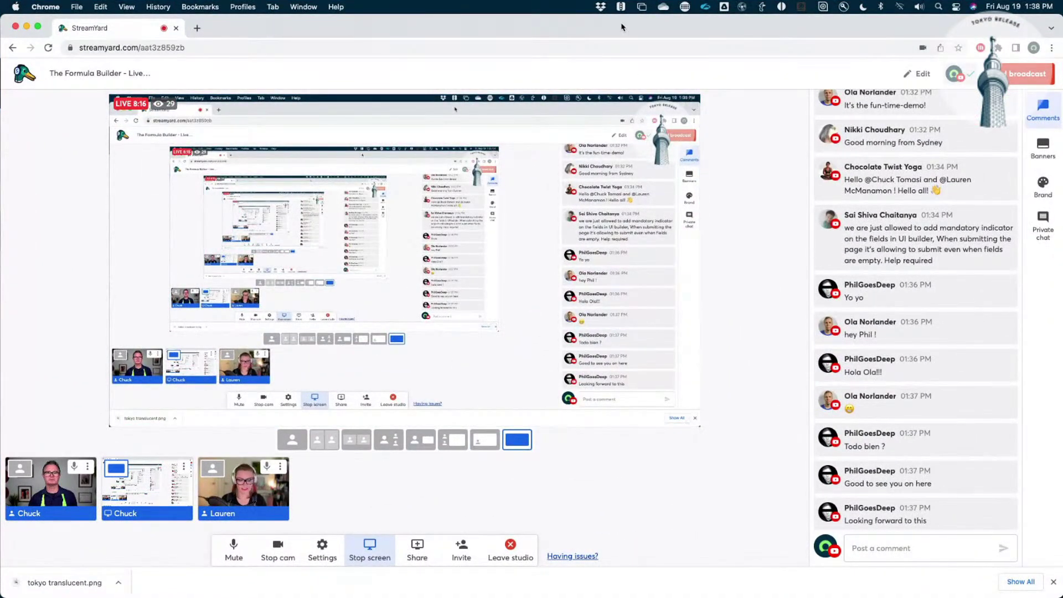
Switch desktops from the StreamYard studio to the ServiceNow Orders list
key("ctrl+Right")
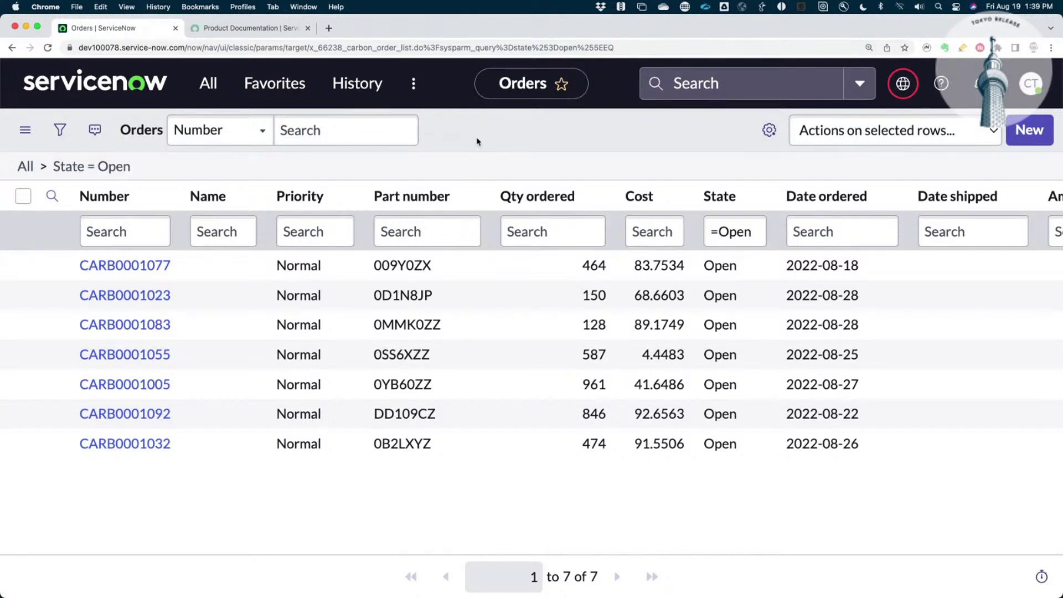
List all Carbon orders via Carbon > Orders > All, glancing at CARB0001003 before returning
left_click(211, 85)
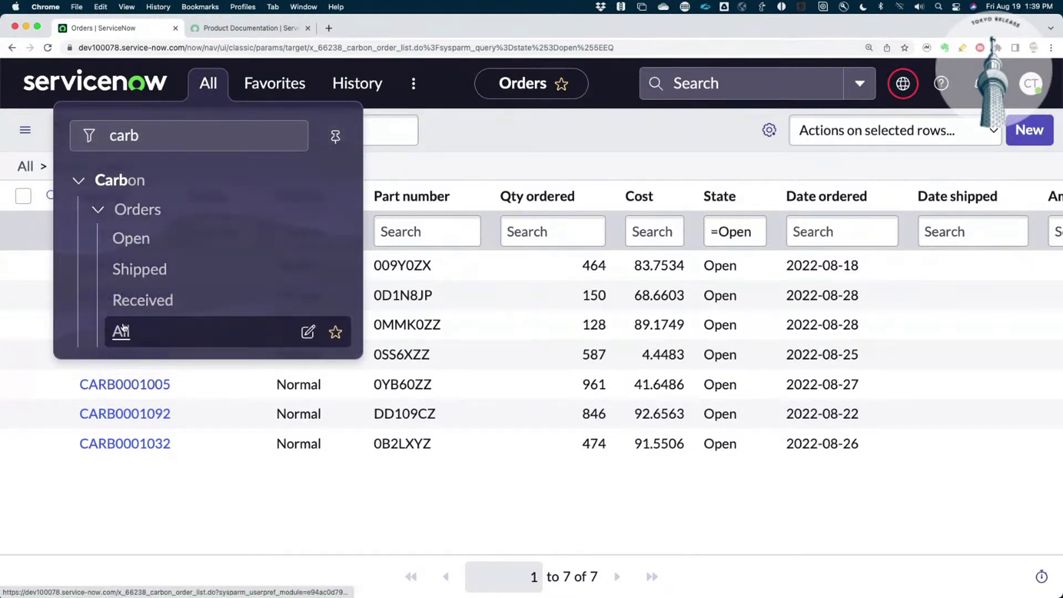
left_click(123, 329)
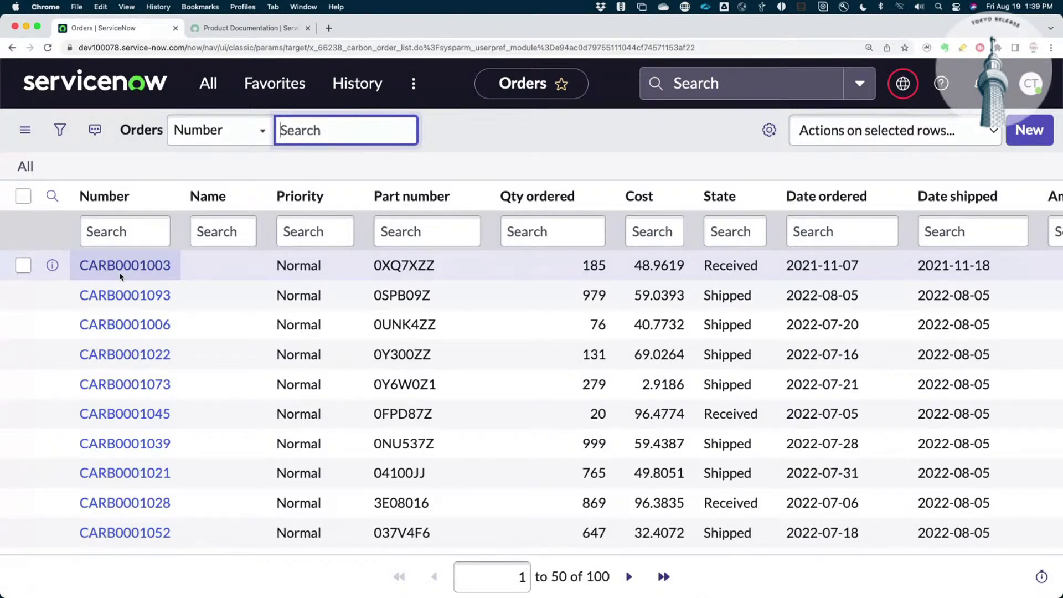
left_click(120, 273)
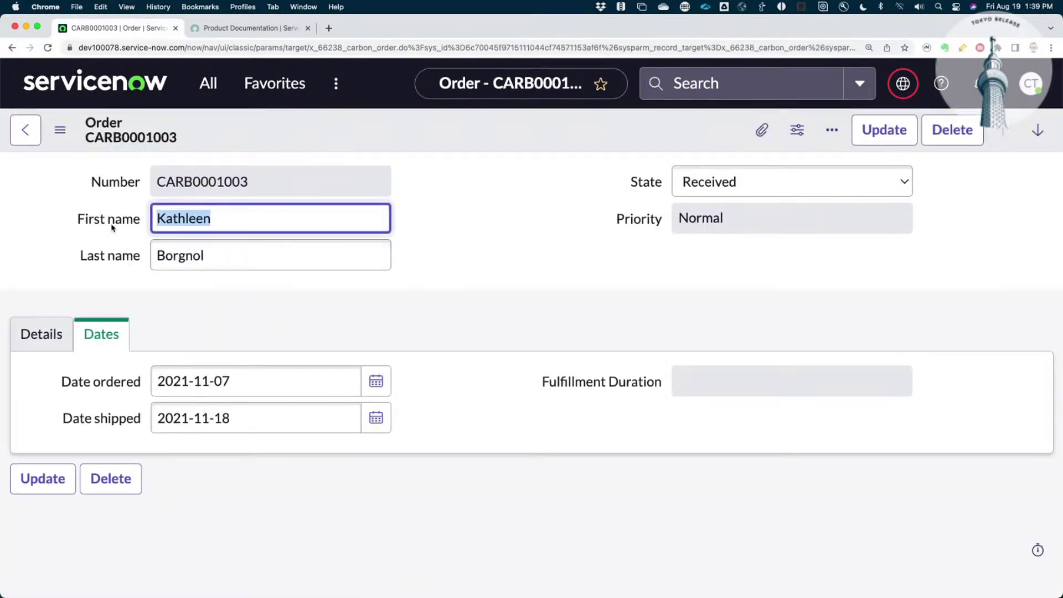
left_click(26, 132)
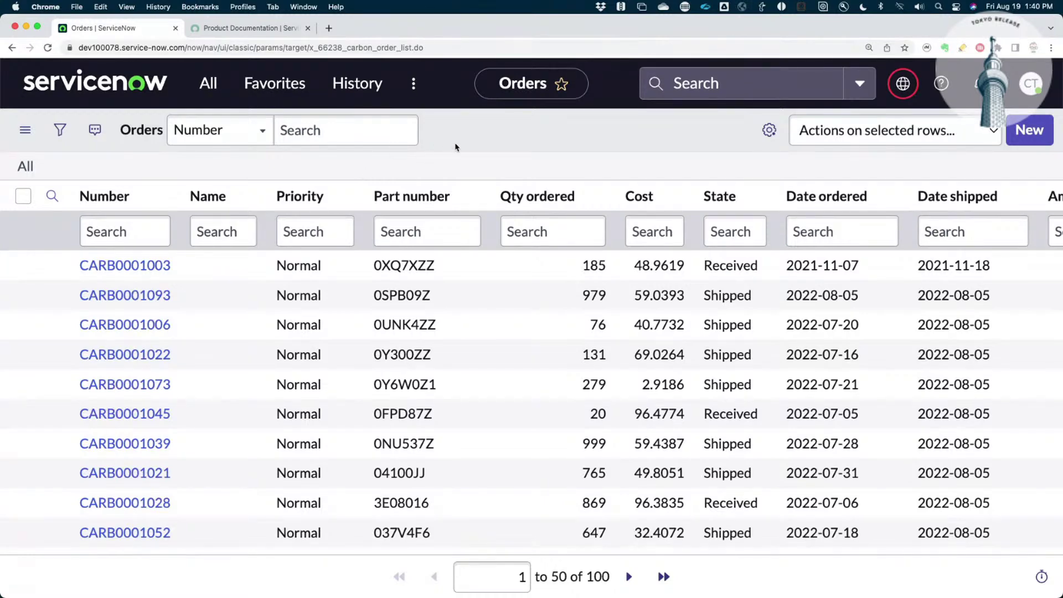
left_click(226, 217)
Open order CARB0001003 and look at the Priority field's configuration options
left_click(125, 265)
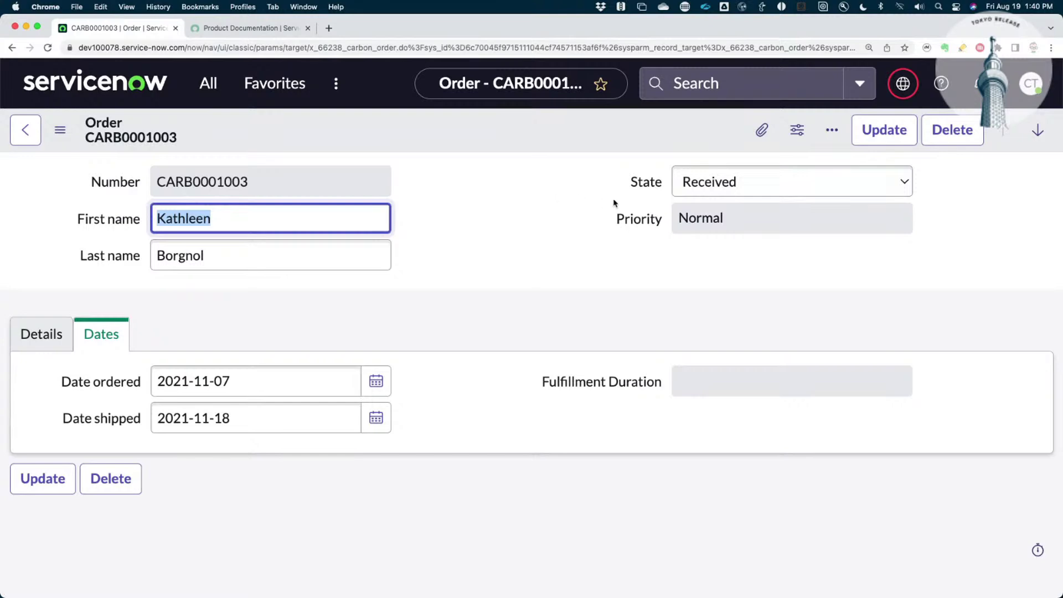
right_click(633, 219)
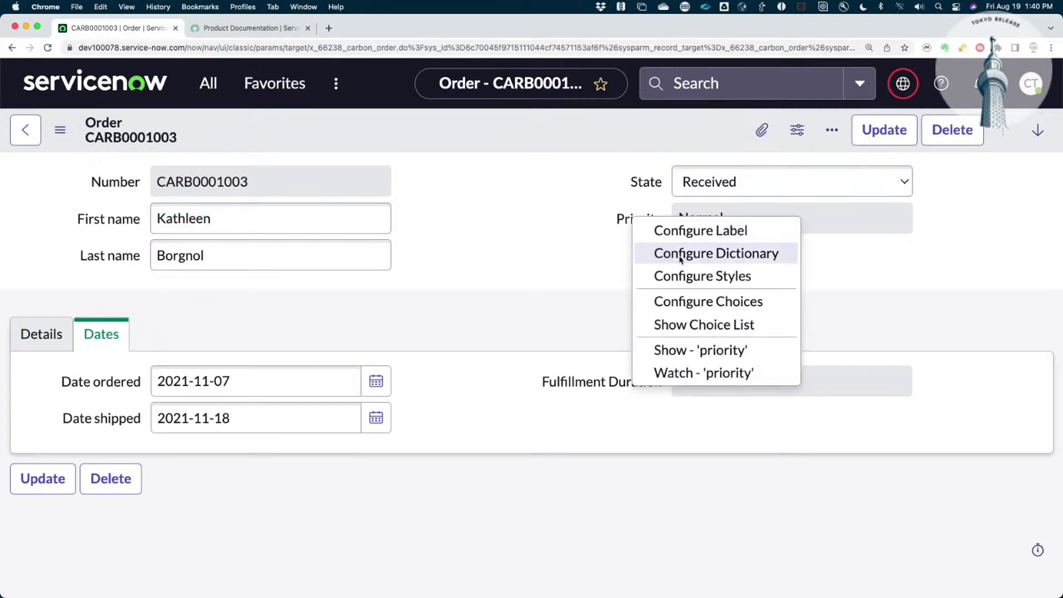
left_click(496, 243)
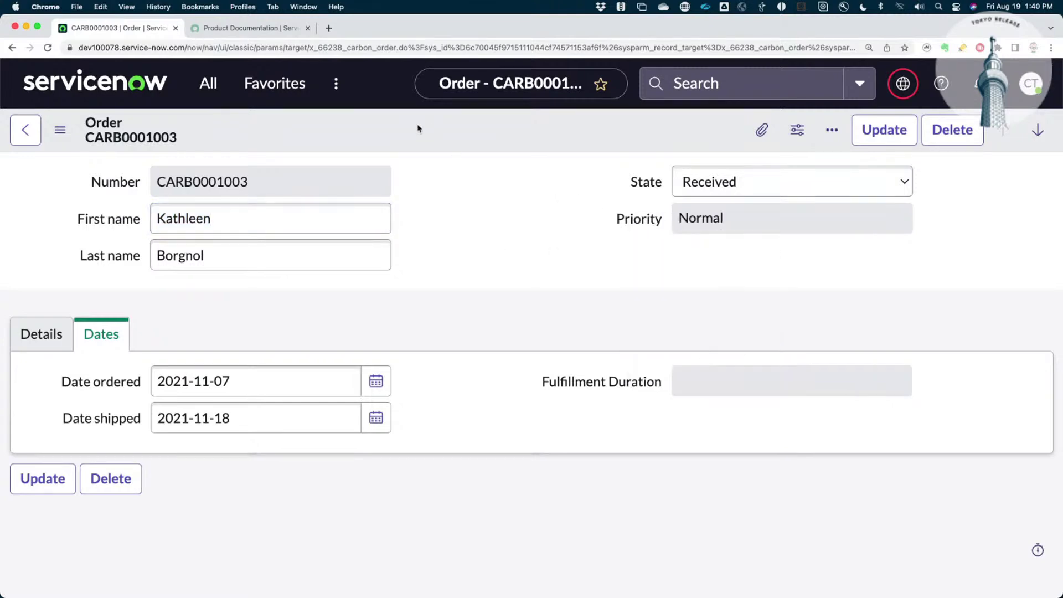
left_click(113, 80)
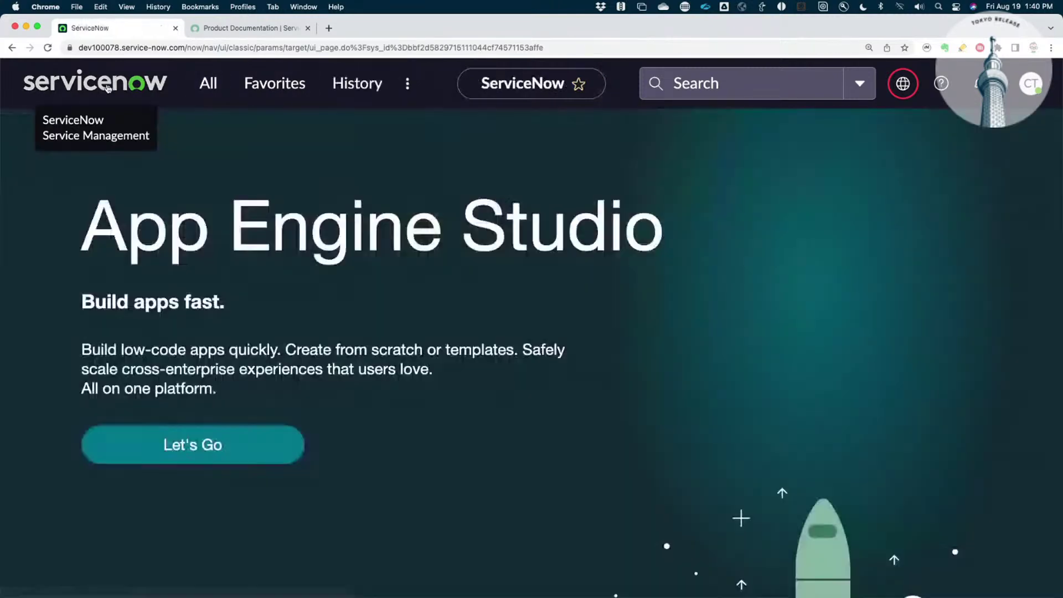
left_click(12, 48)
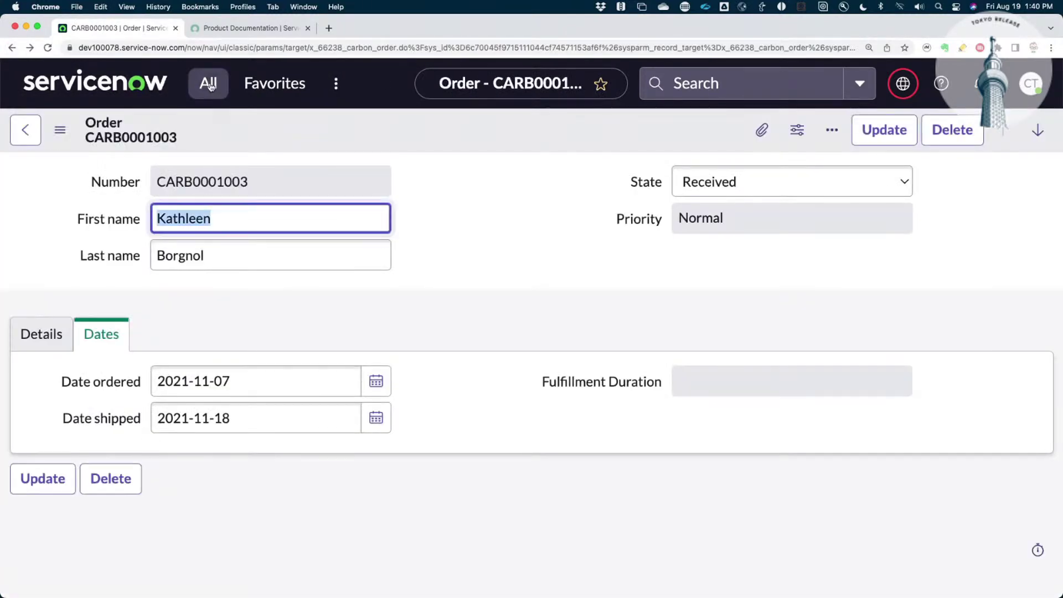
Launch App Engine Studio by filtering the All navigator for 'app engin'
left_click(209, 84)
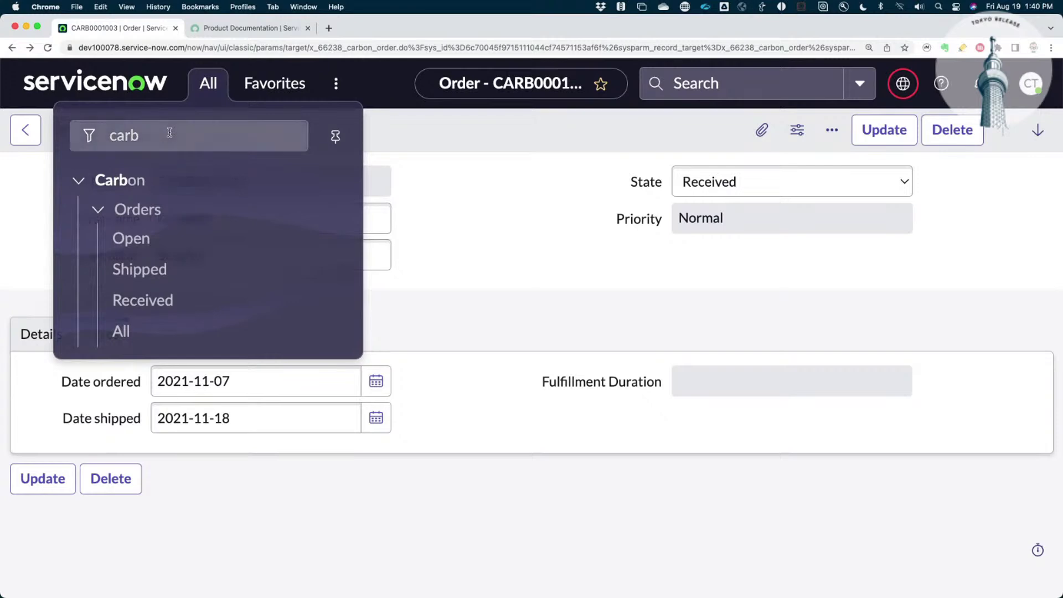
left_click(169, 132)
type("app engin")
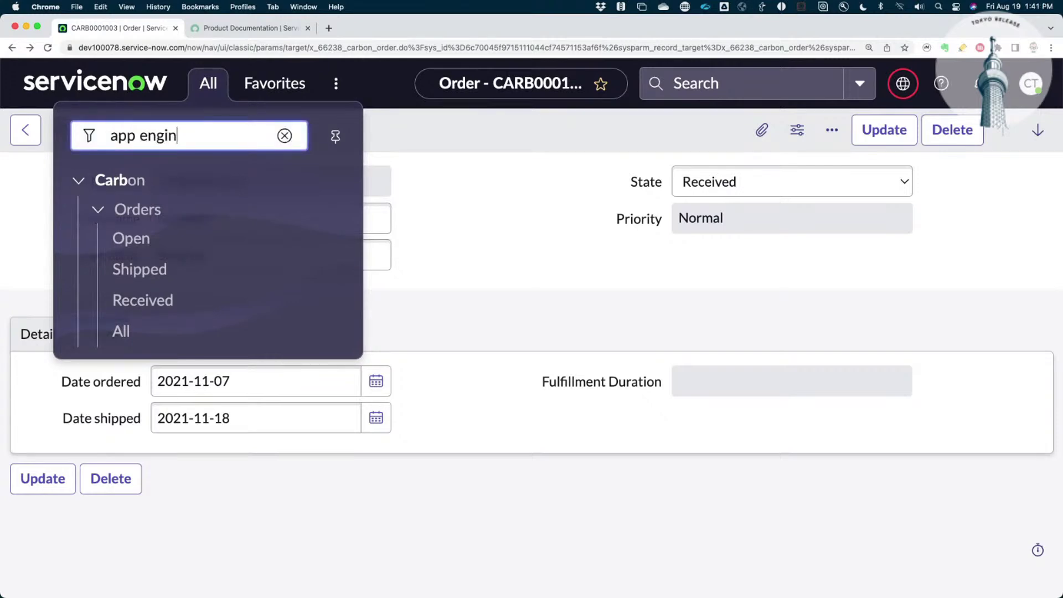
left_click(139, 218)
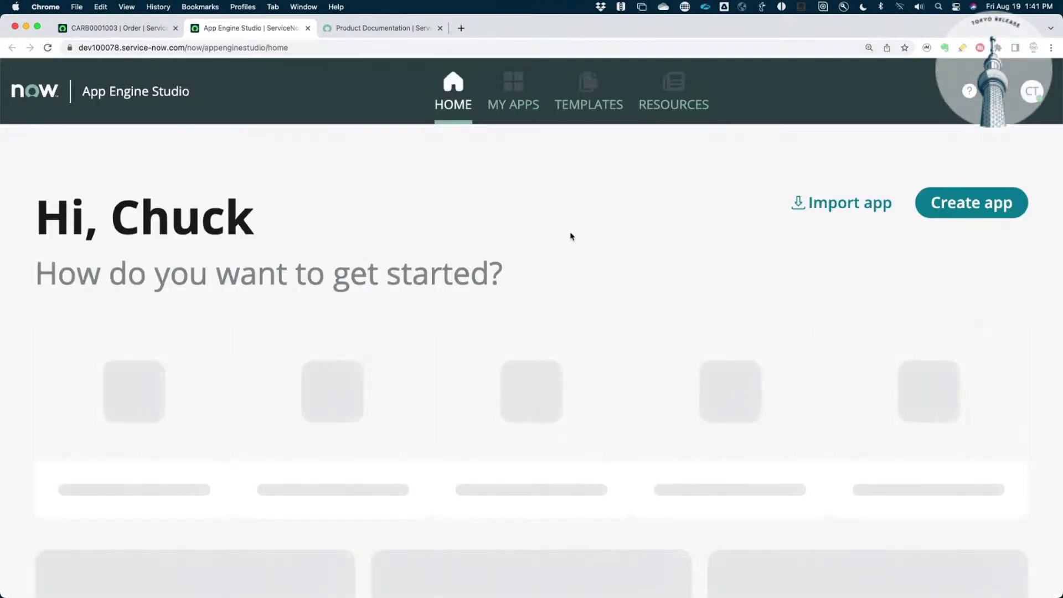
Open the Carbon app from My recent apps and choose Edit on its Order table
scroll(543, 293, "down", 6)
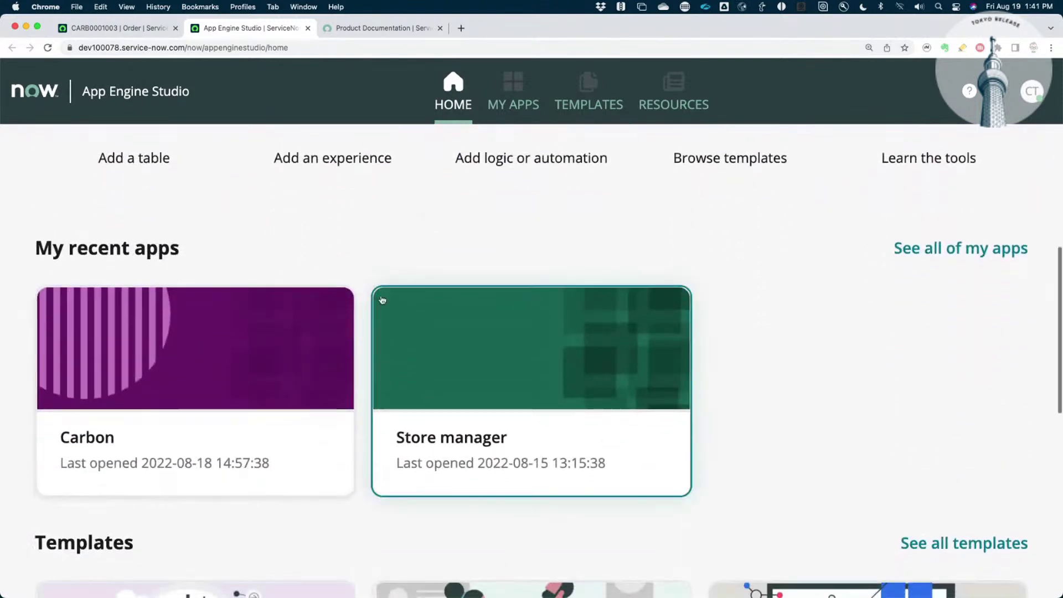
left_click(543, 294)
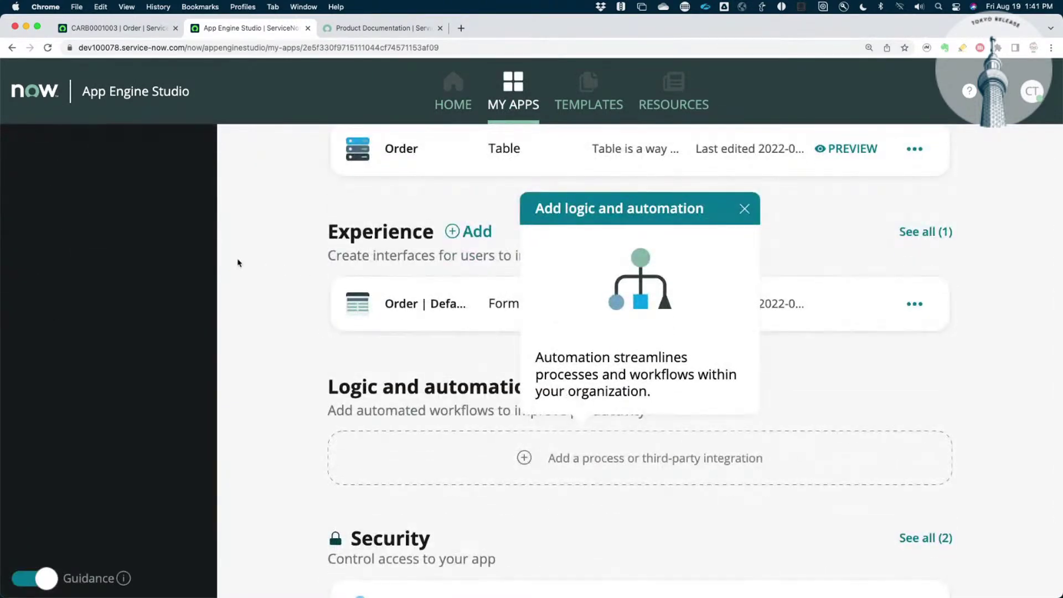
scroll(275, 252, "up", 2)
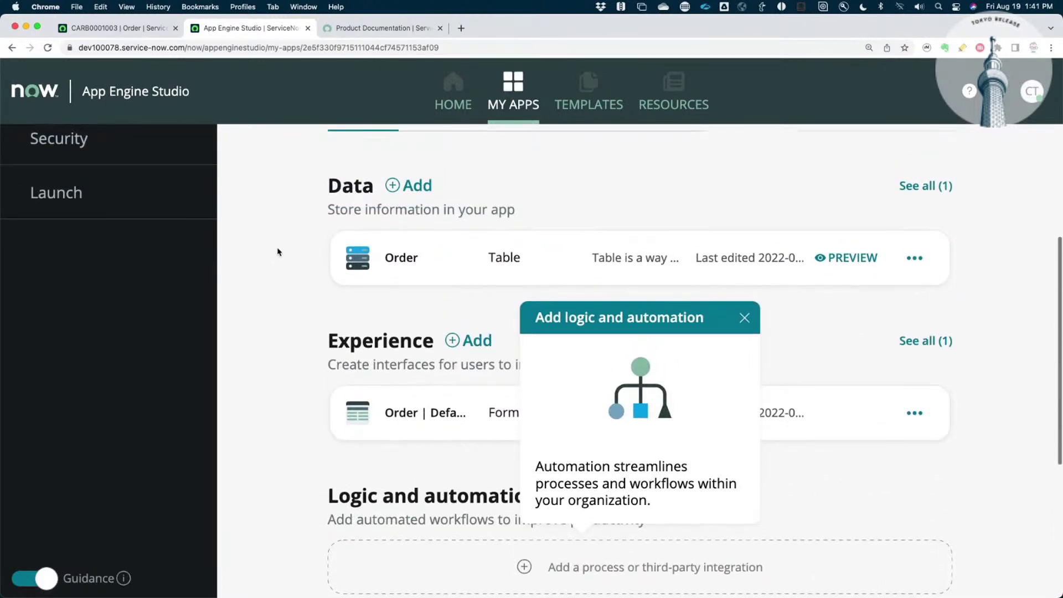
left_click(744, 318)
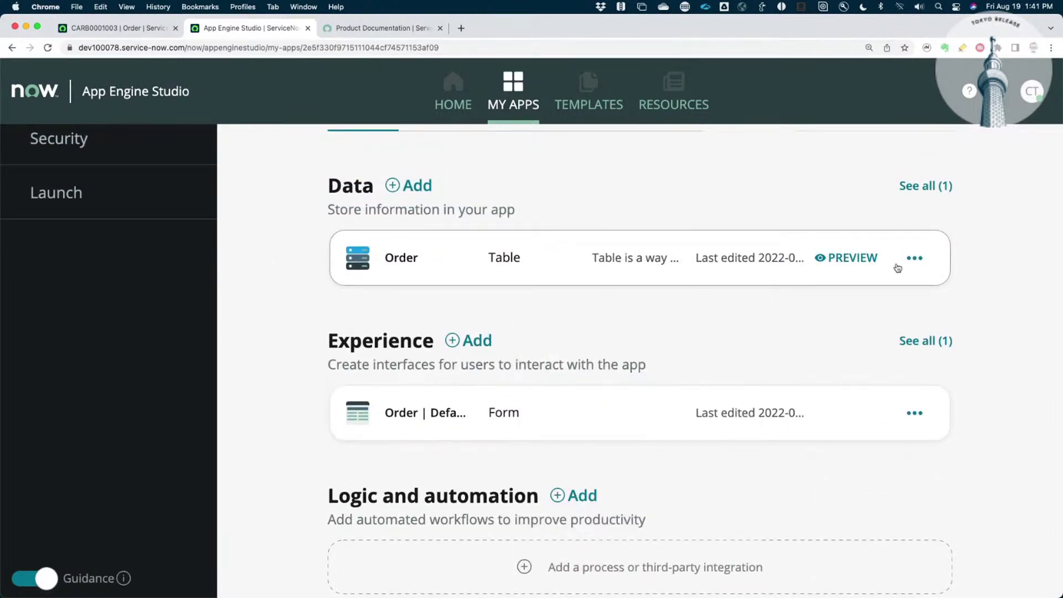
left_click(914, 258)
left_click(915, 292)
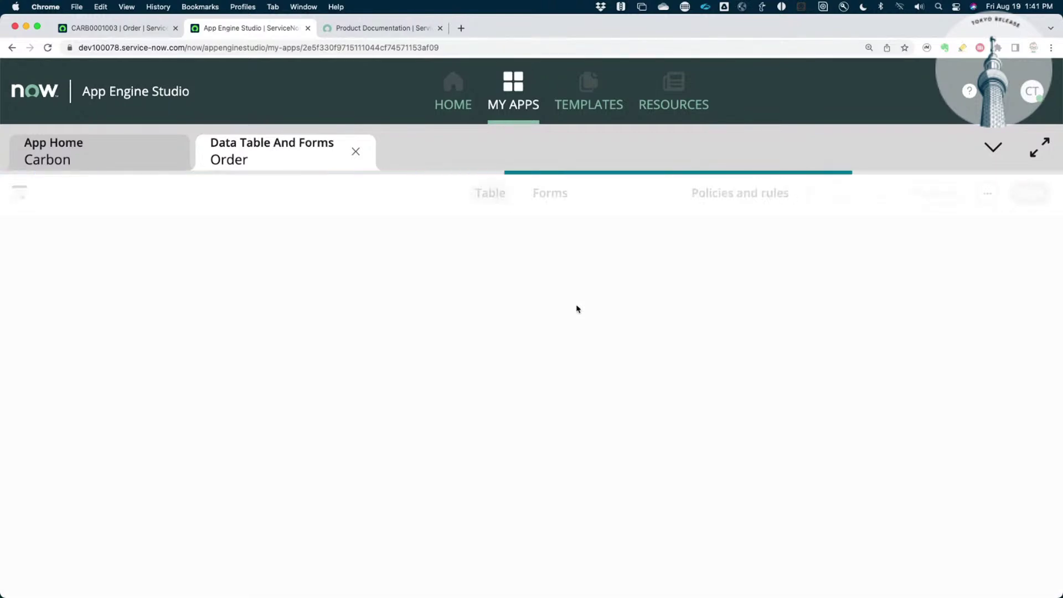
scroll(578, 309, "down", 3)
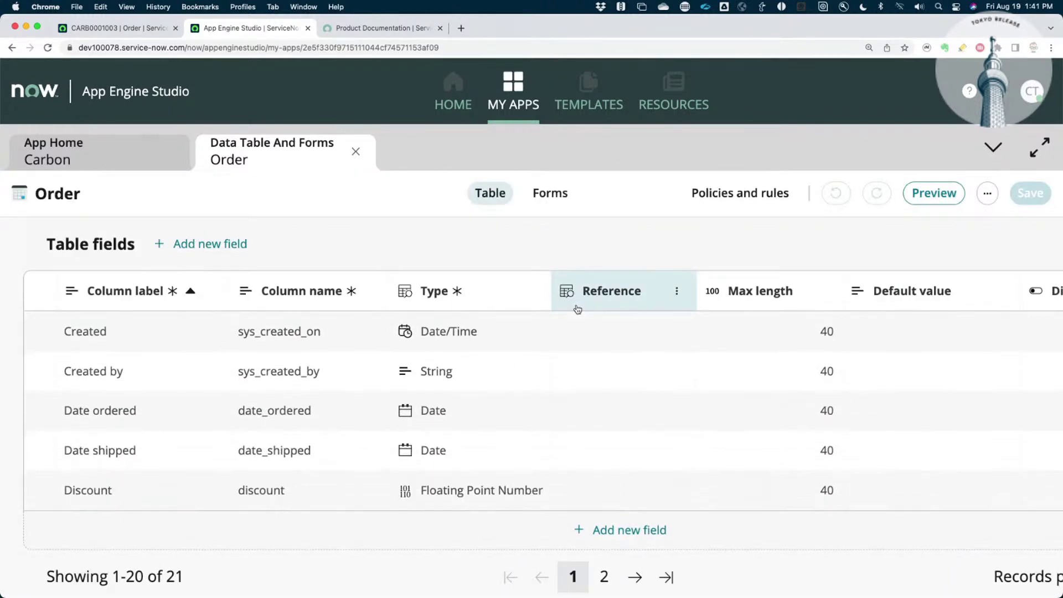
Select the Order table's Name field and open its detailed settings panel
scroll(578, 309, "down", 5)
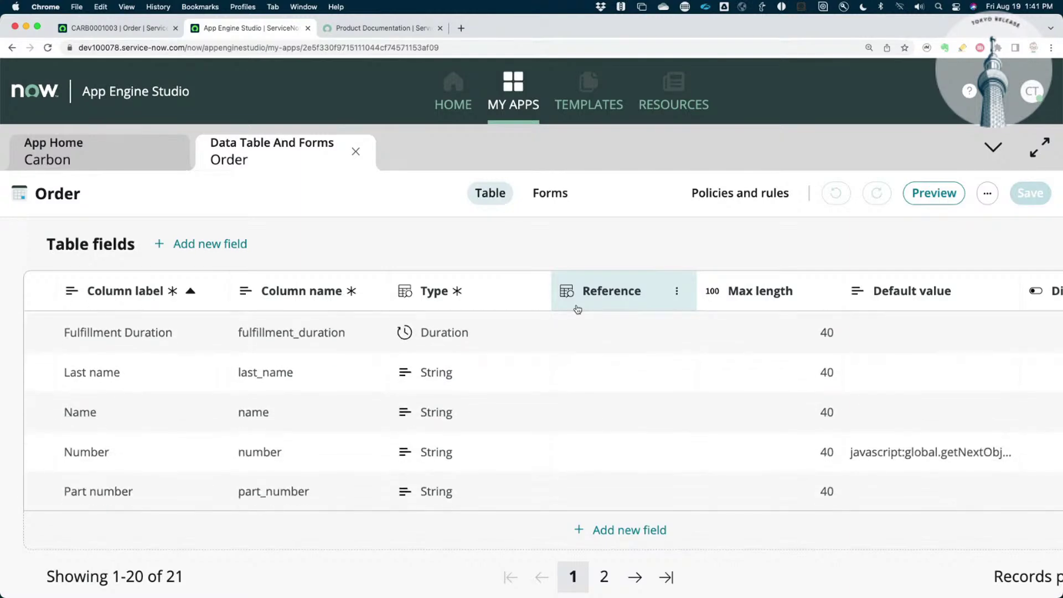
scroll(577, 309, "down", 4)
scroll(577, 309, "up", 2)
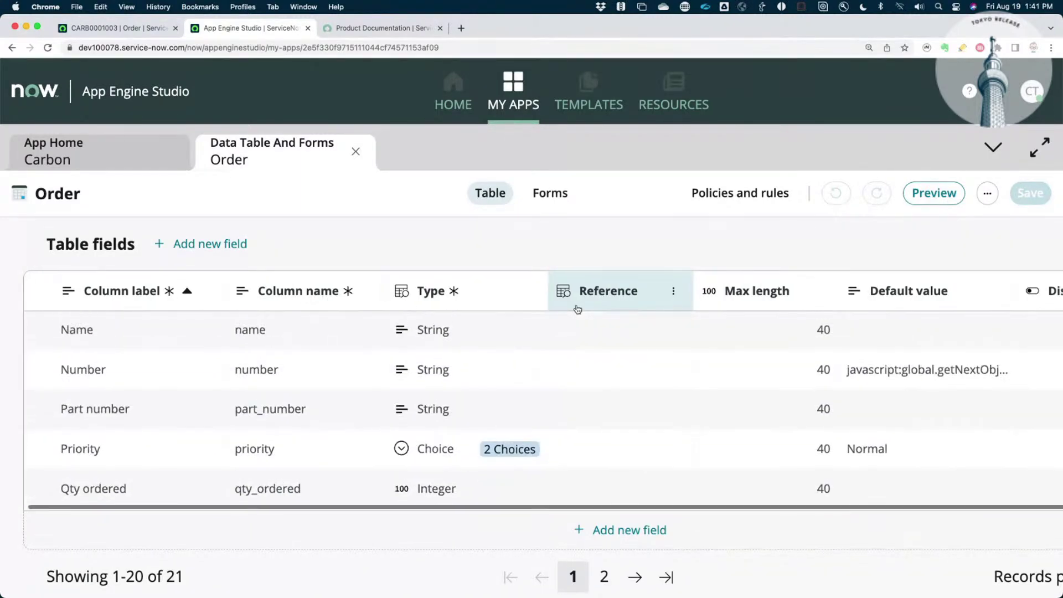
scroll(577, 309, "up", 2)
left_click(94, 413)
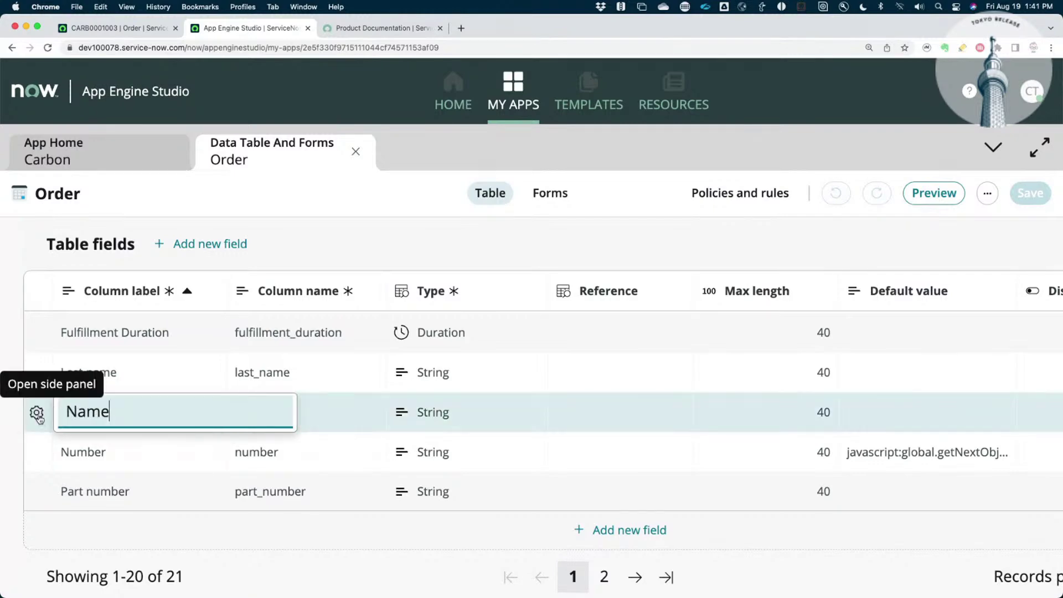
left_click(37, 412)
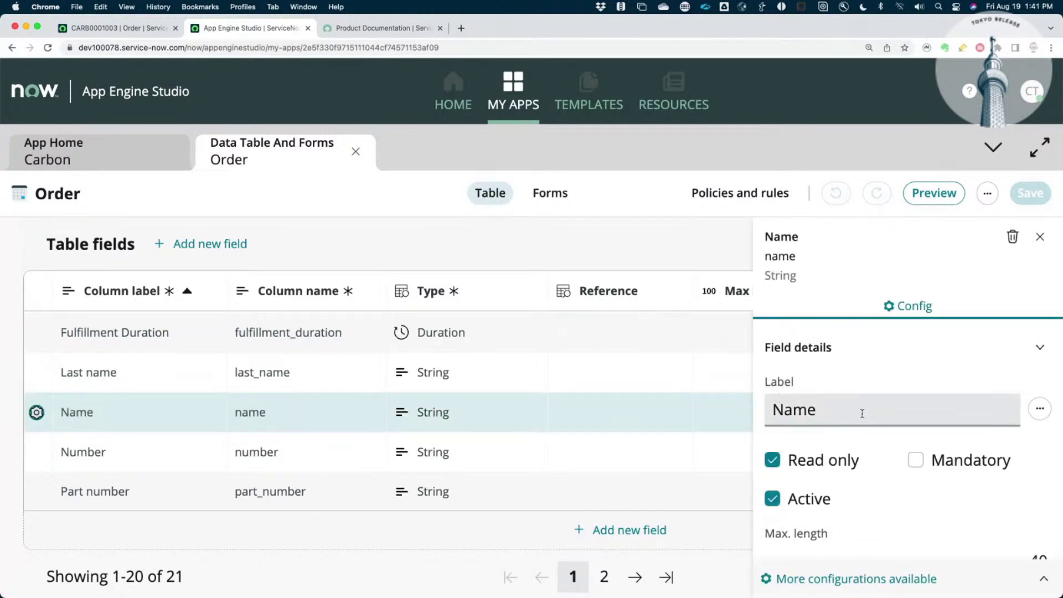
scroll(862, 413, "down", 6)
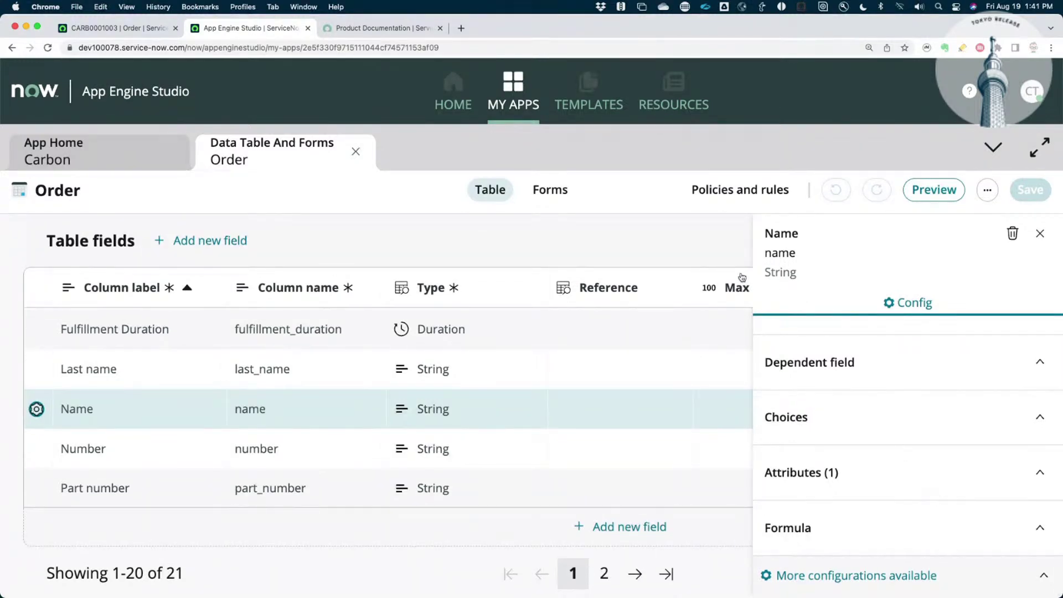
Open the First name field's settings from the Forms view, then return to the Table tab
left_click(551, 190)
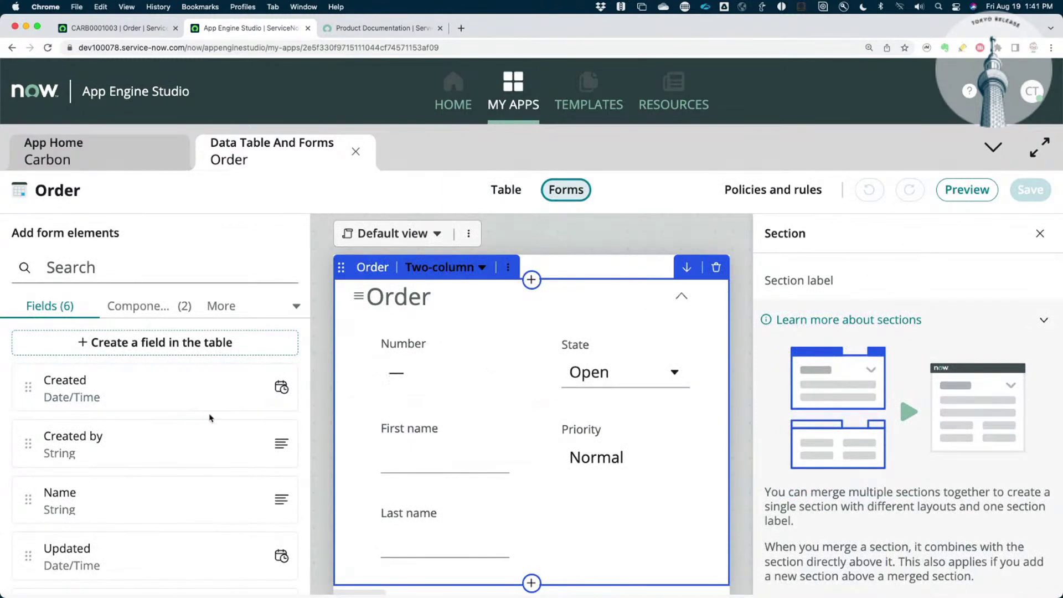
scroll(463, 484, "down", 5)
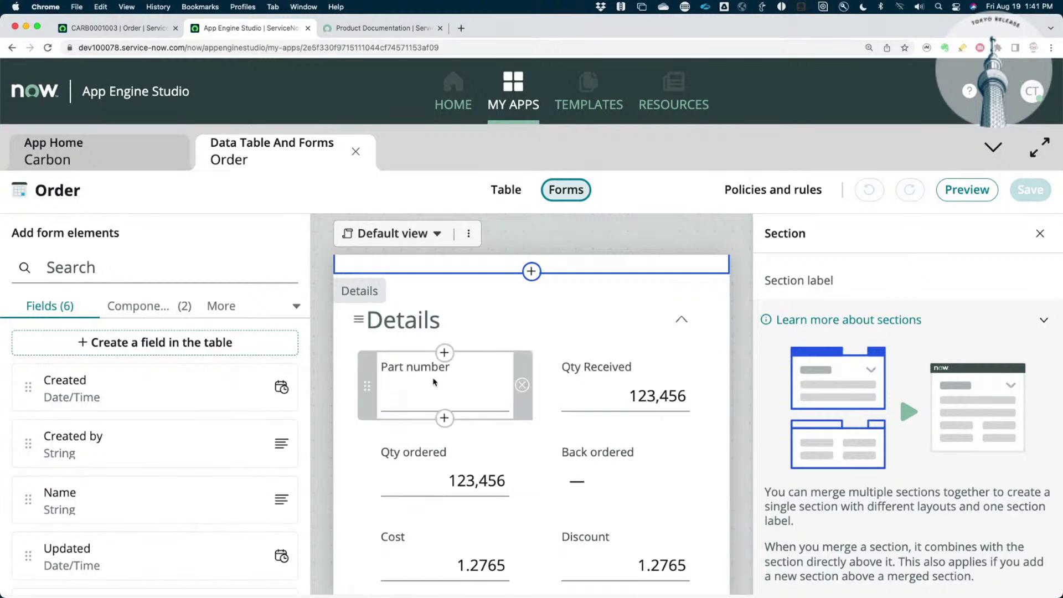
scroll(518, 375, "up", 5)
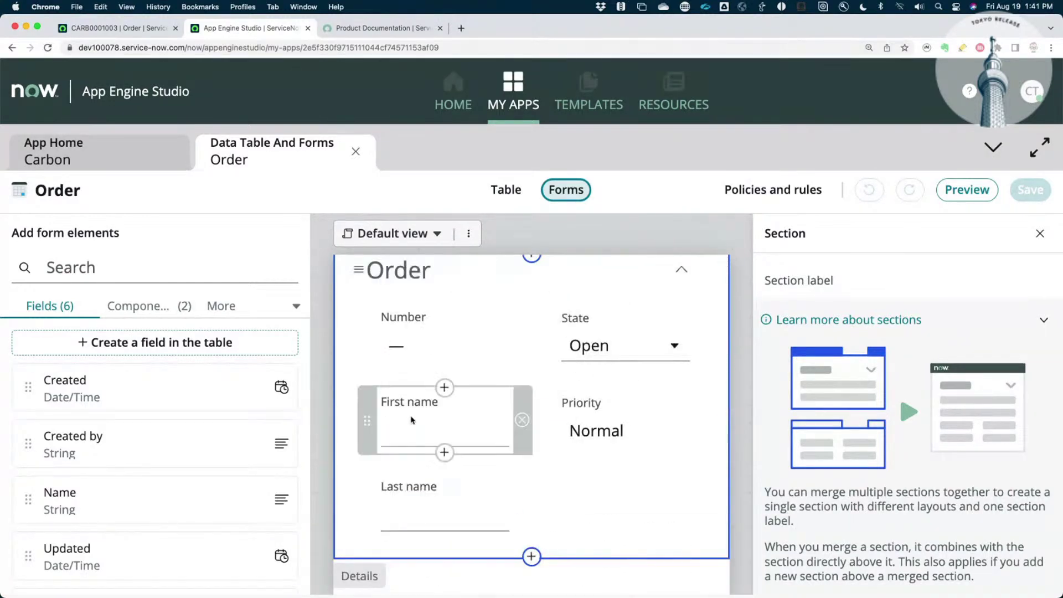
left_click(391, 407)
scroll(866, 481, "down", 5)
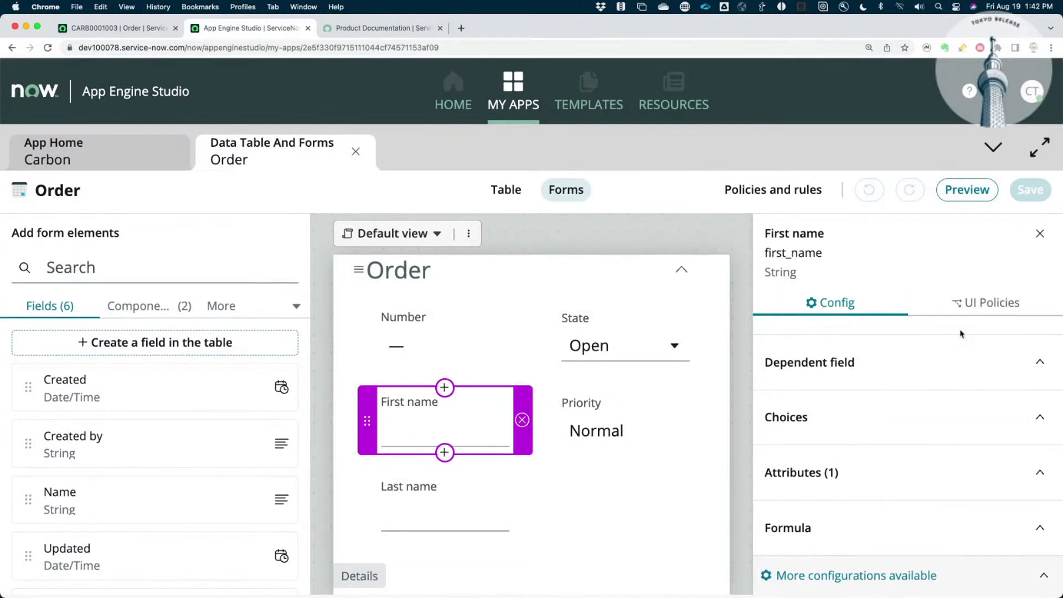
left_click(506, 191)
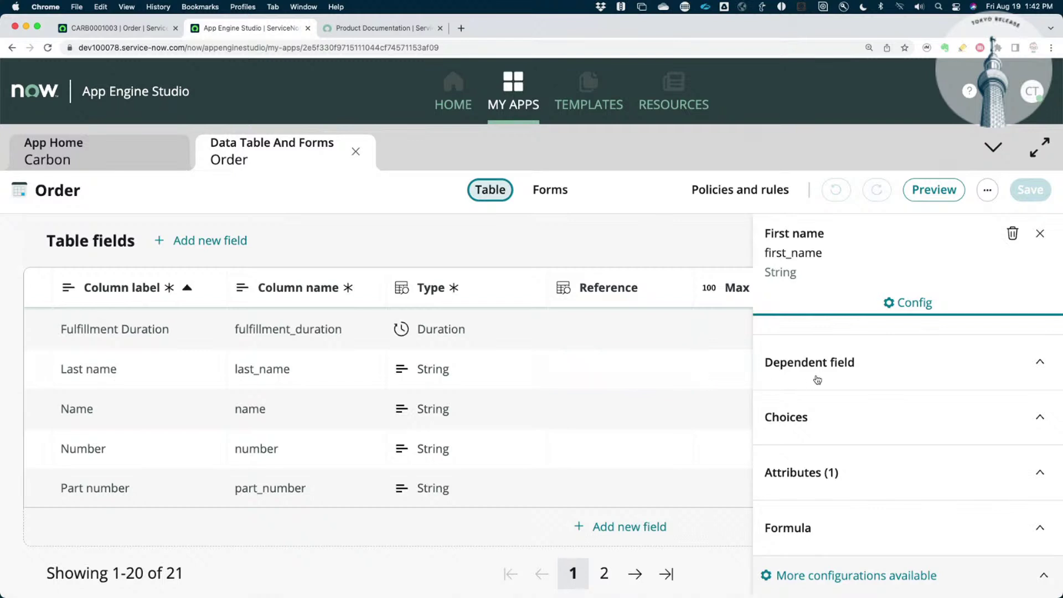
scroll(825, 382, "up", 5)
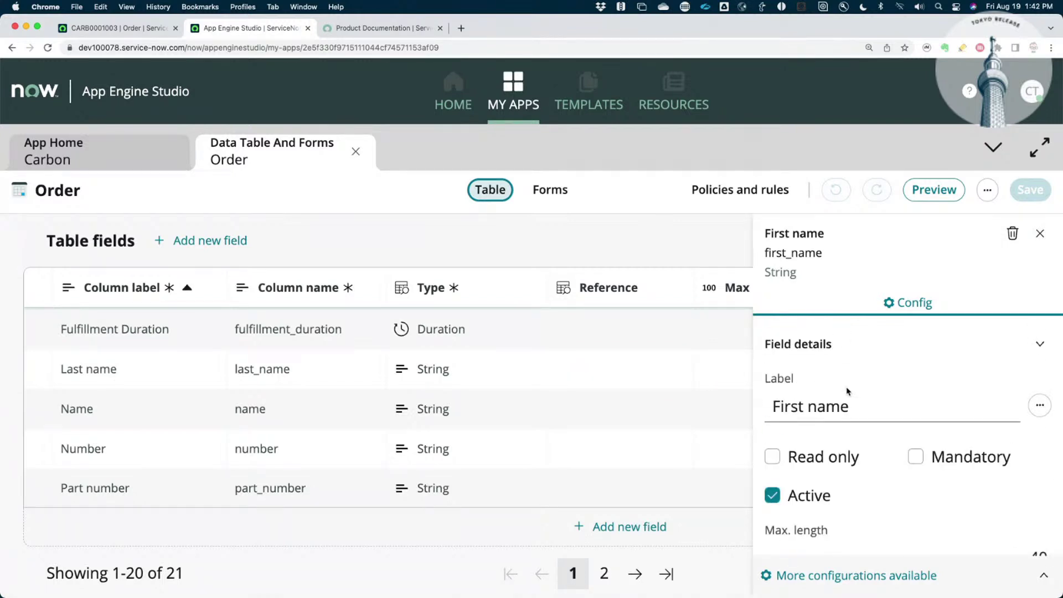
Select the Name string field and expand its empty Formula section
left_click(67, 410)
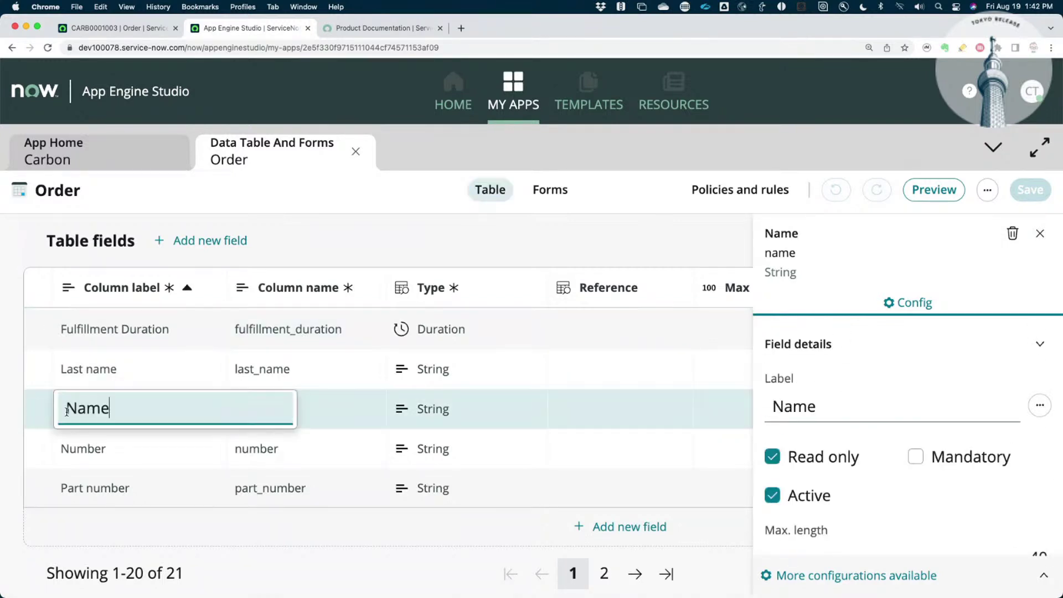
left_click(37, 410)
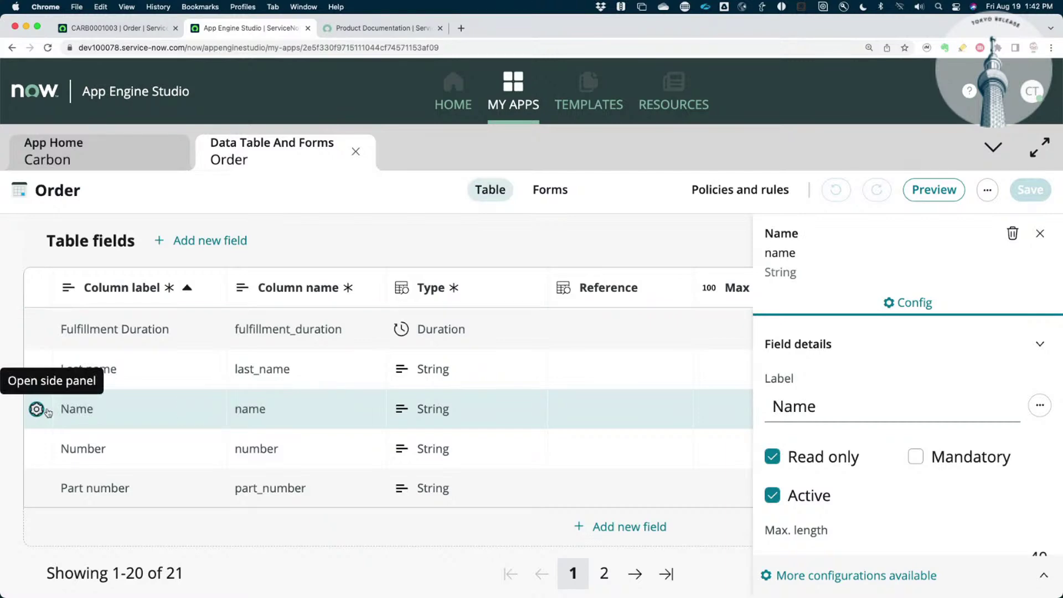
scroll(862, 474, "down", 8)
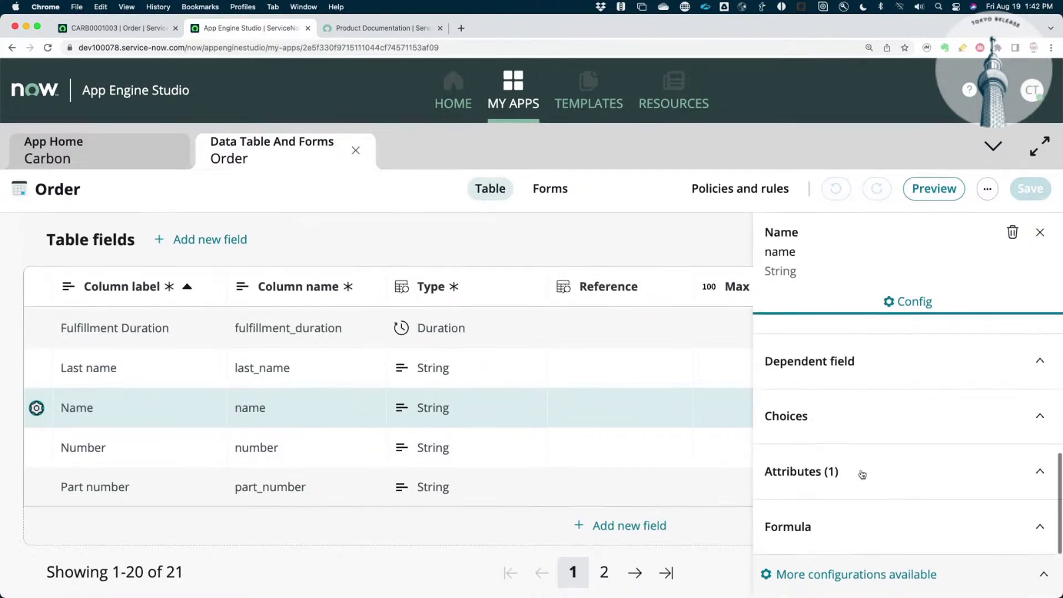
left_click(1036, 529)
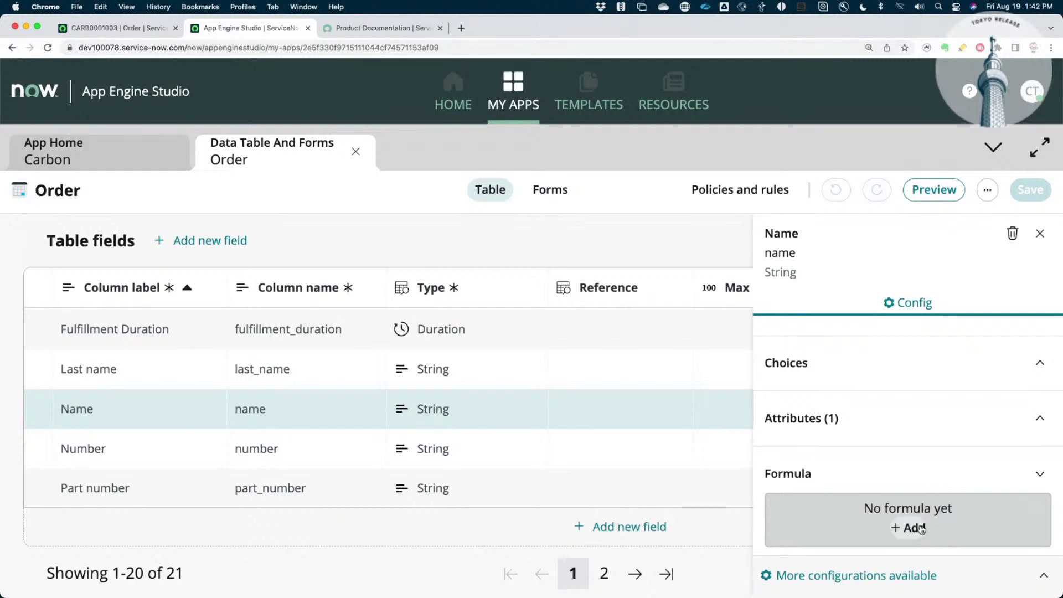
left_click(166, 32)
Open the Order table's dictionary entry for the name column via Configure > Dictionary
left_click(59, 129)
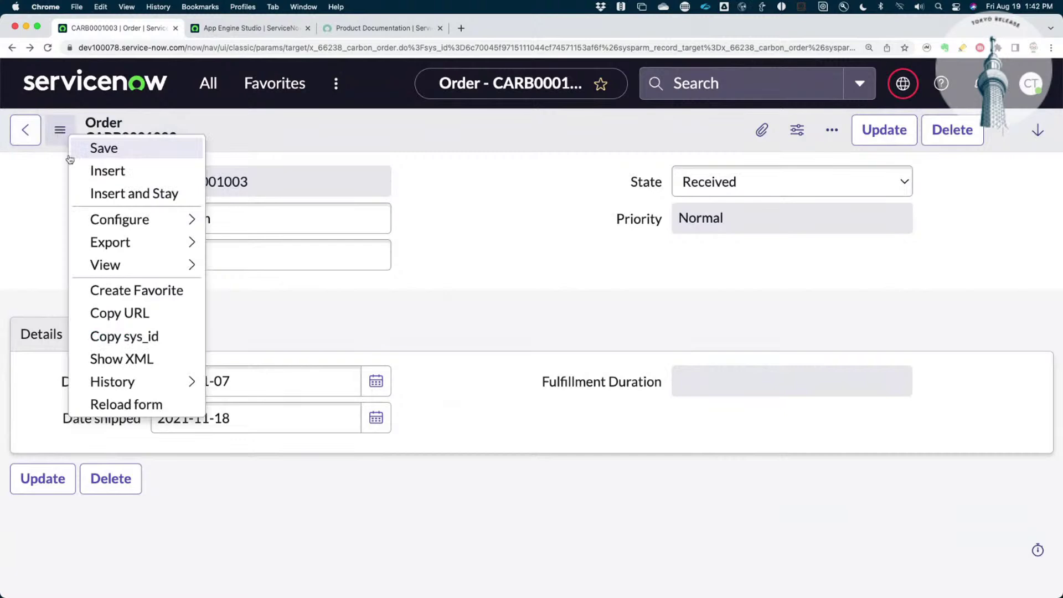
mouse_move(139, 219)
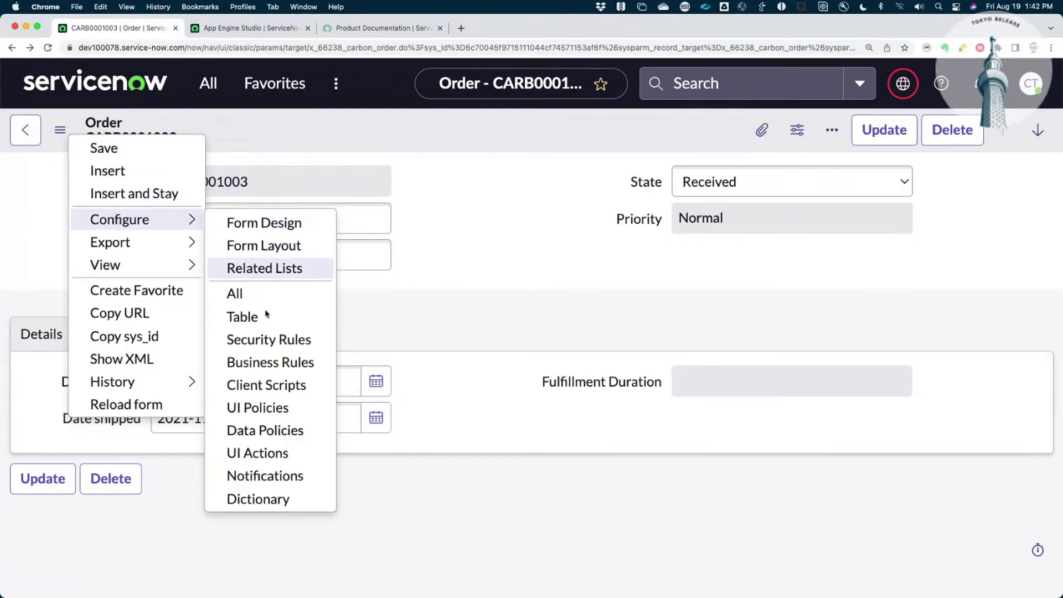
left_click(258, 499)
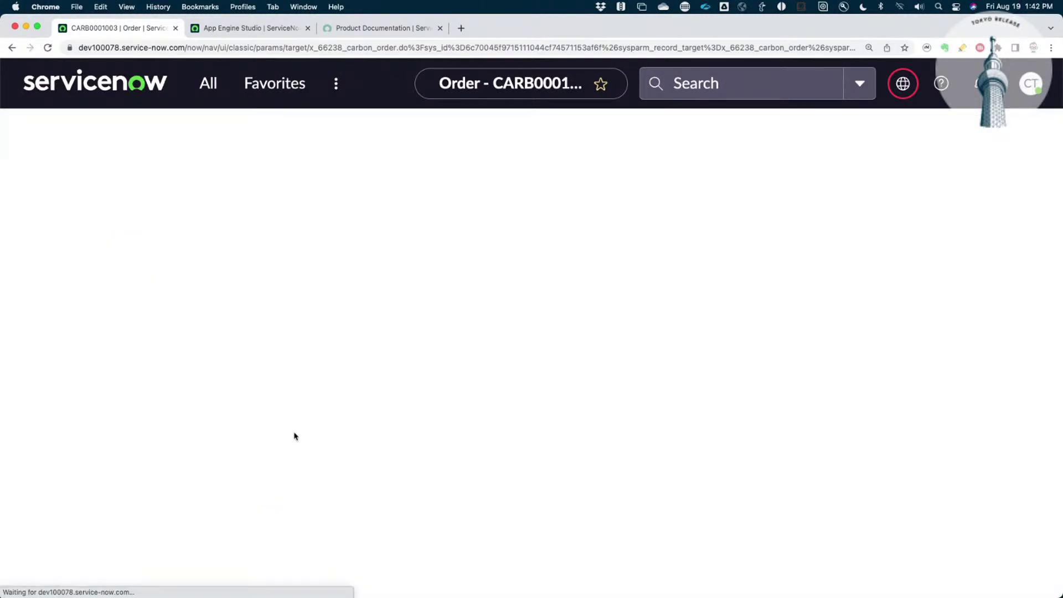
scroll(148, 392, "down", 5)
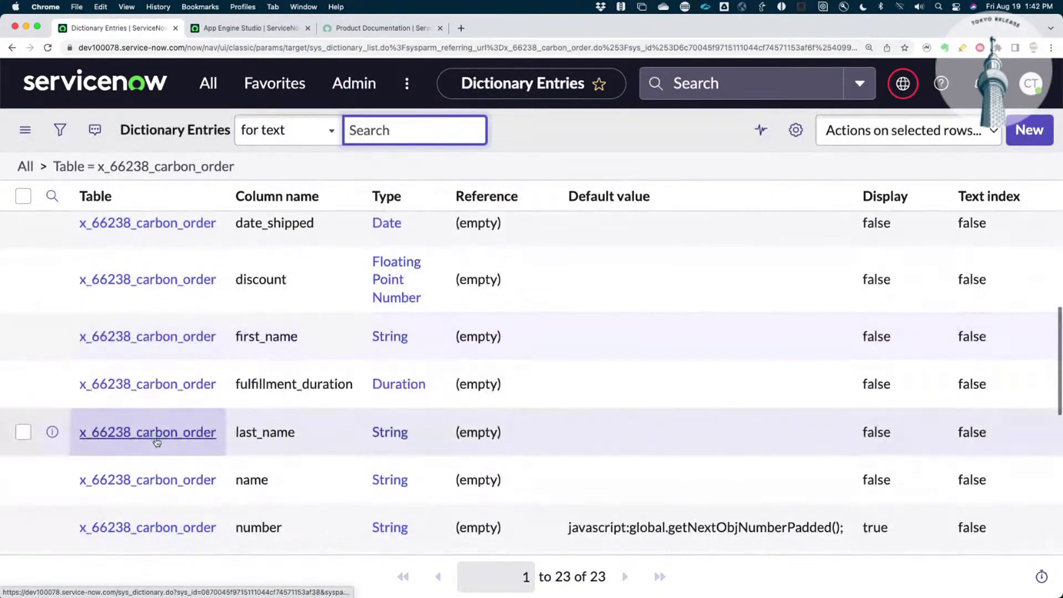
left_click(143, 468)
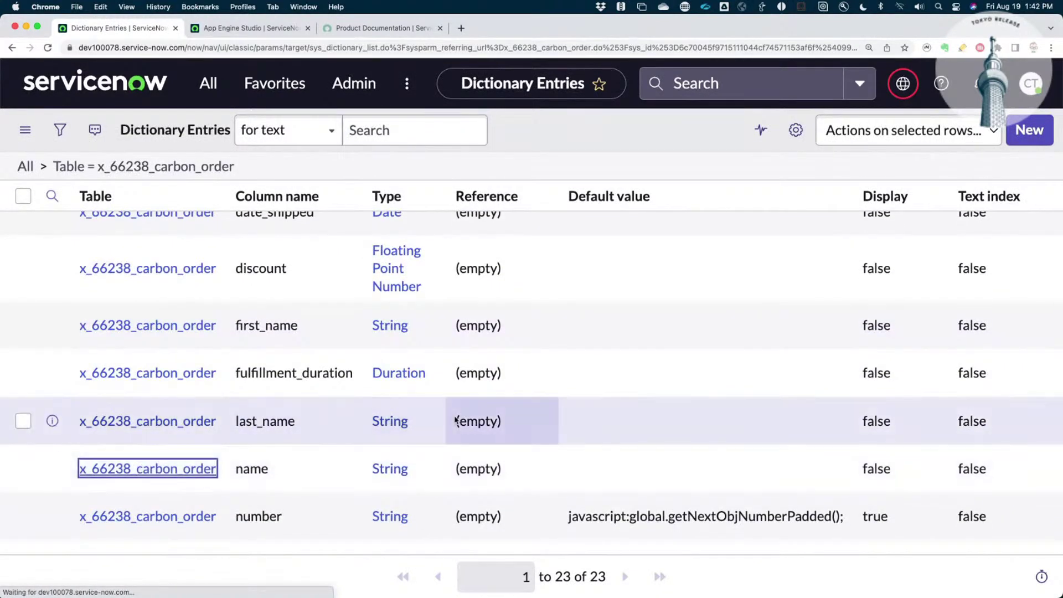
scroll(459, 421, "down", 4)
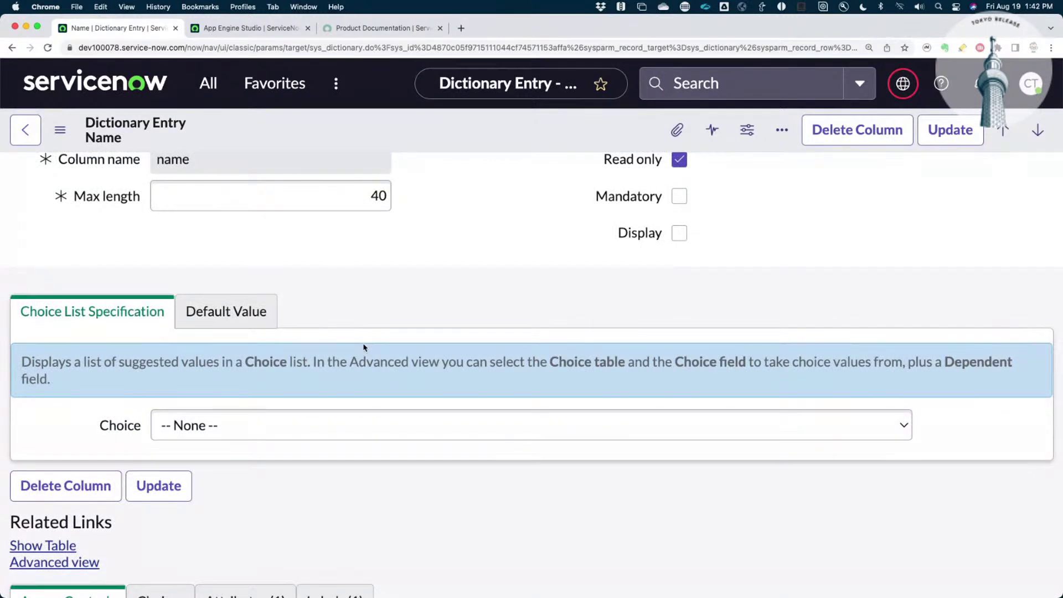
Show the name entry's Calculated Value tab in Advanced view, then return to App Engine Studio
key("ctrl+Tab")
key("ctrl+shift+Tab")
left_click(82, 564)
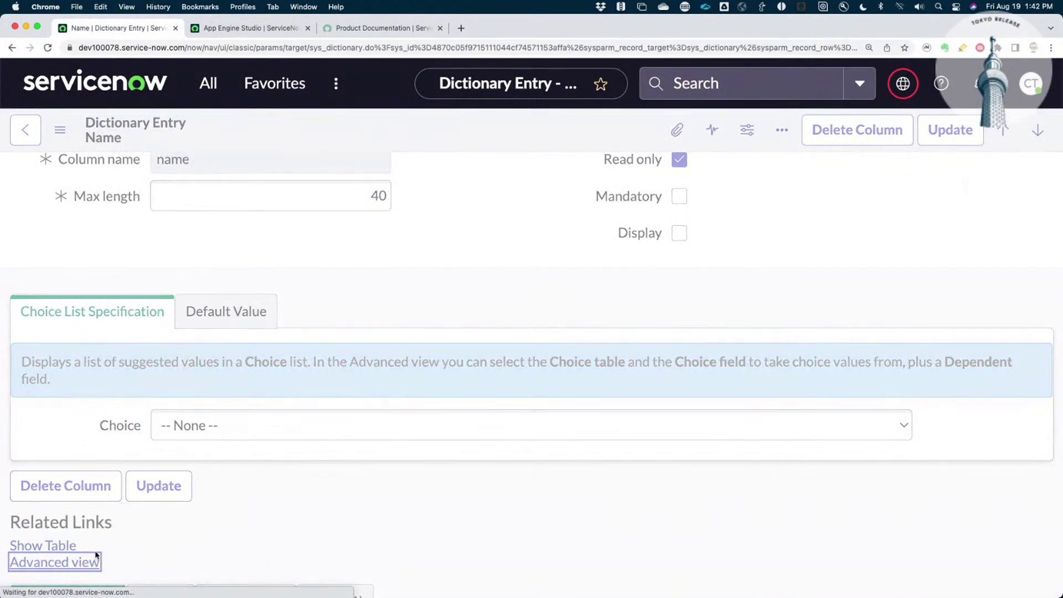
scroll(99, 554, "down", 10)
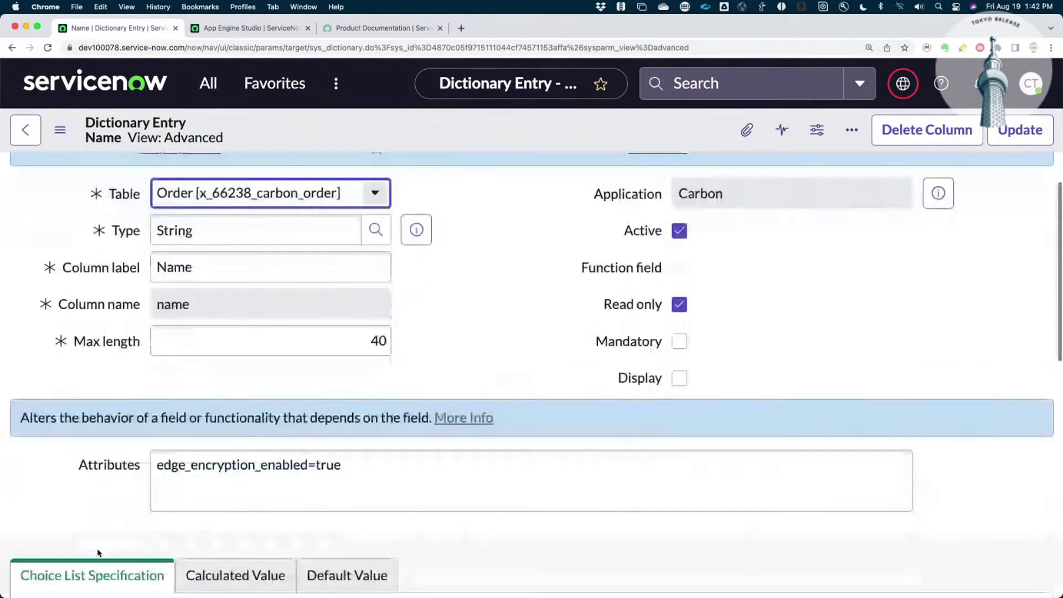
left_click(260, 248)
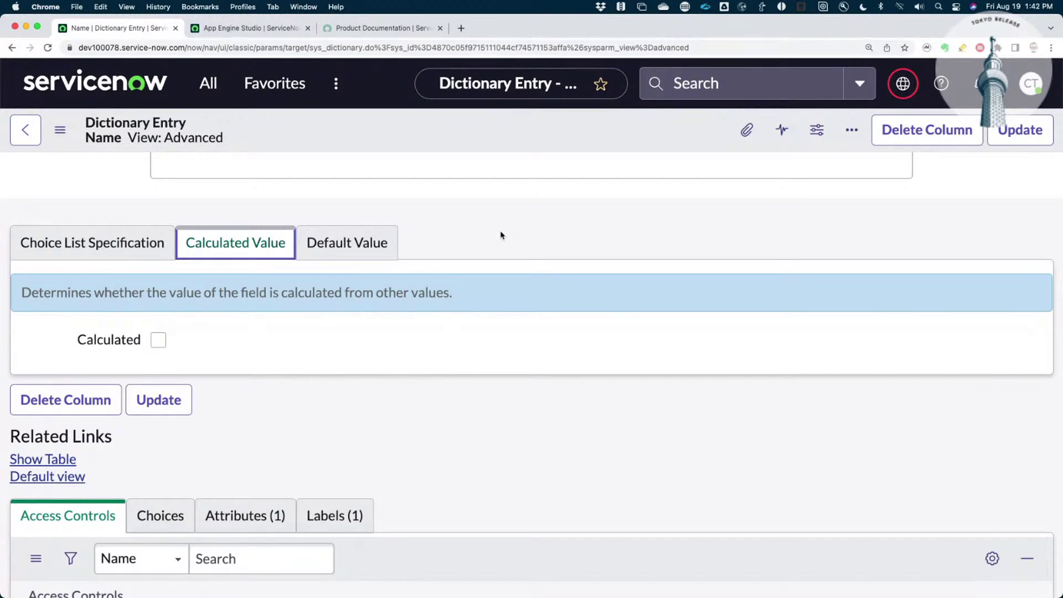
scroll(501, 236, "up", 5)
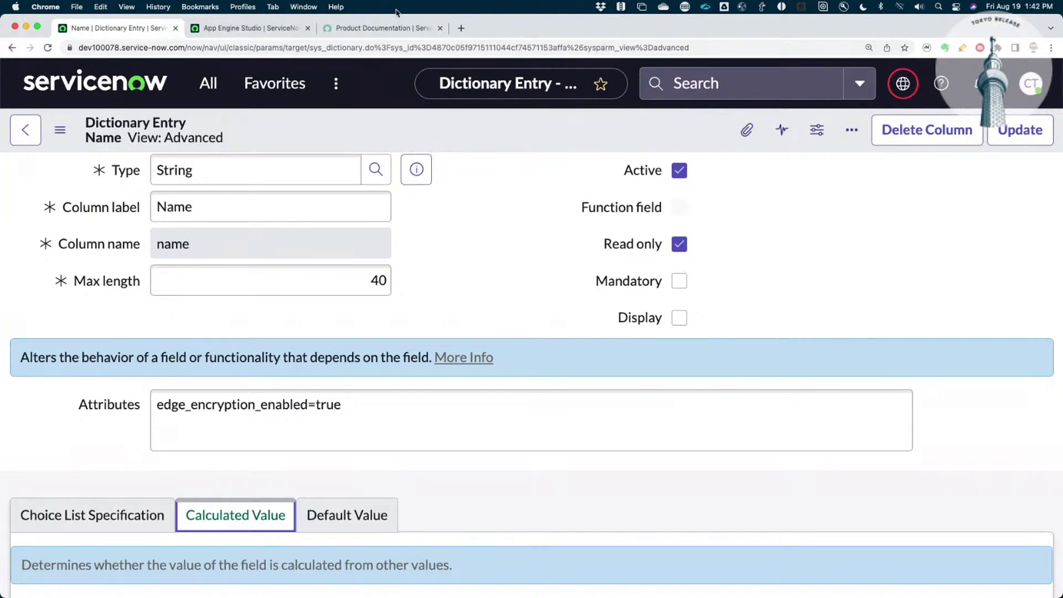
left_click(275, 29)
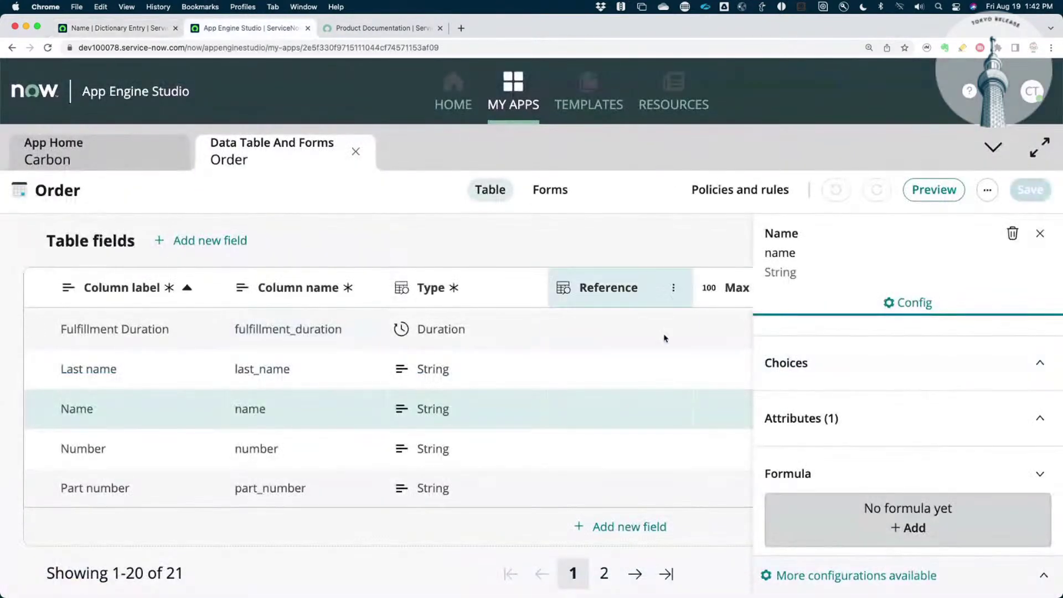
Start an empty formula for Name, comparing it with the dictionary entry before moving to the docs
left_click(909, 527)
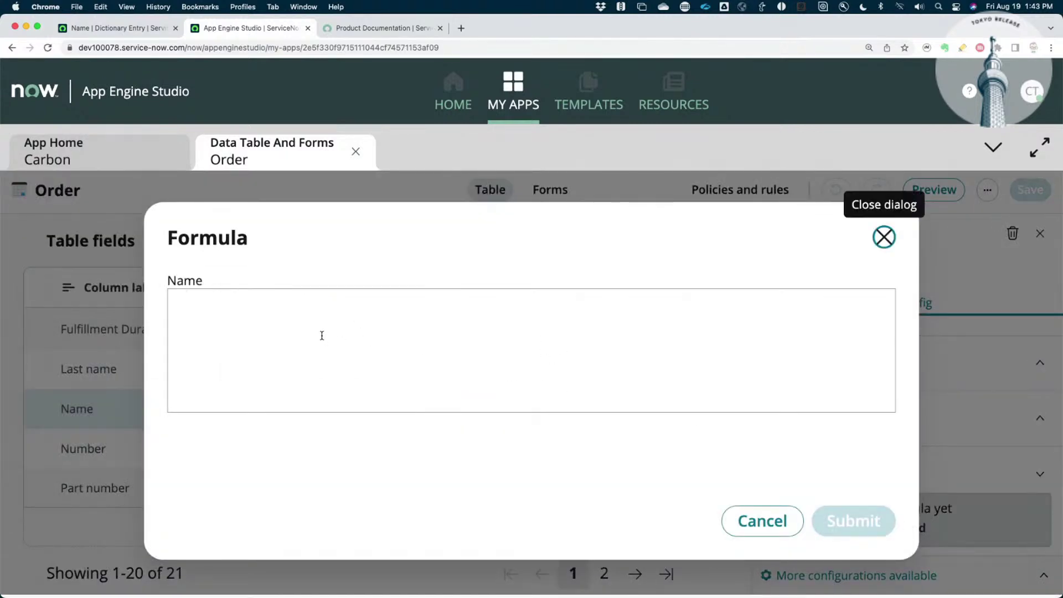
key("ctrl+shift+Tab")
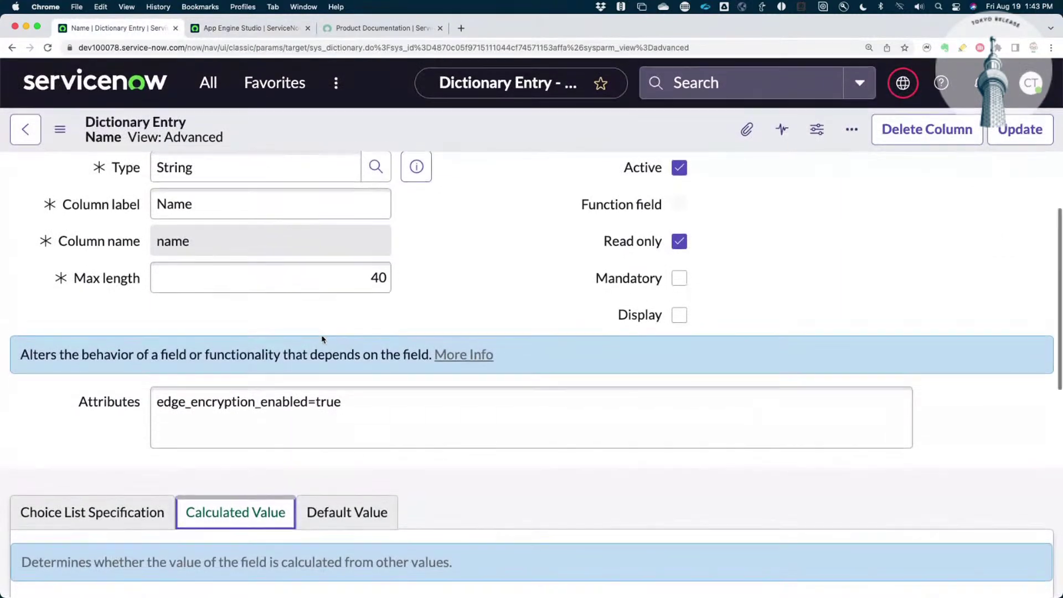
scroll(326, 332, "down", 5)
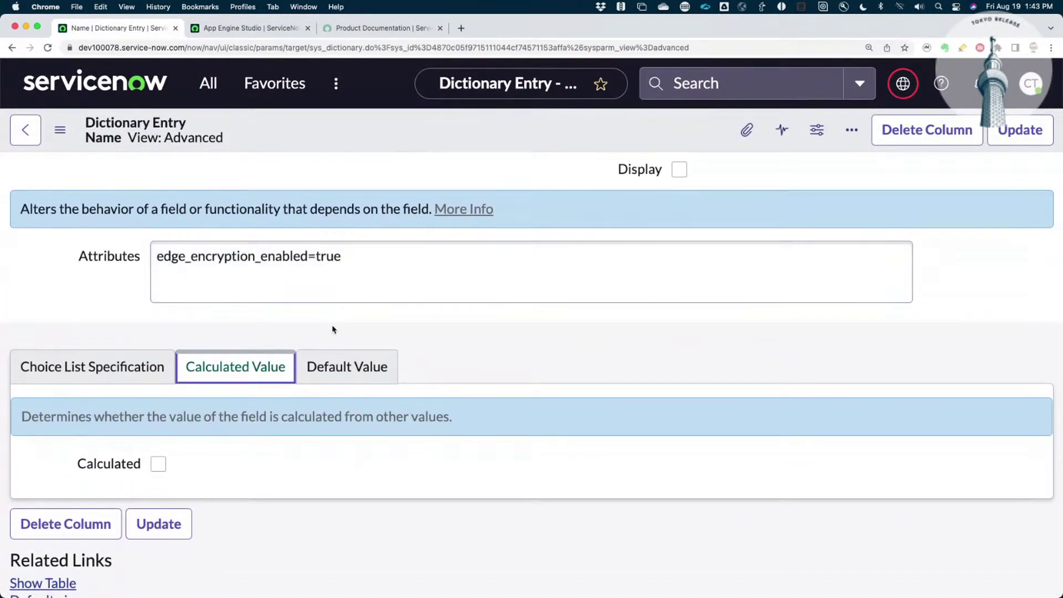
key("ctrl+Tab")
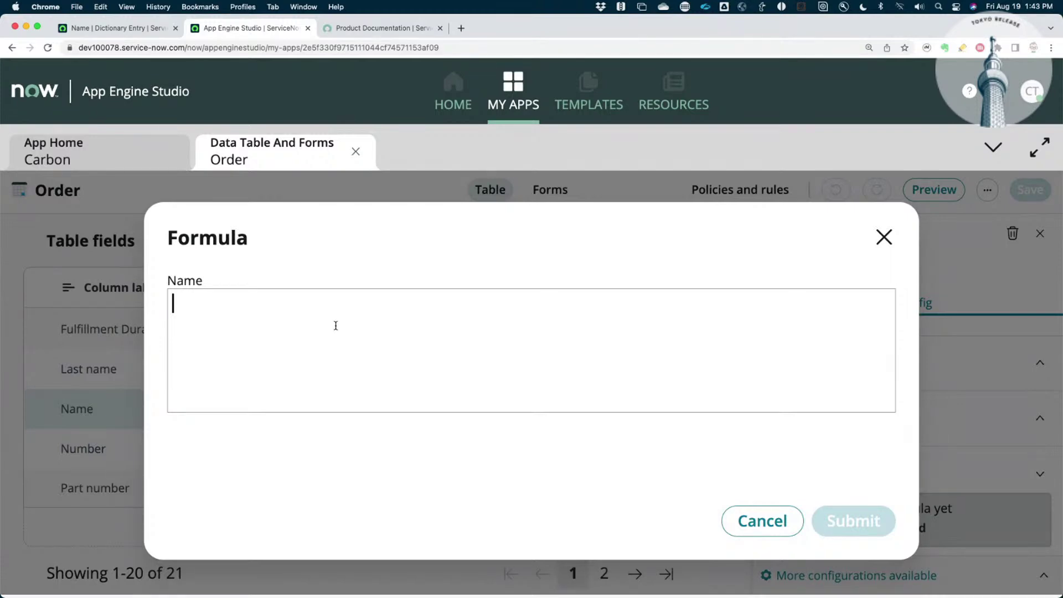
key("ctrl+Tab")
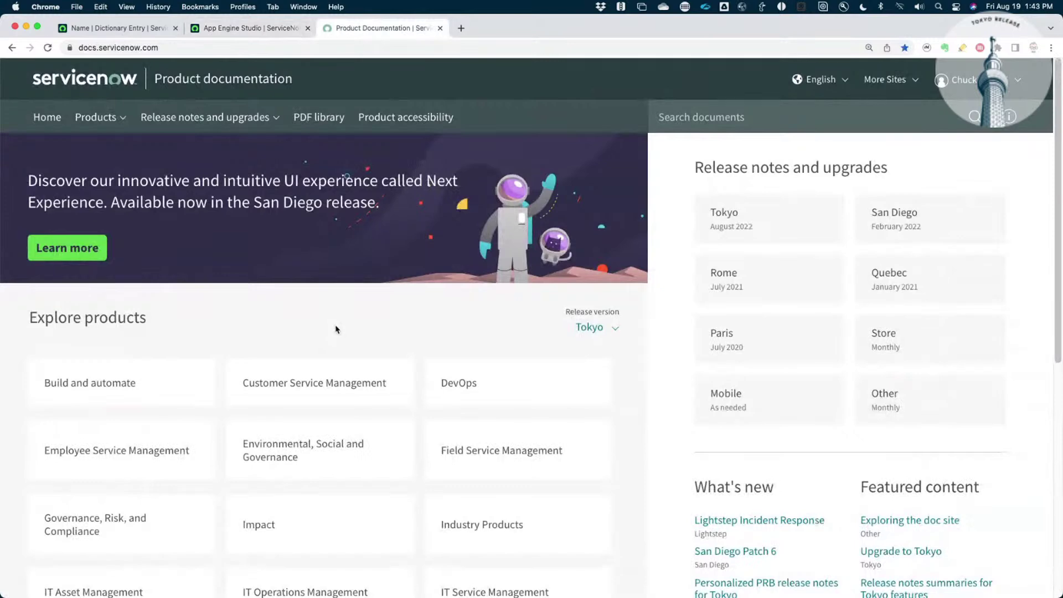
Search the documentation for 'formula builder', then replace the term with 'table build'
left_click(699, 114)
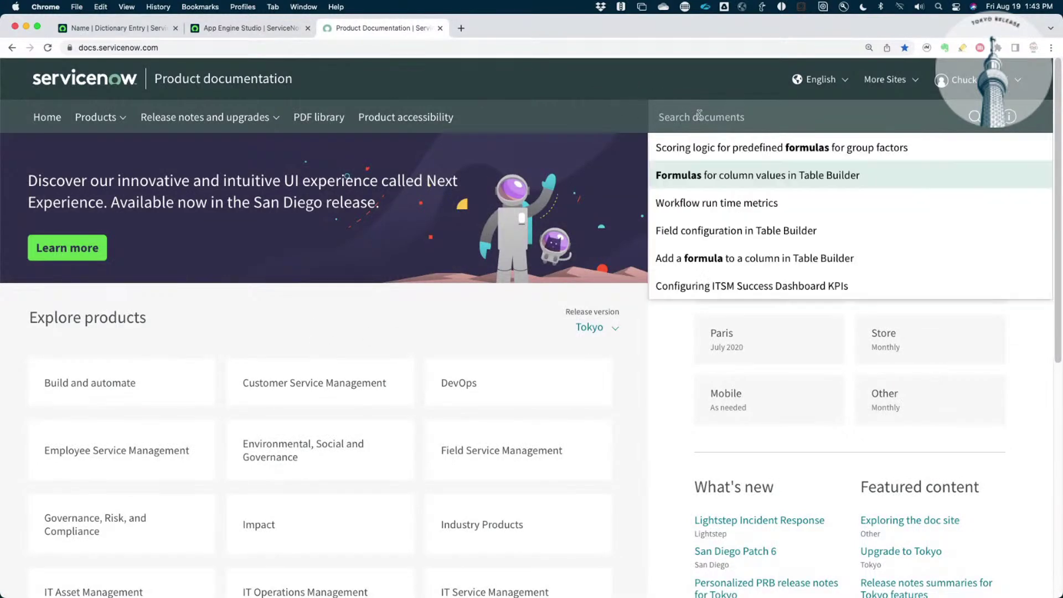
type("formul")
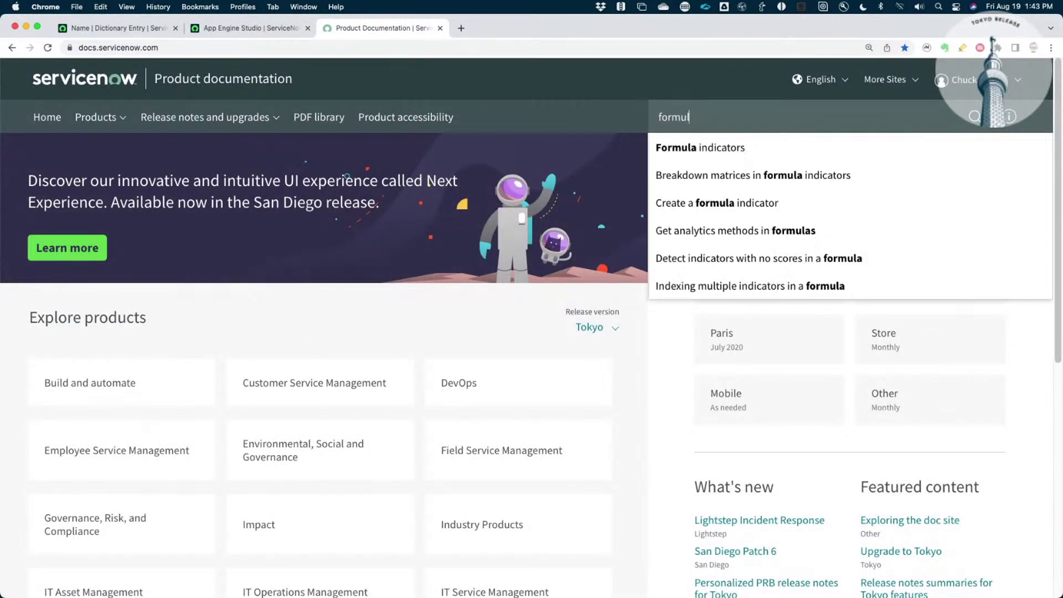
type("a")
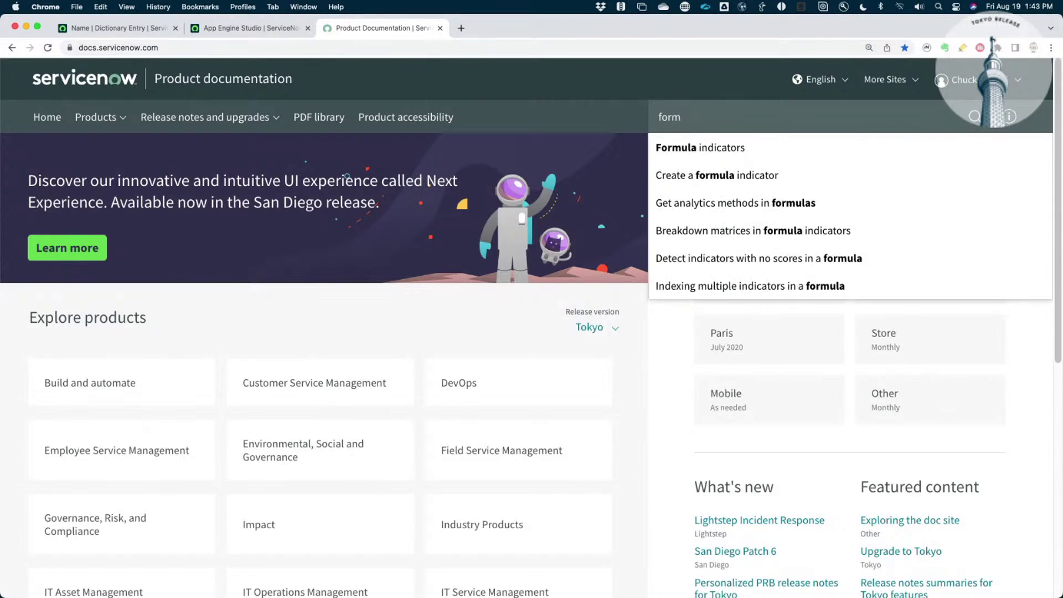
key("BackSpace")
type("um")
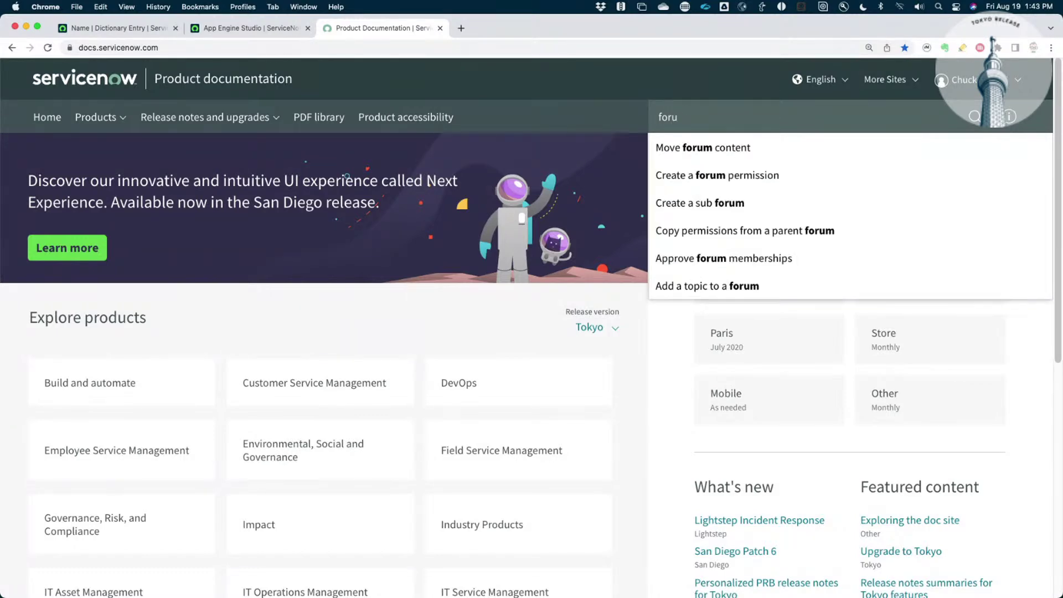
key("BackSpace")
type("mula")
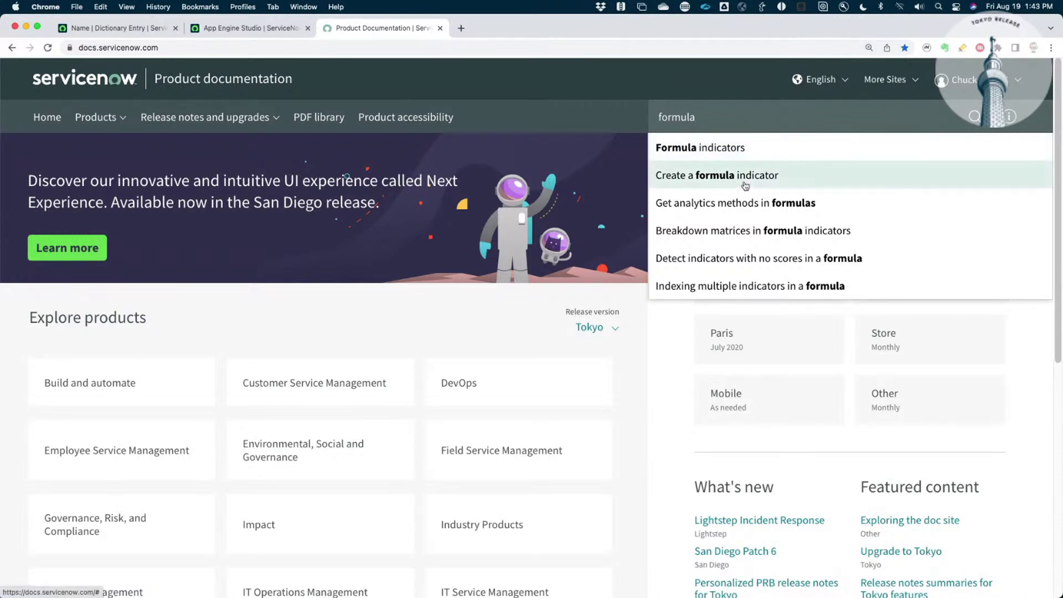
type("builde")
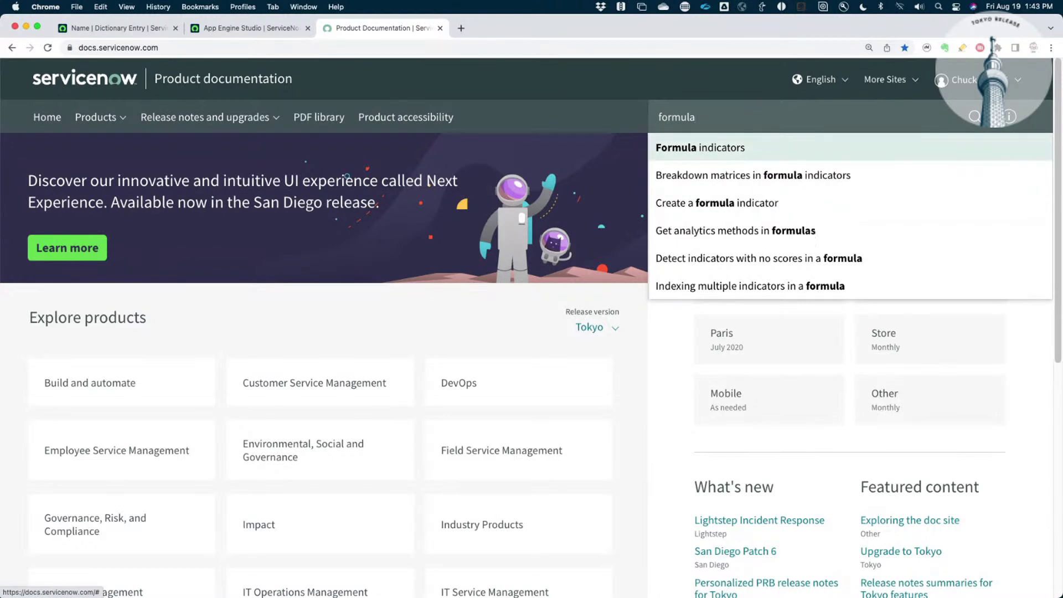
type("r")
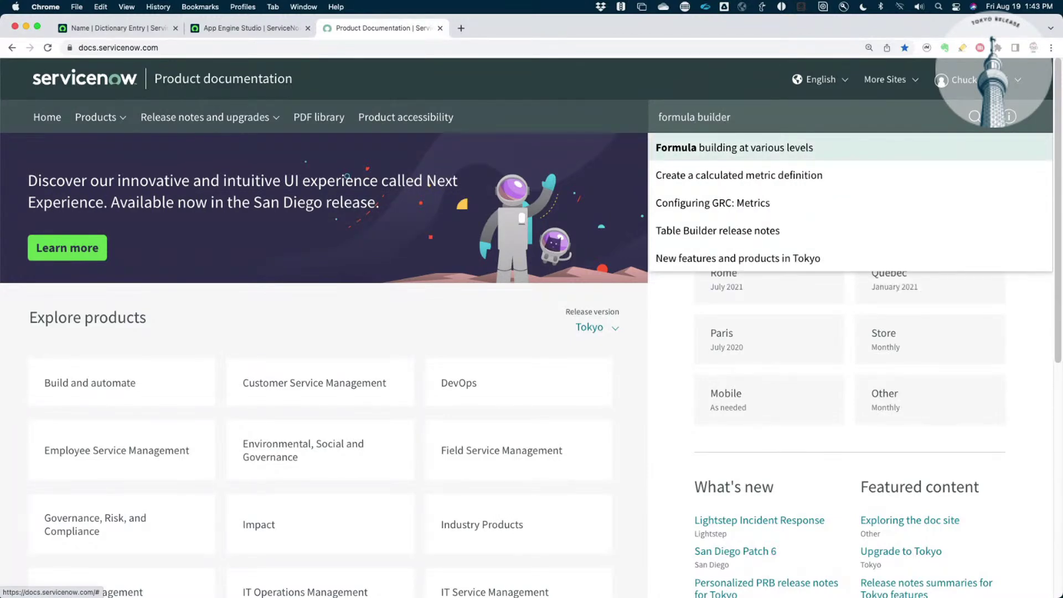
key("super+a")
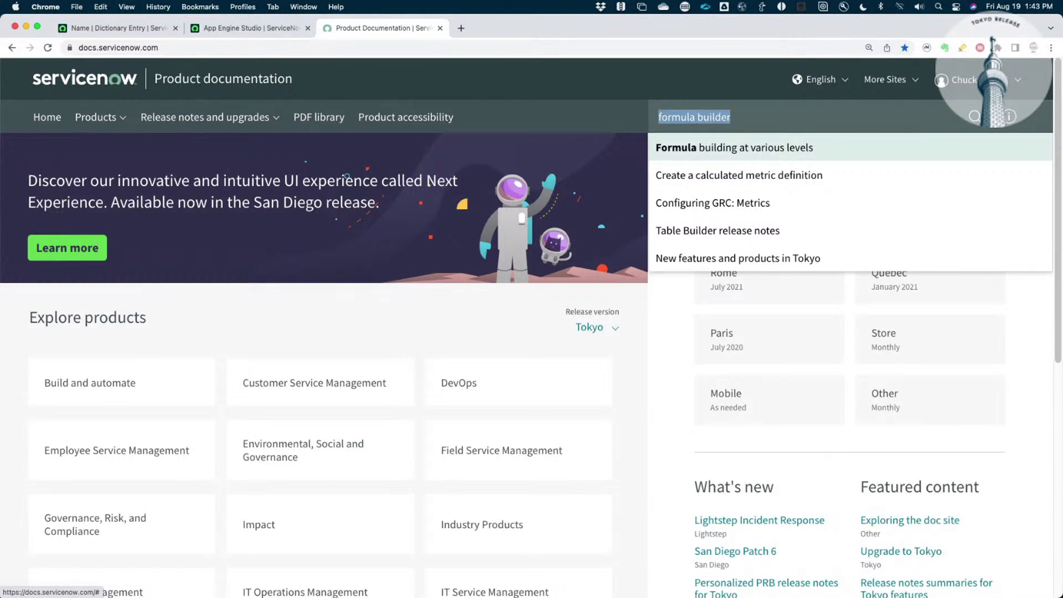
type("table build")
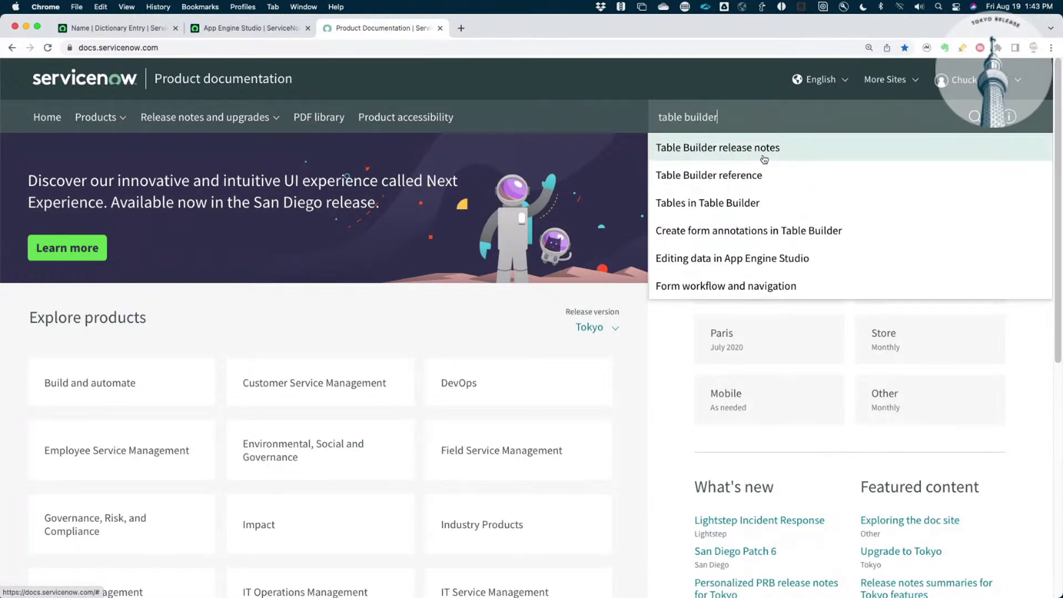
Filter Table Builder results to the Tokyo release and open the Formula Builder article
left_click(747, 148)
left_click(33, 216)
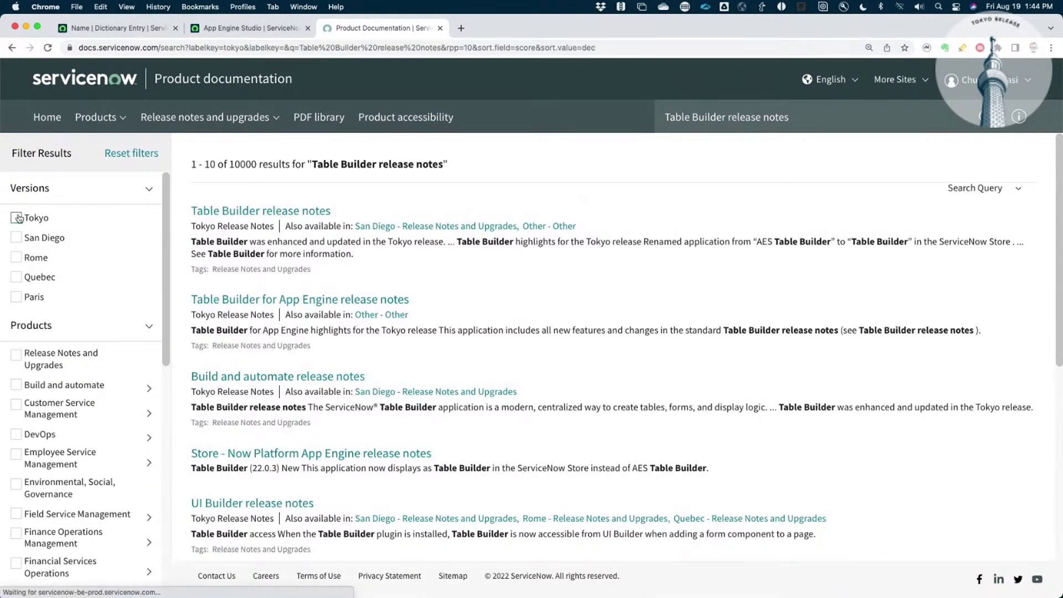
left_click(266, 211)
scroll(458, 416, "down", 5)
scroll(458, 417, "down", 2)
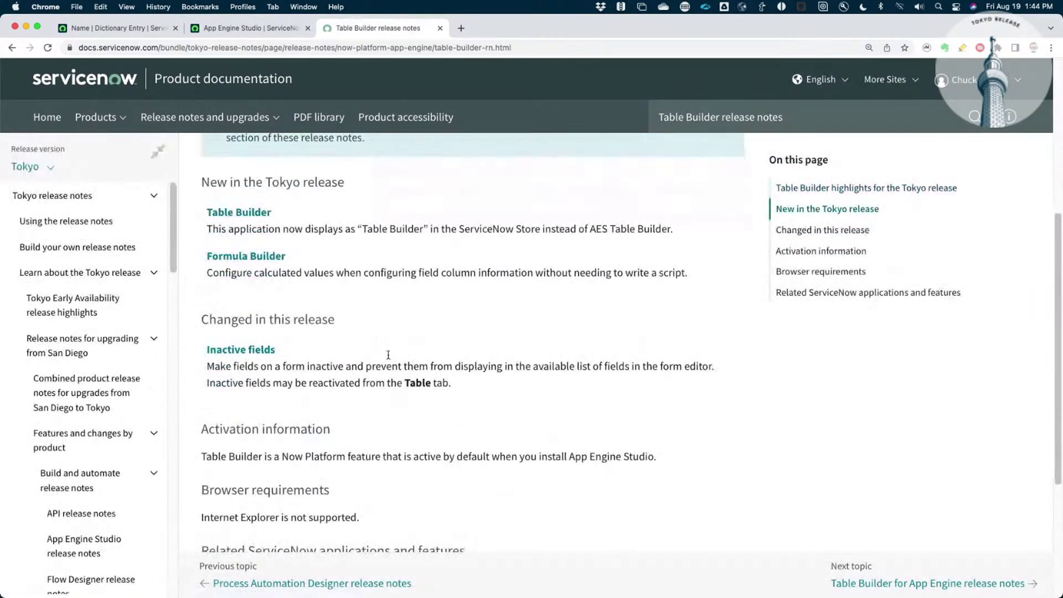
left_click(265, 261)
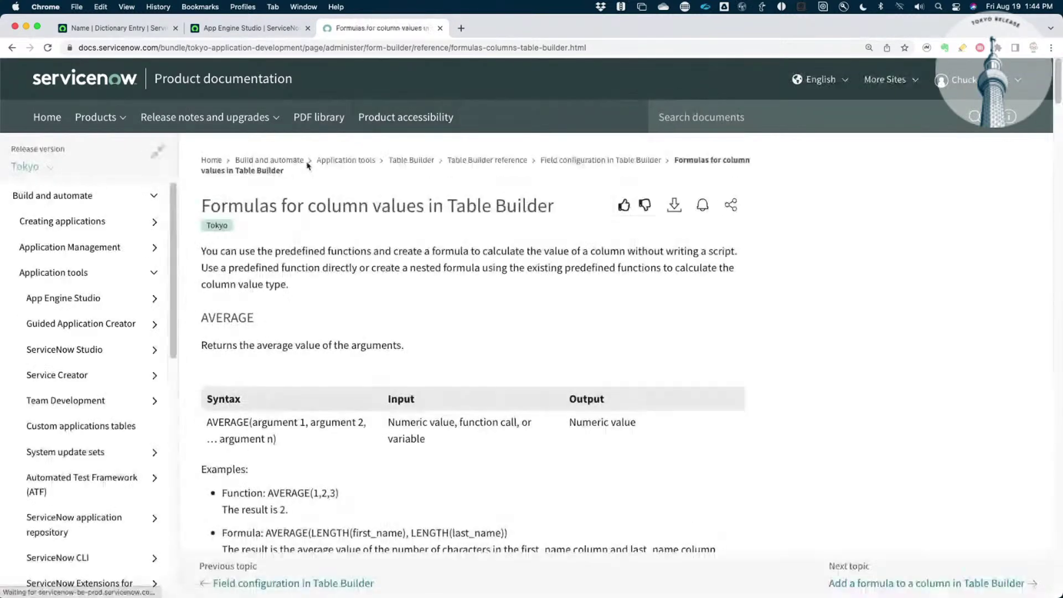
Highlight the article title and search the docs for 'formula for c'
left_click_drag(202, 206, 384, 218)
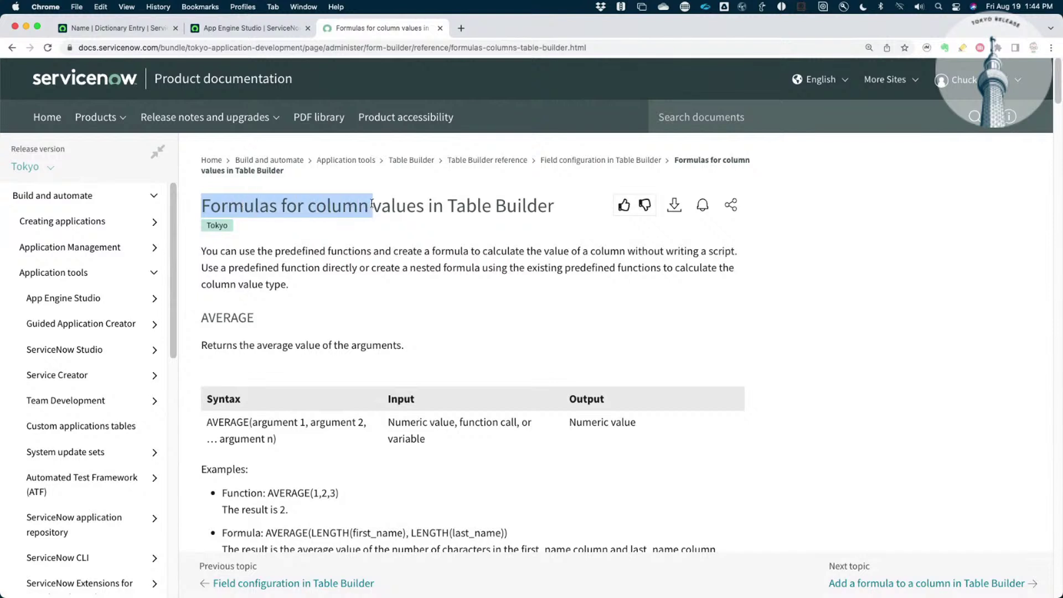
left_click(384, 218)
left_click(686, 107)
type("formula for col")
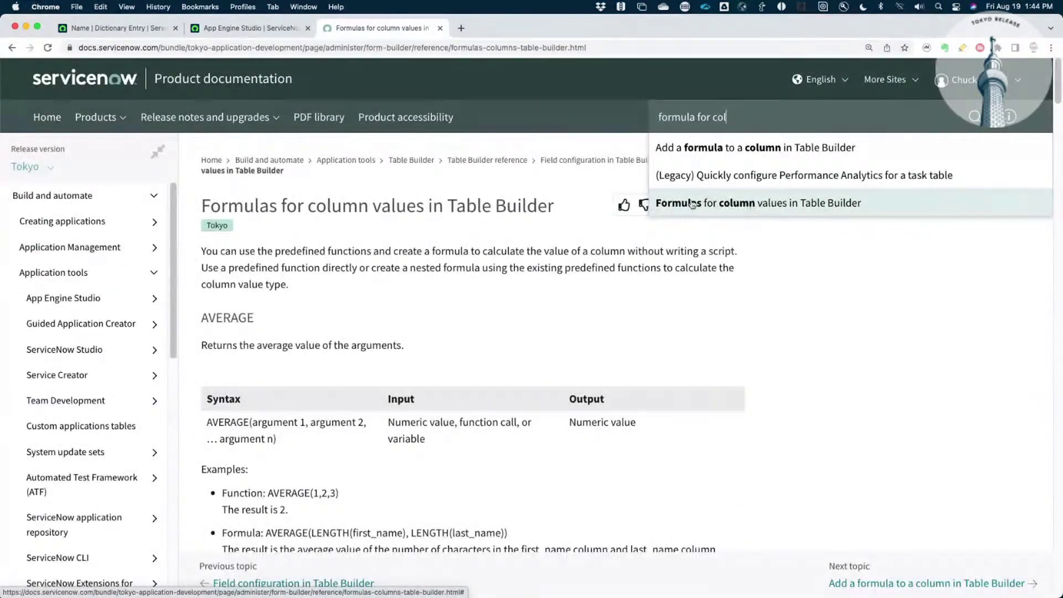
left_click(773, 287)
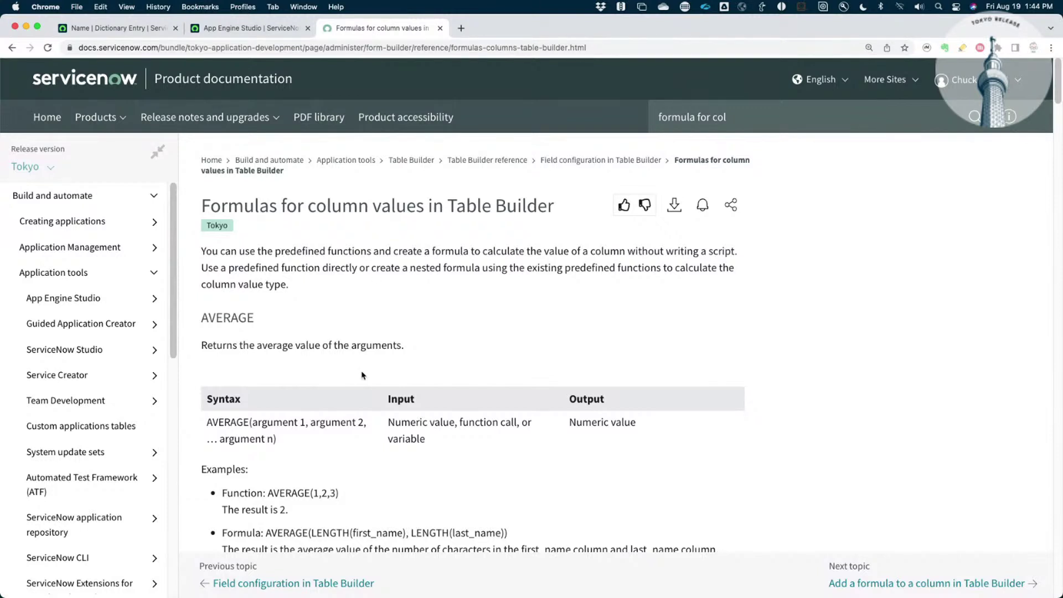
Read the formula functions from AVERAGE through MULTIPLY down to CONCATENATE and ISBLANK
scroll(490, 367, "down", 1)
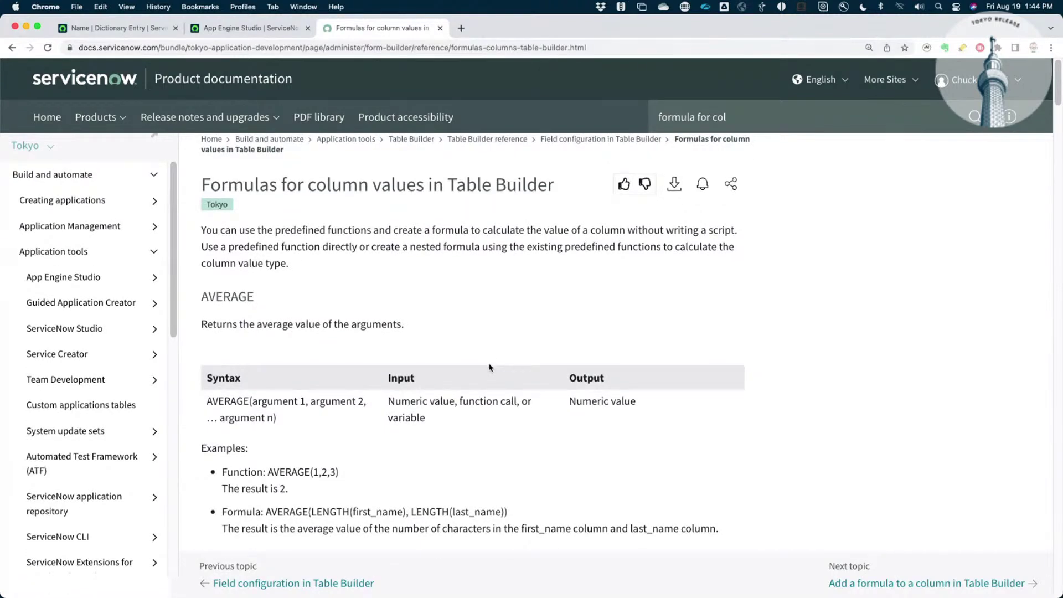
left_click_drag(200, 293, 317, 307)
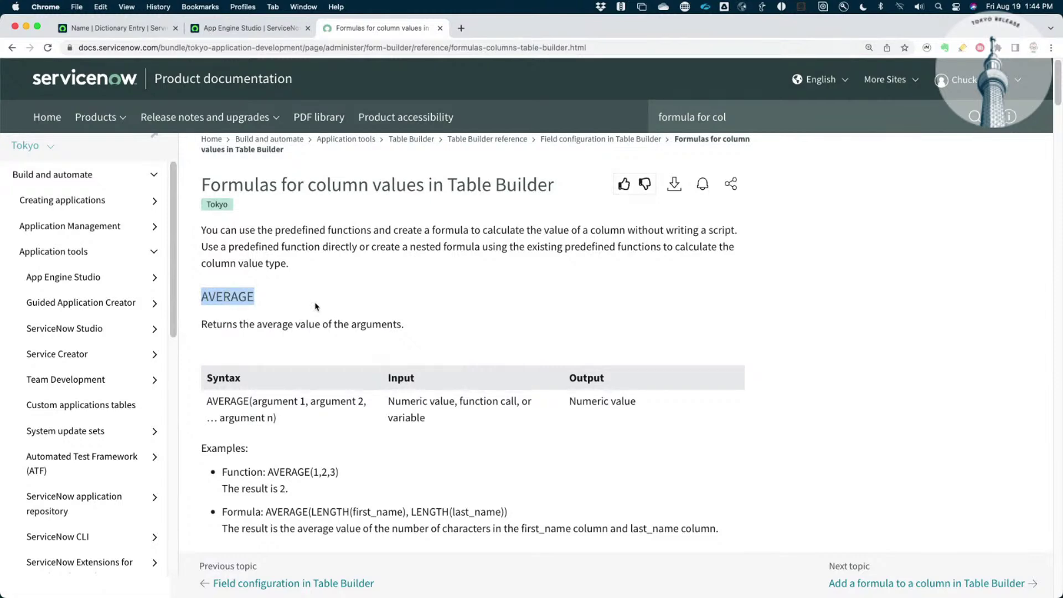
scroll(315, 306, "down", 2)
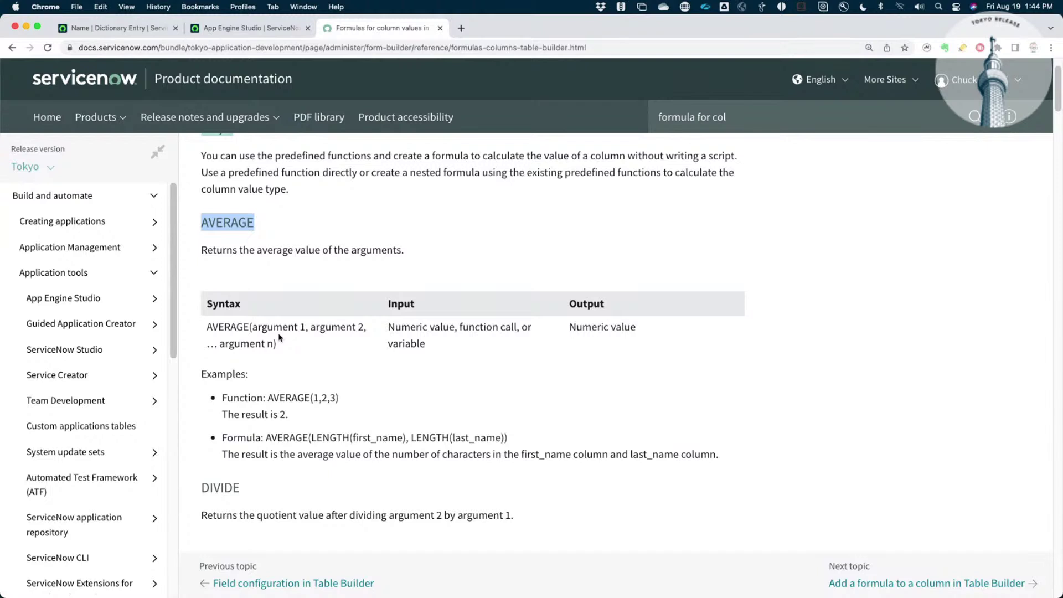
scroll(280, 337, "down", 2)
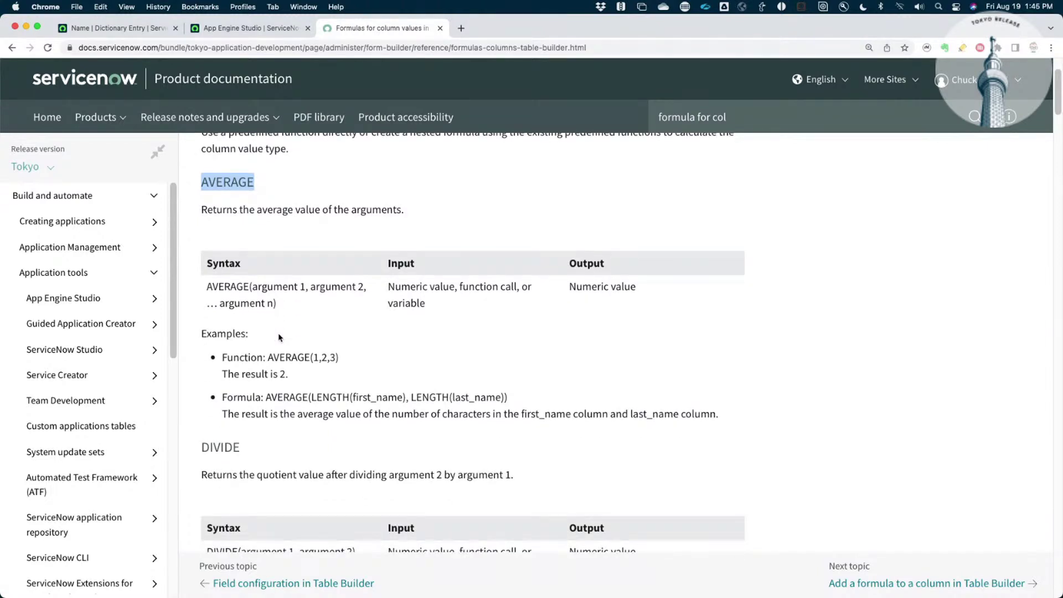
scroll(280, 338, "down", 10)
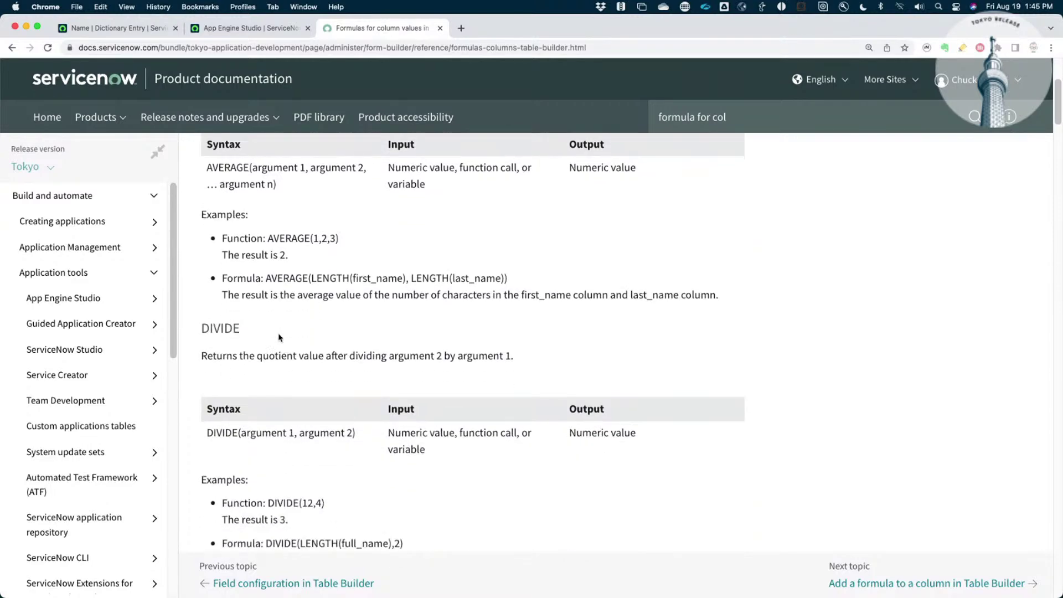
scroll(279, 337, "down", 5)
scroll(280, 337, "down", 20)
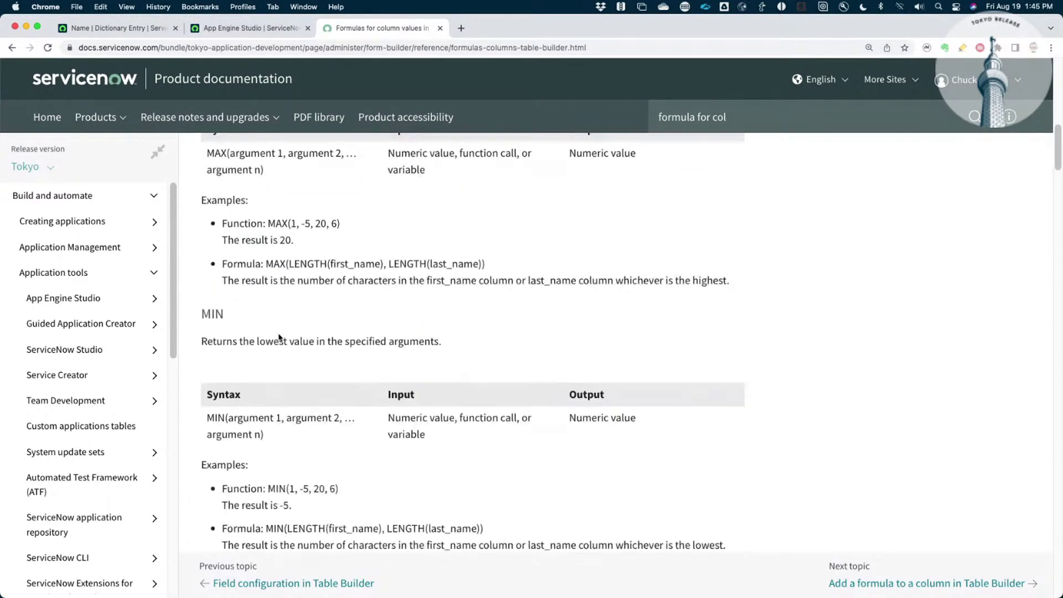
scroll(279, 337, "down", 7)
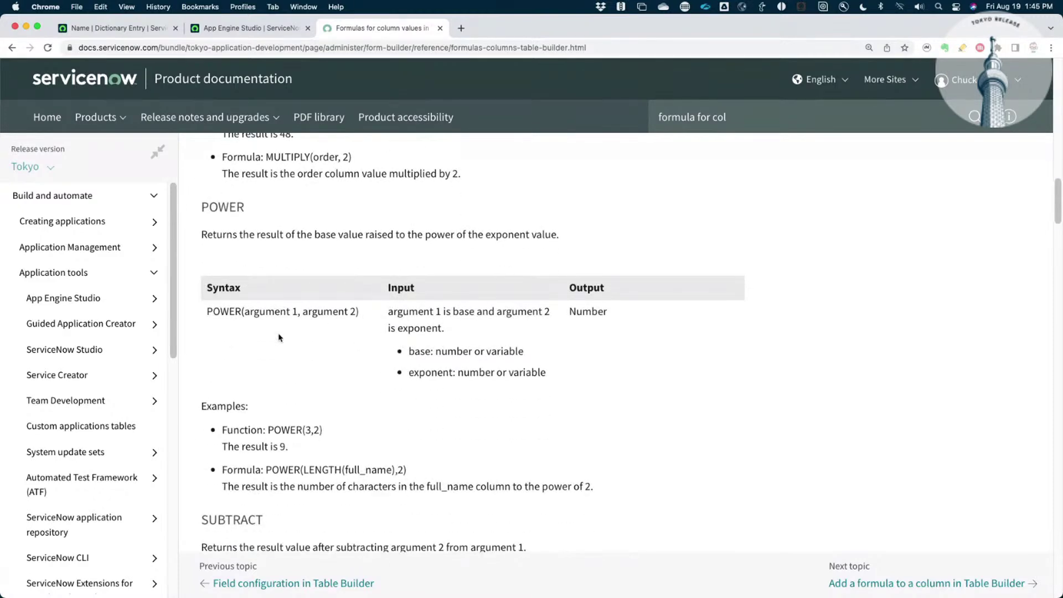
scroll(279, 337, "down", 11)
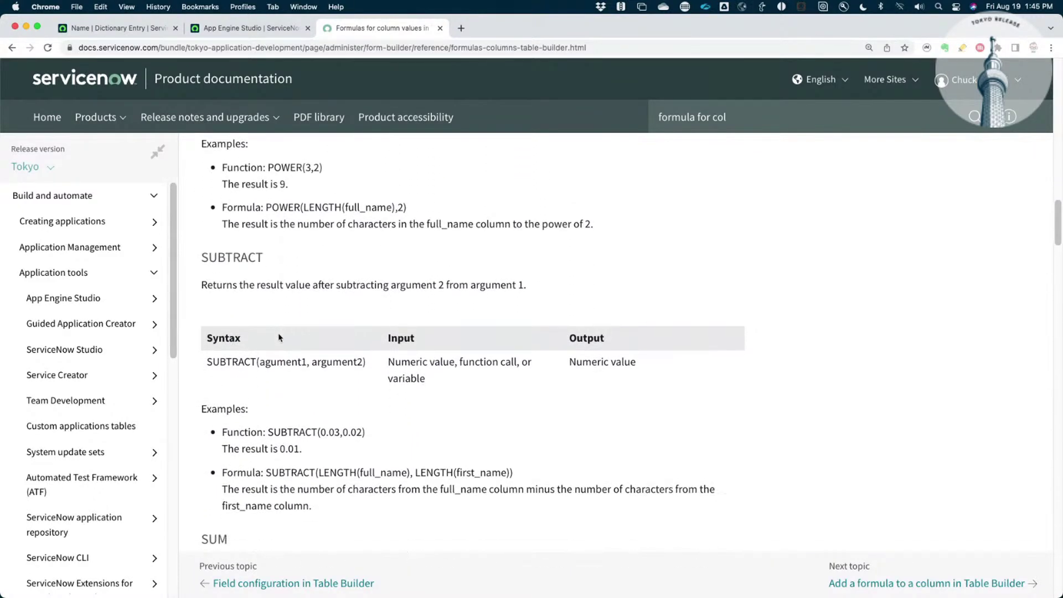
scroll(279, 337, "down", 16)
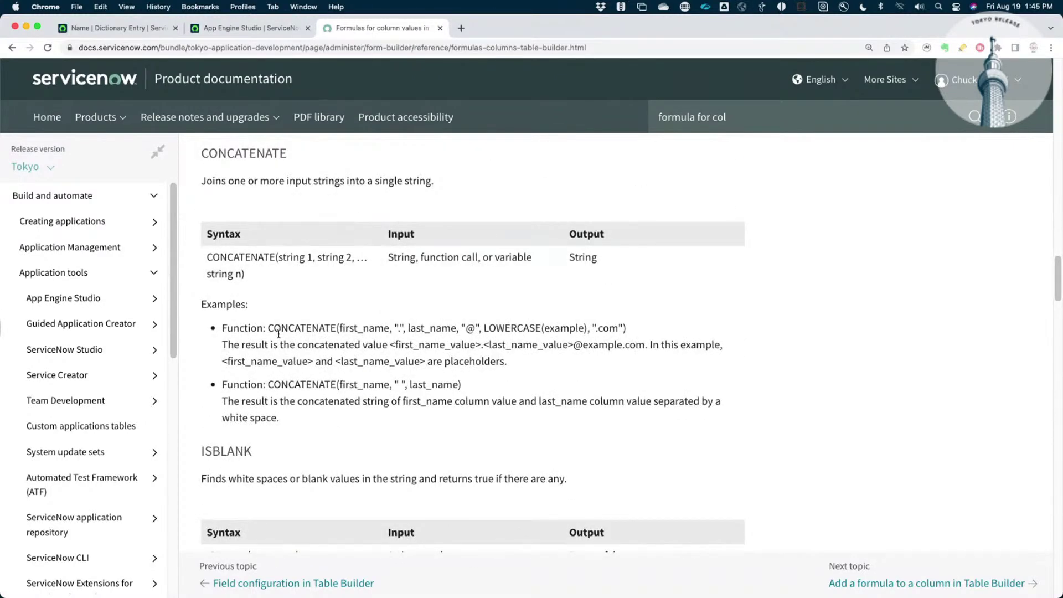
scroll(278, 334, "down", 6)
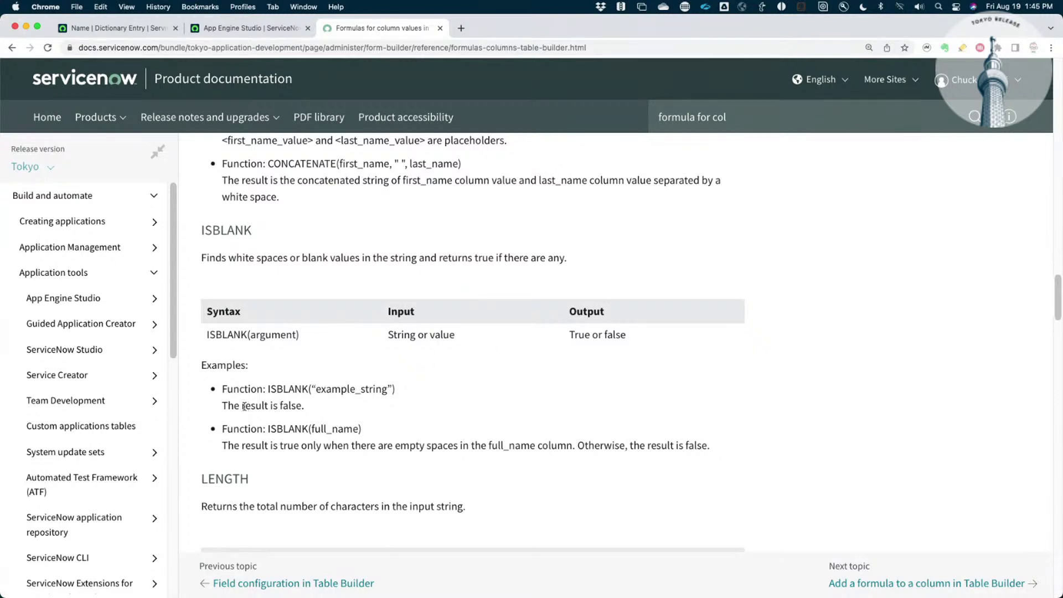
left_click_drag(244, 407, 383, 387)
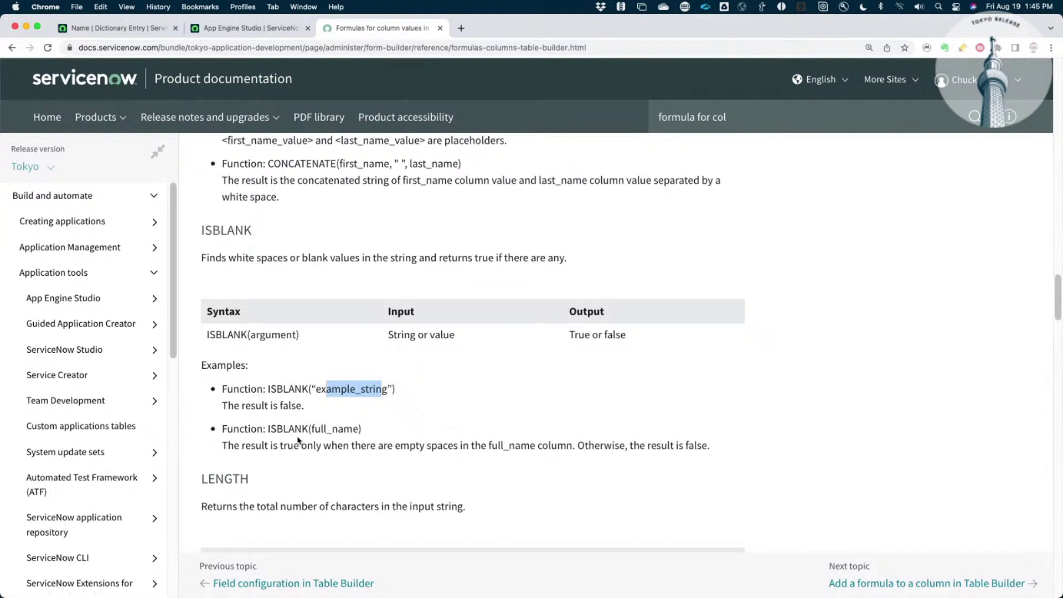
Read the documentation for ISBLANK, LENGTH, LOWERCASE and NOW
left_click_drag(311, 429, 360, 432)
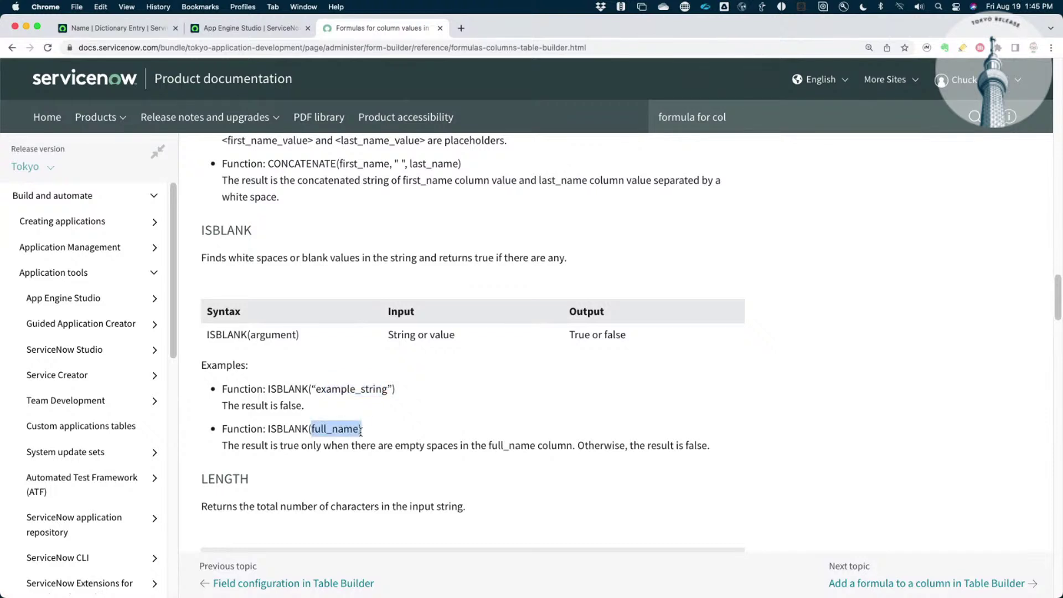
left_click(365, 431)
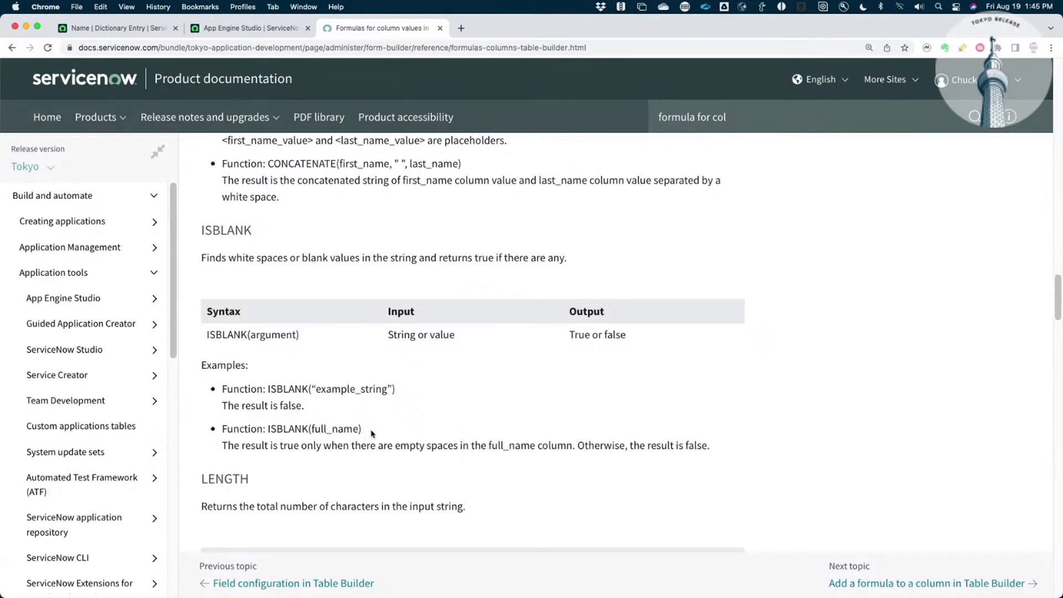
scroll(371, 433, "down", 5)
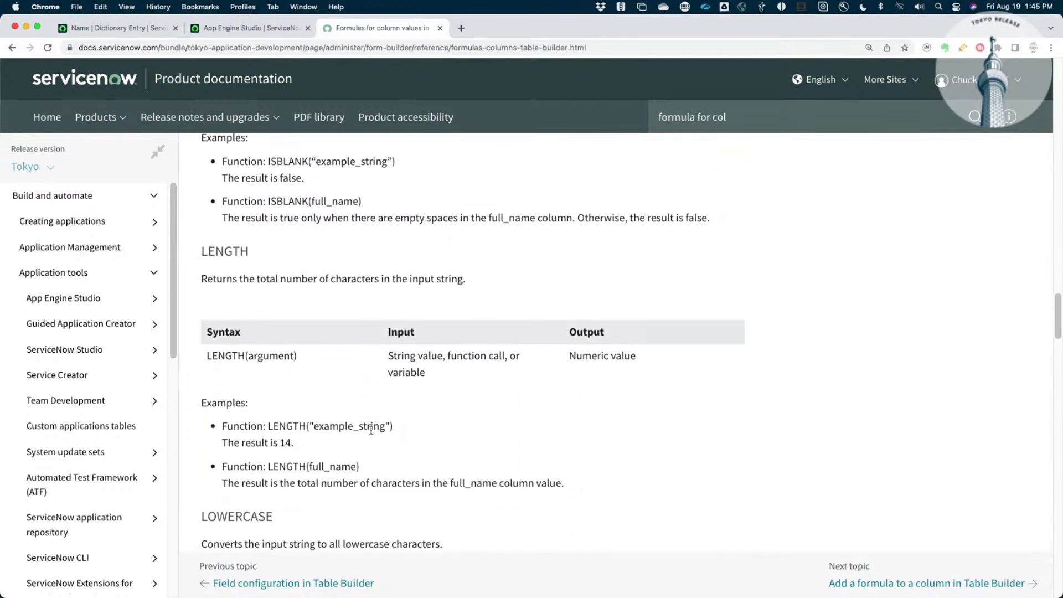
scroll(370, 430, "down", 1)
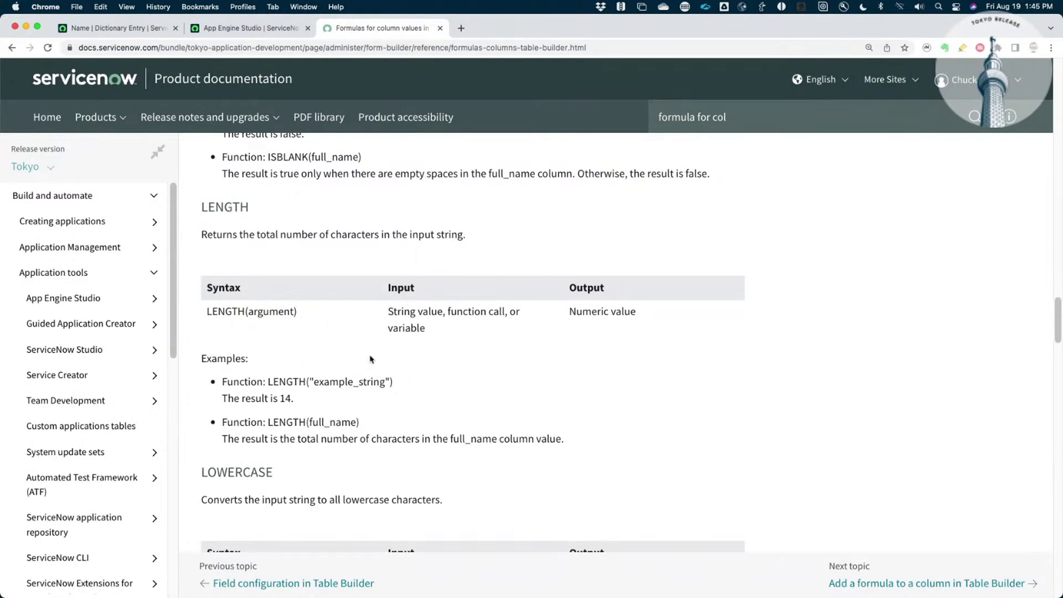
scroll(370, 358, "down", 2)
scroll(370, 359, "down", 6)
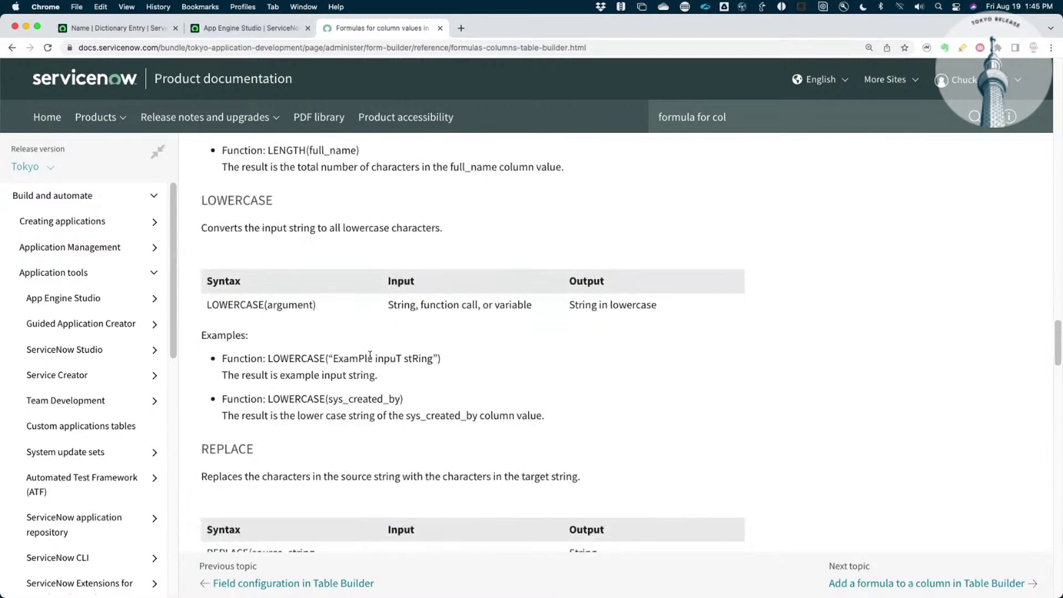
scroll(370, 357, "down", 7)
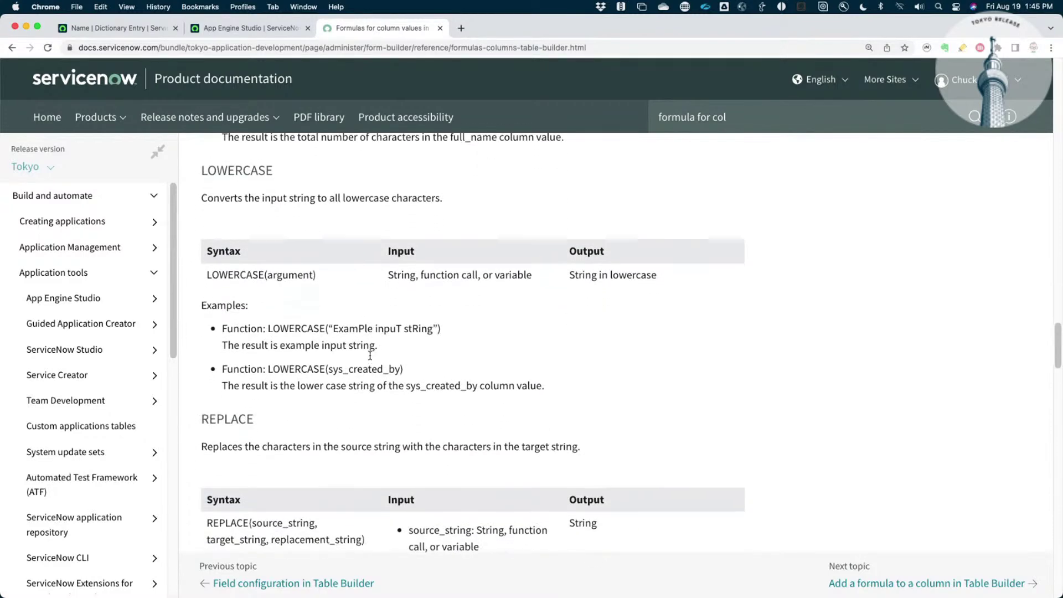
scroll(370, 359, "down", 20)
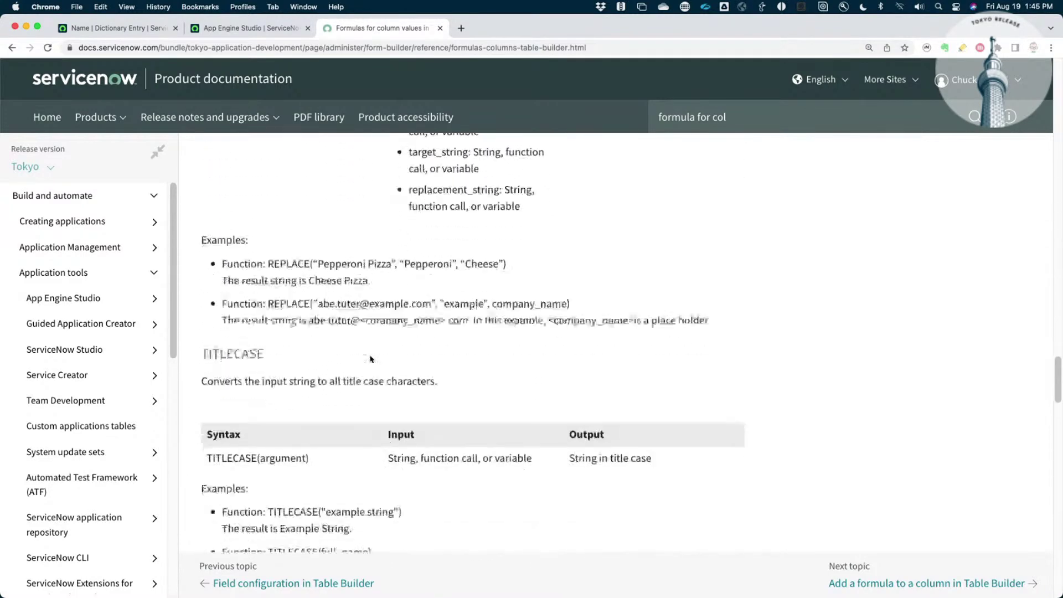
scroll(370, 359, "down", 1)
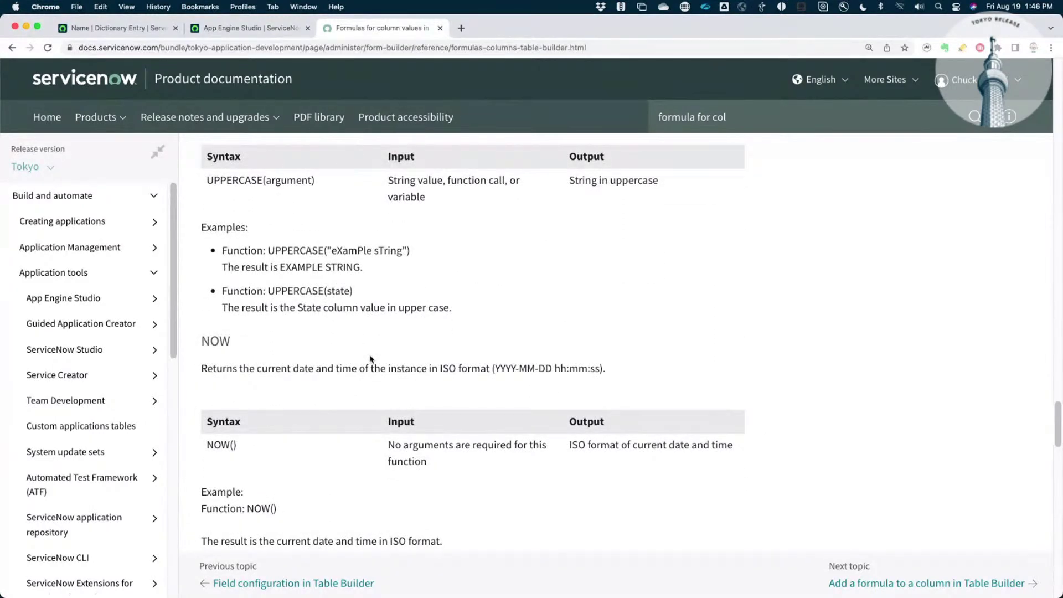
scroll(370, 359, "down", 2)
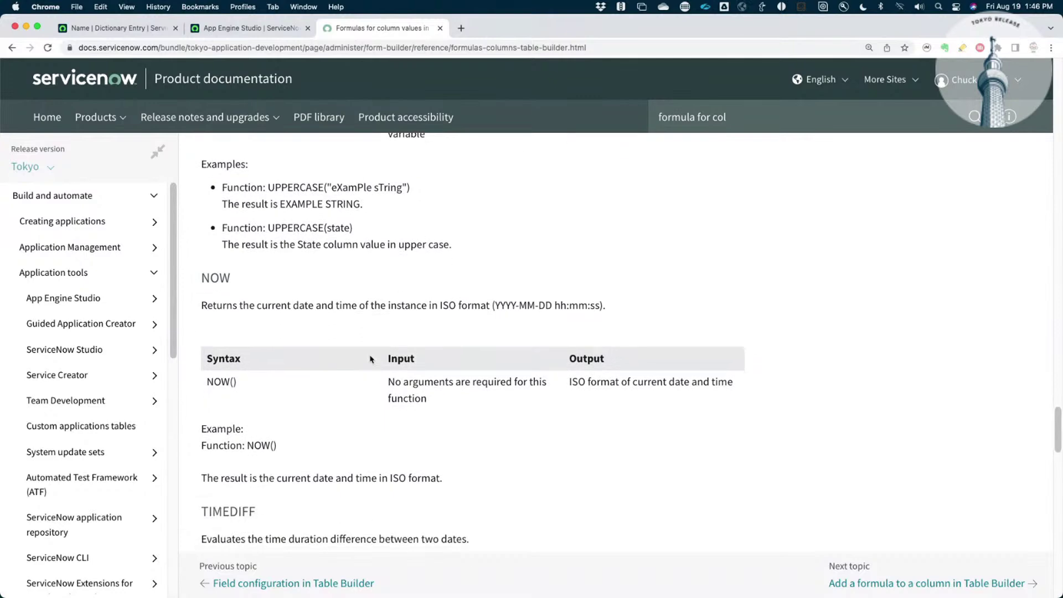
Read the AND, IF and OR entries and Supported operators, then return to App Engine Studio
left_click_drag(201, 271, 244, 274)
scroll(408, 441, "down", 8)
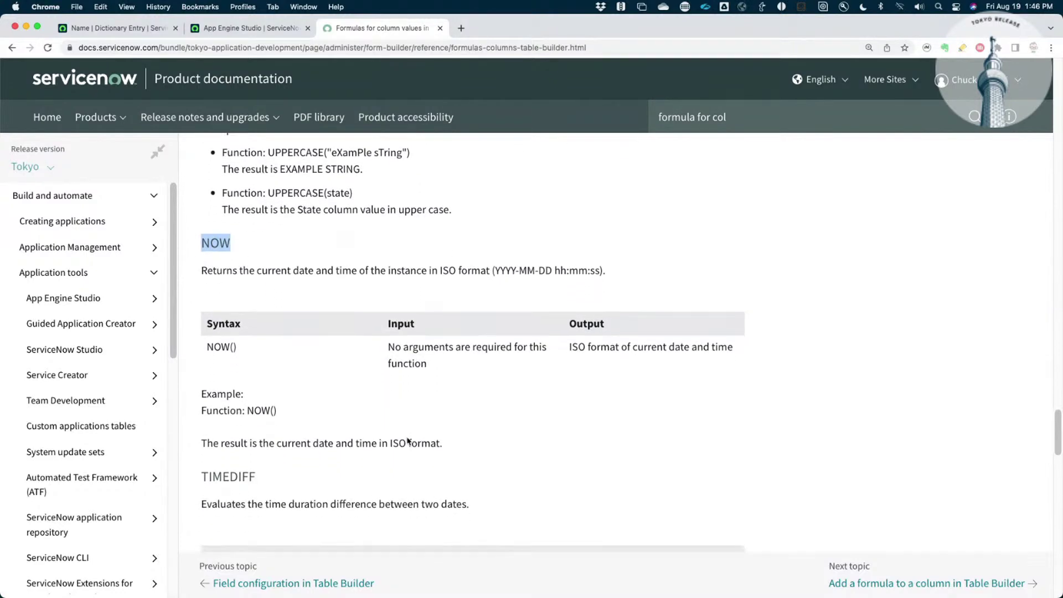
scroll(407, 437, "down", 9)
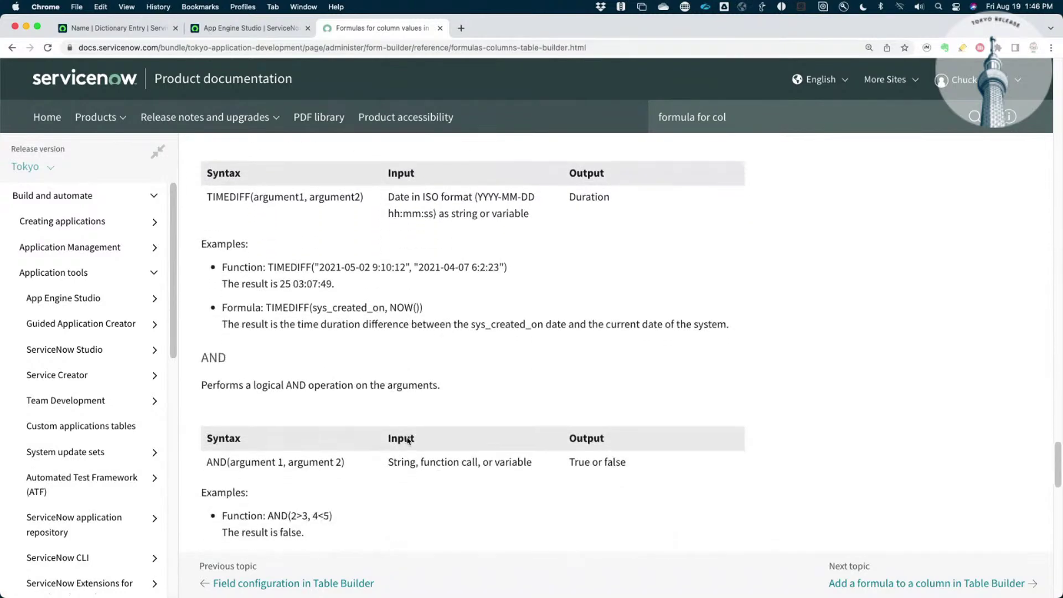
scroll(351, 446, "up", 2)
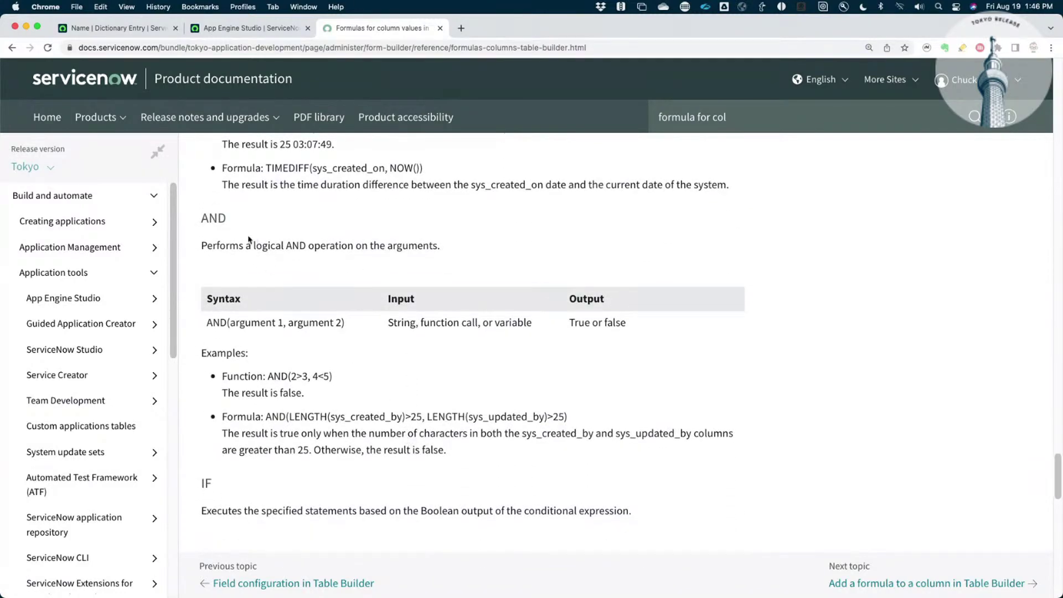
left_click_drag(230, 222, 201, 220)
scroll(342, 397, "down", 15)
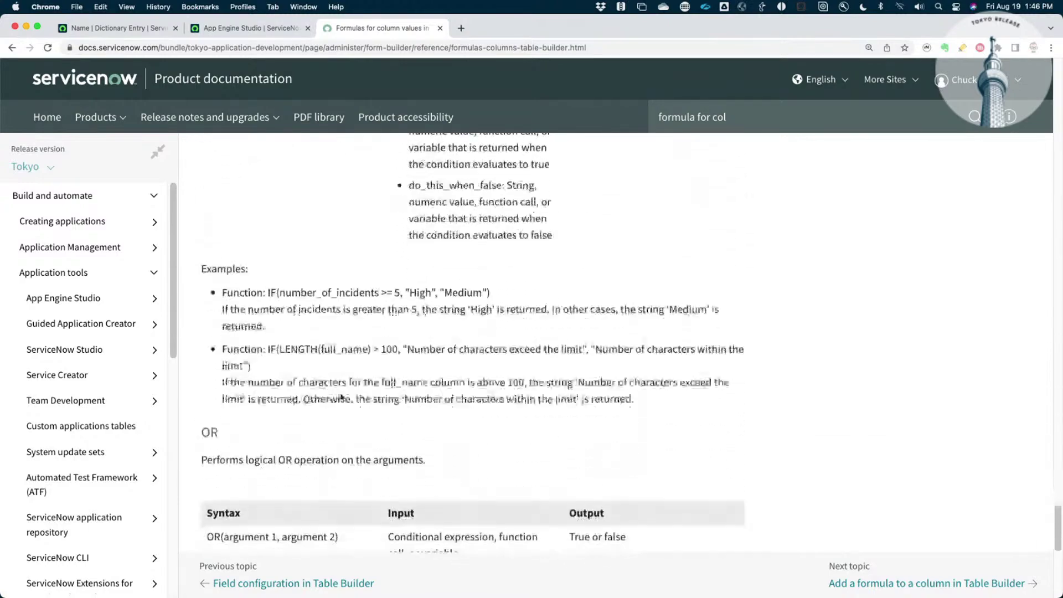
scroll(341, 396, "down", 12)
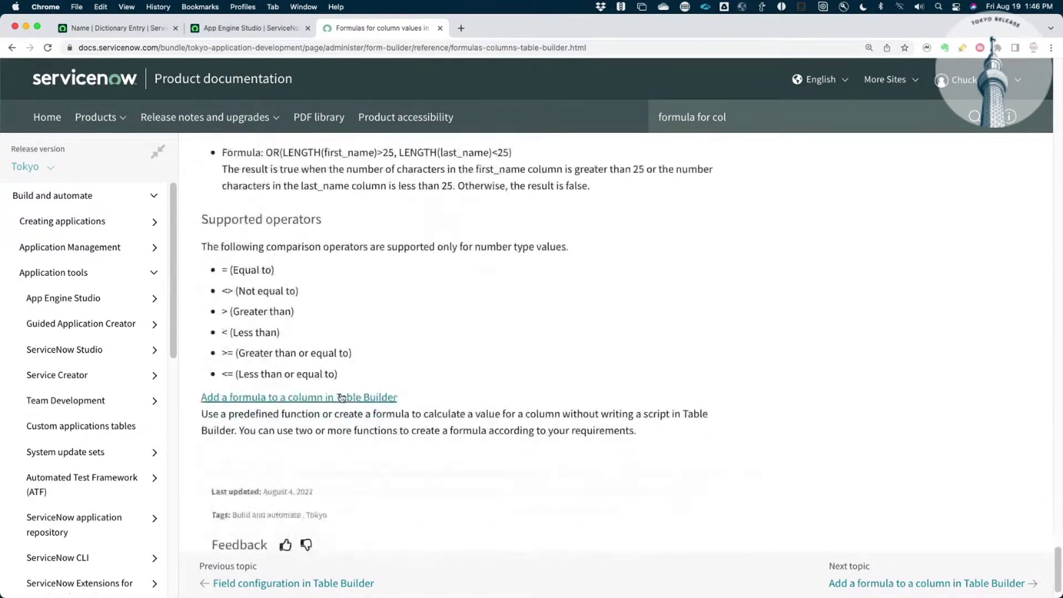
scroll(341, 397, "up", 5)
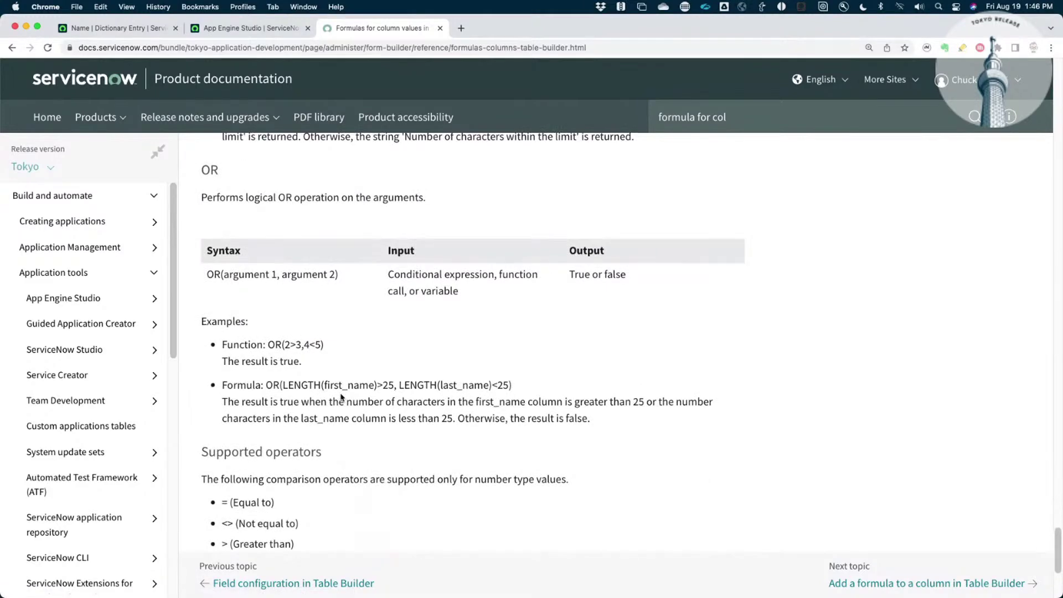
scroll(341, 396, "down", 2)
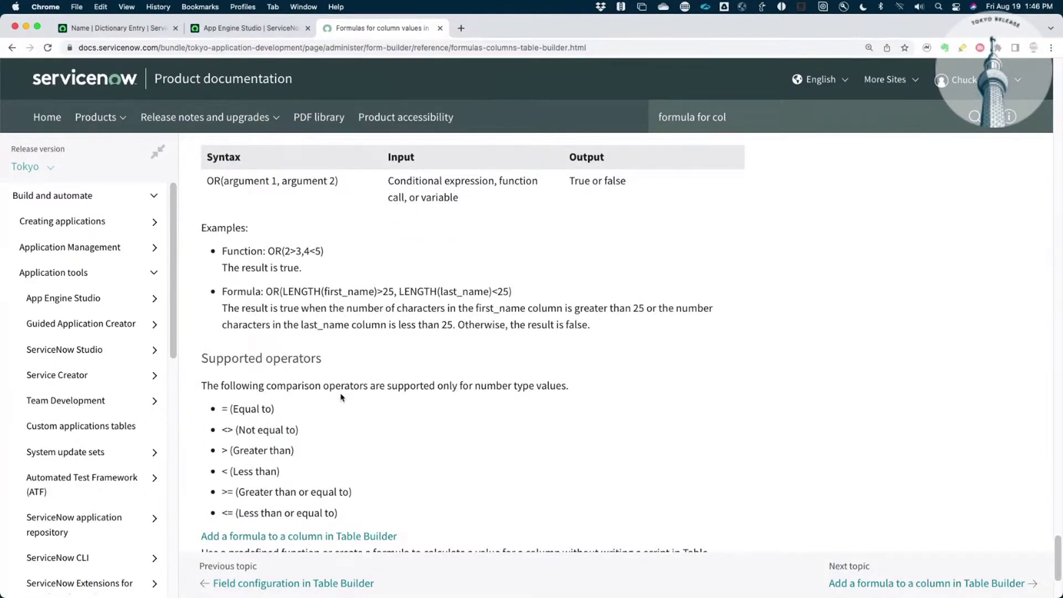
left_click(265, 32)
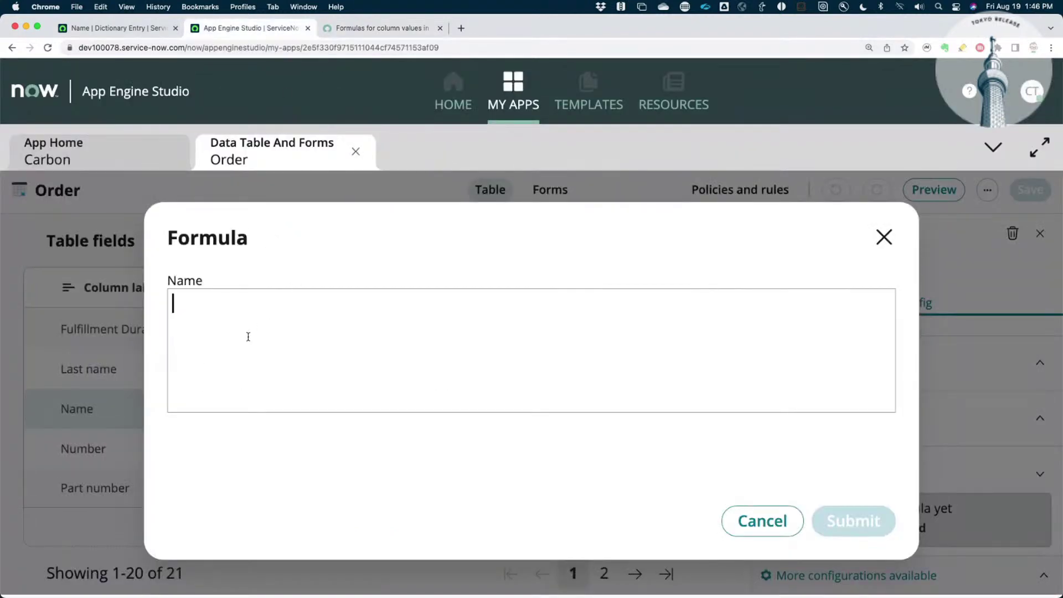
Insert CONCATENATE and give it the arguments first_name, " " and last_name
type("con")
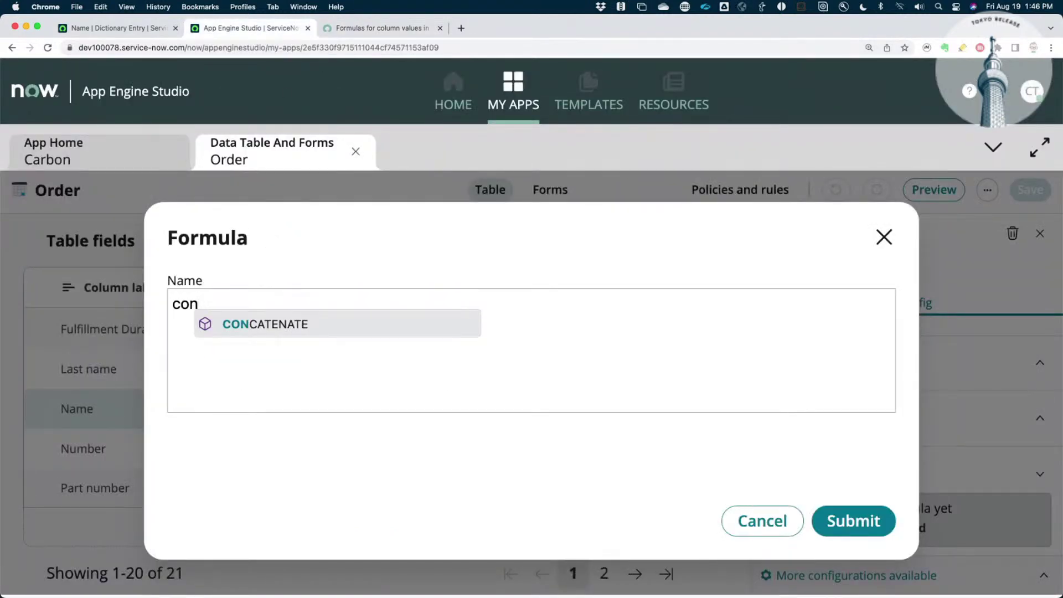
left_click(259, 324)
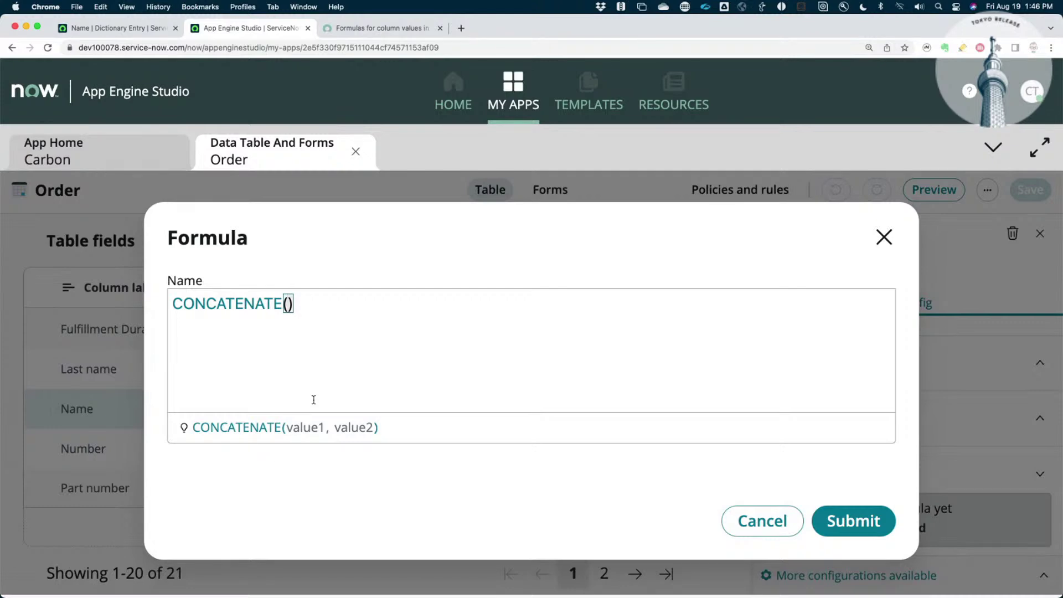
type("firs")
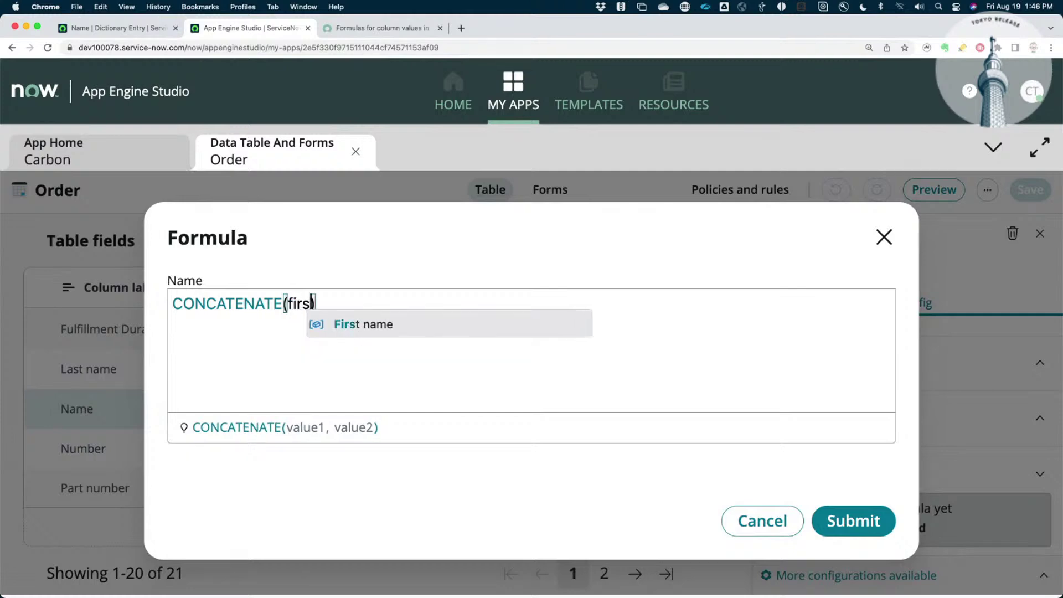
type("t_name +")
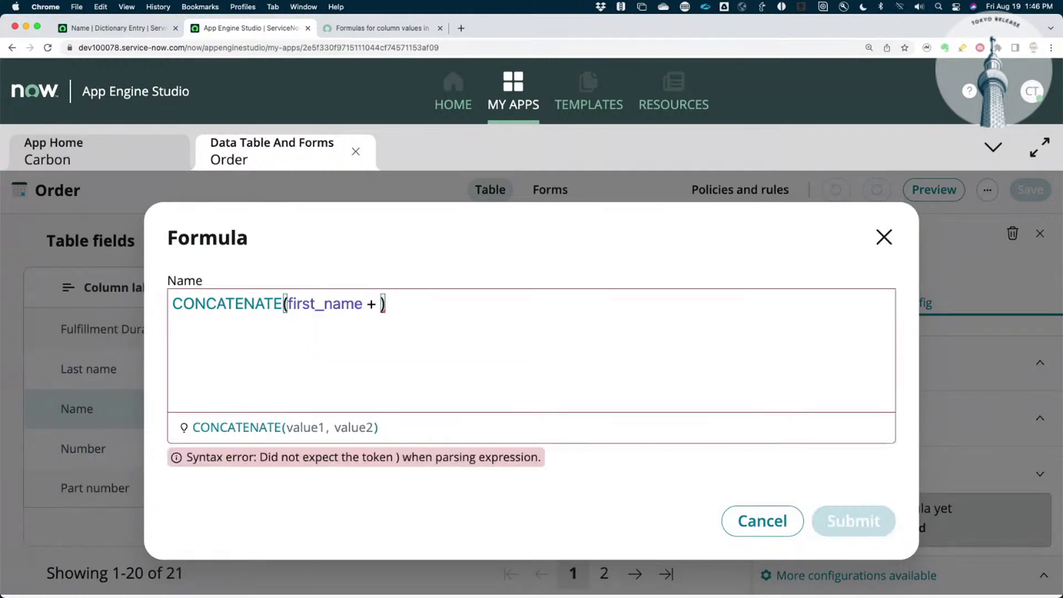
key("BackSpace")
key("BackSpace")
key("BackSpace")
type(", \" \"")
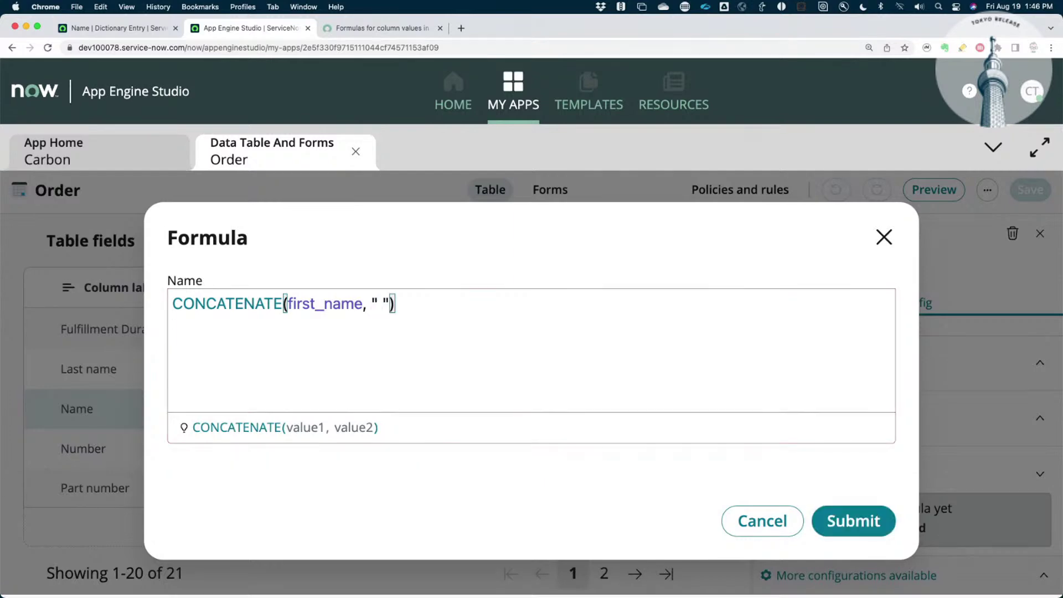
type(", ")
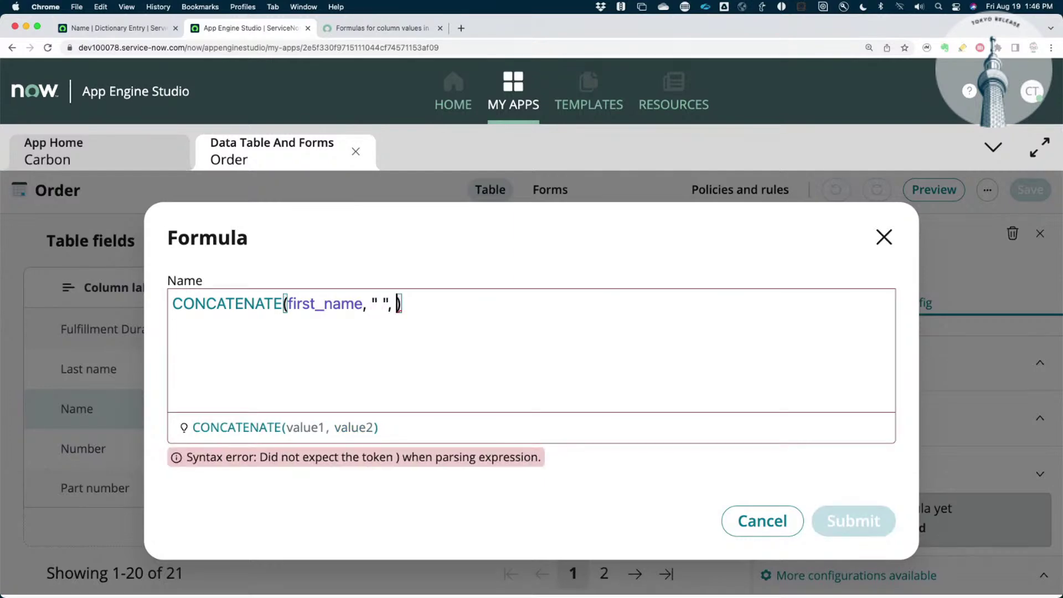
type("last_name")
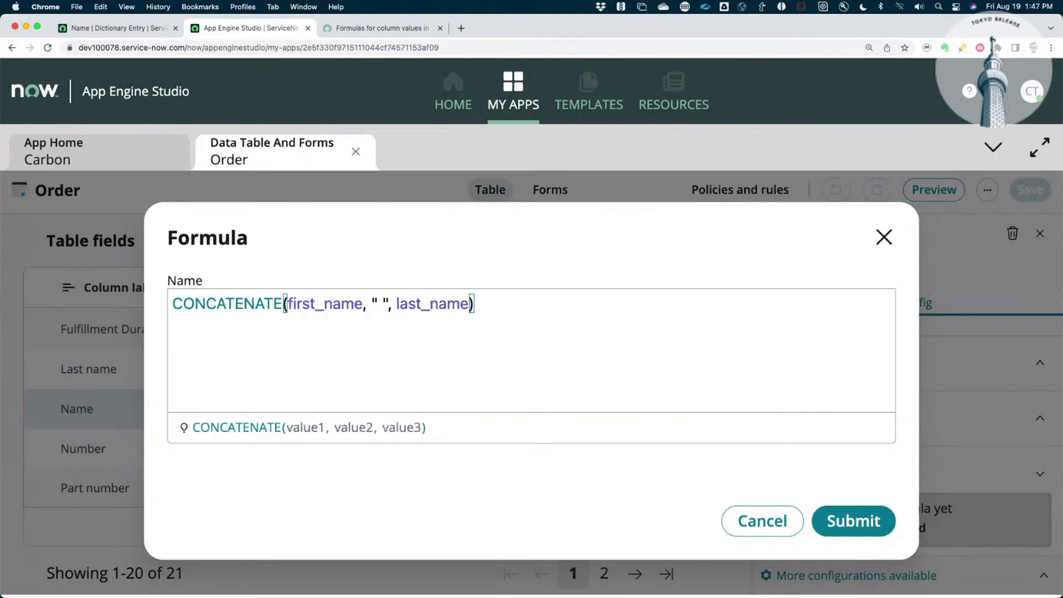
Replace the typed last_name with the Last name field suggestion, then select first_name
key("BackSpace")
key("BackSpace")
key("BackSpace")
key("BackSpace")
key("BackSpace")
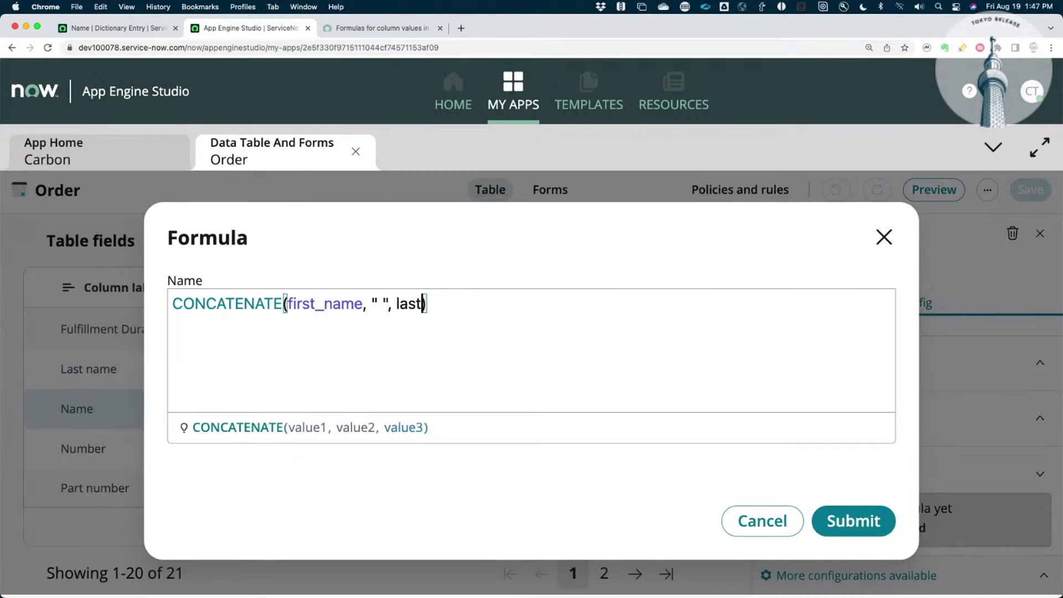
key("BackSpace")
key("BackSpace")
key("BackSpace")
key("BackSpace")
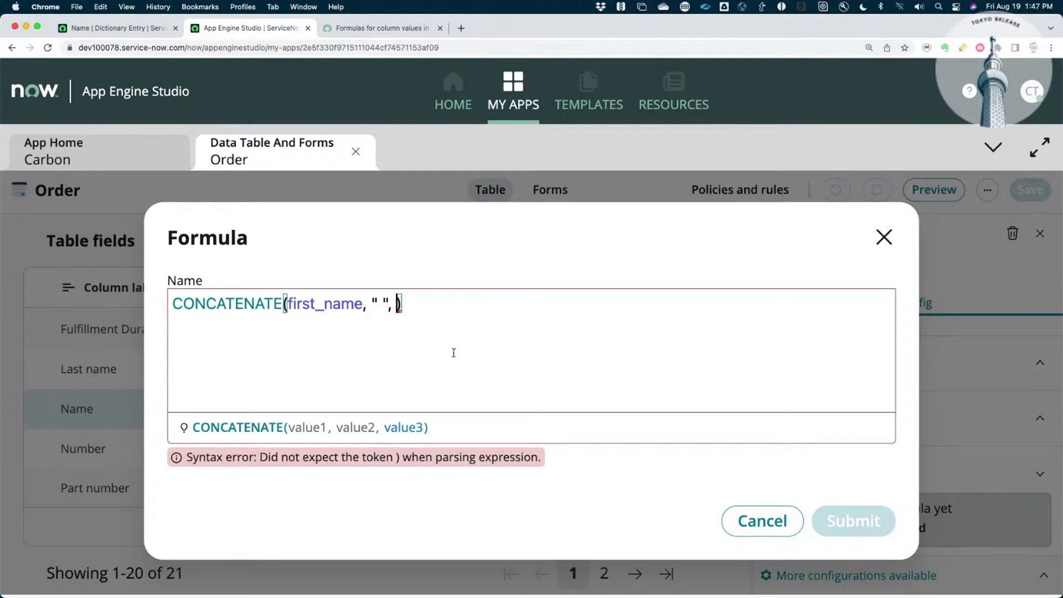
type("last_n")
key("BackSpace")
key("BackSpace")
key("BackSpace")
key("BackSpace")
key("BackSpace")
key("BackSpace")
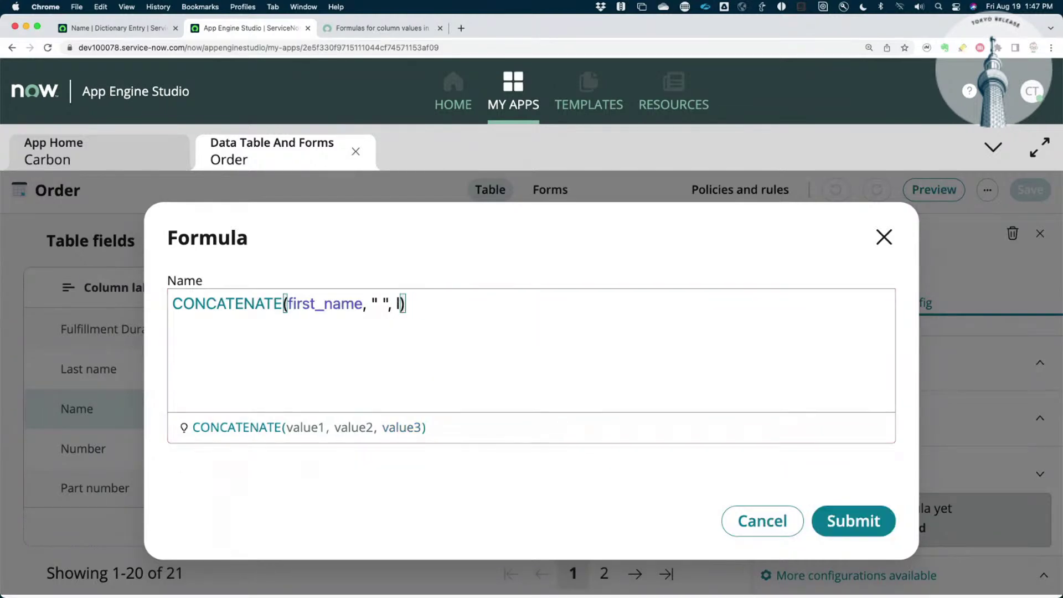
type("las")
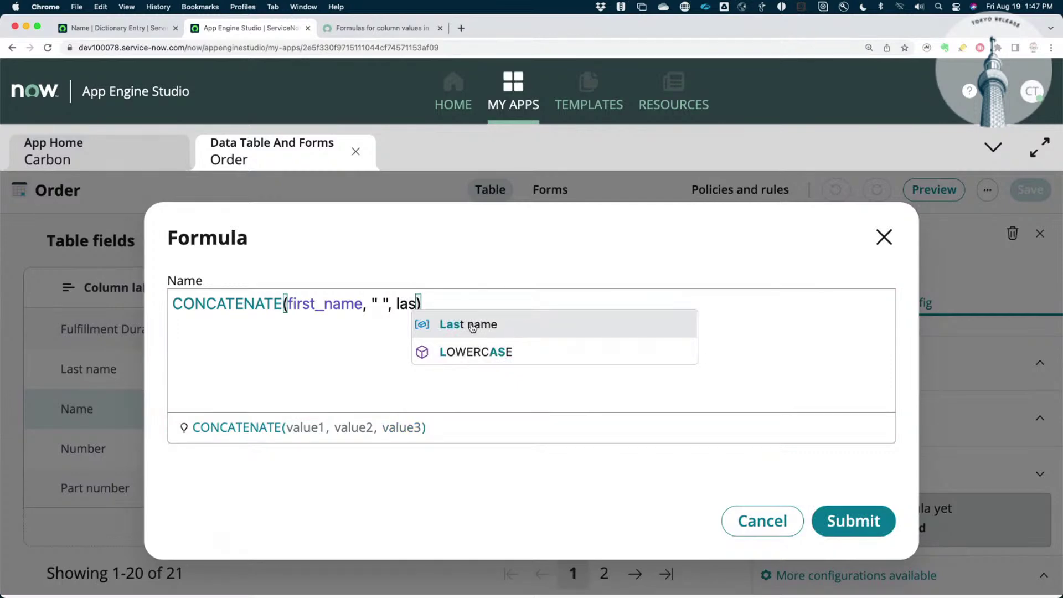
left_click(454, 324)
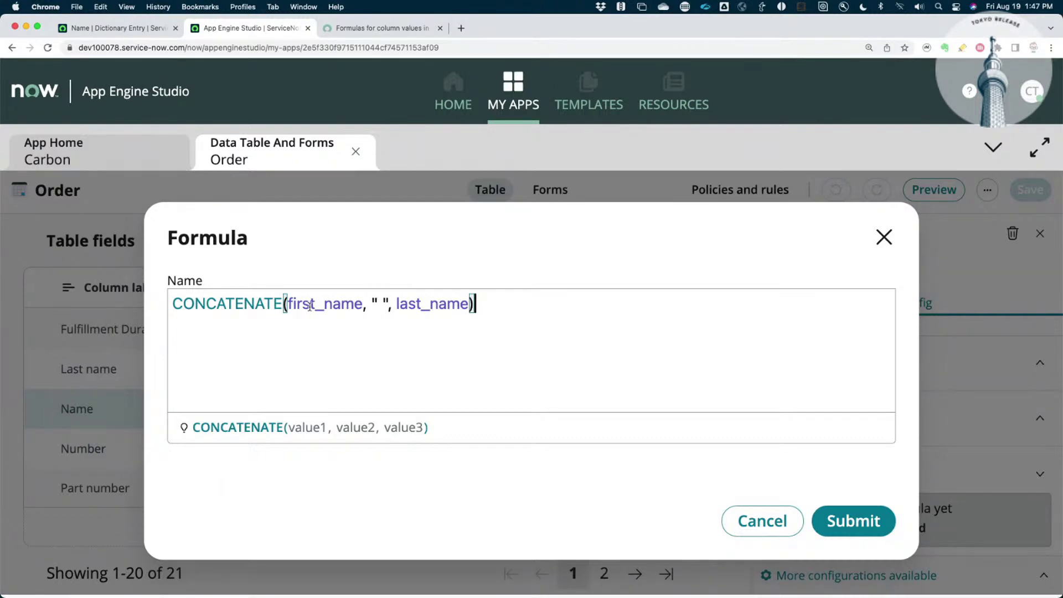
double_click(287, 305)
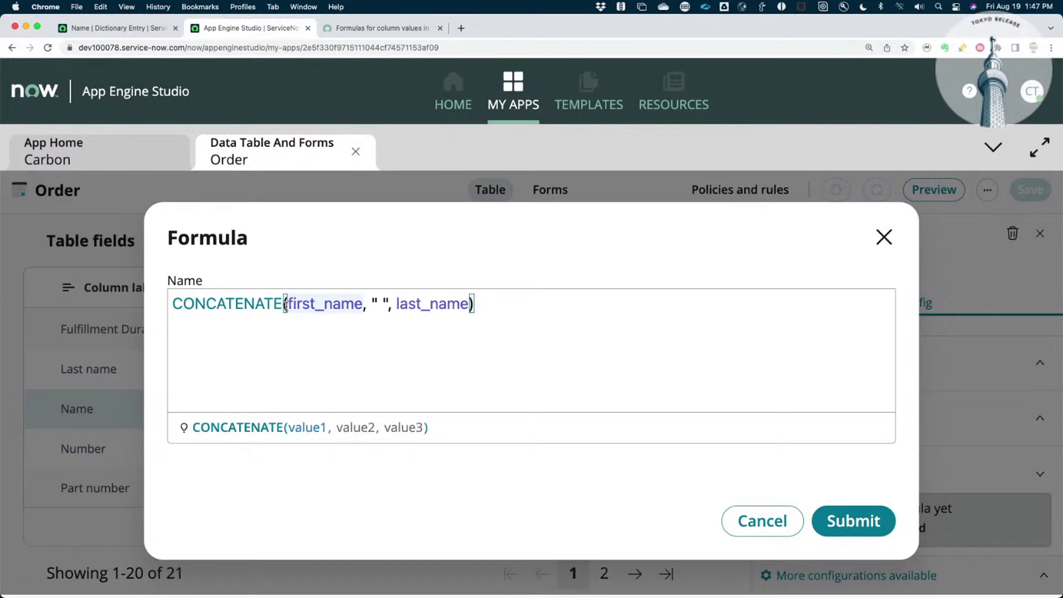
Wrap both first_name and last_name in titlecase() inside the CONCATENATE formula
type("titlecase")
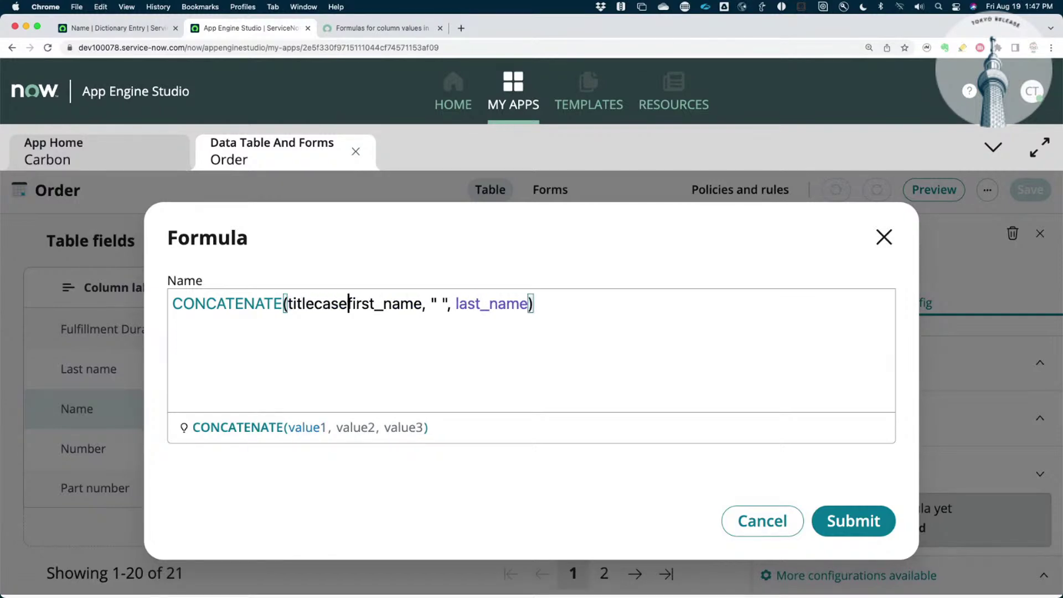
type("(")
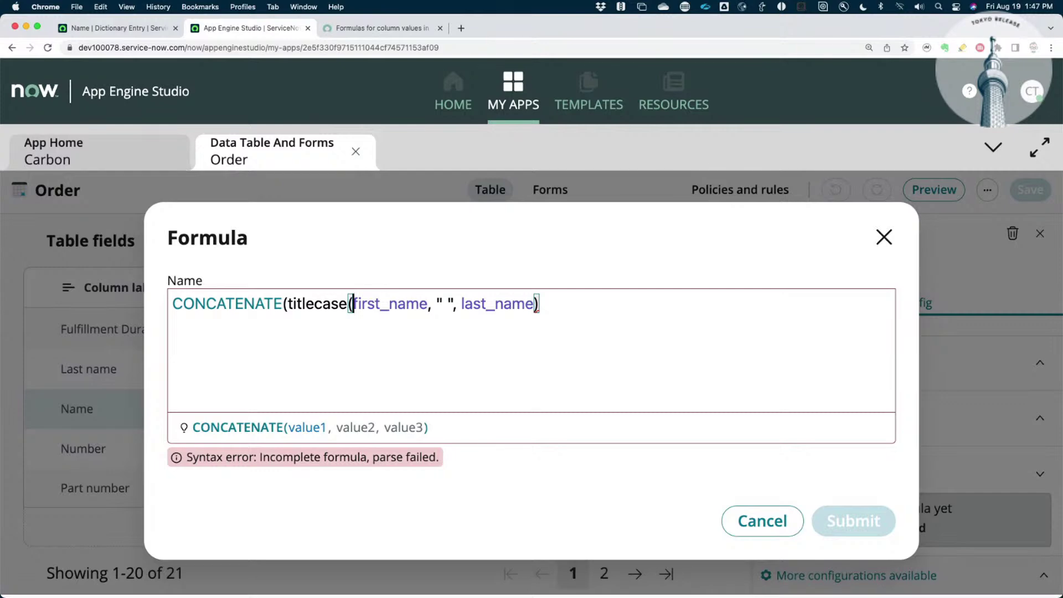
key("Right")
key("Right")
key("Right")
key("Right")
key("Right")
key("Right")
key("Right")
key("Right")
key("Right")
key("Right")
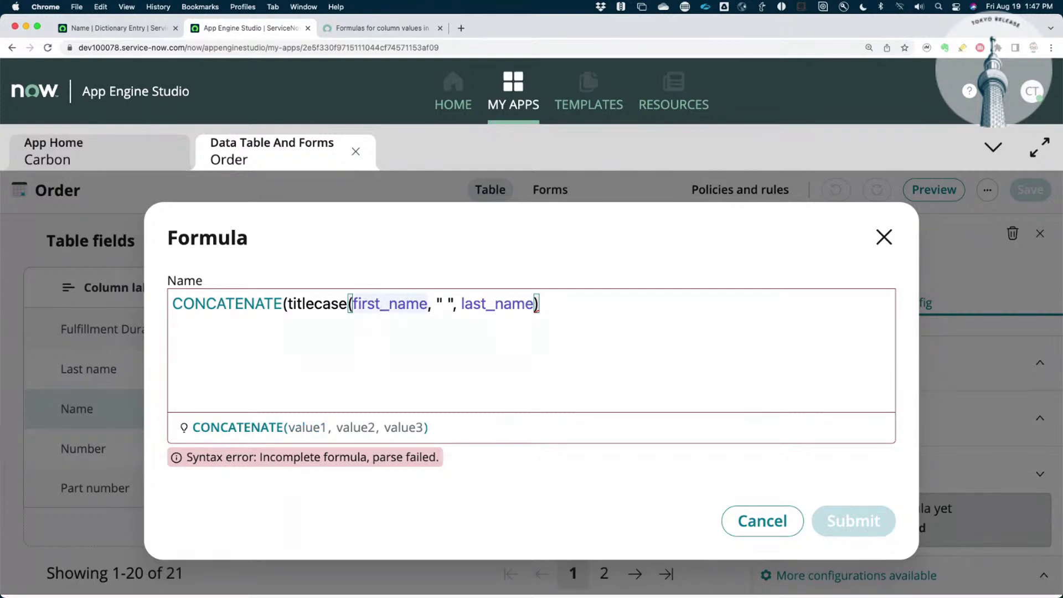
type(")")
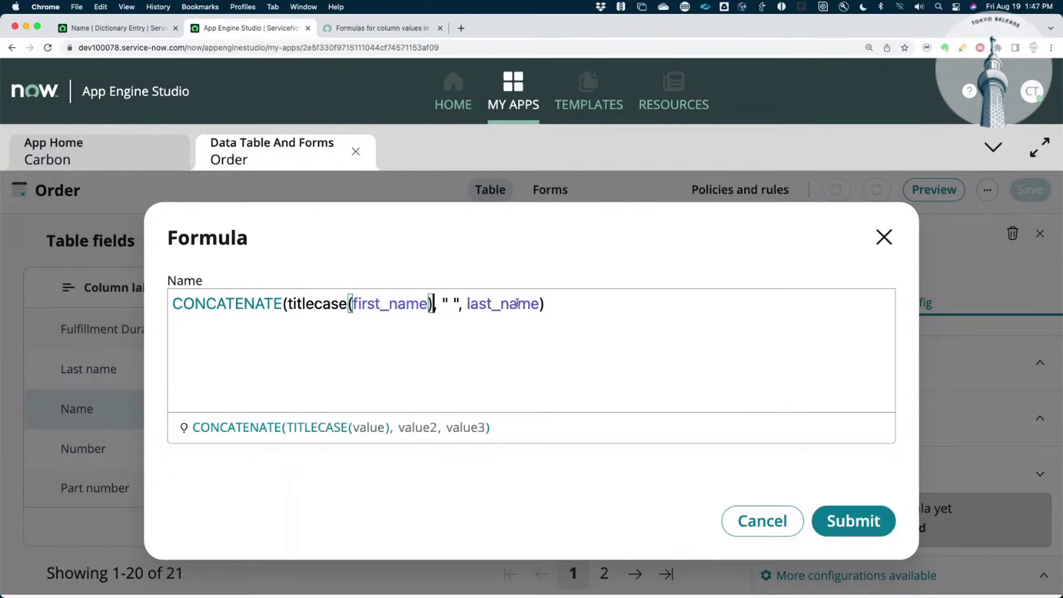
left_click(466, 305)
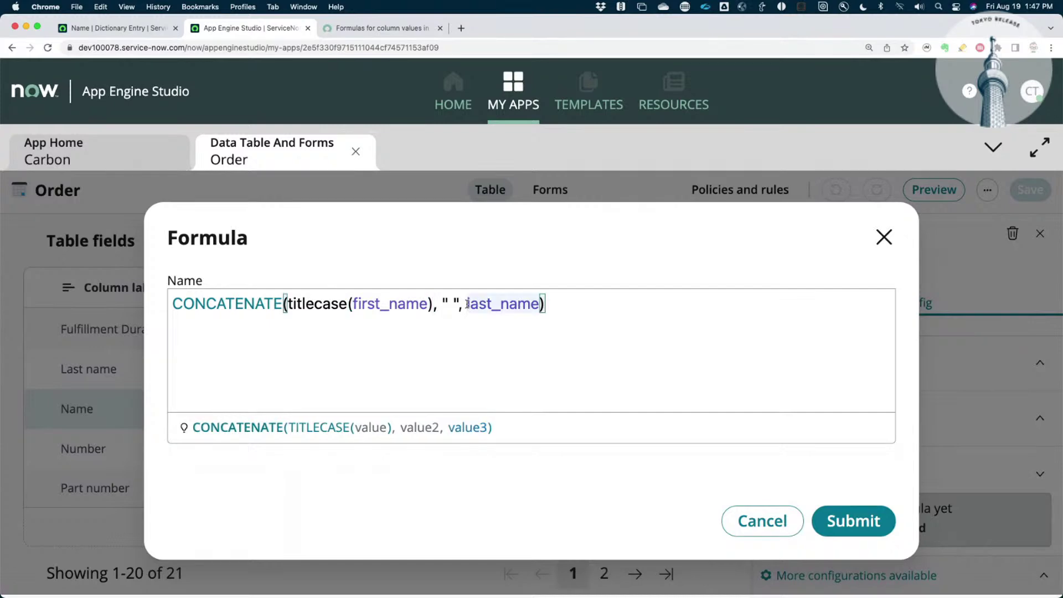
type("titlecase")
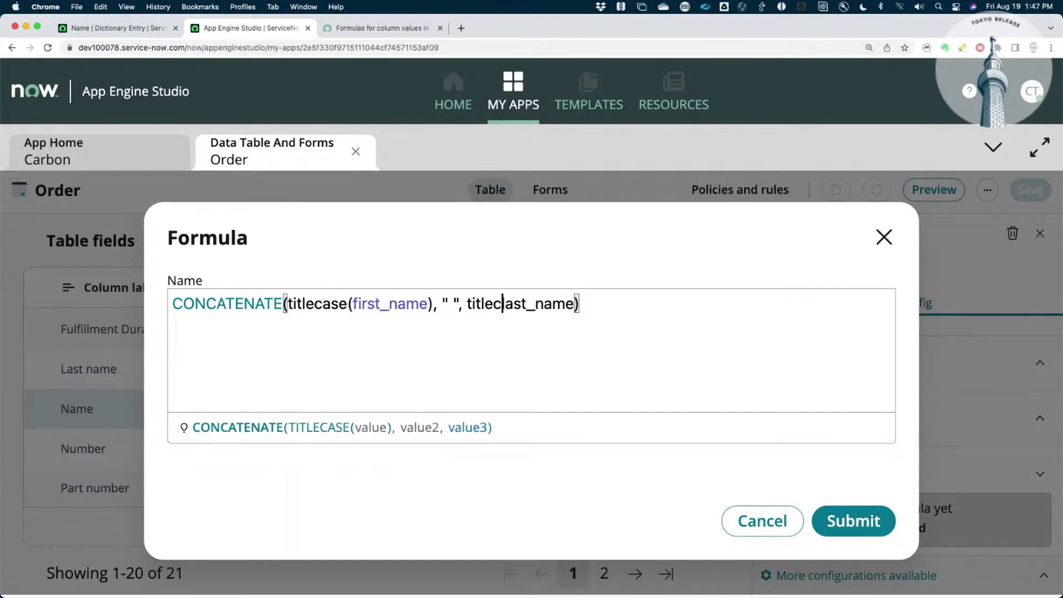
type("(")
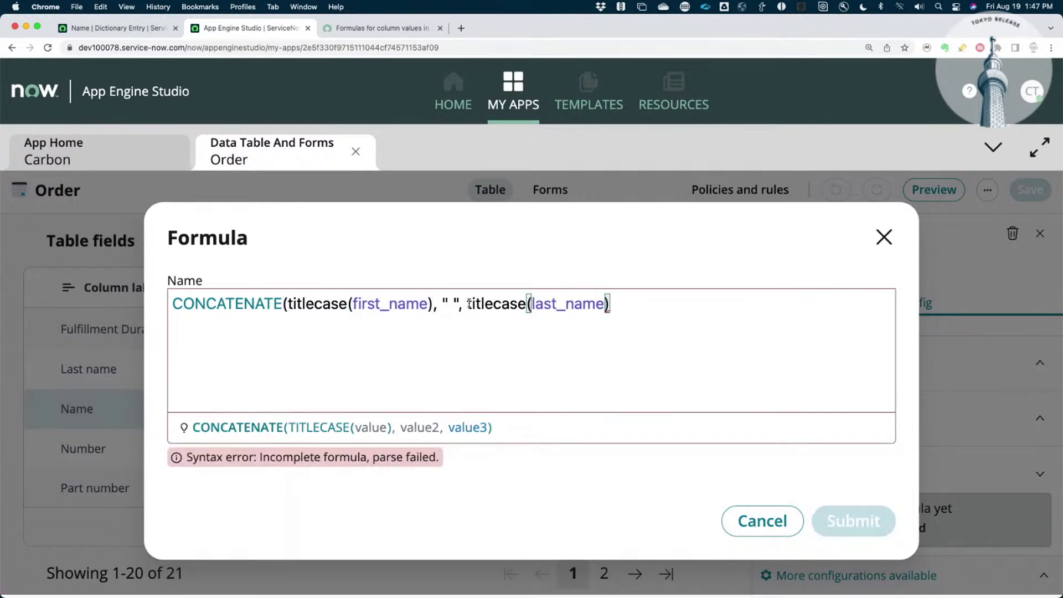
double_click(605, 304)
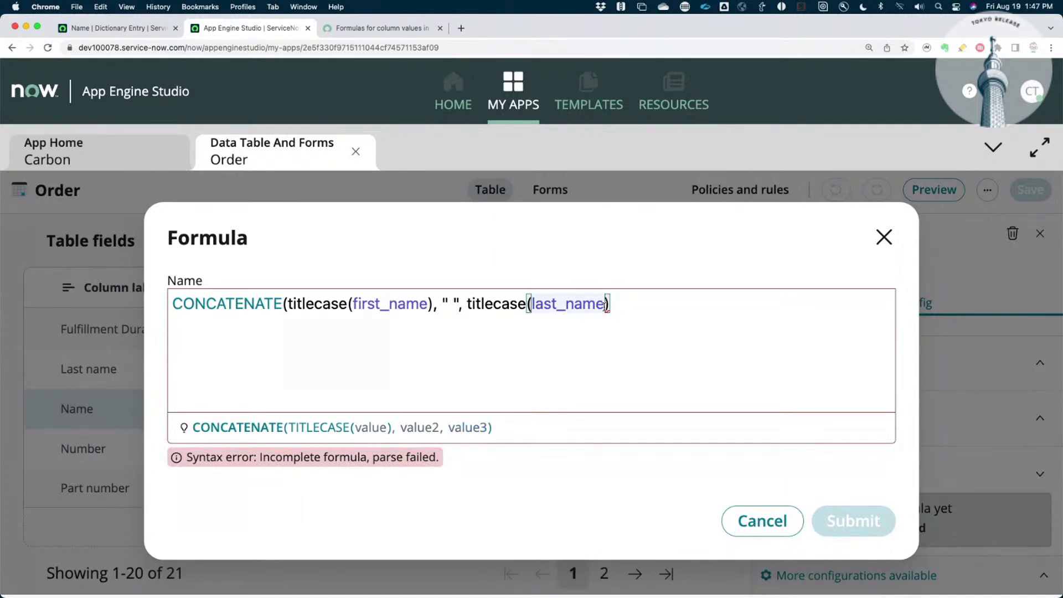
type(")")
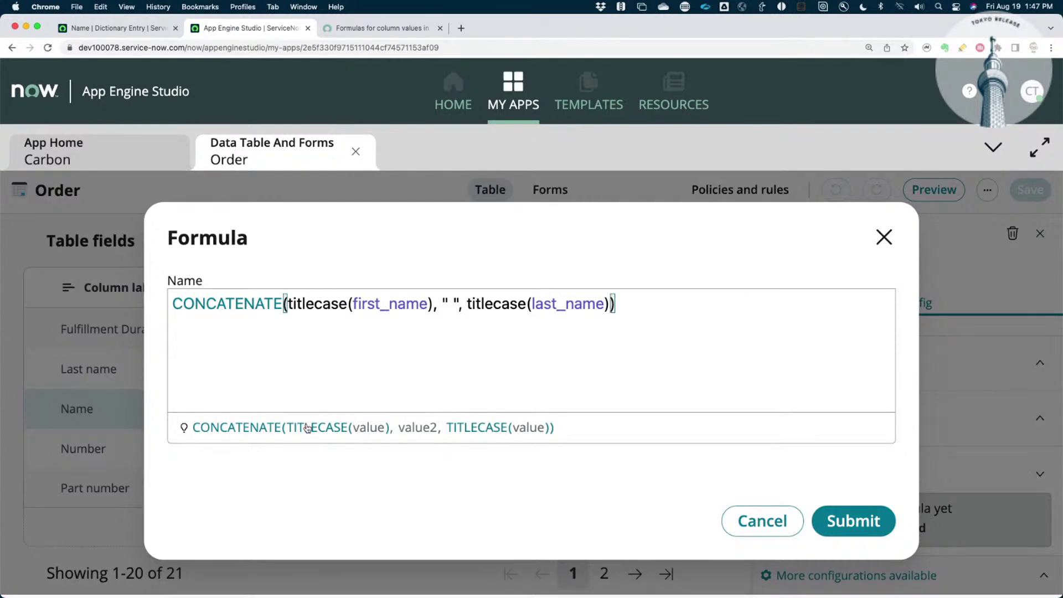
Read the TITLECASE function description, then save the title-case Name formula
double_click(307, 428)
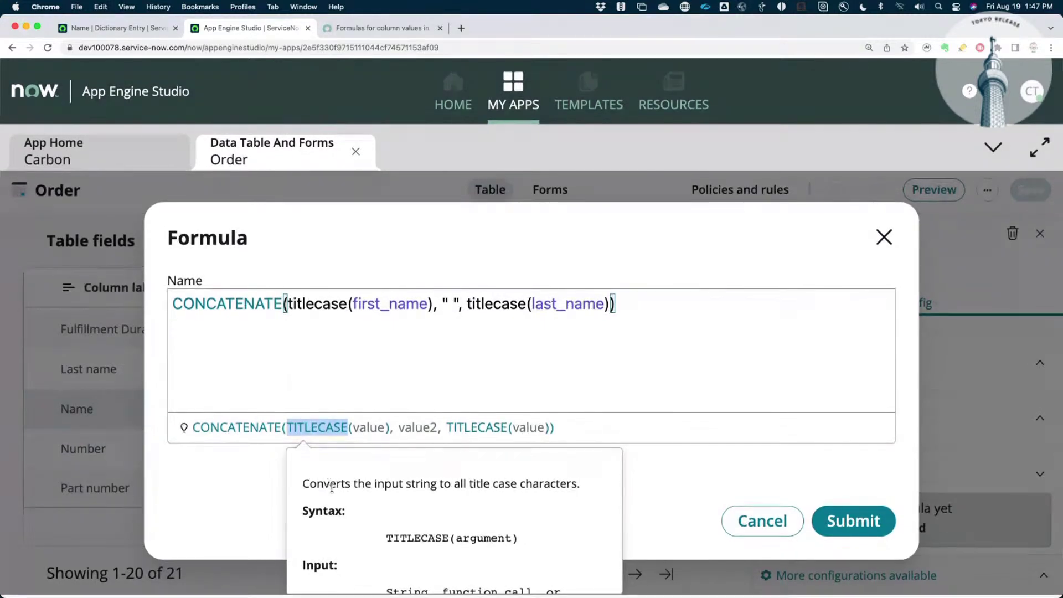
scroll(333, 491, "down", 5)
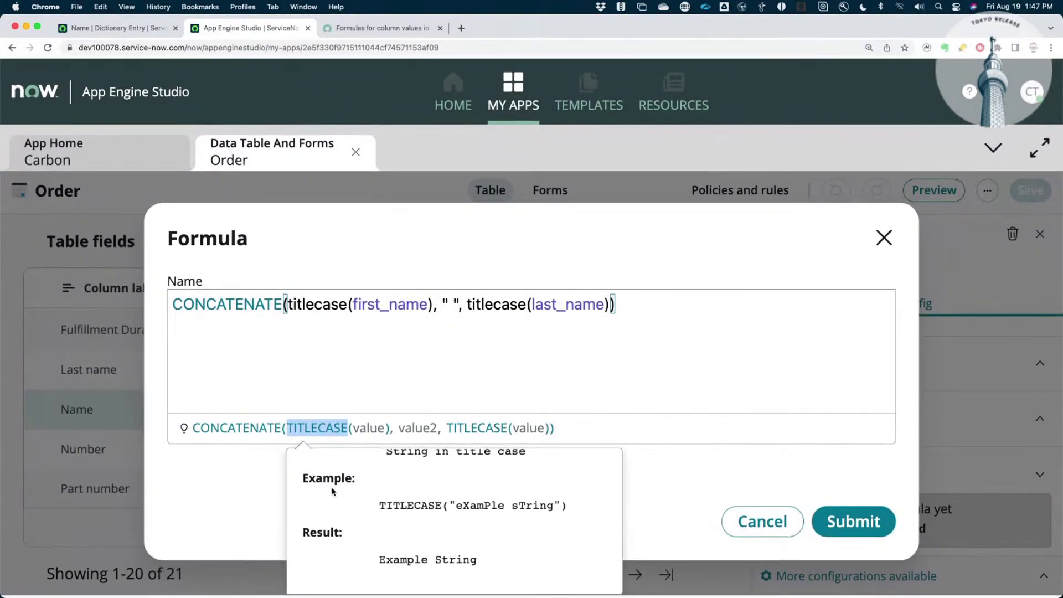
scroll(334, 491, "up", 5)
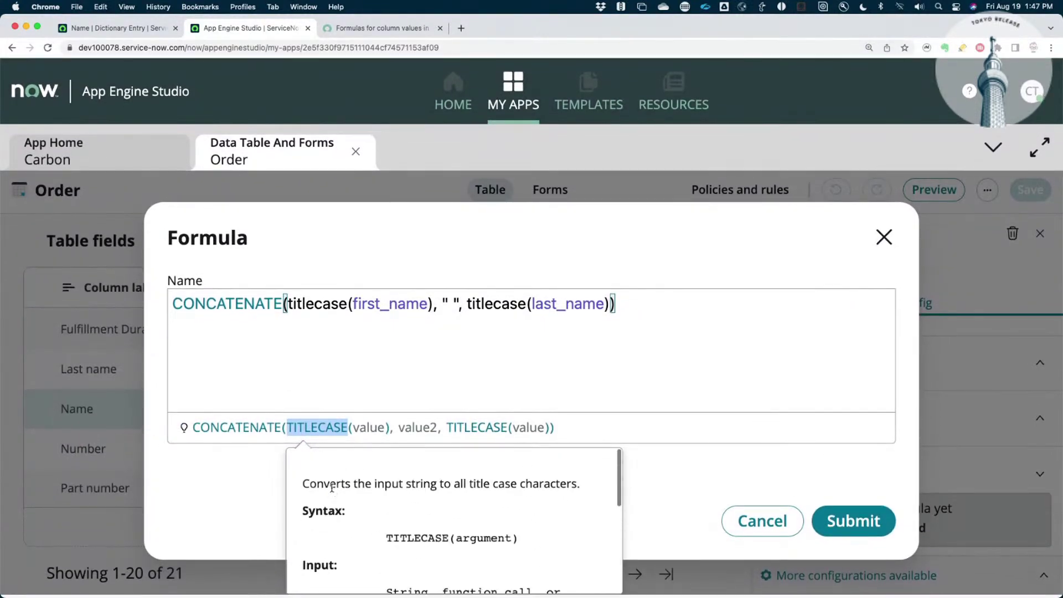
double_click(320, 304)
left_click(650, 256)
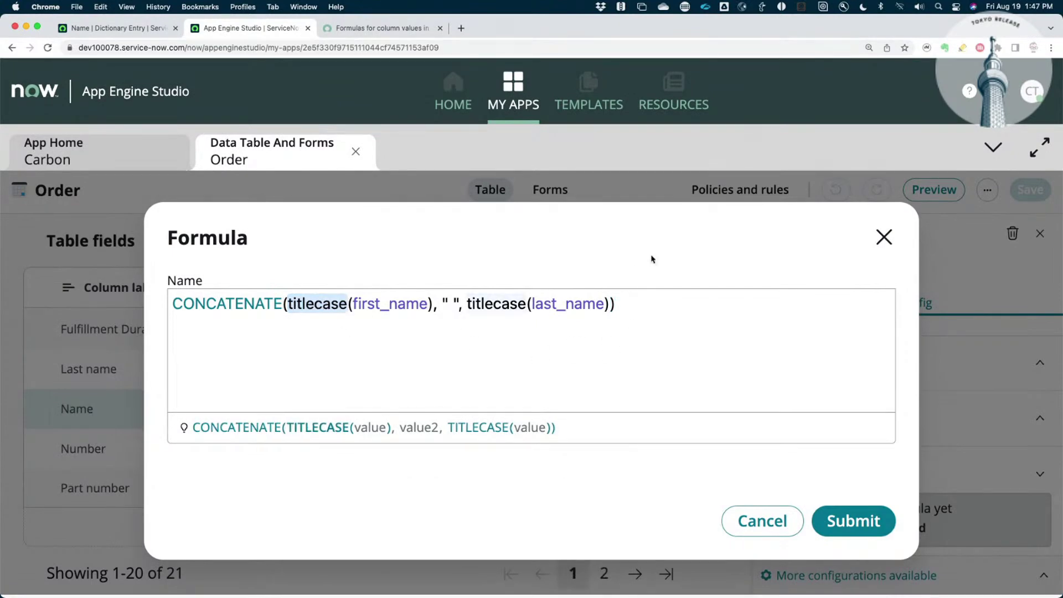
left_click(857, 520)
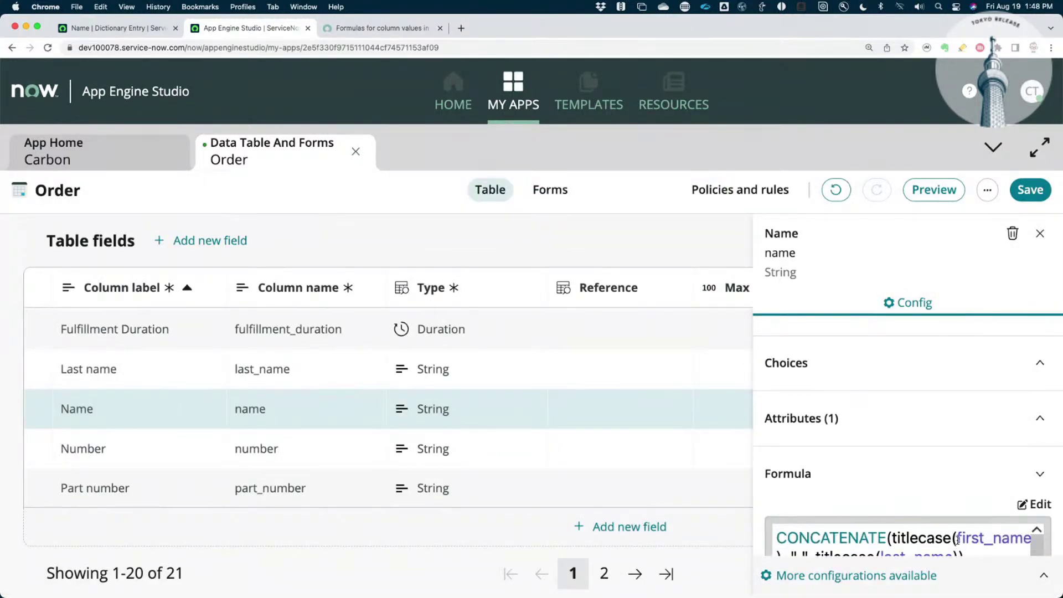
Review the CONCATENATE(titlecase(...)) Name formula, close the editor and save the Name field
left_click(1032, 506)
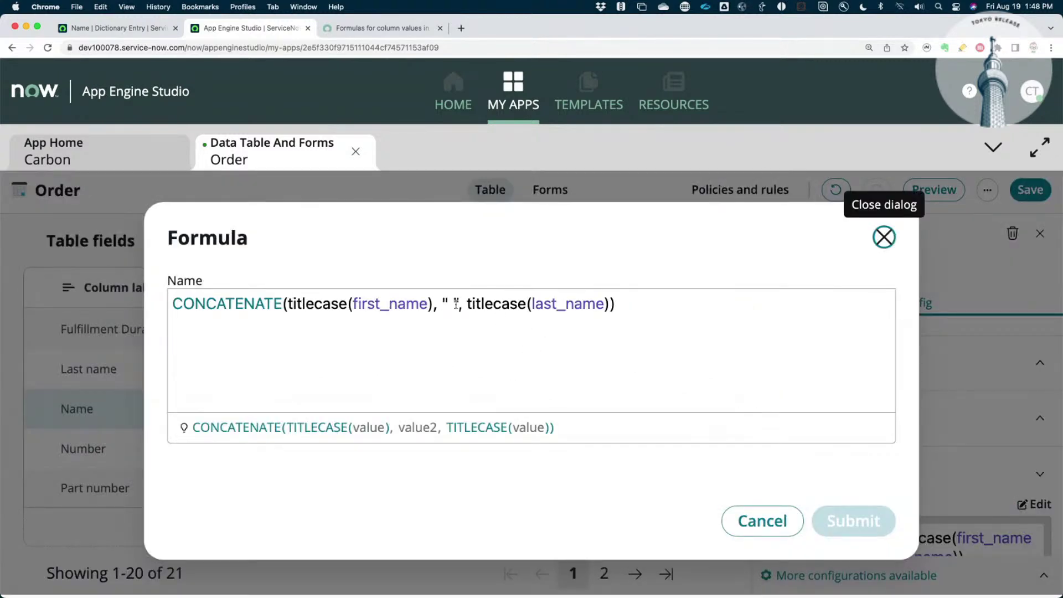
left_click_drag(455, 303, 443, 304)
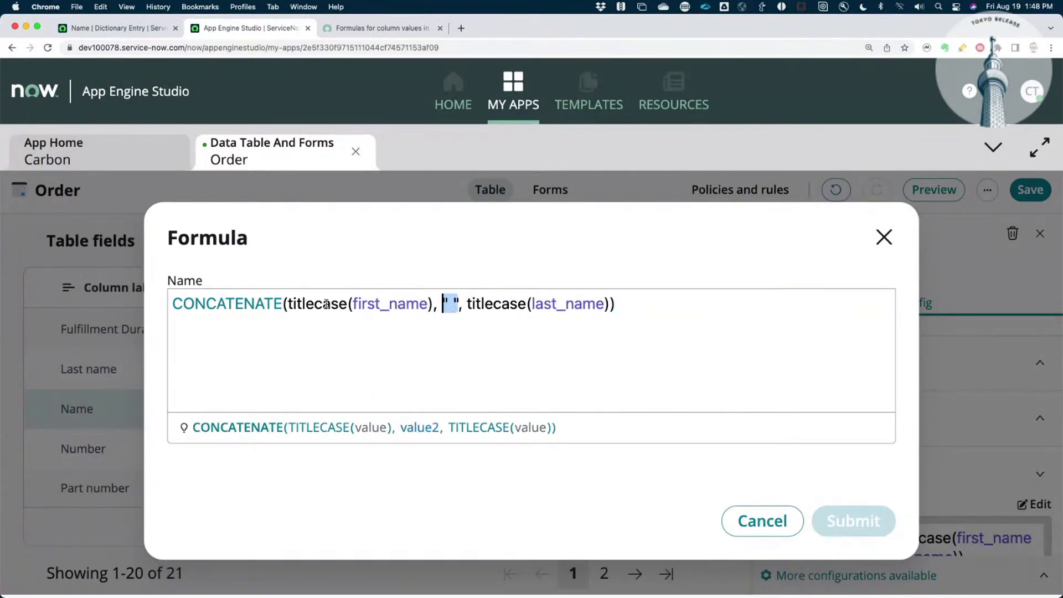
left_click(213, 304)
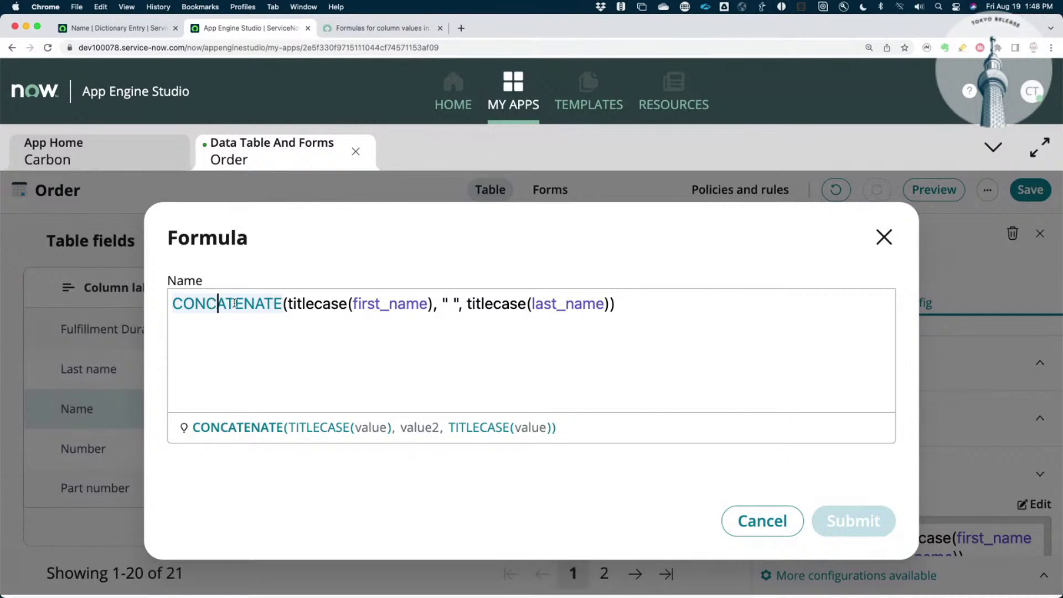
left_click_drag(286, 304, 389, 310)
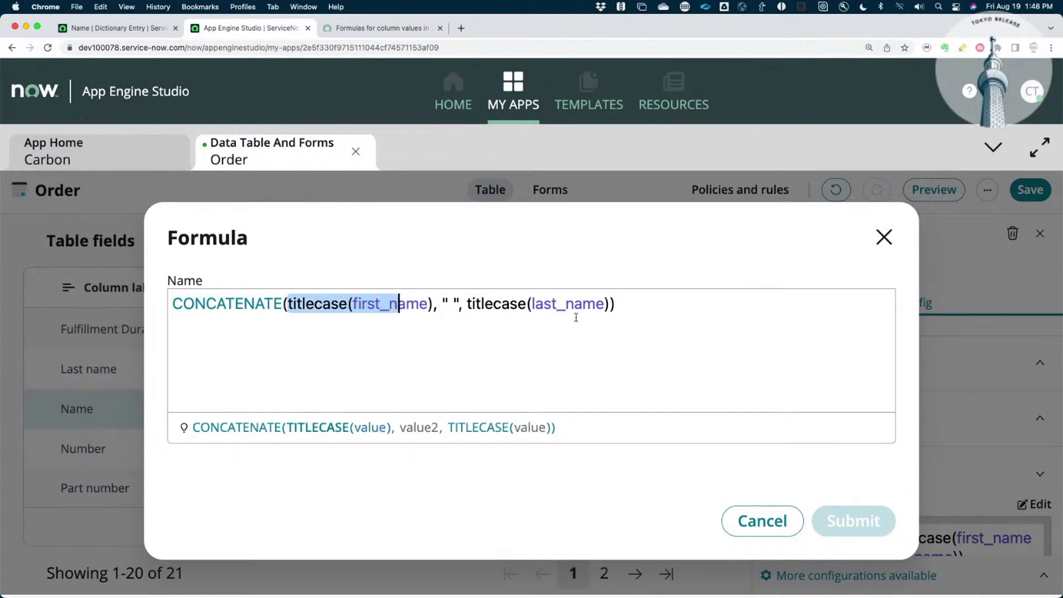
left_click(612, 375)
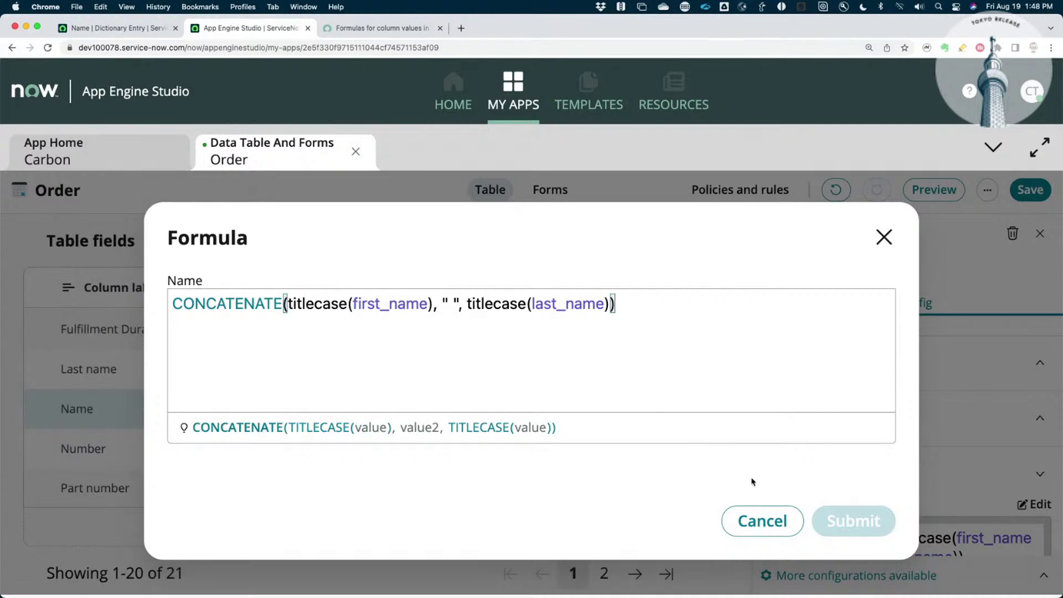
left_click(883, 237)
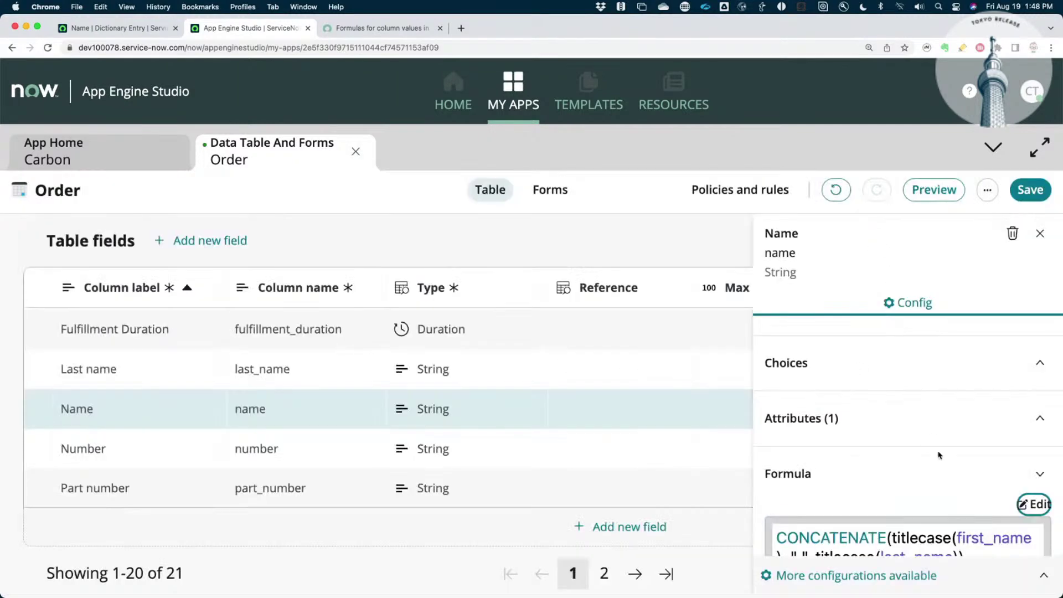
scroll(939, 457, "down", 2)
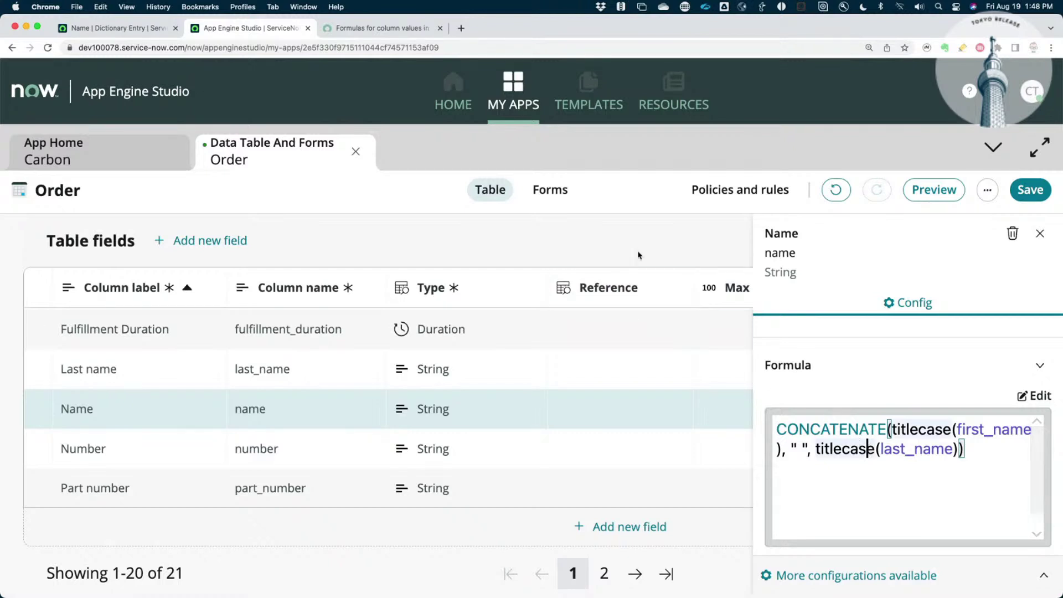
left_click(1031, 190)
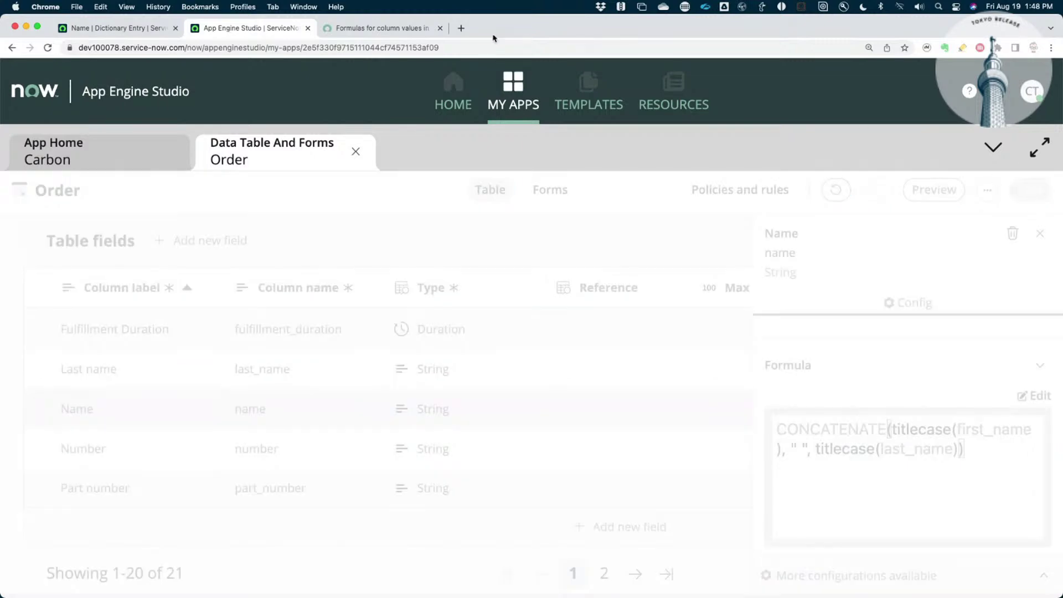
In the name column's Dictionary Entry, switch Calculation Type to Script and back to Formula
left_click(140, 33)
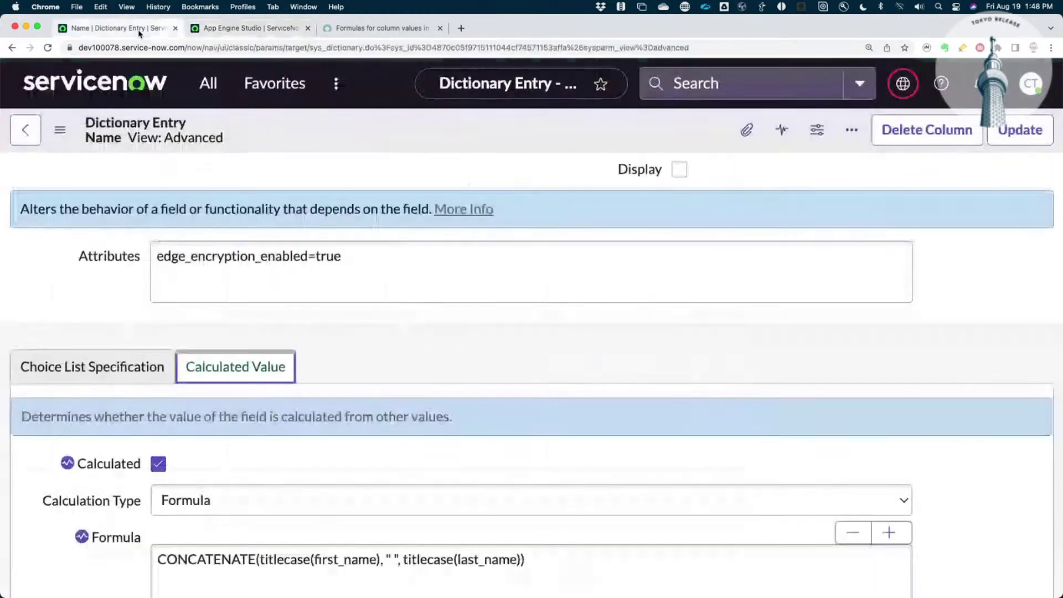
scroll(130, 295, "down", 1)
scroll(130, 295, "down", 4)
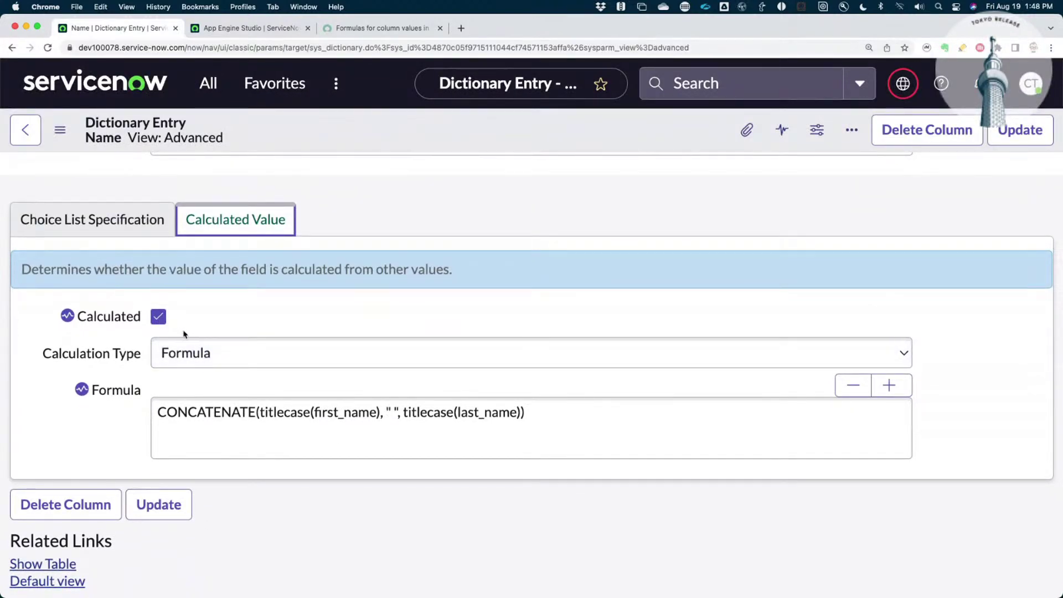
left_click(232, 357)
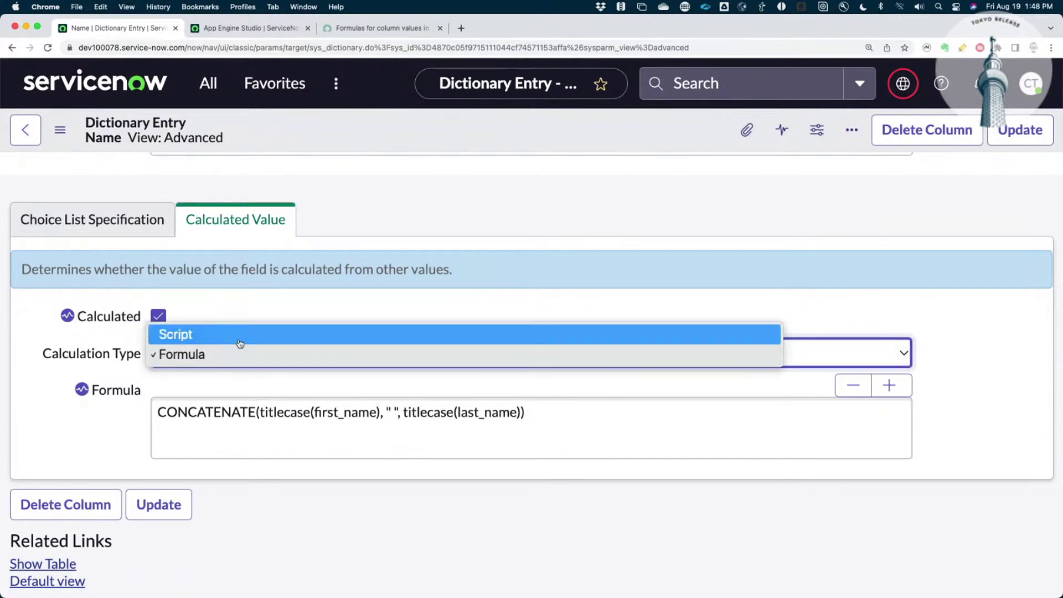
left_click(241, 352)
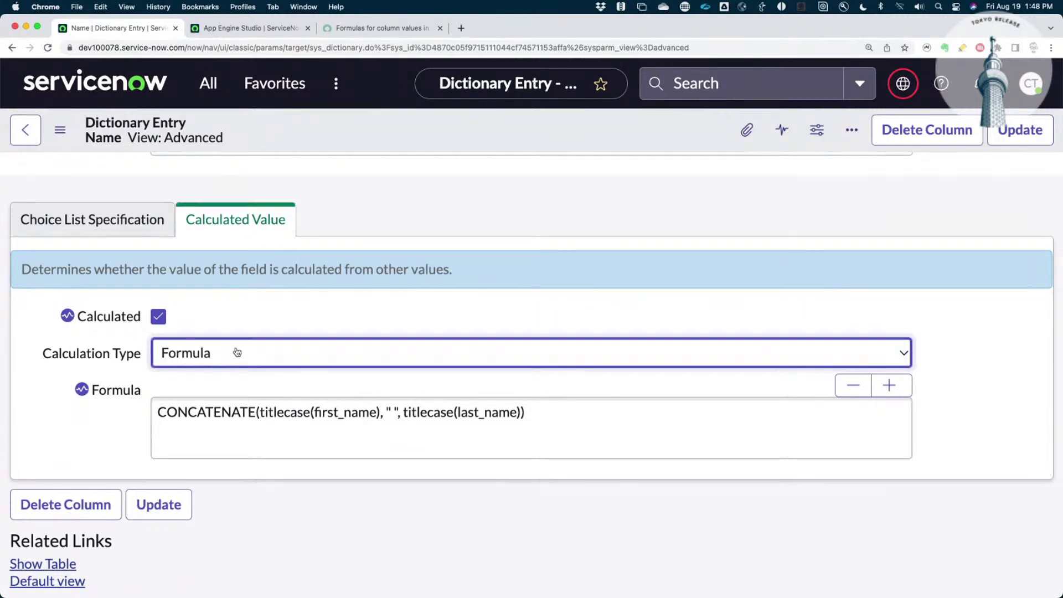
key("Up")
left_click(233, 356)
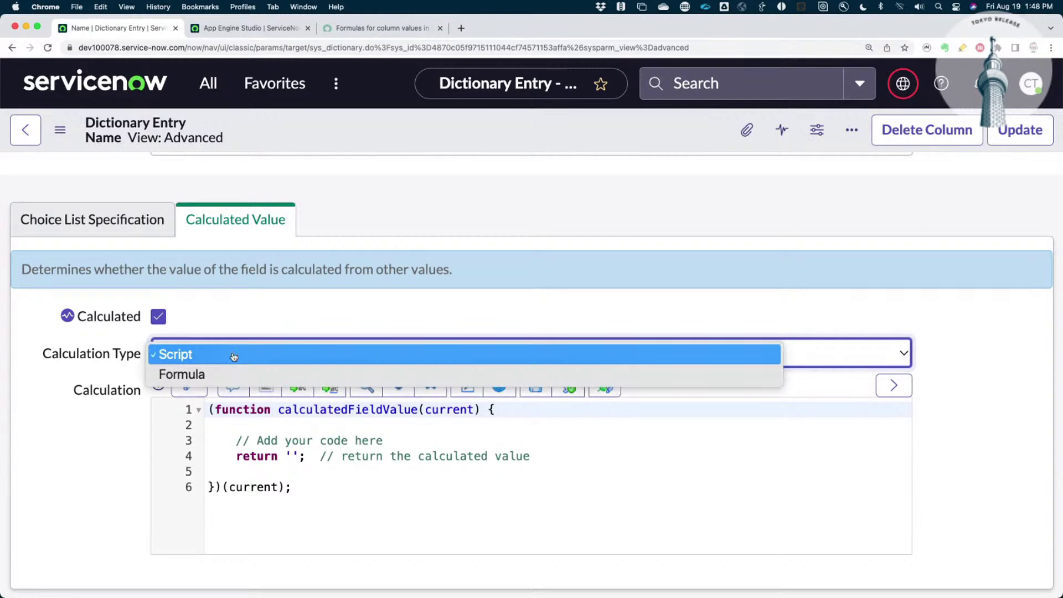
left_click(223, 375)
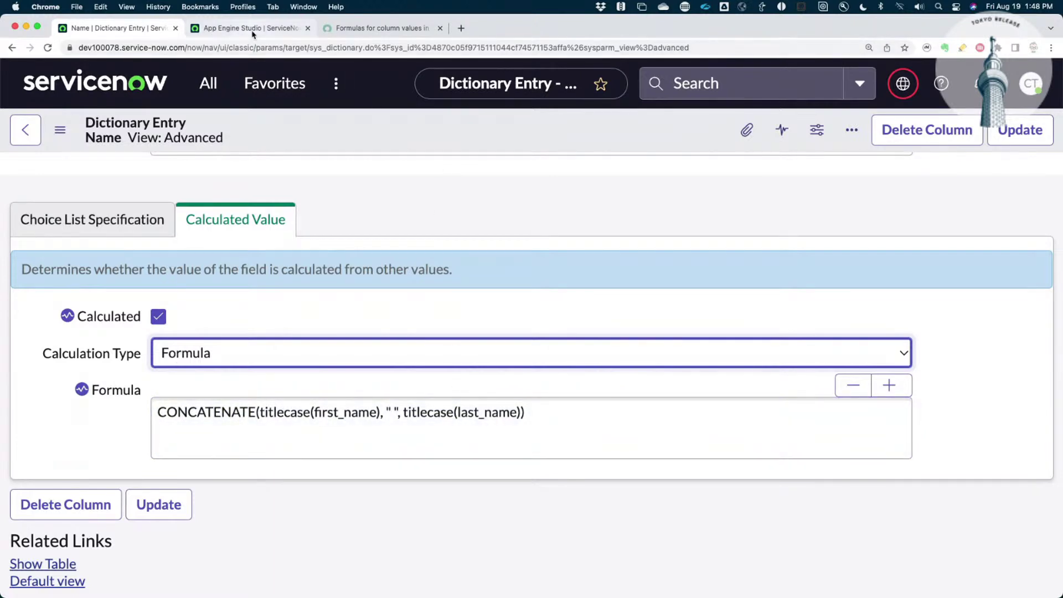
left_click(211, 86)
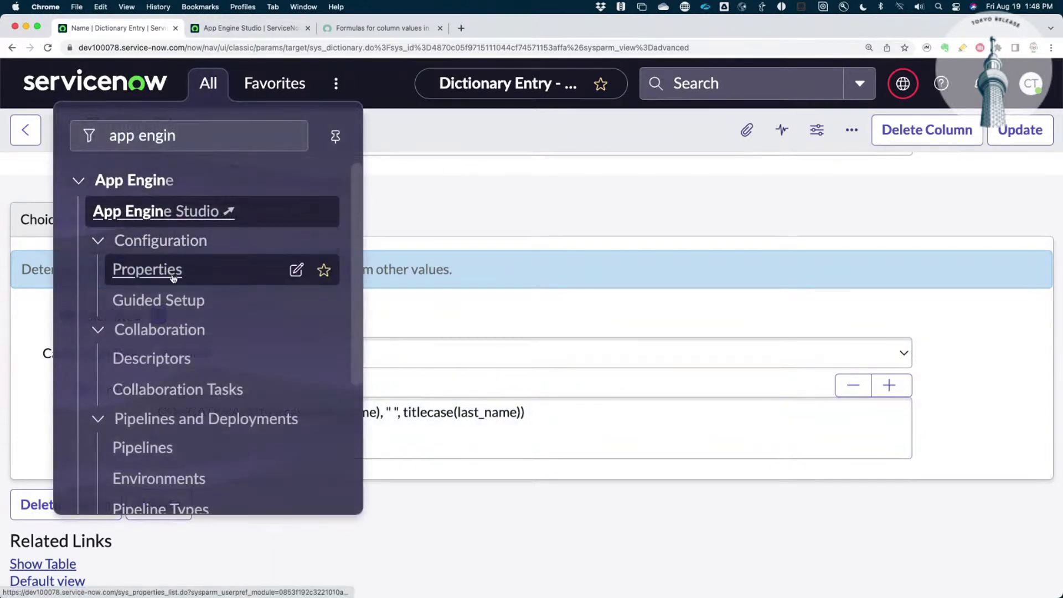
Filter navigation by 'car' and open order CARB0001077 from Carbon's open Orders
triple_click(141, 136)
type("car")
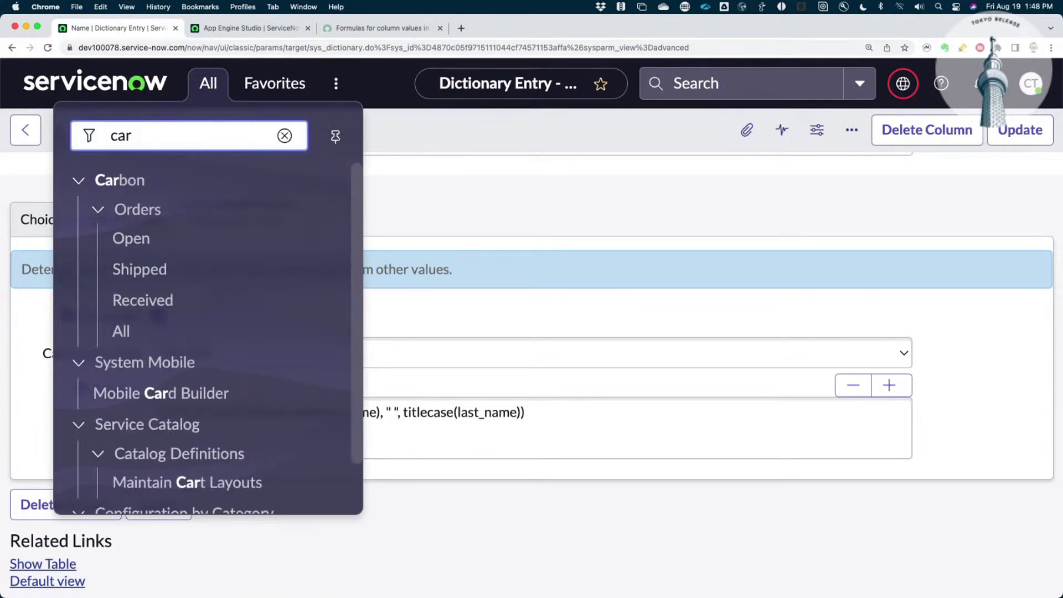
left_click(134, 246)
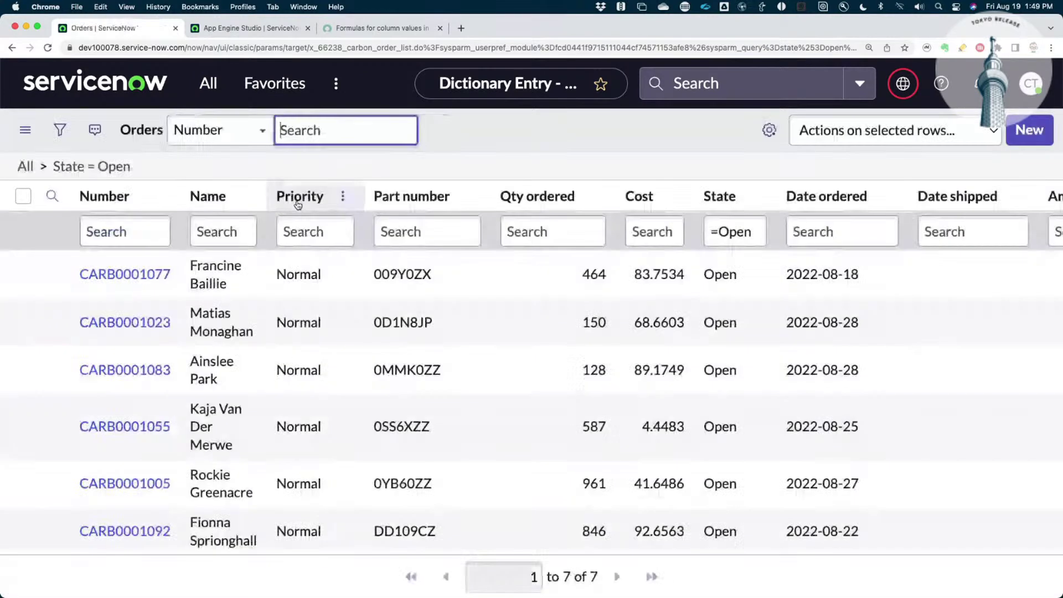
left_click(128, 274)
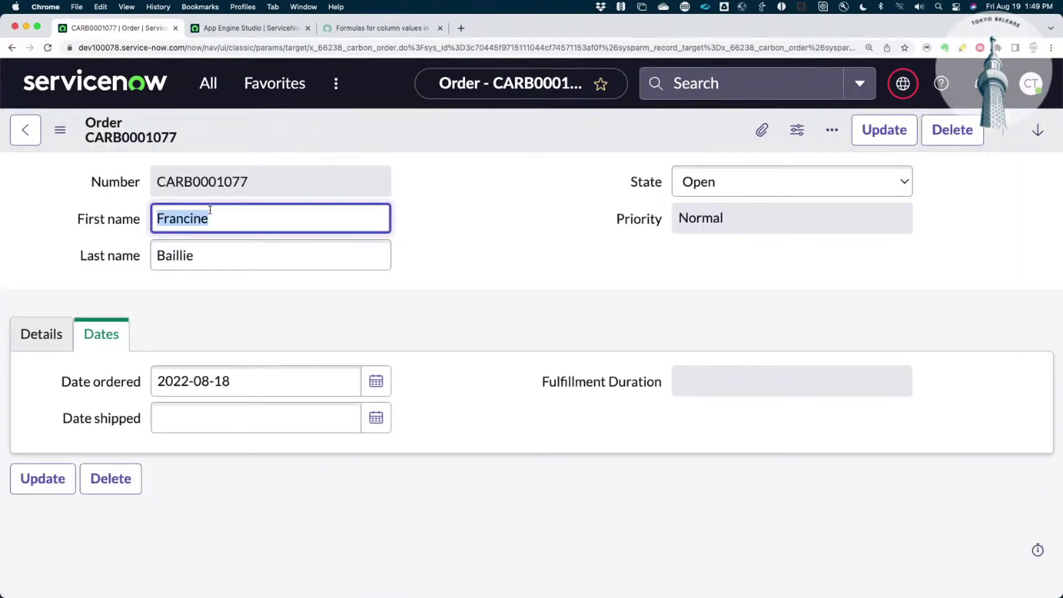
Retype the order's first and last names in lowercase and update the record
type("francine")
key("Tab")
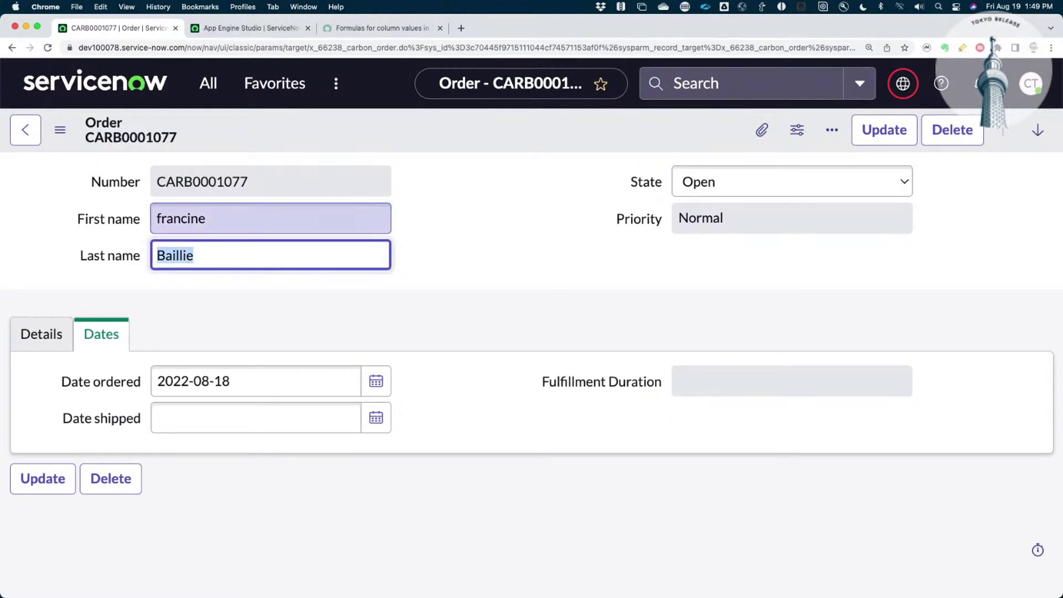
type("baille")
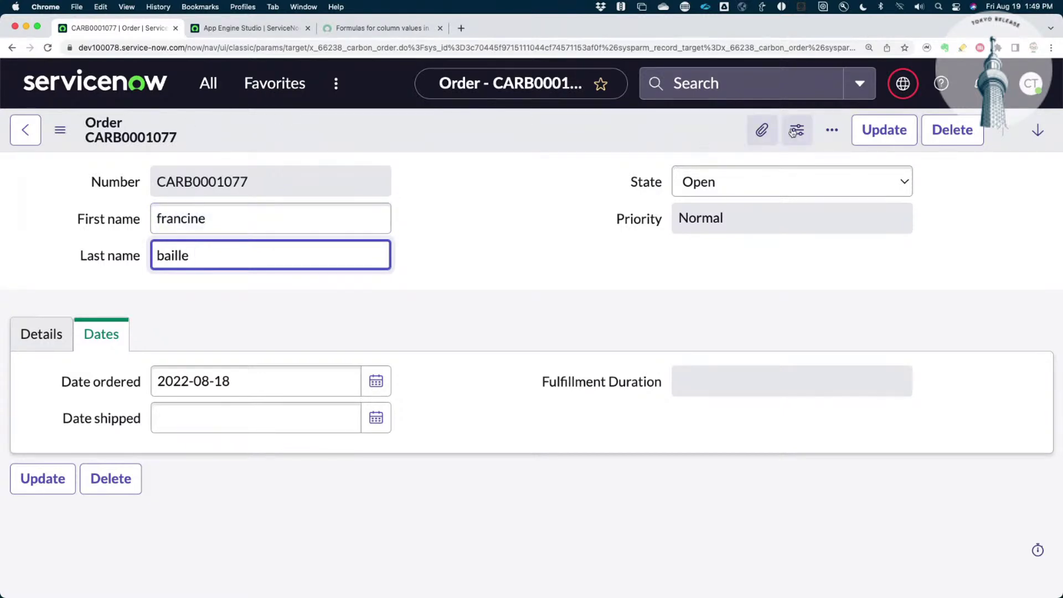
left_click(884, 130)
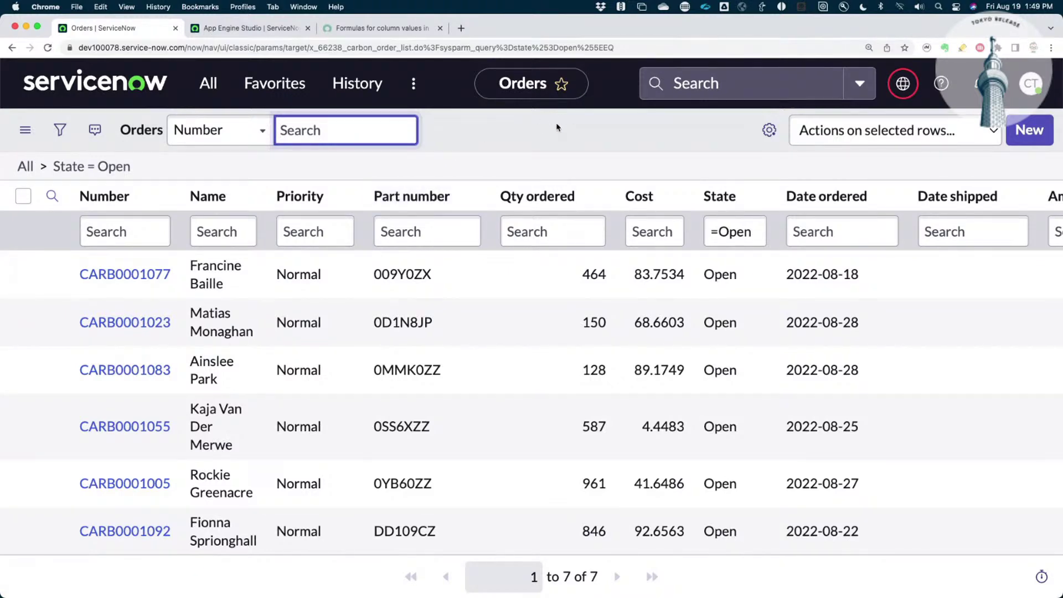
left_click(275, 29)
scroll(951, 404, "up", 1)
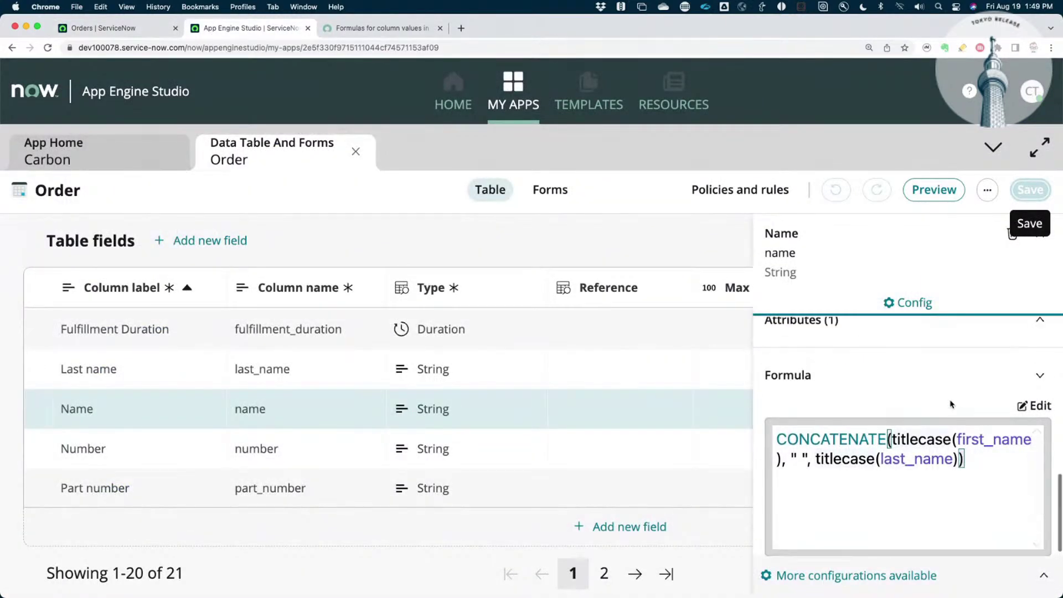
scroll(951, 404, "up", 2)
scroll(951, 404, "down", 2)
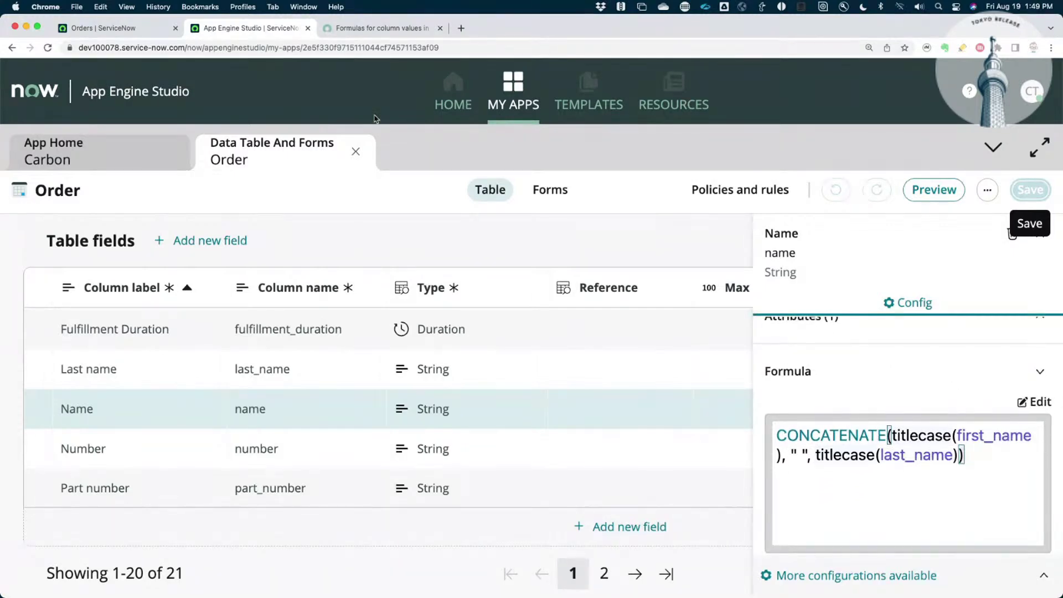
left_click(145, 28)
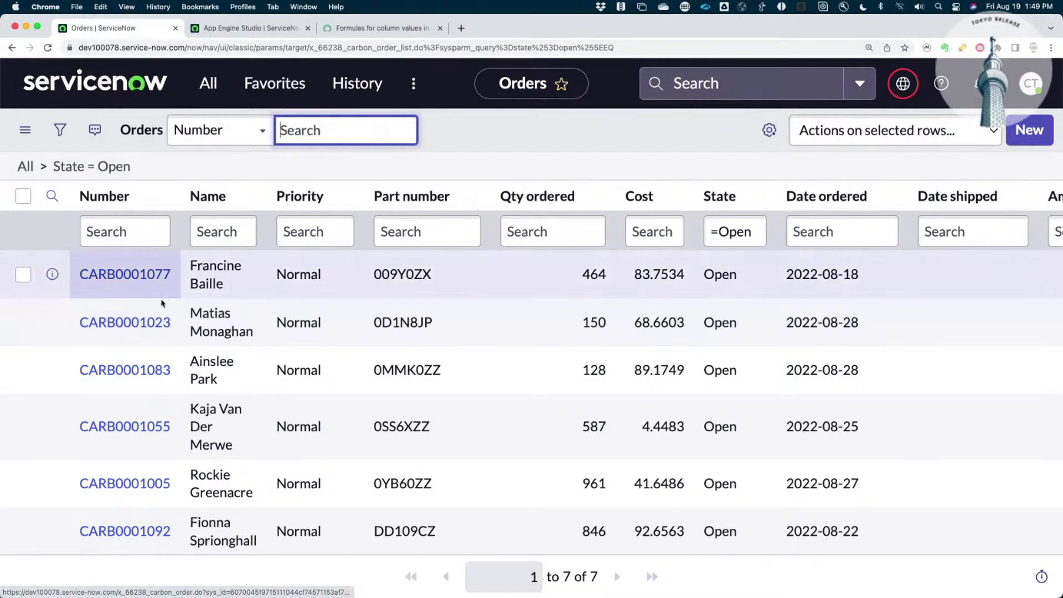
left_click(133, 323)
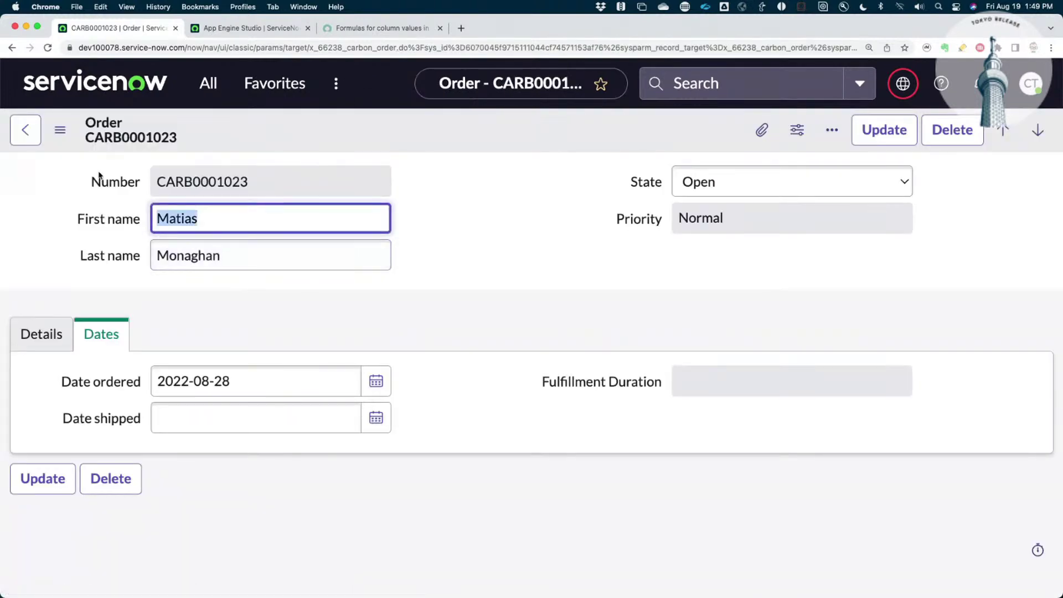
left_click(59, 130)
left_click(126, 357)
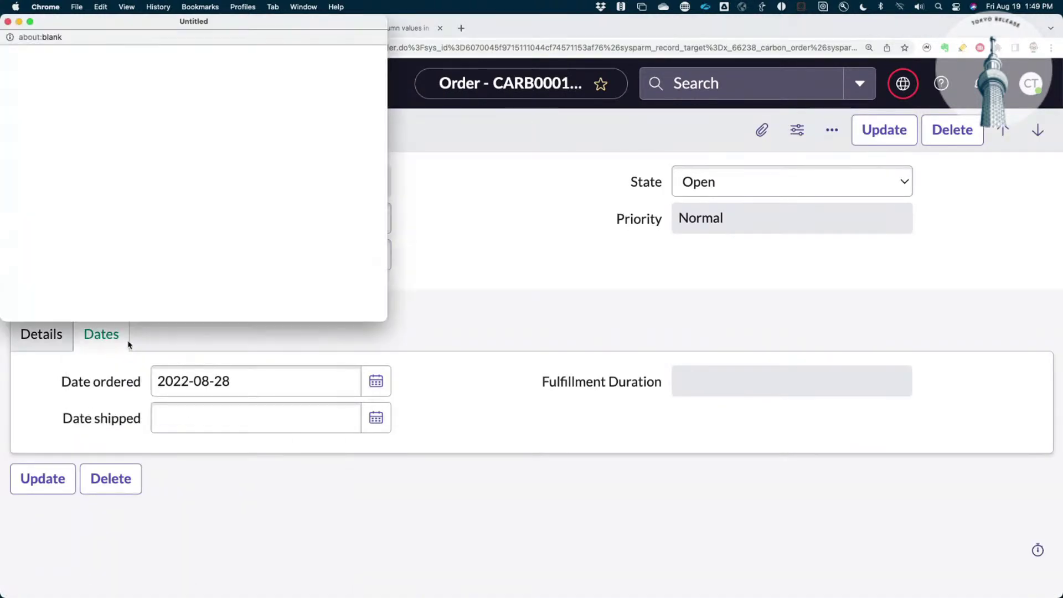
left_click_drag(386, 320, 532, 475)
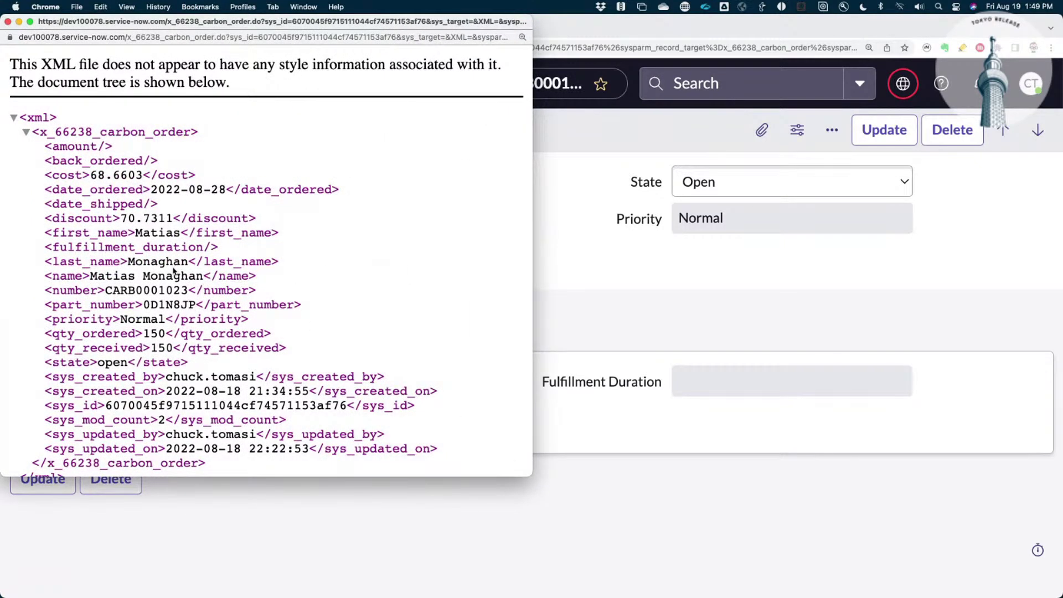
left_click(7, 22)
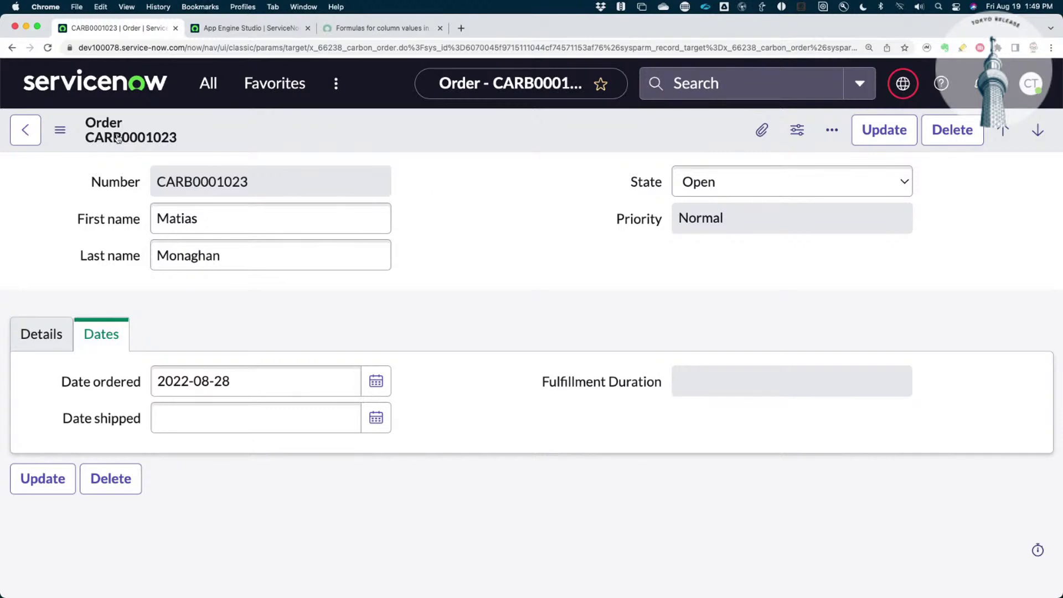
left_click(25, 129)
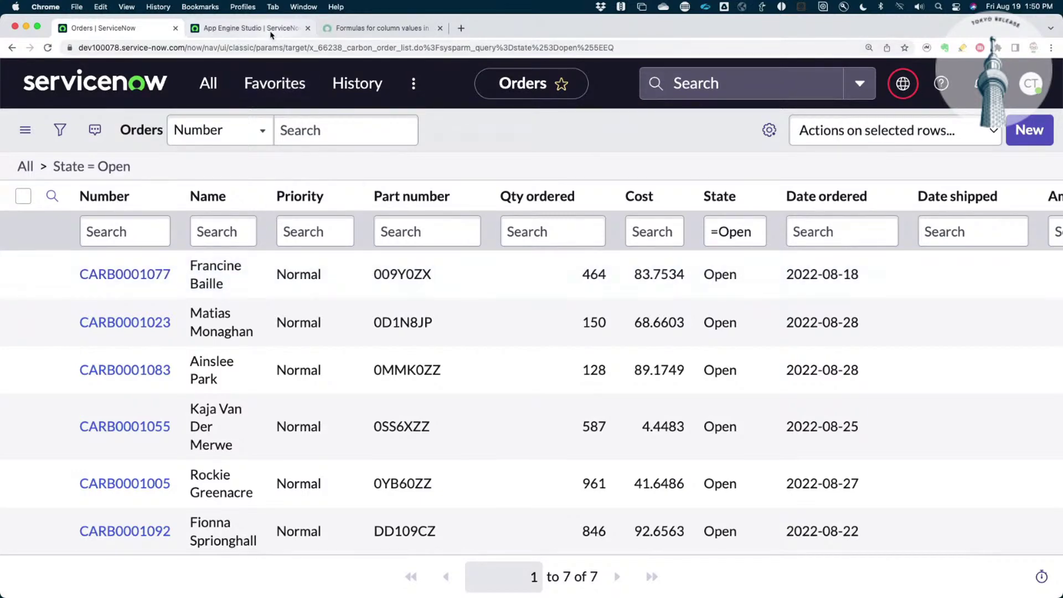
left_click(252, 28)
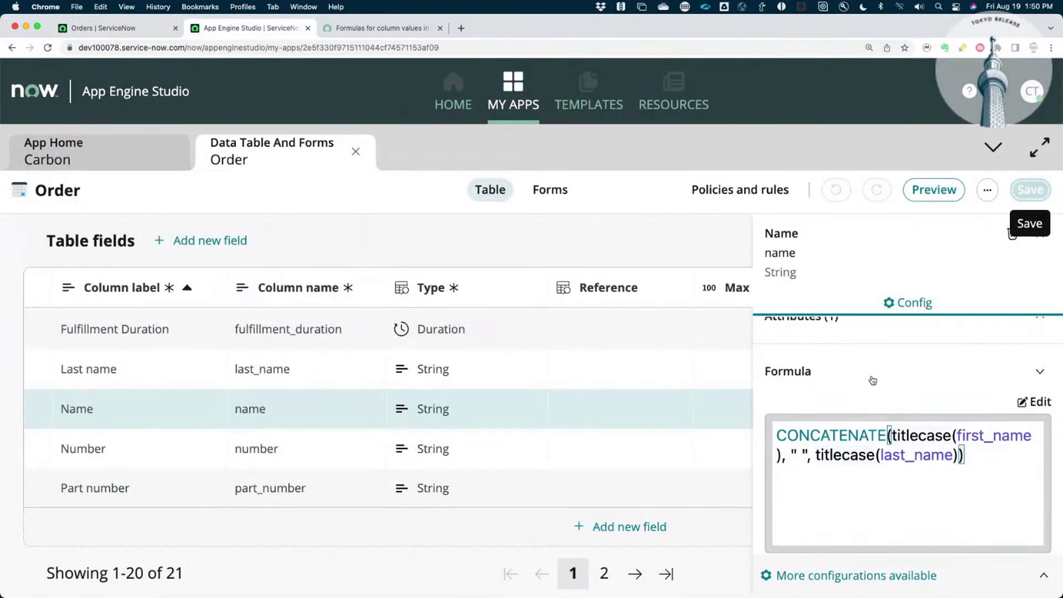
scroll(906, 395, "up", 2)
scroll(907, 395, "down", 2)
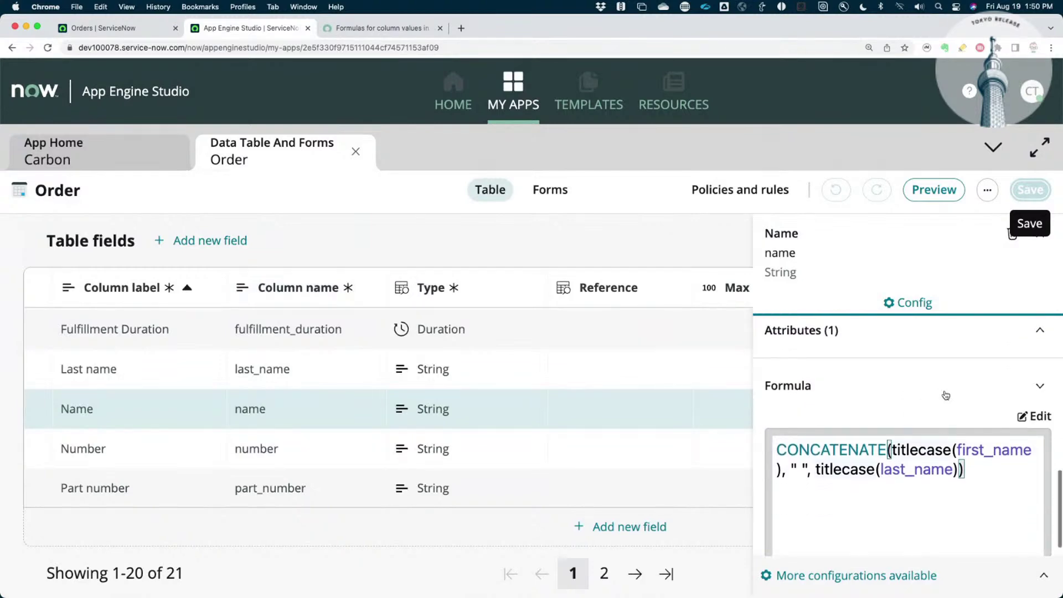
scroll(967, 463, "down", 1)
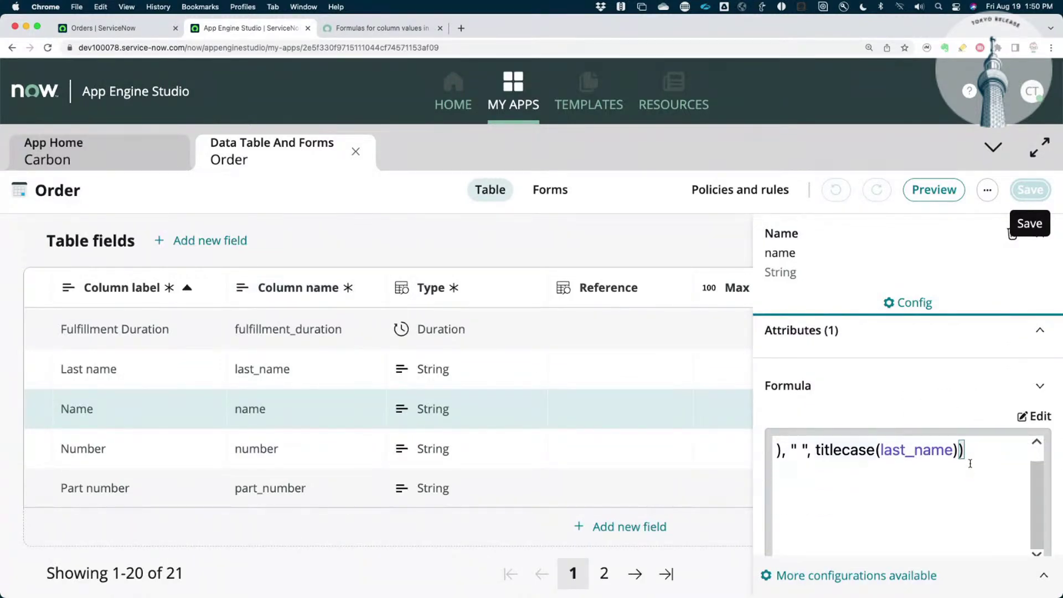
scroll(969, 463, "up", 1)
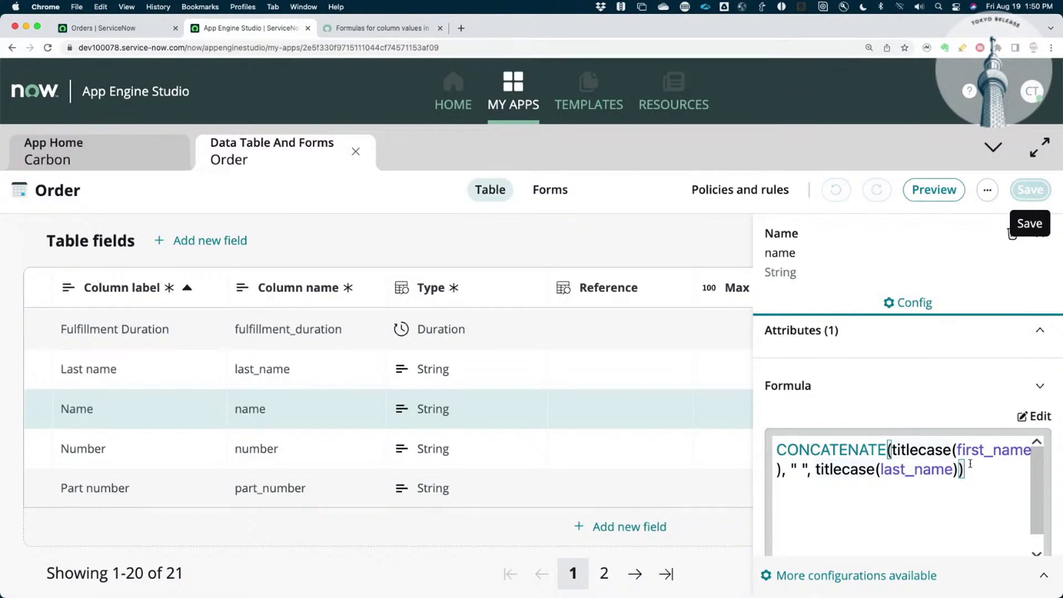
left_click(138, 32)
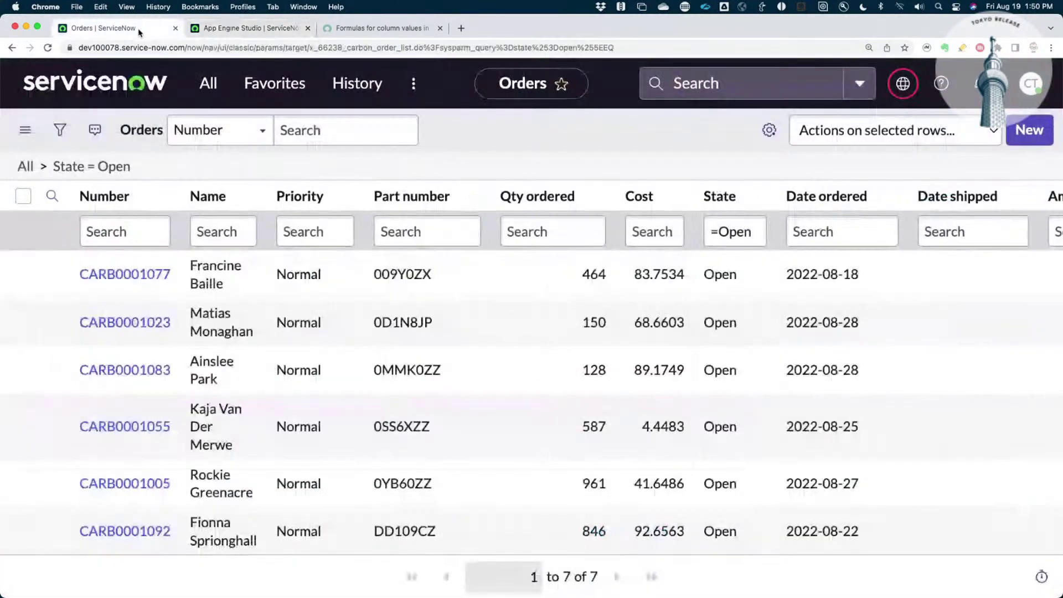
Open the Orders table dictionary and the name column's dictionary entry
left_click(159, 196)
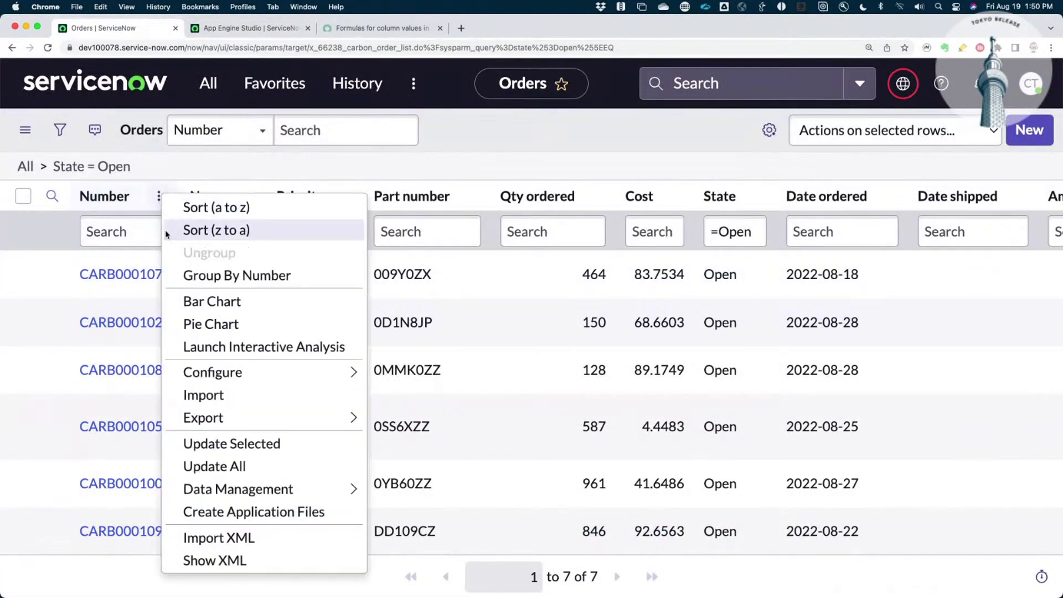
mouse_move(227, 374)
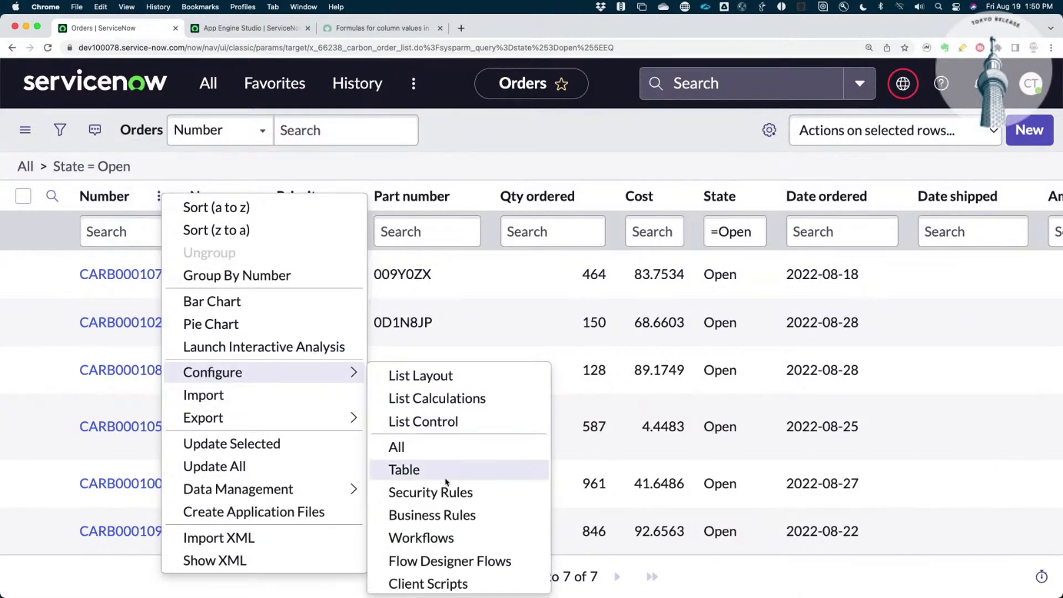
scroll(446, 482, "down", 5)
left_click(429, 580)
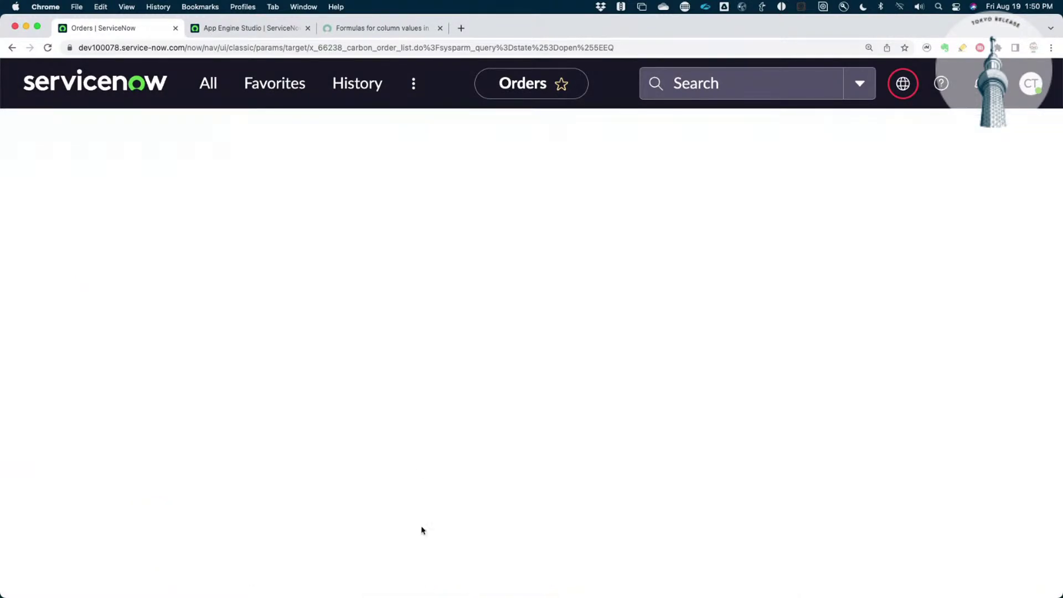
scroll(328, 333, "down", 8)
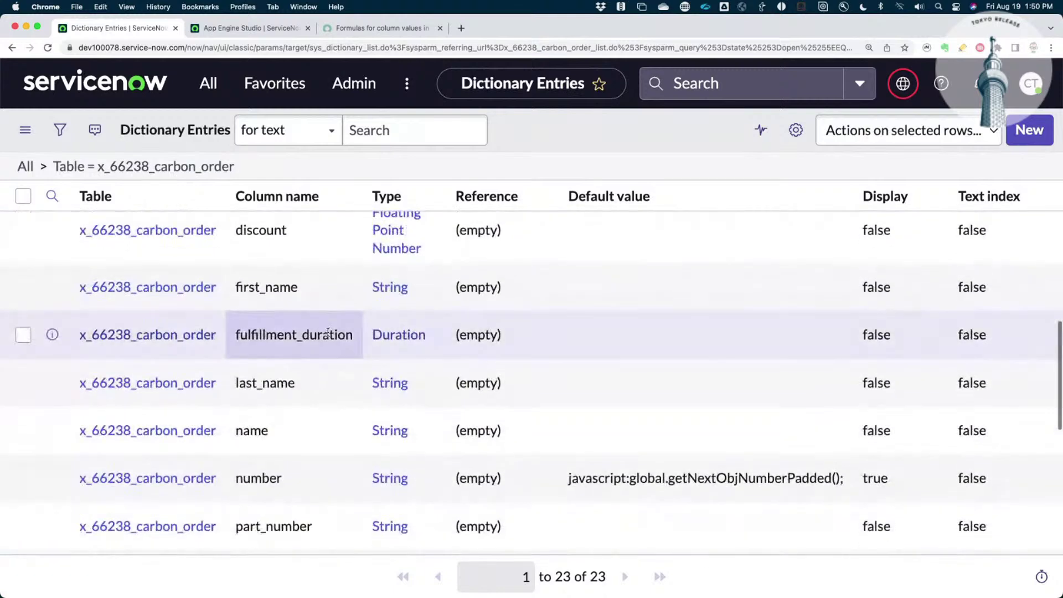
left_click(147, 416)
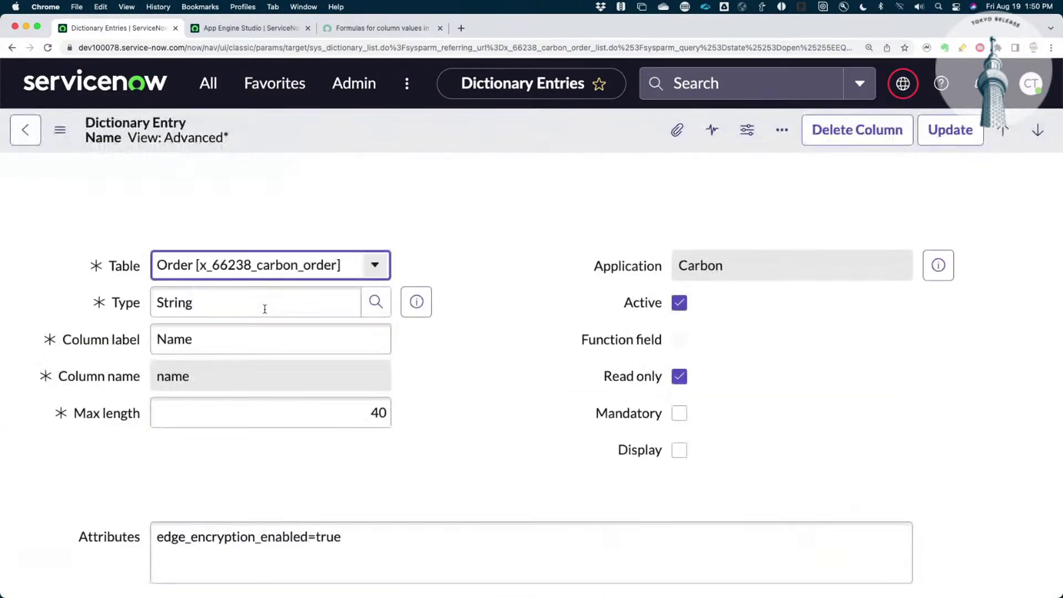
Uncheck Calculated for the name column and update the entry
scroll(127, 418, "down", 4)
scroll(127, 418, "down", 2)
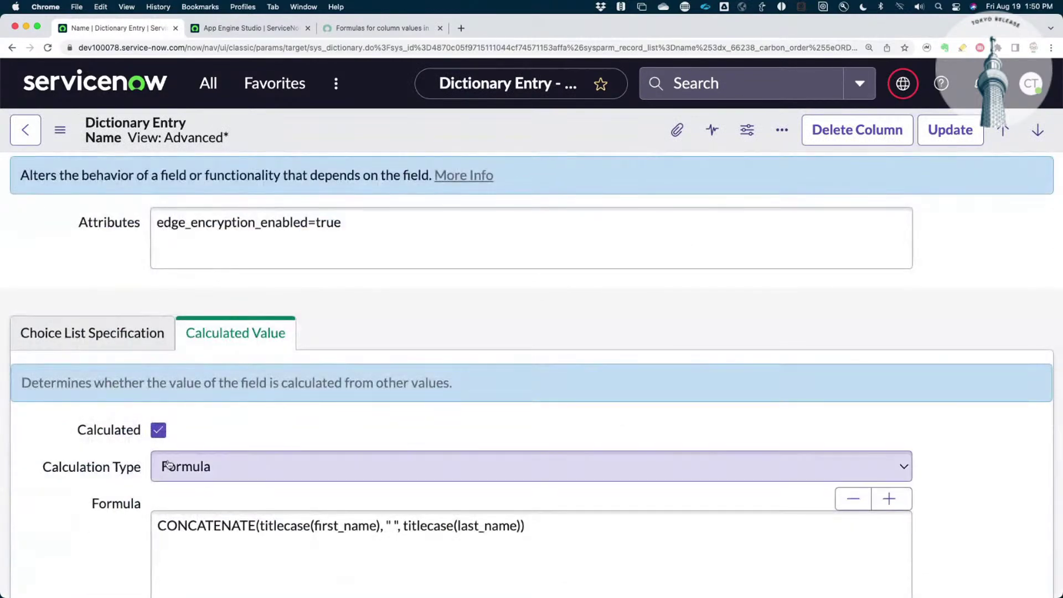
left_click(158, 431)
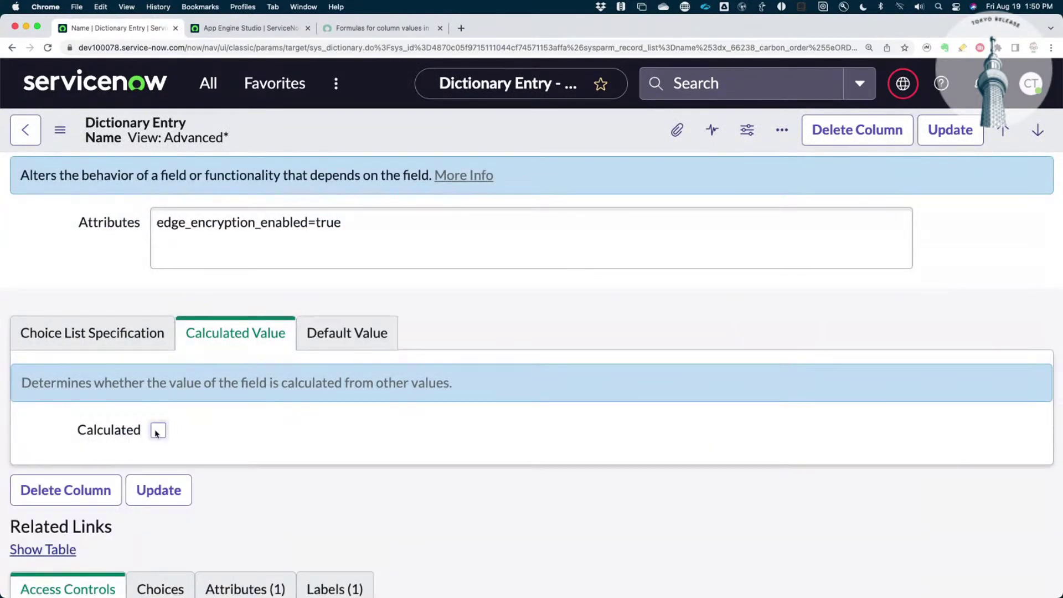
left_click(163, 490)
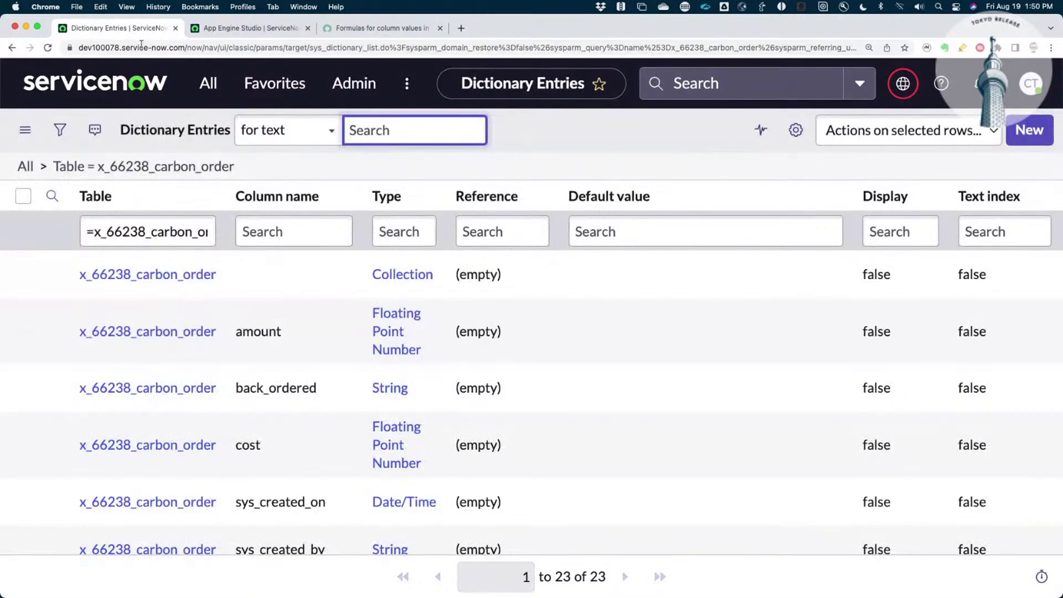
left_click(209, 83)
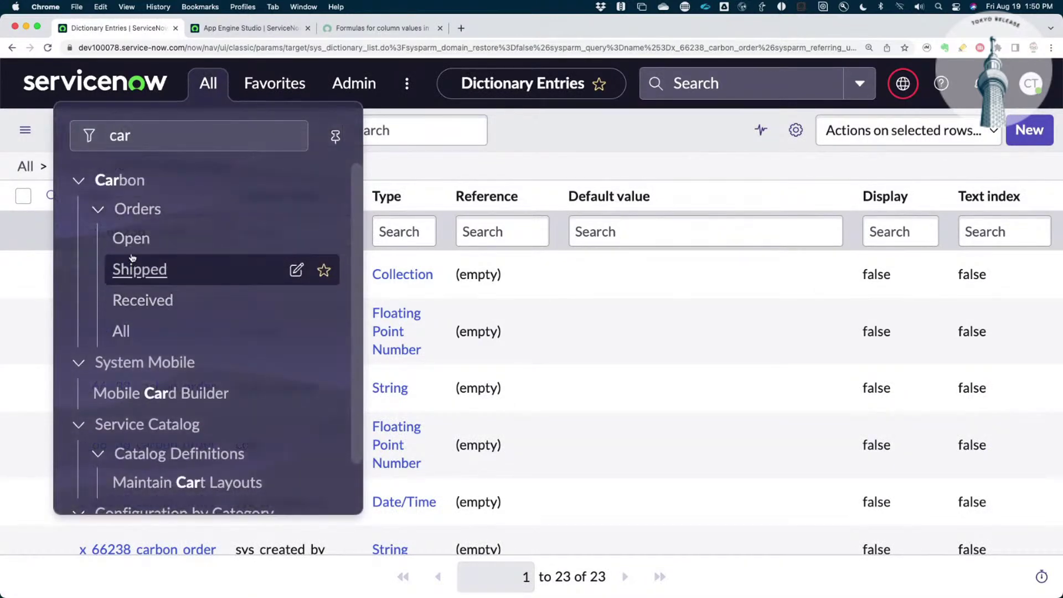
Show Carbon's open Orders, check CARB0001077's Name, and open order CARB0001023
left_click(136, 240)
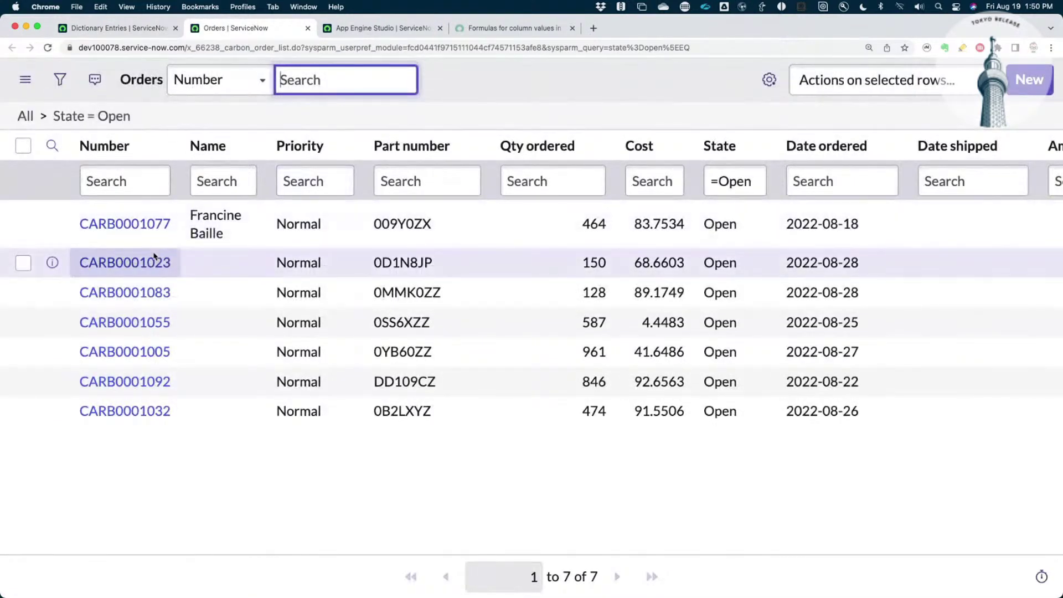
left_click(242, 240)
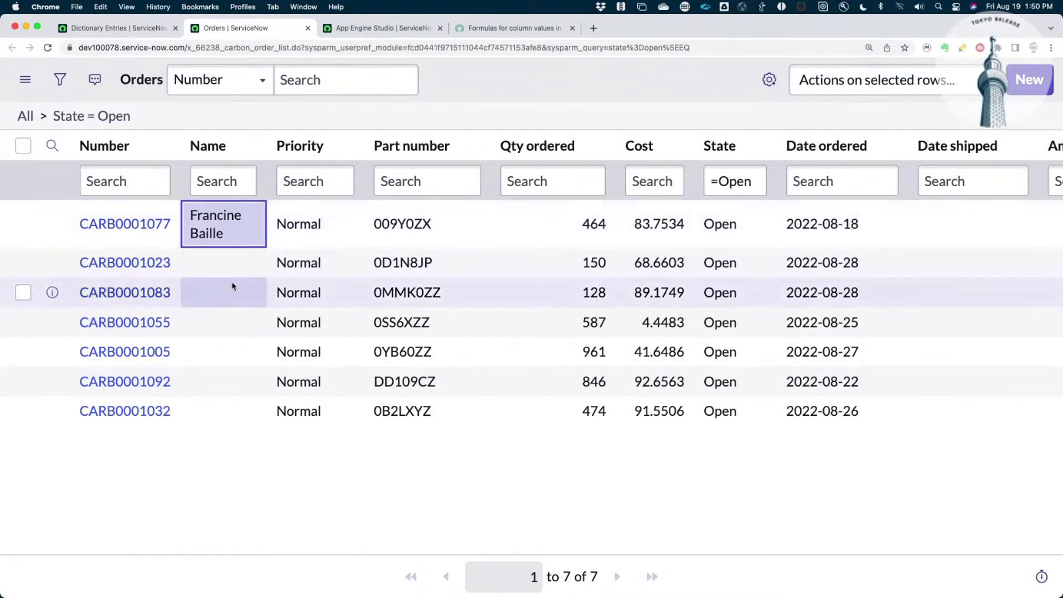
left_click(125, 263)
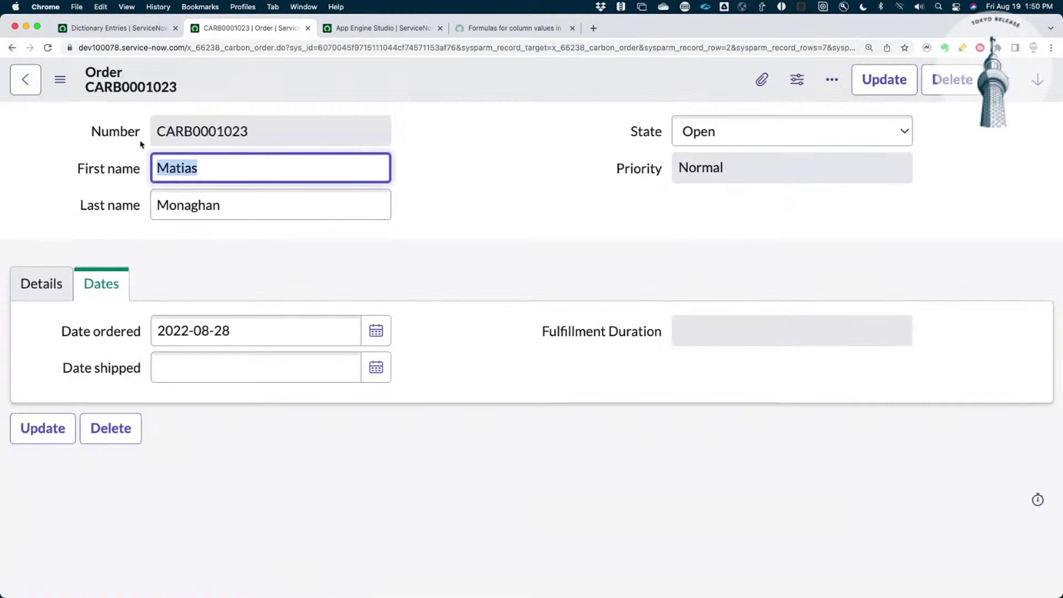
Inspect order CARB0001023's XML and first name value, then return to the open orders list
left_click(59, 79)
mouse_move(123, 337)
left_click(122, 309)
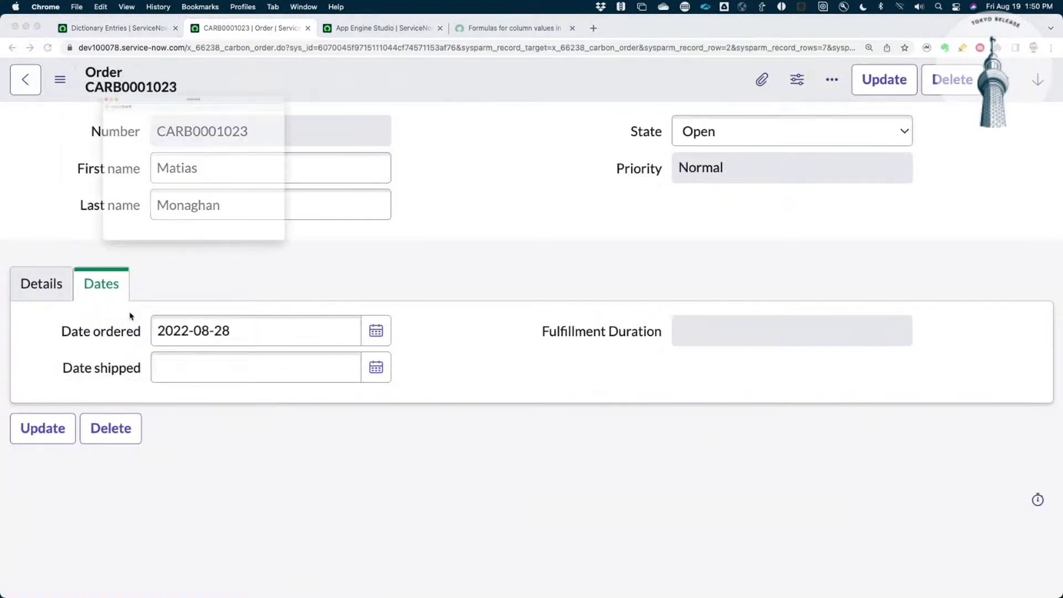
scroll(265, 224, "down", 2)
scroll(264, 224, "down", 3)
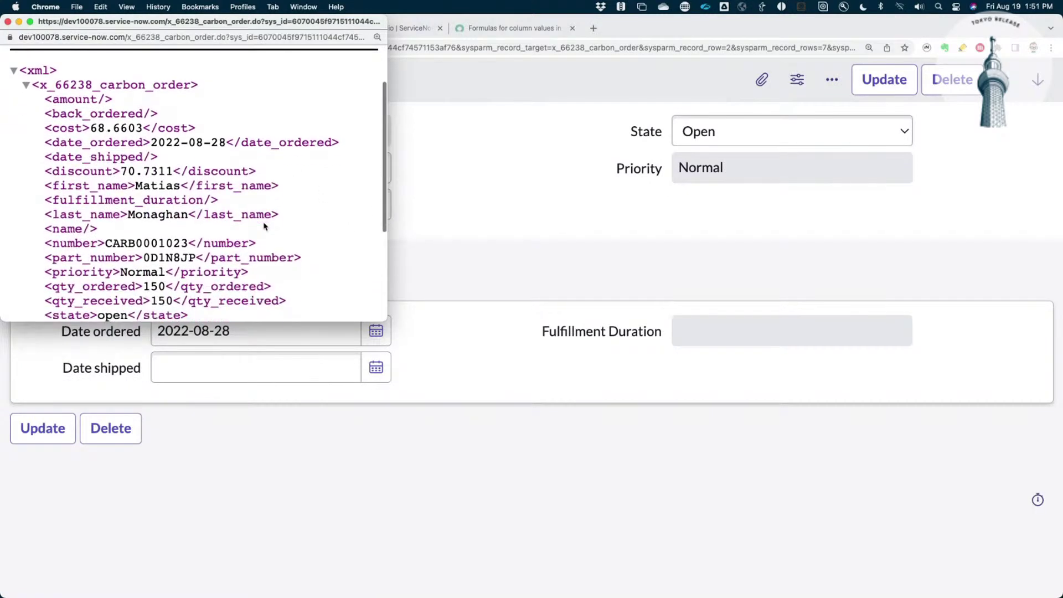
left_click(8, 21)
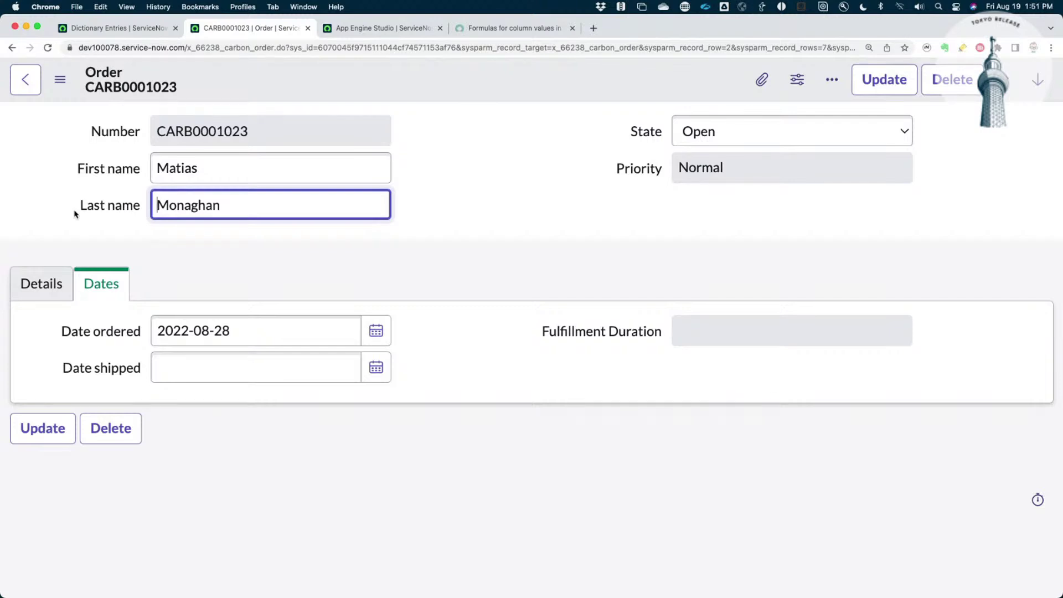
left_click(72, 168)
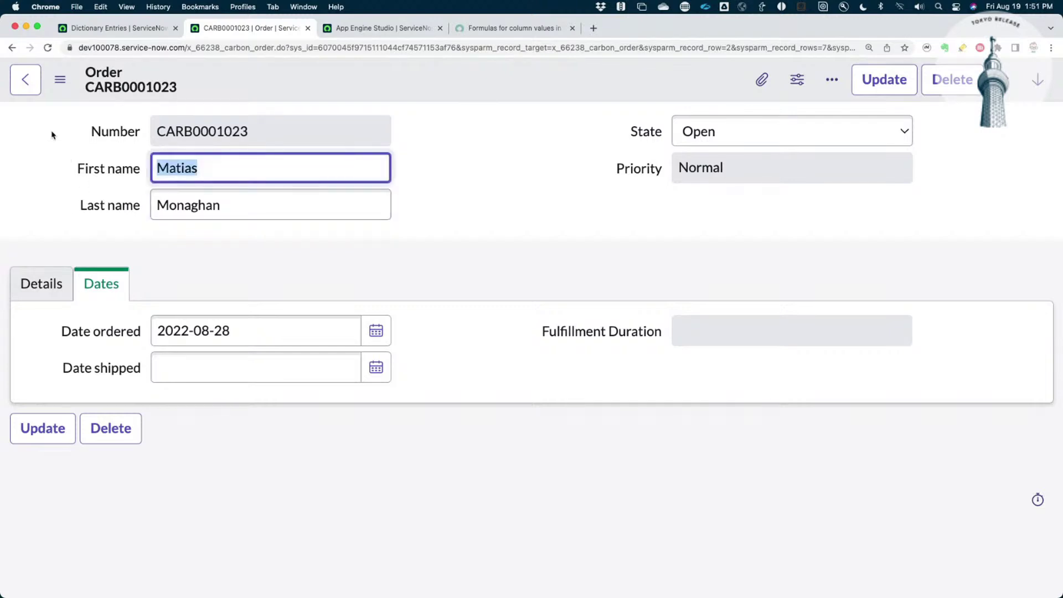
left_click(26, 84)
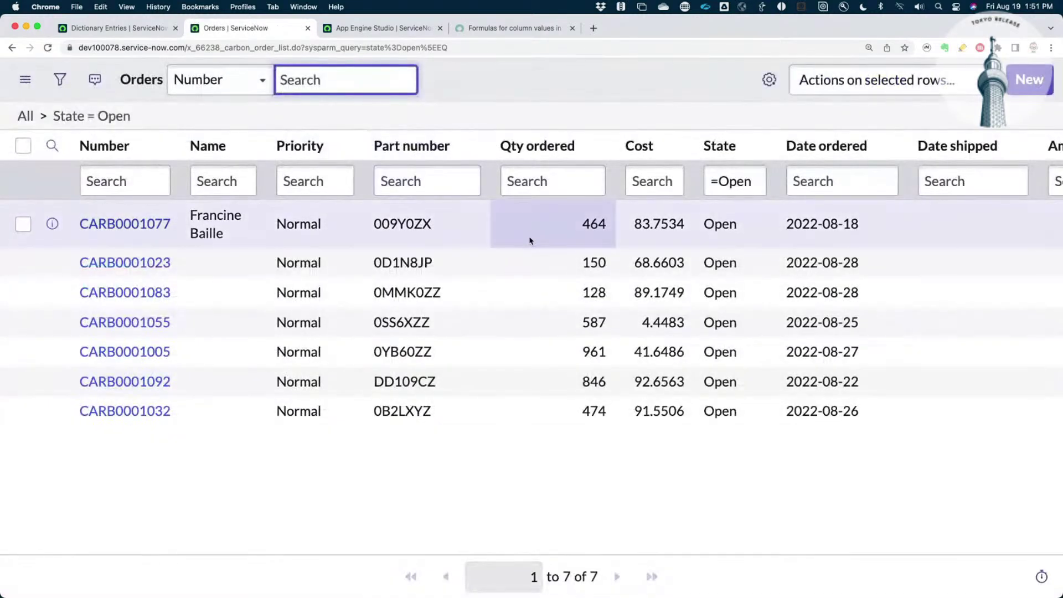
Check CARB0001077's Qty ordered 464, Cost 83.7534 and empty Amount, then return to App Engine Studio
scroll(897, 228, "right", 3)
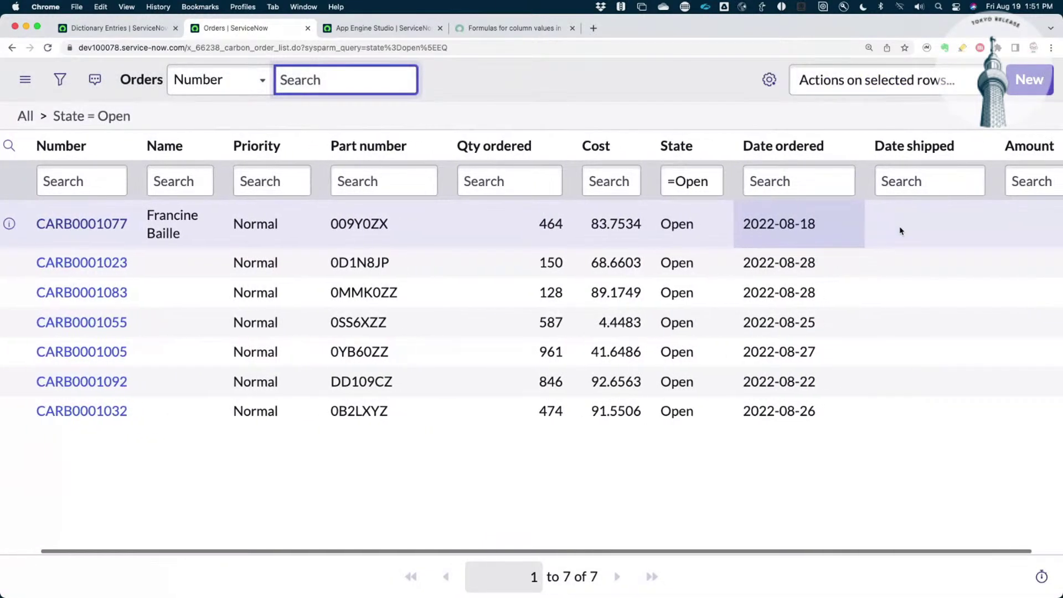
scroll(900, 229, "left", 3)
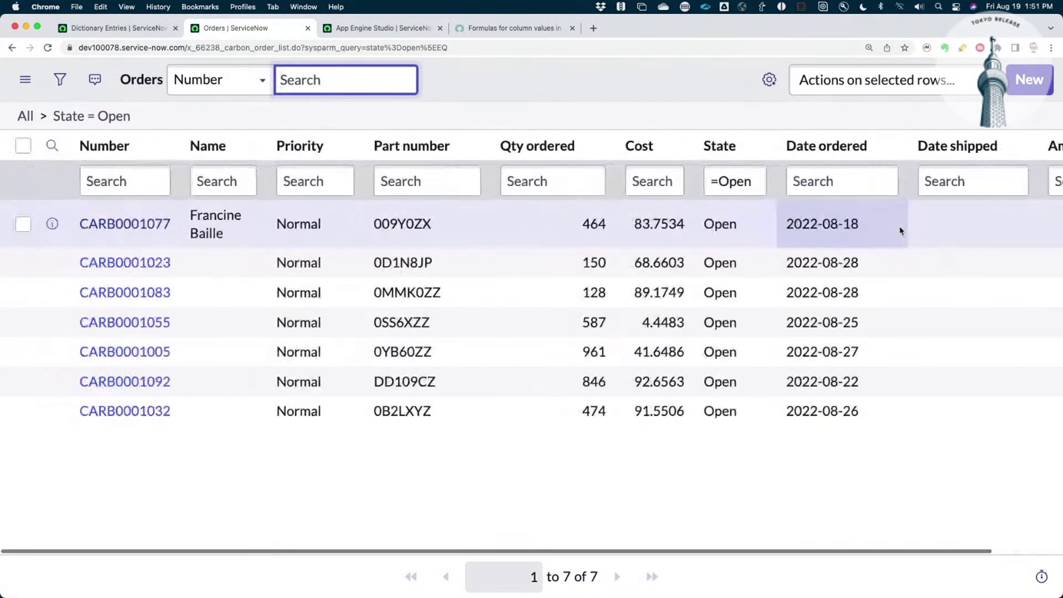
left_click(125, 225)
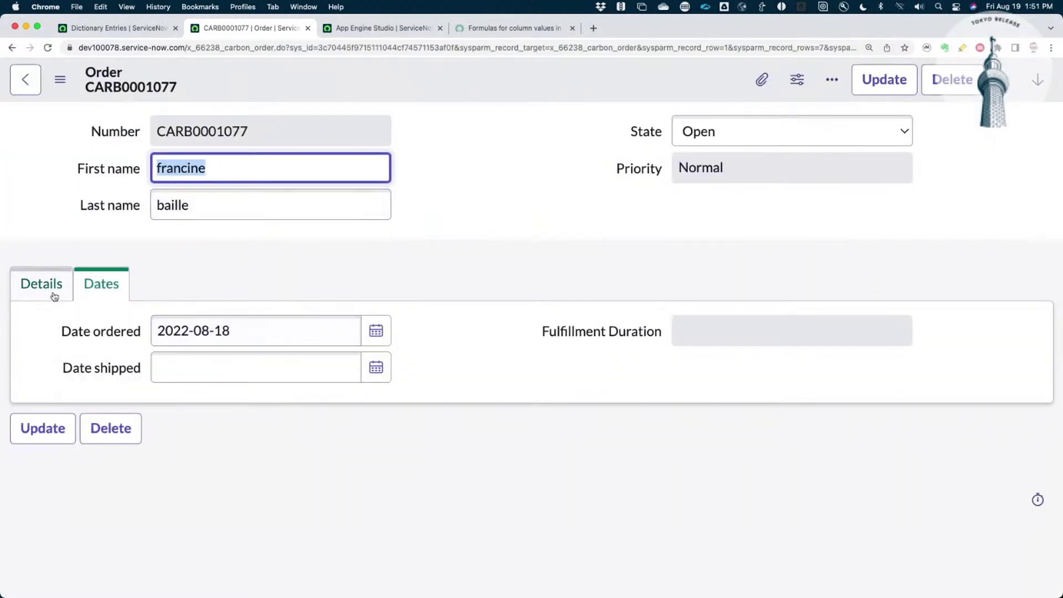
left_click(41, 281)
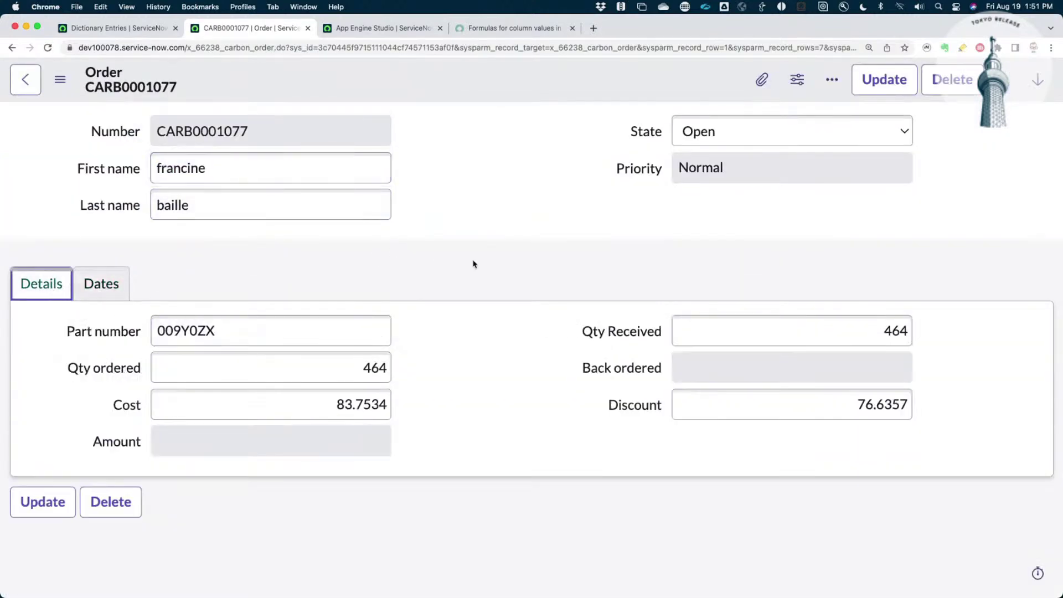
left_click(353, 371)
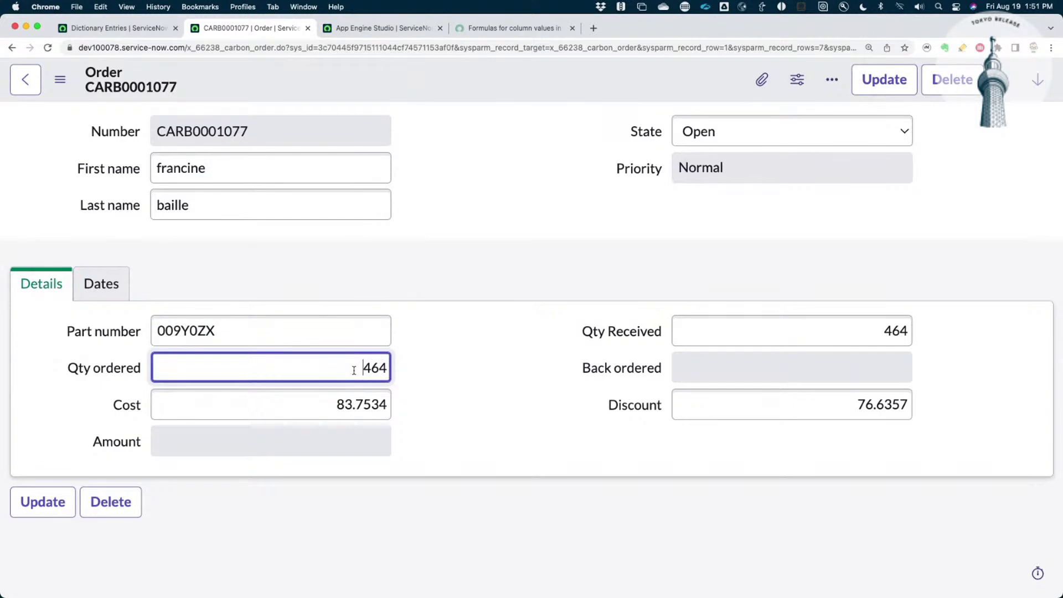
left_click(354, 403)
left_click(340, 451)
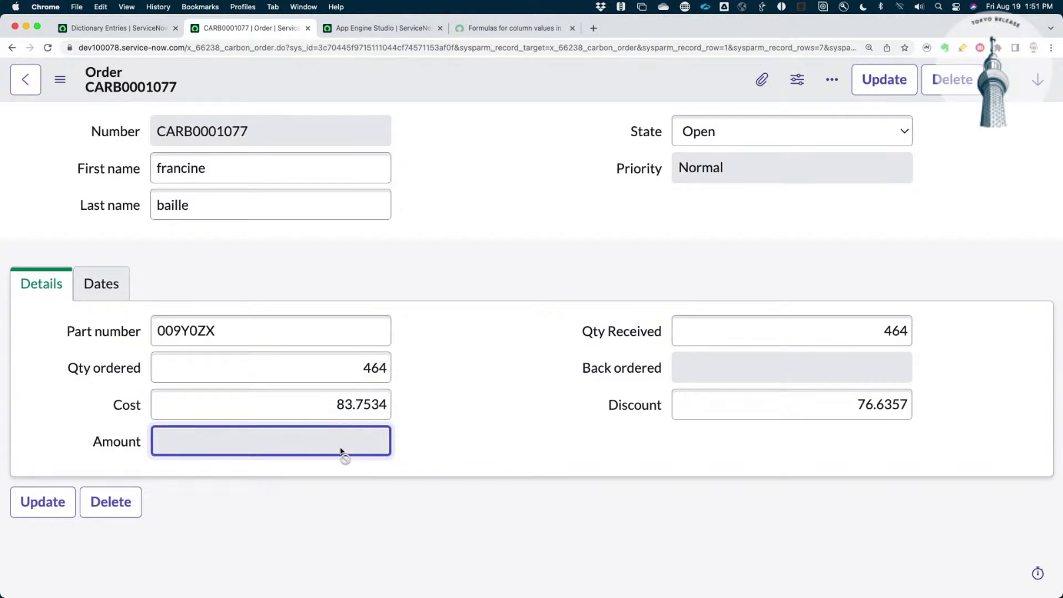
right_click(125, 446)
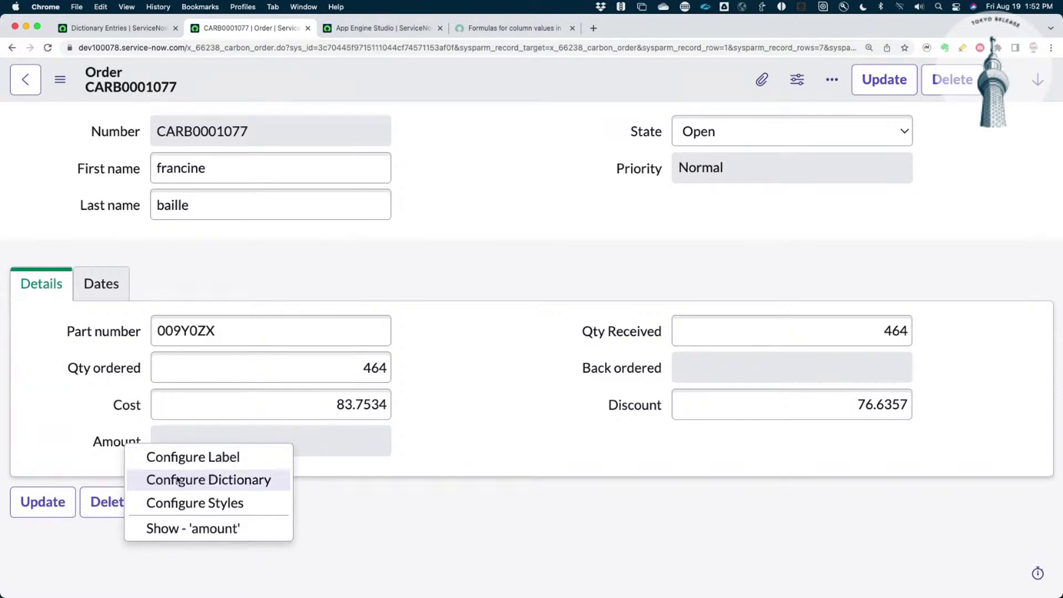
left_click(442, 445)
left_click(382, 28)
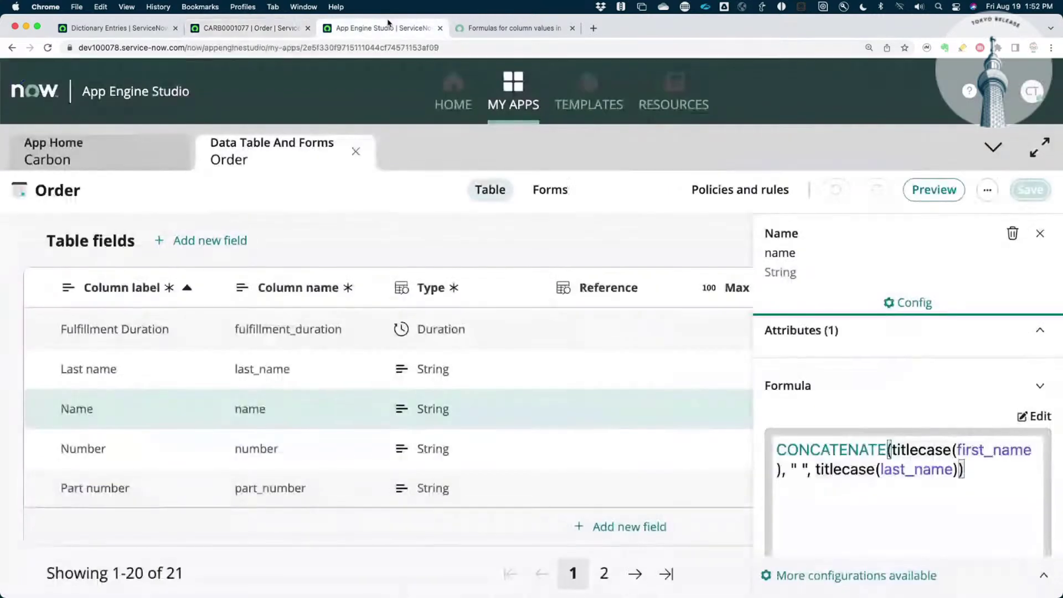
Open the Amount field's configuration and add a new formula to it
scroll(145, 422, "up", 5)
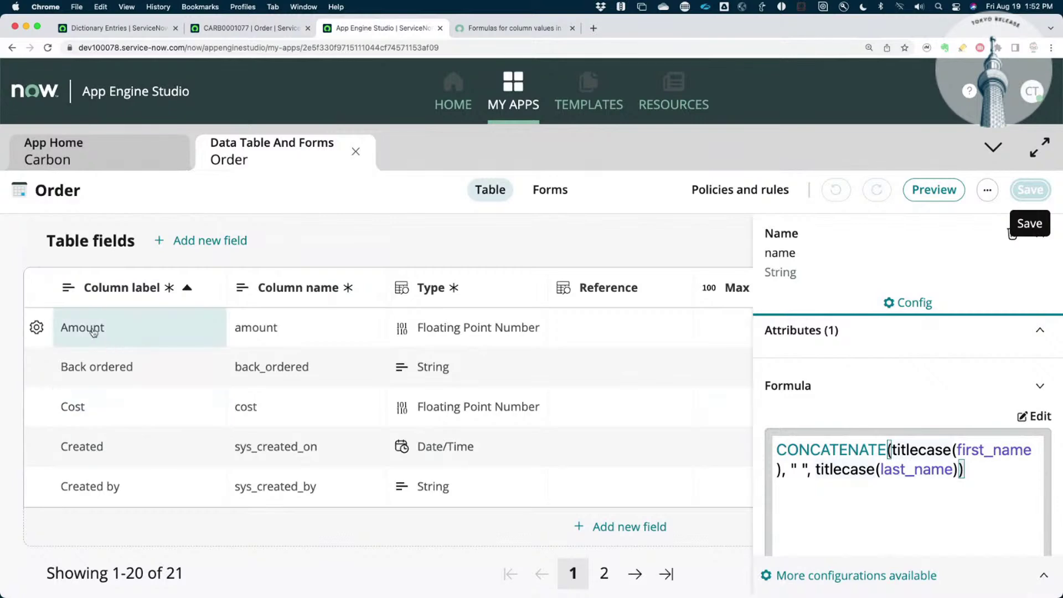
left_click(37, 327)
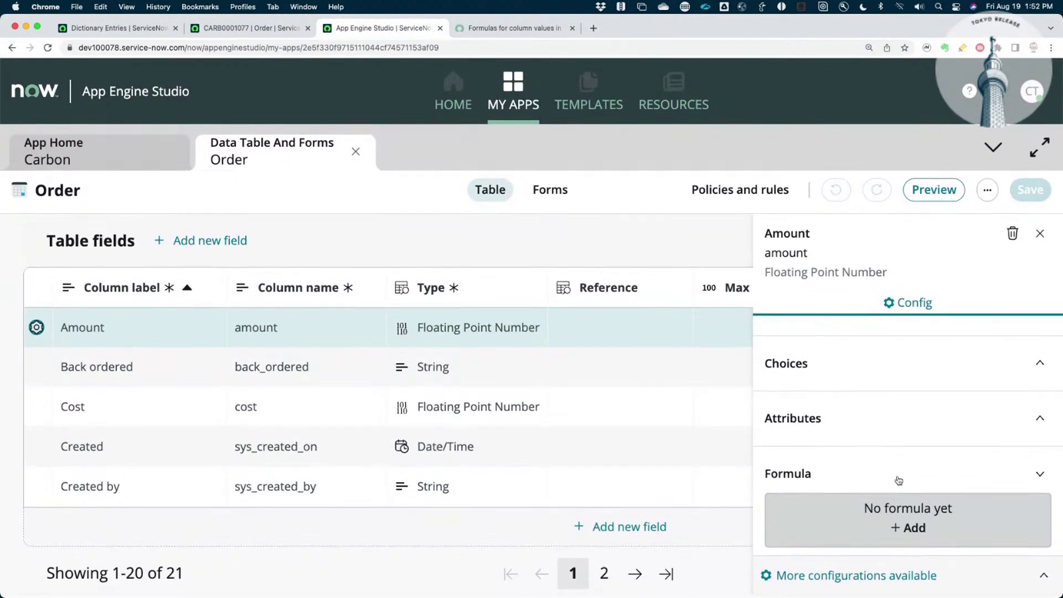
key("super+minus")
key("super+minus")
key("super+minus")
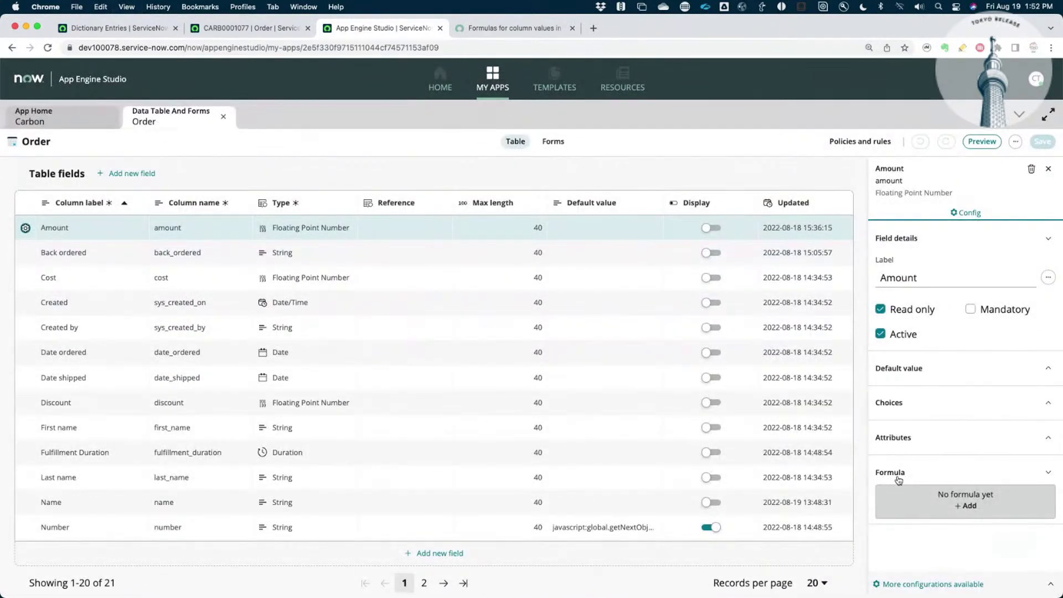
key("super+plus")
key("super+plus")
key("super+plus")
scroll(896, 480, "down", 5)
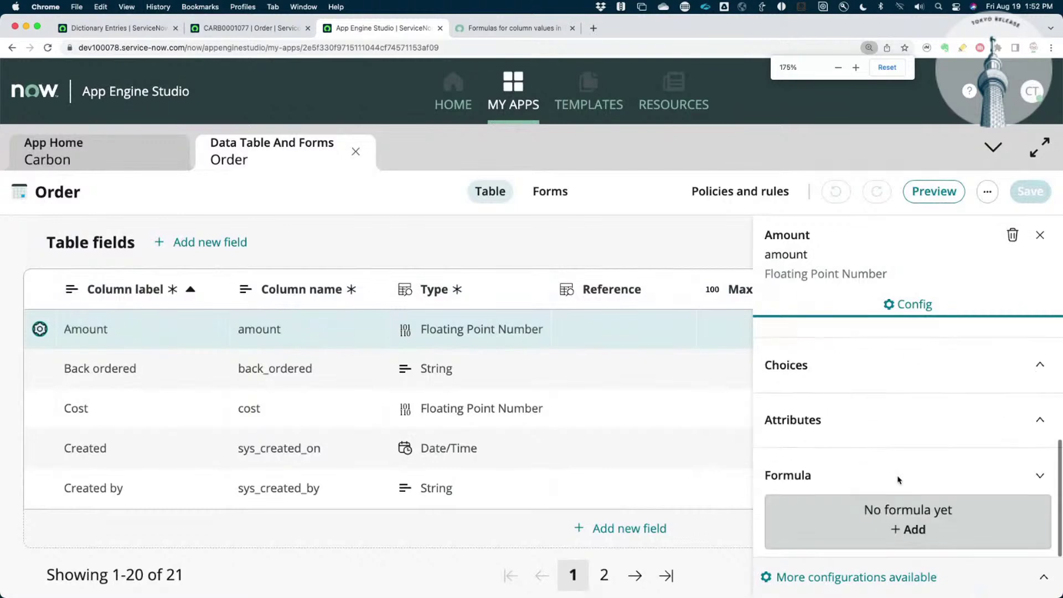
left_click(913, 528)
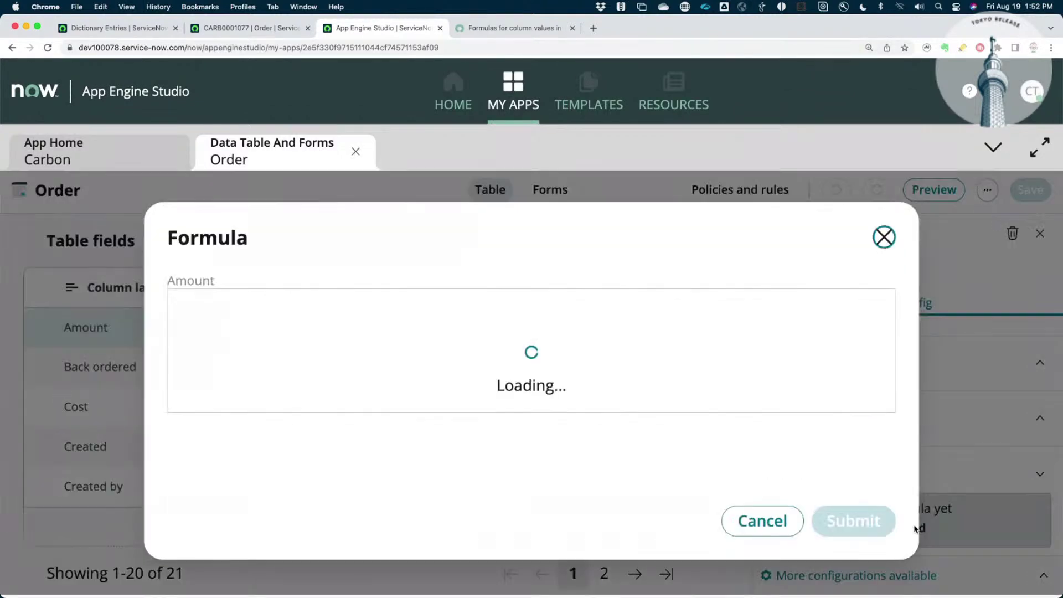
Write the Amount formula as MULTIPLY(qty_ordered, cost) and submit it
left_click(691, 353)
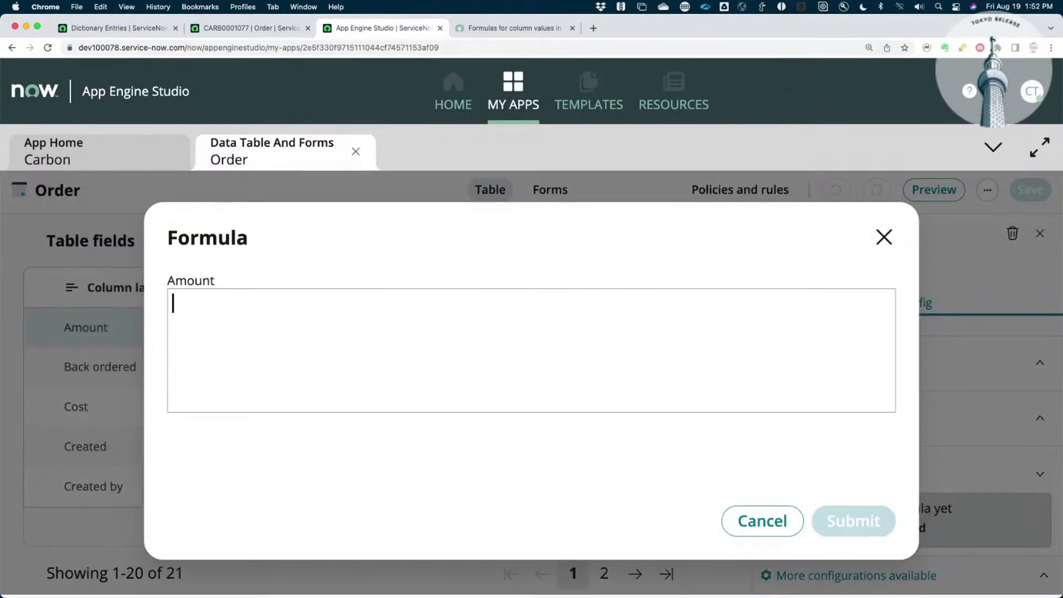
type("mul")
key("Return")
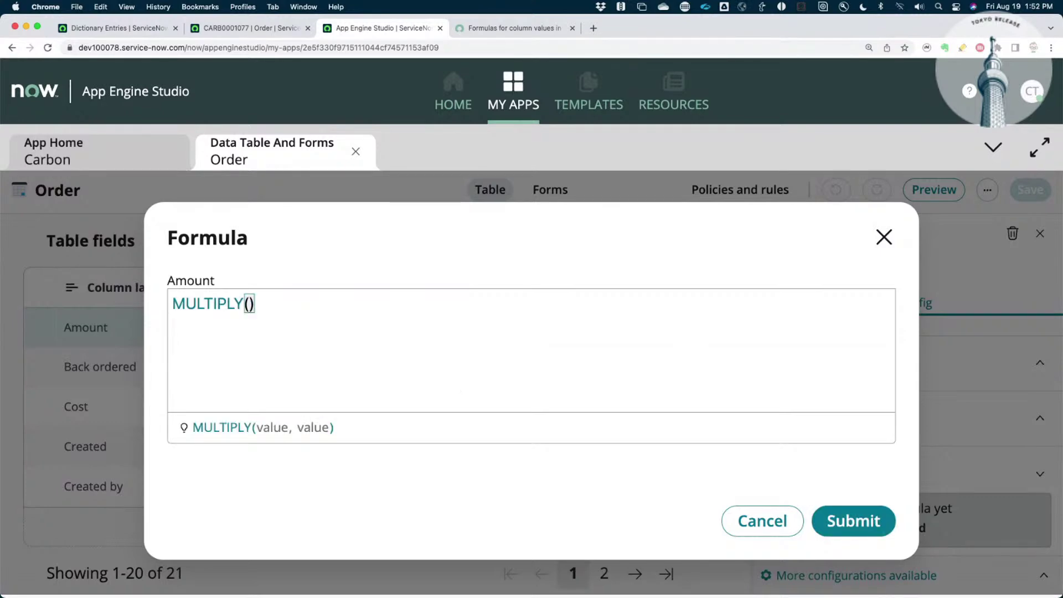
type("q")
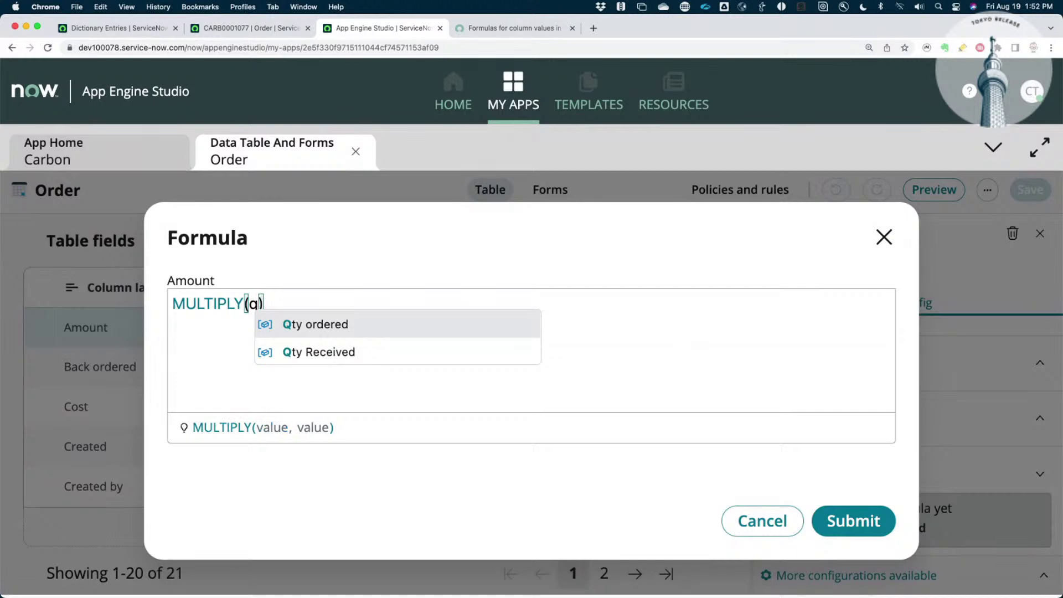
left_click(326, 326)
type(",")
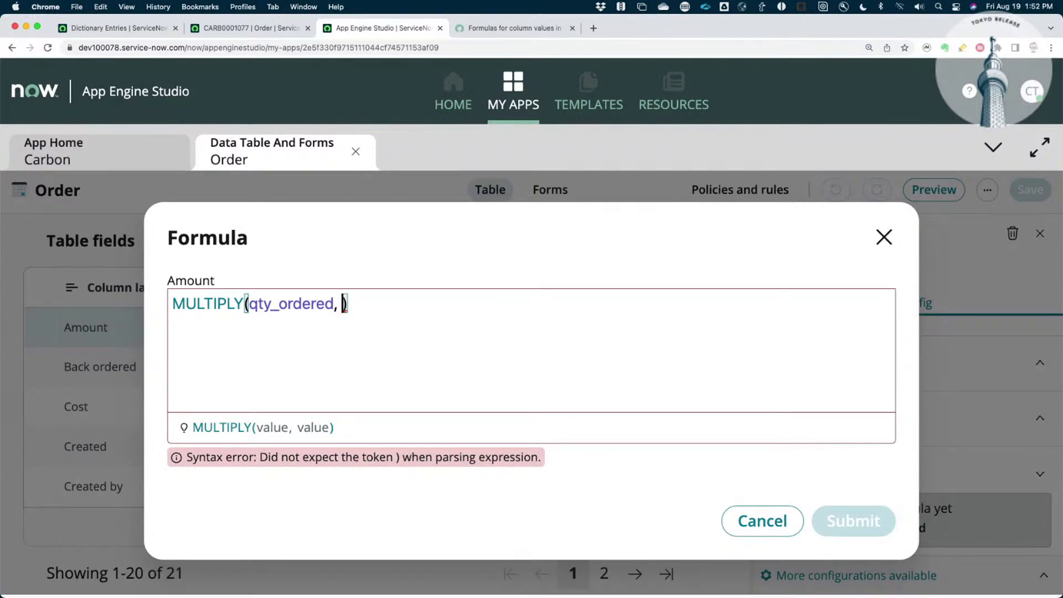
key("ctrl+shift+Tab")
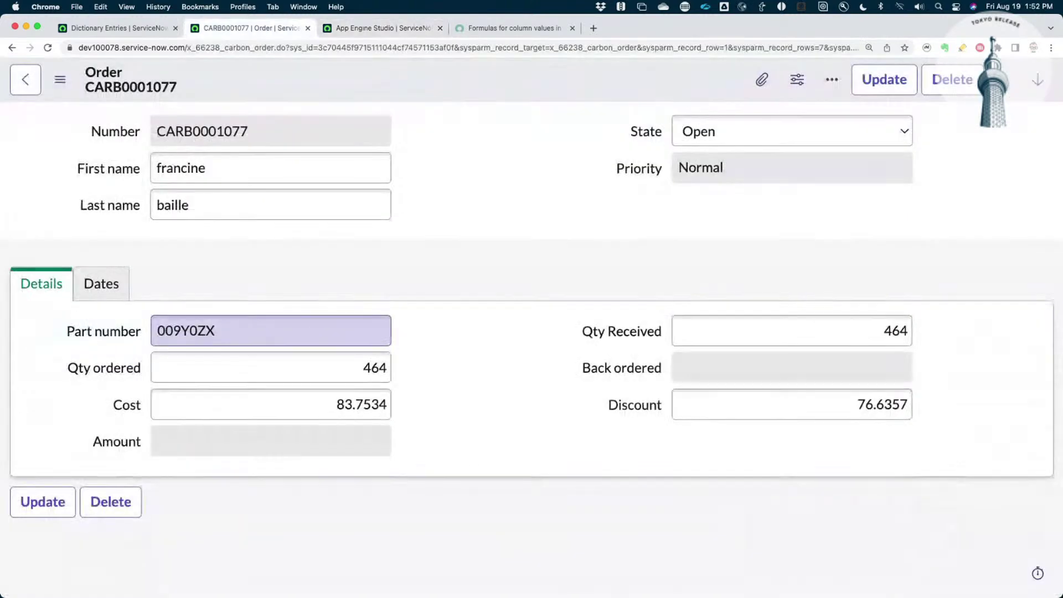
key("ctrl+Tab")
type("c")
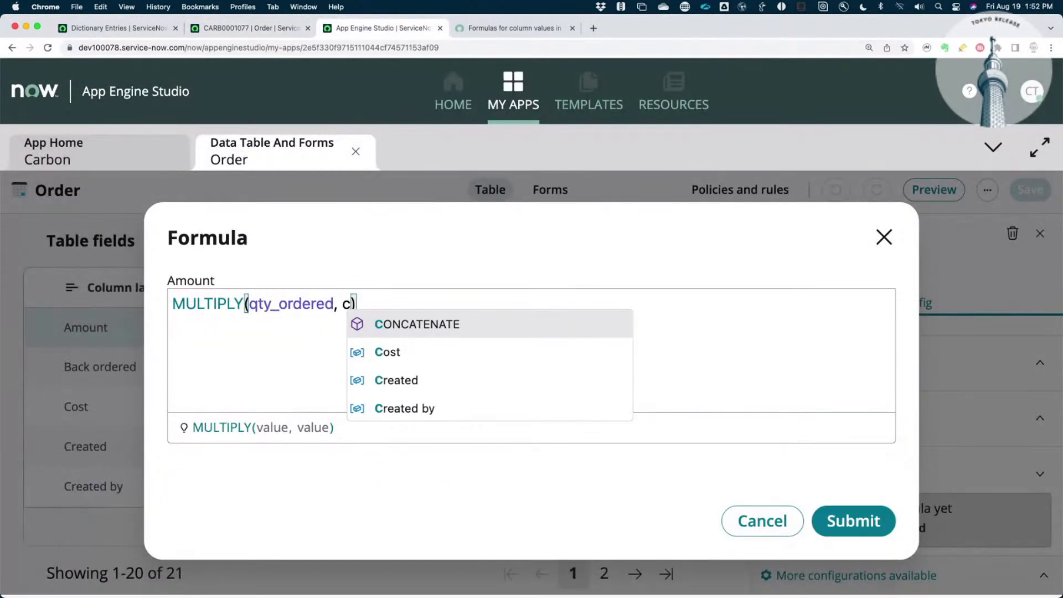
left_click(399, 354)
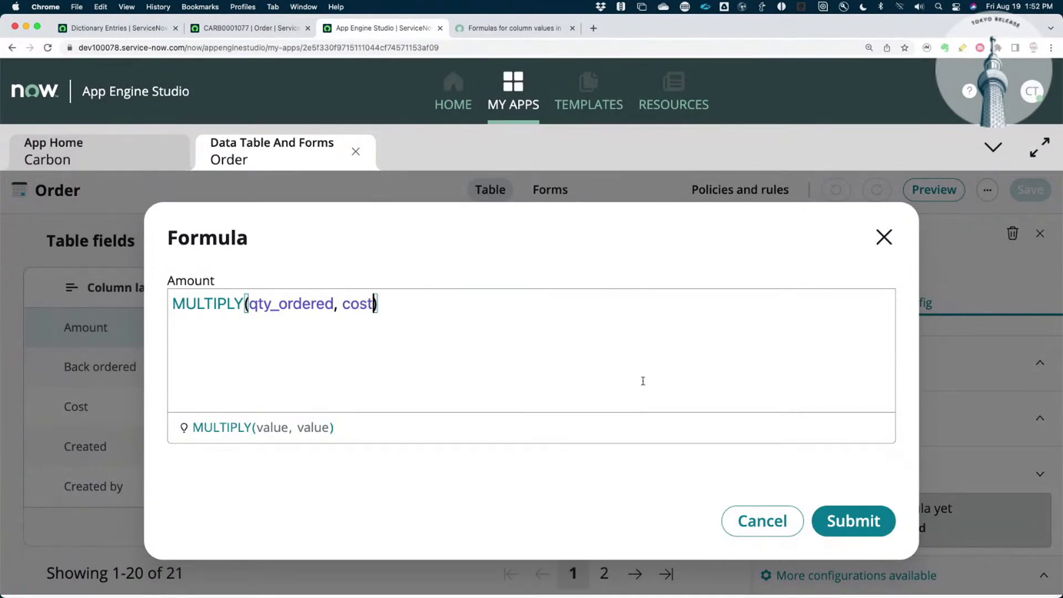
left_click(851, 523)
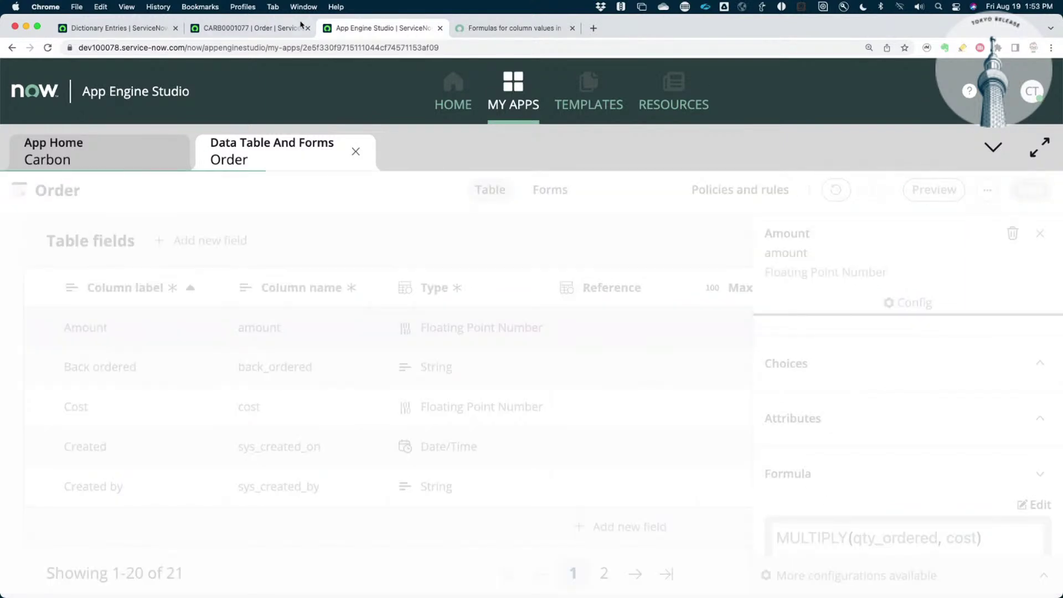
Reload order CARB0001077 to confirm Amount reads 38,861.5776, then return to the open Orders list
left_click(251, 29)
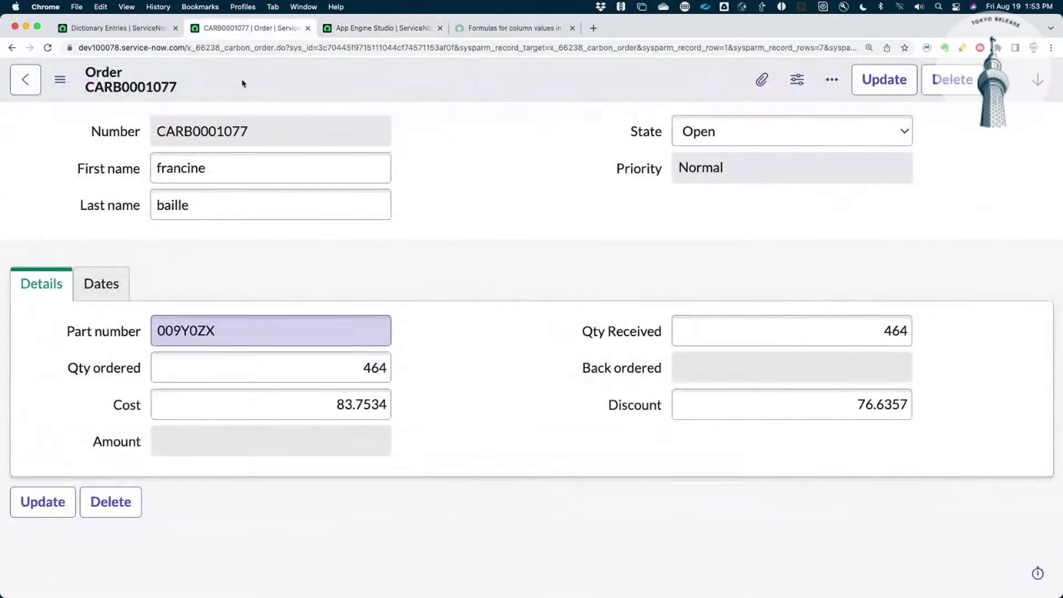
left_click(50, 74)
left_click(99, 353)
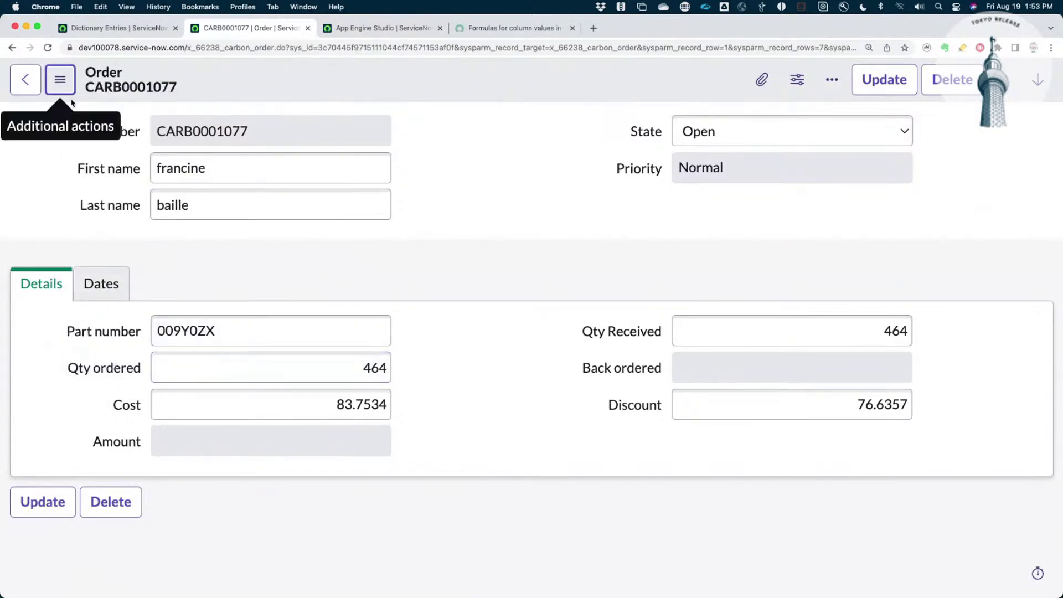
left_click(60, 79)
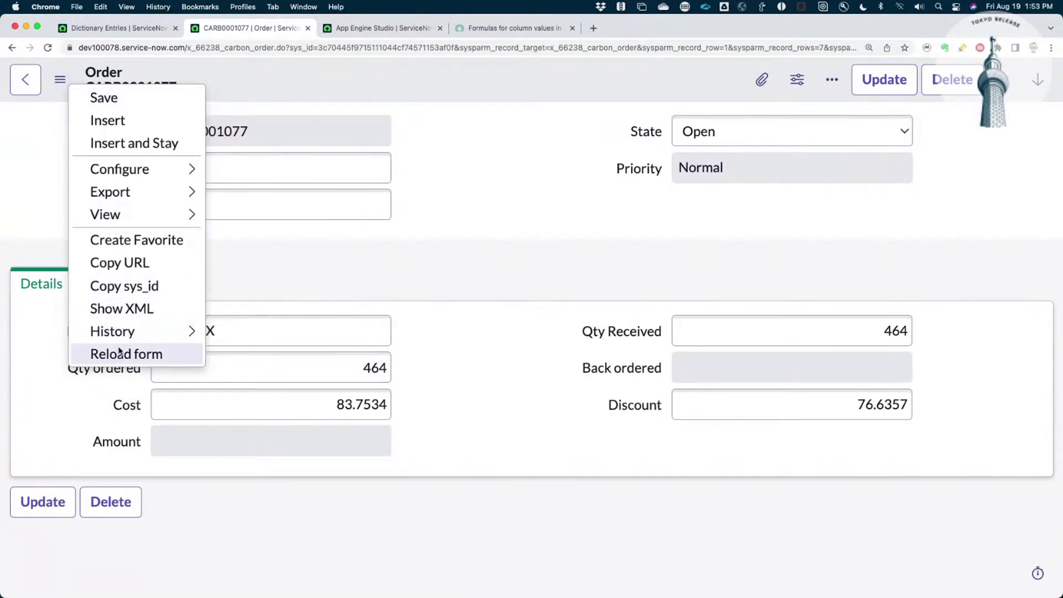
left_click(120, 352)
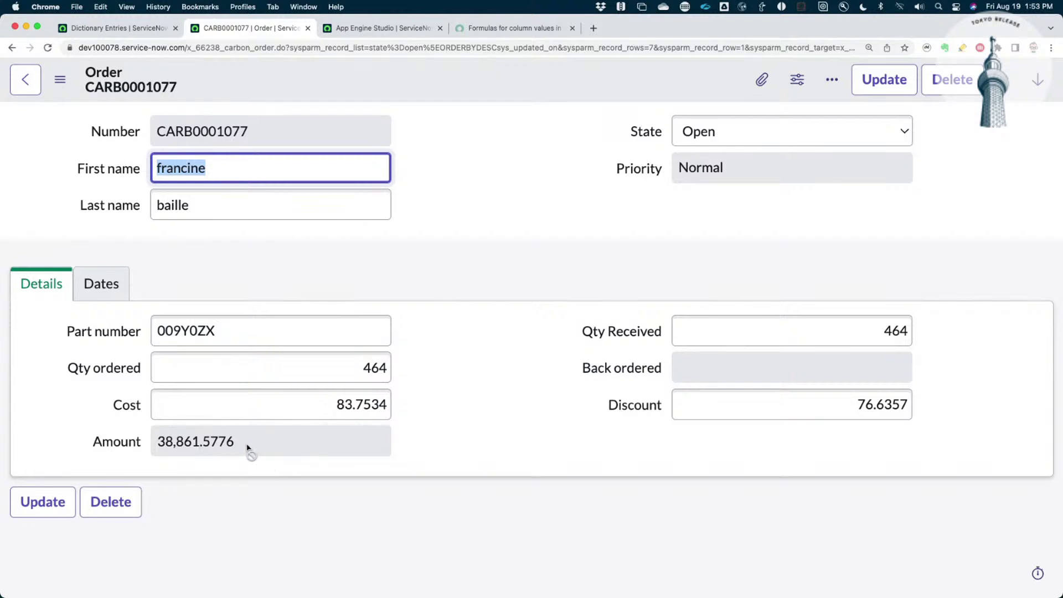
left_click(27, 79)
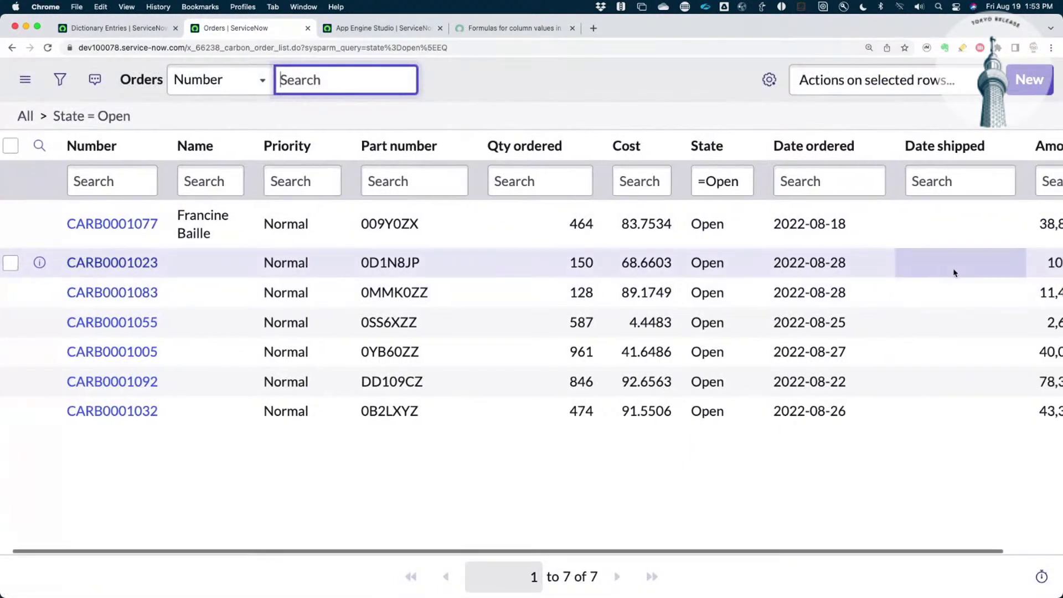
scroll(953, 273, "right", 3)
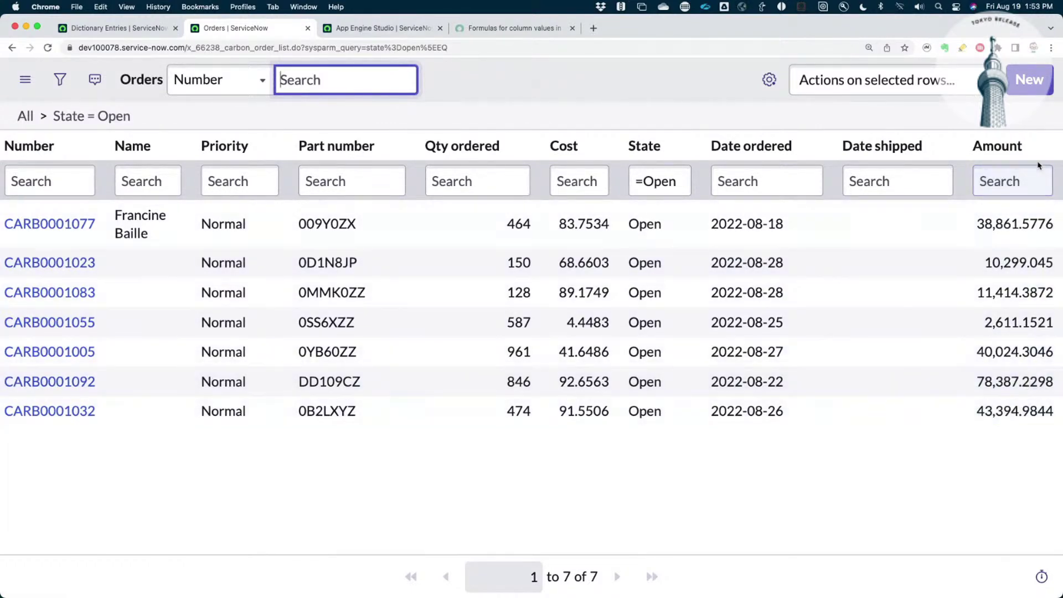
Add a Total value list calculation to the Amount column
left_click(1041, 146)
mouse_move(930, 323)
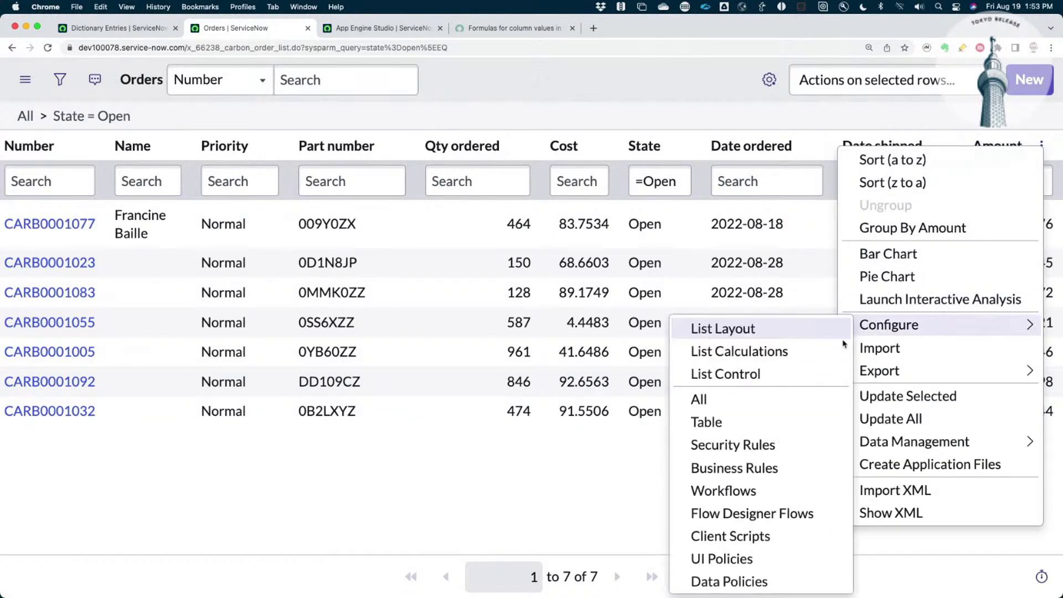
left_click(799, 351)
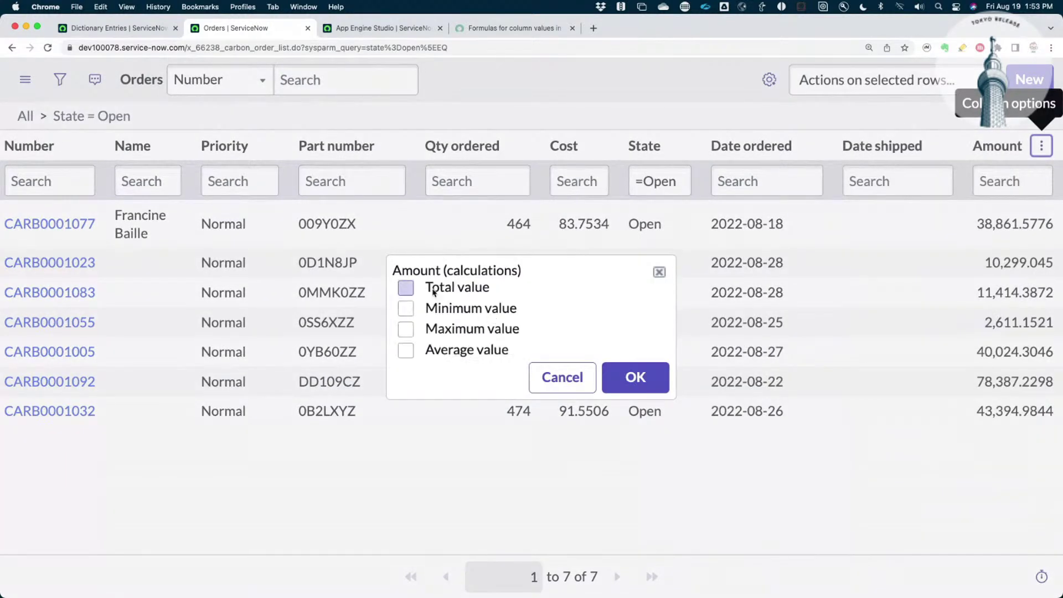
left_click(406, 287)
left_click(662, 384)
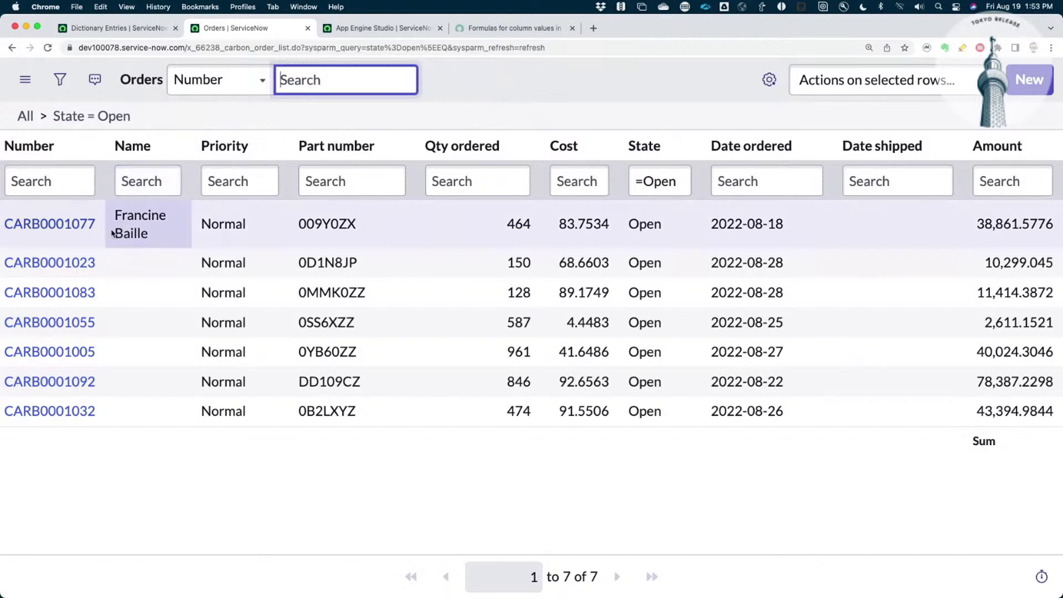
Retype order CARB0001077's first name with a capital letter and update the record
left_click(69, 223)
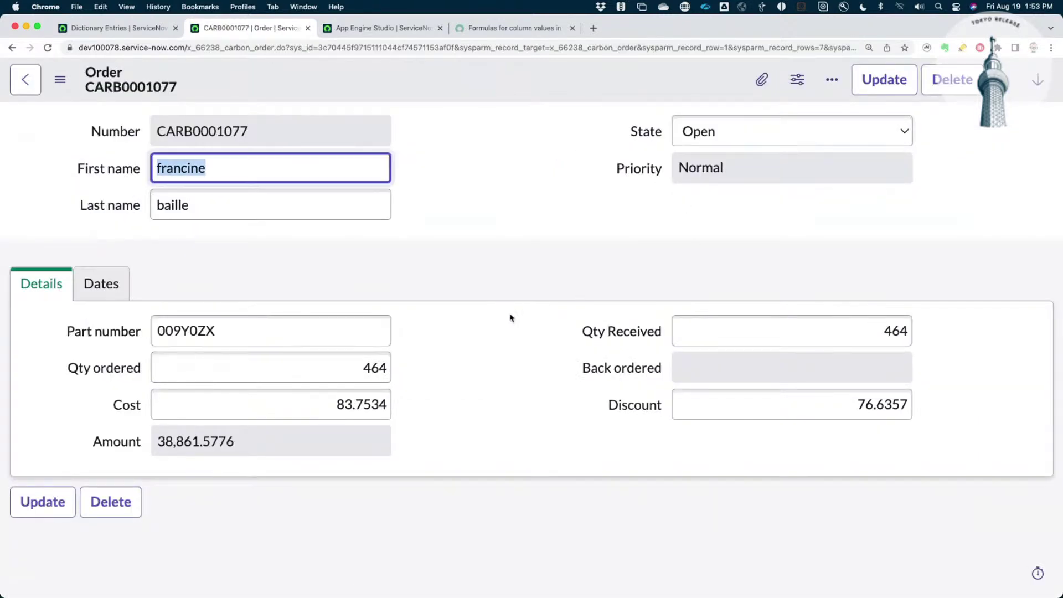
type("F")
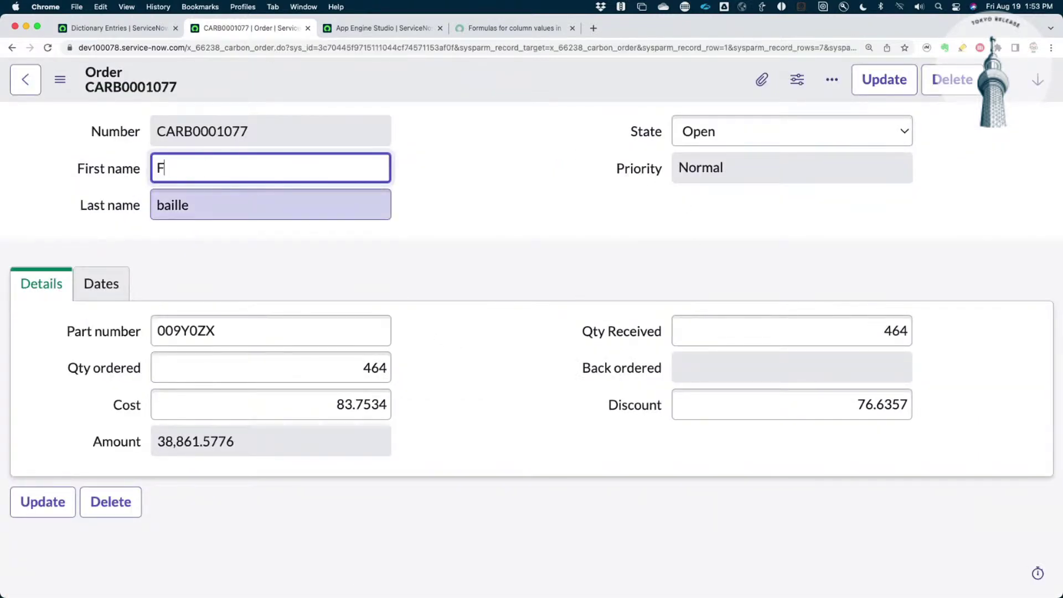
type("rancine")
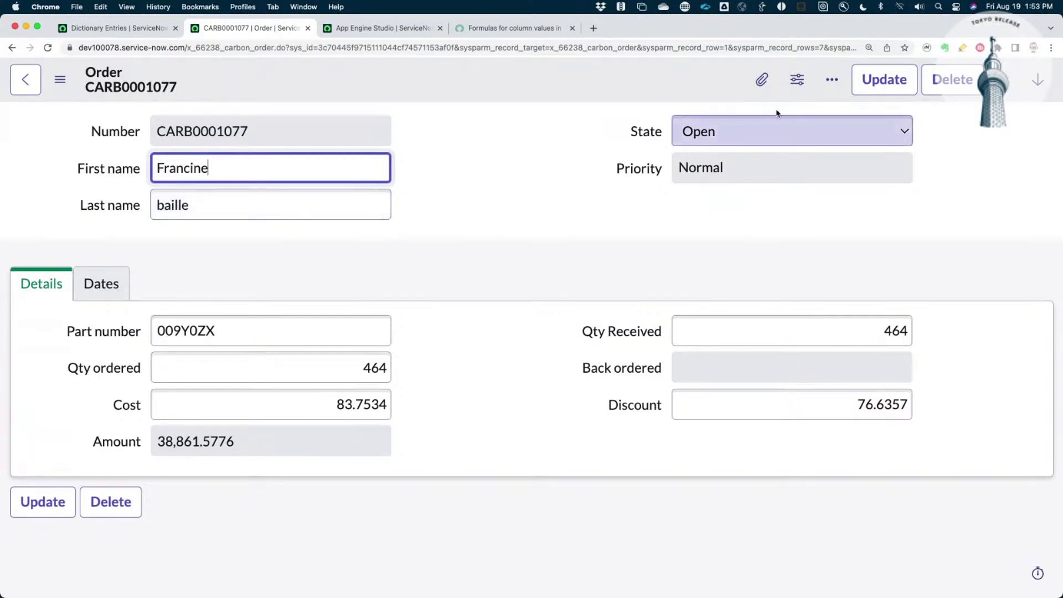
left_click(880, 84)
scroll(885, 227, "right", 3)
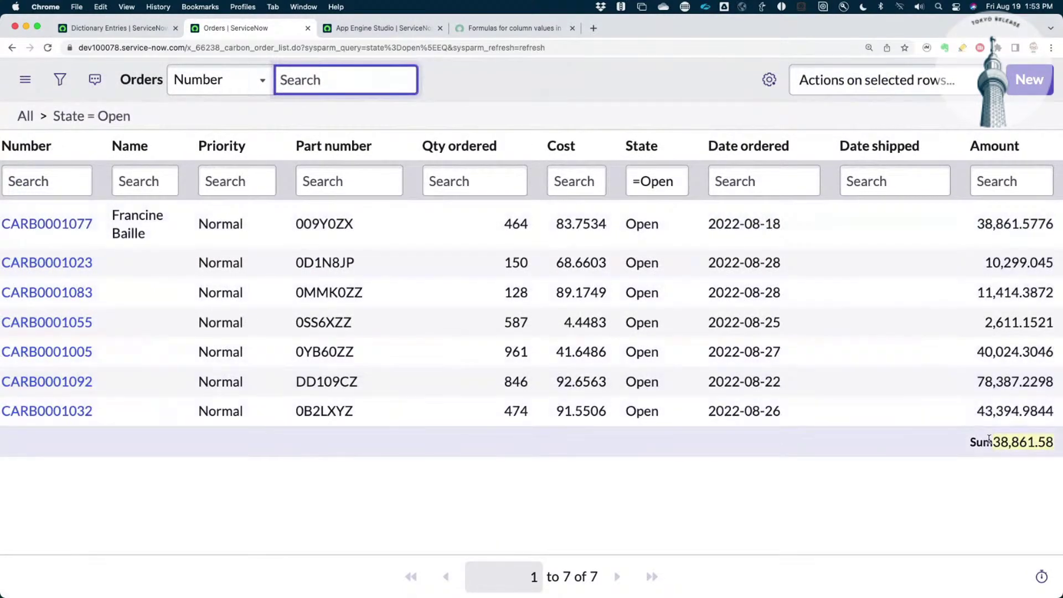
scroll(989, 440, "up", 5)
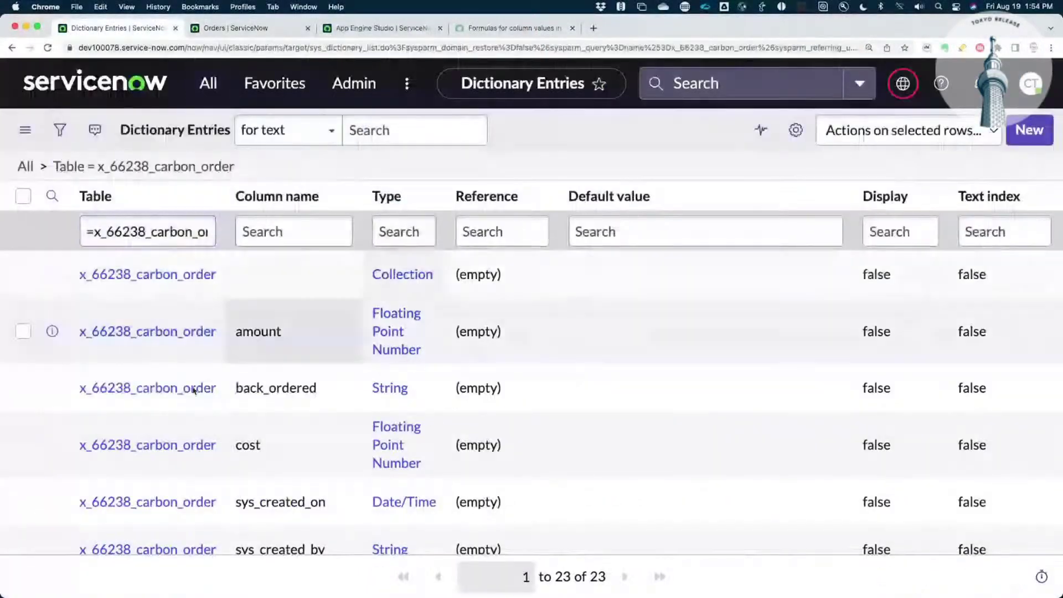
In the name column's dictionary entry Advanced view, tick Calculated for the titlecase CONCATENATE formula and update
scroll(193, 391, "down", 10)
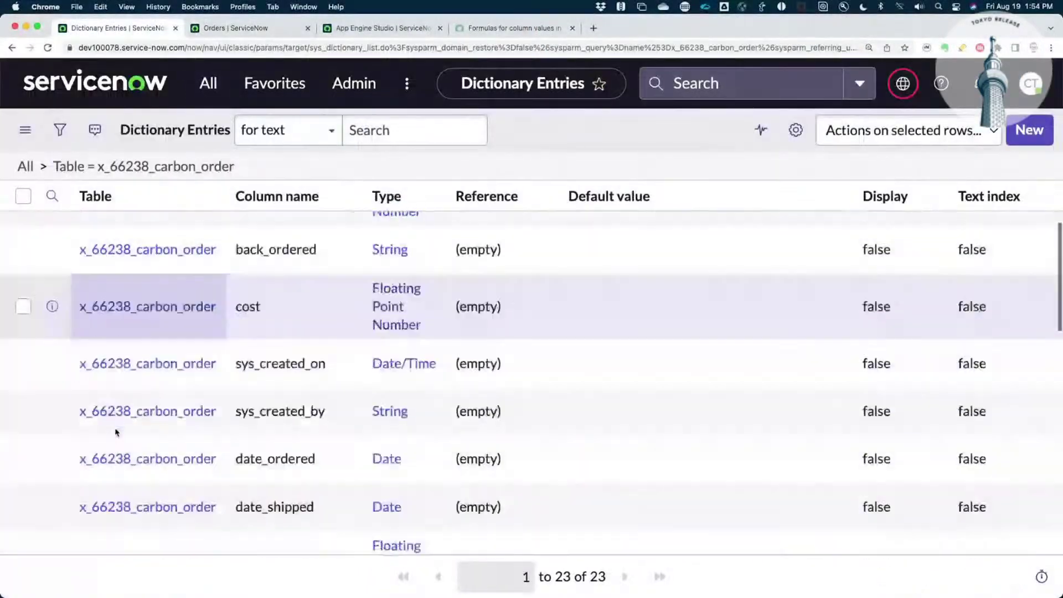
left_click(139, 476)
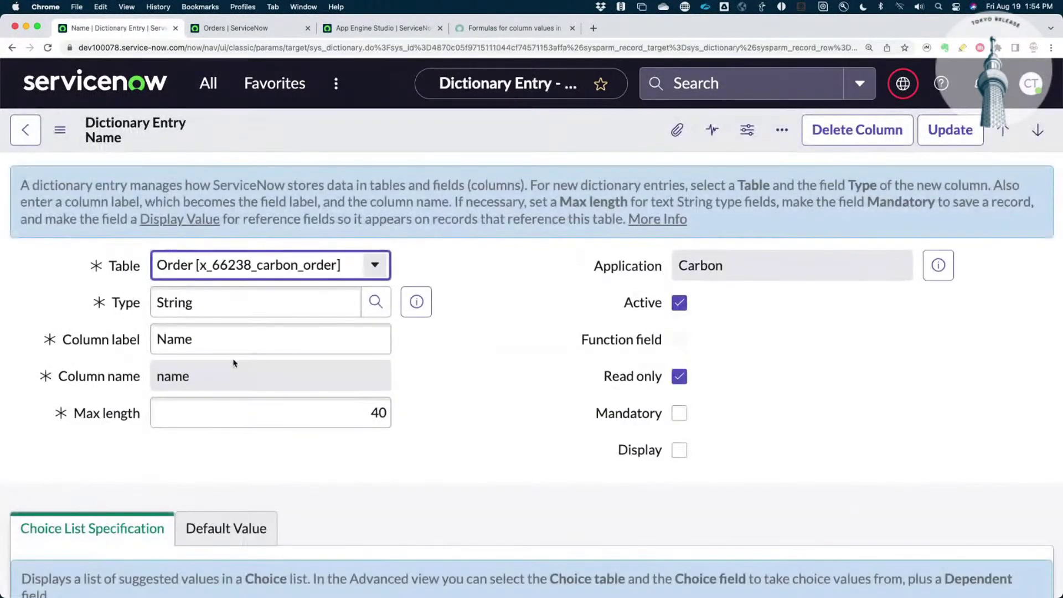
scroll(235, 387, "down", 6)
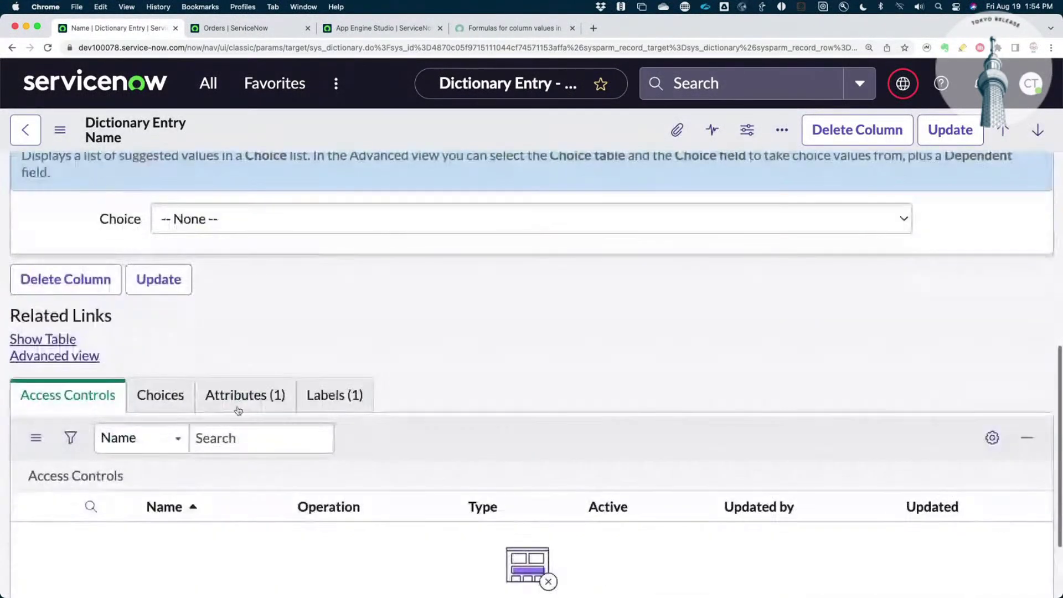
left_click(83, 356)
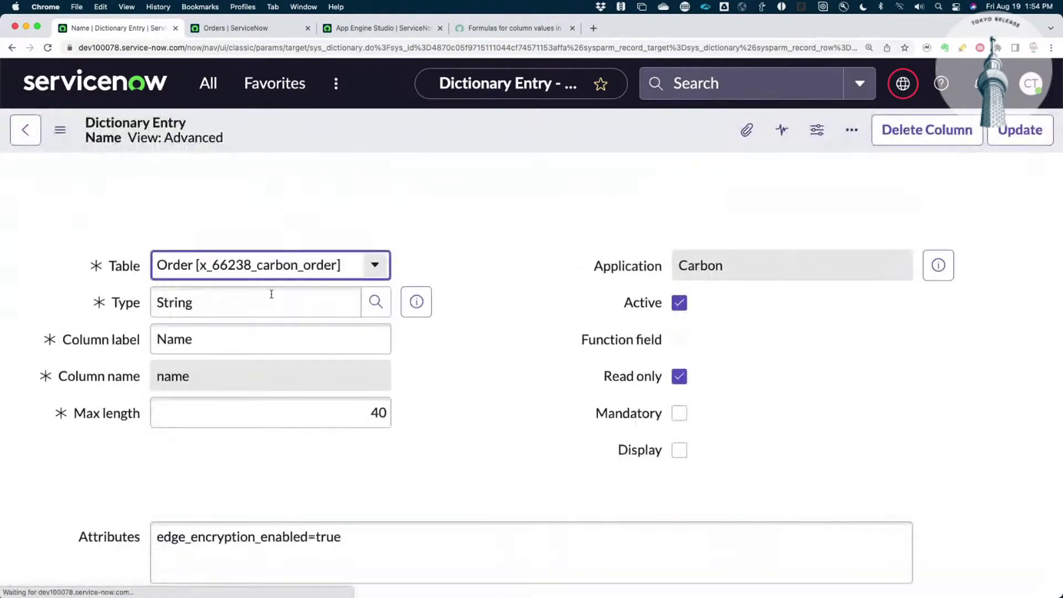
scroll(141, 498, "down", 5)
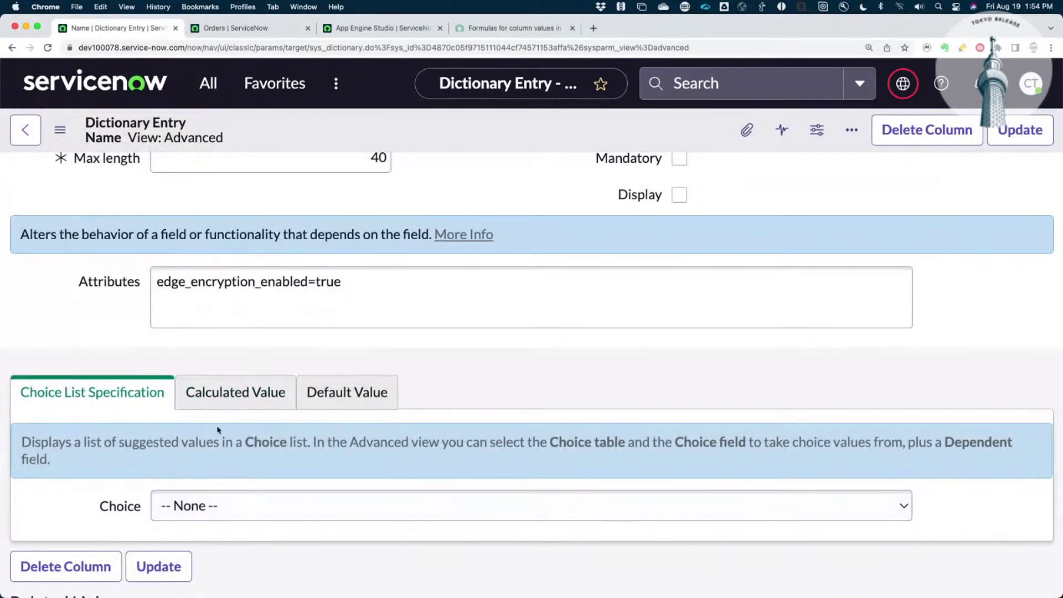
left_click(235, 392)
left_click(158, 489)
scroll(179, 494, "down", 6)
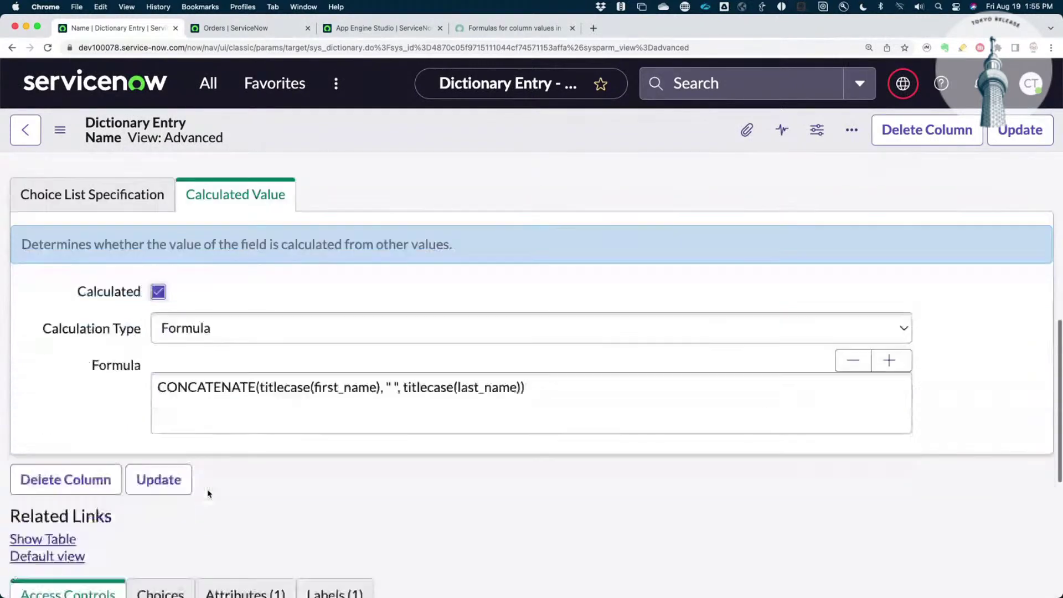
left_click(165, 368)
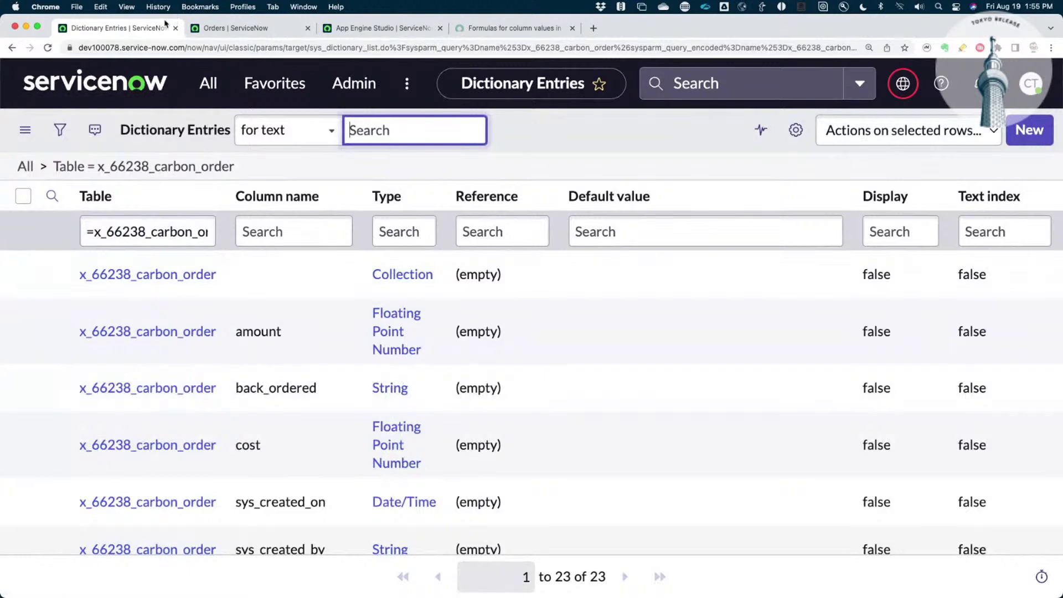
Reload the open Orders list and search the Name column for *park
left_click(221, 31)
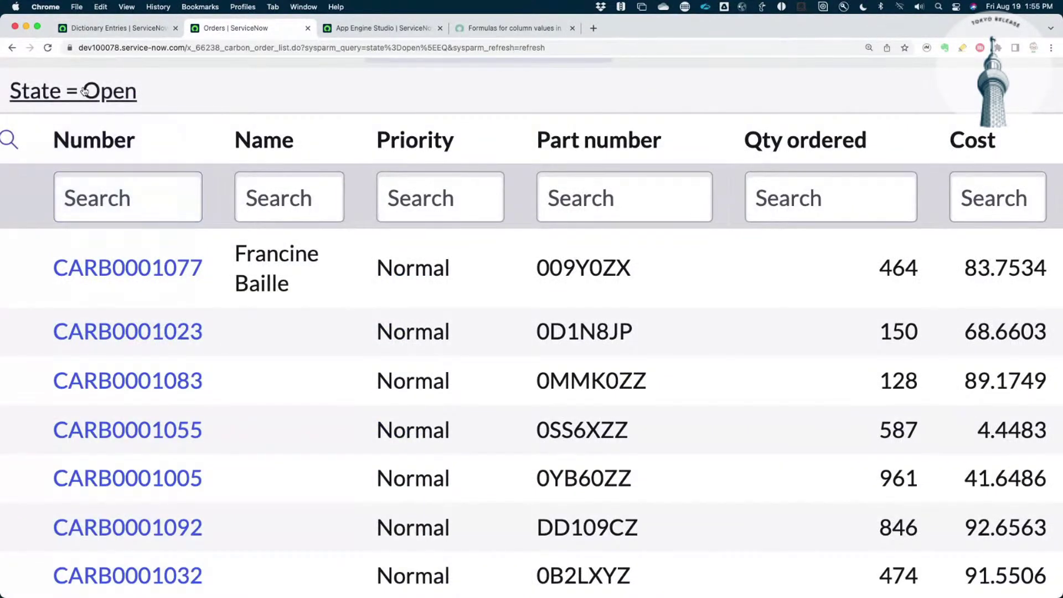
left_click(132, 93)
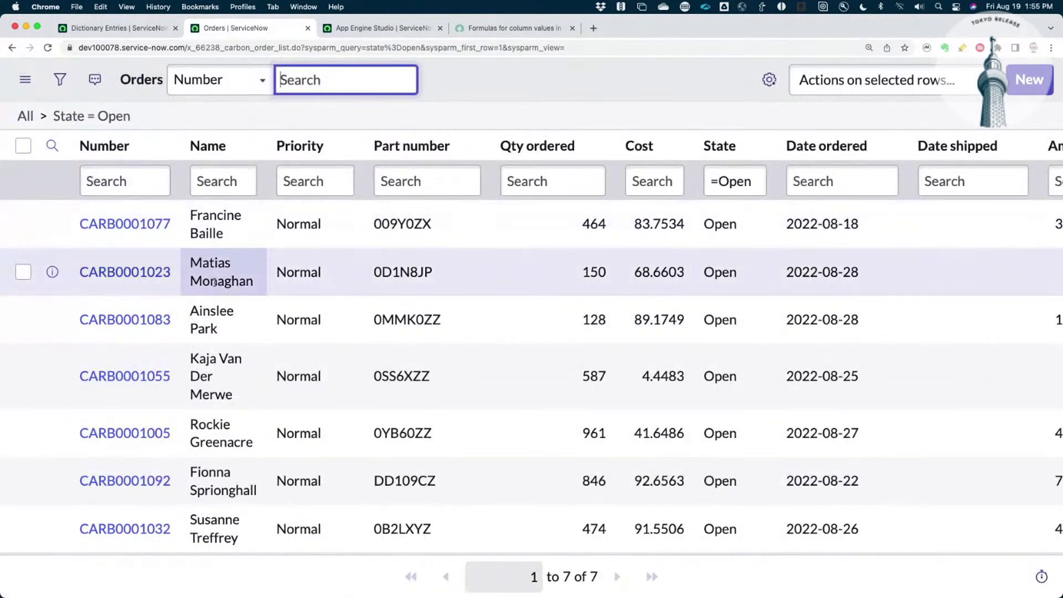
left_click(221, 180)
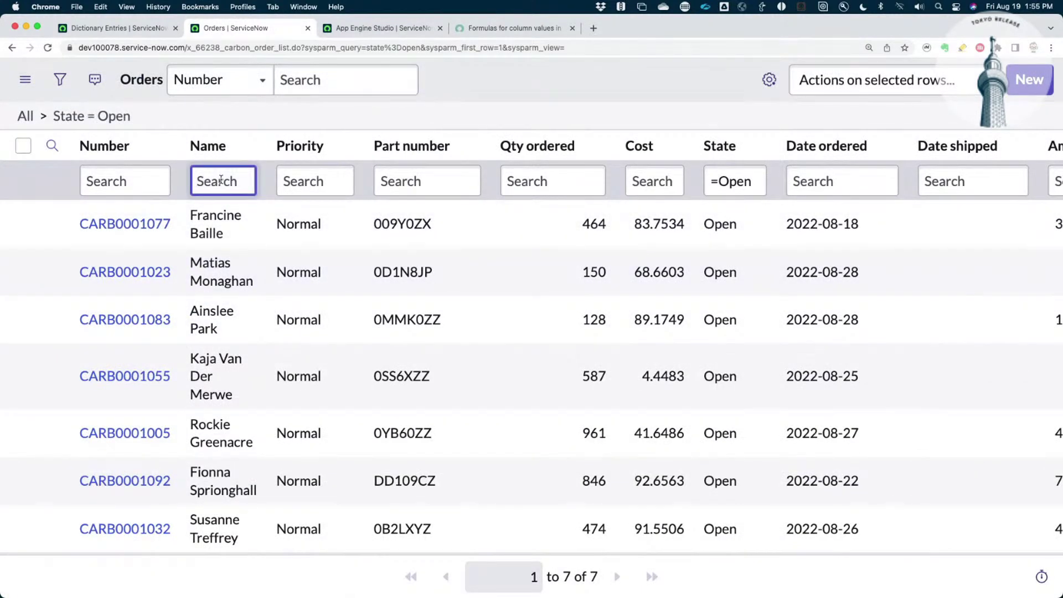
type("*park")
key("Return")
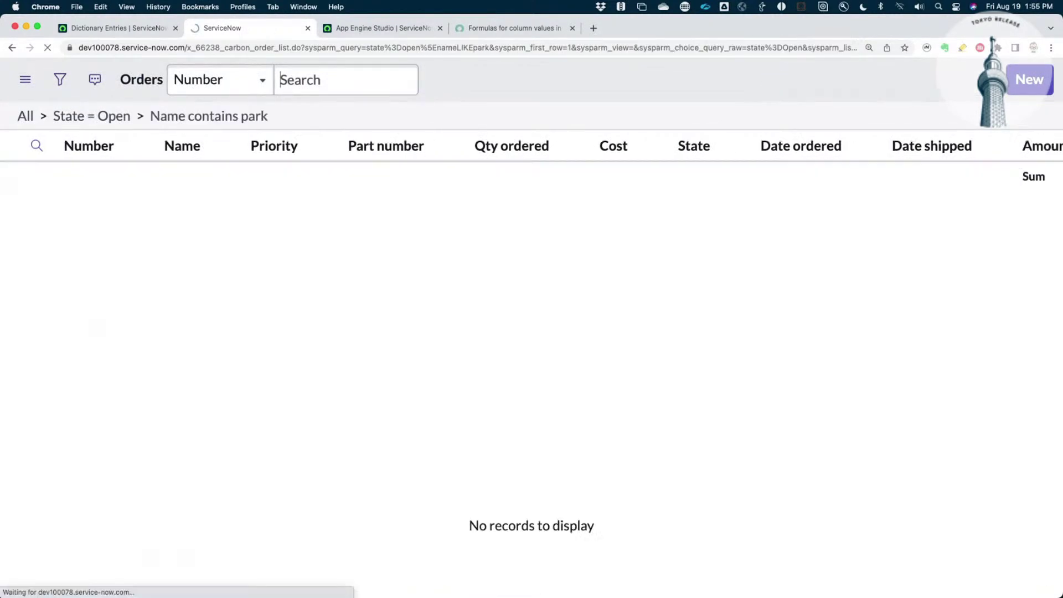
type("j")
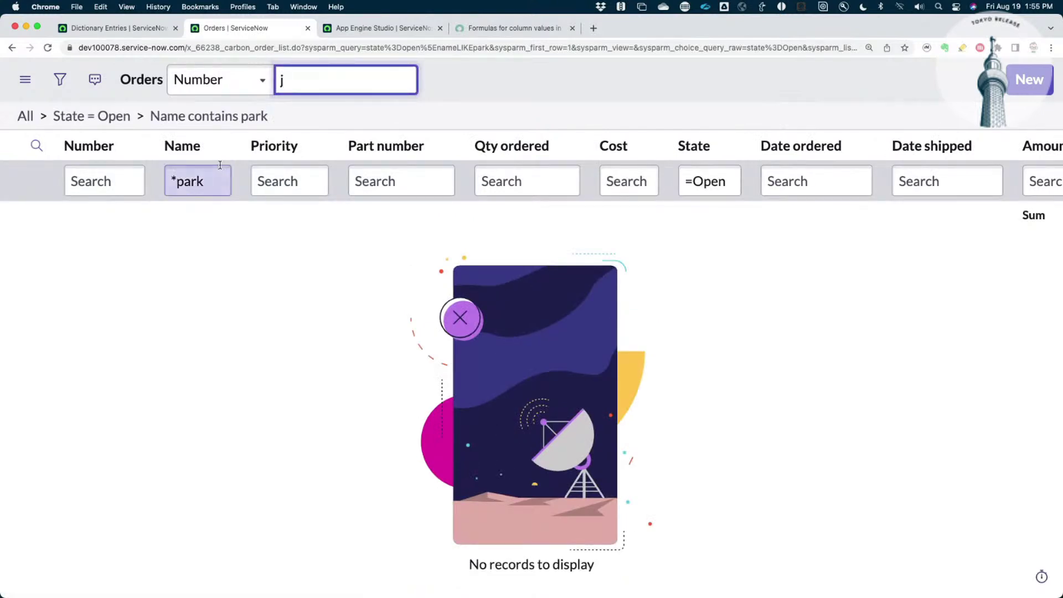
key("BackSpace")
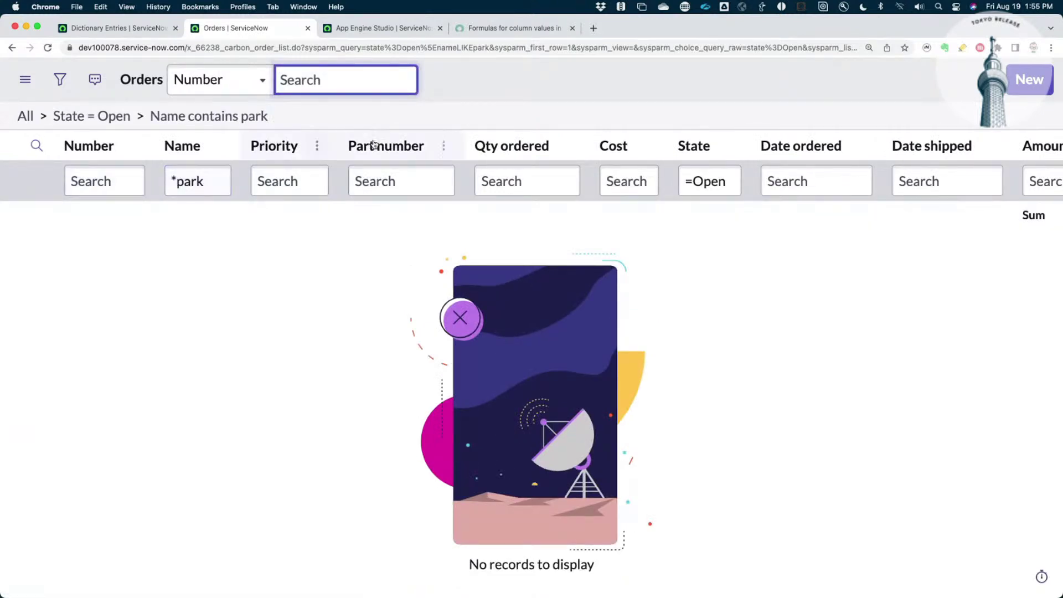
left_click(381, 120)
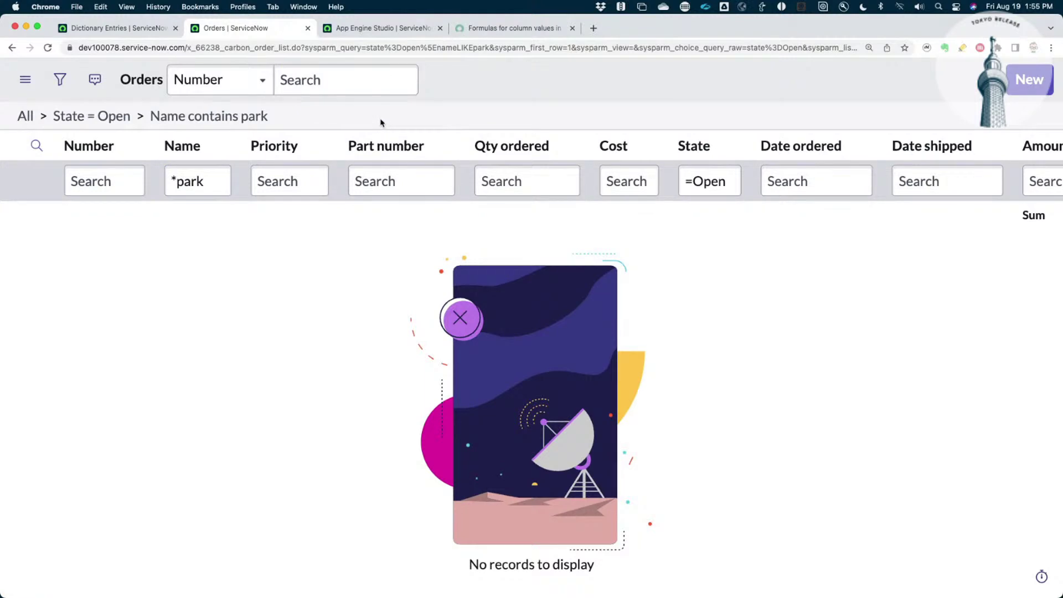
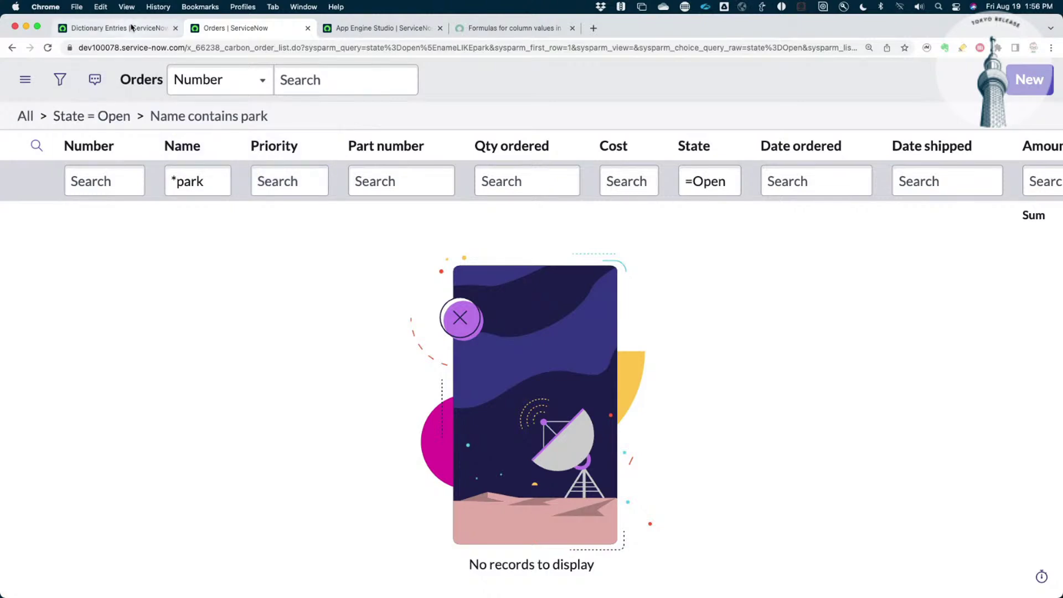
Clear the order filters to list all 100 orders and scan the Amount column
left_click(26, 116)
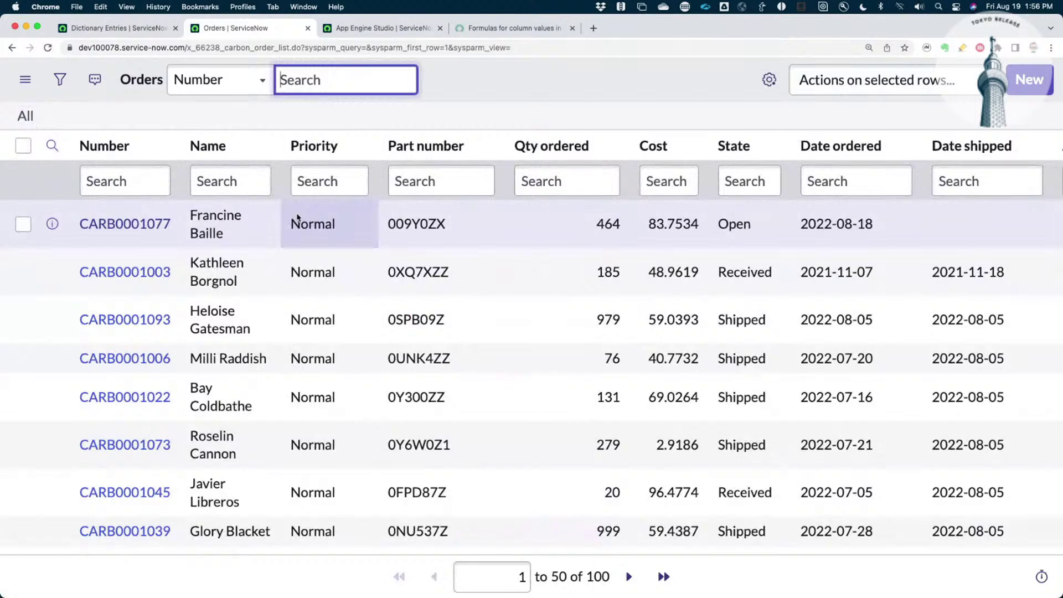
scroll(724, 246, "right", 3)
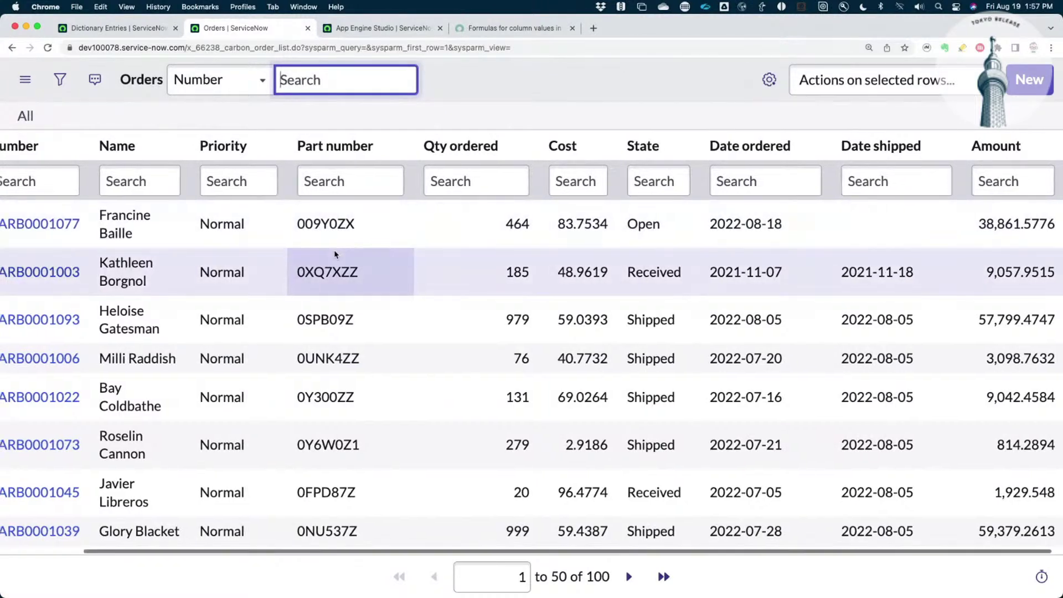
scroll(334, 250, "left", 3)
Confirm the Priority cell can't be edited inline, then open order CARB0001077
left_click(322, 229)
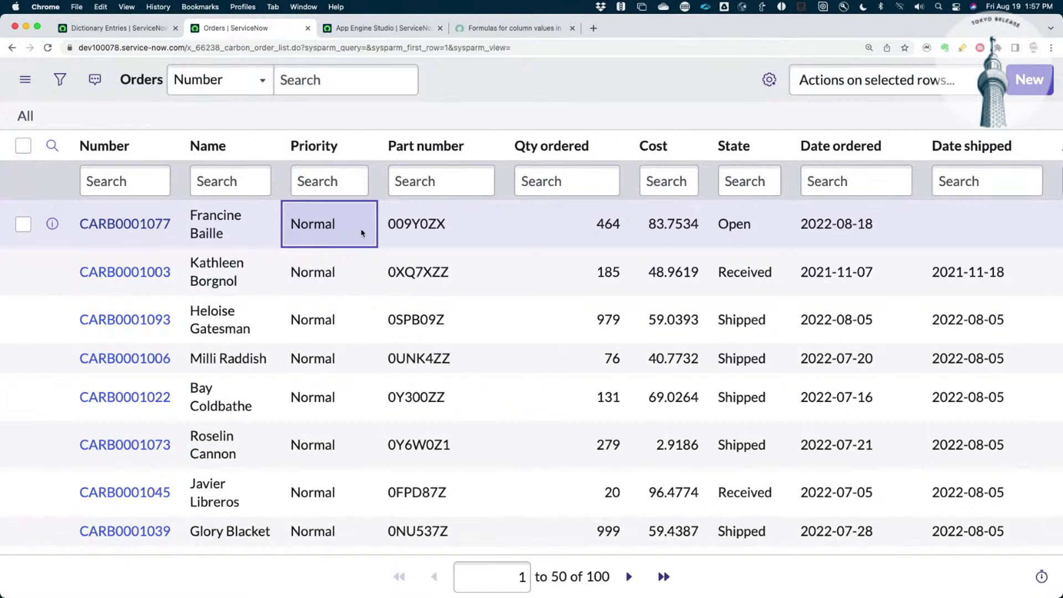
double_click(343, 232)
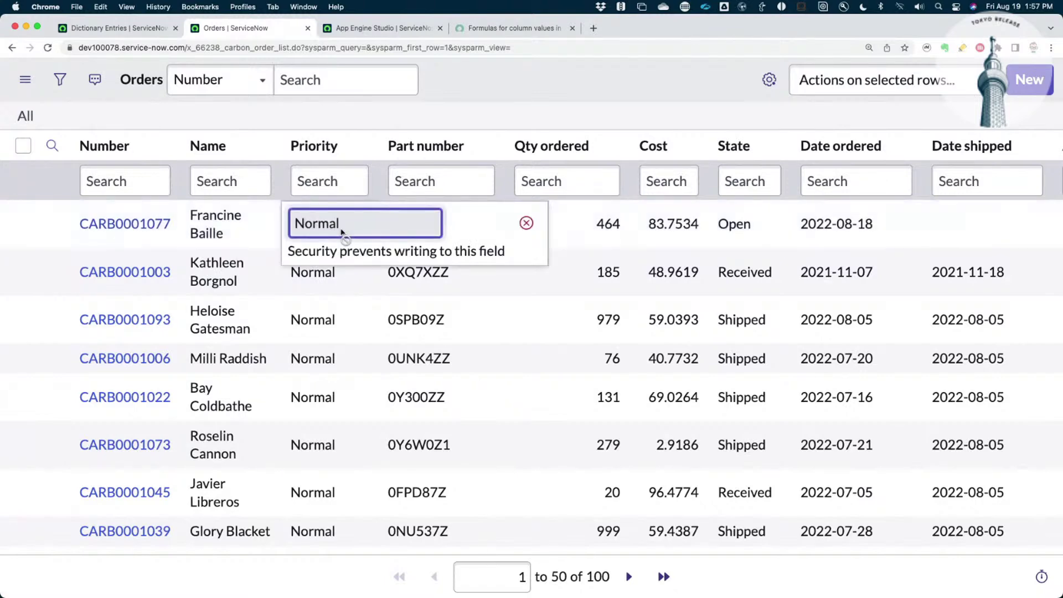
key("Escape")
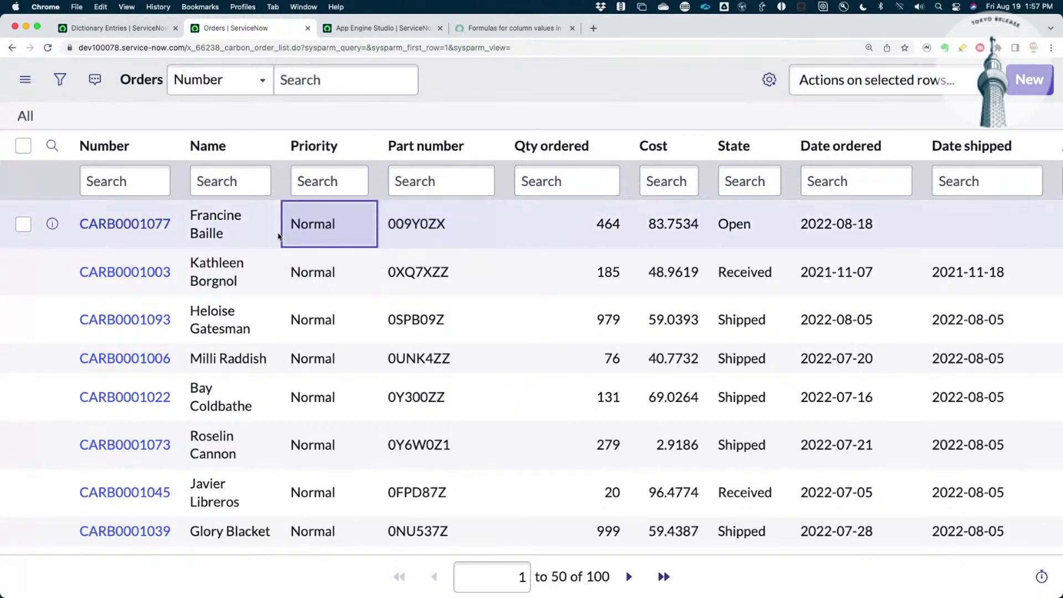
left_click(140, 229)
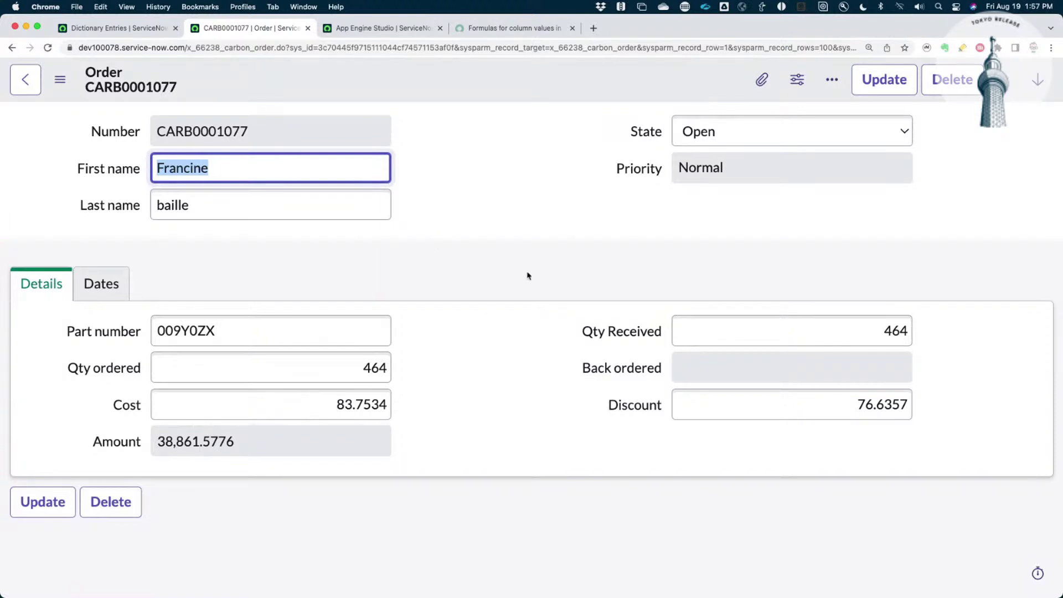
Confirm the order's Priority and Amount are read-only, then view the Order table's fields in App Engine Studio
left_click(645, 172)
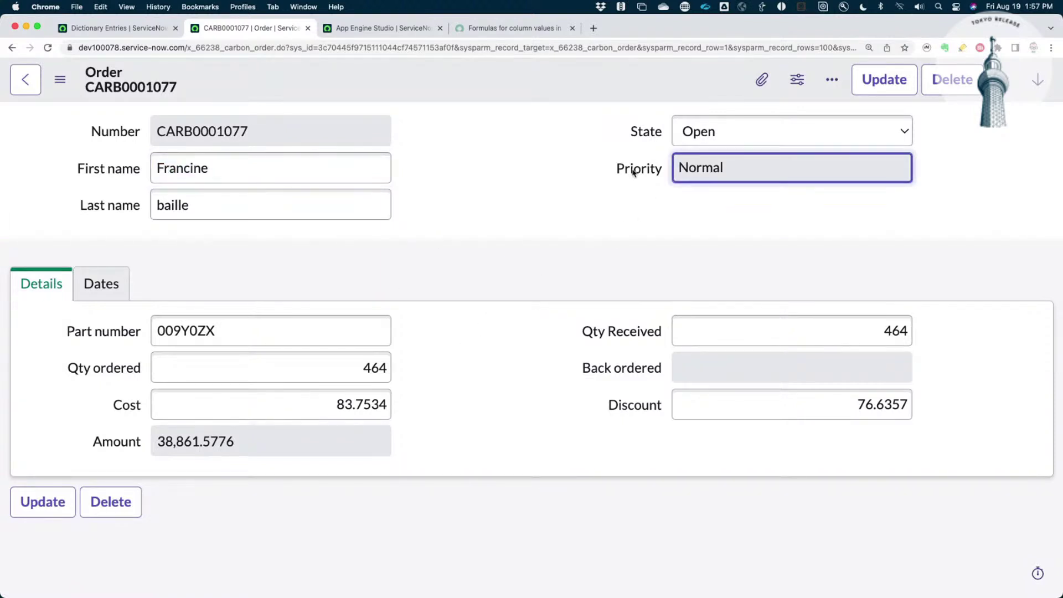
left_click(250, 445)
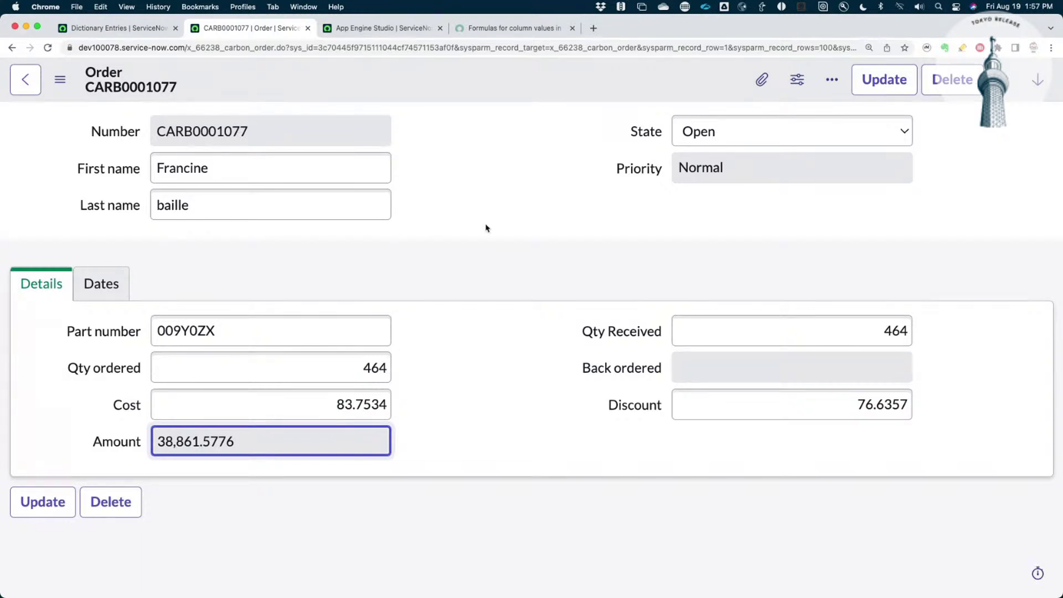
left_click(507, 85)
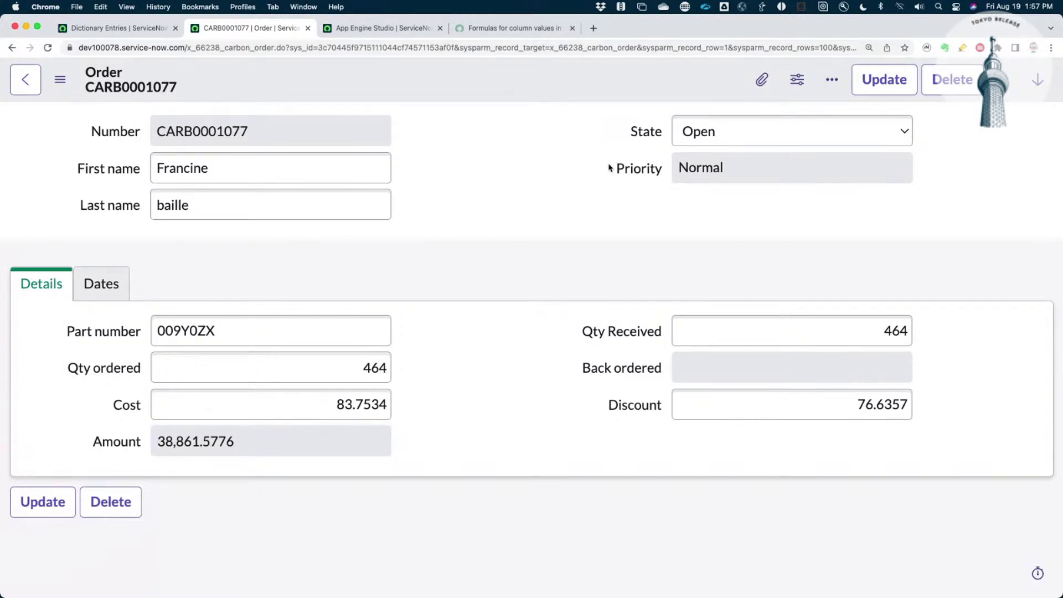
left_click(378, 28)
scroll(190, 415, "down", 6)
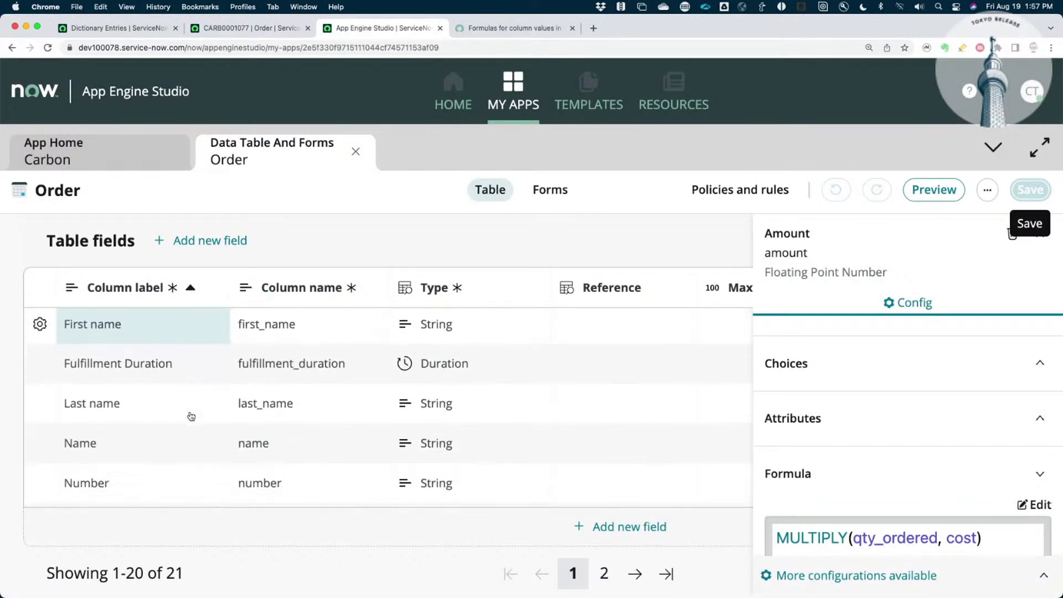
Give Priority the formula IF(amount > 30000, "High", "Normal") and submit it
scroll(190, 415, "down", 3)
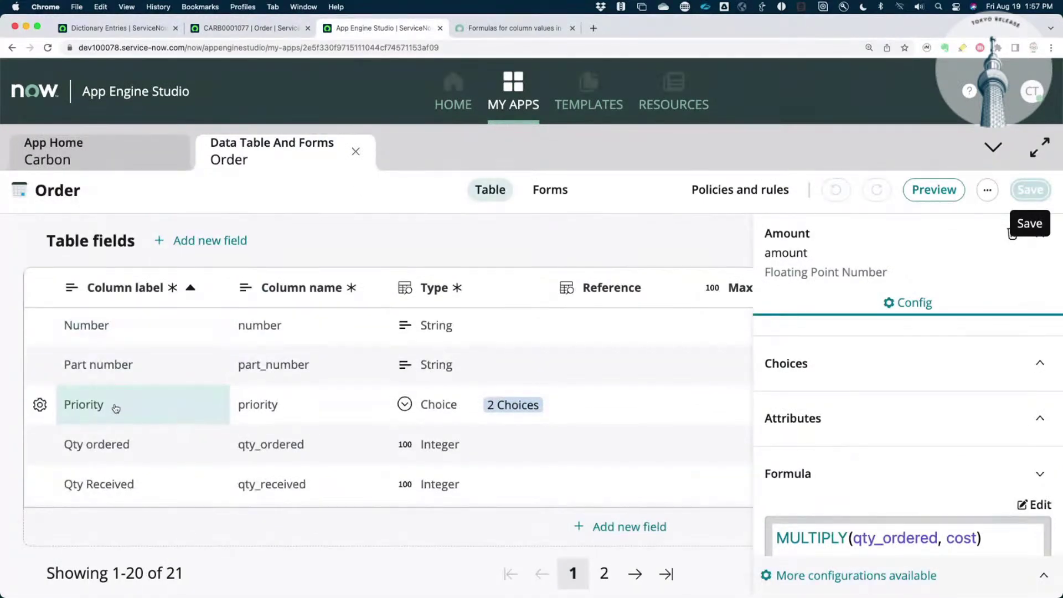
left_click(115, 408)
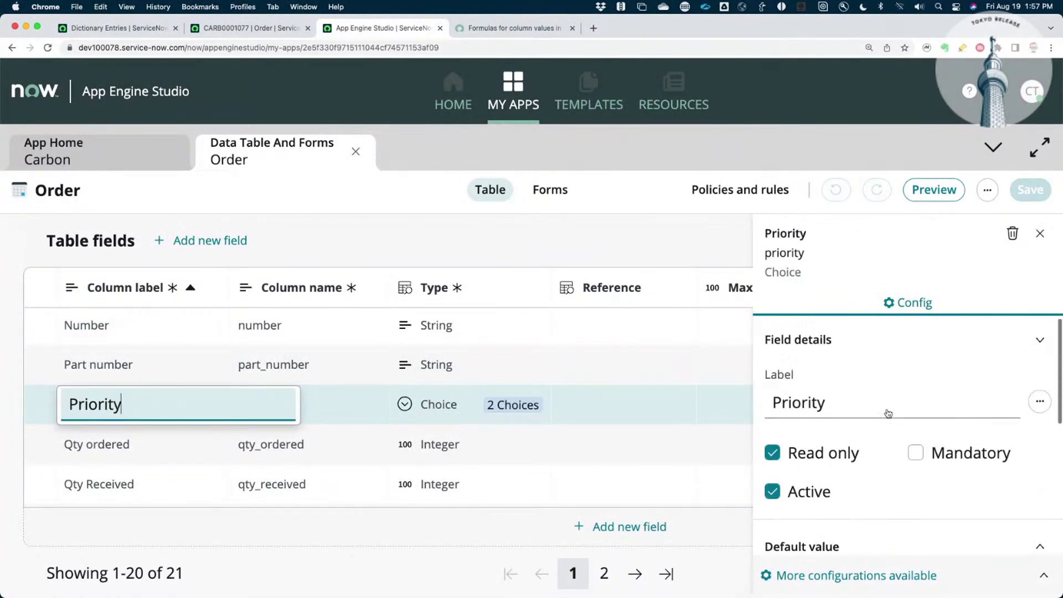
scroll(865, 486, "down", 5)
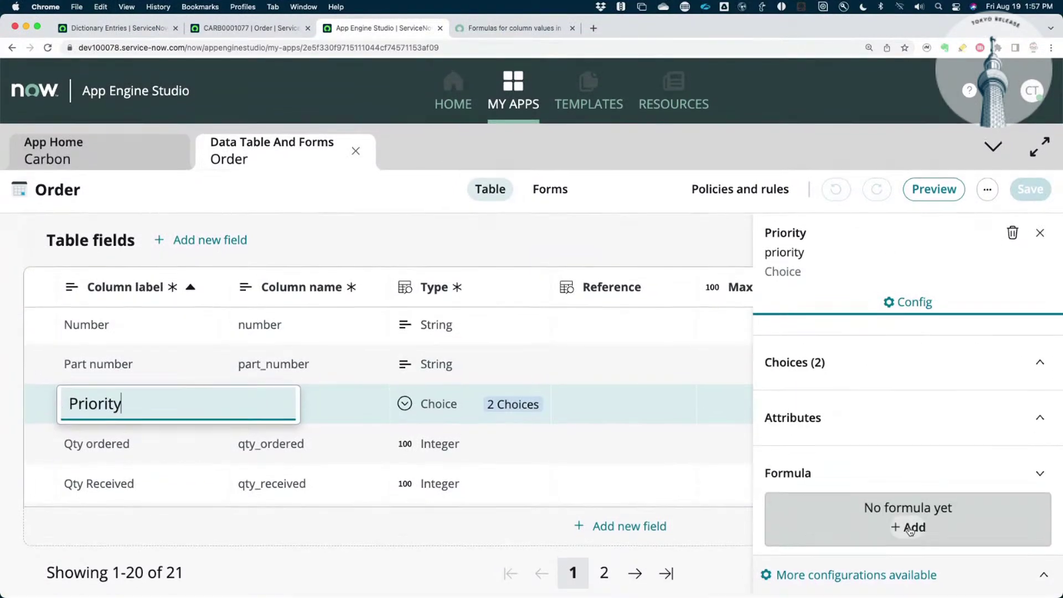
left_click(910, 526)
left_click(548, 363)
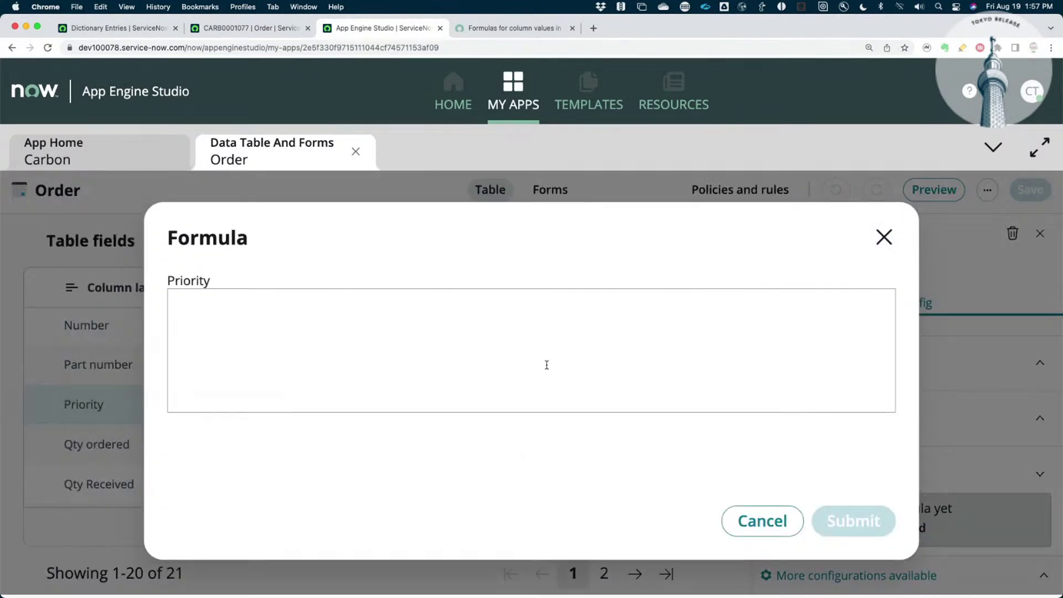
type("if")
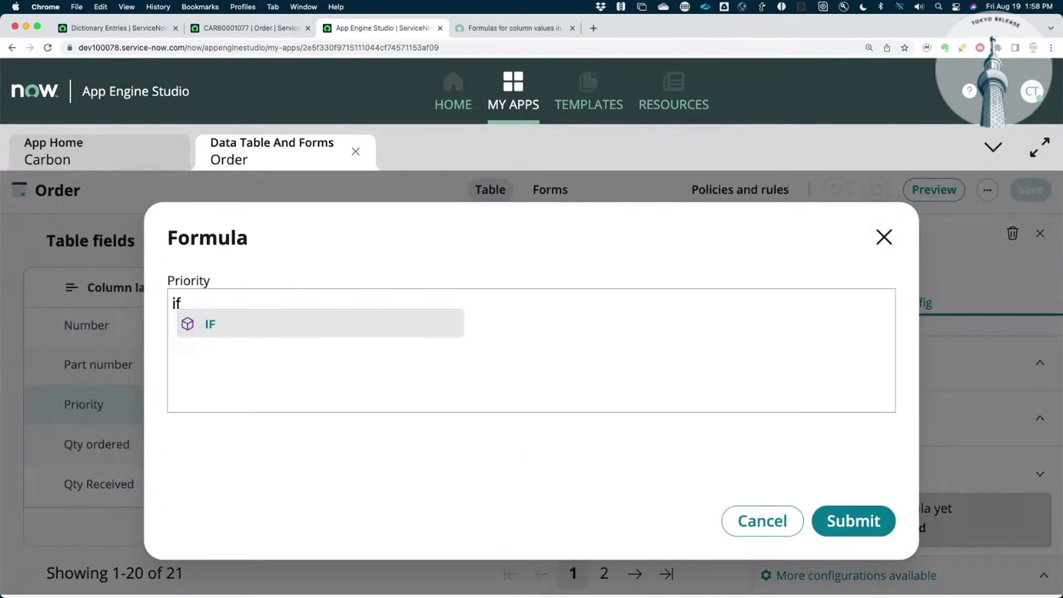
key("Return")
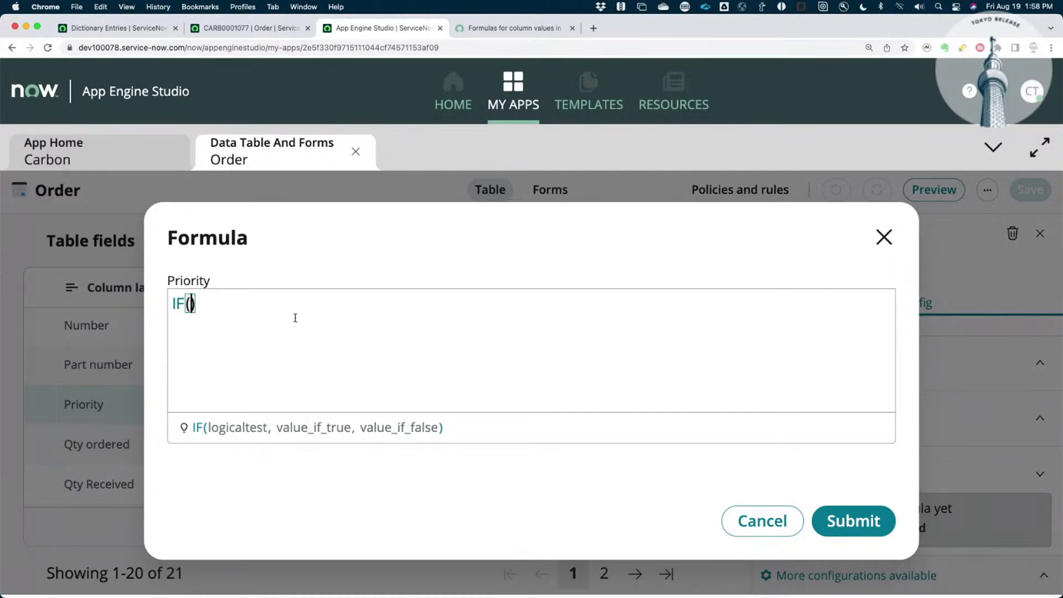
type("amount > 30000")
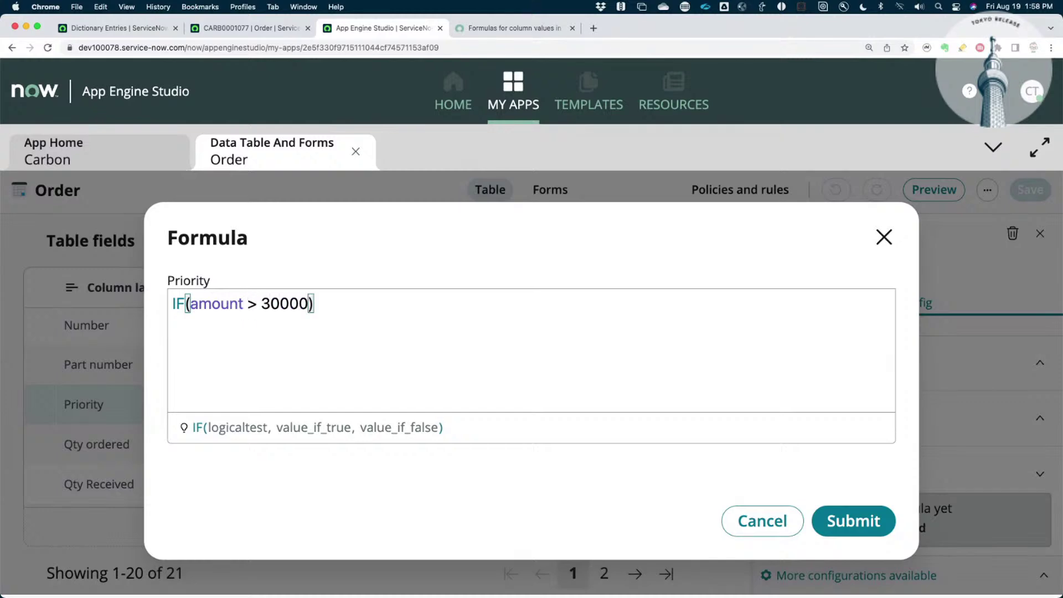
type(", \"High\", \"Normal")
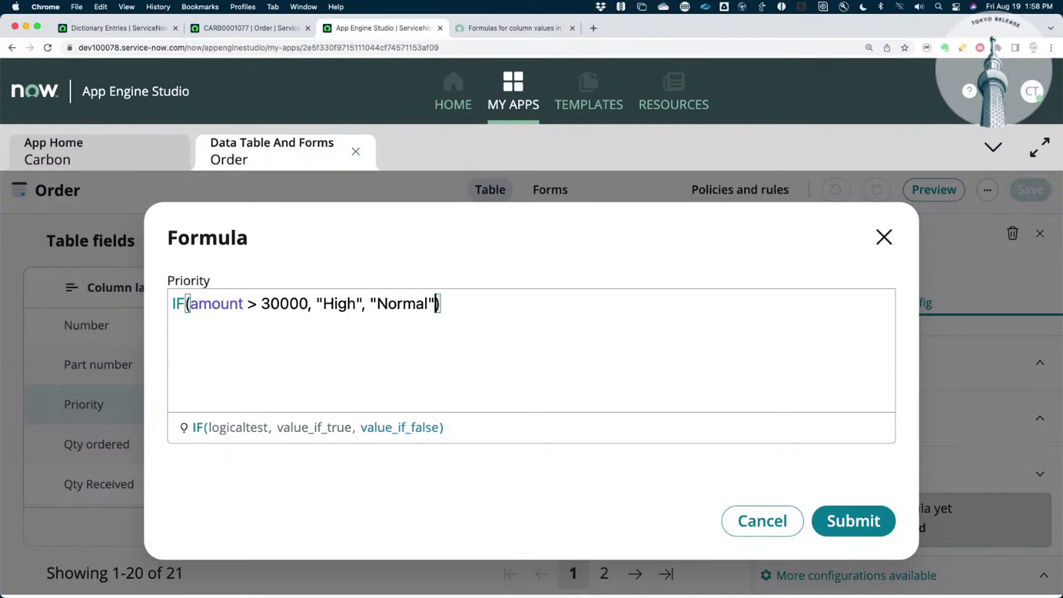
left_click(858, 523)
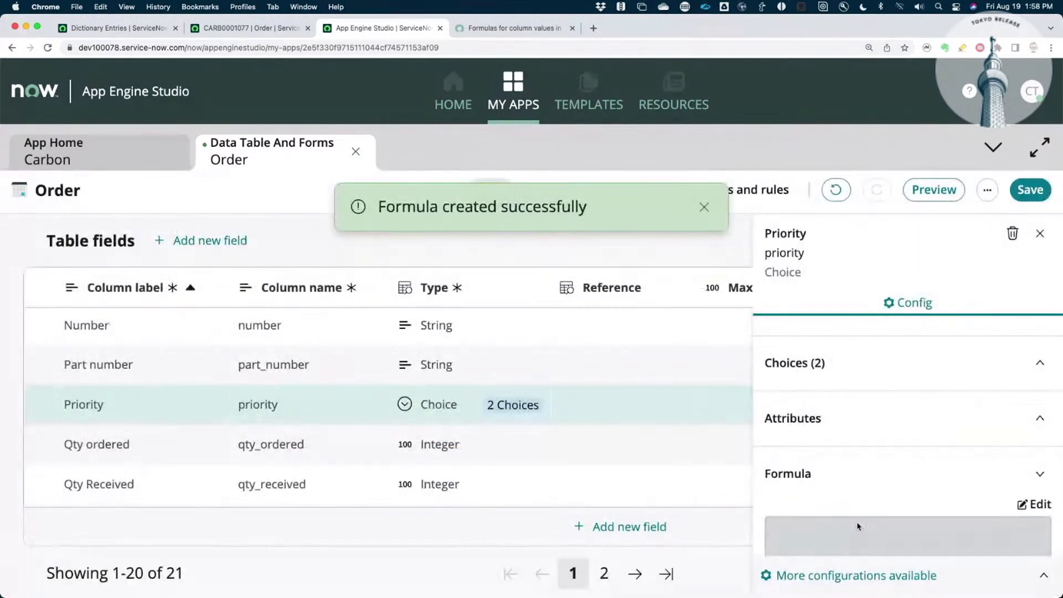
left_click(203, 25)
left_click(25, 79)
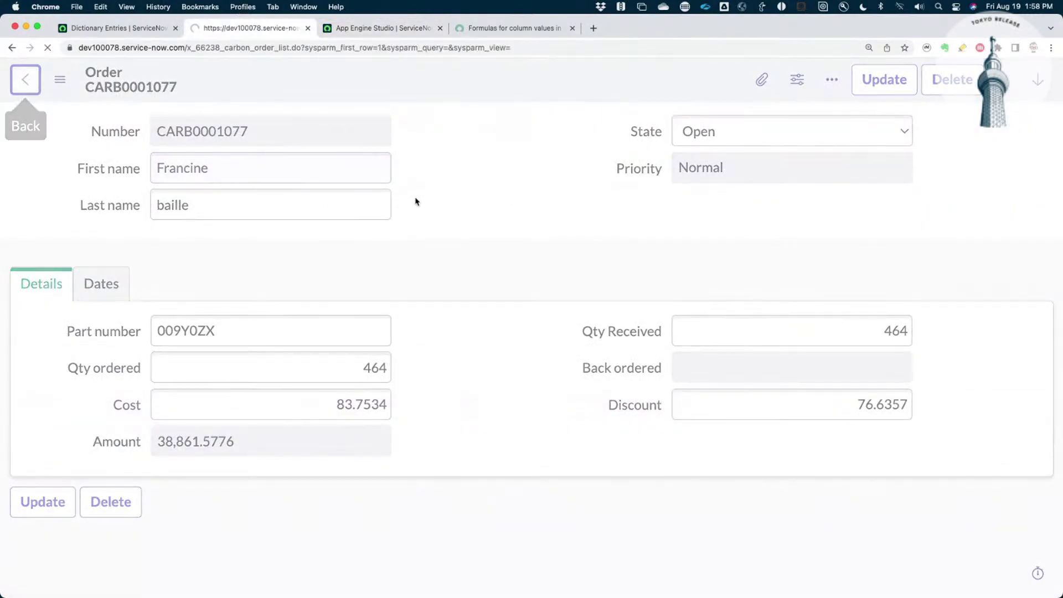
Save the change in App Engine Studio and return to the Orders list
scroll(314, 371, "down", 5)
scroll(314, 368, "up", 6)
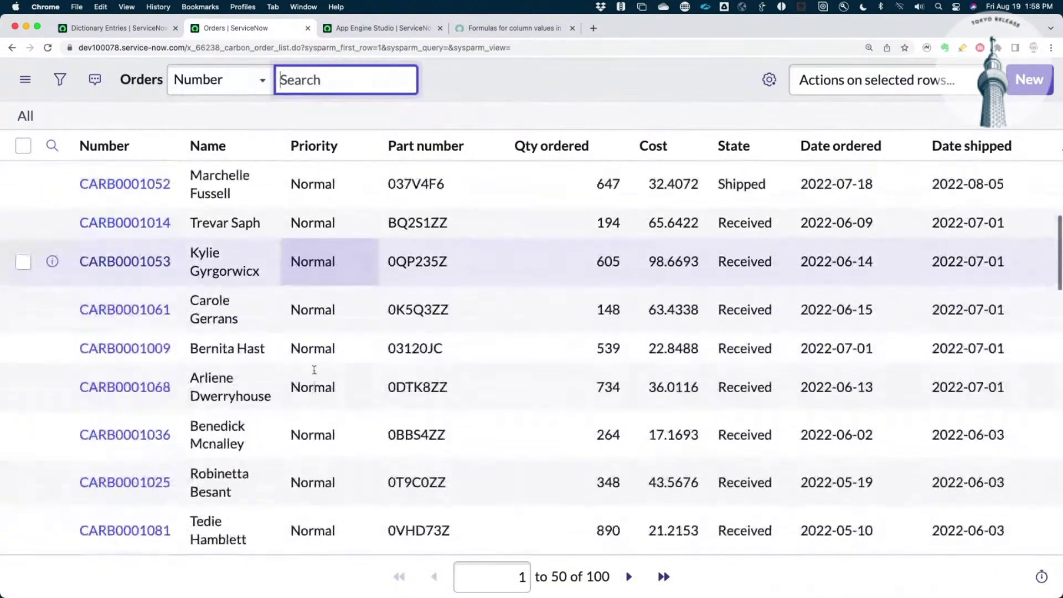
left_click(364, 28)
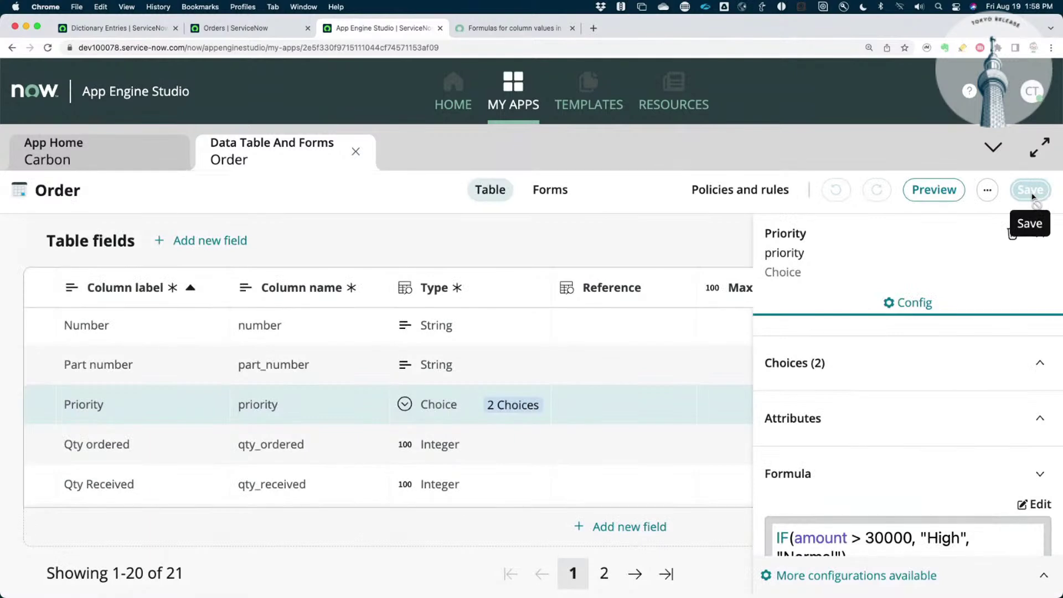
left_click(248, 27)
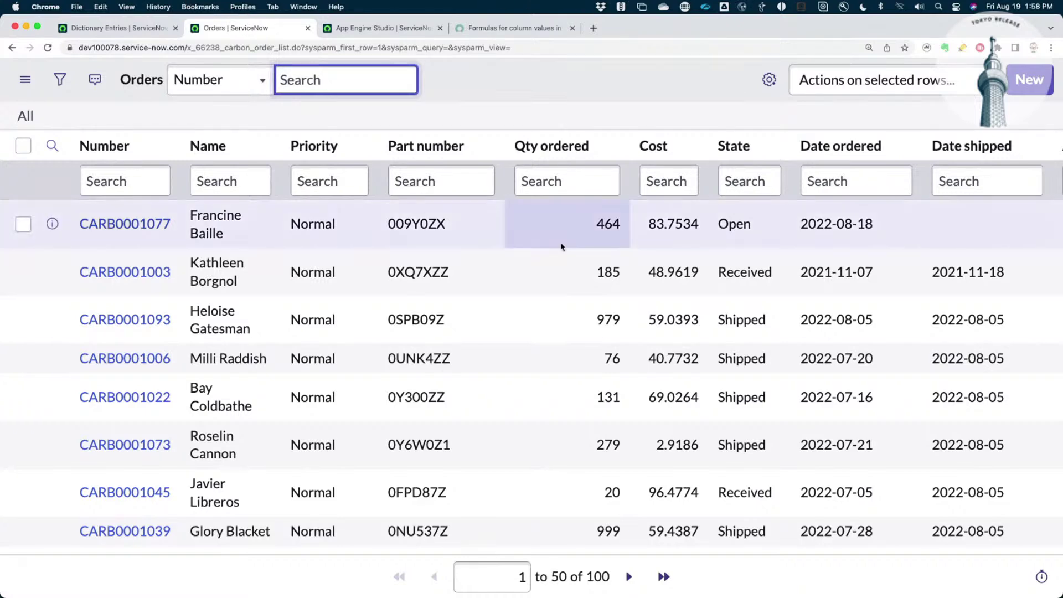
scroll(595, 264, "right", 3)
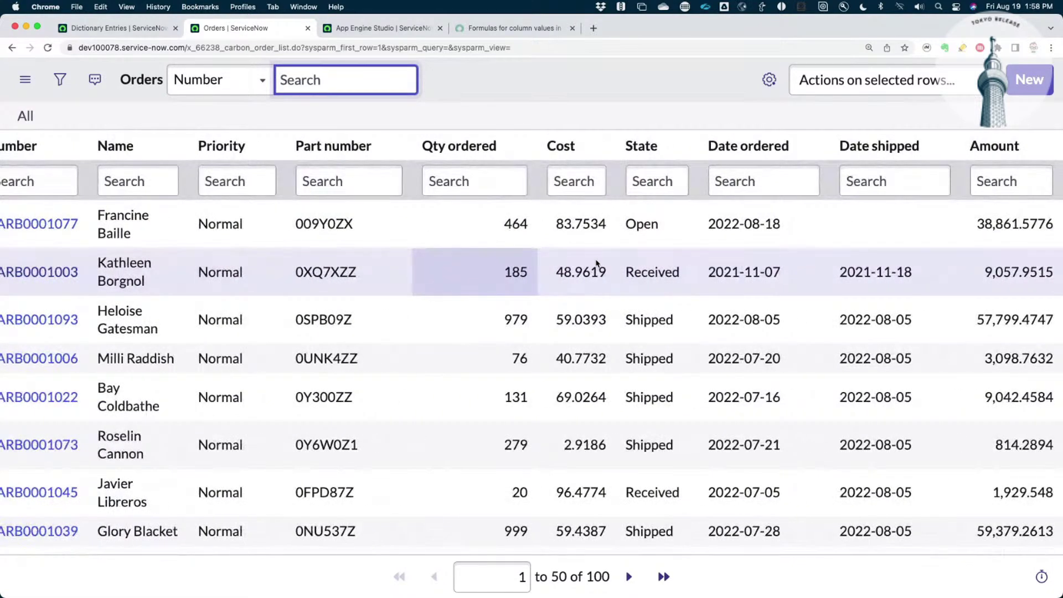
scroll(398, 294, "left", 3)
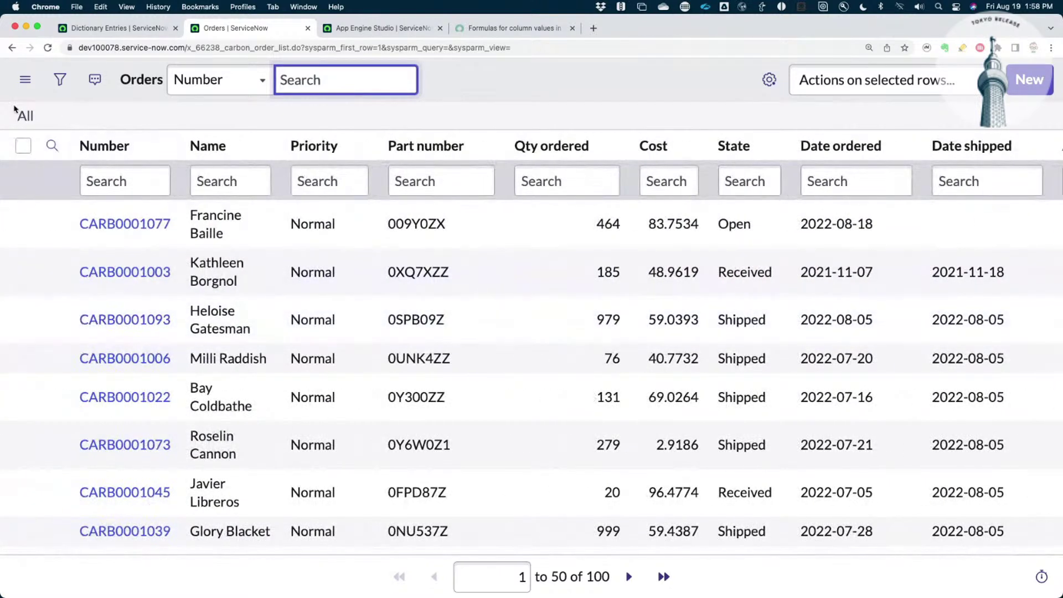
Reload the Orders list so orders above 30000 show High priority, then open Personalize List Columns
key("Tab")
key("Return")
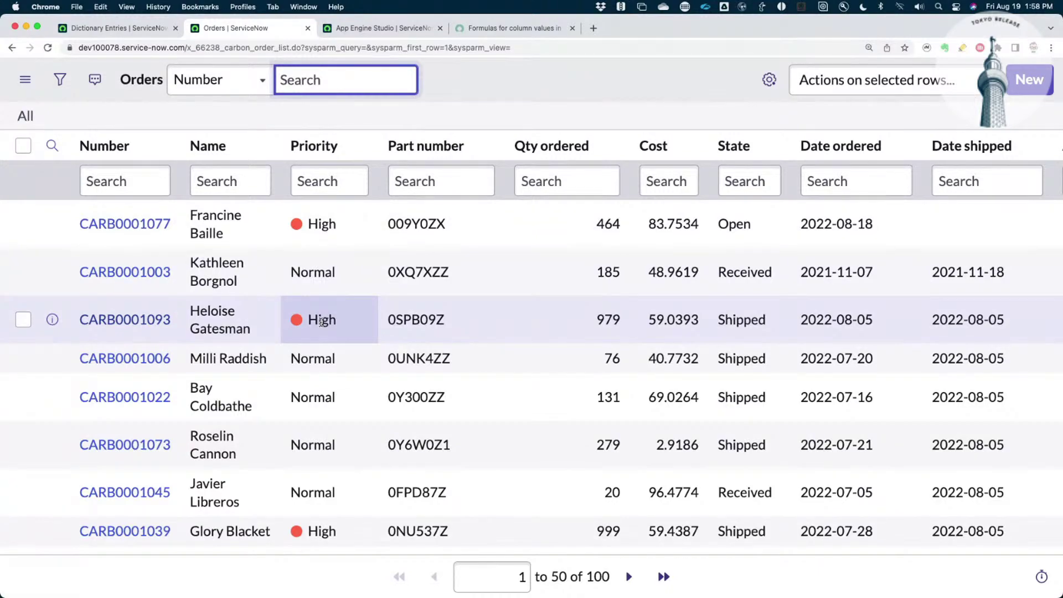
scroll(348, 323, "down", 5)
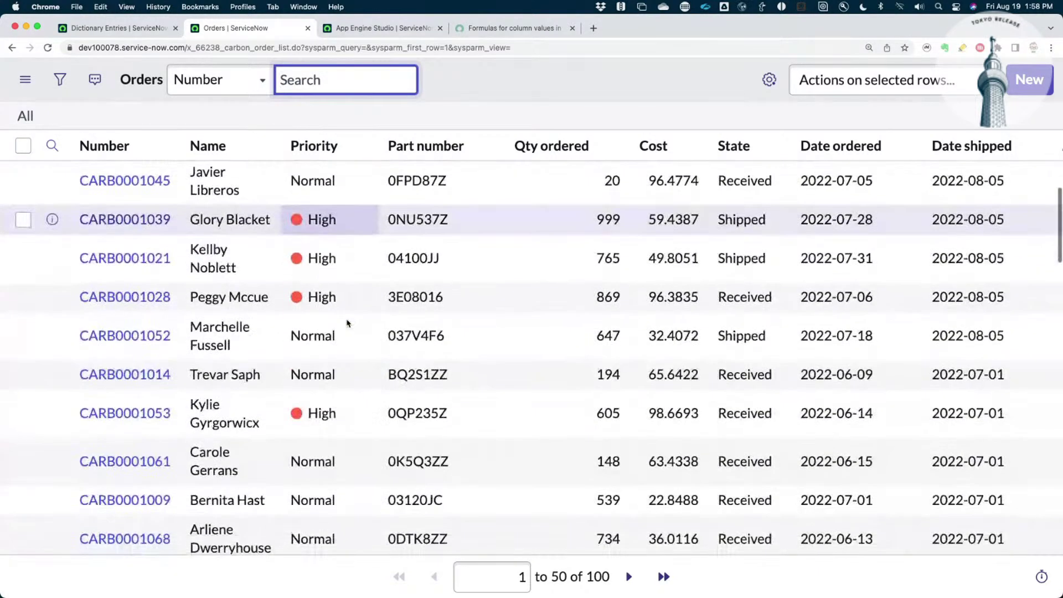
scroll(347, 322, "up", 1)
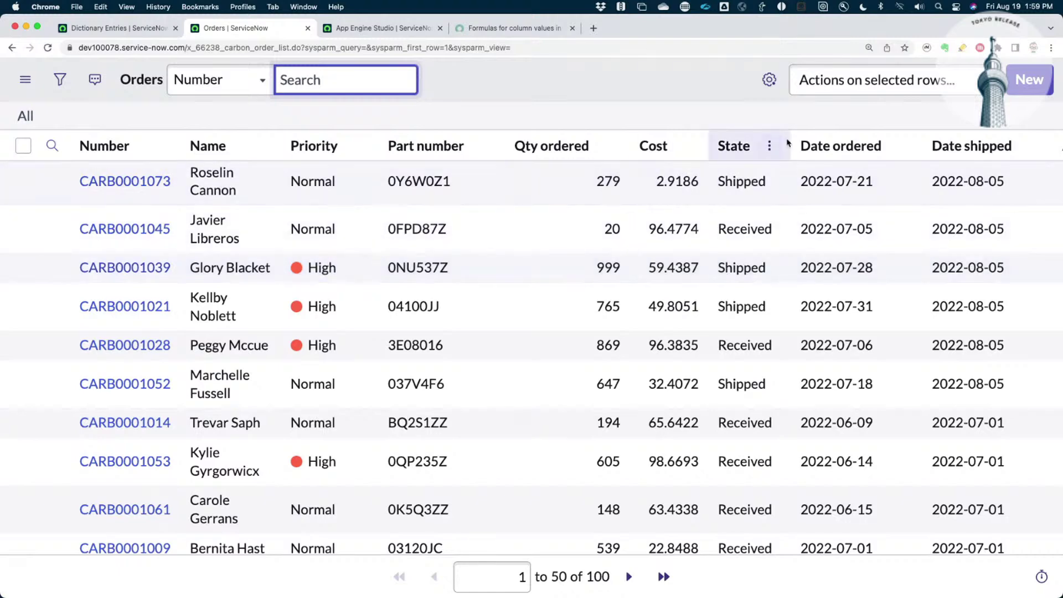
left_click(769, 80)
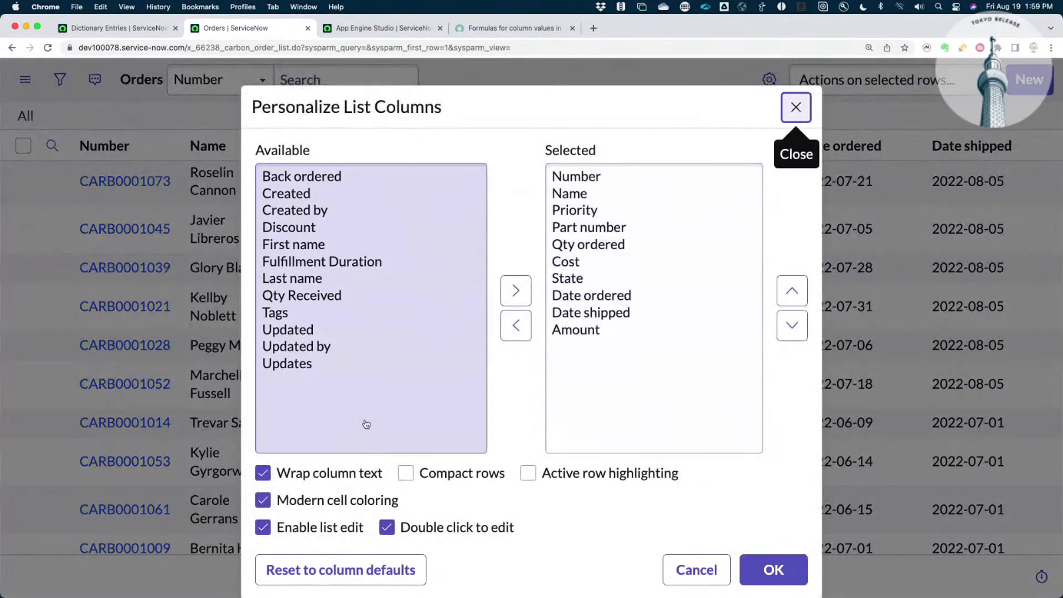
Enable Modern cell coloring in Personalize List Columns so High priorities show a small red dot
left_click(263, 500)
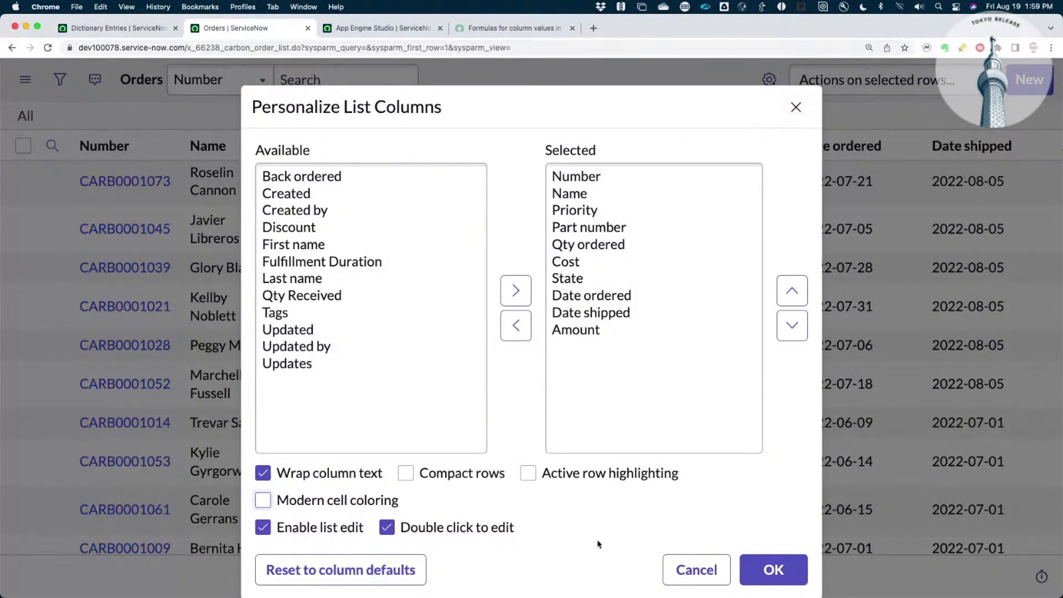
left_click(774, 570)
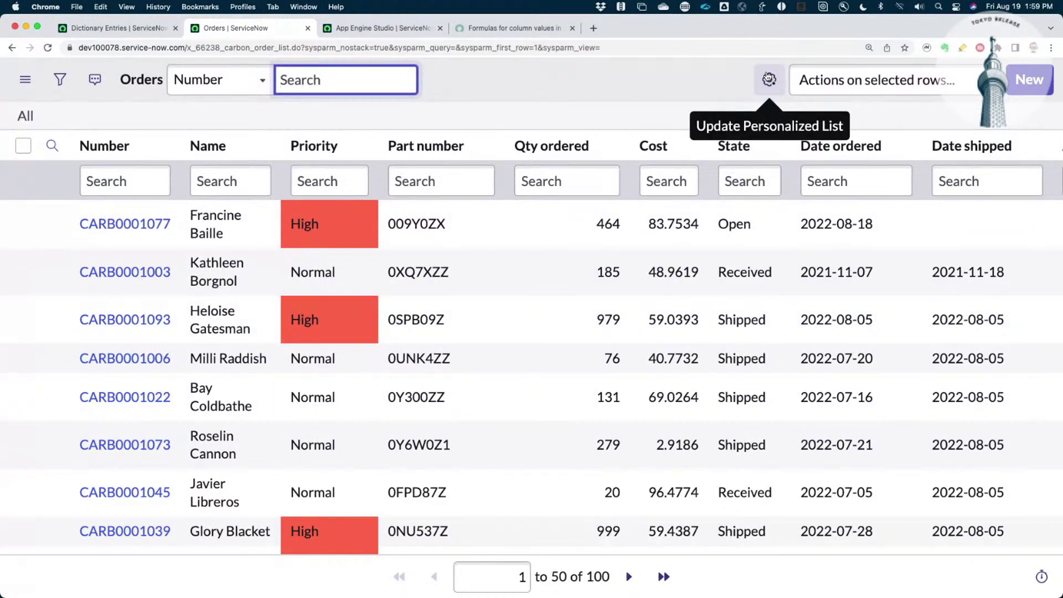
left_click(768, 79)
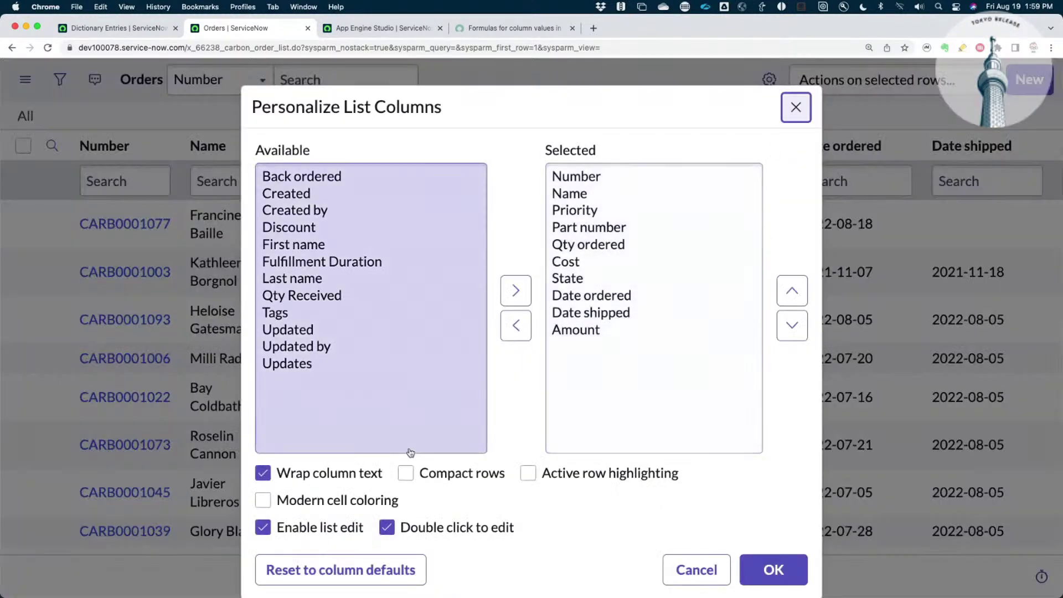
left_click(263, 500)
left_click(773, 569)
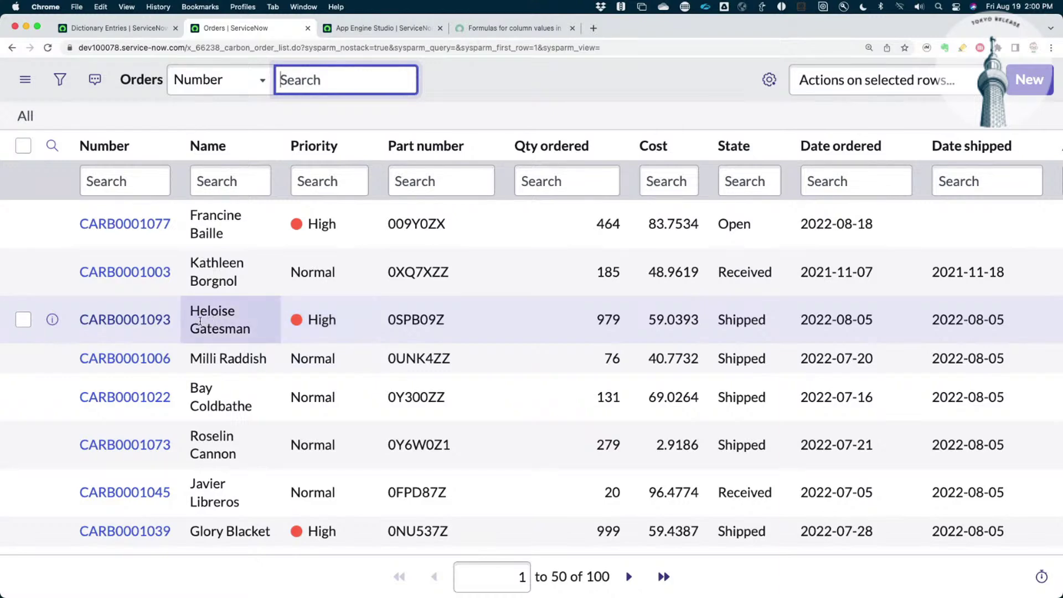
Review the Dates tab of orders CARB0001077 and CARB0001003, then return to App Engine Studio
left_click(114, 227)
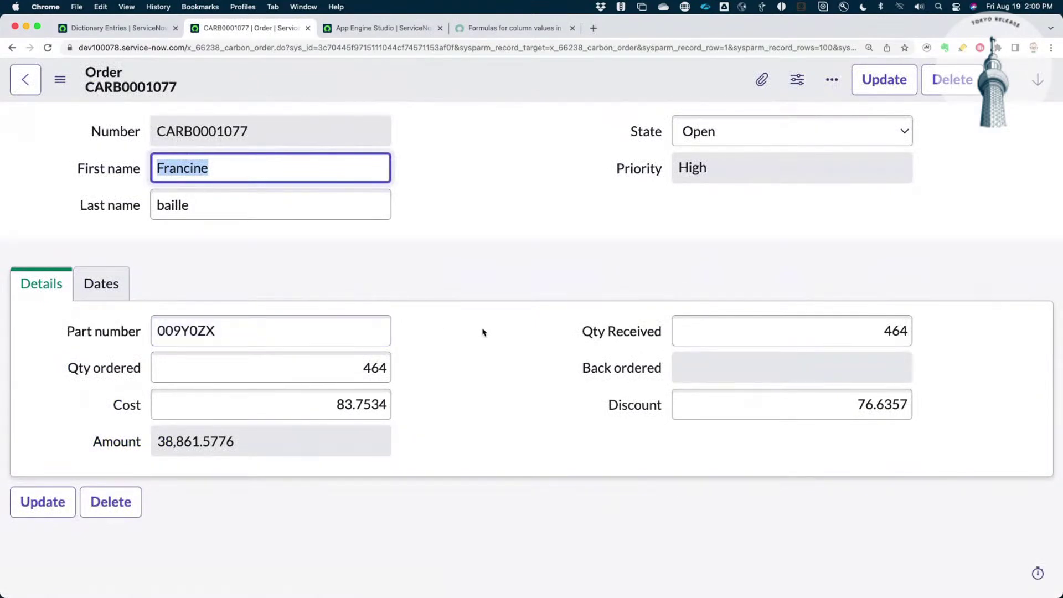
left_click(107, 285)
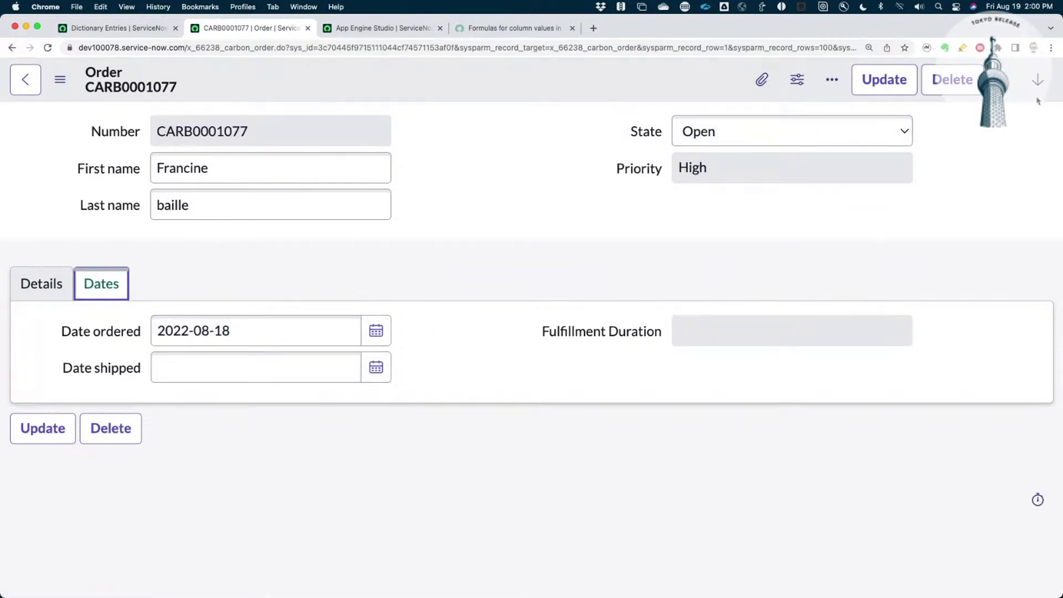
left_click(1037, 80)
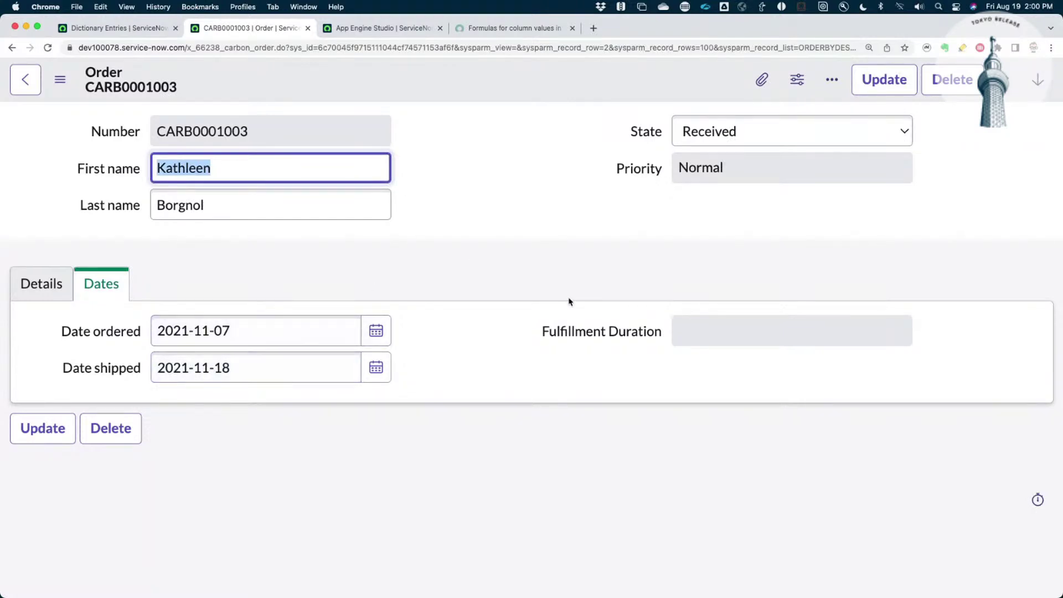
left_click(380, 28)
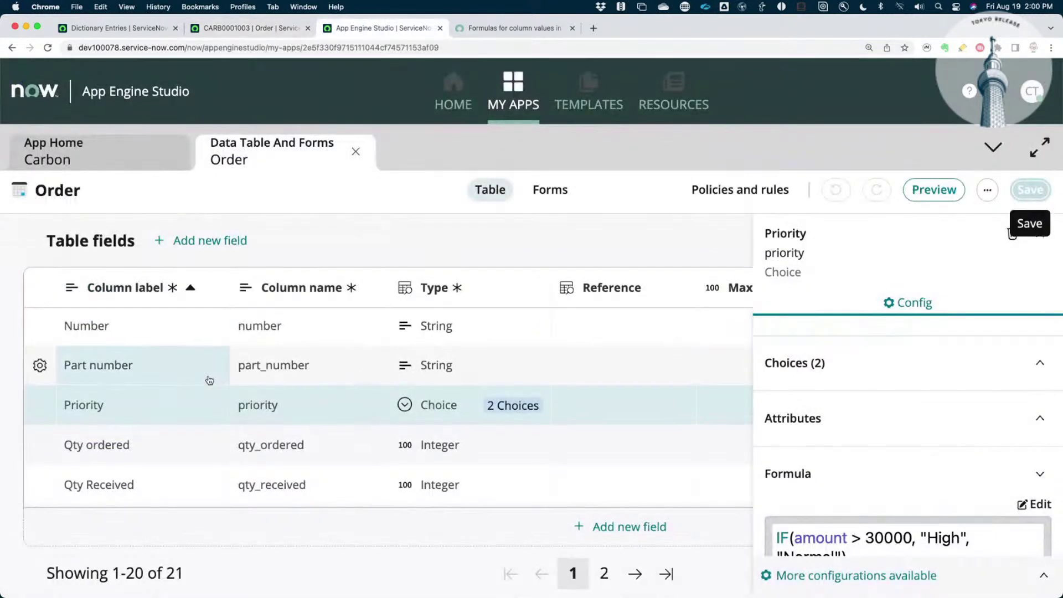
scroll(206, 377, "up", 5)
Add an empty formula to Fulfillment Duration and start a search of the column formula documentation
left_click(176, 411)
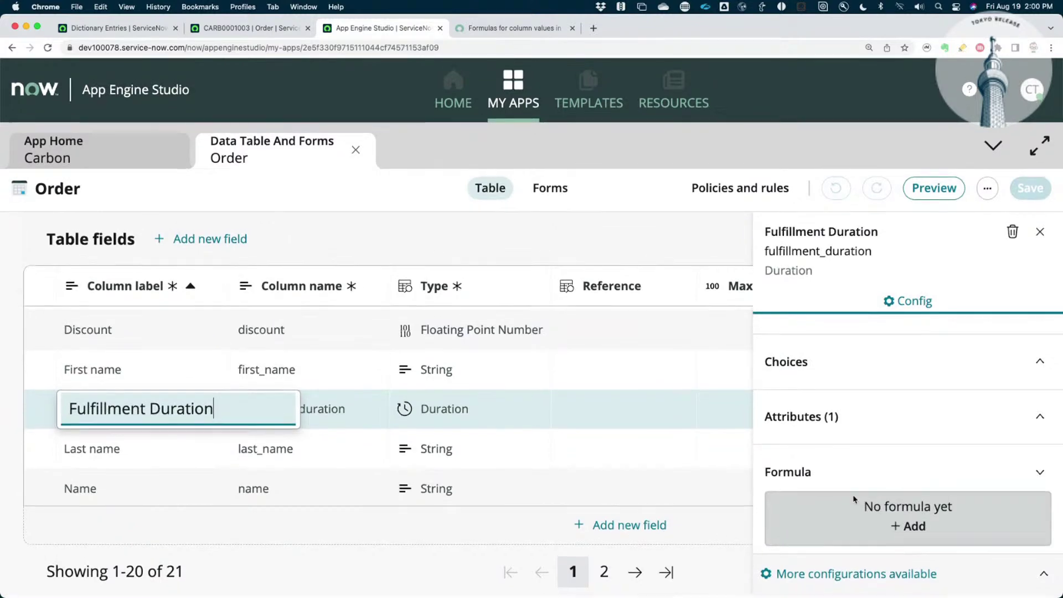
left_click(908, 527)
left_click(368, 329)
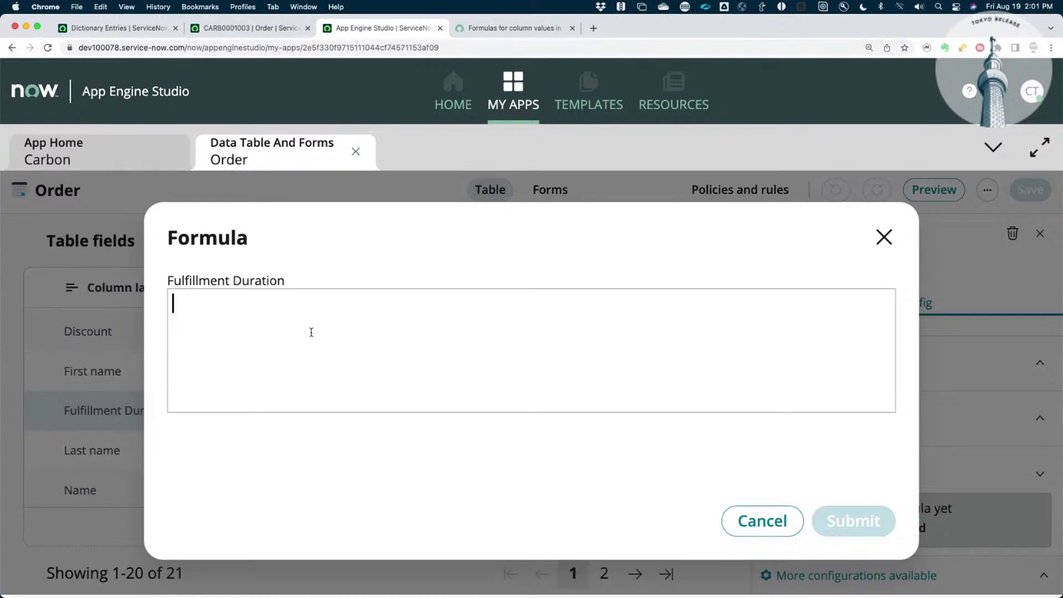
key("ctrl+Tab")
key("super+f")
Search the documentation for 'time' to locate the TIMEDIFF function
type("time")
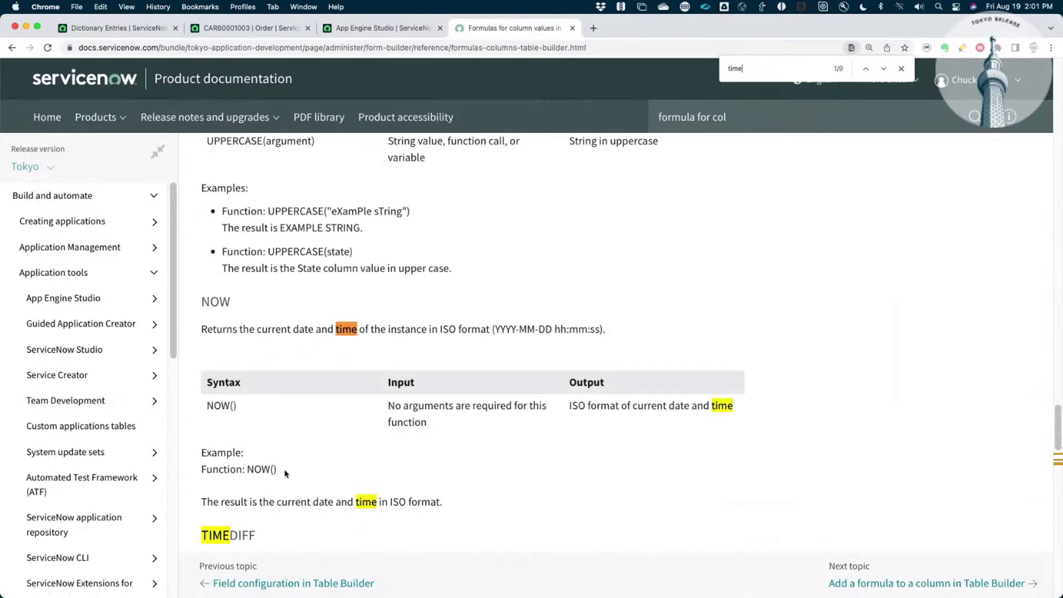
scroll(287, 475, "down", 6)
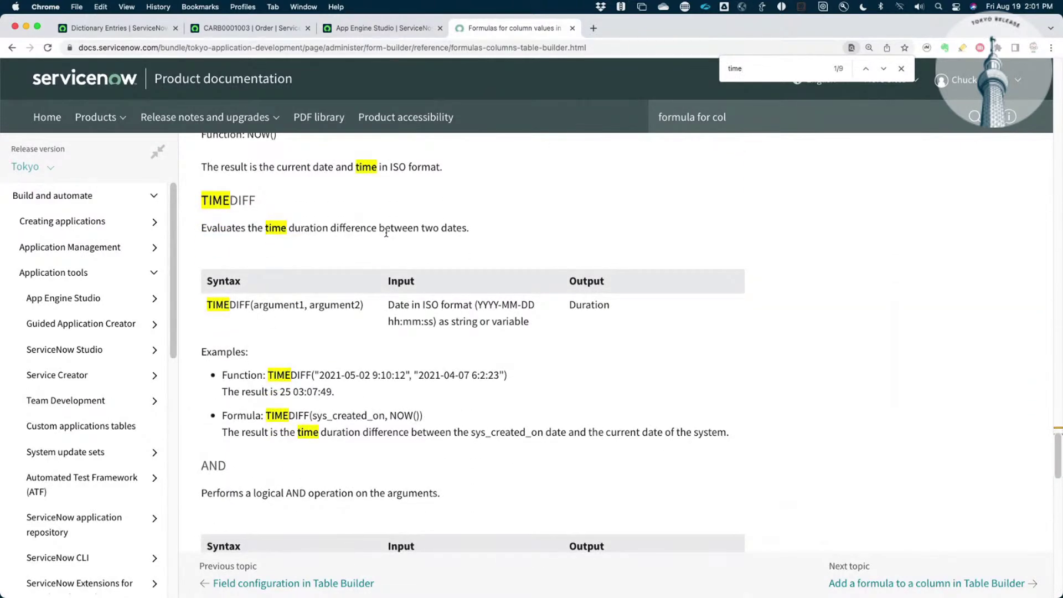
left_click(901, 68)
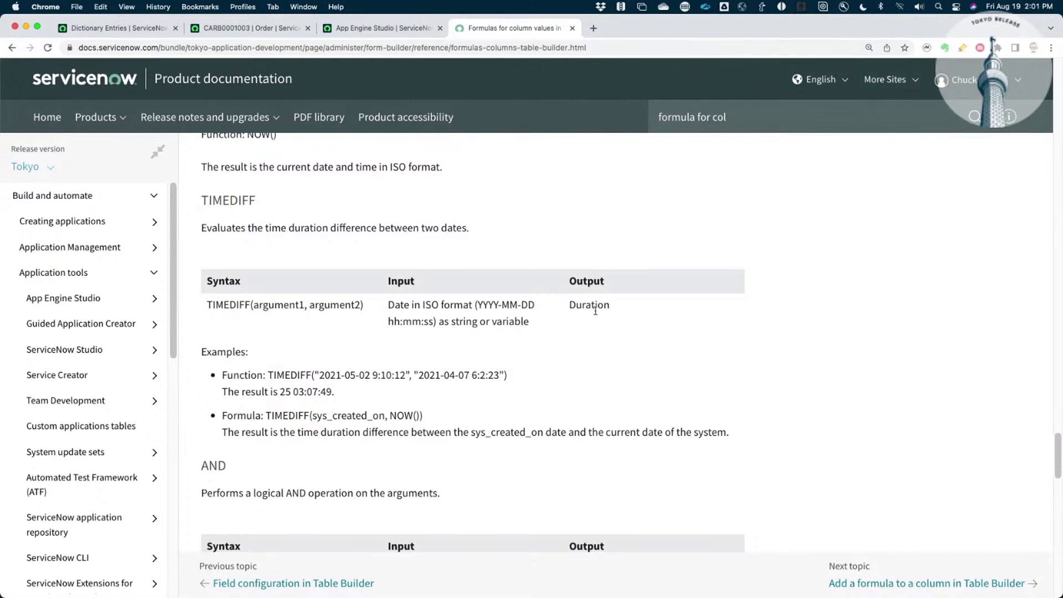
On order CARB0001003, show the fulfillment_duration dictionary details to confirm type glide_duration
left_click(263, 29)
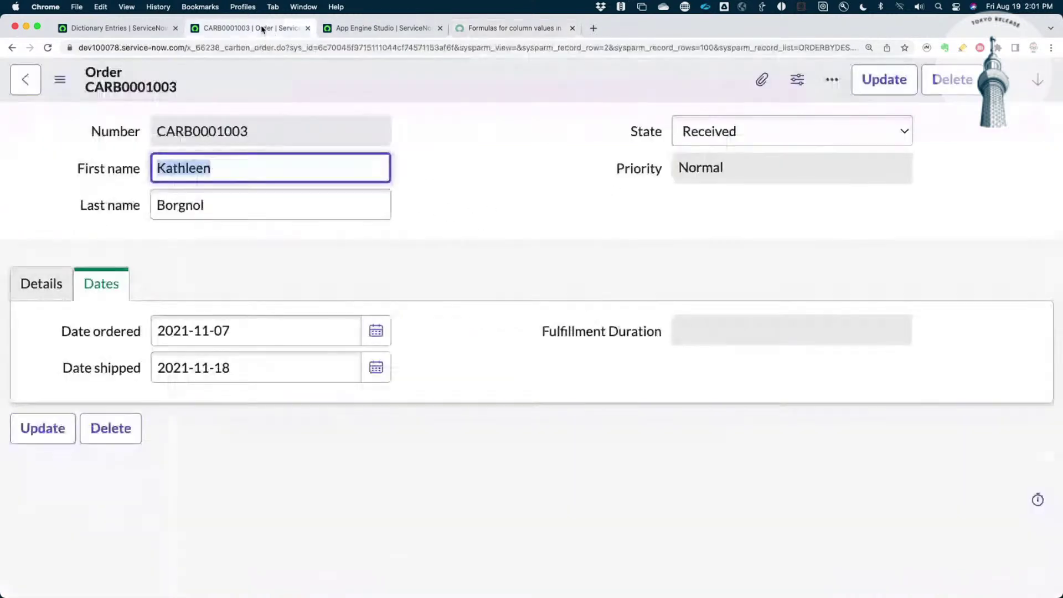
right_click(617, 333)
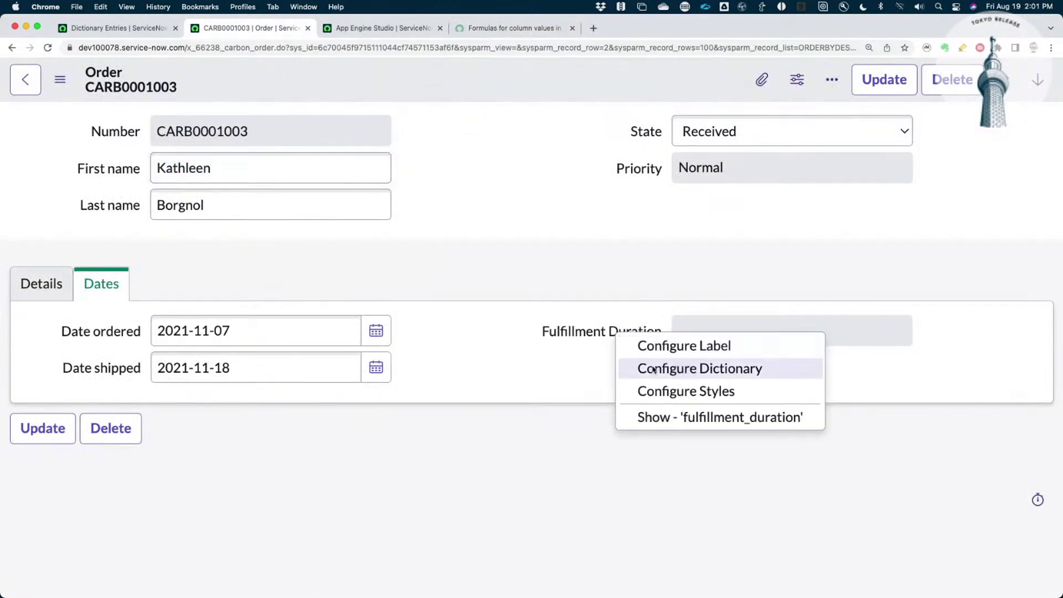
left_click(684, 420)
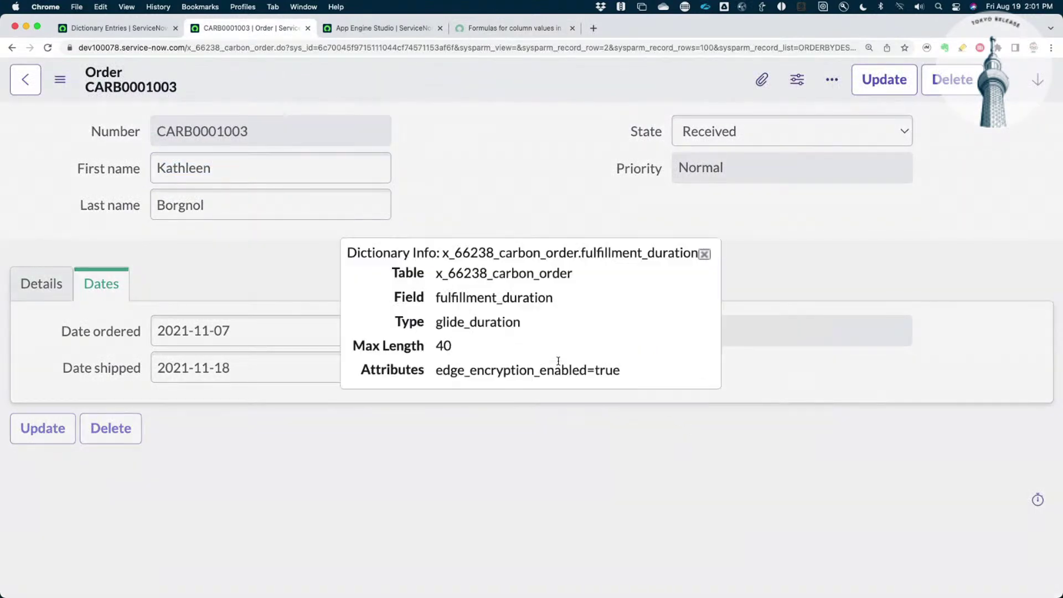
left_click_drag(437, 321, 570, 325)
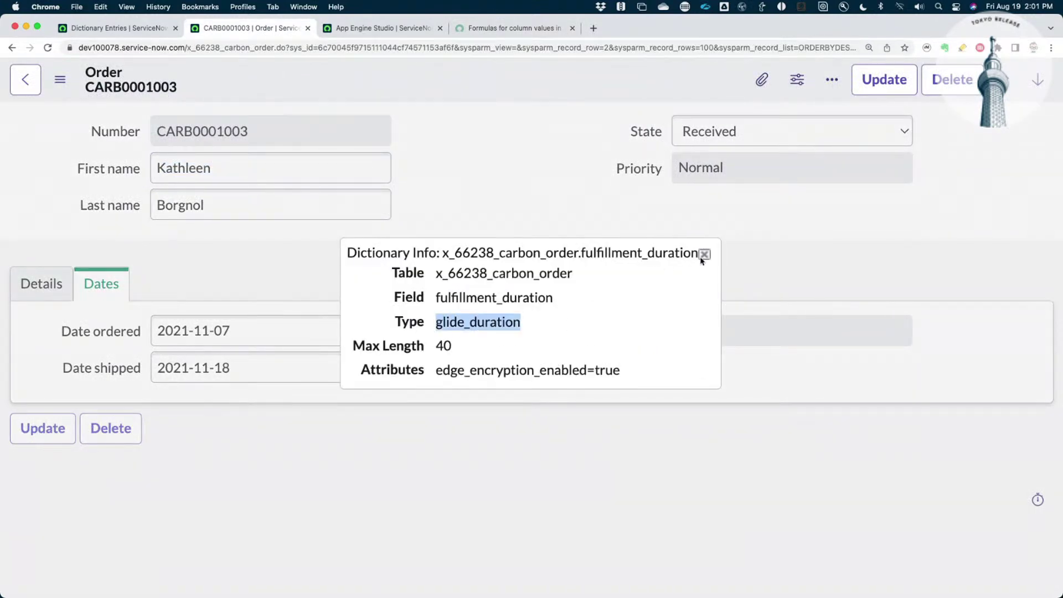
left_click(704, 255)
left_click(110, 330)
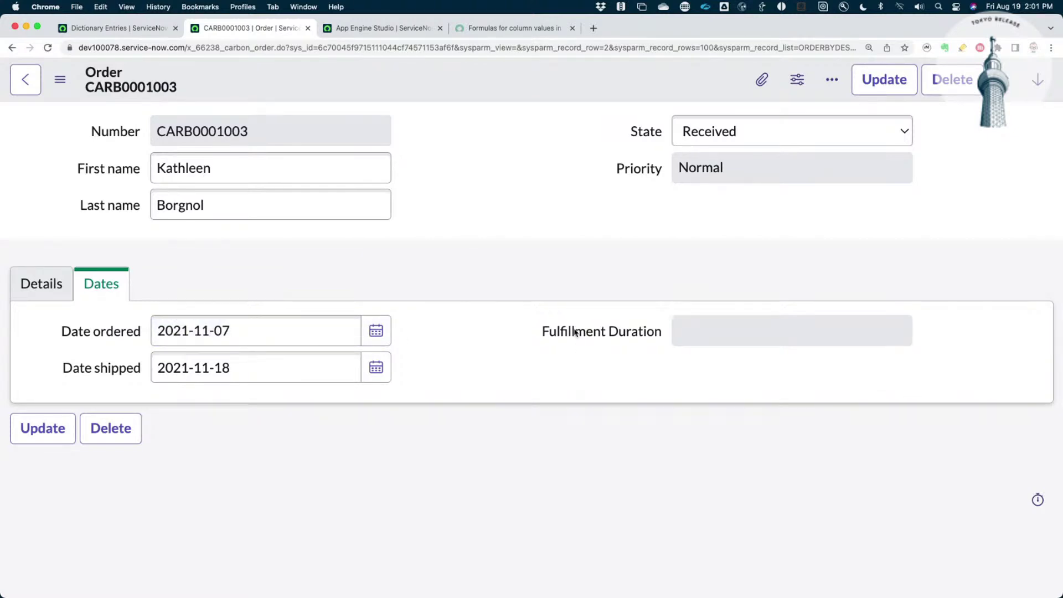
Start the Fulfillment Duration formula with TIMEDIFF and check the documentation's date examples
left_click(414, 29)
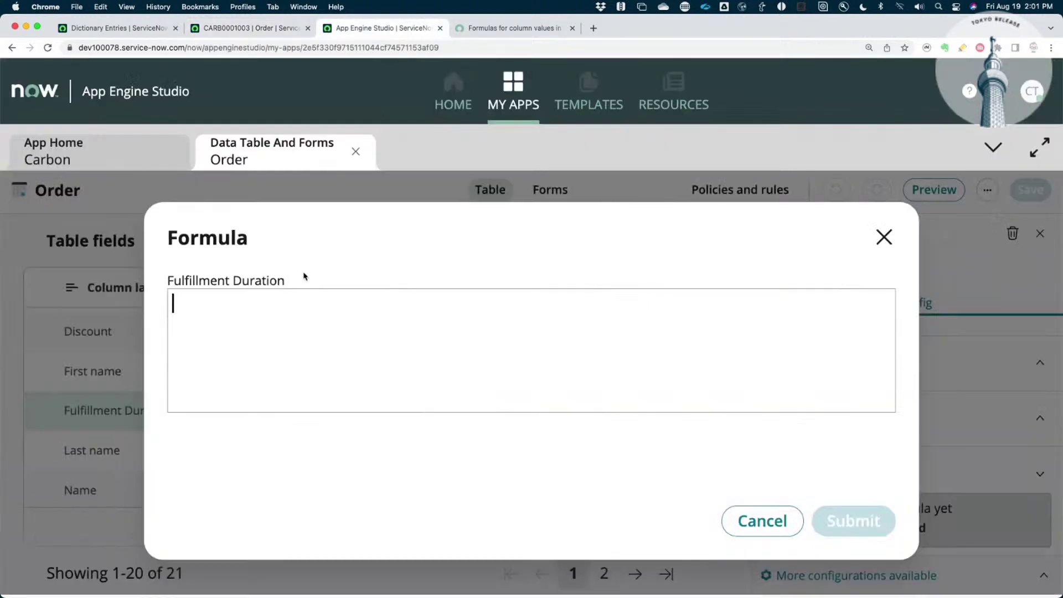
type("time")
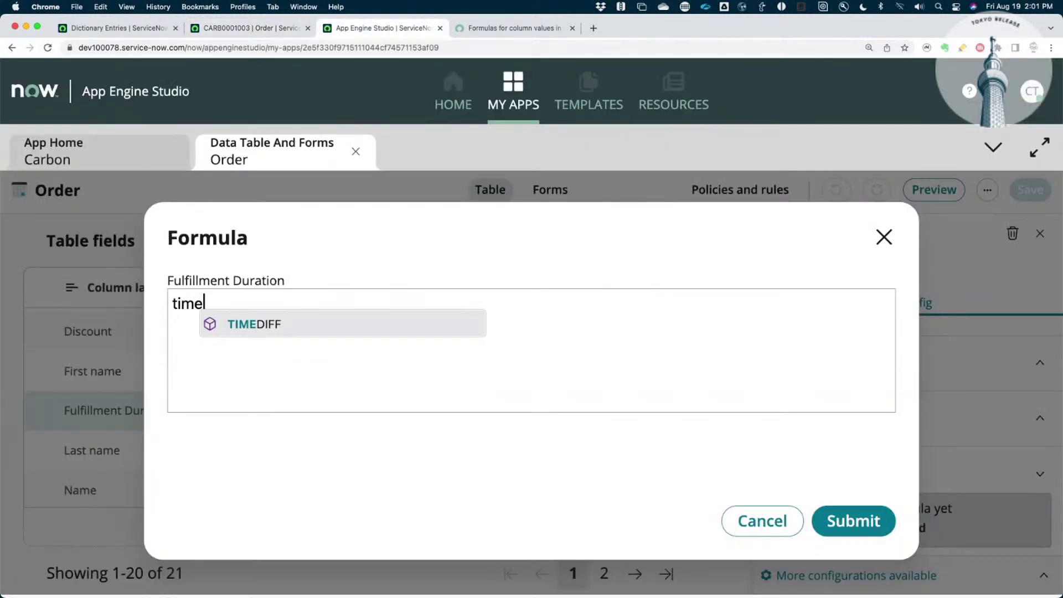
type("l")
key("BackSpace")
key("BackSpace")
key("BackSpace")
key("BackSpace")
key("BackSpace")
type("t")
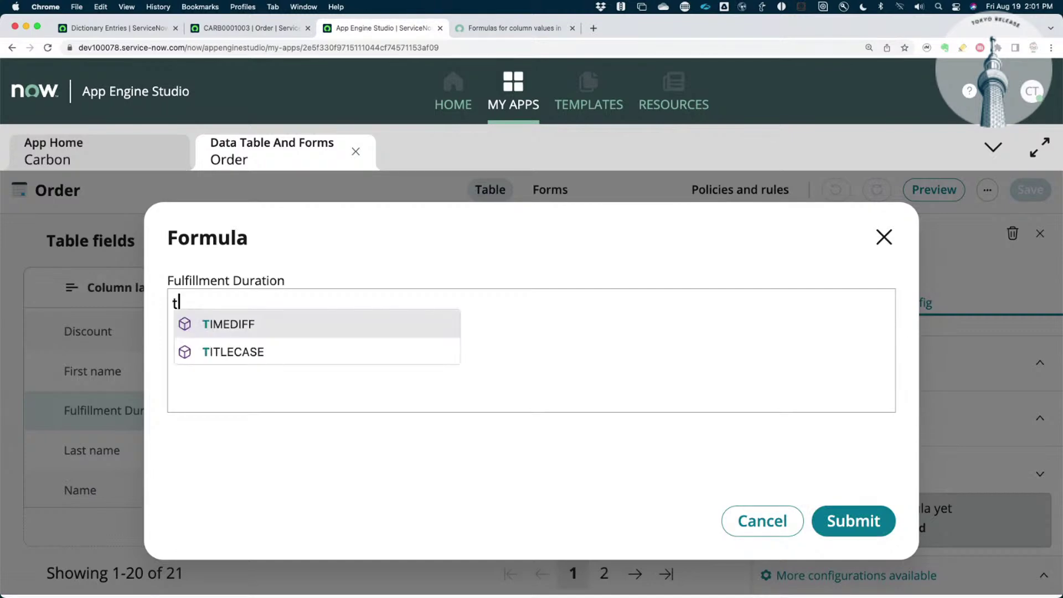
key("Return")
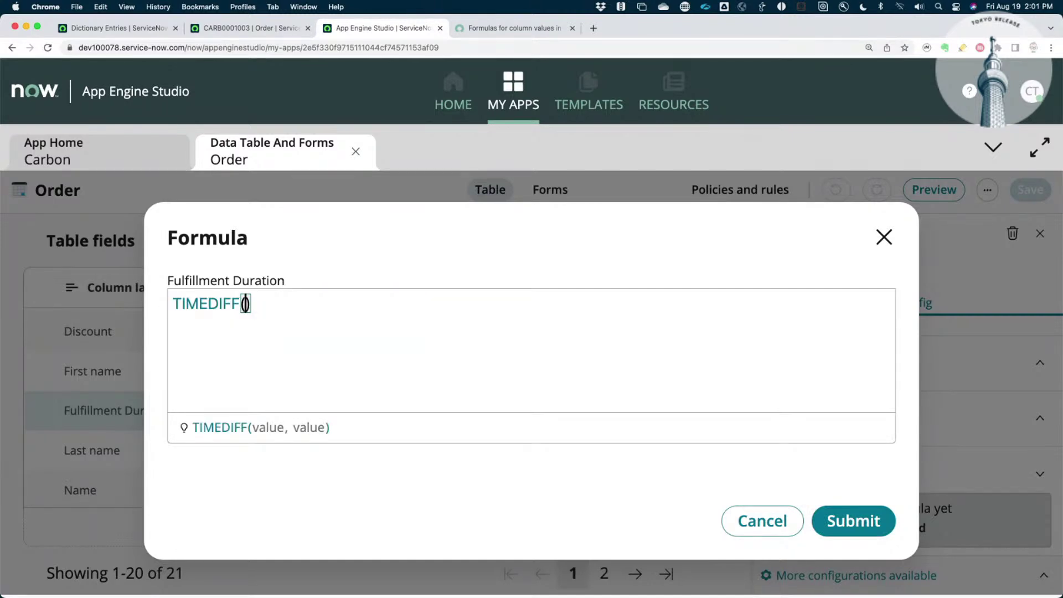
type("date")
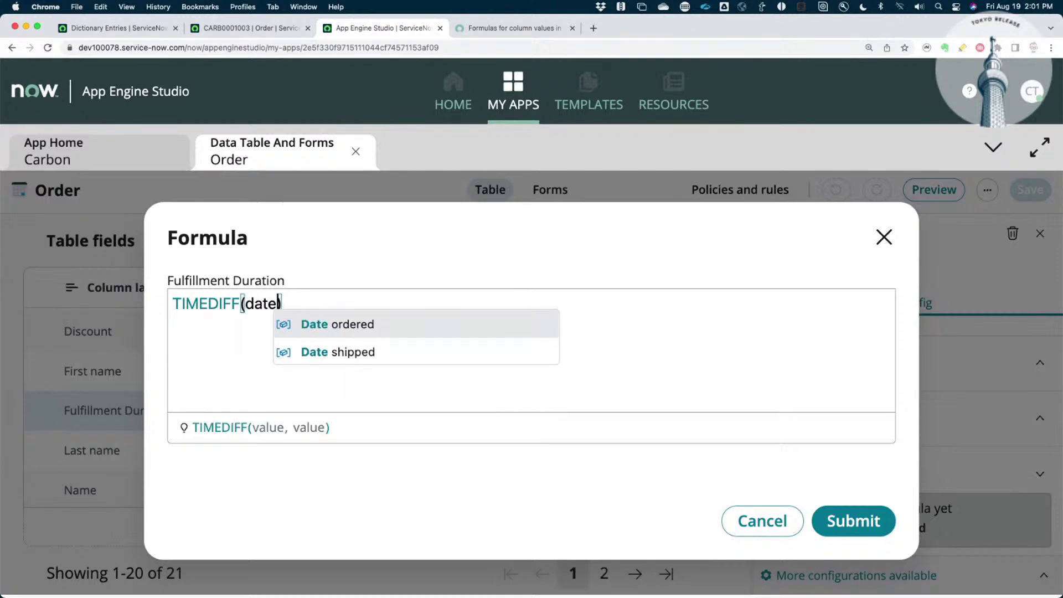
left_click(515, 28)
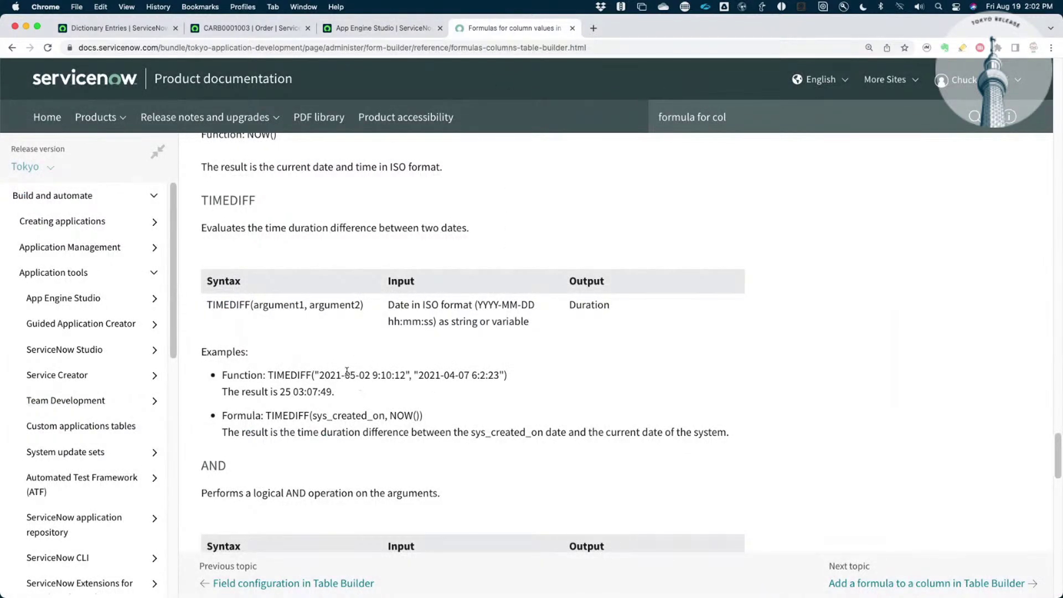
left_click_drag(346, 371, 368, 372)
left_click_drag(449, 372, 466, 376)
left_click_drag(324, 376, 389, 379)
Complete TIMEDIFF(date_shipped, date_ordered) via autocomplete and submit the formula
left_click(277, 30)
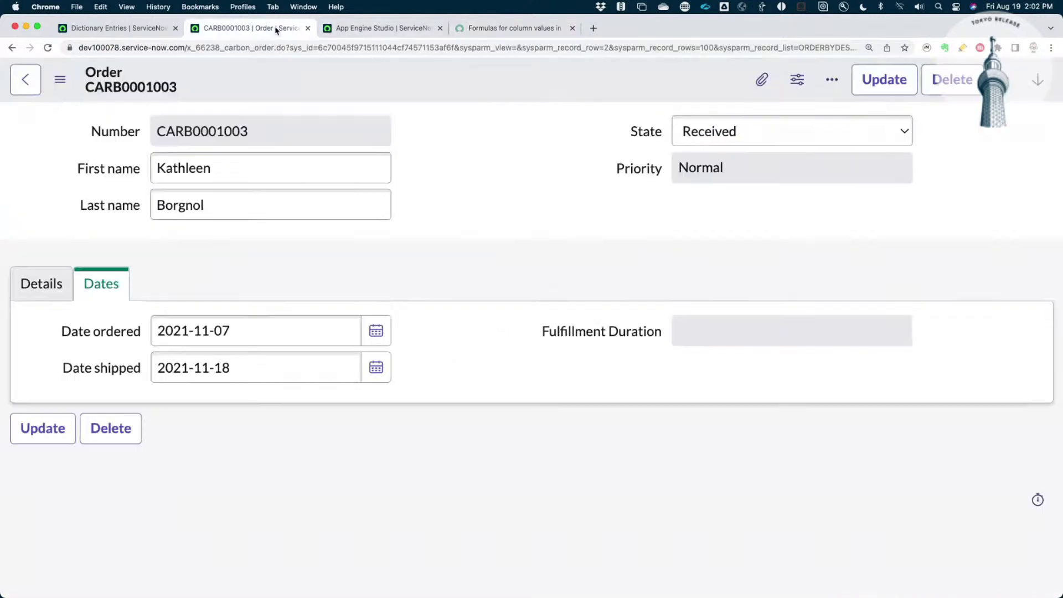
left_click(410, 31)
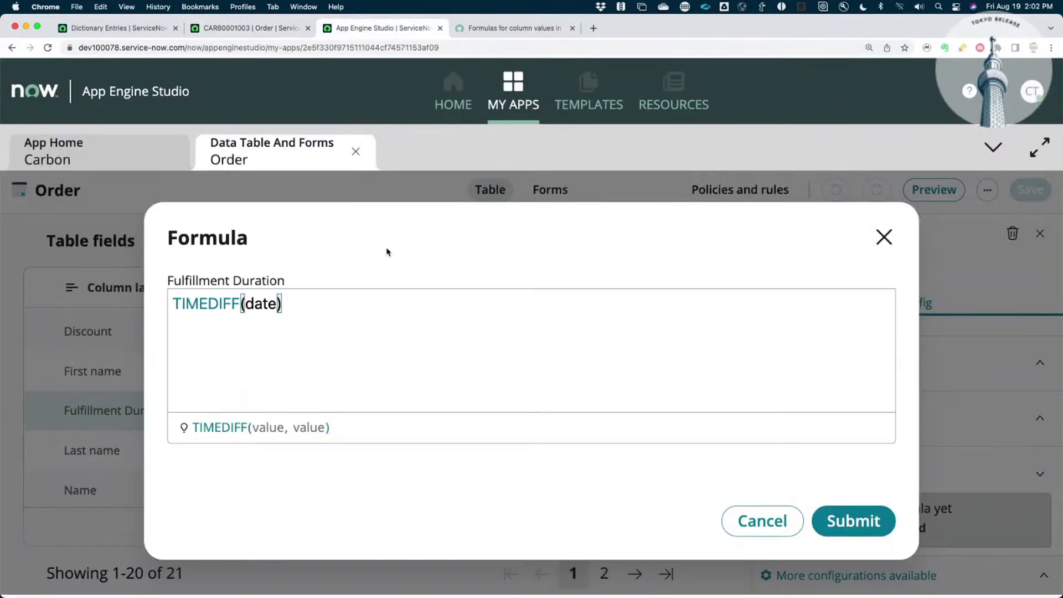
type("_")
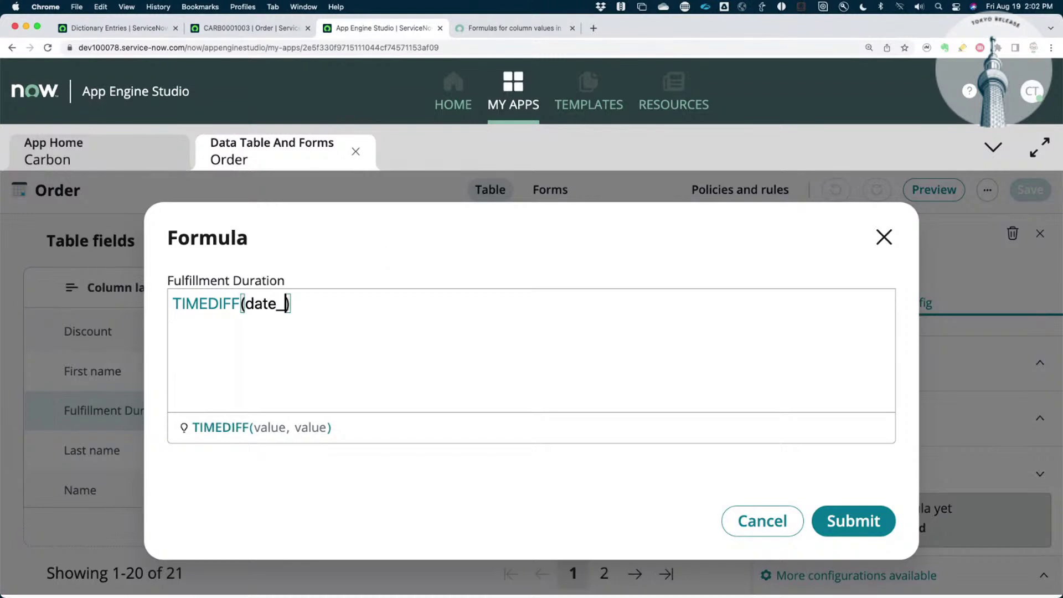
key("BackSpace")
key("BackSpace")
key("BackSpace")
key("BackSpace")
key("BackSpace")
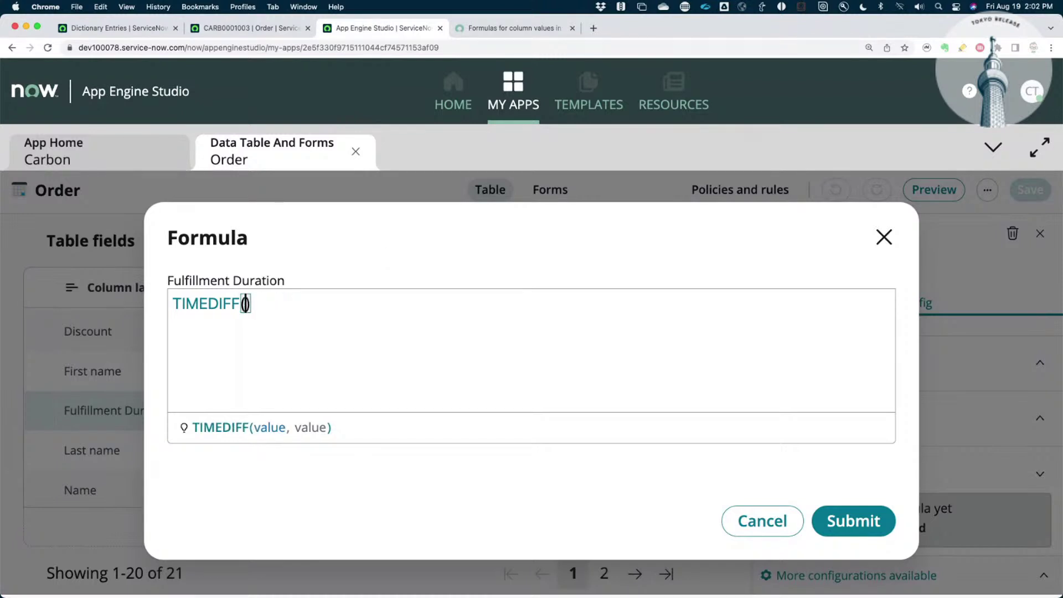
type("d")
key("Down")
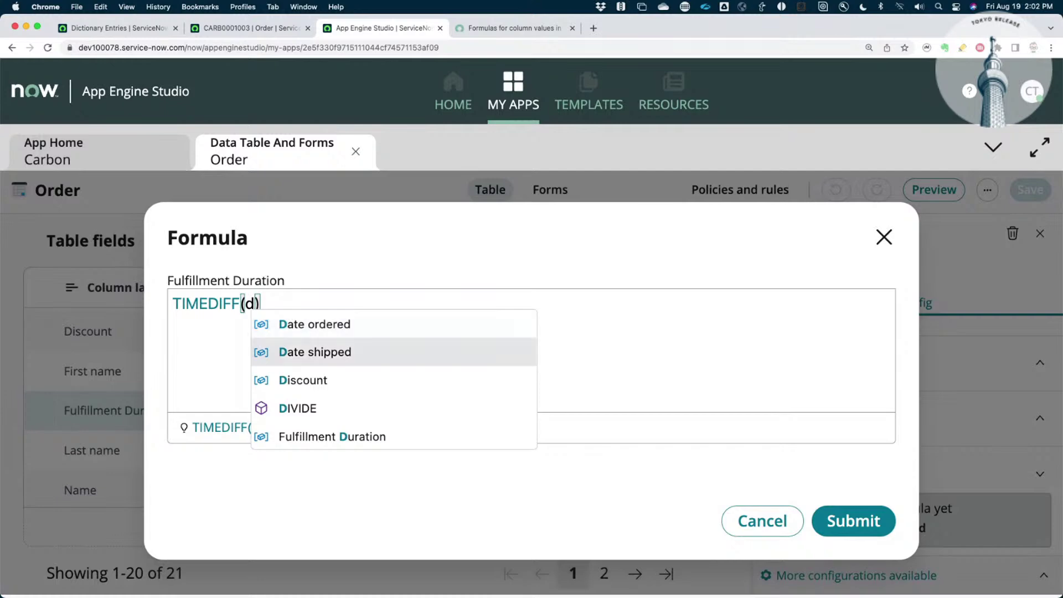
key("Return")
type(", date")
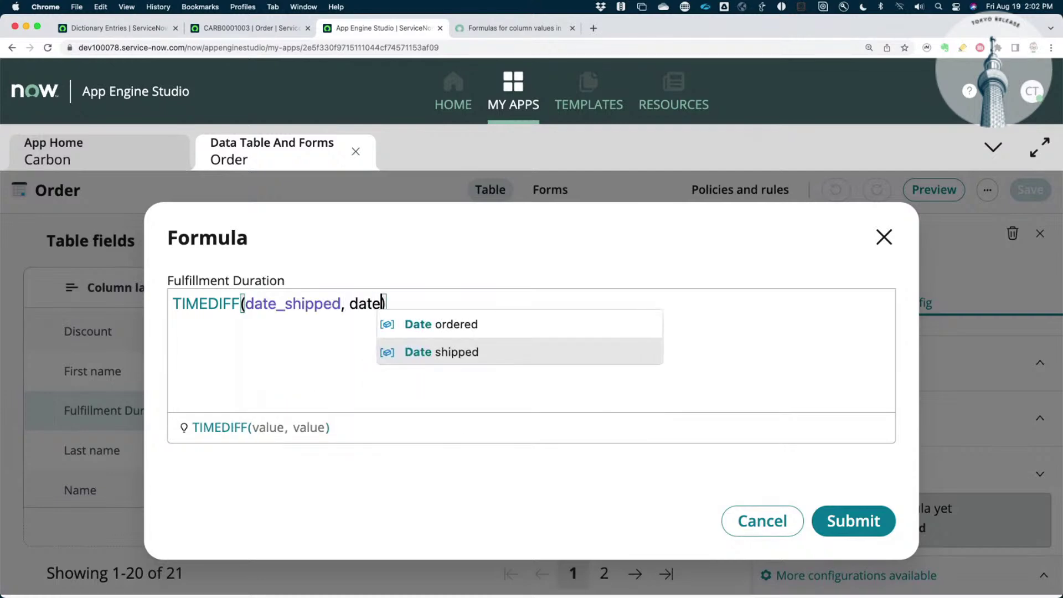
key("Up")
key("Return")
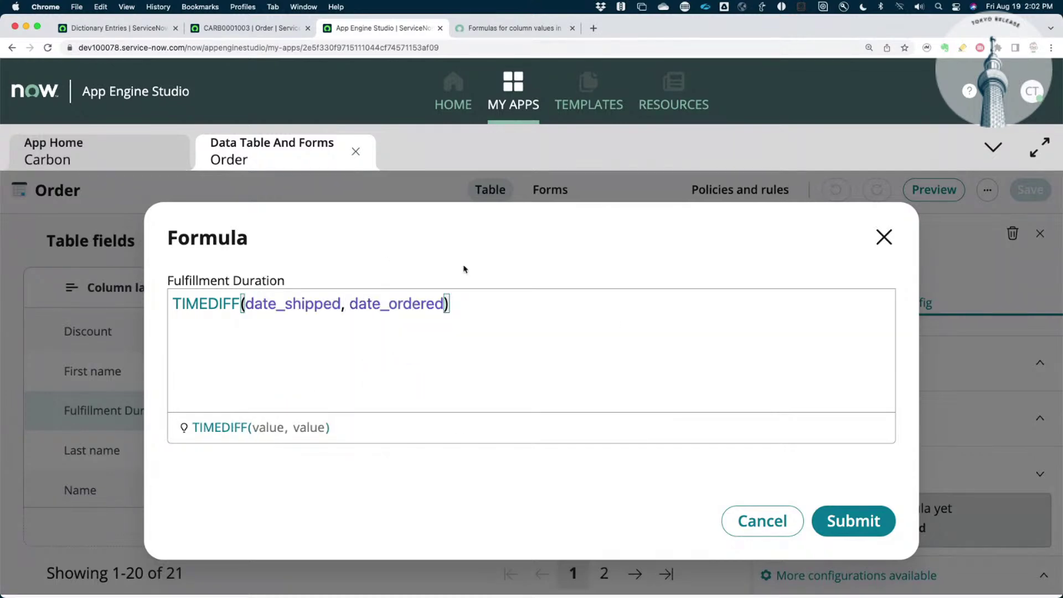
left_click(853, 521)
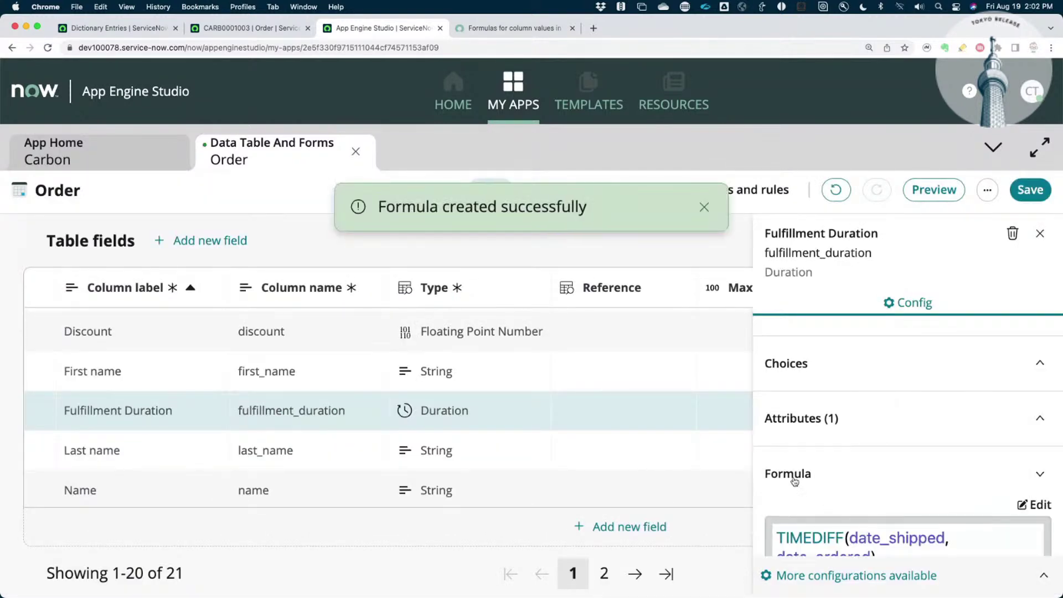
Save the Fulfillment Duration formula and reload the shipped order, which now shows 11 Days
left_click(1028, 190)
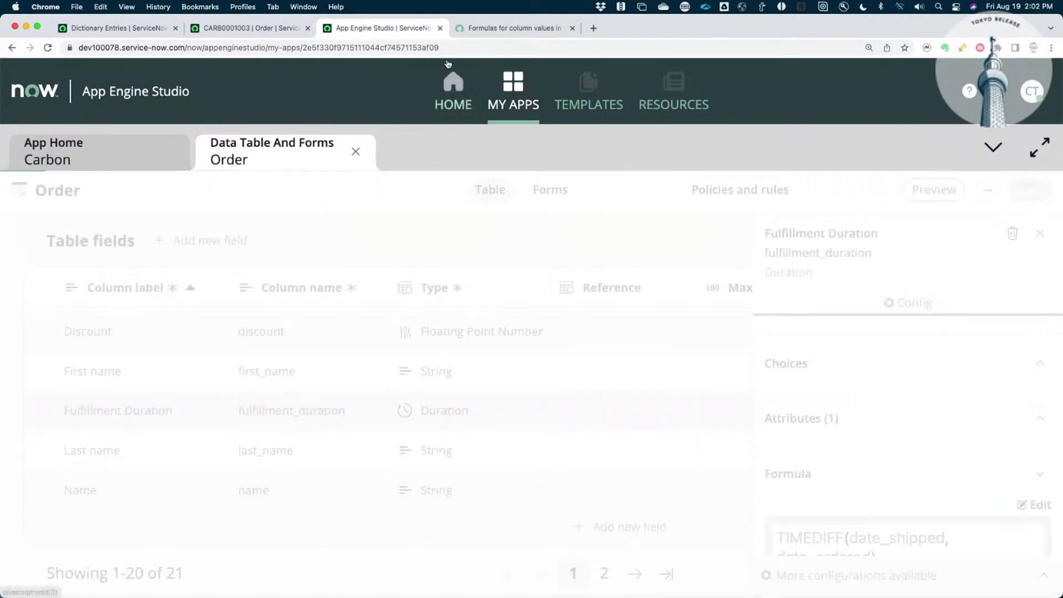
left_click(266, 32)
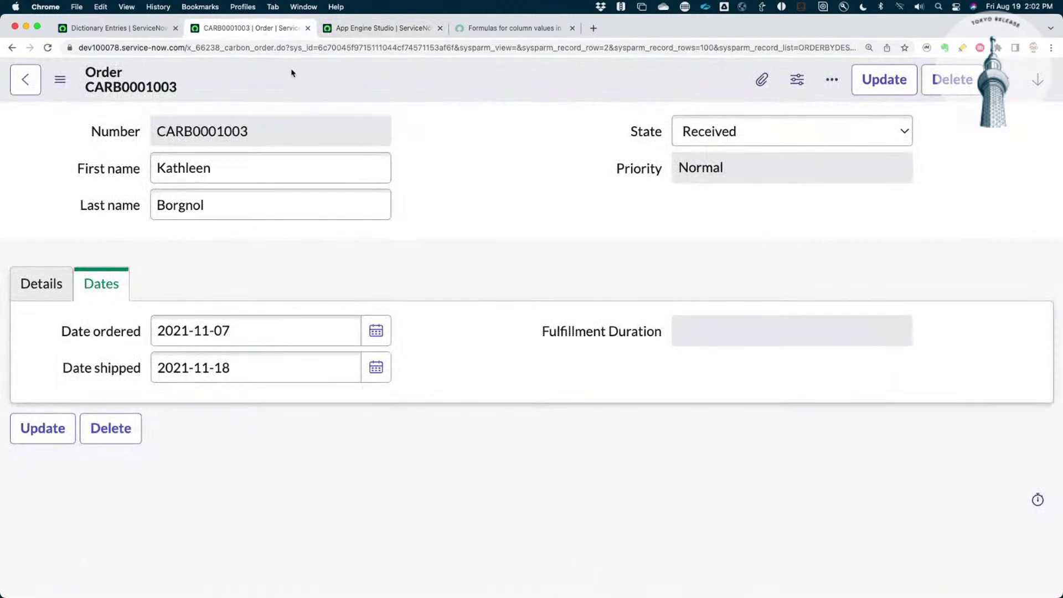
left_click(59, 79)
left_click(88, 353)
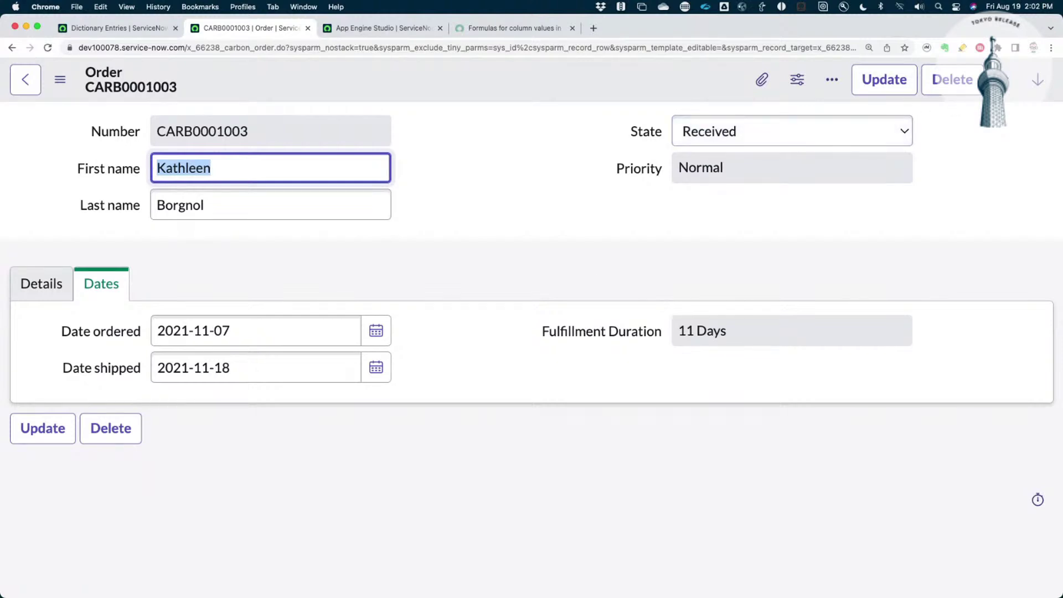
Reload the previous, unshipped order CARB0001077 and confirm Fulfillment Duration stays blank
left_click(1002, 79)
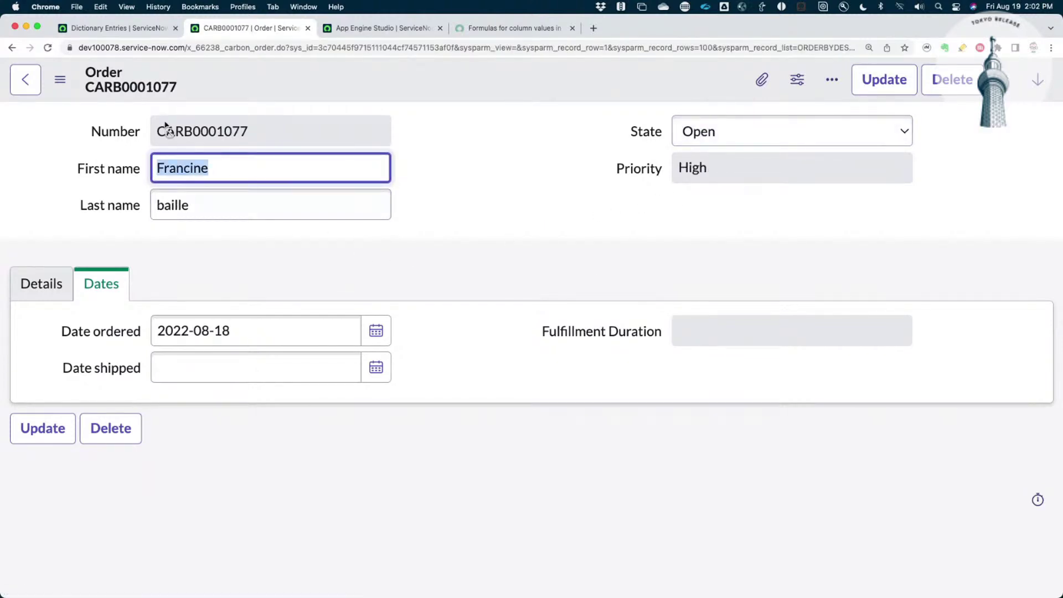
left_click(60, 79)
left_click(129, 355)
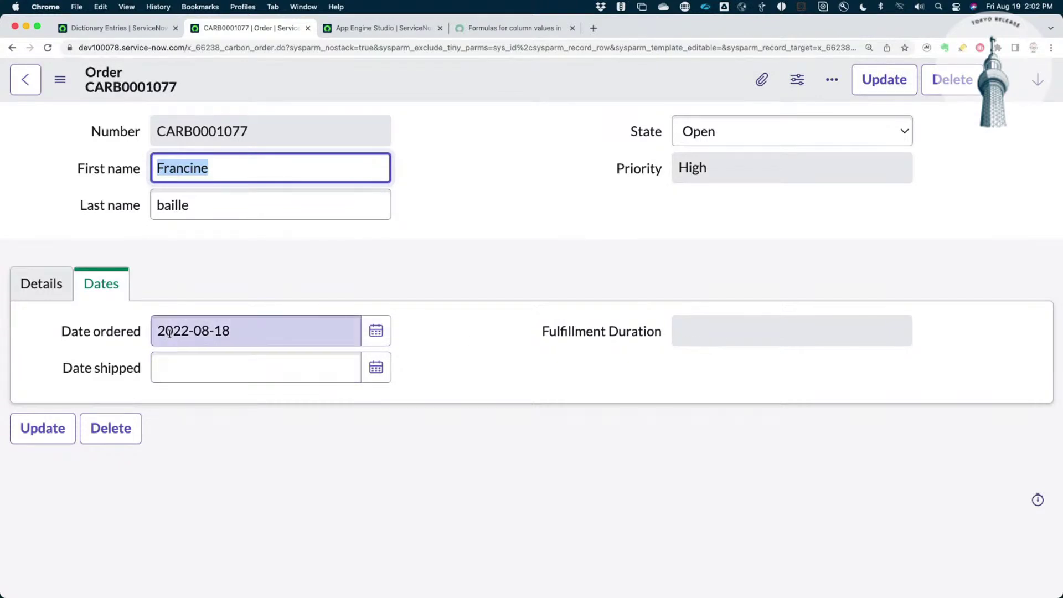
left_click_drag(159, 331, 234, 332)
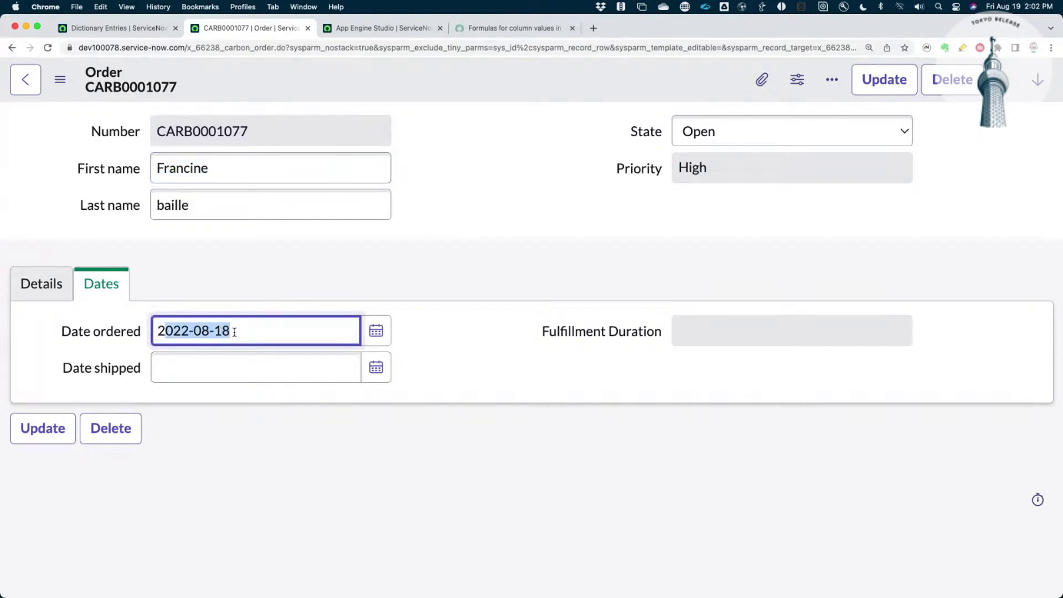
left_click(284, 335)
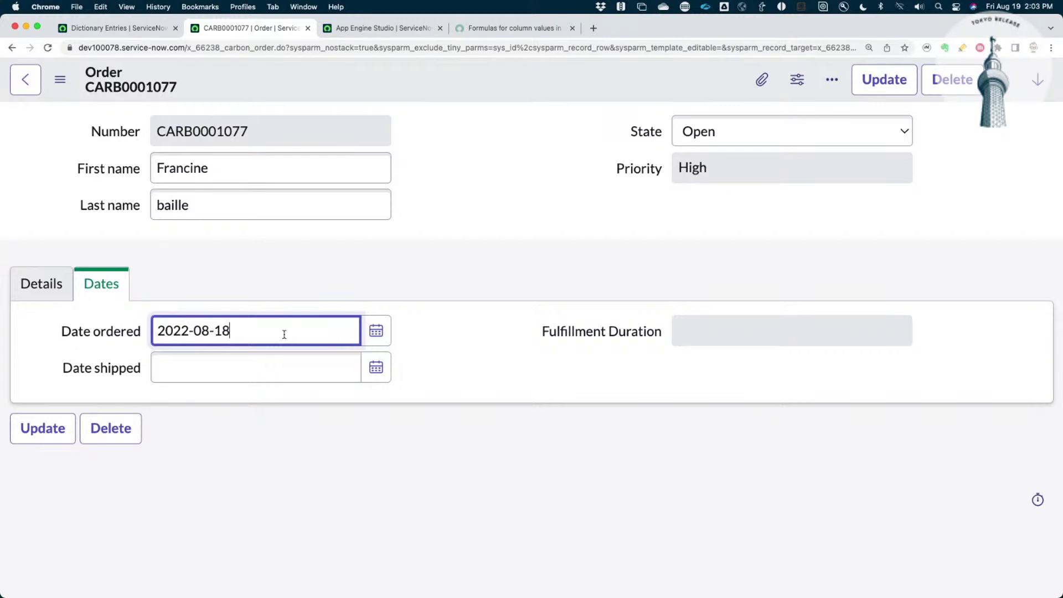
left_click(470, 256)
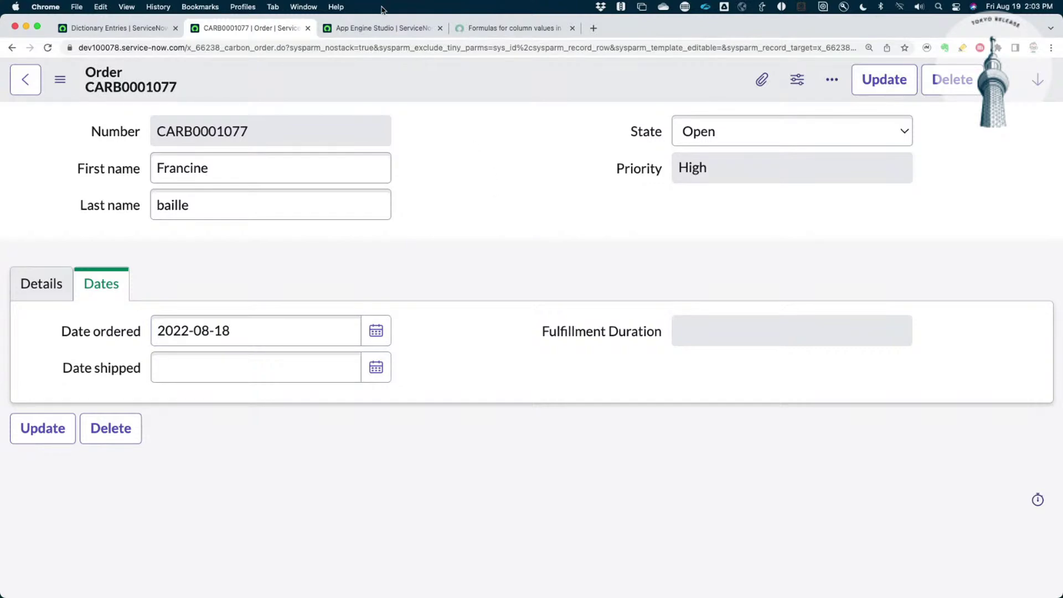
left_click(380, 28)
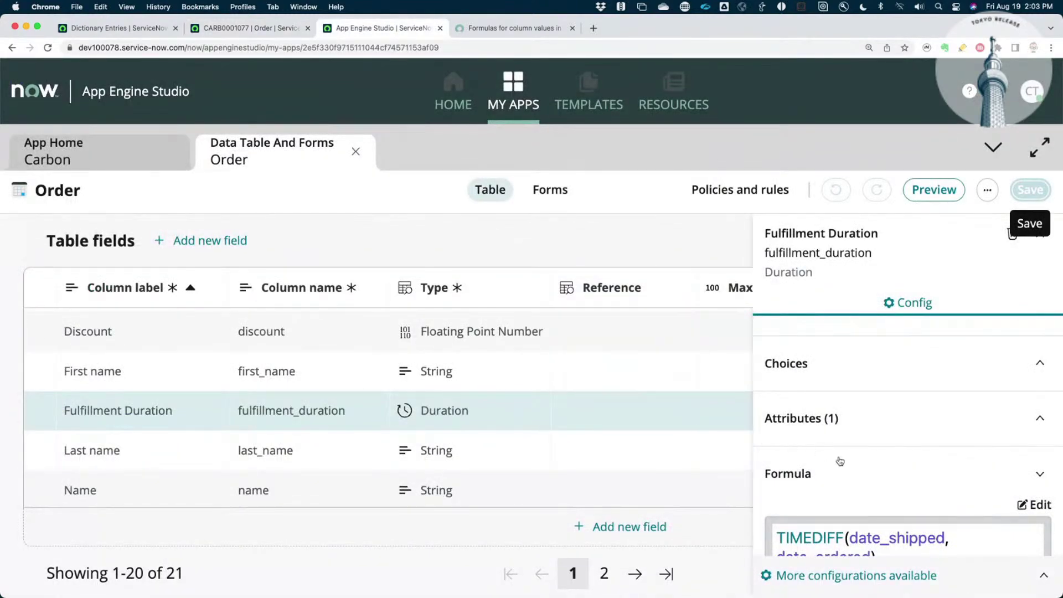
Read the TIMEDIFF entry in the Formulas for column values documentation
scroll(838, 458, "down", 3)
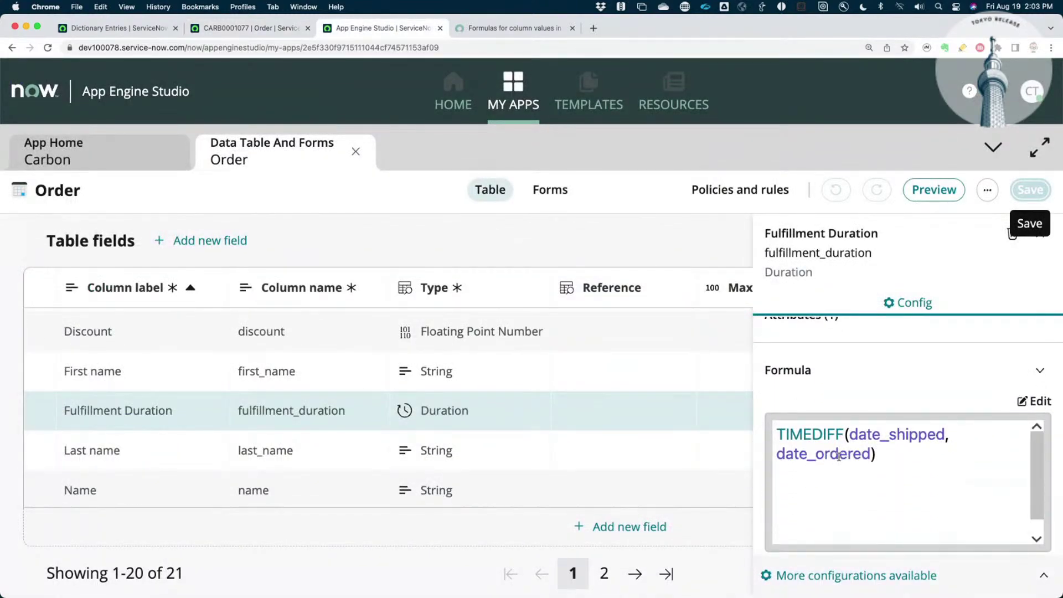
left_click(554, 38)
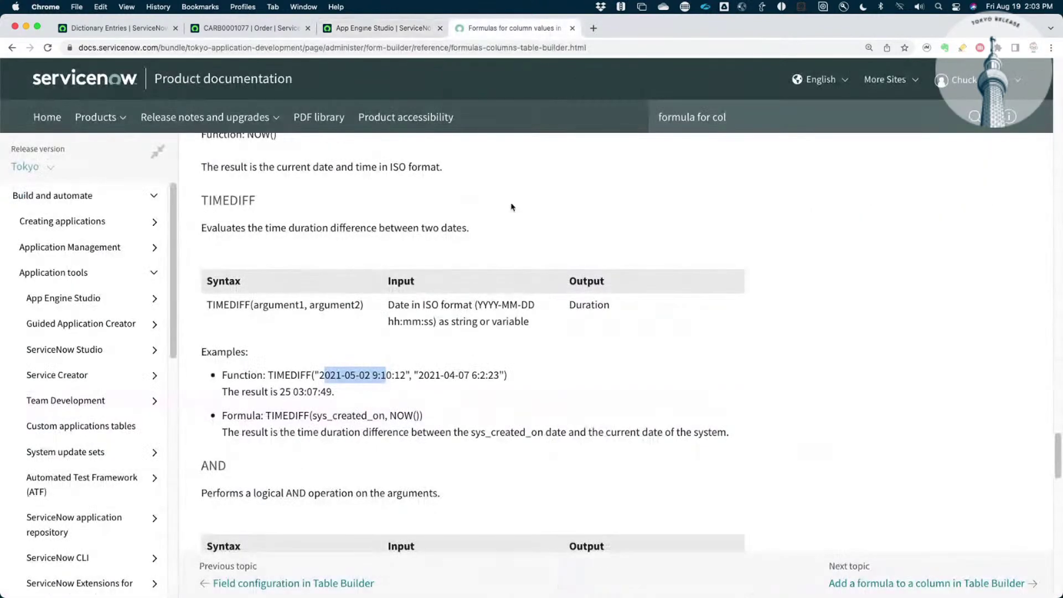
left_click(519, 379)
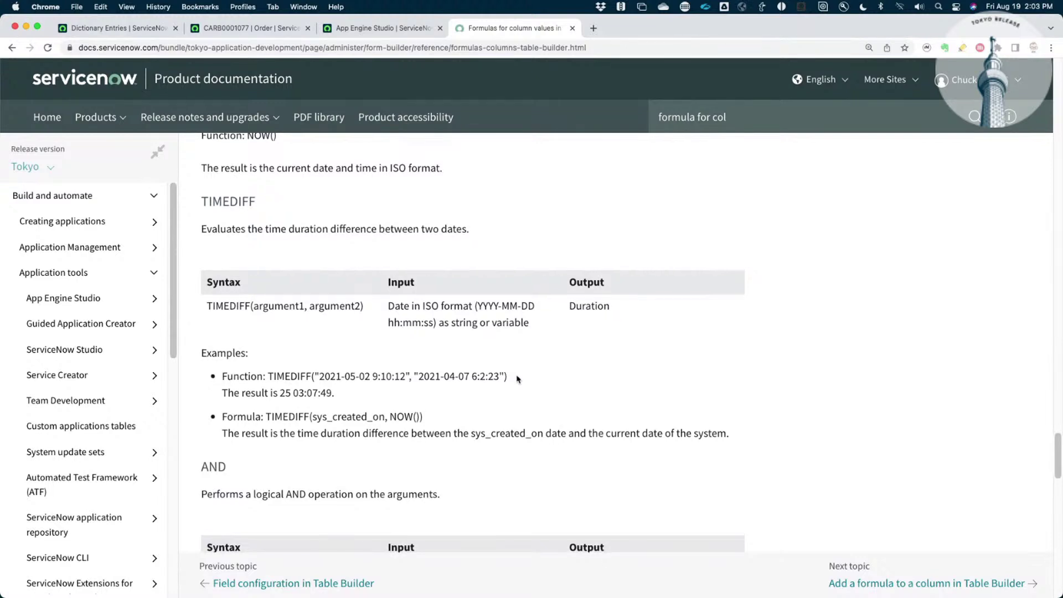
scroll(518, 379, "down", 2)
scroll(518, 379, "down", 1)
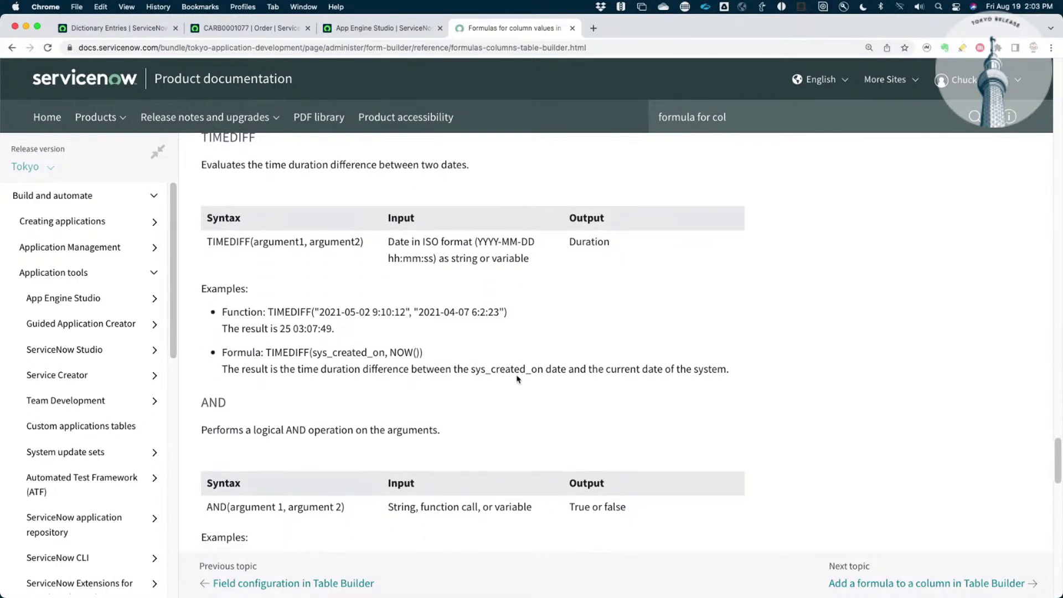
scroll(518, 379, "up", 15)
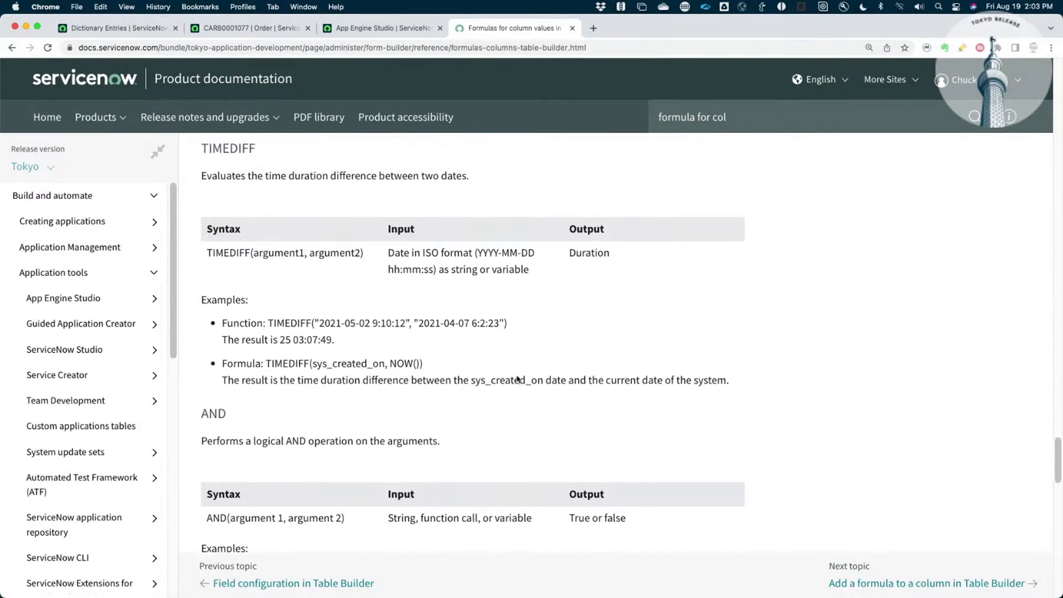
scroll(518, 379, "up", 10)
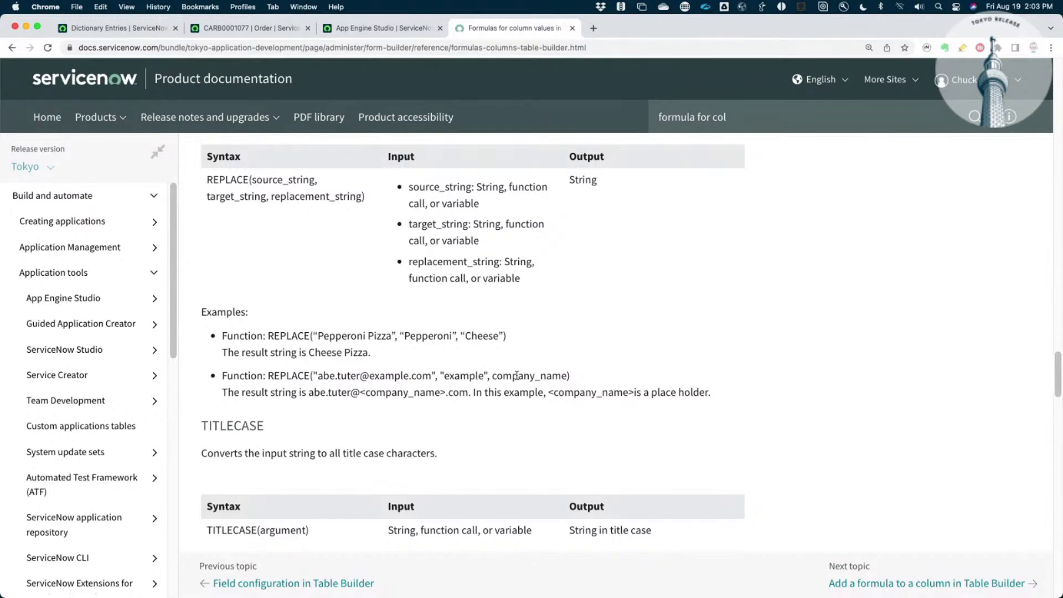
scroll(516, 376, "down", 5)
scroll(516, 376, "up", 5)
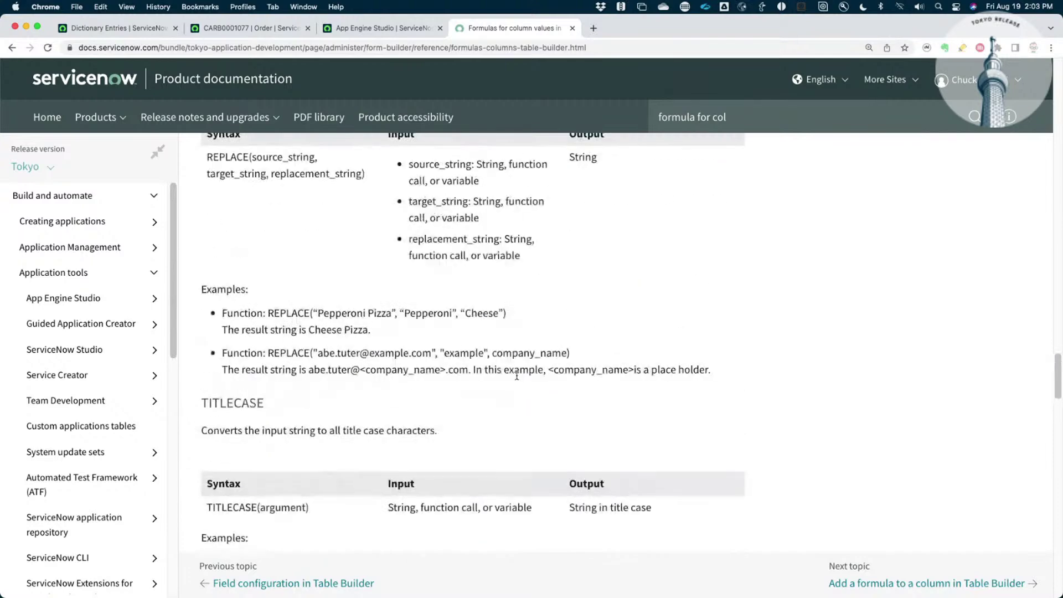
scroll(517, 377, "up", 10)
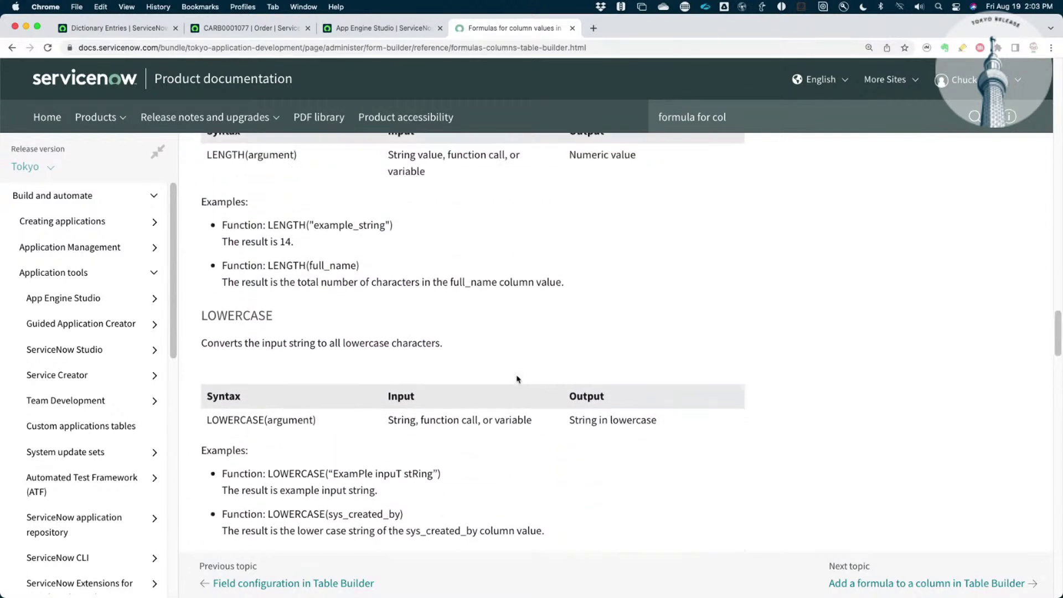
scroll(517, 379, "up", 4)
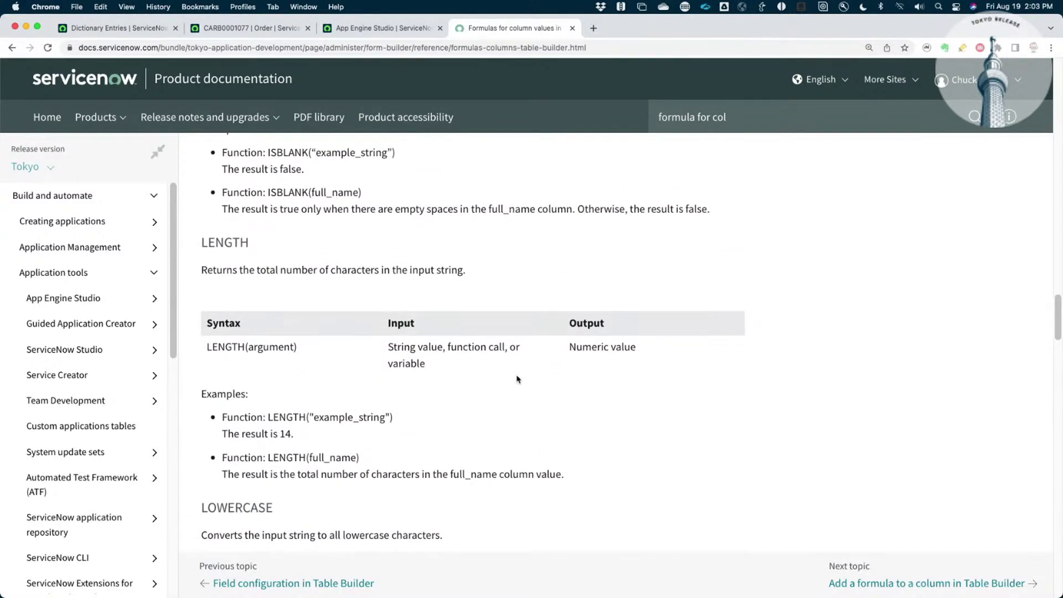
scroll(517, 379, "down", 1)
Check the LENGTH function, then go back to the Order table fields
double_click(231, 219)
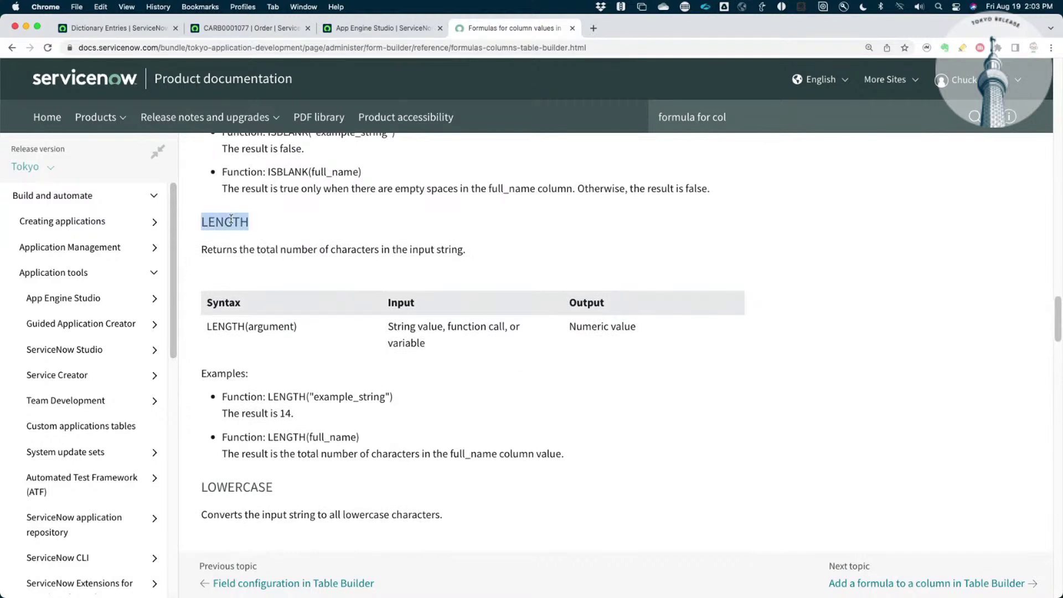
left_click(247, 32)
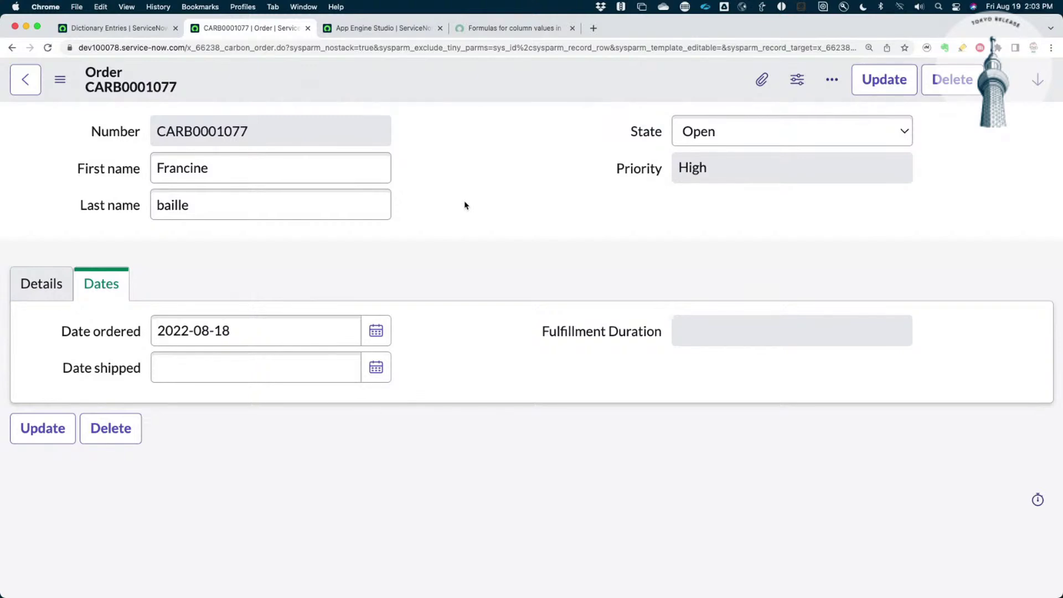
left_click(382, 28)
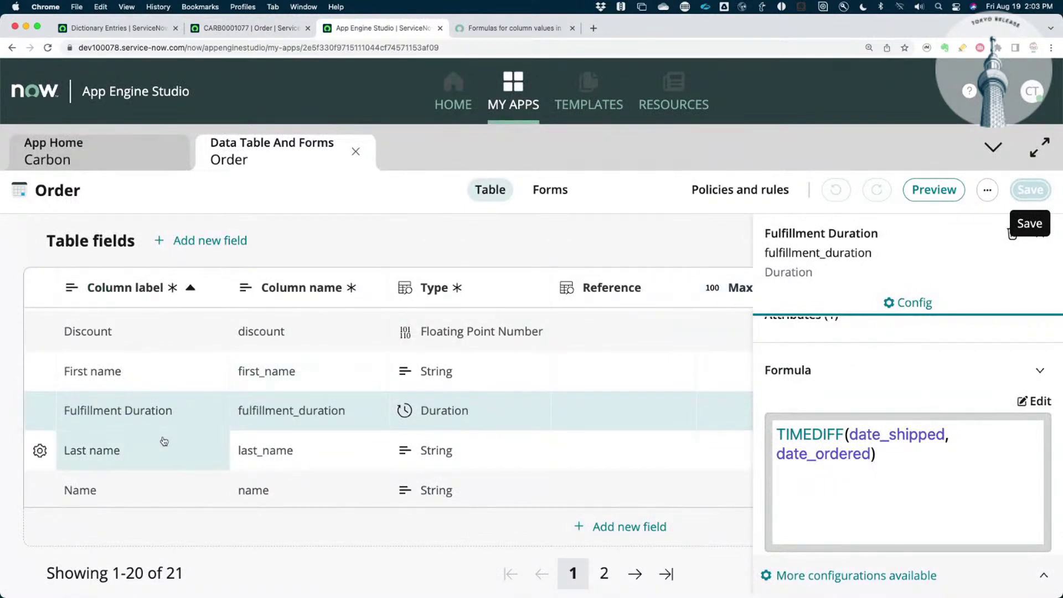
Insert IF(LENGTH(date_shipped > 0 at the start of TIMEDIFF's arguments
left_click(851, 435)
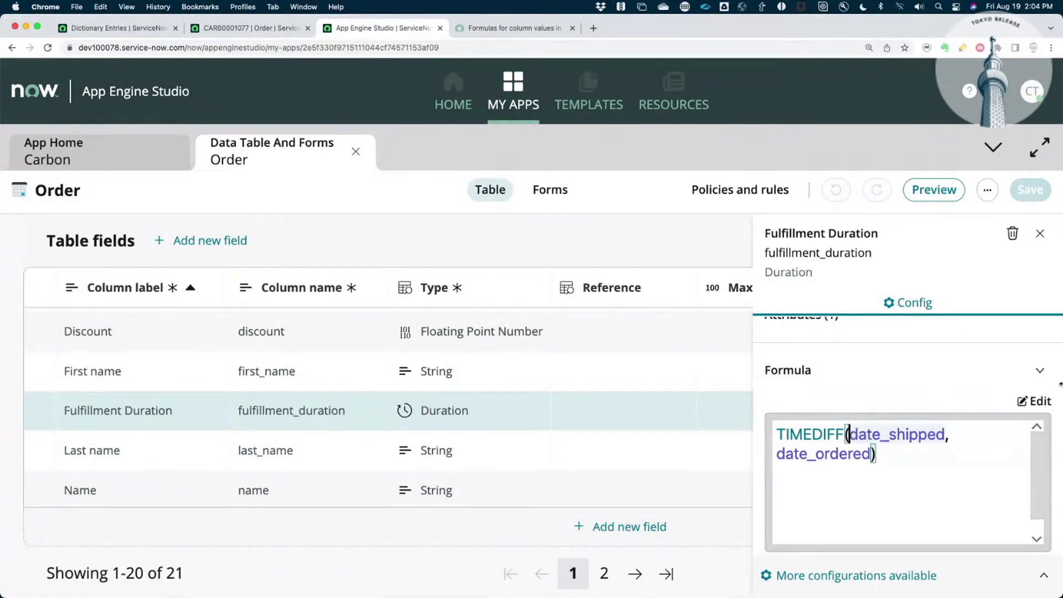
left_click(1034, 401)
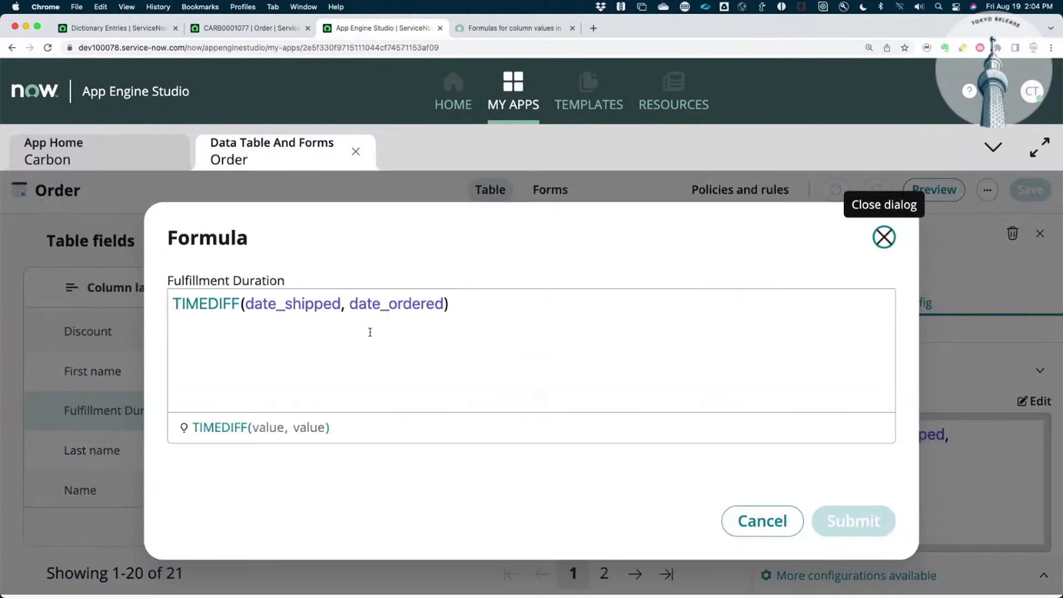
left_click(248, 305)
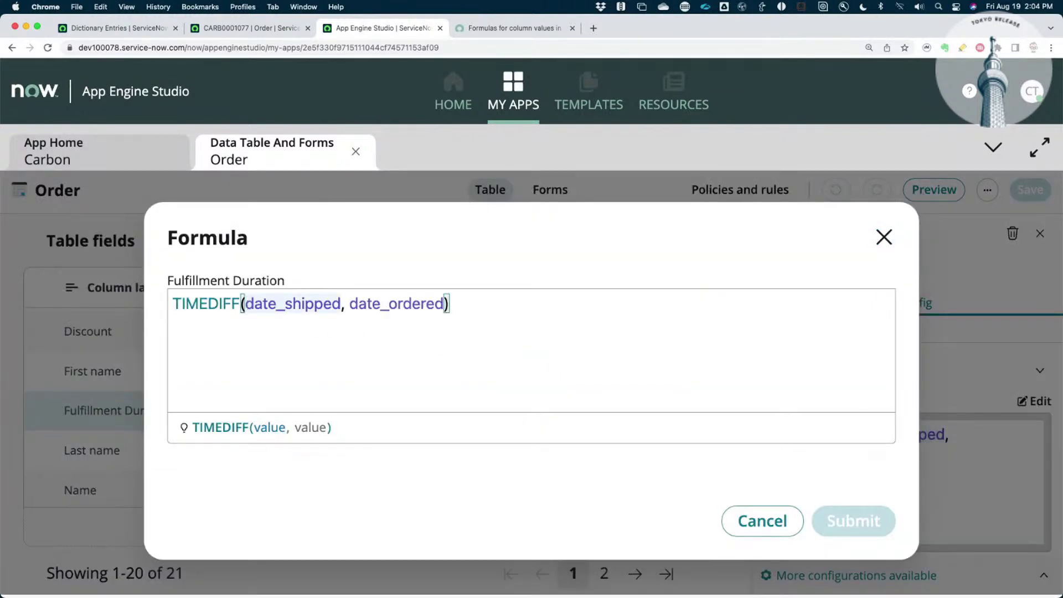
type("if")
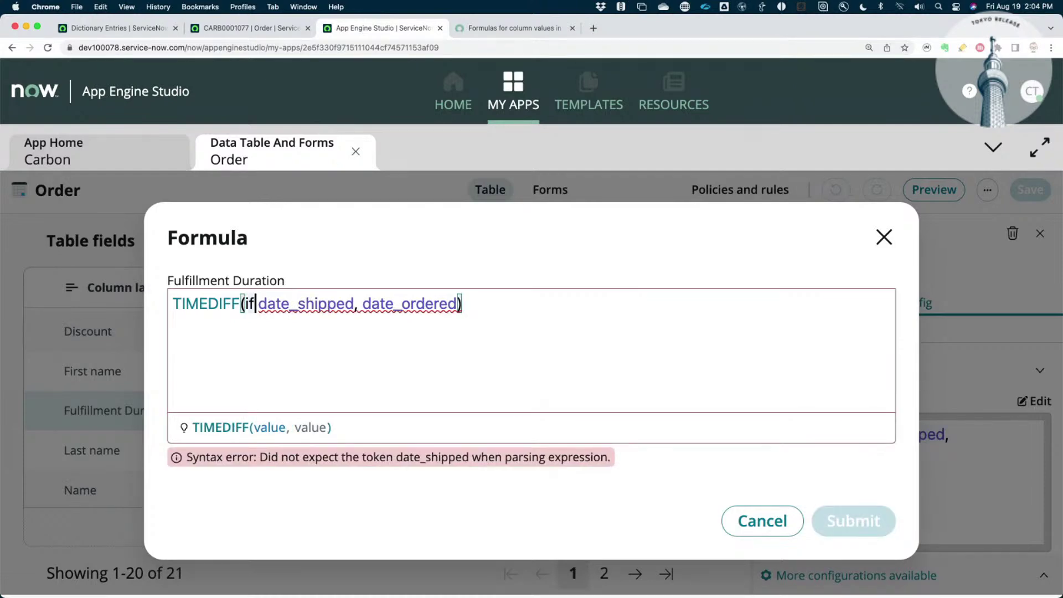
key("BackSpace")
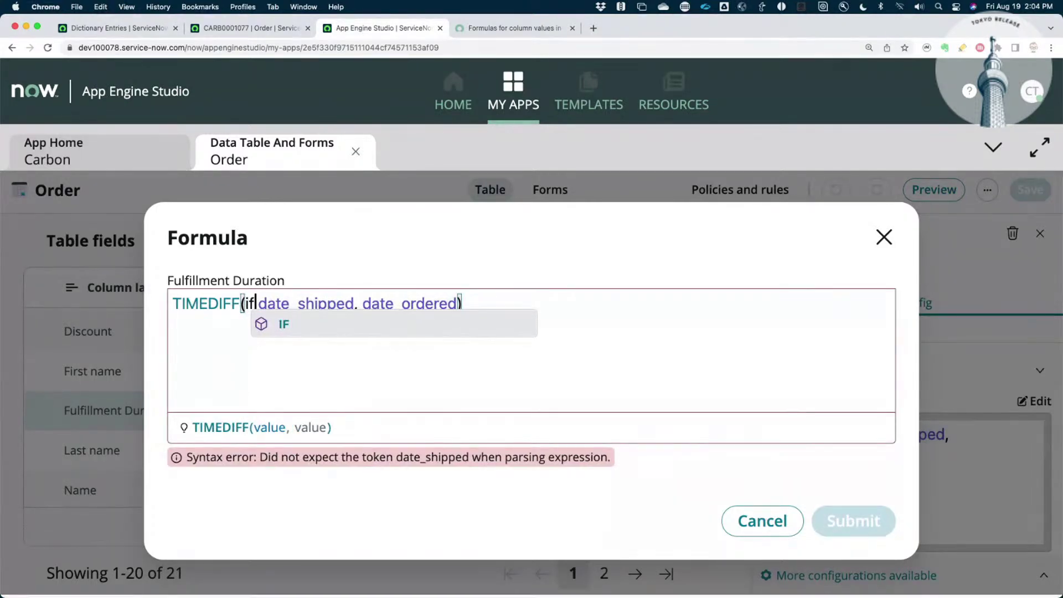
left_click(284, 325)
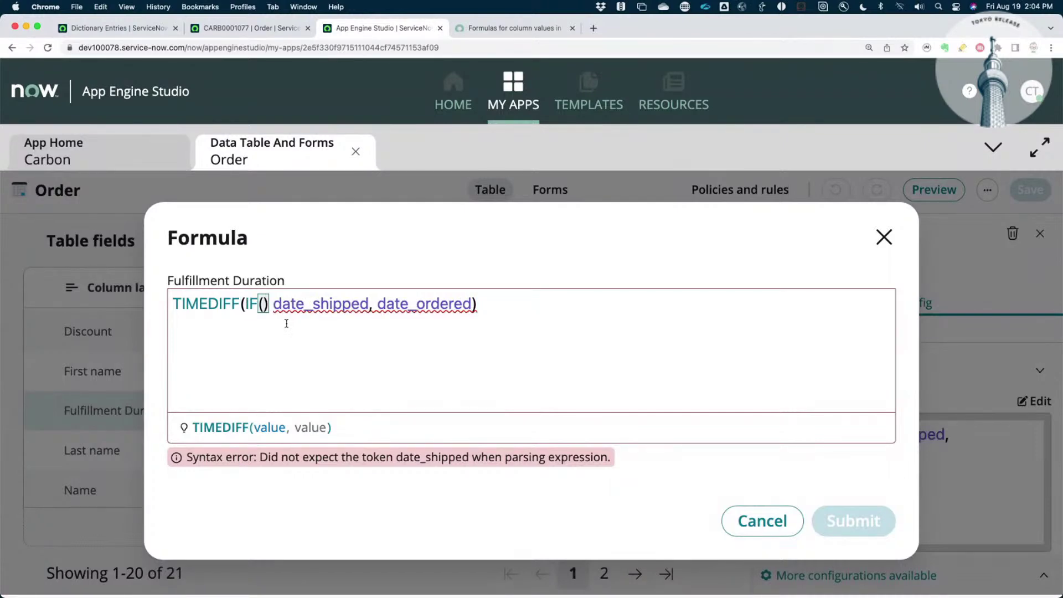
type("length")
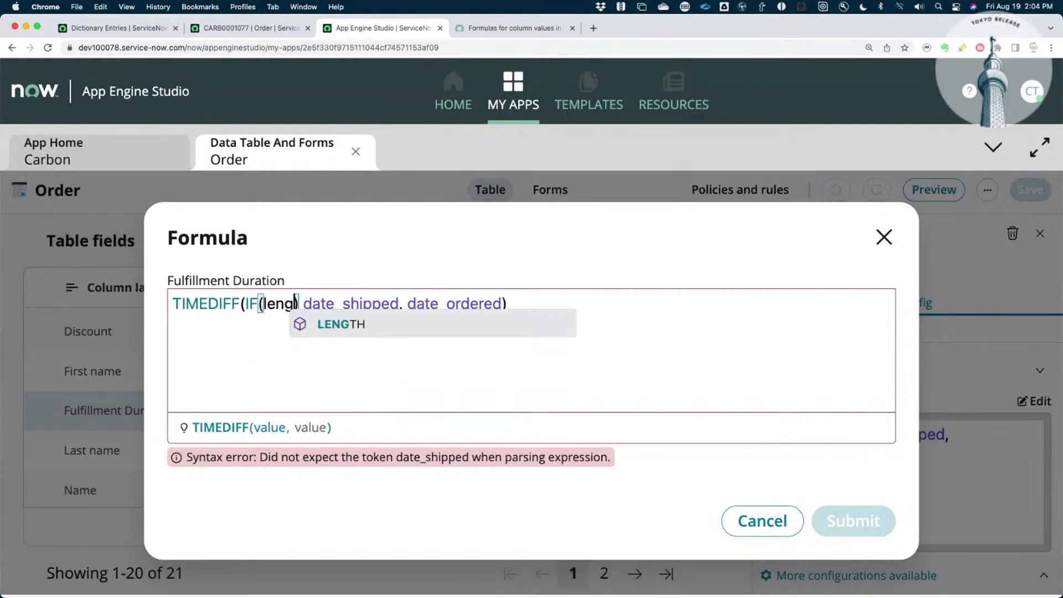
key("Return")
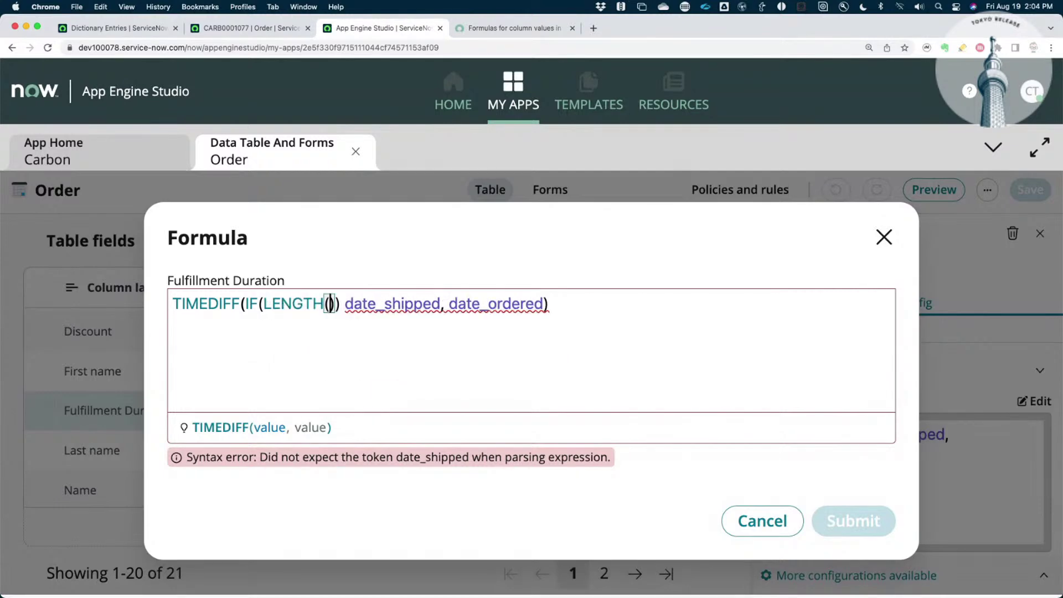
type("date_shippe")
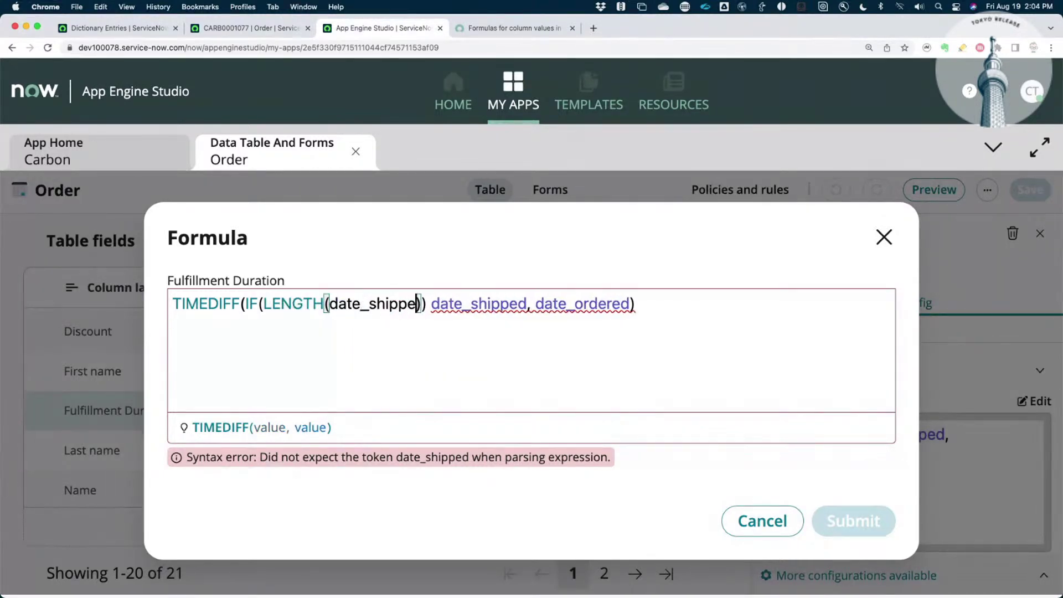
type("d")
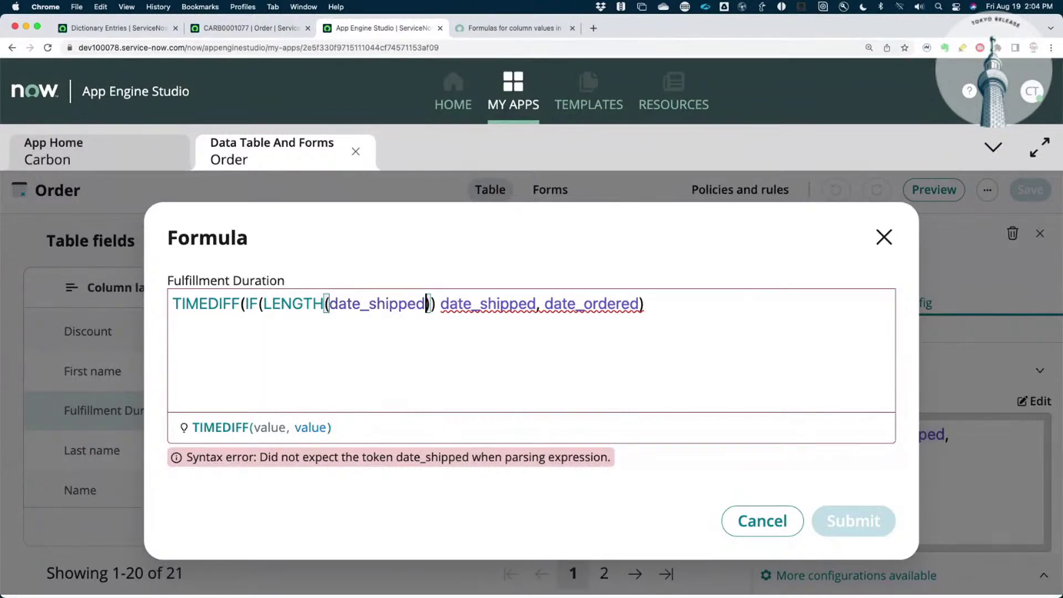
type(" > 0")
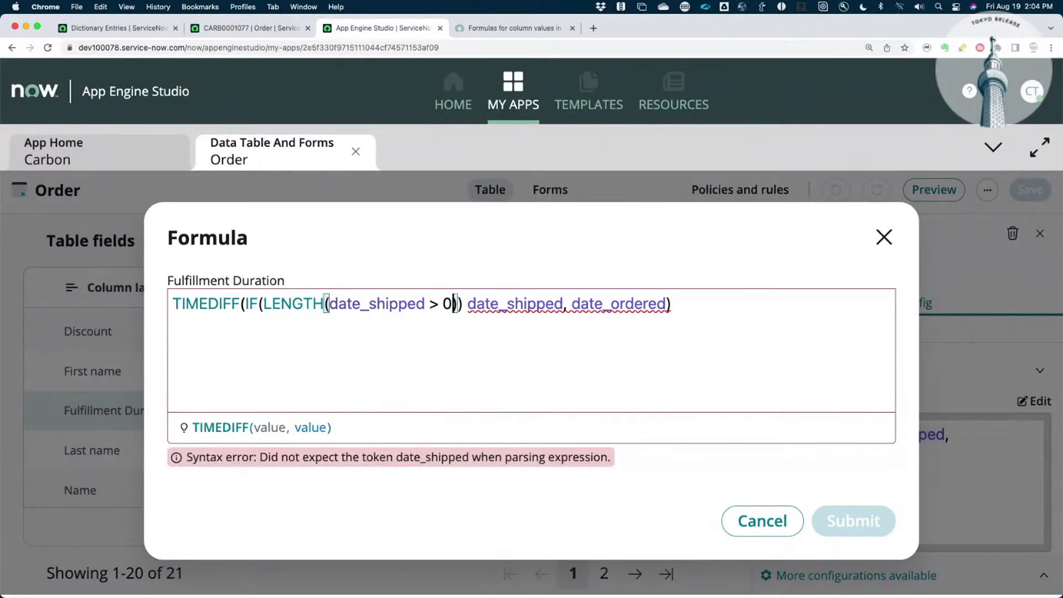
key("Right")
key("Right")
Move date_shipped into the IF as its true value and add NOW() as the fallback
left_click_drag(468, 303, 564, 307)
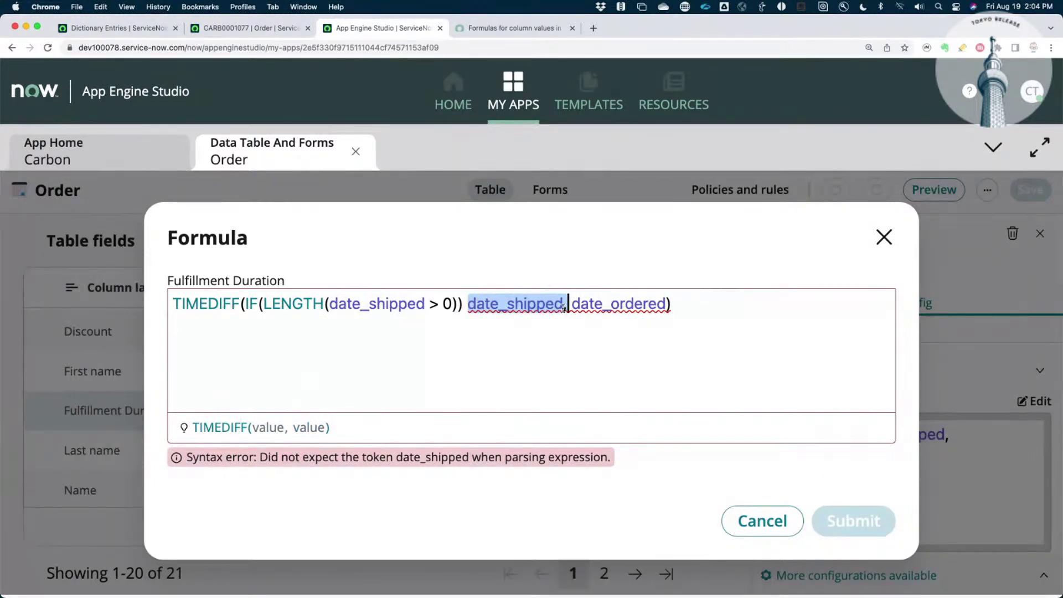
key("BackSpace")
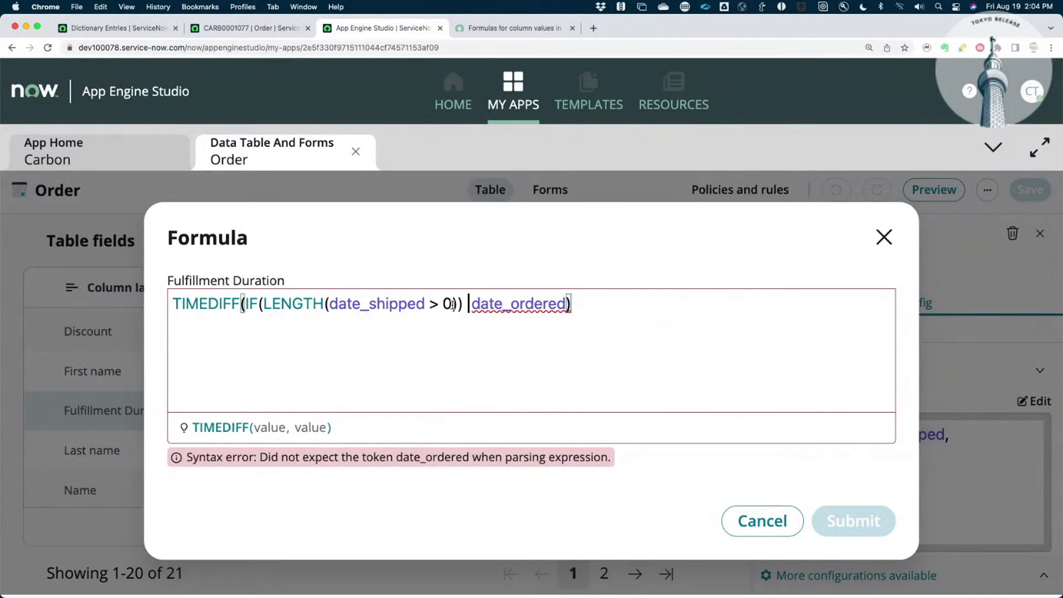
left_click(452, 303)
key("ctrl+v")
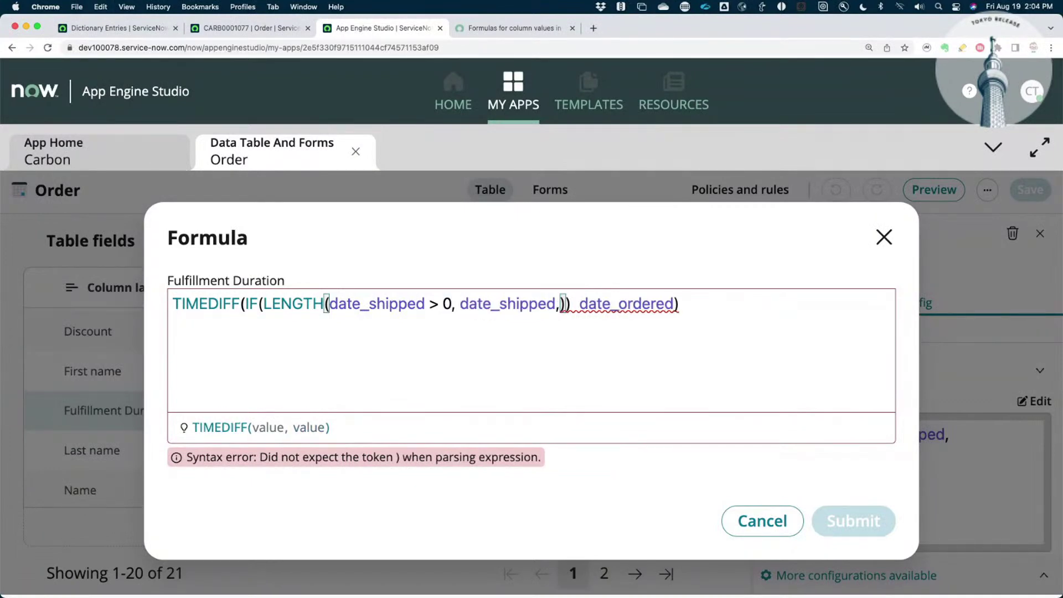
mouse_move(587, 306)
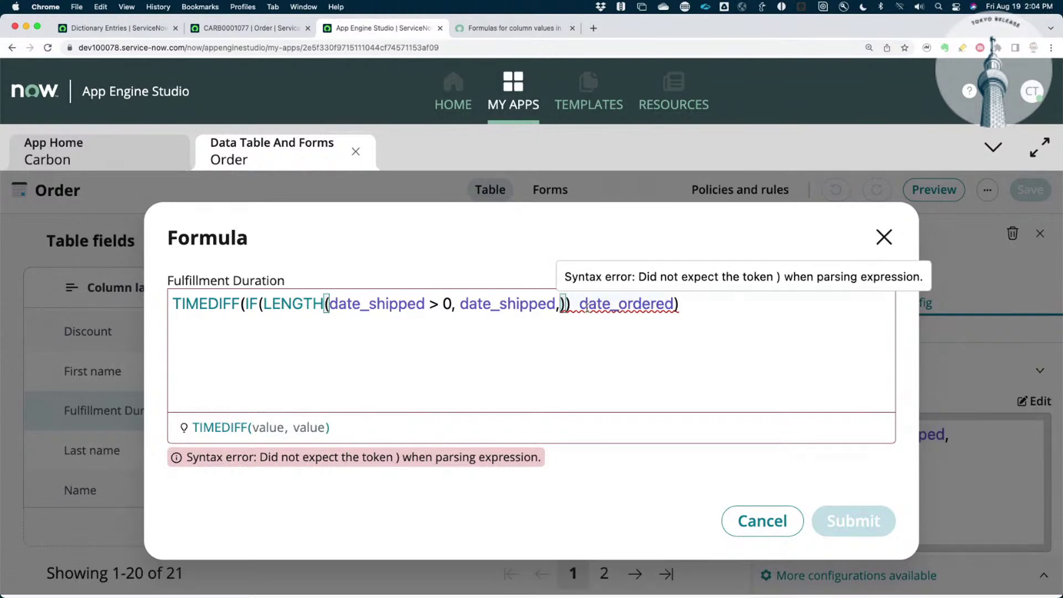
type("now")
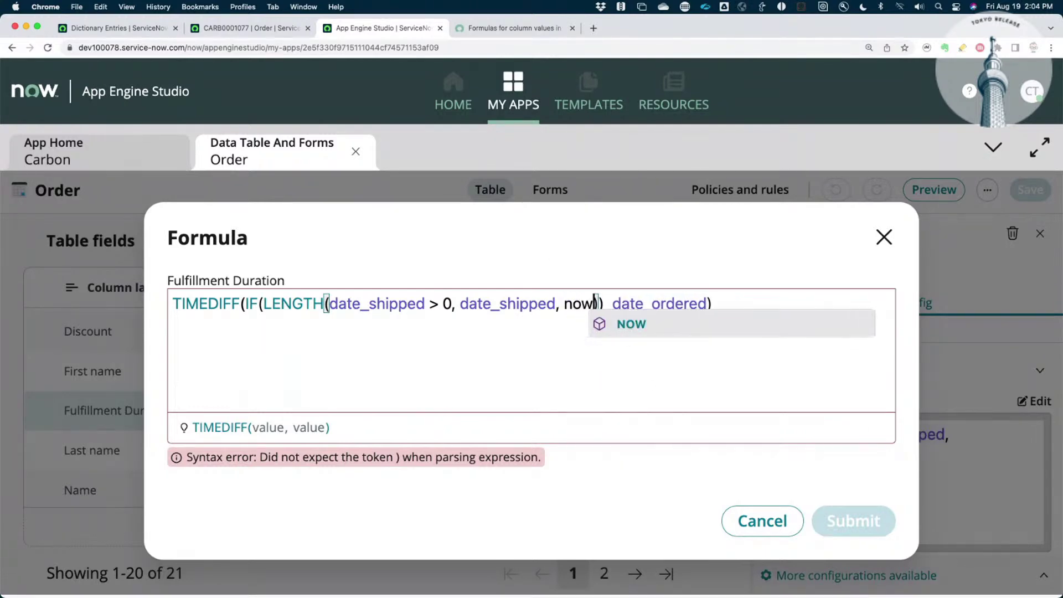
left_click(636, 314)
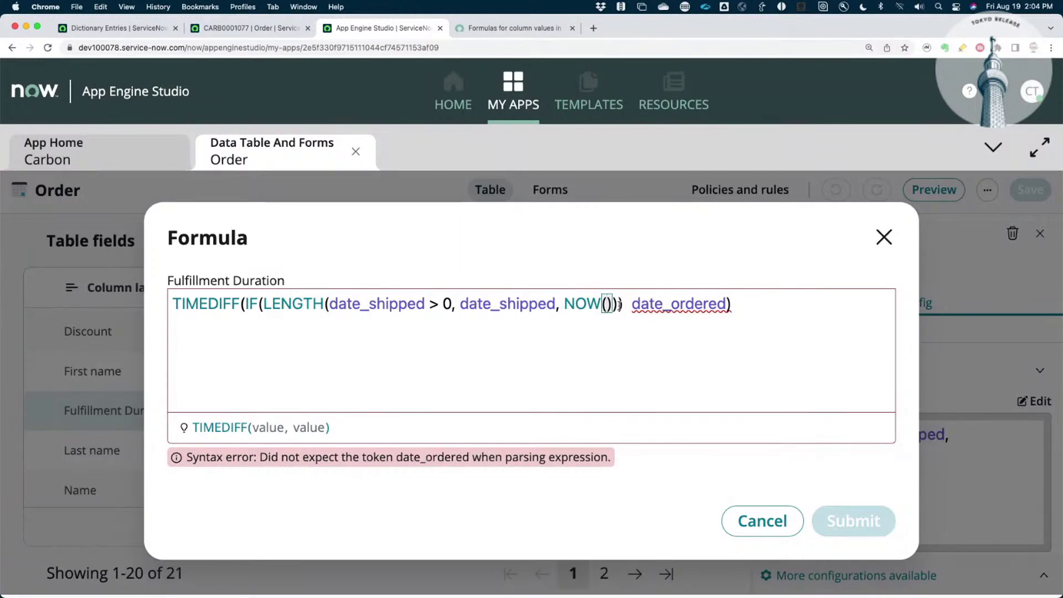
left_click(619, 304)
key("BackSpace")
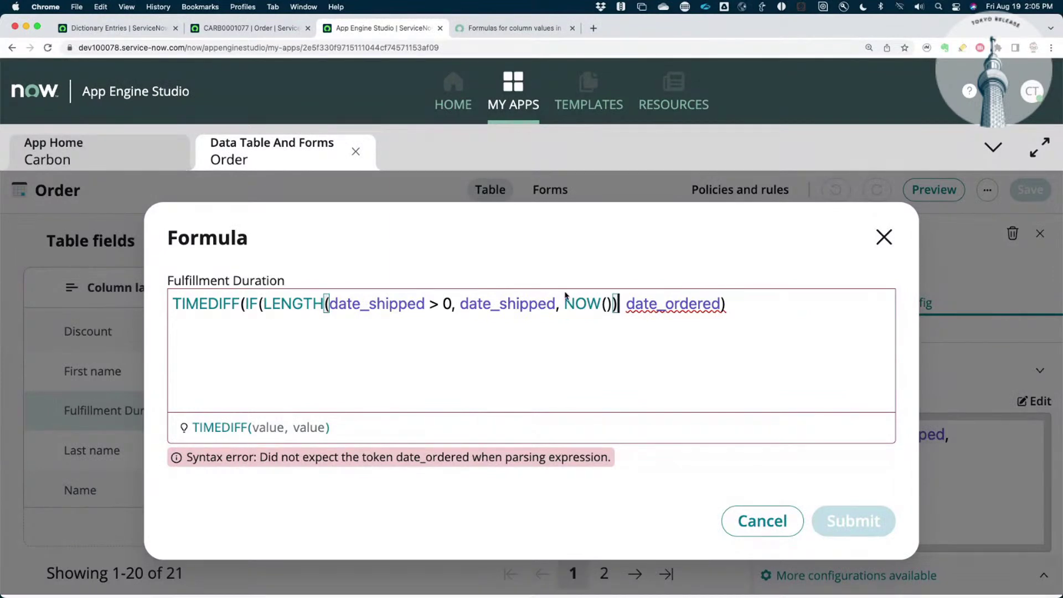
left_click(426, 304)
Rebalance parentheses after date_shipped and NOW(), then cut 'LENGTH(date_shipped' out of the IF
type(")")
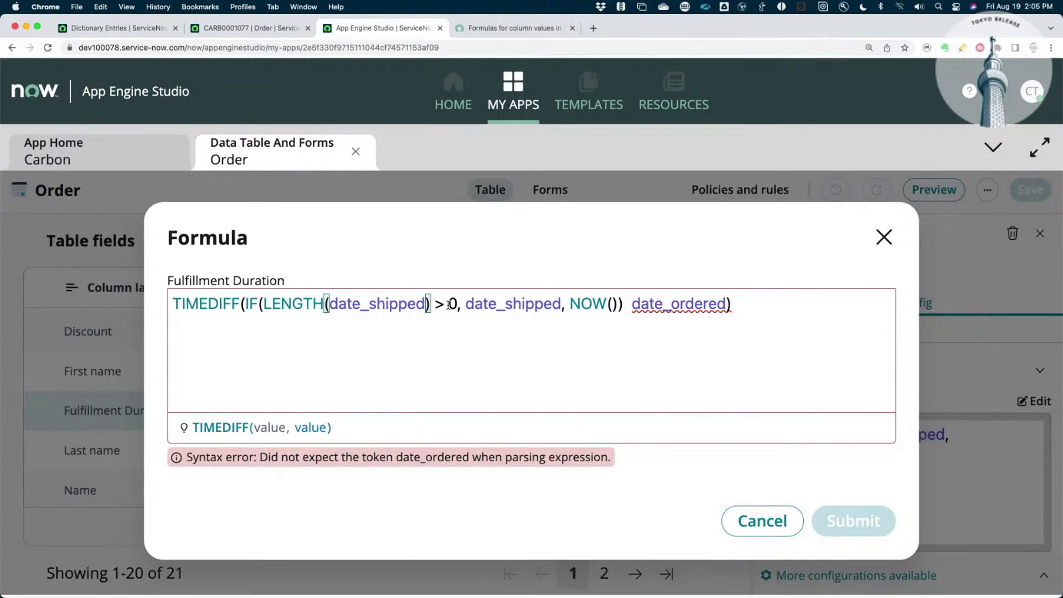
left_click(619, 304)
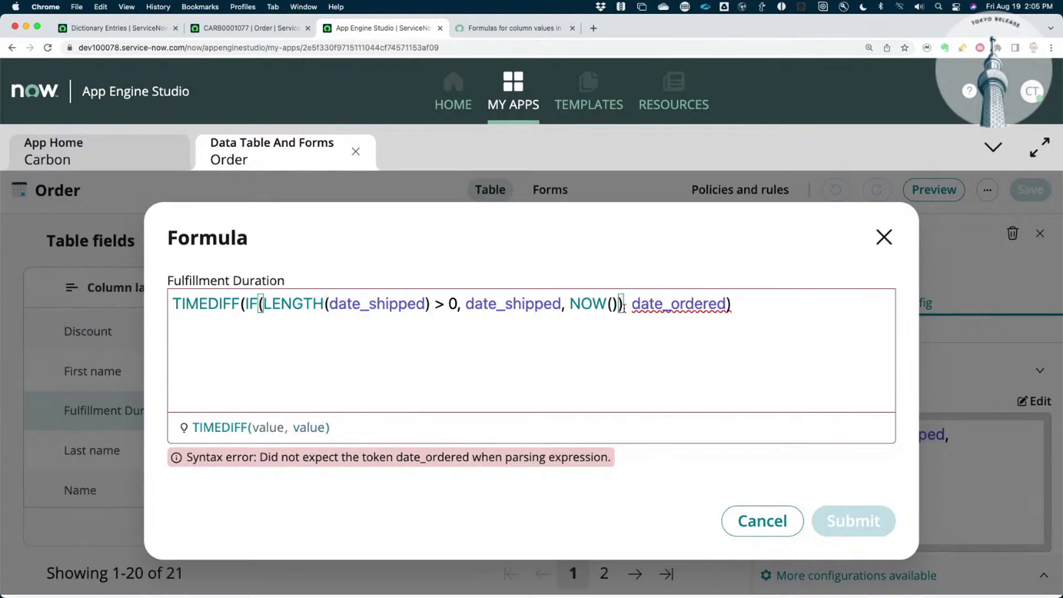
type(")")
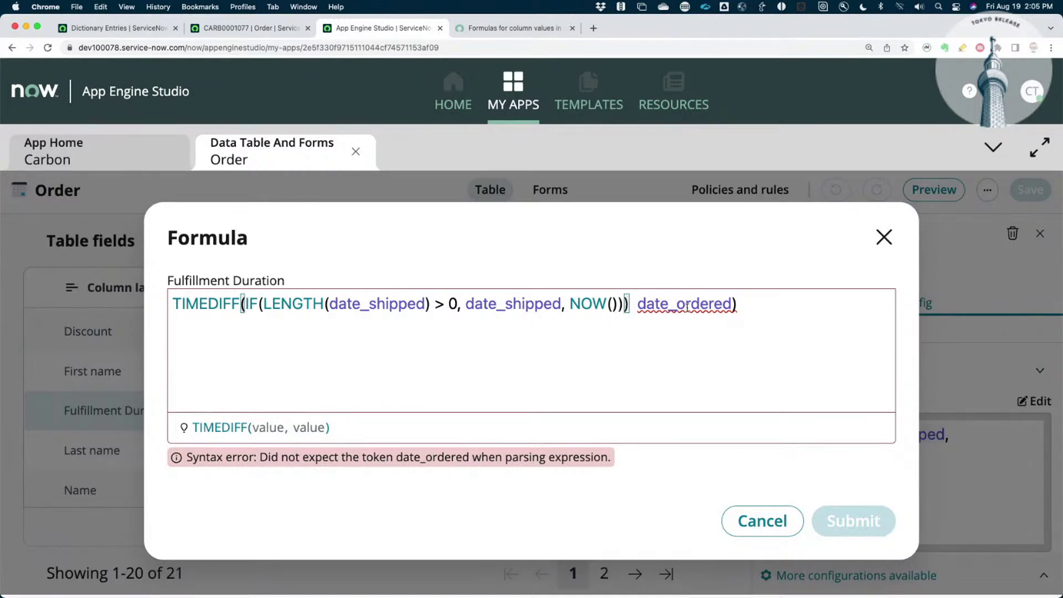
mouse_move(687, 307)
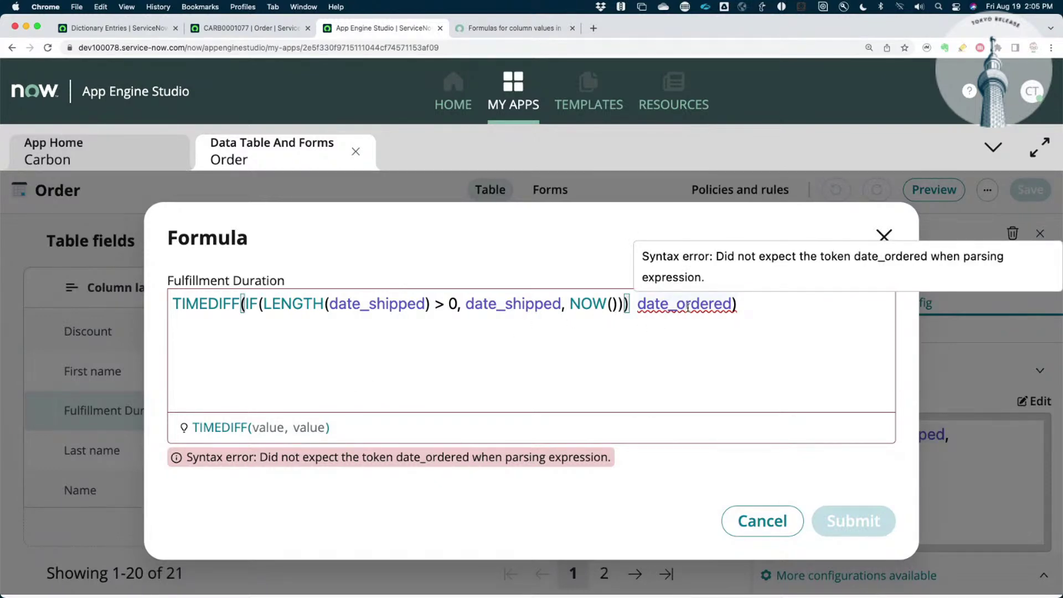
left_click_drag(264, 304, 619, 303)
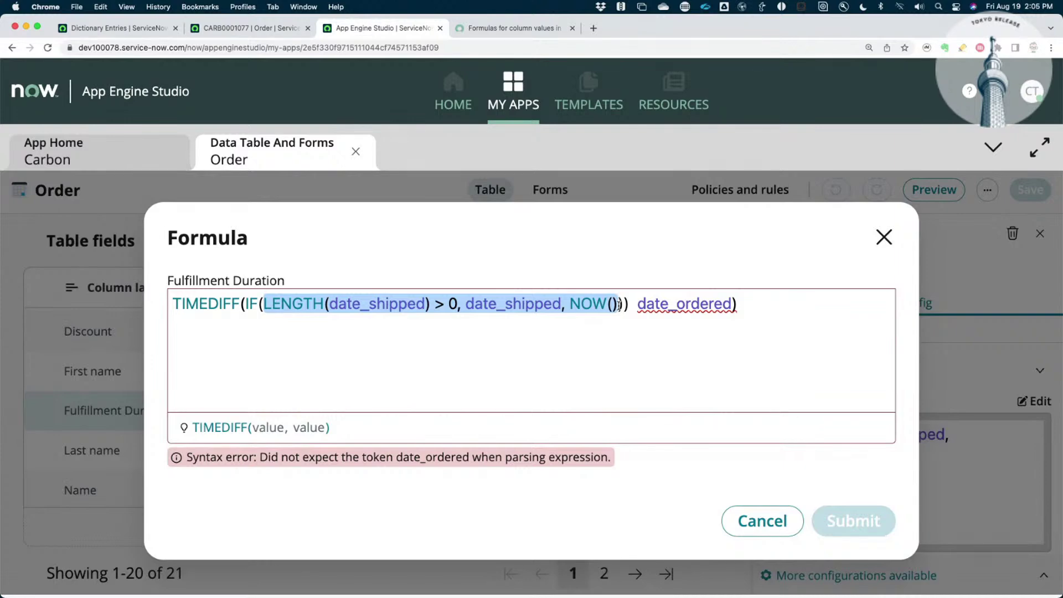
left_click(430, 305)
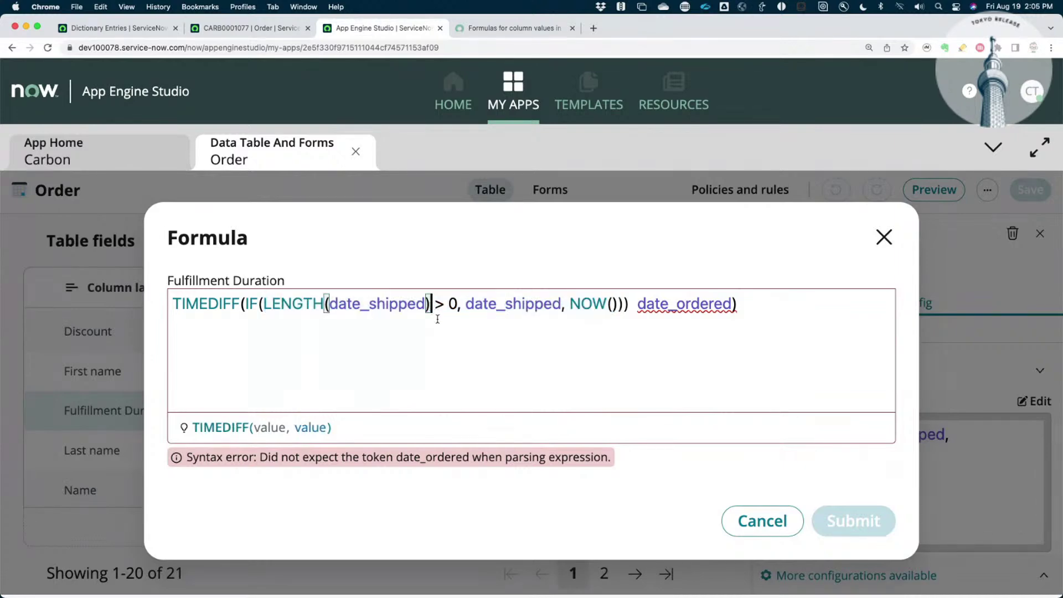
key("BackSpace")
left_click(619, 303)
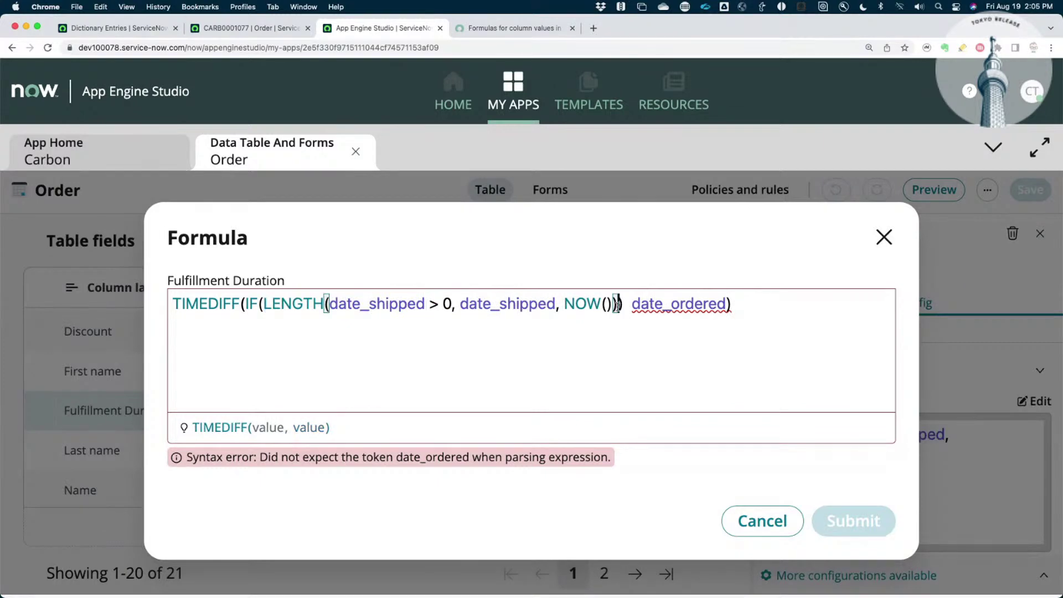
type(")")
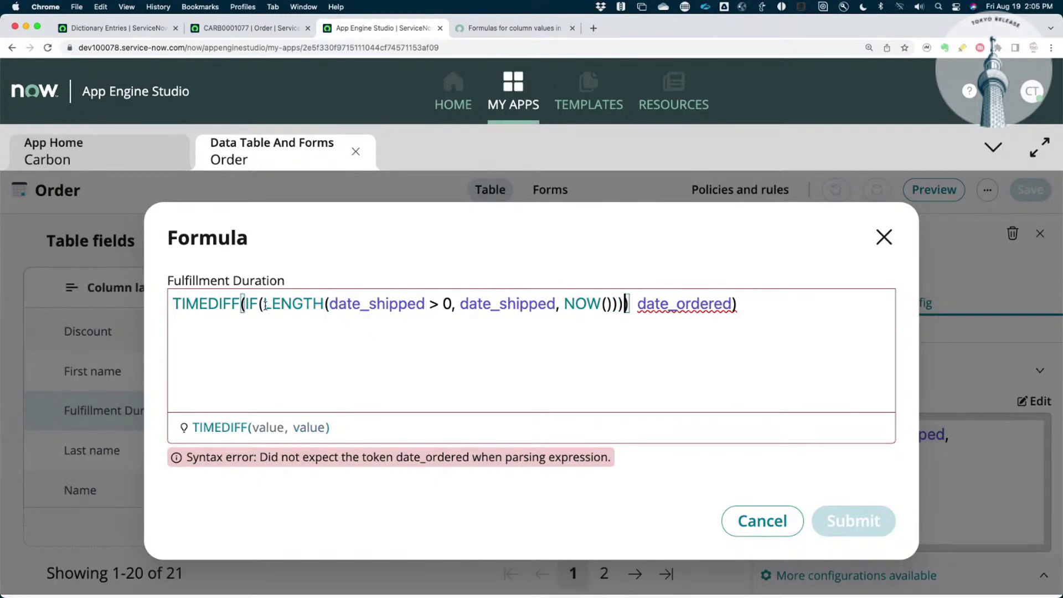
left_click_drag(265, 304, 422, 298)
key("super+c")
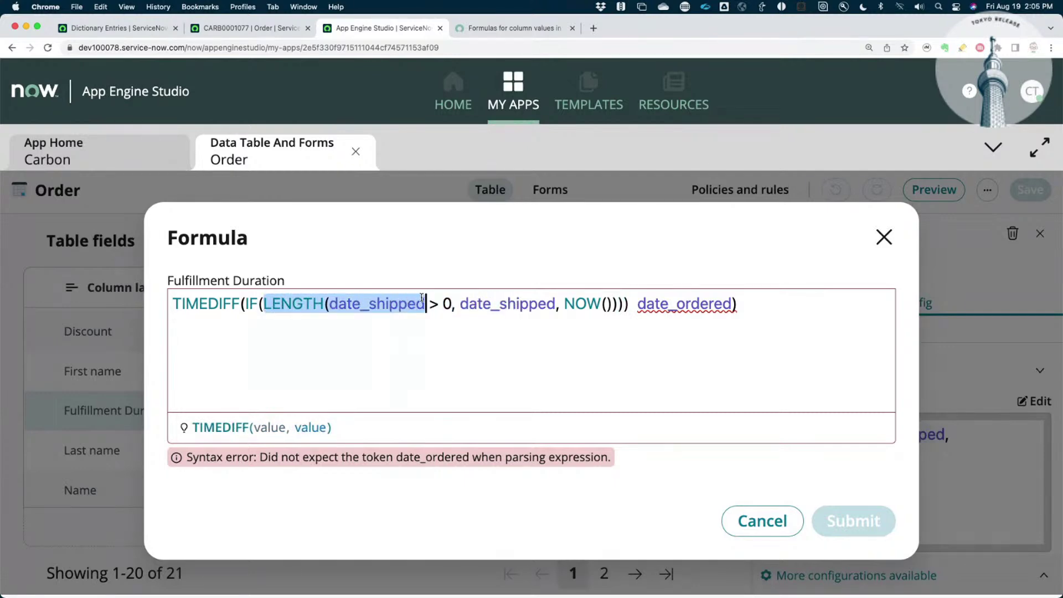
key("BackSpace")
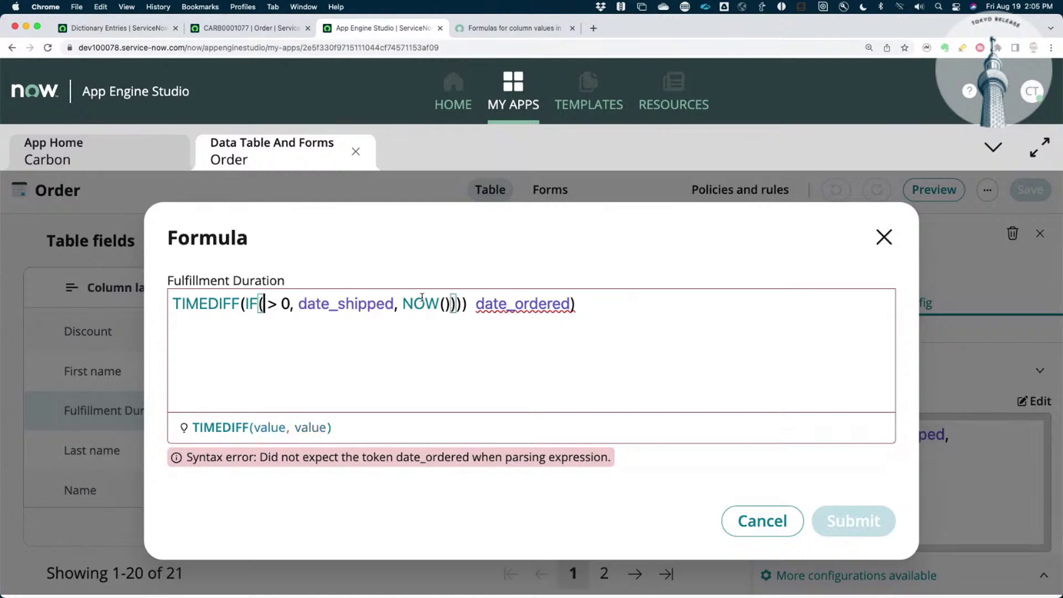
Paste LENGTH(date_shipped) onto a new line below the formula
left_click(597, 304)
key("Return")
key("super+v")
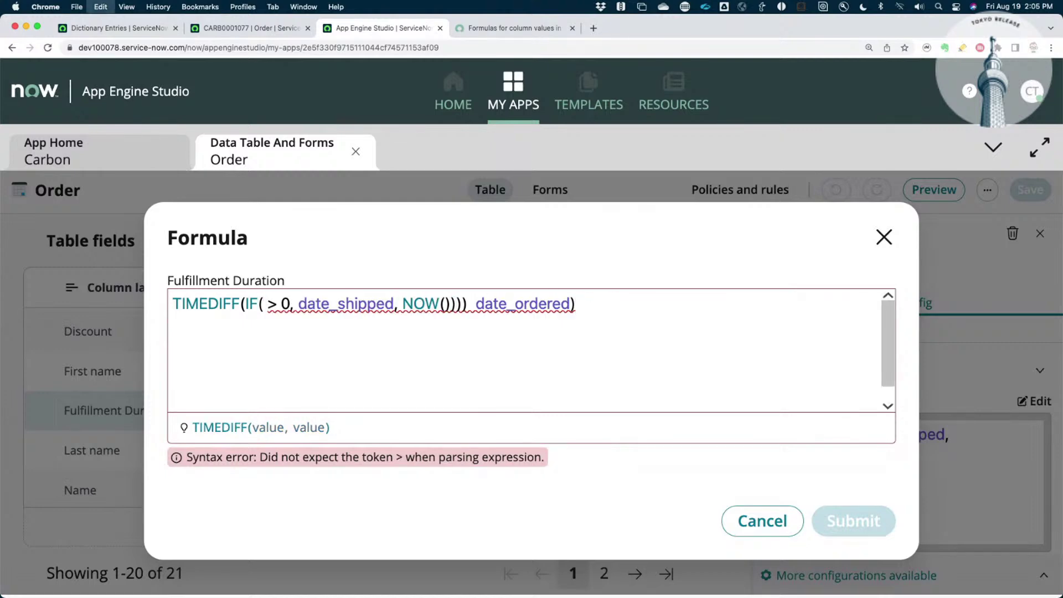
type(")")
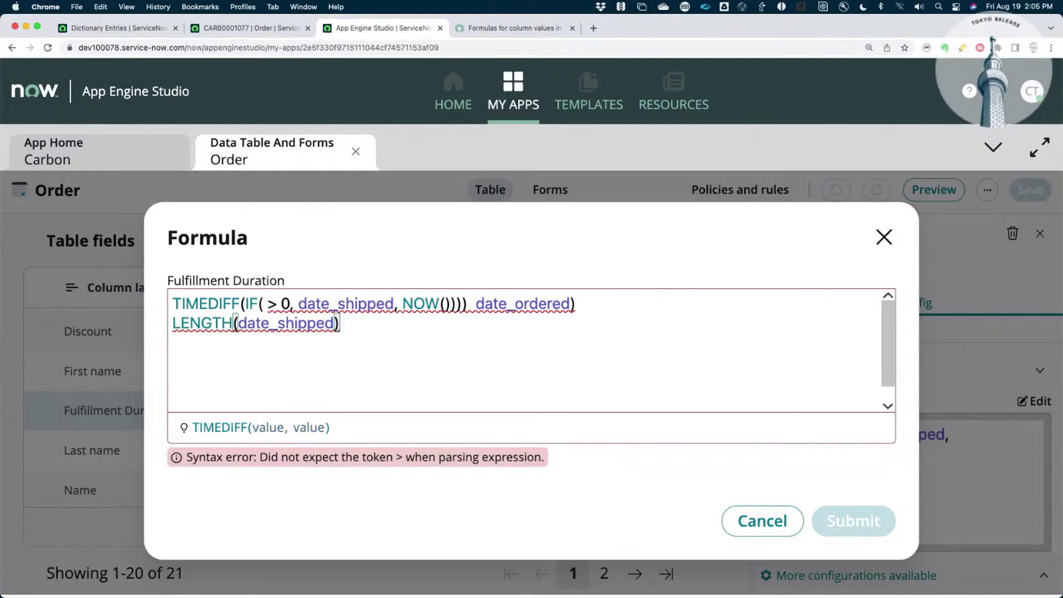
Add an IF(LENGTH() > 0, x, y) line and delete the broken IF expression from line 1
left_click(584, 304)
key("Return")
type("if")
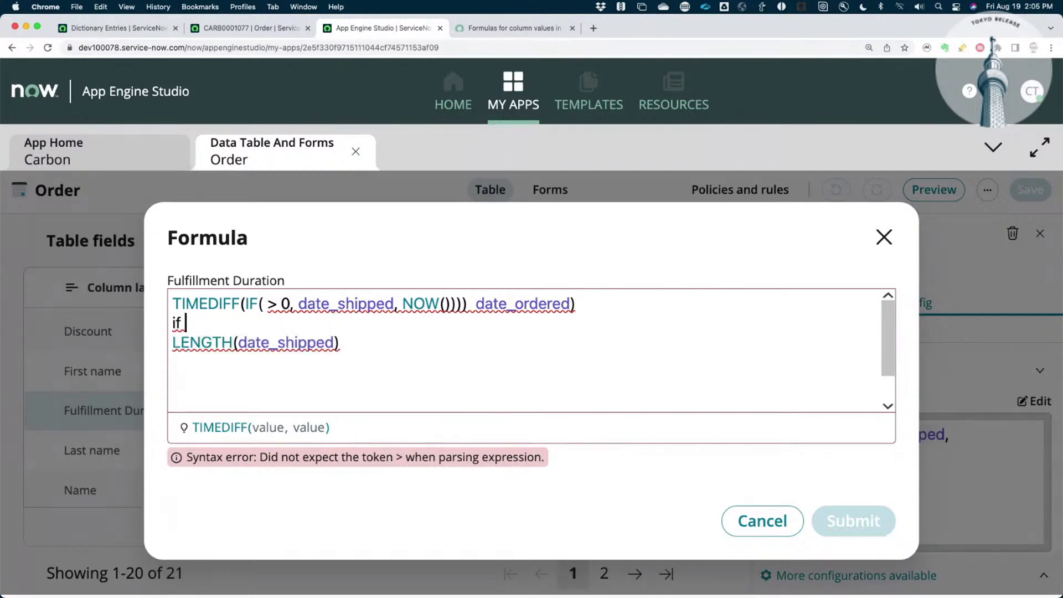
key("BackSpace")
key("BackSpace")
key("BackSpace")
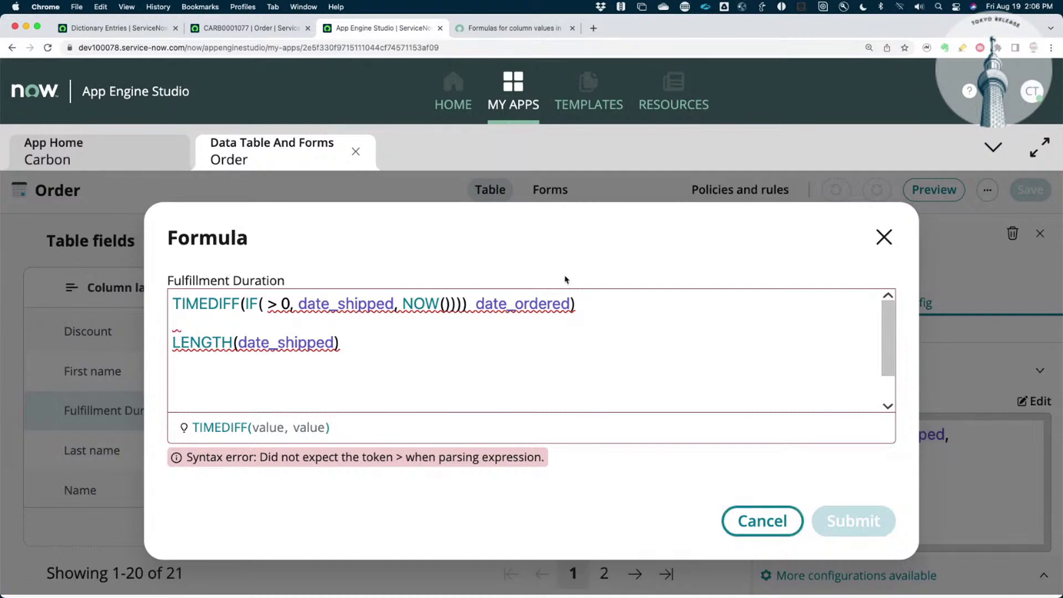
type("i")
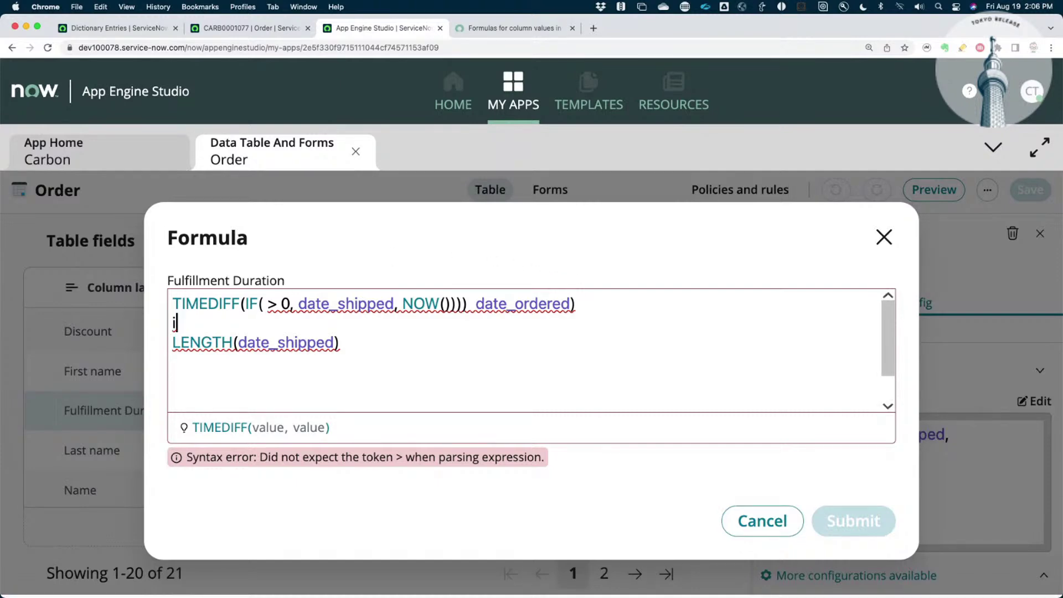
type("f")
left_click(265, 339)
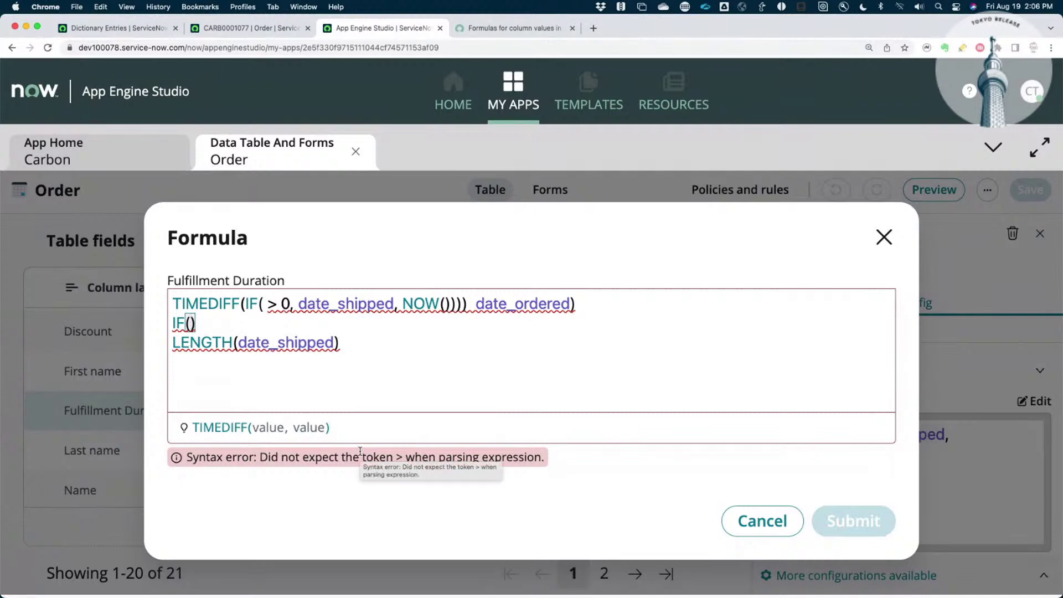
type("leng")
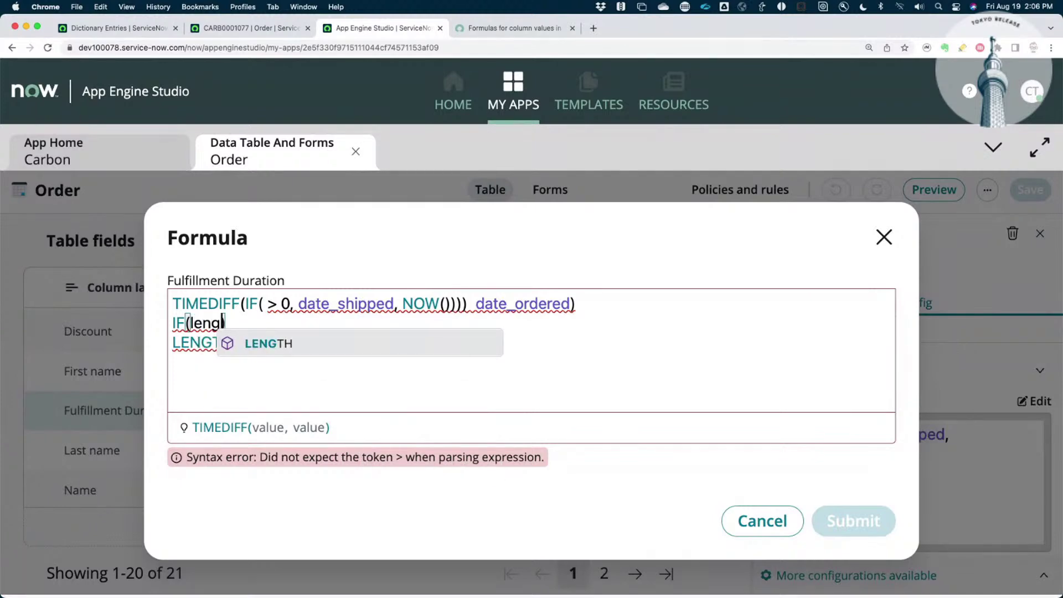
key("Return")
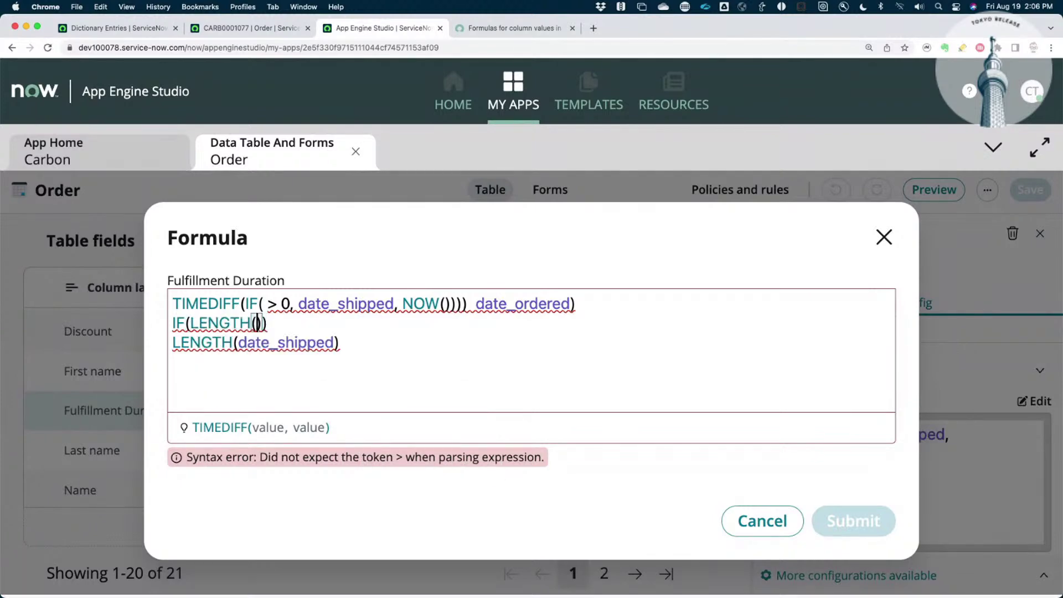
left_click(263, 323)
type("> 0, x, y")
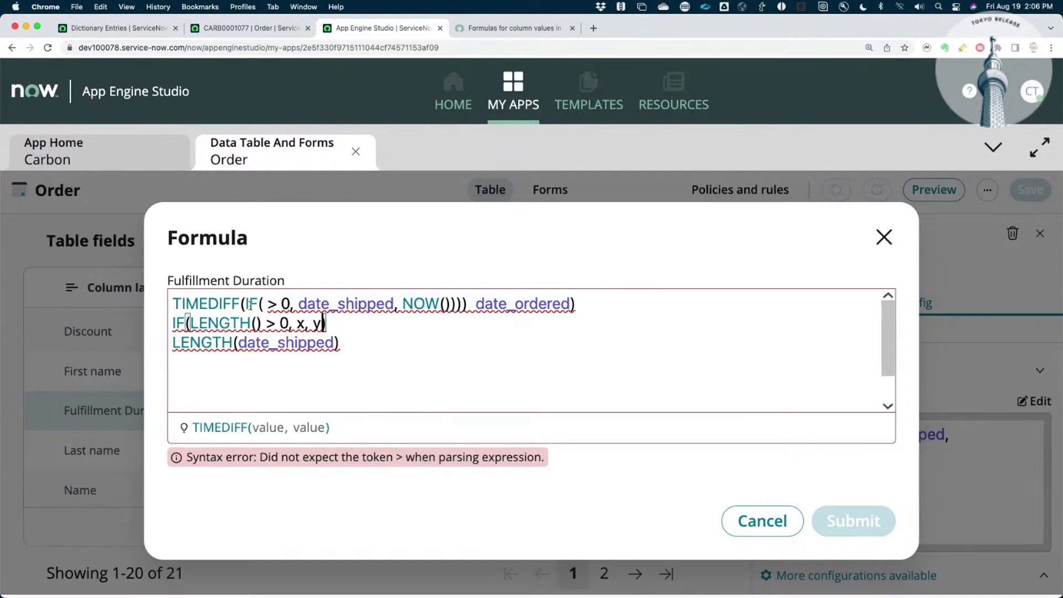
left_click_drag(245, 303, 572, 303)
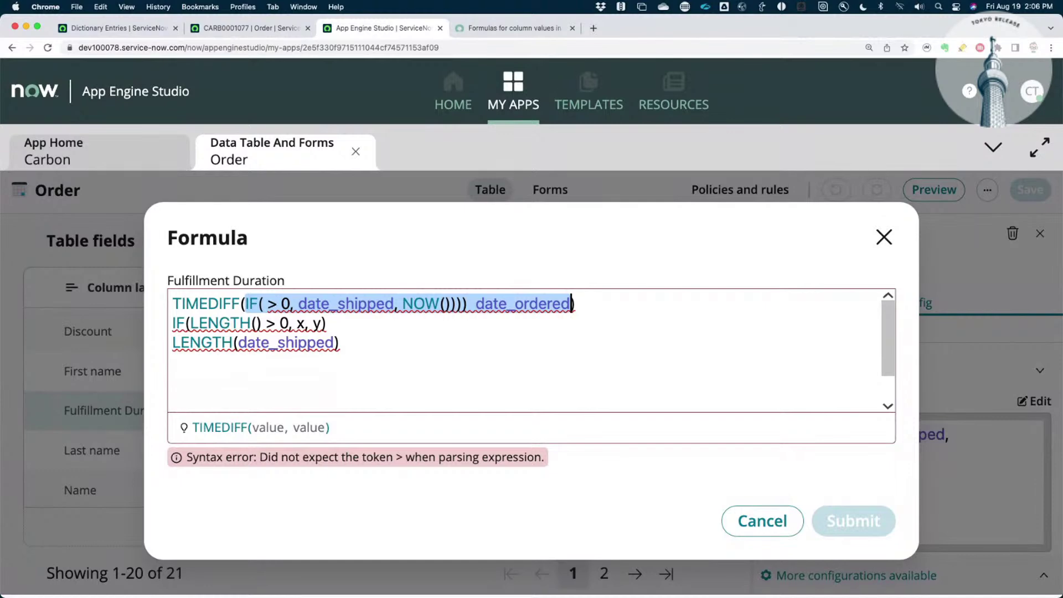
key("BackSpace")
Replace the IF's x and y placeholders with date_shipped and NOW()
type("if")
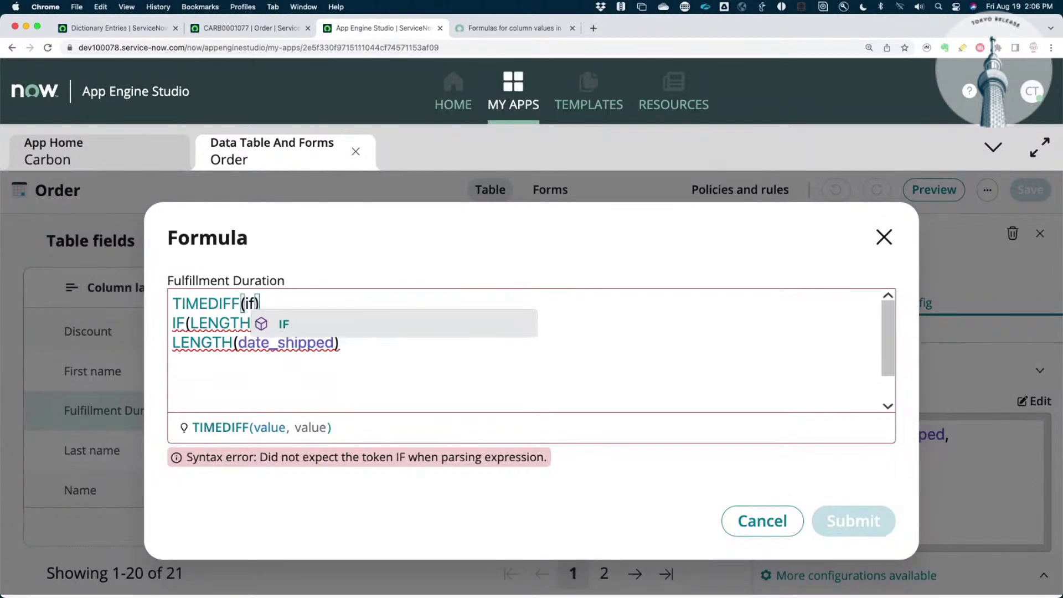
type("(")
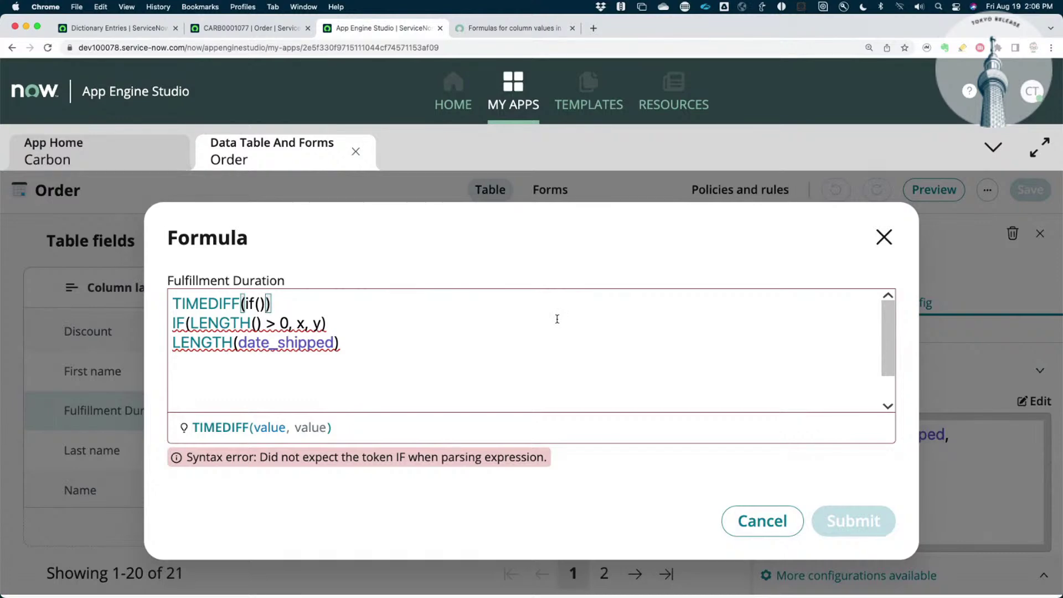
left_click(394, 334)
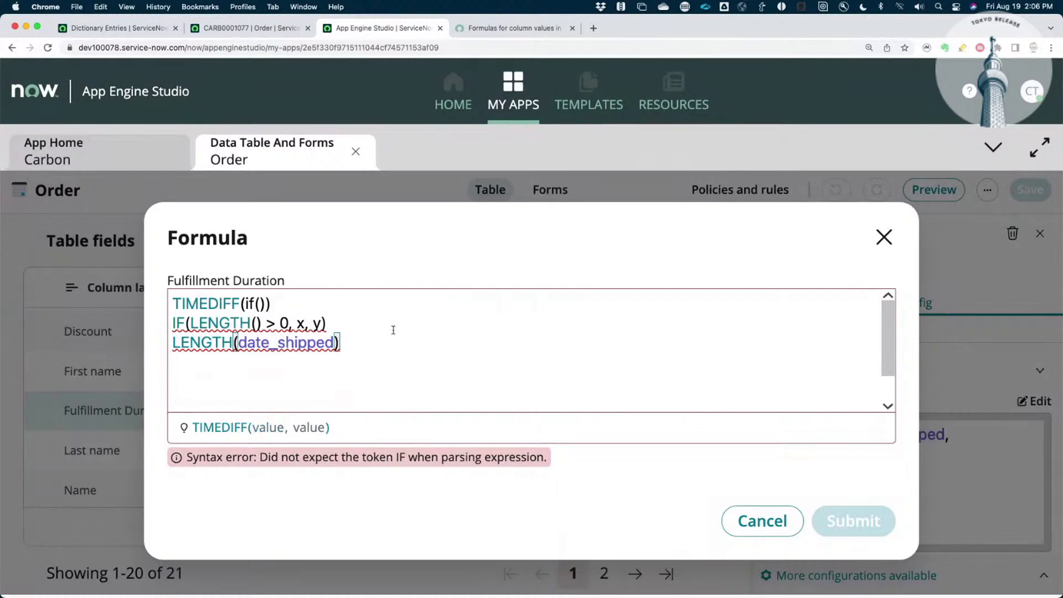
left_click(261, 303)
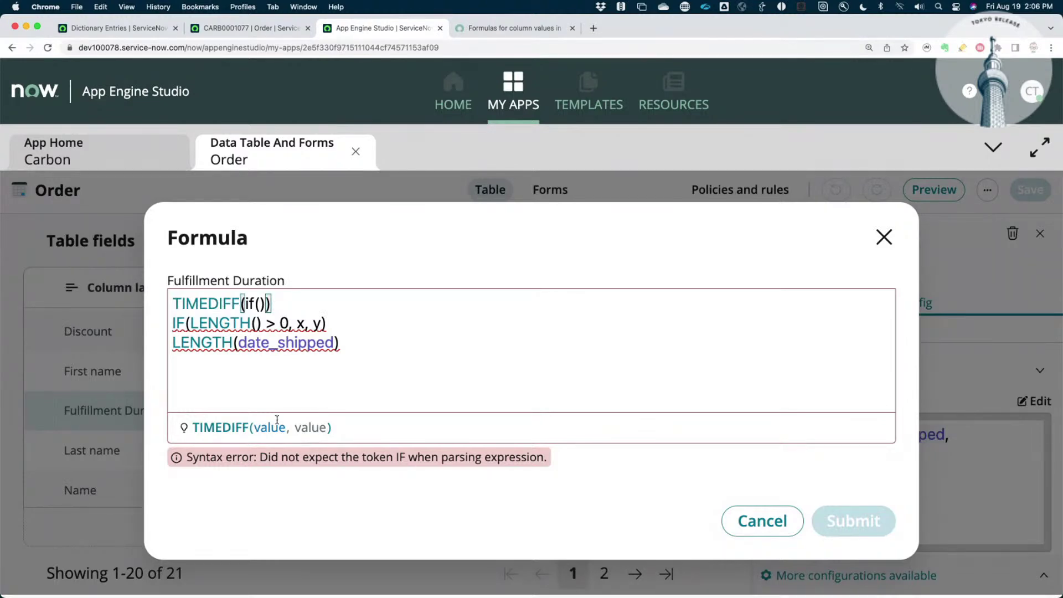
left_click(304, 323)
key("BackSpace")
type("date")
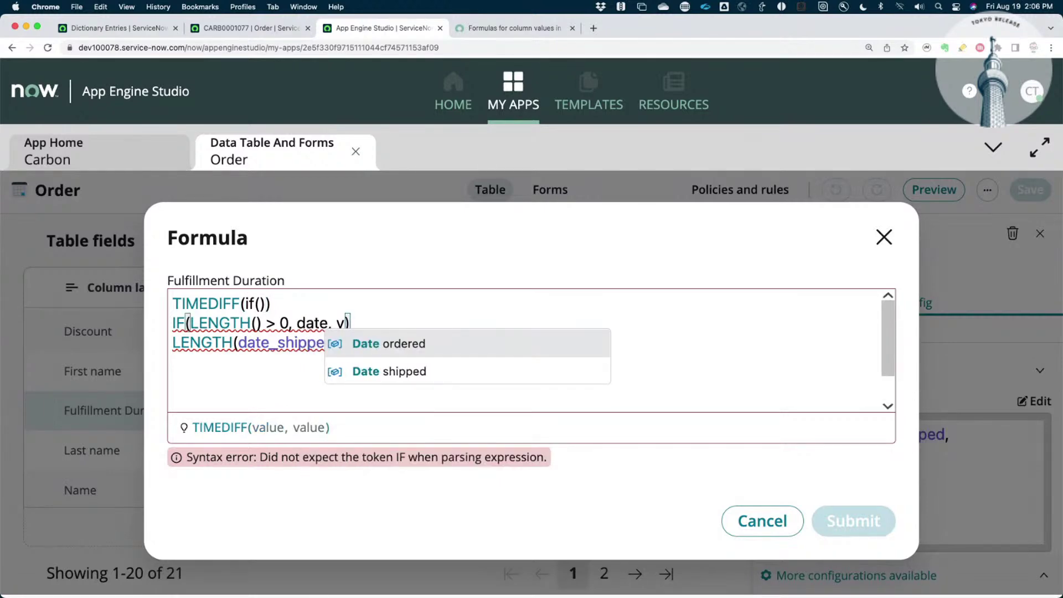
left_click(400, 372)
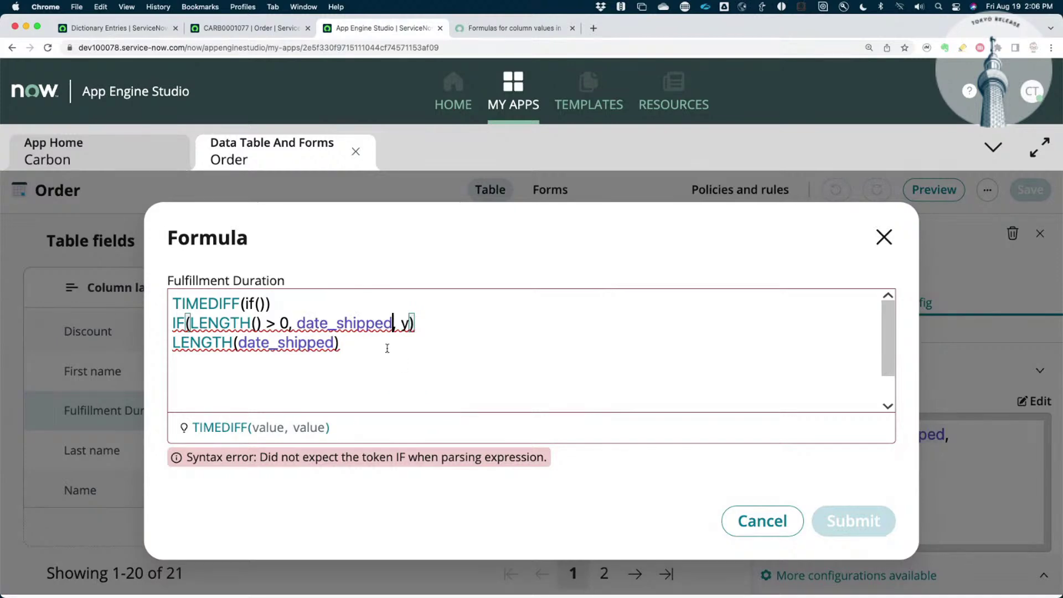
left_click(408, 324)
key("BackSpace")
type("now")
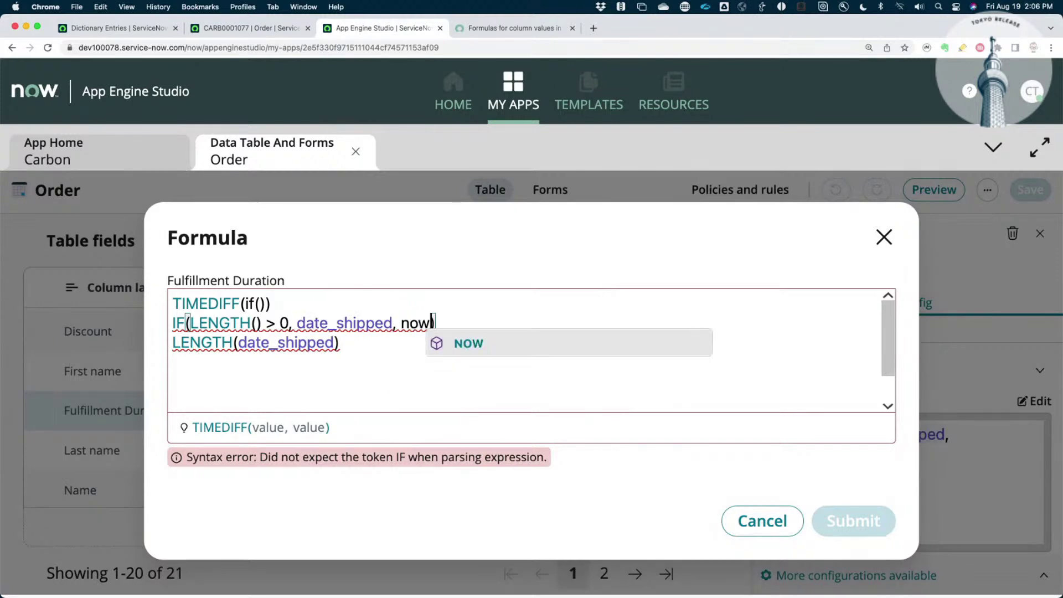
key("Return")
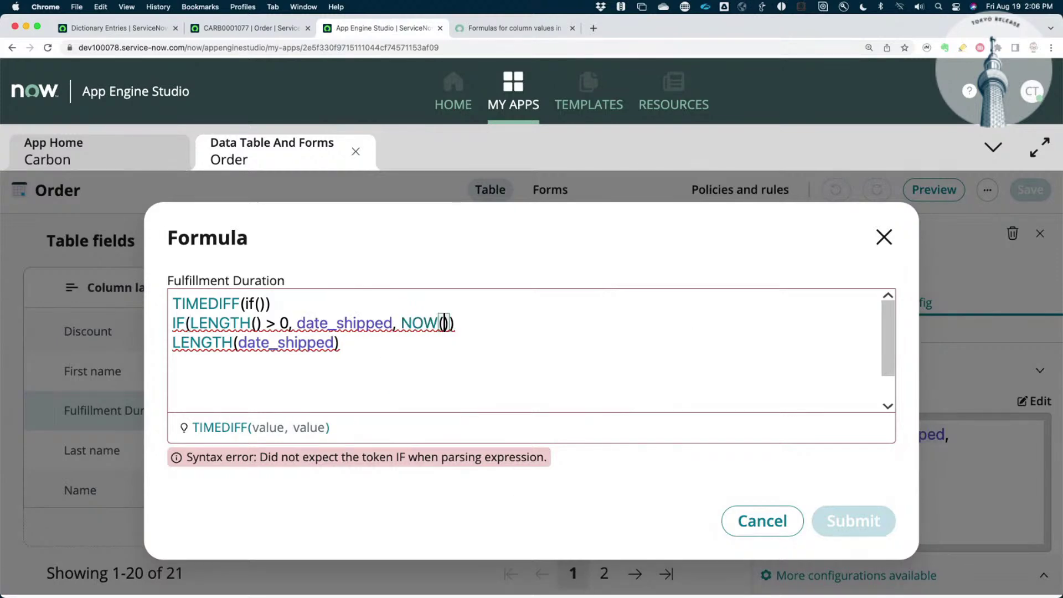
left_click(270, 308)
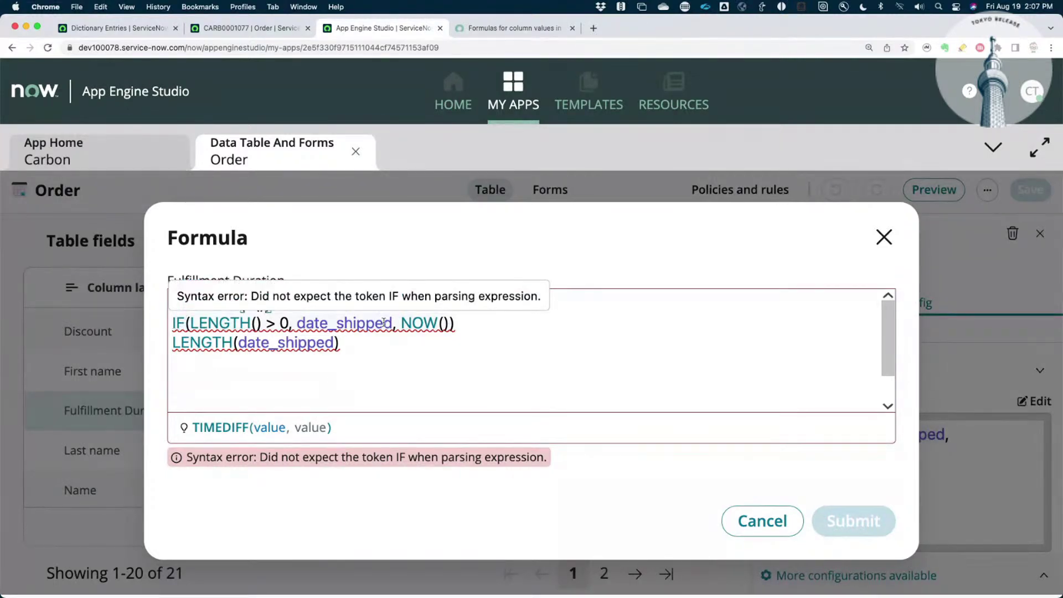
left_click(314, 322)
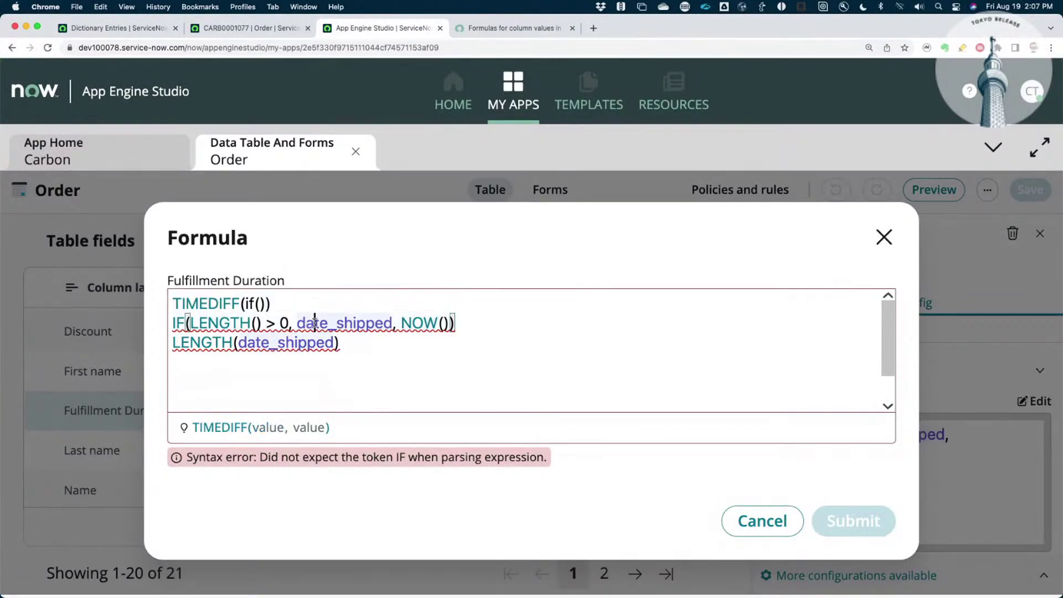
left_click(426, 323)
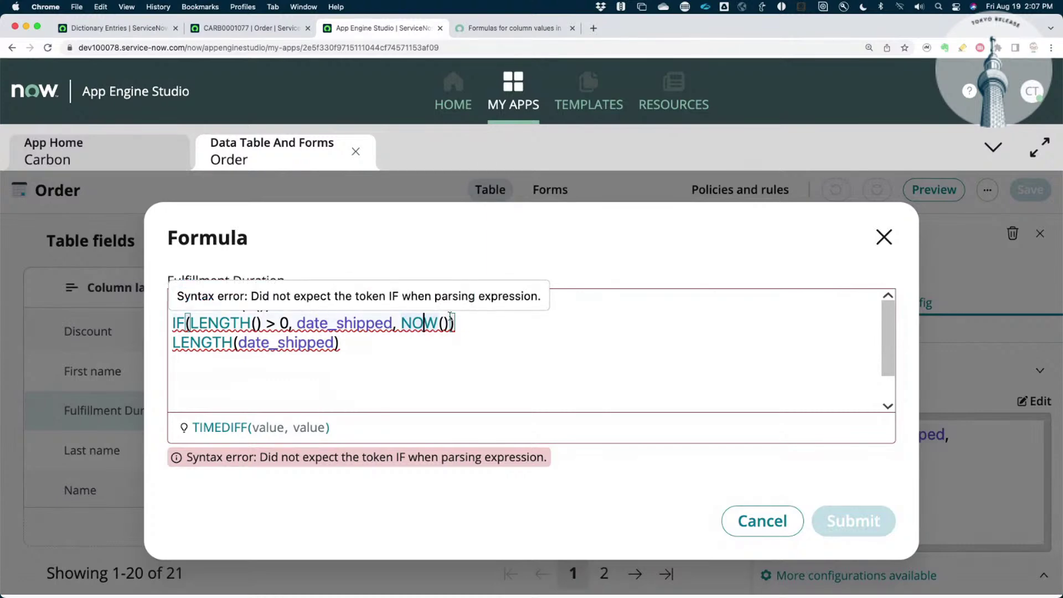
left_click(493, 333)
Rewrite line 1 as TIMEDIFF(date_shipped, date_ordered)
left_click(260, 304)
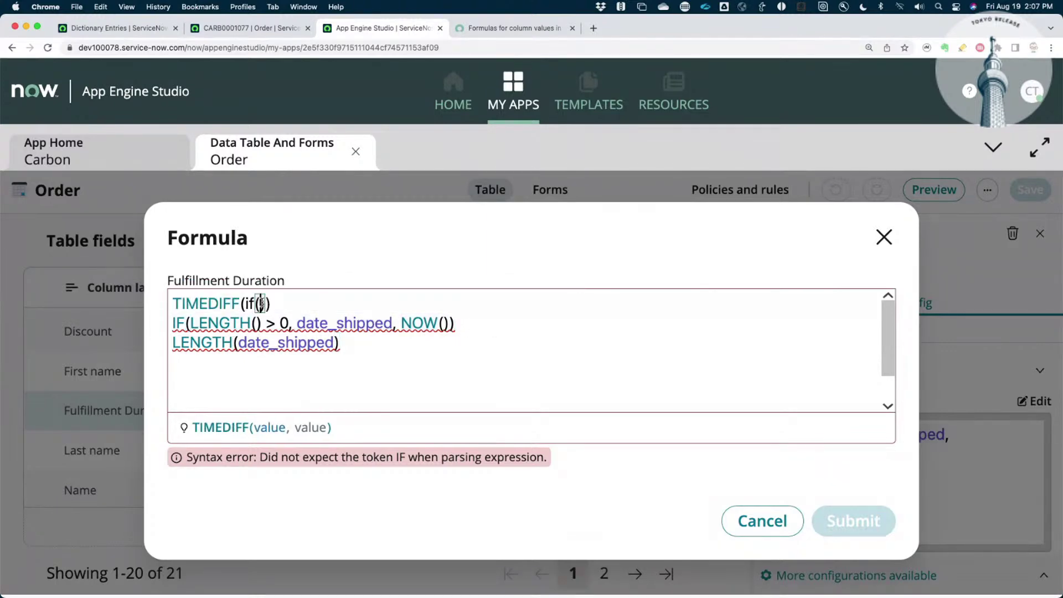
key("Delete")
key("Delete")
key("BackSpace")
key("BackSpace")
key("BackSpace")
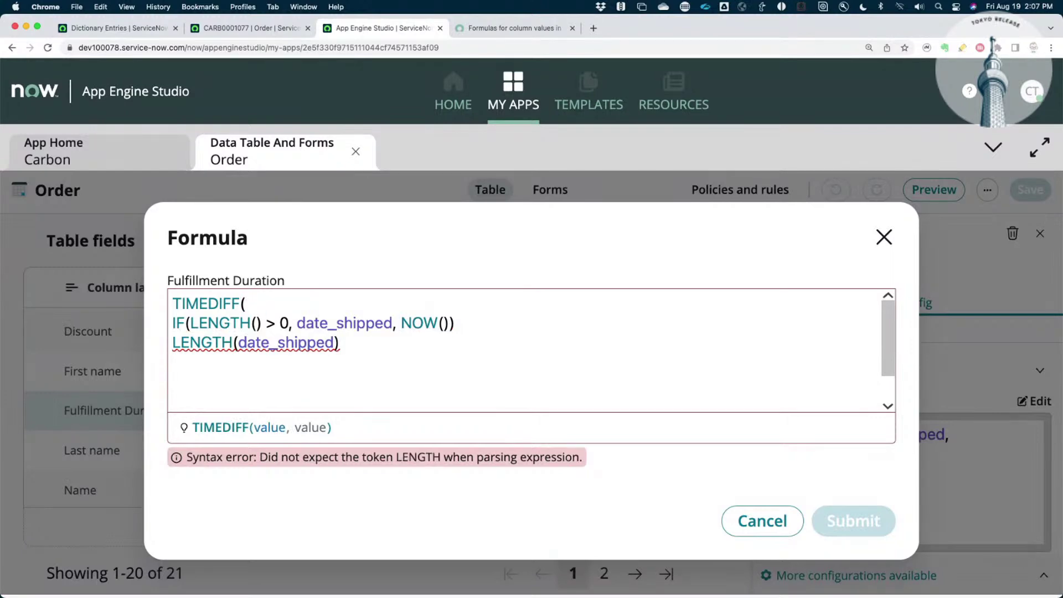
type("date")
key("Return")
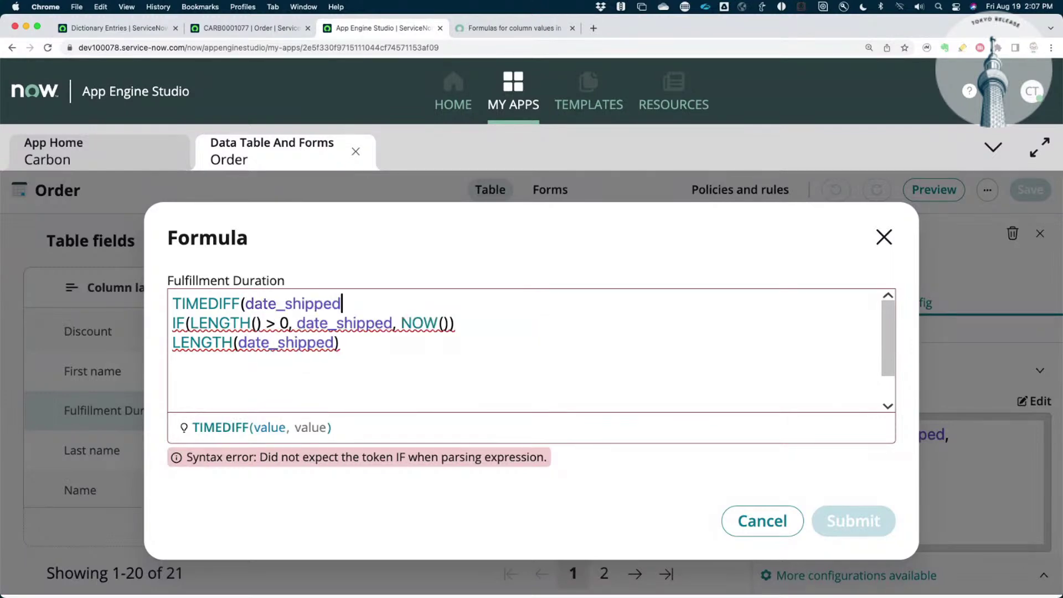
type(", date_ordere")
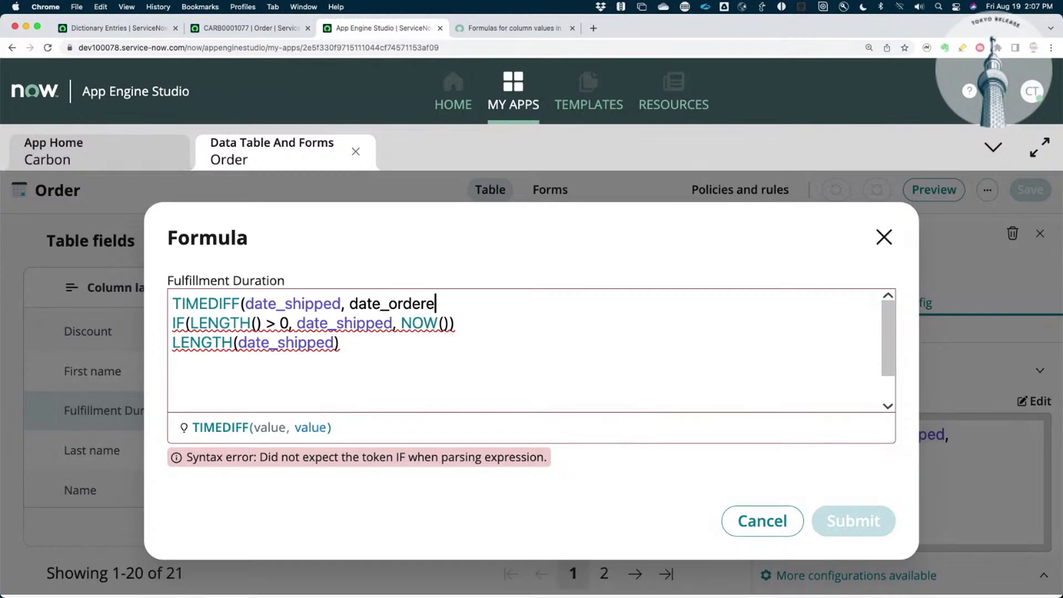
type("d)")
key("BackSpace")
key("BackSpace")
type("ed)")
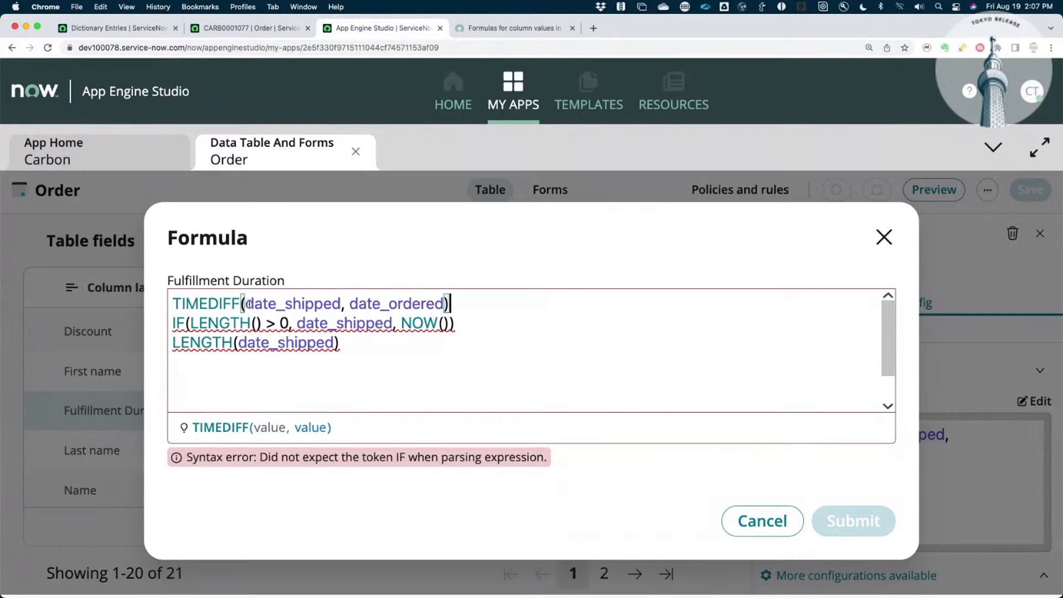
left_click_drag(245, 303, 340, 303)
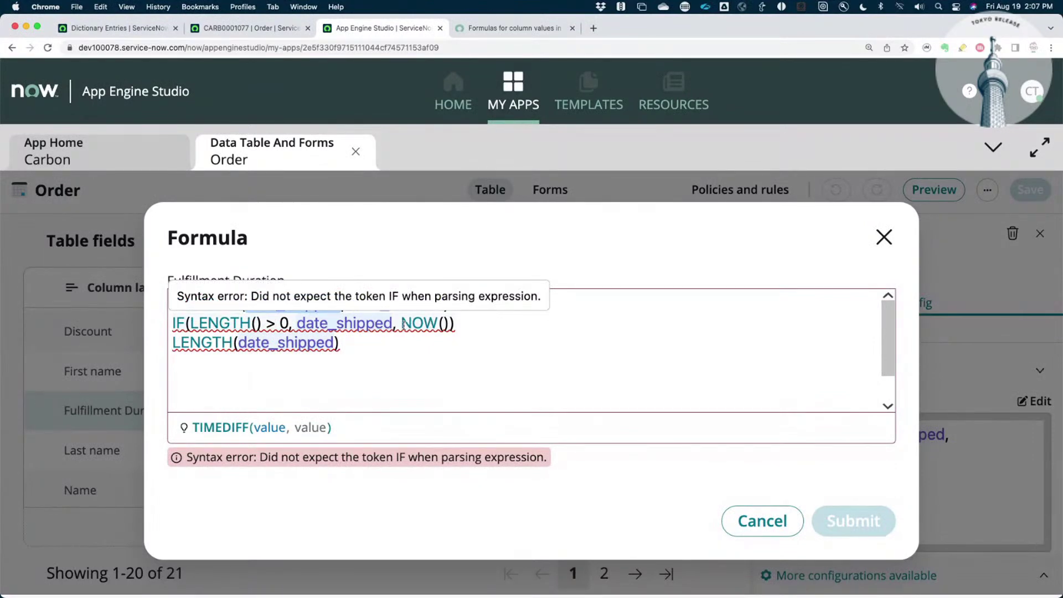
left_click(366, 370)
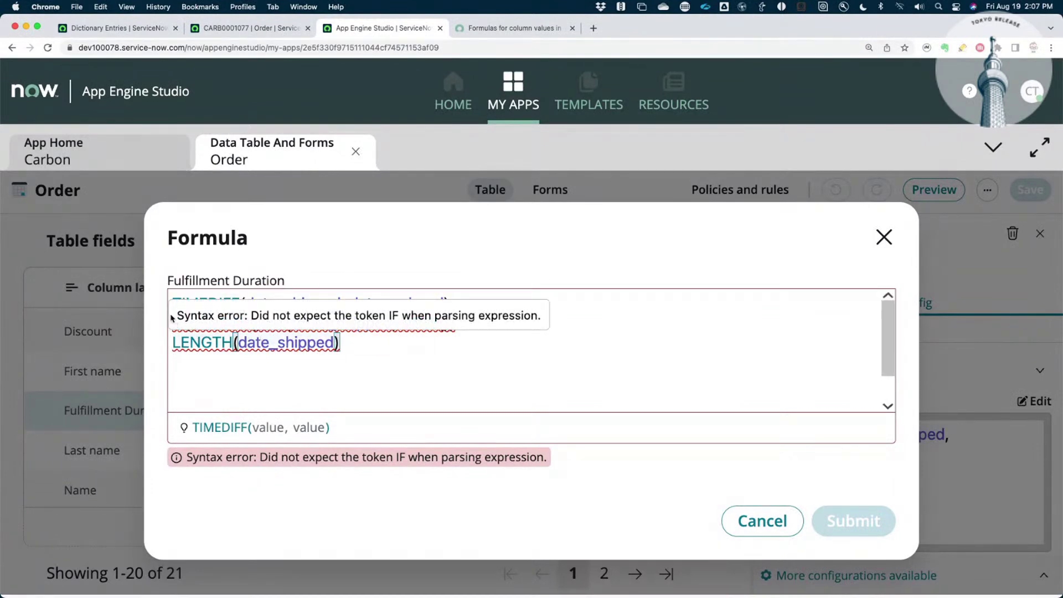
double_click(297, 302)
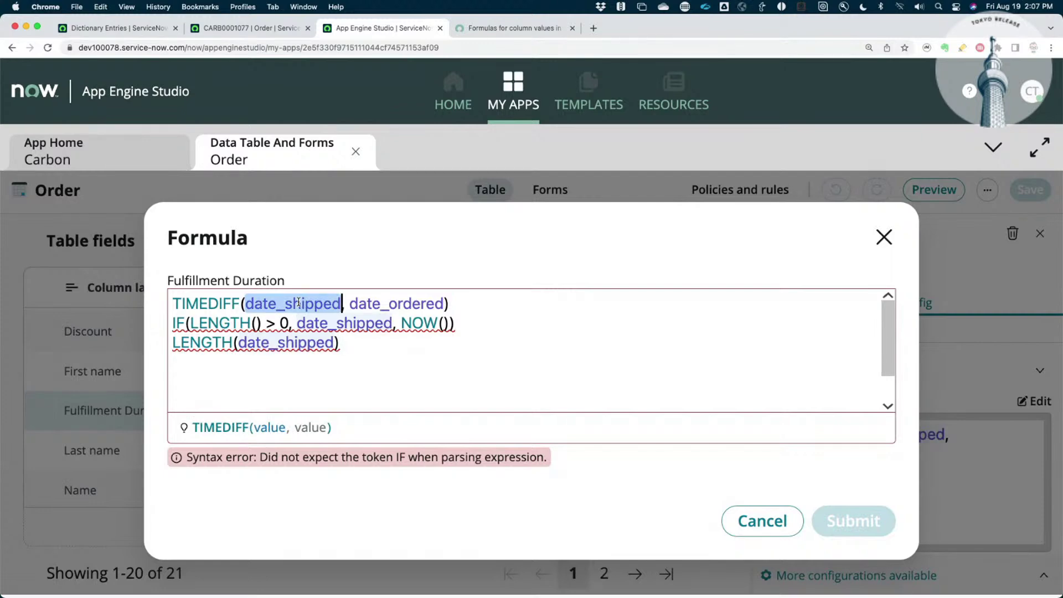
Move the IF expression into TIMEDIFF as its first argument, replacing date_shipped
key("BackSpace")
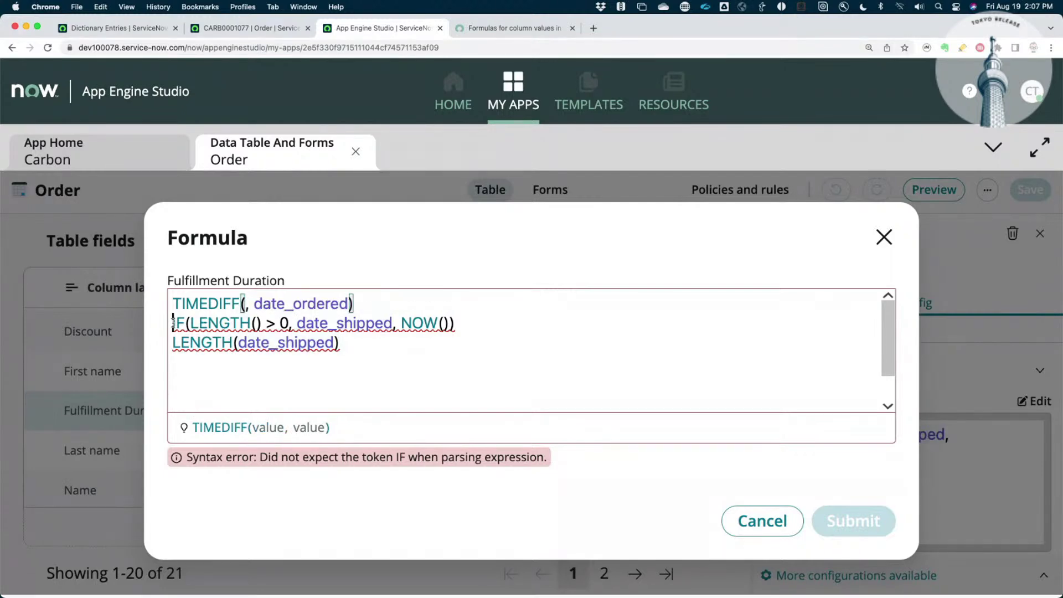
left_click_drag(173, 322, 468, 318)
key("super+c")
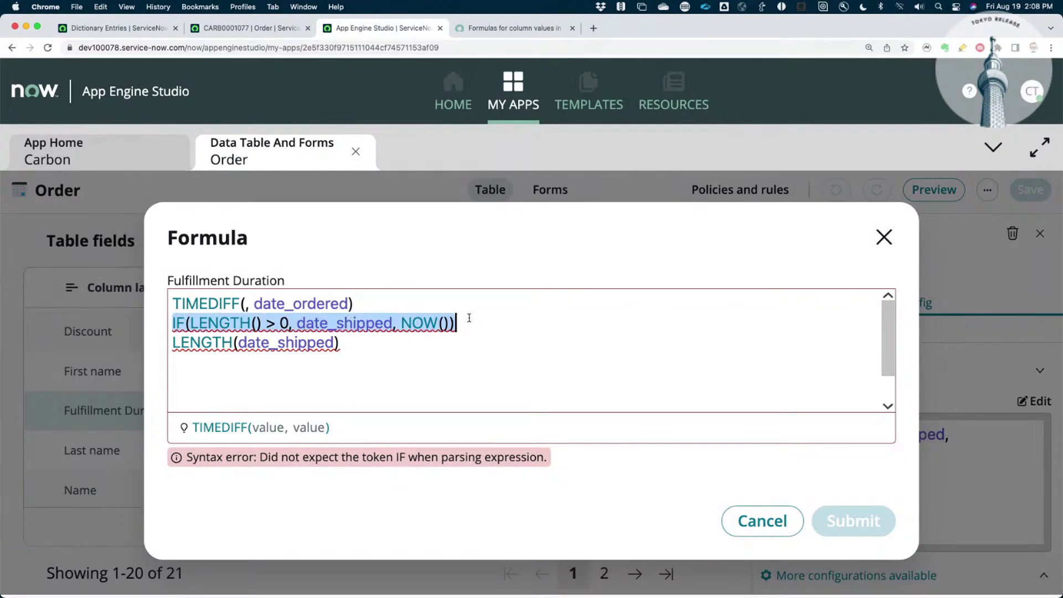
key("BackSpace")
left_click(244, 303)
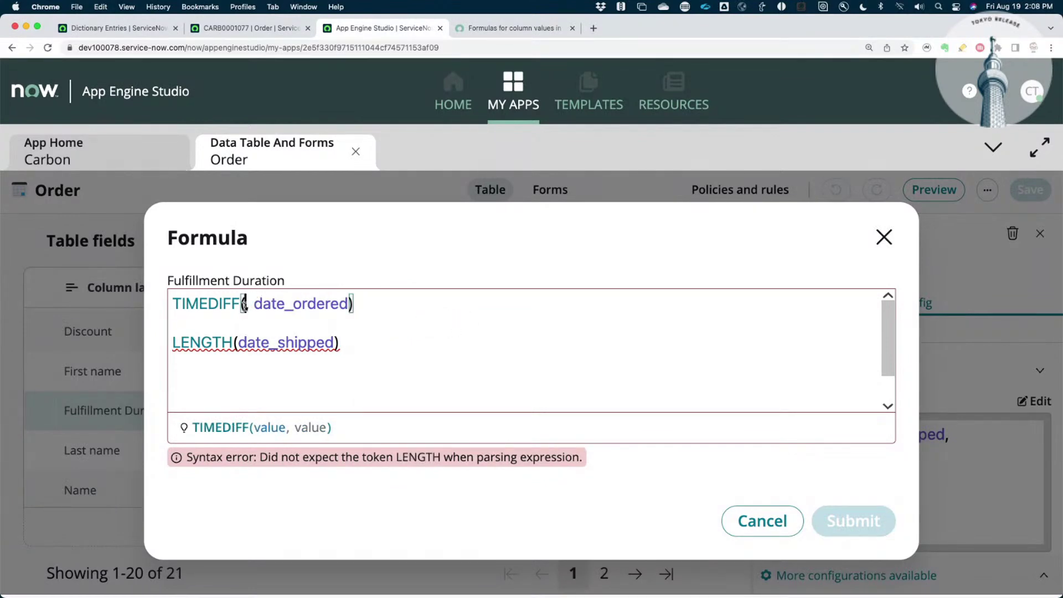
key("super+v")
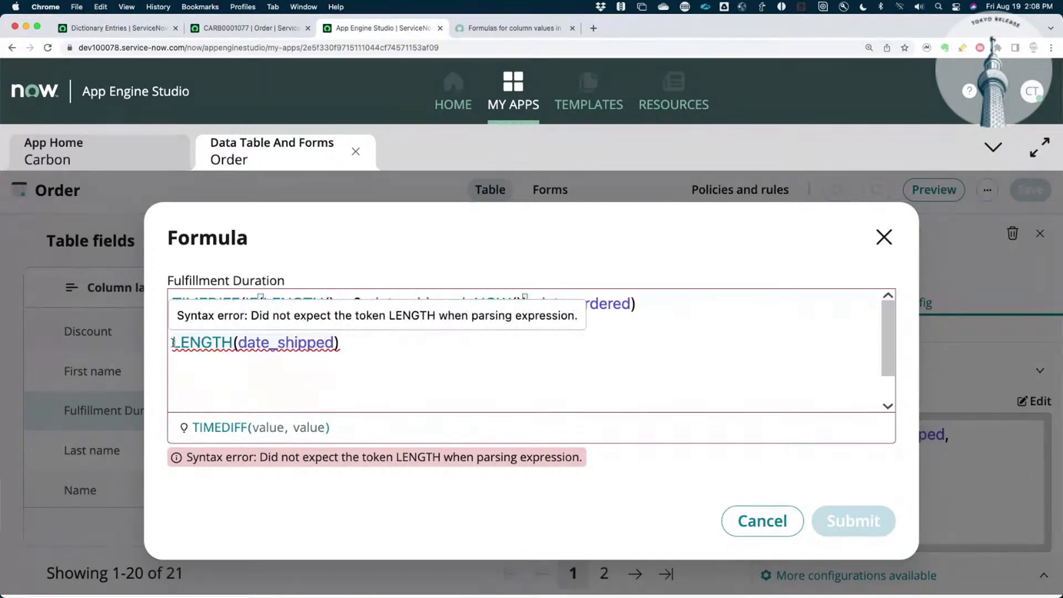
Put LENGTH(date_shipped) inside the IF, remove empty lines, and submit the one-line formula
left_click_drag(173, 342, 340, 344)
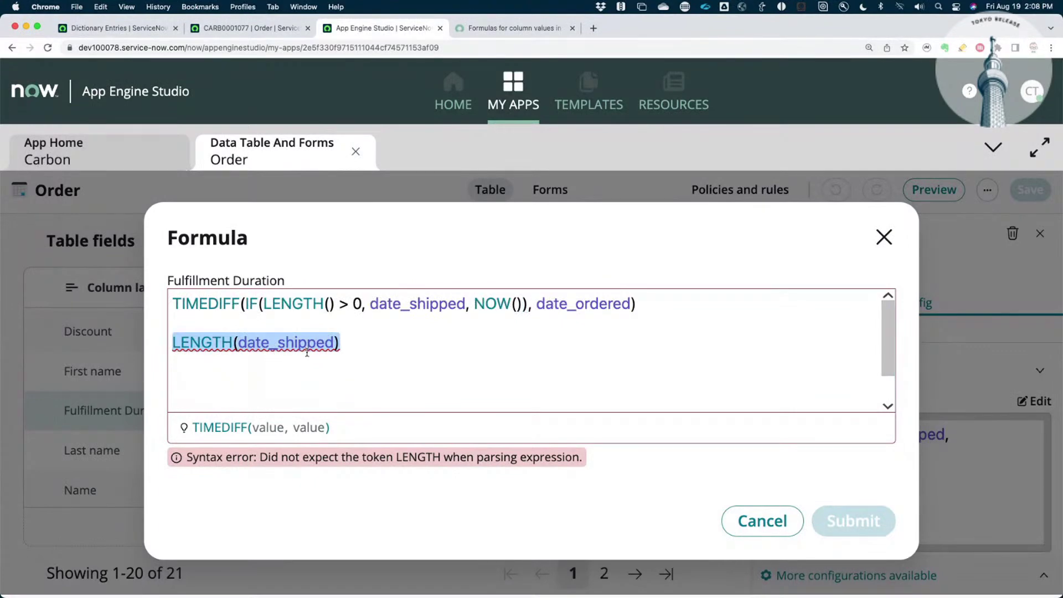
key("super+x")
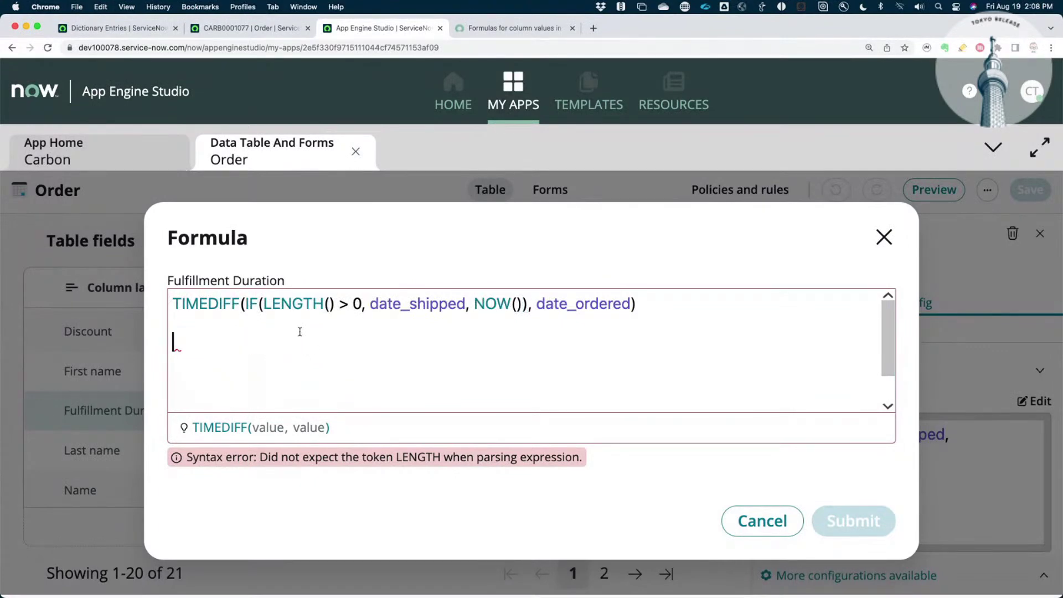
key("BackSpace")
key("BackSpace")
left_click_drag(264, 304, 333, 306)
key("super+v")
left_click(379, 327)
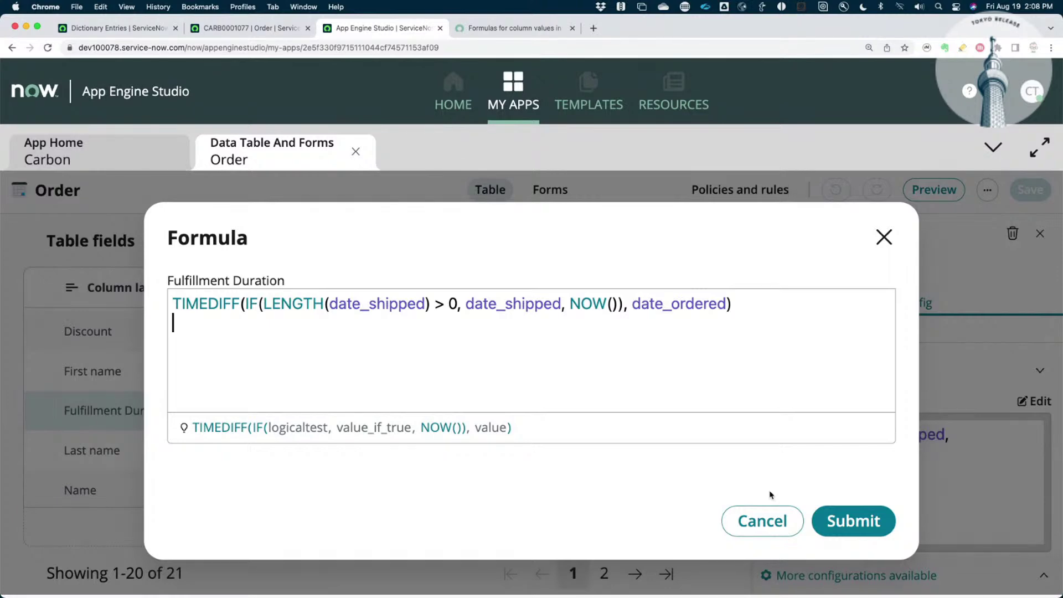
key("Left")
key("Right")
key("BackSpace")
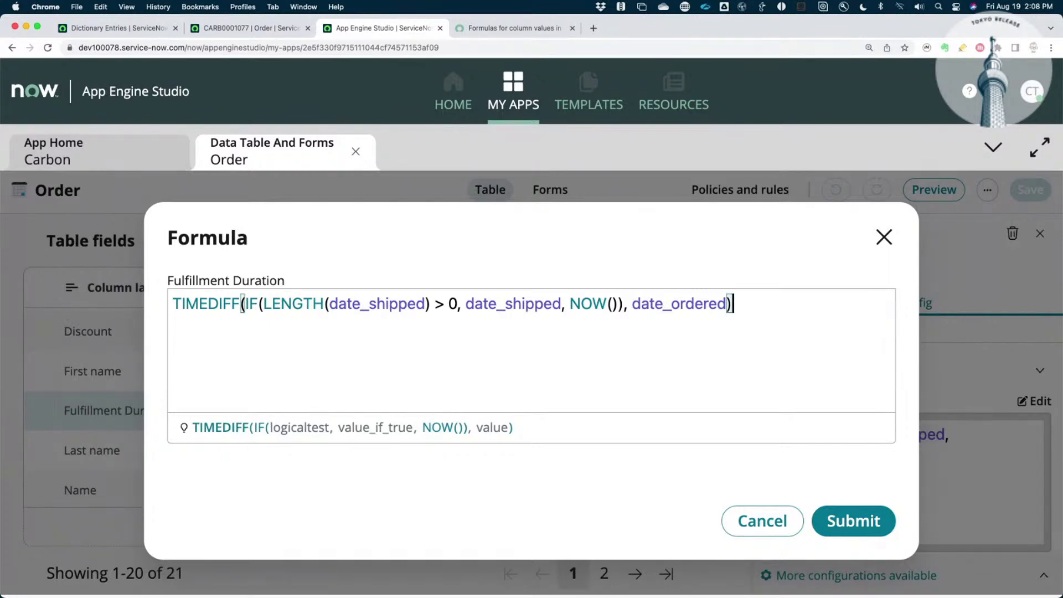
left_click(860, 521)
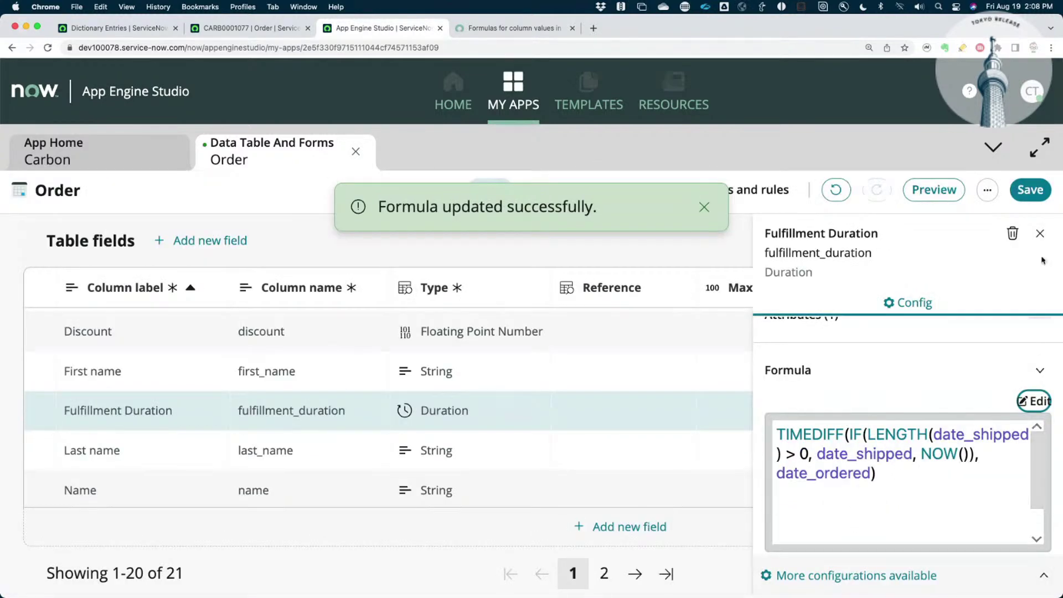
Save the app and reload the unshipped order, now showing 1 Day 14 Hours 8 Minutes
left_click(1029, 189)
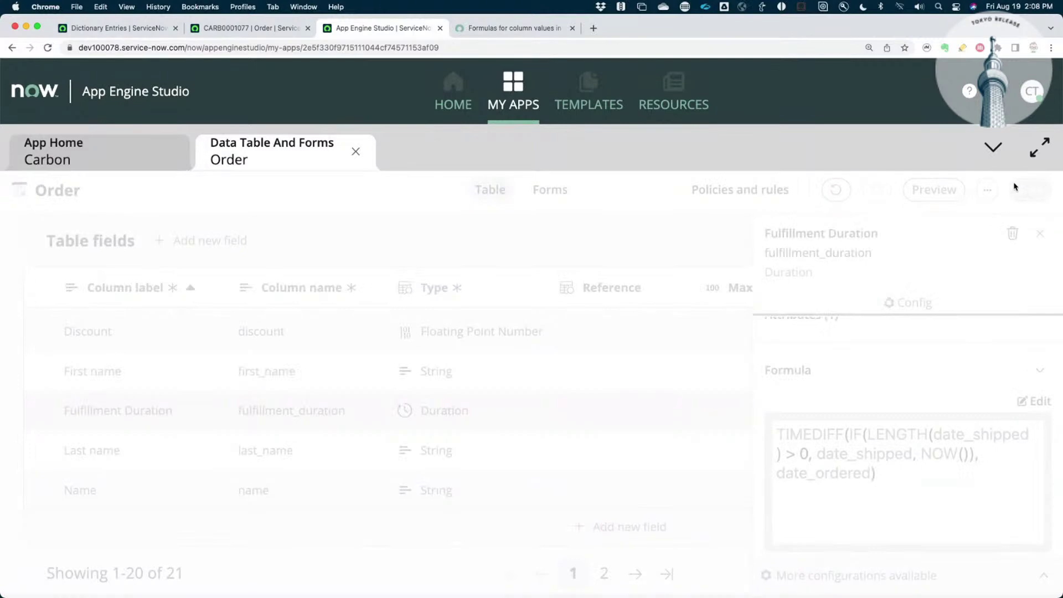
left_click(275, 34)
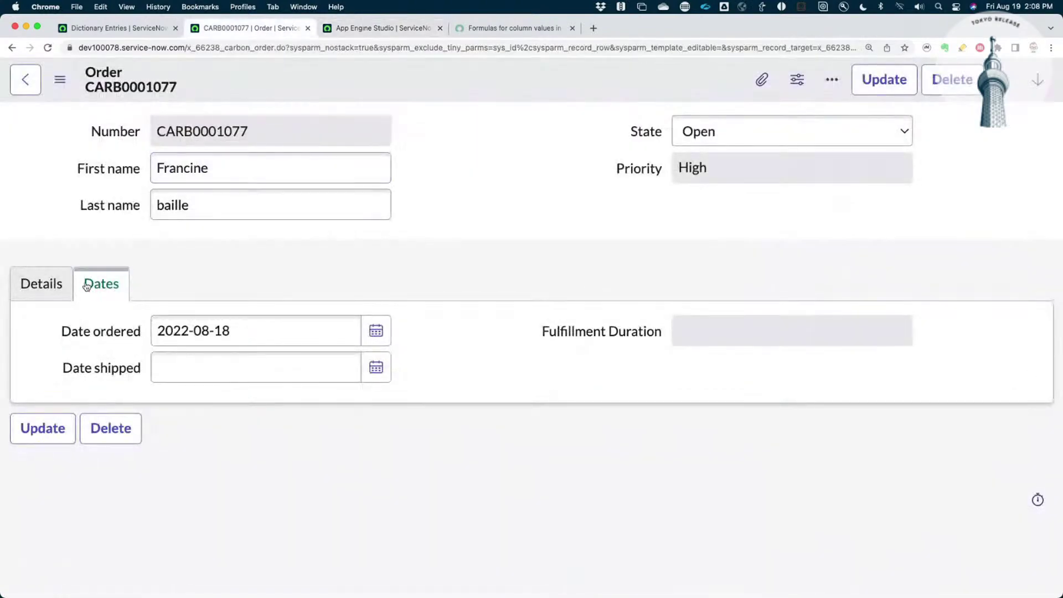
left_click(59, 81)
left_click(87, 353)
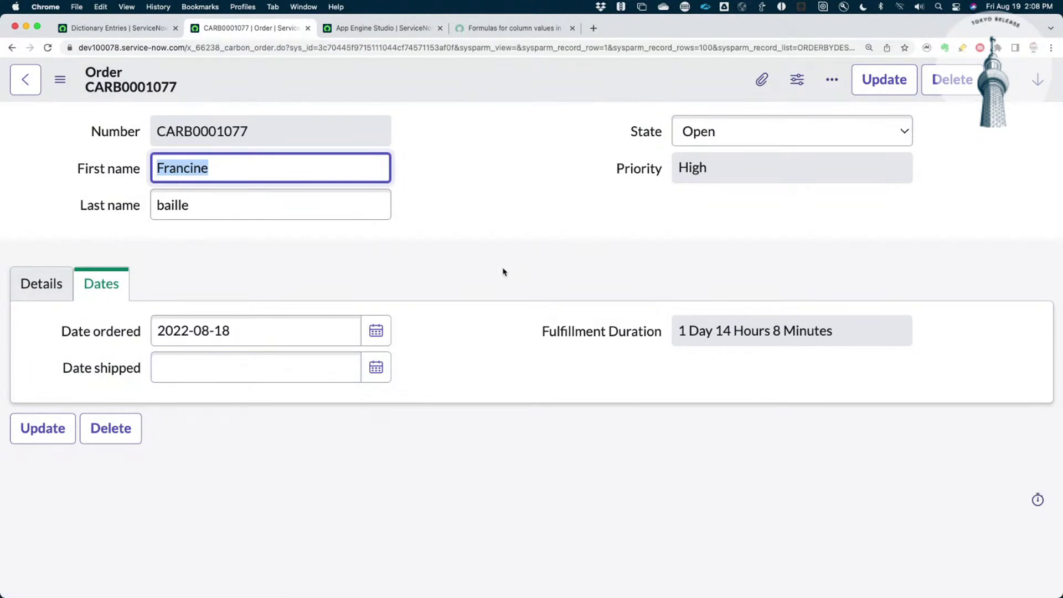
Change the order's Date ordered to 2022-08-11
left_click(370, 333)
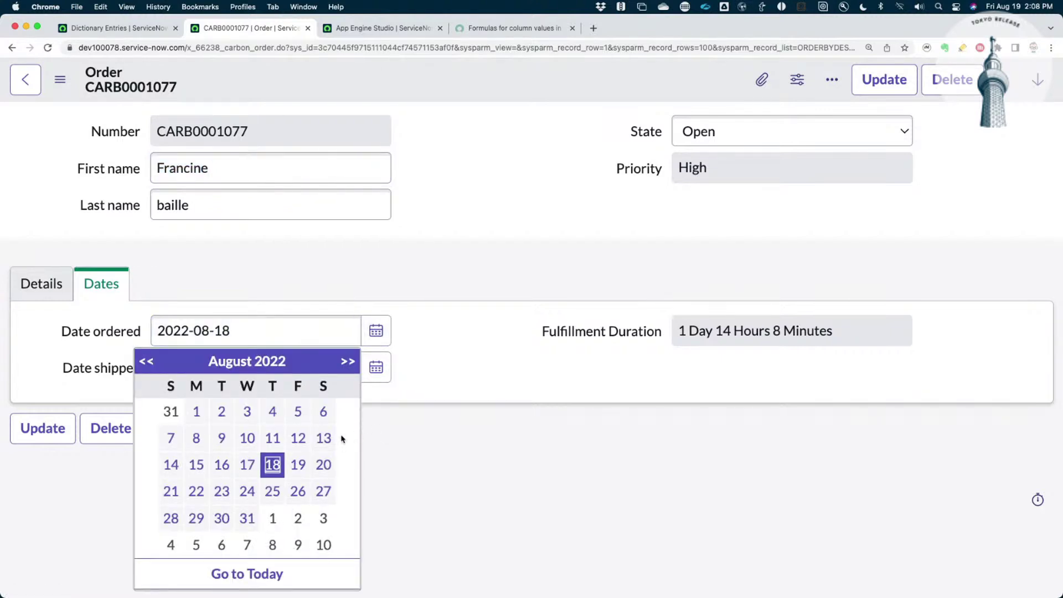
left_click(275, 443)
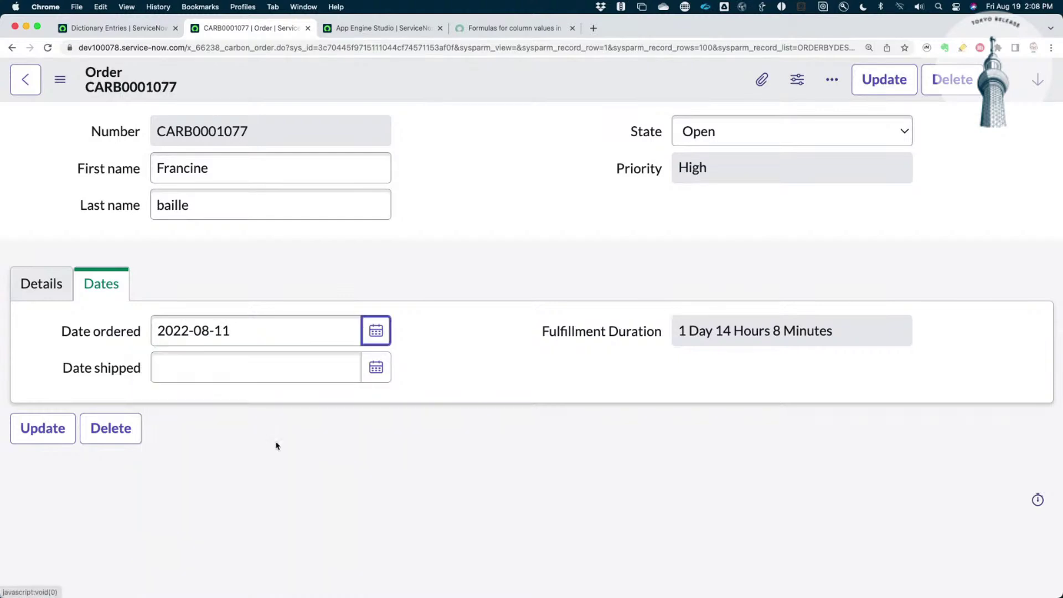
left_click(58, 84)
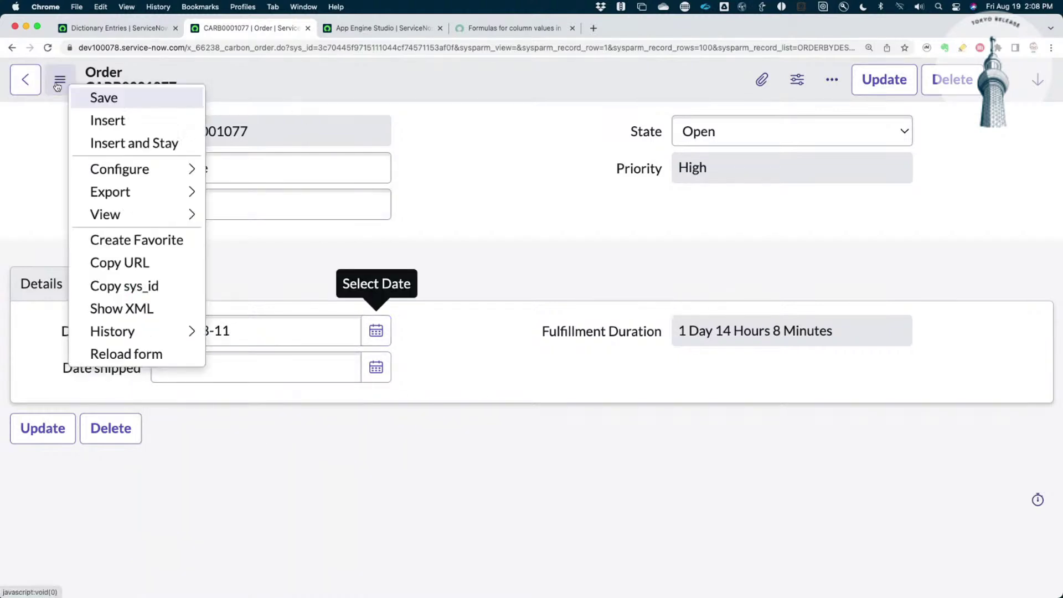
Save the new order date and set Date shipped to 2022-08-18
left_click(101, 98)
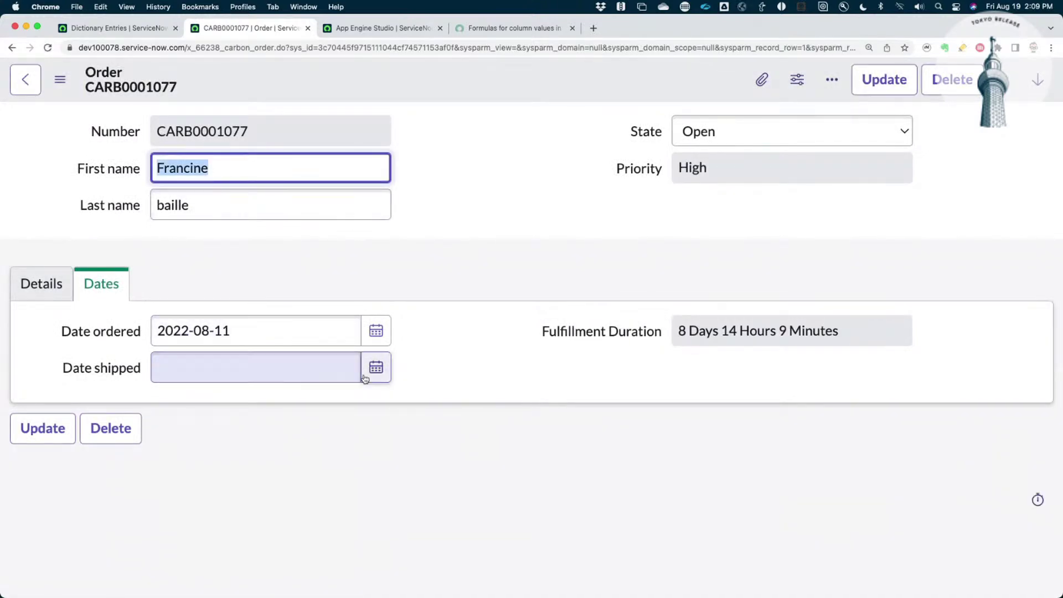
left_click(376, 367)
left_click(273, 470)
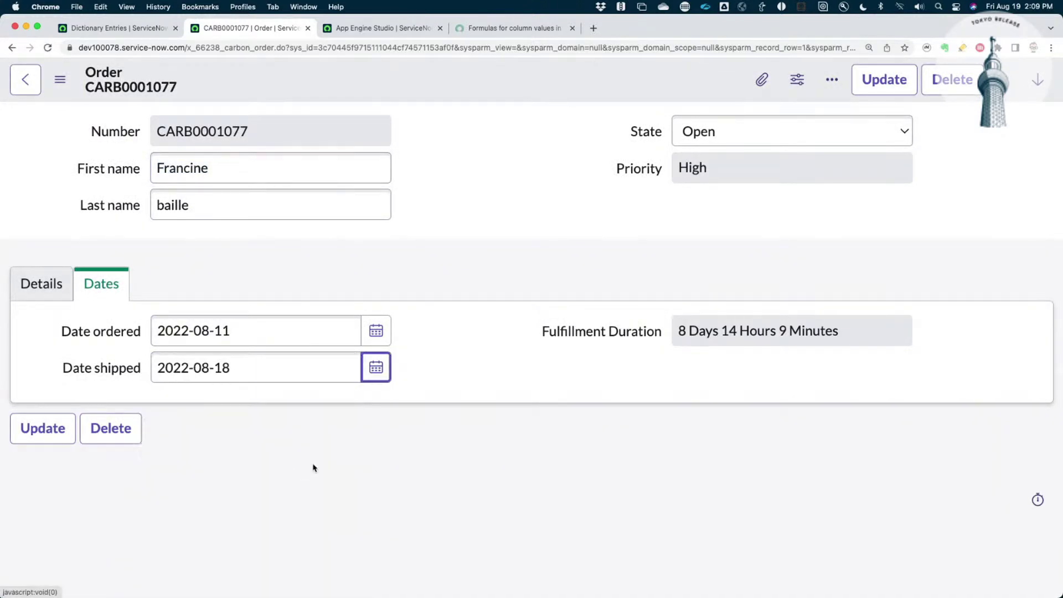
Save the order so Fulfillment Duration reads 7 Days, then show its cost and quantity details
left_click(60, 79)
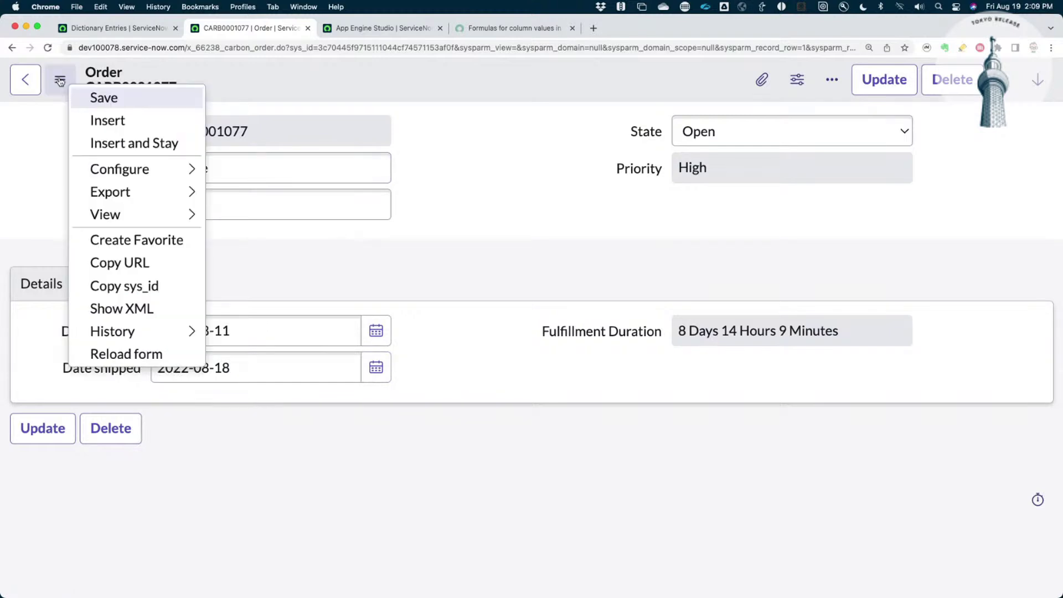
left_click(98, 103)
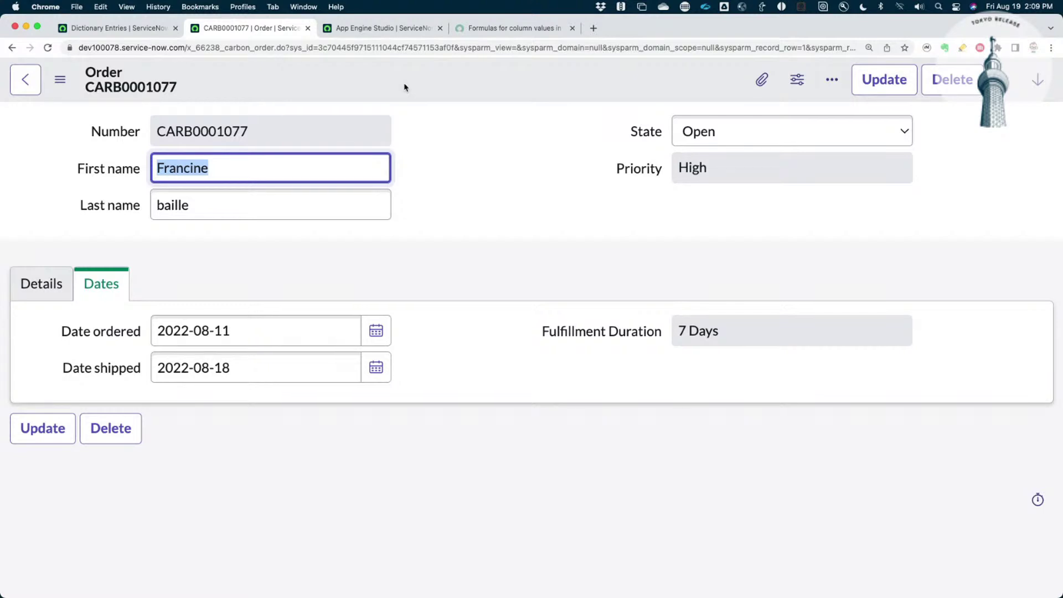
left_click(468, 100)
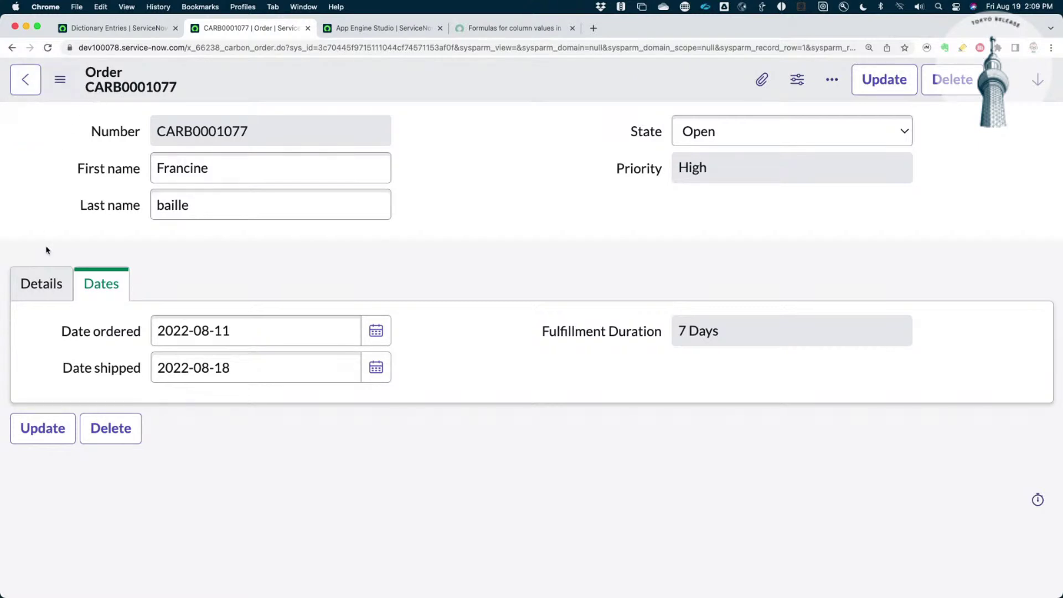
left_click(41, 283)
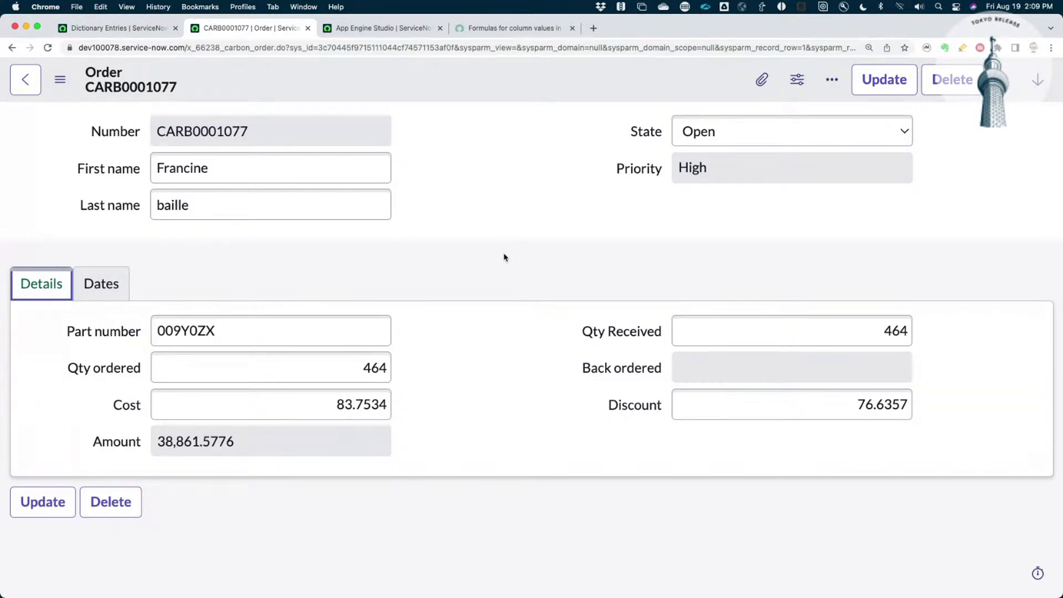
left_click_drag(504, 257, 851, 403)
key("super+space")
Launch TextEdit from Spotlight, enlarge the note window and set the font size to 48
type("text")
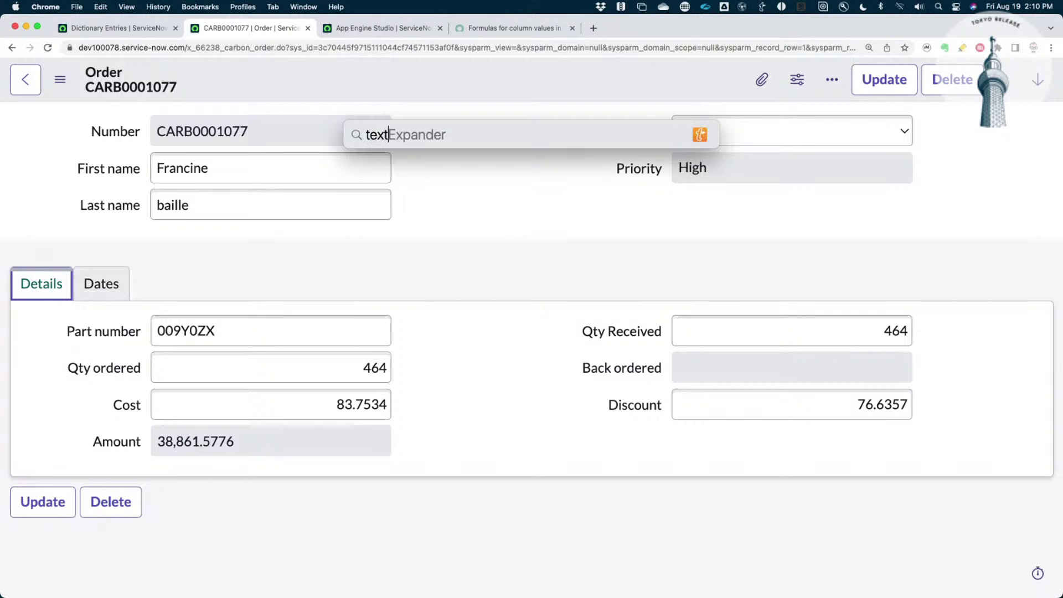
type("edi")
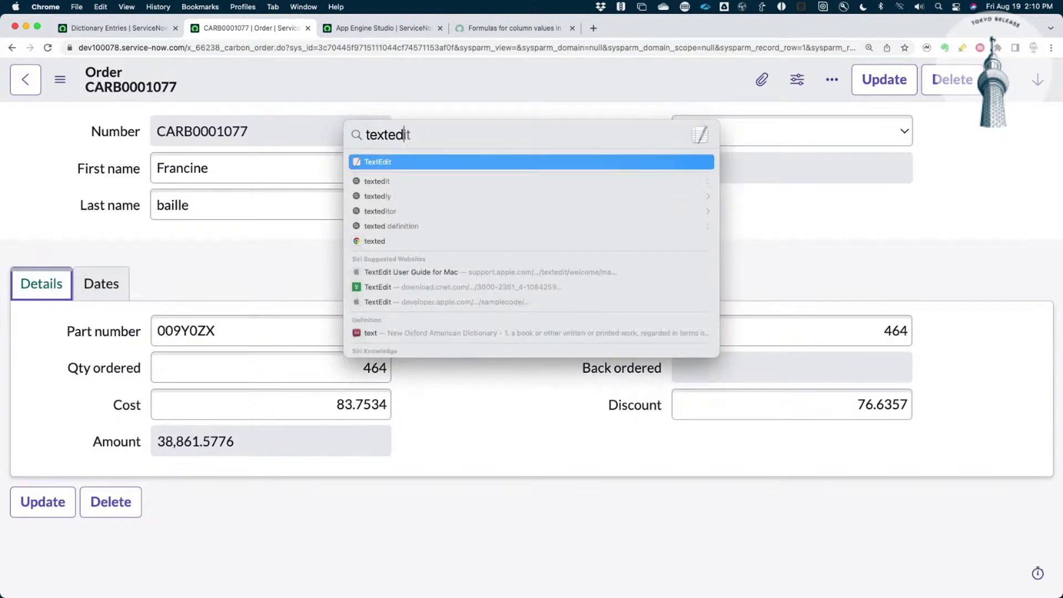
key("Return")
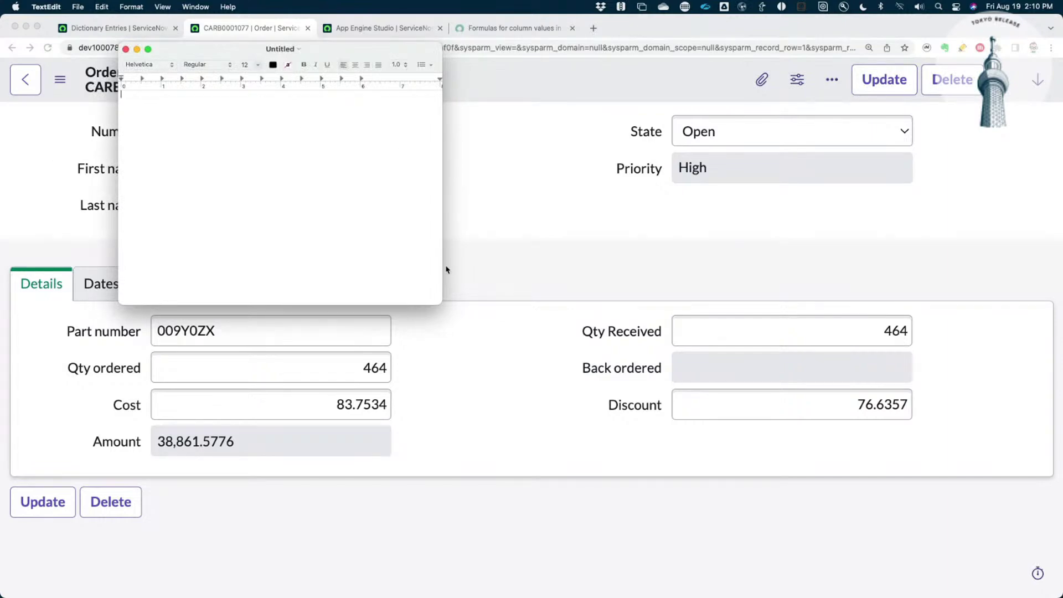
left_click_drag(441, 300, 839, 567)
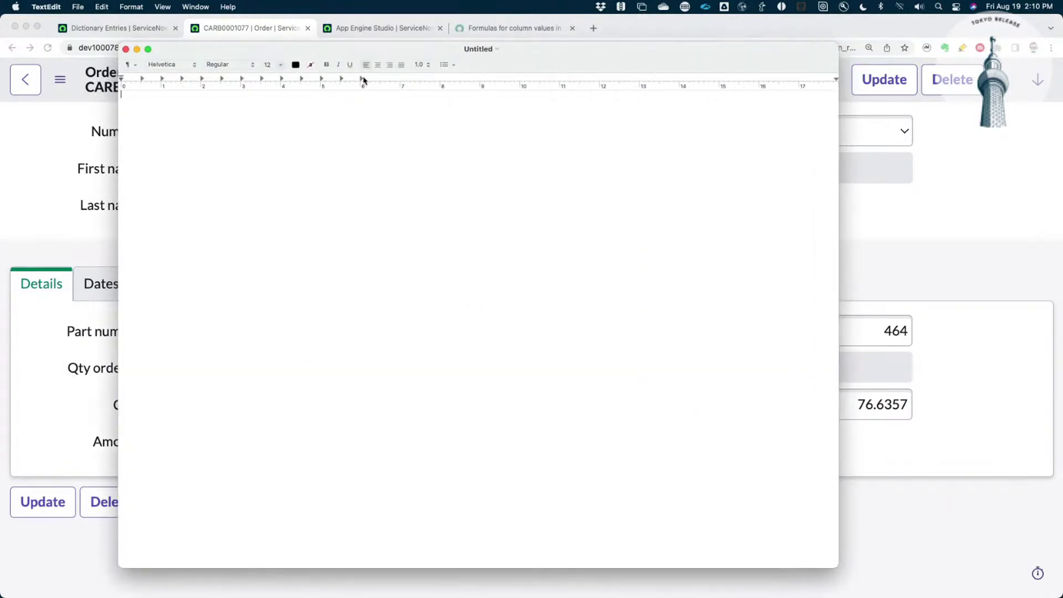
left_click(277, 69)
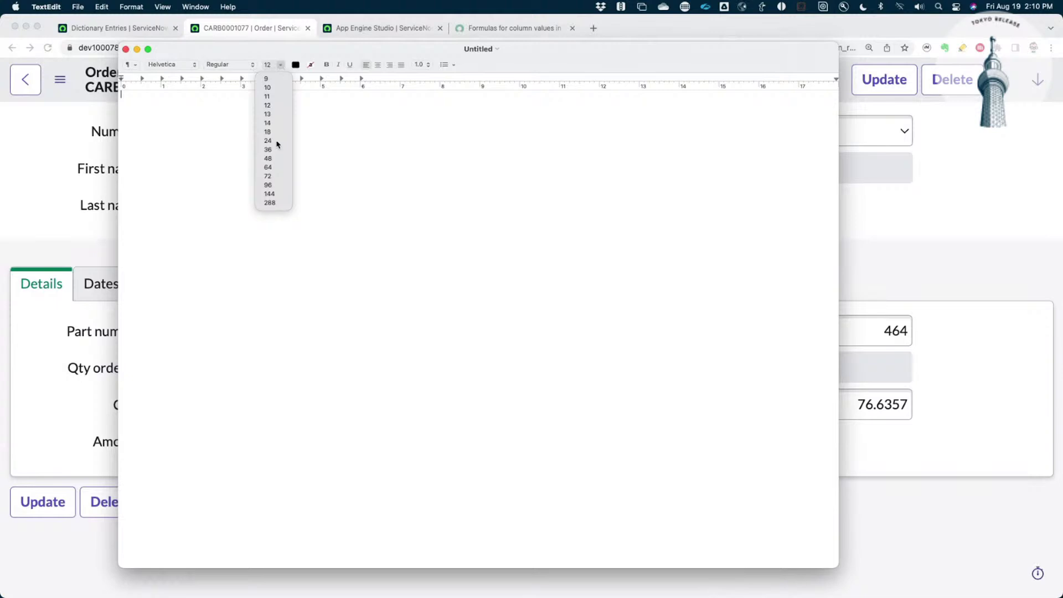
left_click(271, 158)
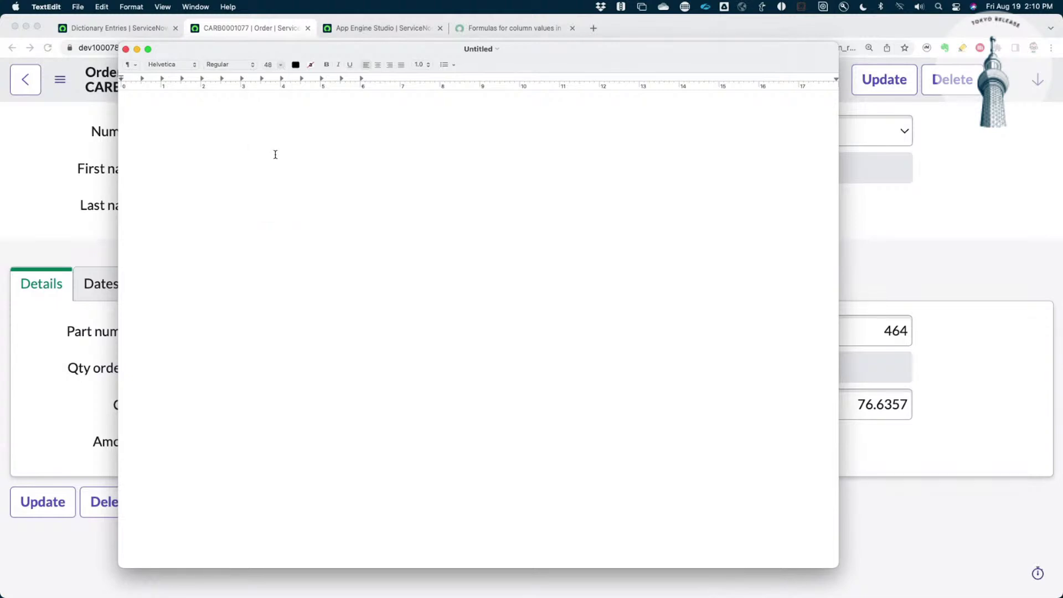
Write the line 'Amount = cost * qty_ordered' in lowercase at the top of the note
type("f")
key("BackSpace")
type("cost")
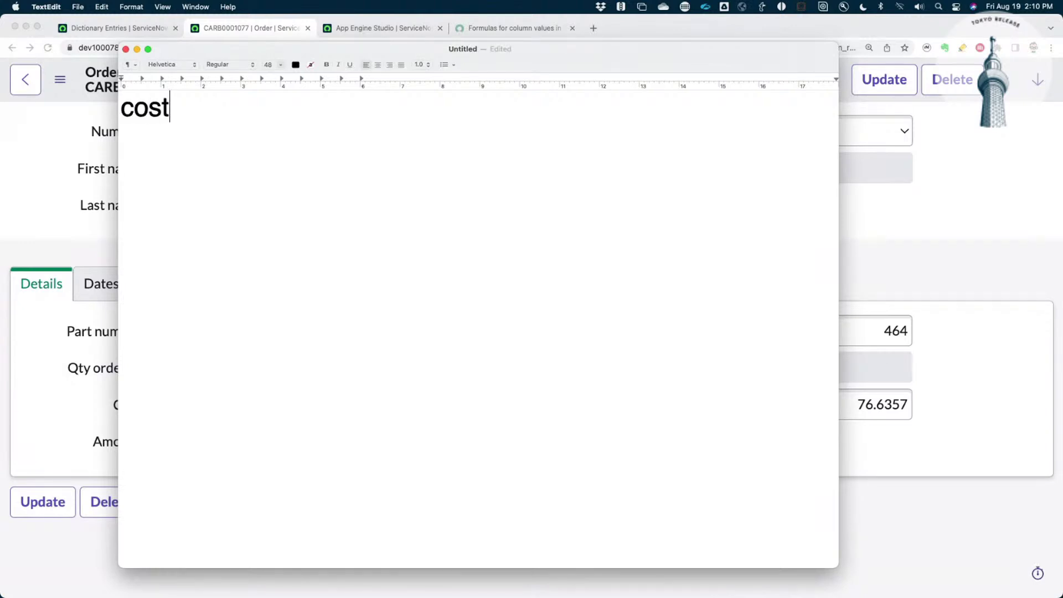
type(" * qt")
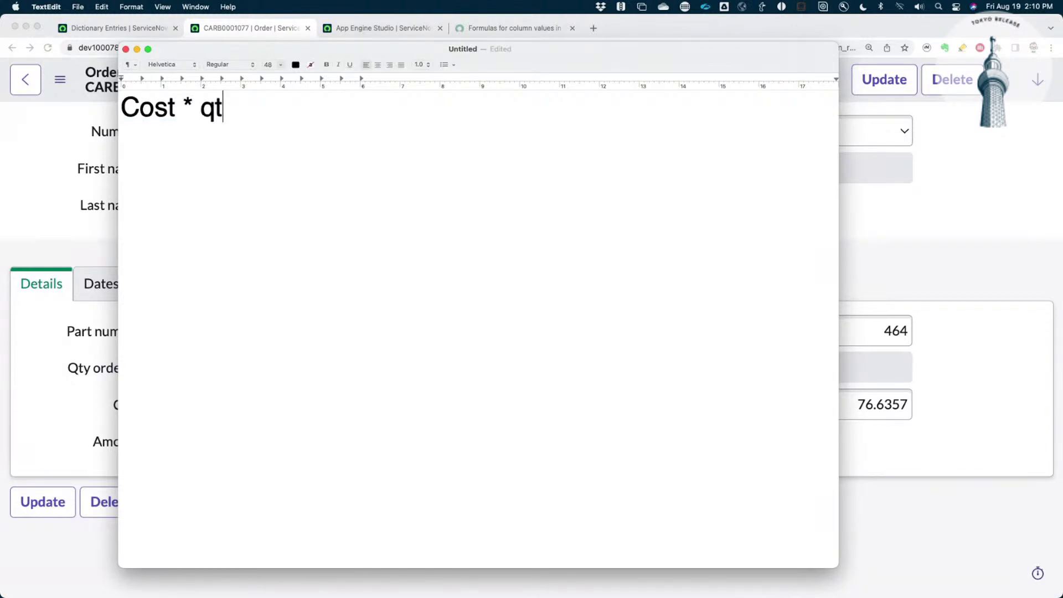
type("y_ordered")
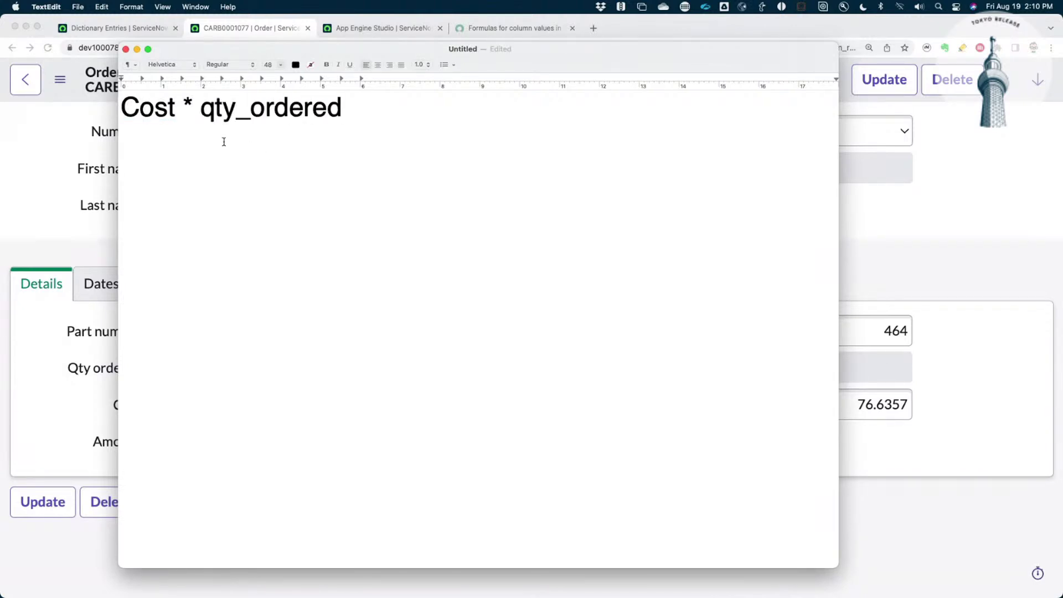
left_click(138, 112)
key("BackSpace")
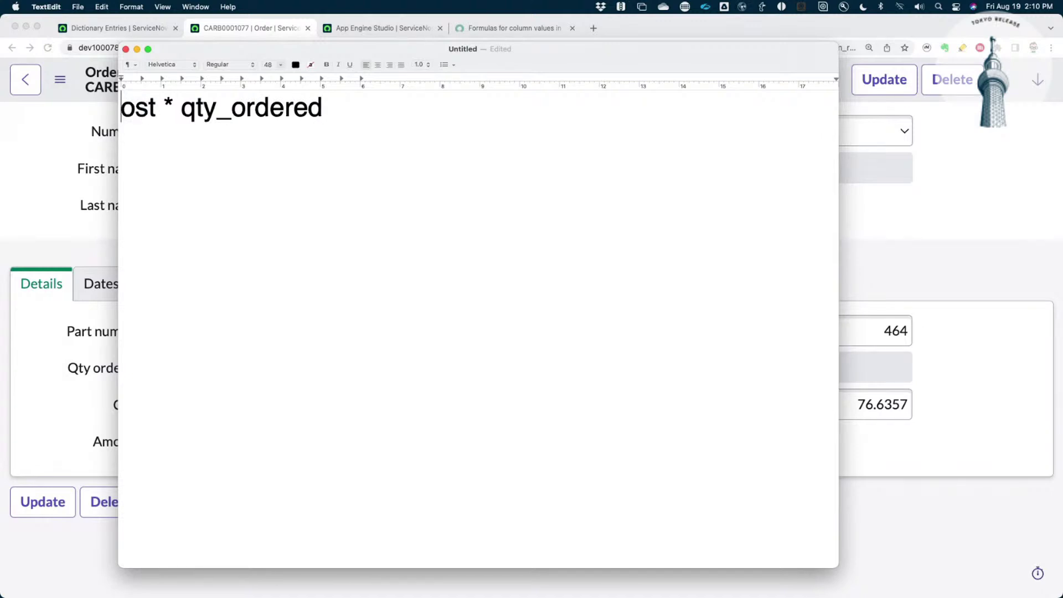
type("c")
left_click(351, 133)
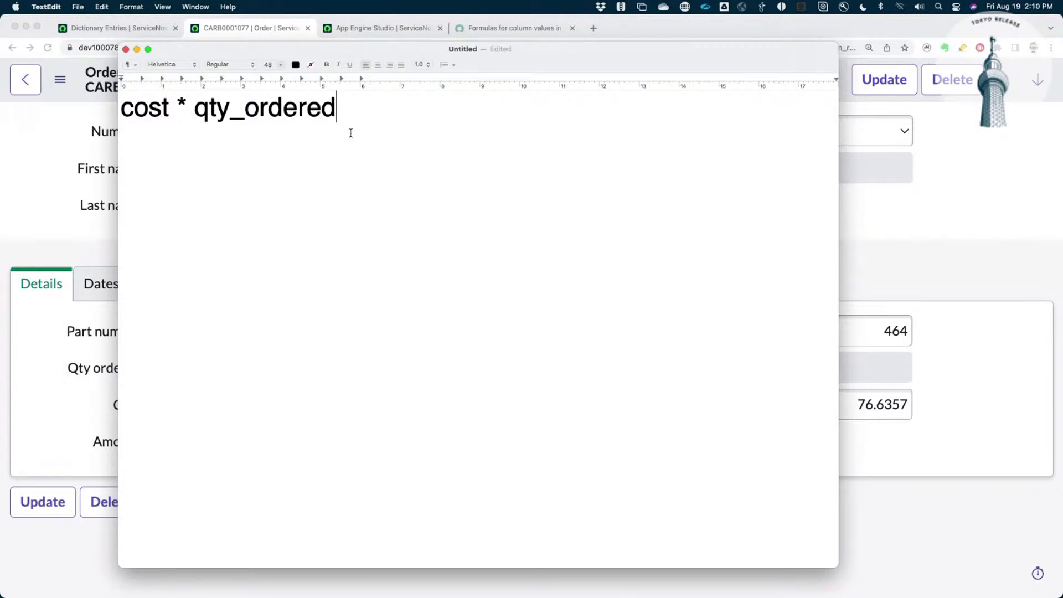
key("Return")
key("Return")
type("amount =")
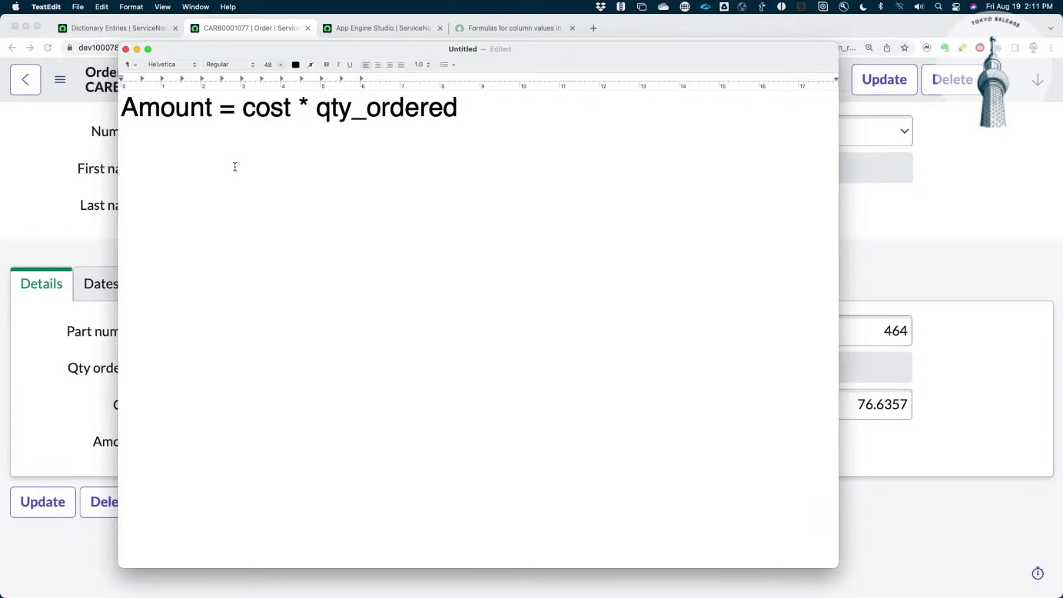
Start a second line reading '(Cost * qty_ordered) * (discount' and select the word discount
type("(c")
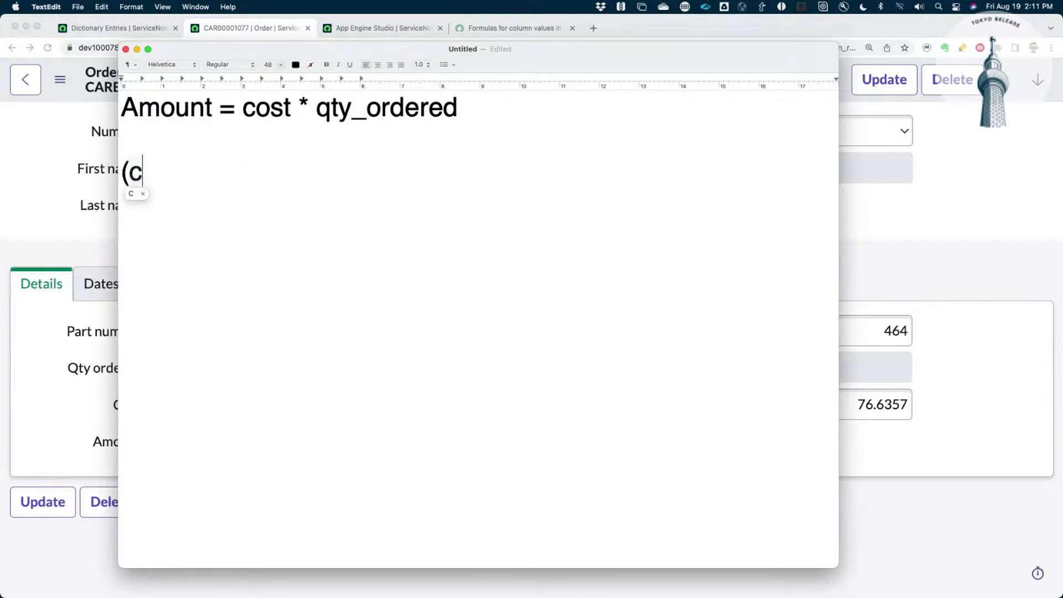
type("ost &*")
key("BackSpace")
key("BackSpace")
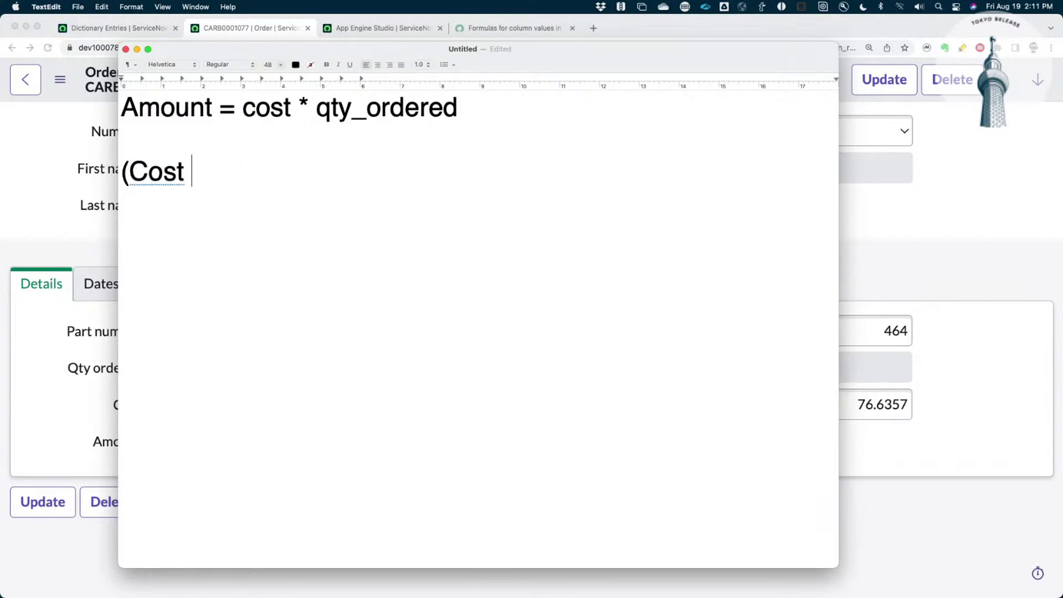
type("* qty_or")
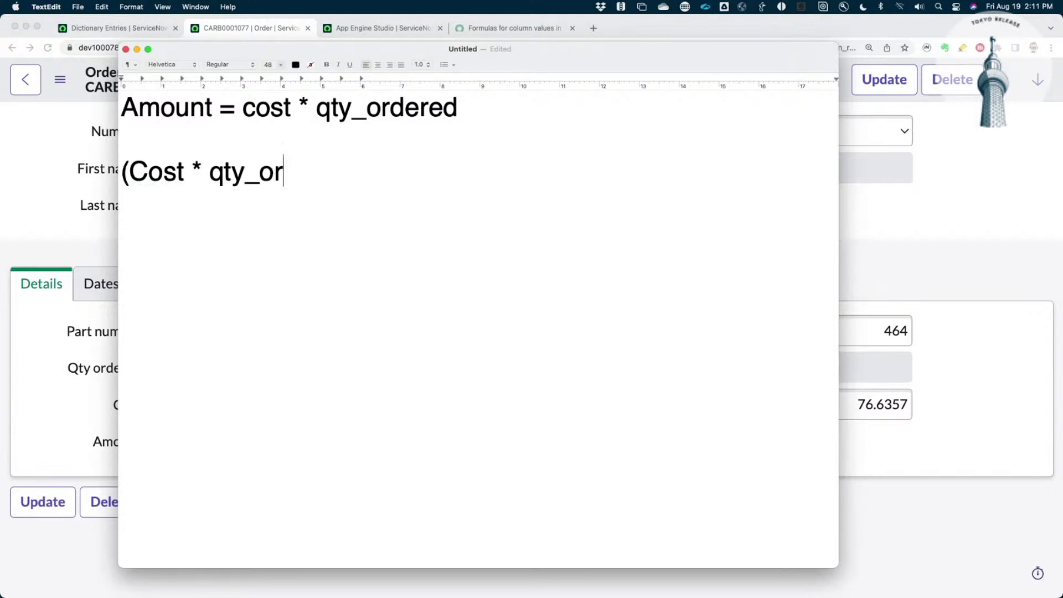
type("dered) ")
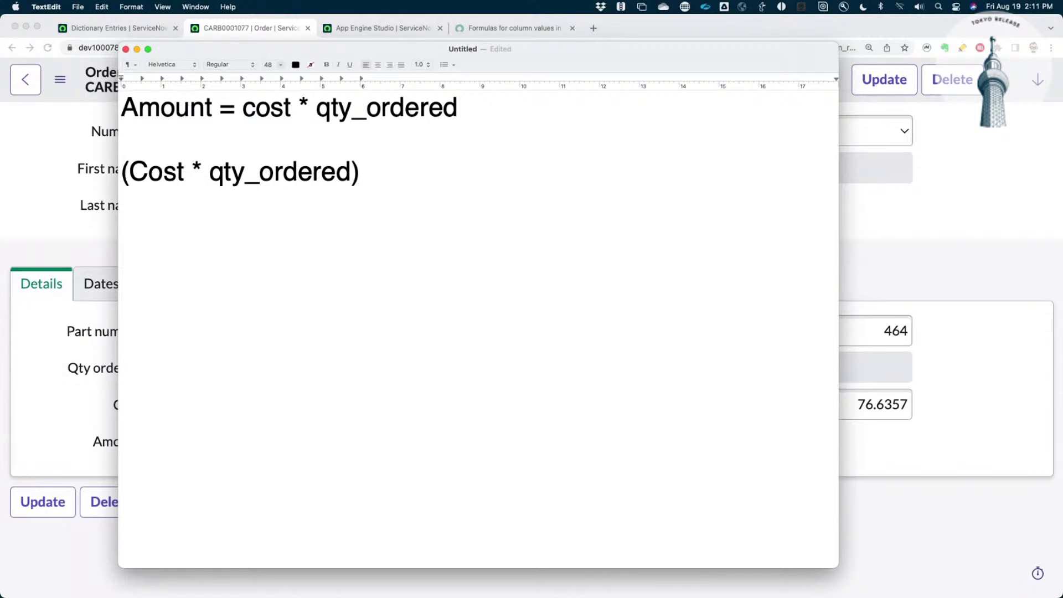
type("- (disc")
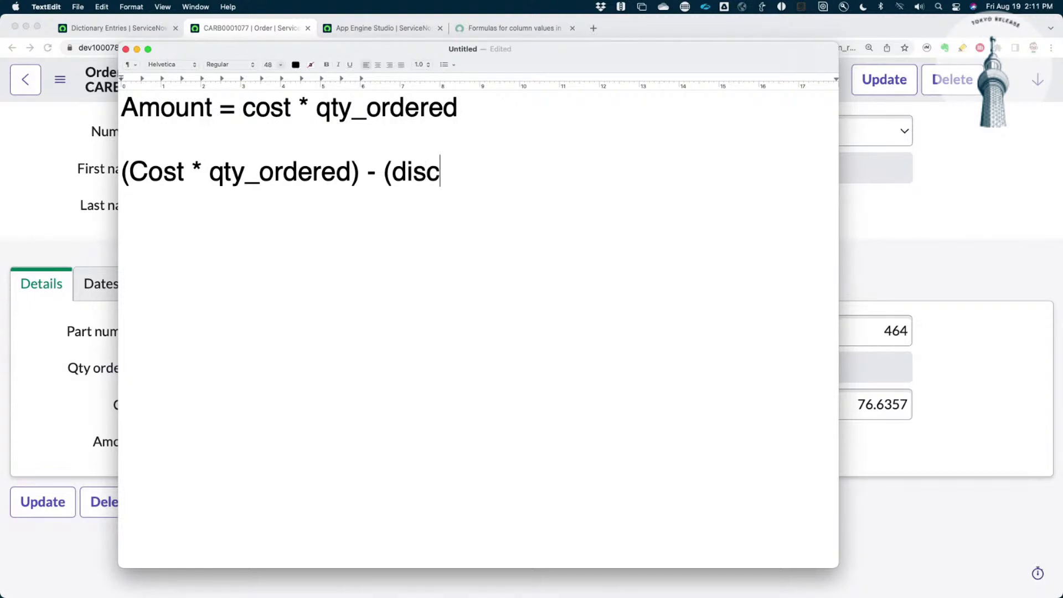
type("ount *")
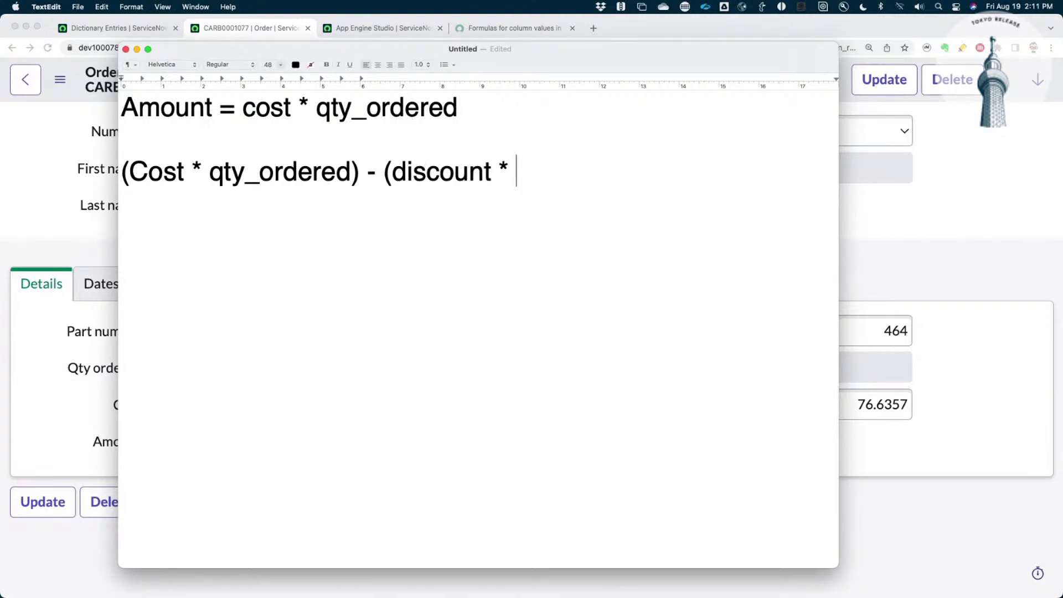
key("BackSpace")
key("BackSpace")
key("BackSpace")
left_click(376, 174)
key("BackSpace")
type("*")
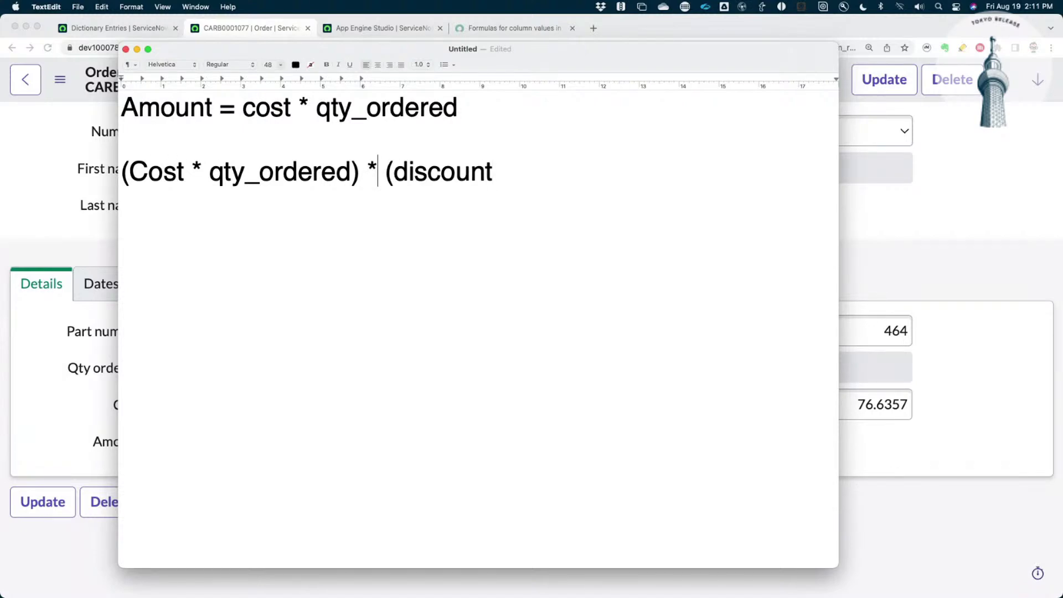
double_click(431, 175)
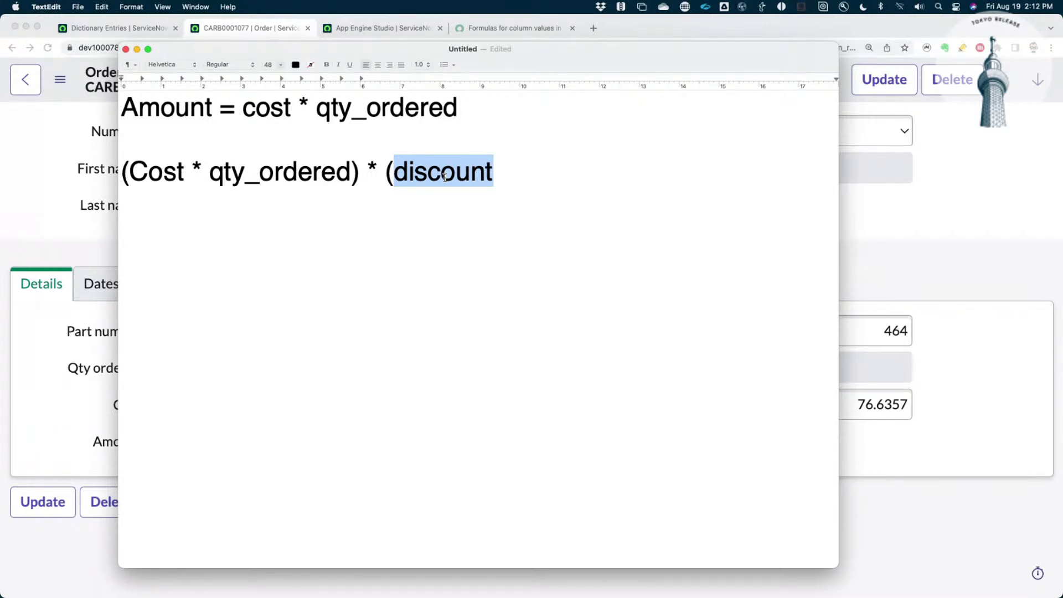
Rework the second line to '(Cost * discount/100', then trim it back toward '(Cost'
triple_click(327, 178)
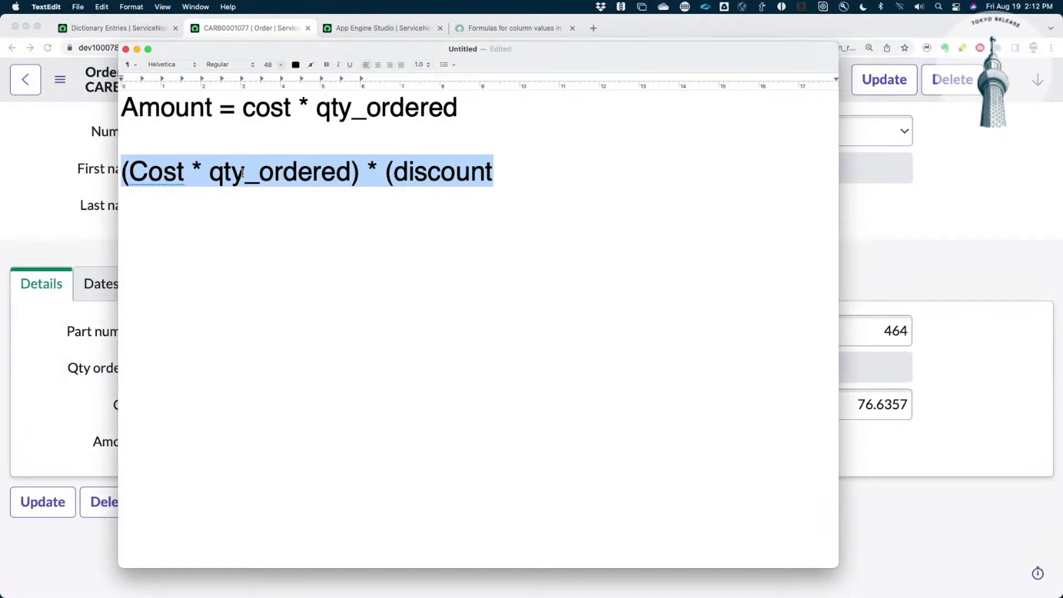
left_click(204, 169)
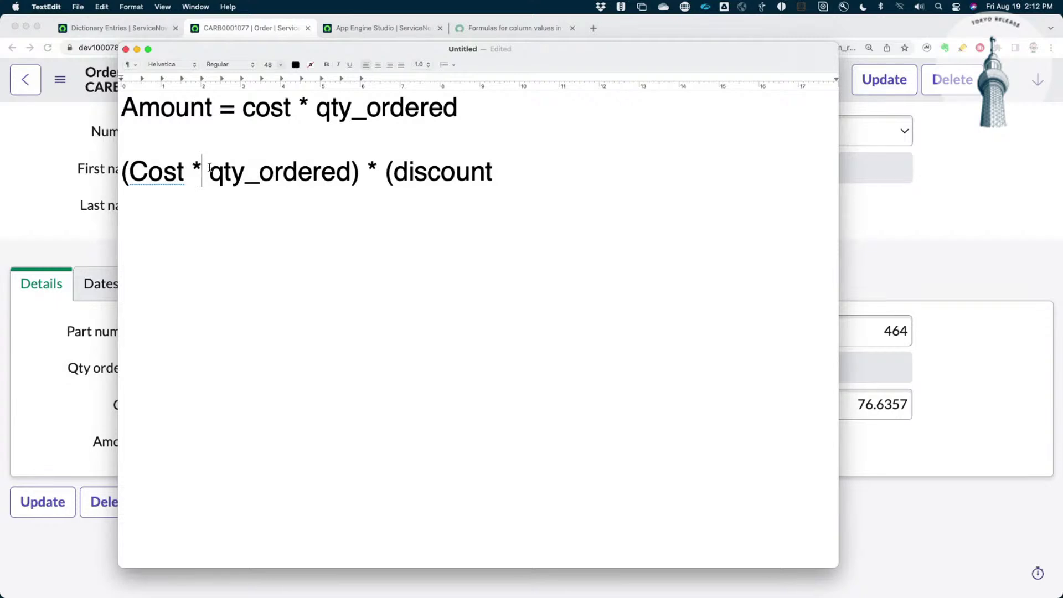
left_click_drag(206, 170, 500, 213)
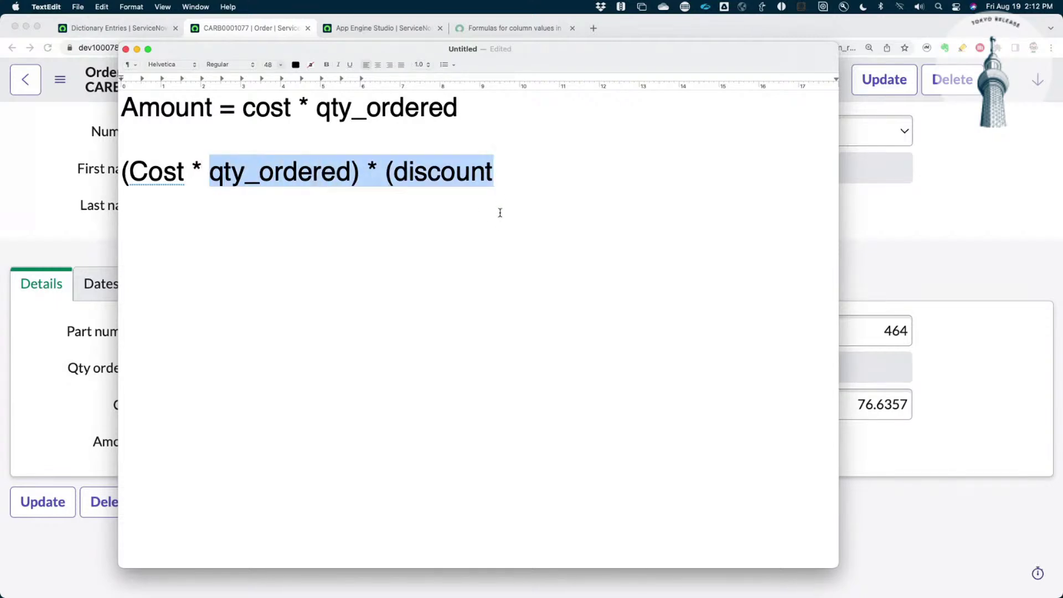
type("d")
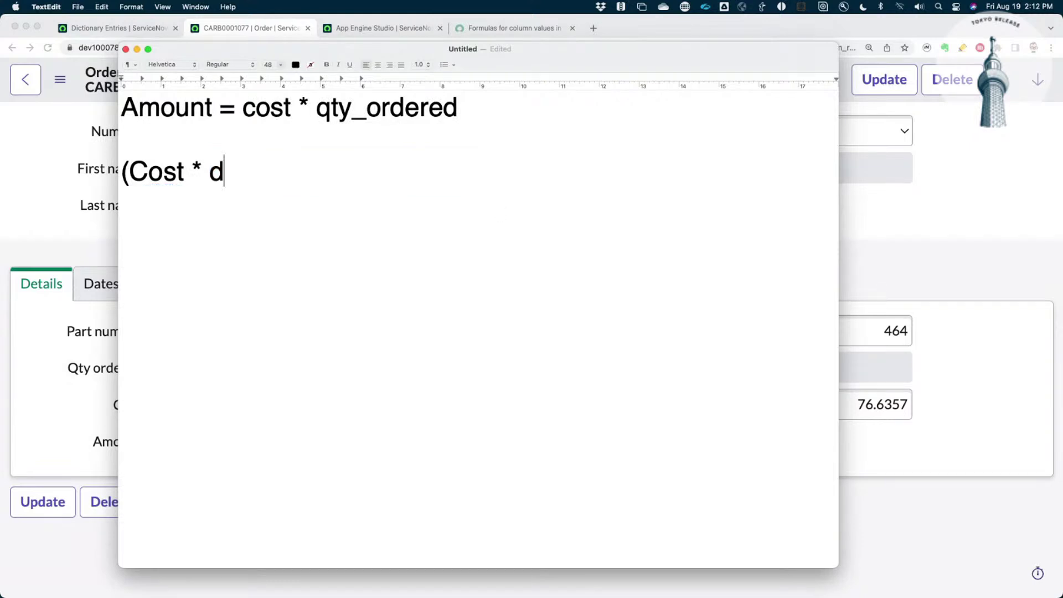
type("iscount")
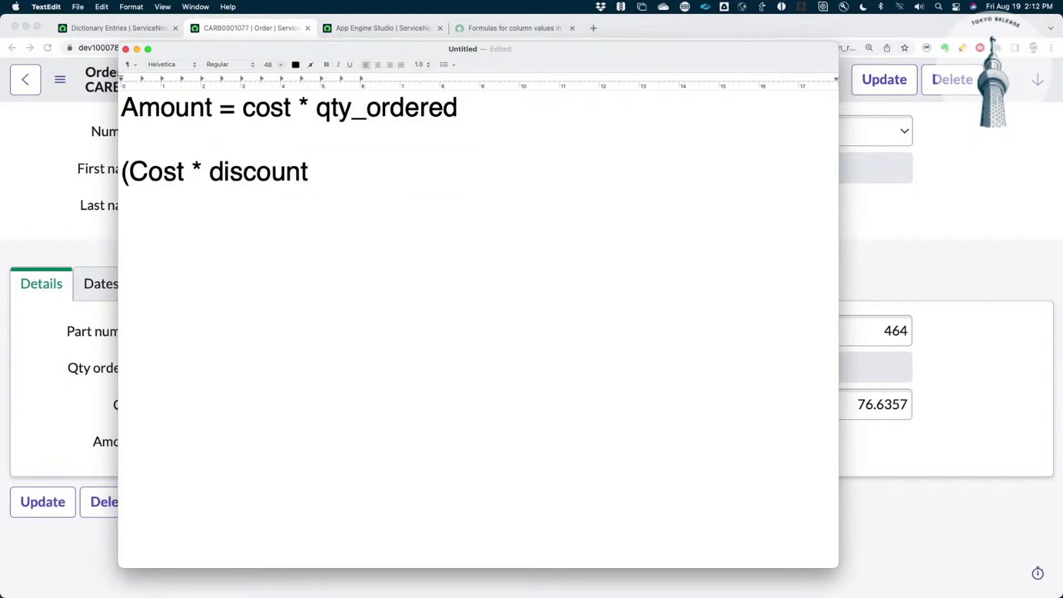
type("/100")
key("BackSpace")
key("BackSpace")
key("BackSpace")
key("BackSpace")
key("BackSpace")
key("BackSpace")
key("BackSpace")
key("BackSpace")
key("BackSpace")
key("BackSpace")
key("BackSpace")
key("BackSpace")
key("BackSpace")
key("BackSpace")
key("BackSpace")
key("BackSpace")
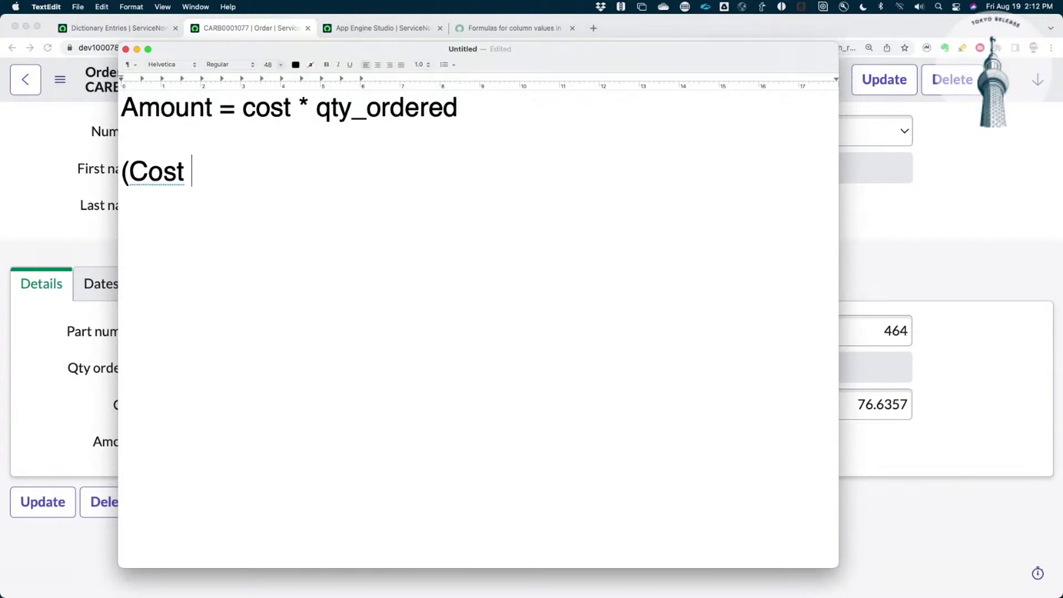
Rewrite the second line as 'Cost - (cost/100*discount)' and add a blank line above it
key("BackSpace")
key("BackSpace")
key("BackSpace")
key("BackSpace")
type("cos")
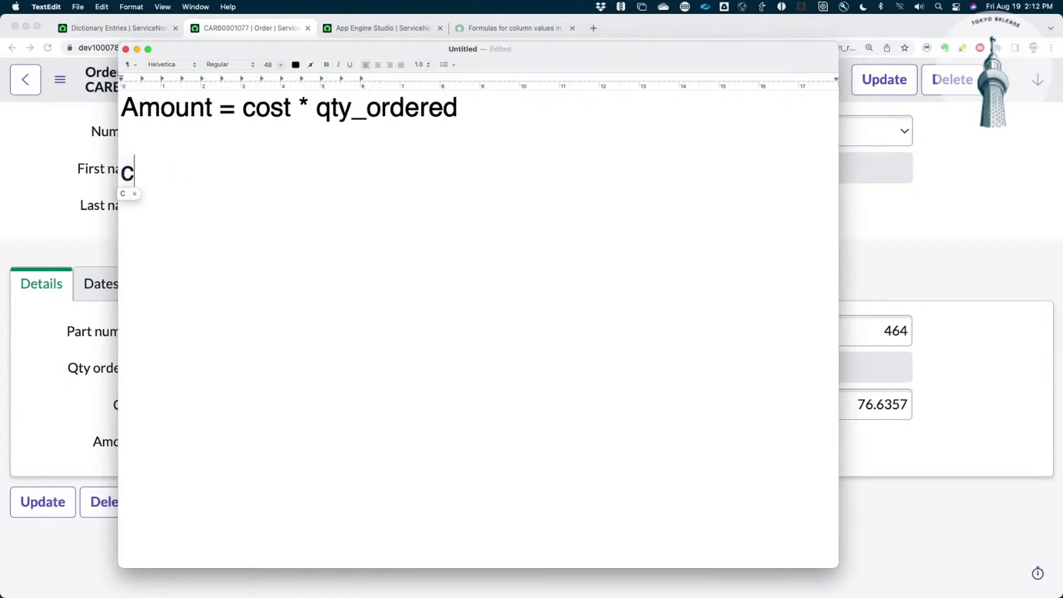
type("t - (")
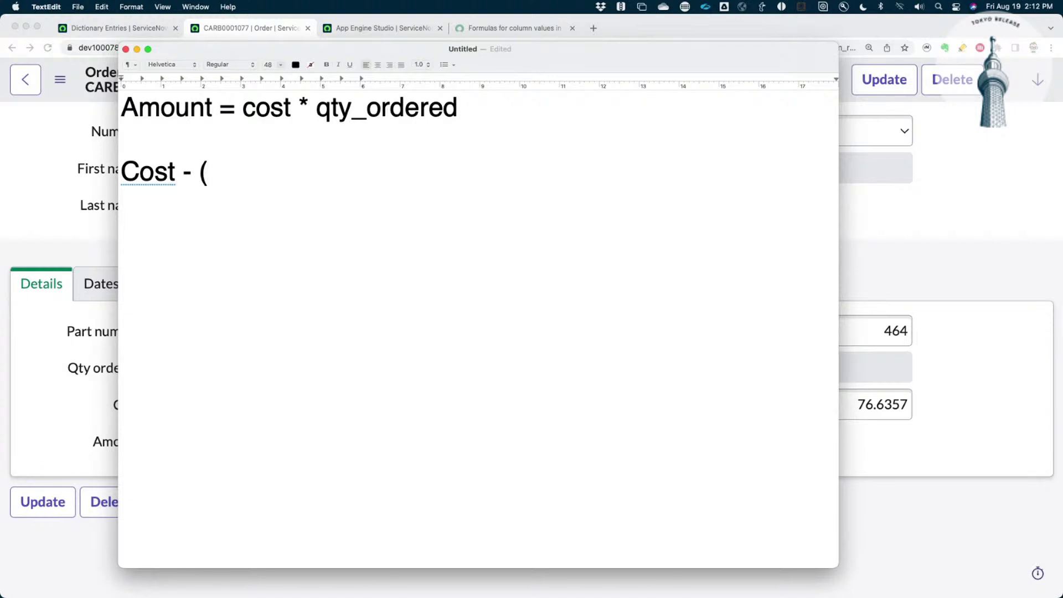
type("cost/100")
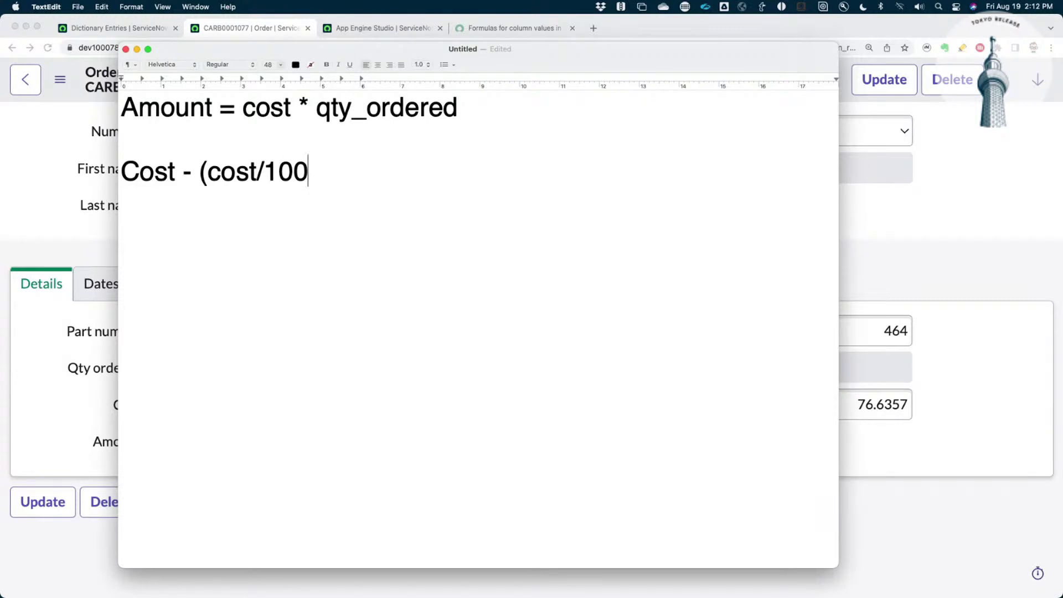
type("*discount")
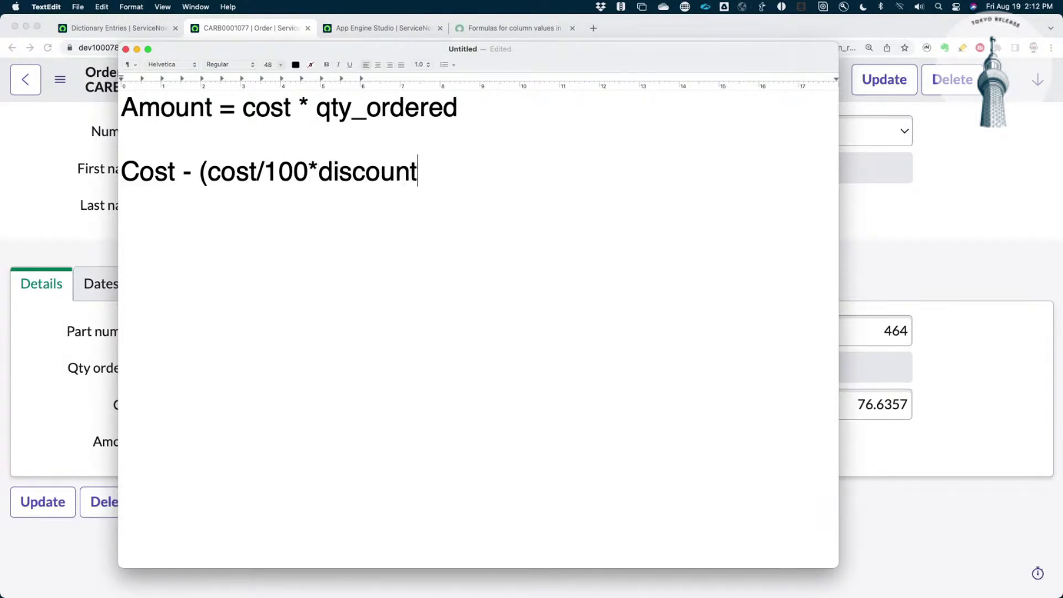
type("(")
key("BackSpace")
type(")")
left_click(332, 137)
key("Return")
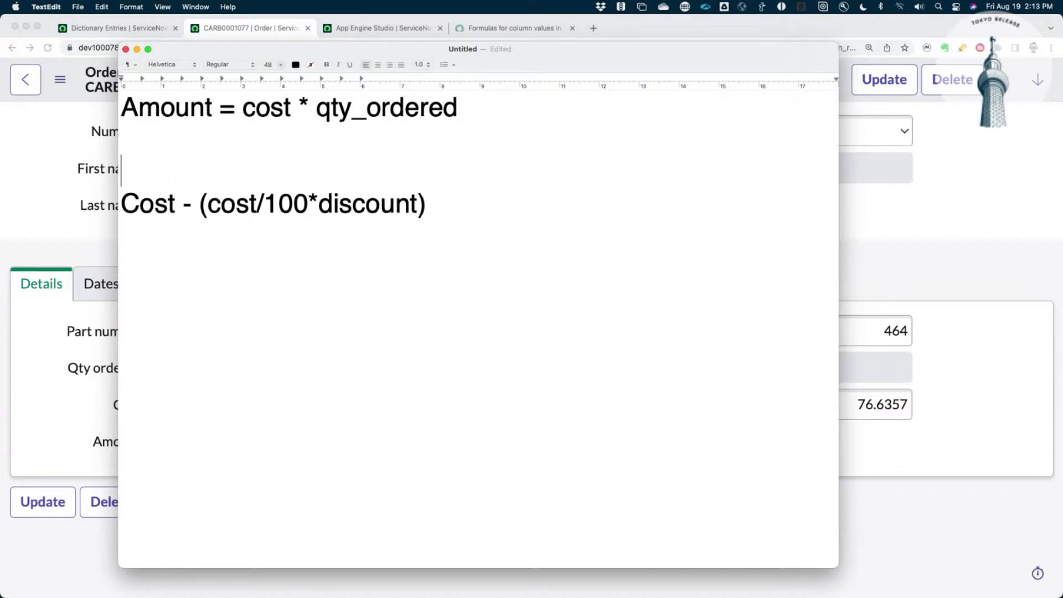
Add test value lines 'Qty = 100', 'Cost = 10' and 'Discount = 10' above the formula
type("Qty = 100")
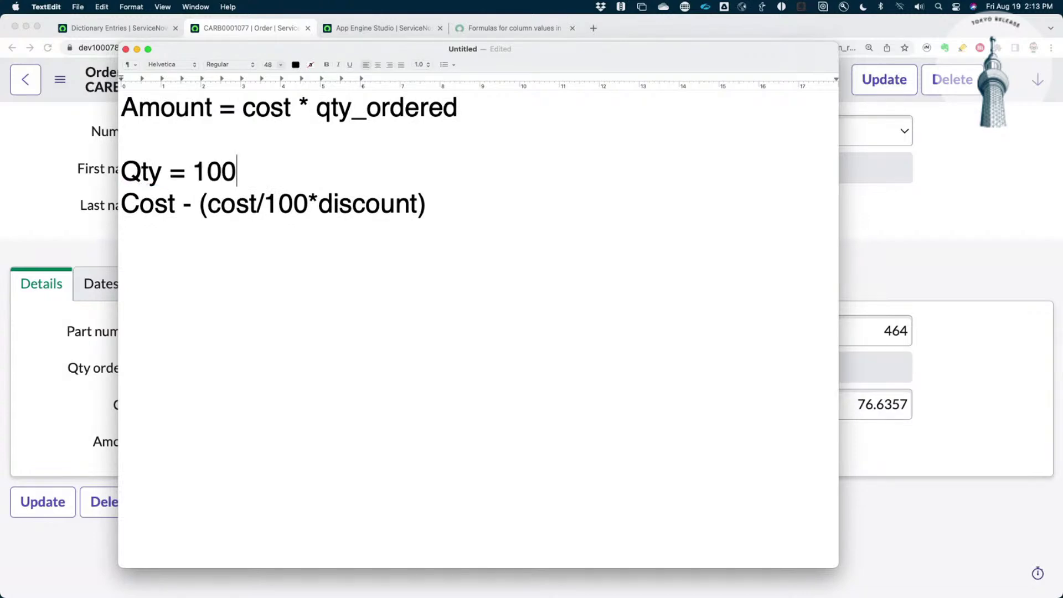
key("Return")
type("Cost = ")
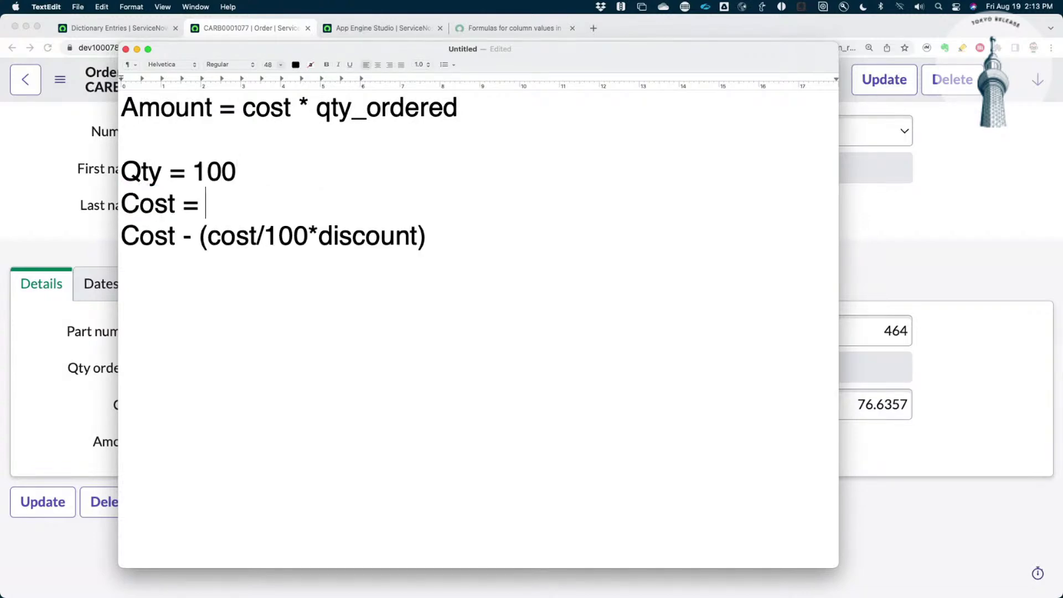
type("10")
key("Return")
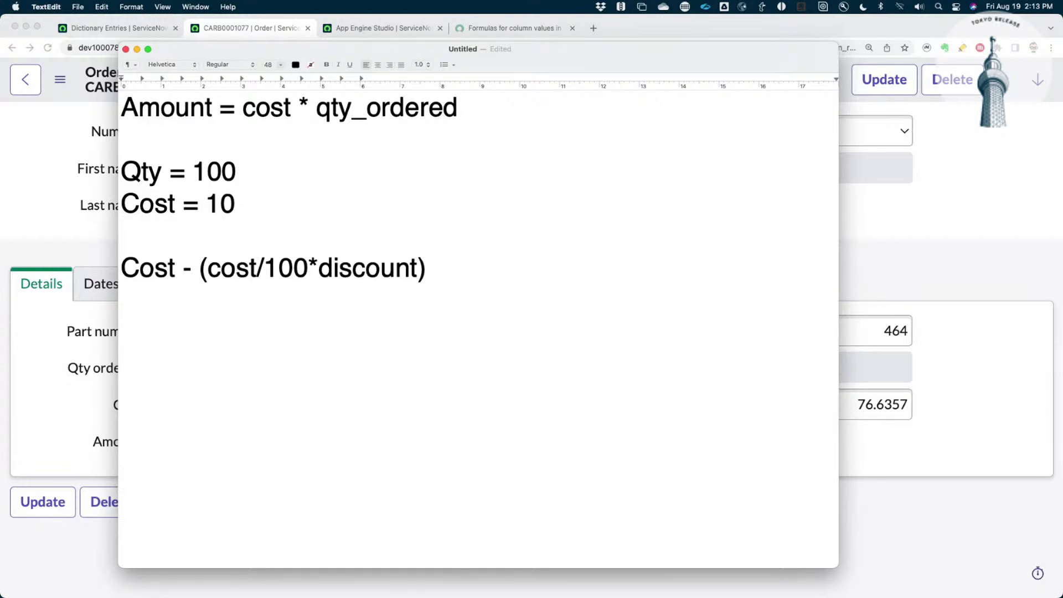
type("Discount = ")
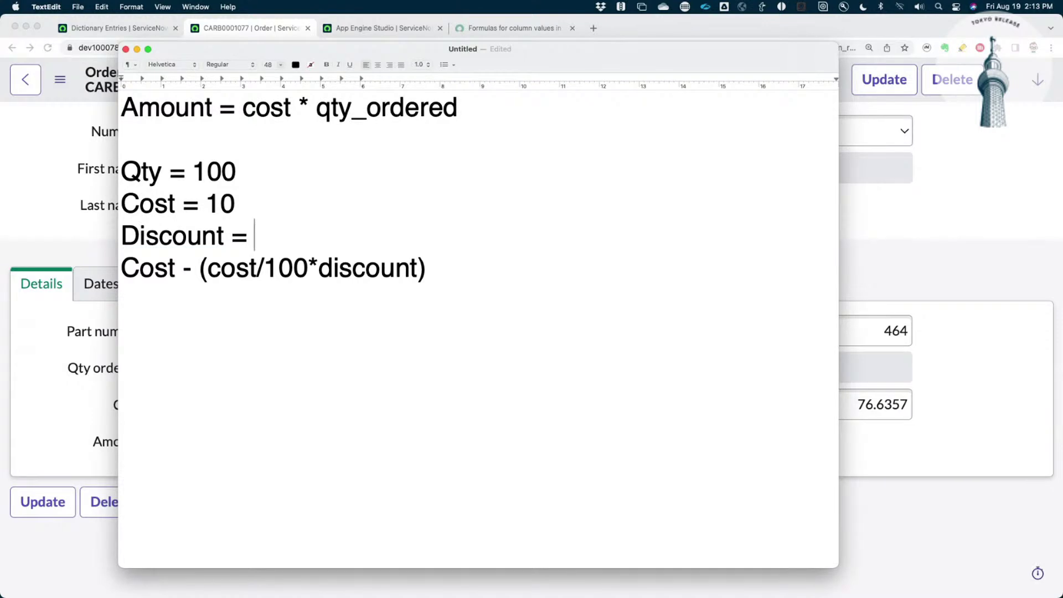
type("10")
left_click(144, 274)
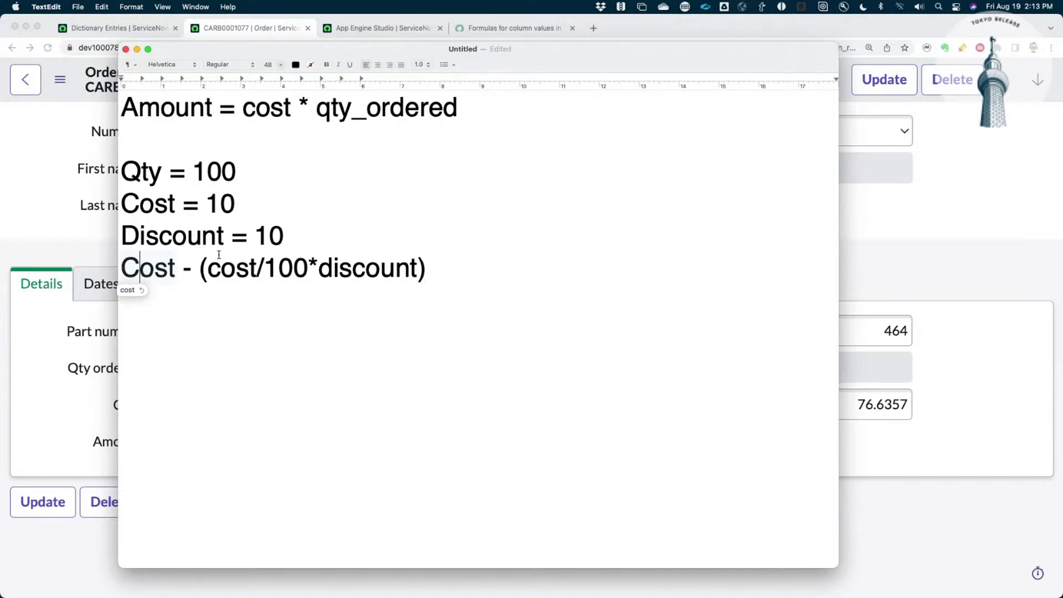
left_click(305, 240)
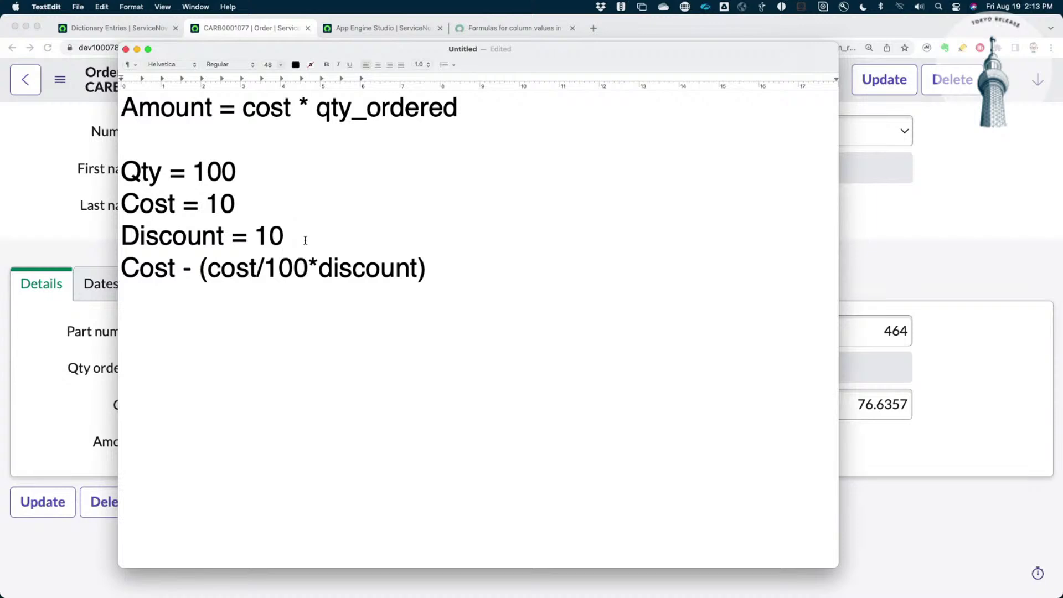
key("Return")
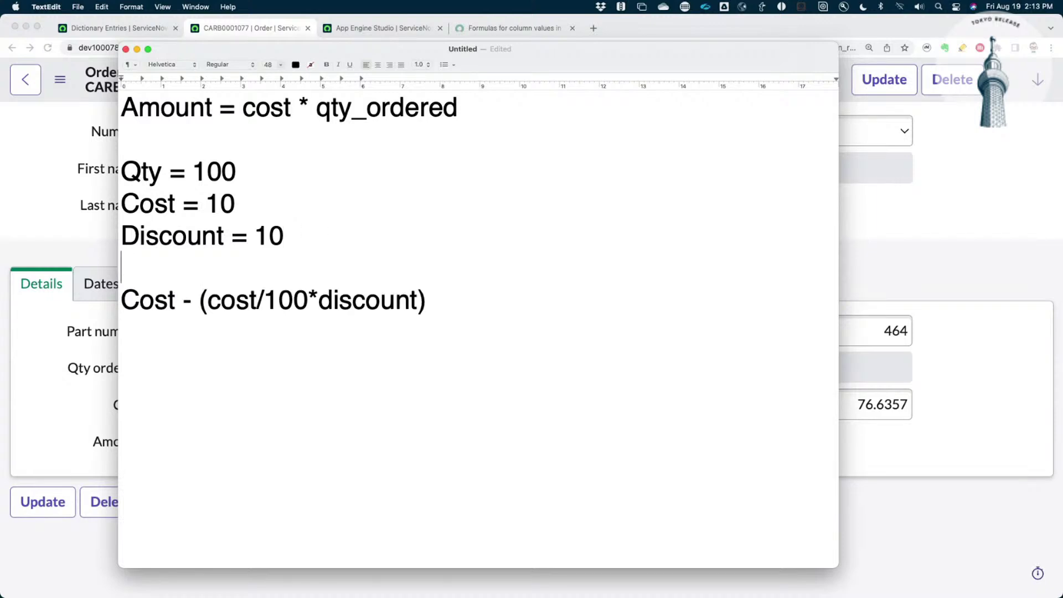
Annotate expected results '// Amount=1000' and '// Amount = 900', then select the old formula line
type("// 1000")
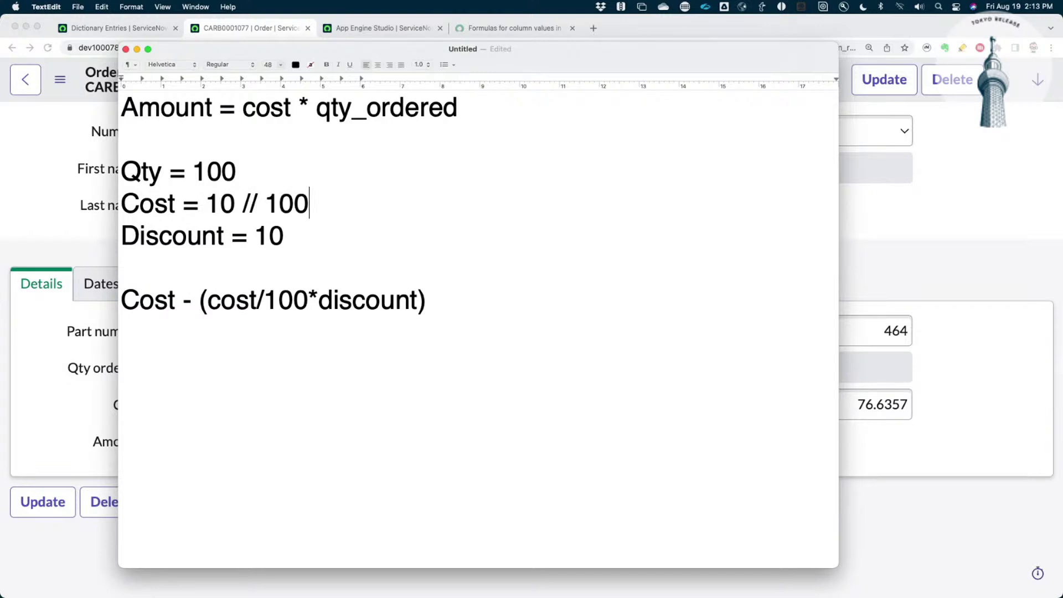
key("Left")
key("Left")
key("Left")
key("Left")
type("Amount=")
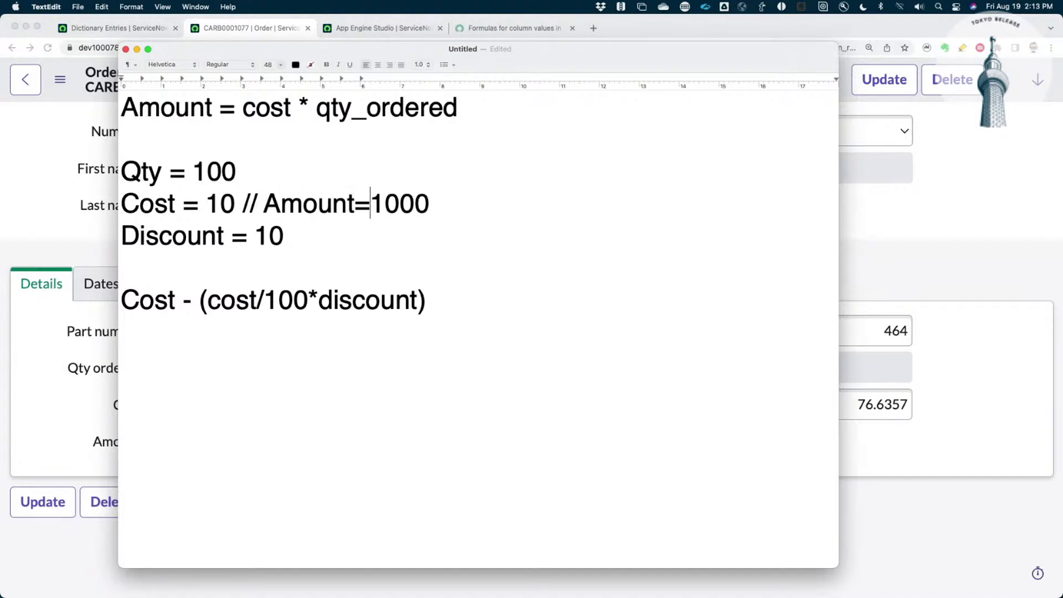
left_click(316, 236)
type("// Amount = 900")
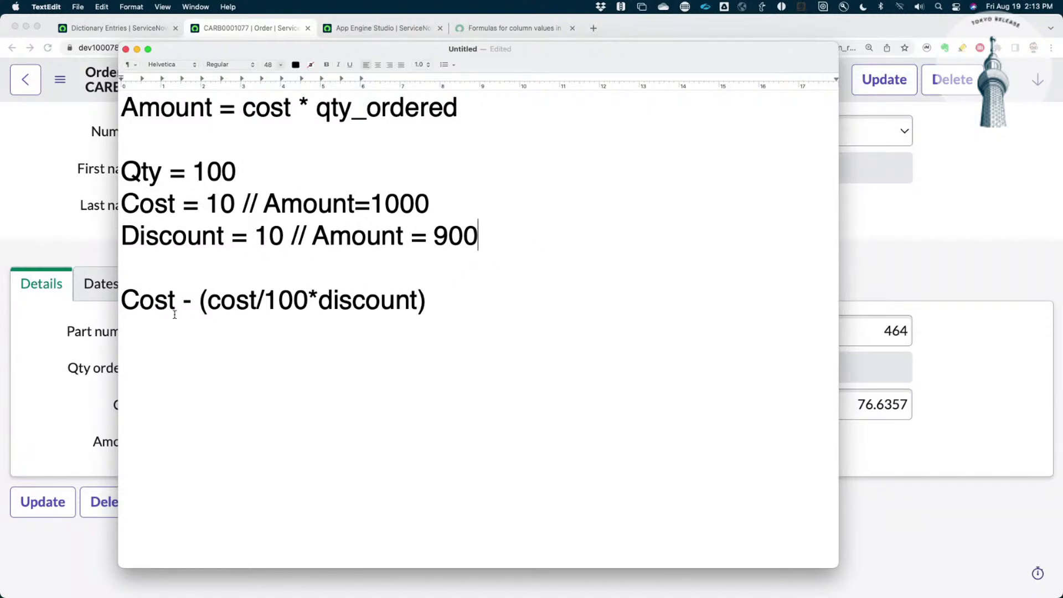
left_click_drag(127, 303, 489, 296)
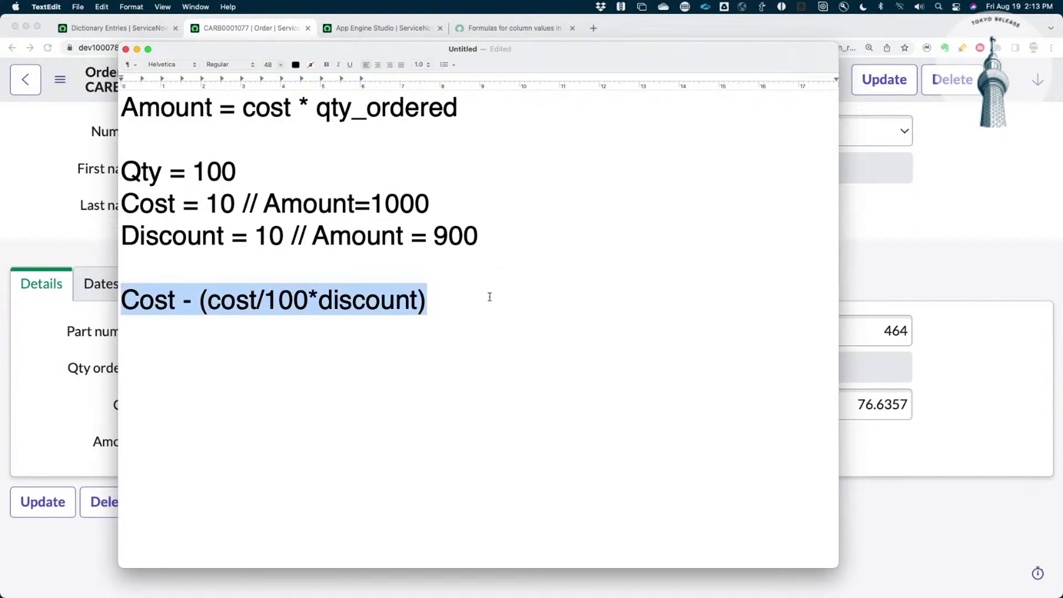
Delete the old line and type '(Cost * qty) - (discount / 100 * (cost * qty))' in its place
key("BackSpace")
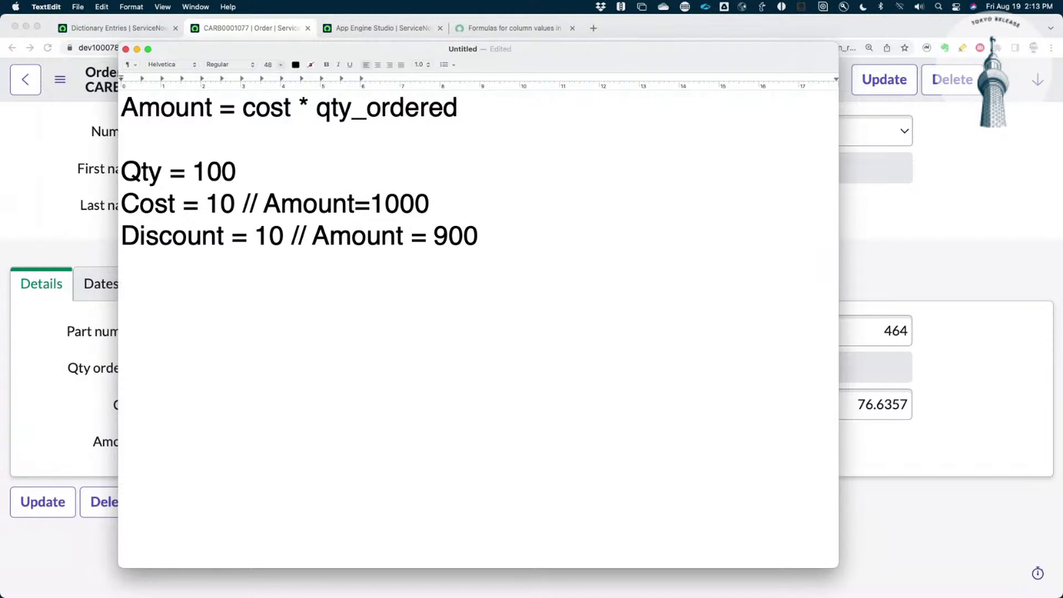
type("kq")
key("BackSpace")
key("BackSpace")
type("qty * C")
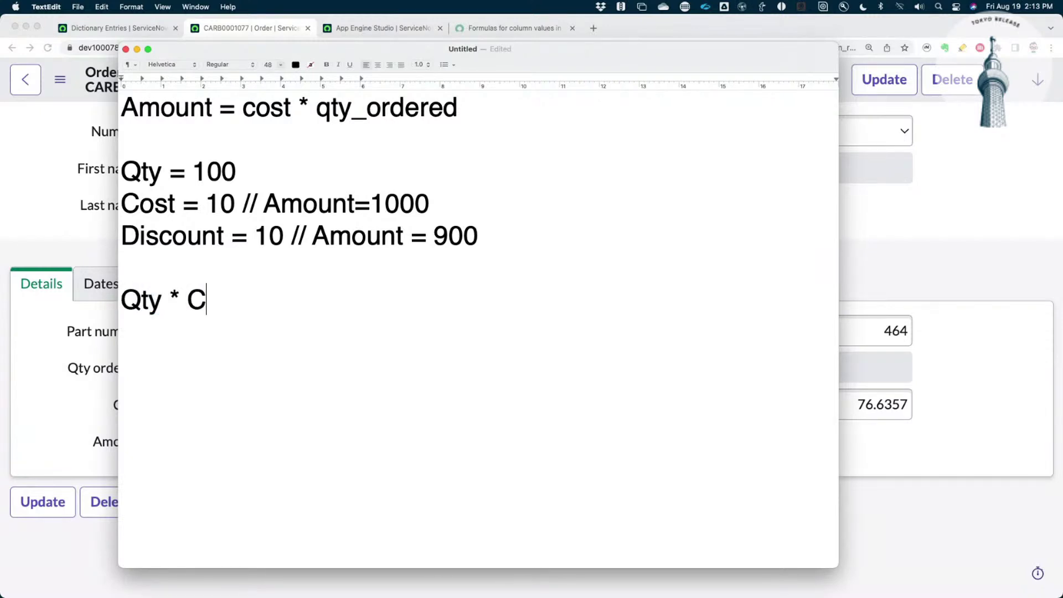
type("ost -")
key("BackSpace")
key("BackSpace")
key("BackSpace")
key("BackSpace")
key("BackSpace")
key("BackSpace")
key("BackSpace")
key("BackSpace")
key("BackSpace")
key("BackSpace")
key("BackSpace")
key("BackSpace")
key("BackSpace")
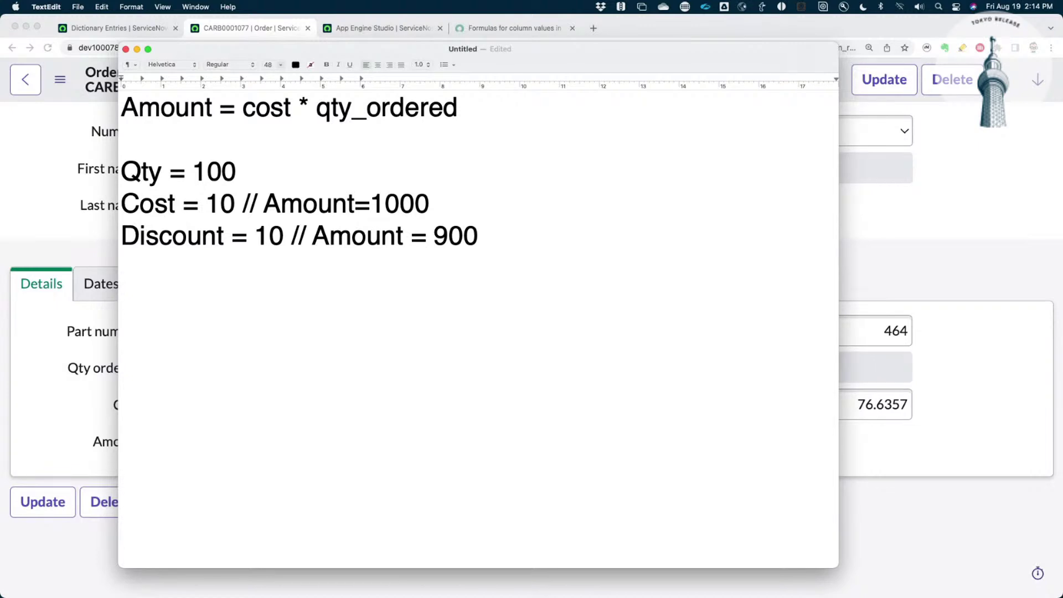
type("(Cost * quty) -")
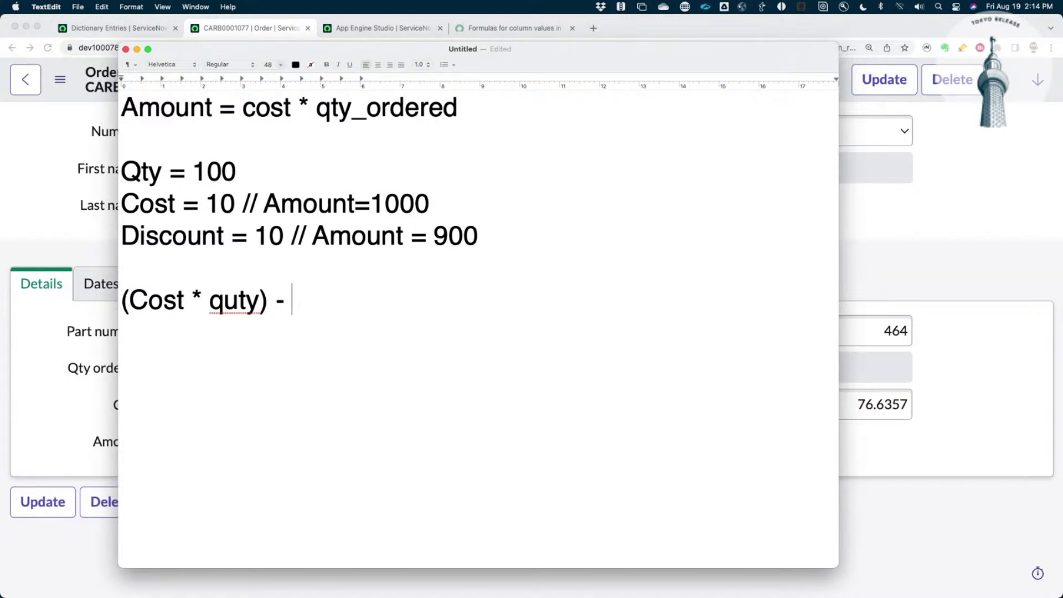
key("BackSpace")
key("BackSpace")
key("BackSpace")
key("BackSpace")
key("BackSpace")
key("BackSpace")
key("BackSpace")
type("t")
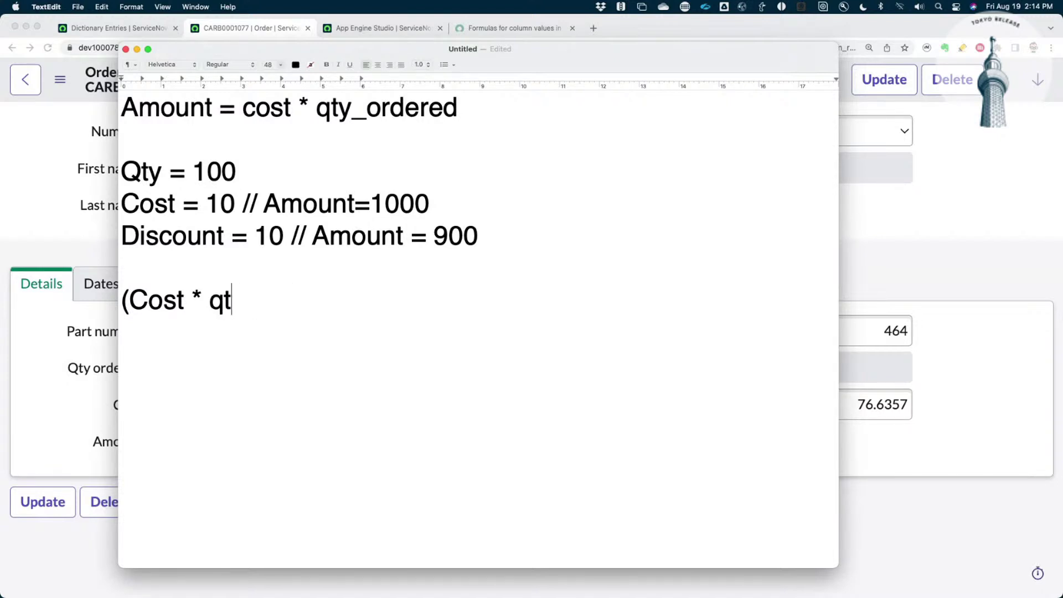
type("y) - (discount")
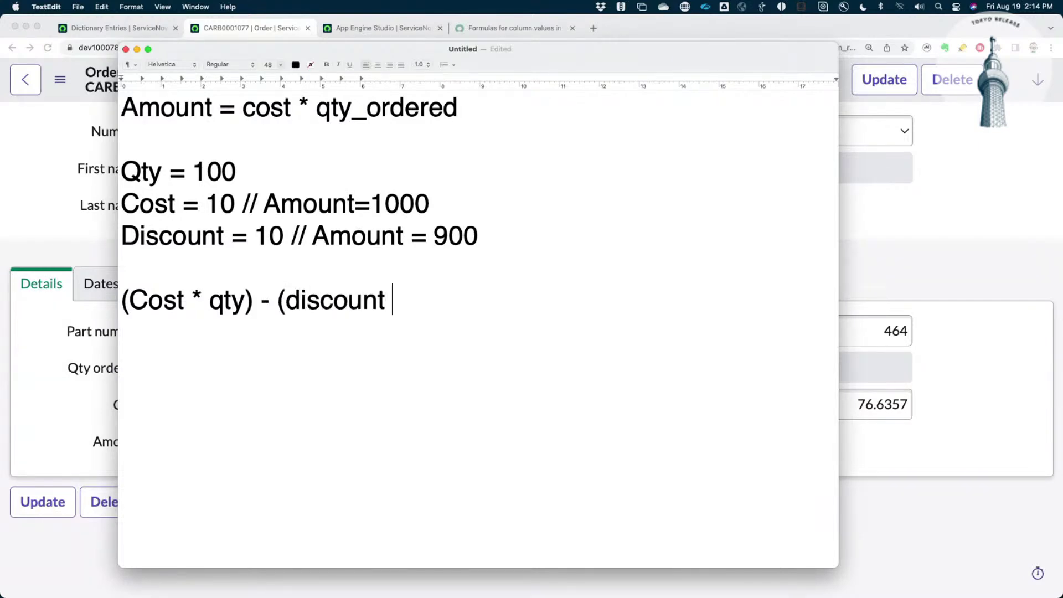
type(" / 10 * (")
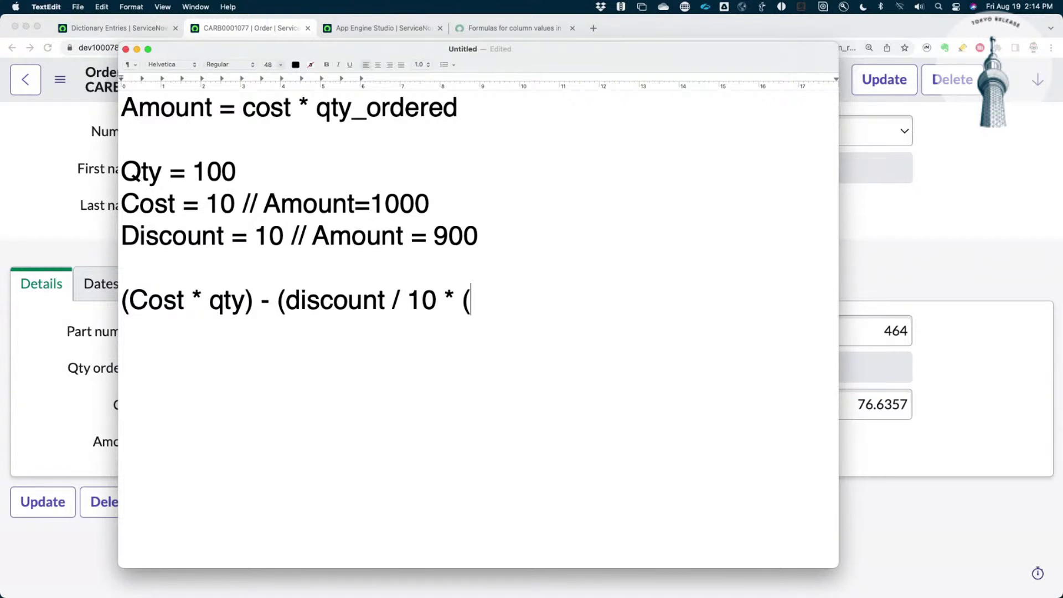
type("cost * 1ut")
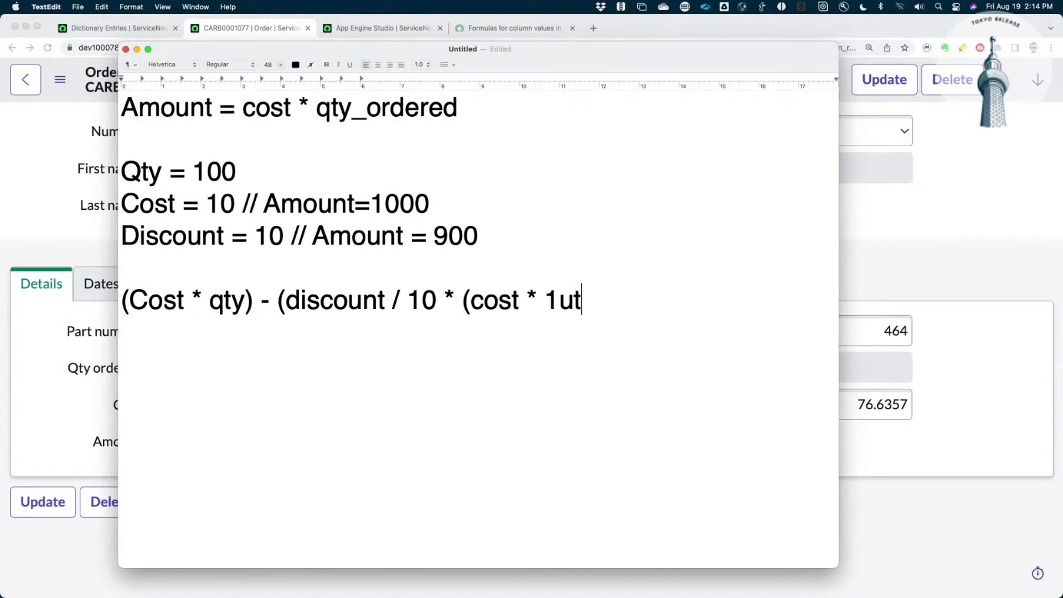
key("BackSpace")
key("BackSpace")
key("BackSpace")
type("qty))")
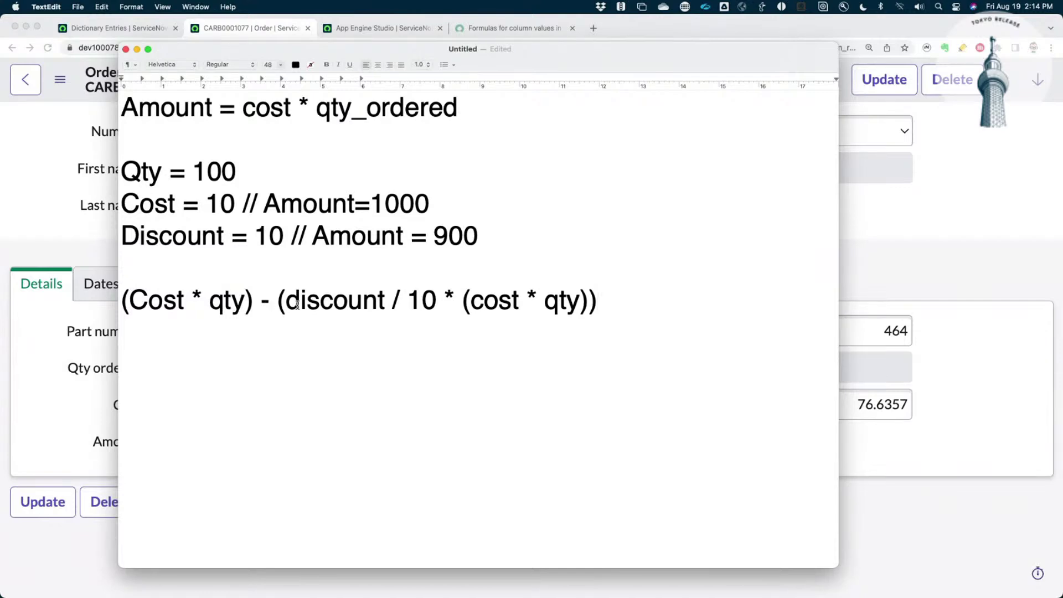
left_click(437, 308)
type("0")
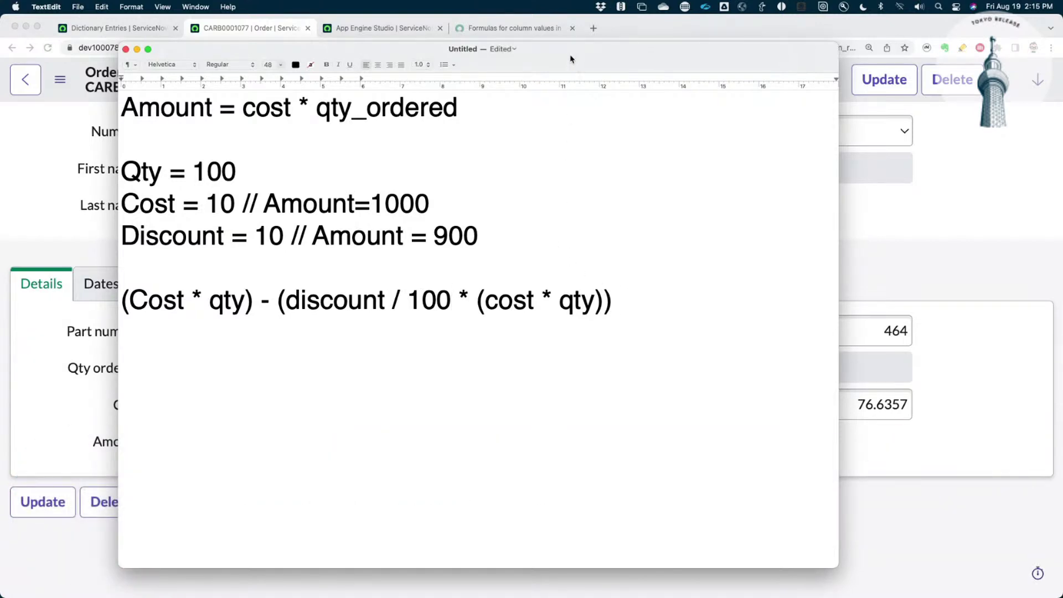
Move and shrink the TextEdit formula notes so the CARB0001077 order form is uncovered
left_click_drag(570, 59, 772, 65)
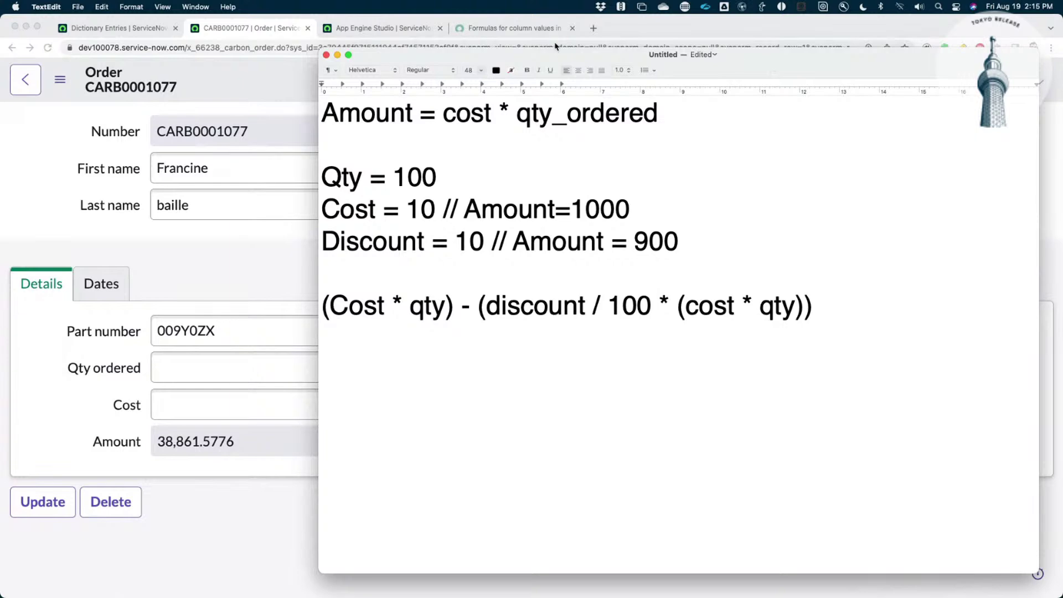
left_click_drag(320, 48, 499, 203)
left_click_drag(592, 213, 0, 73)
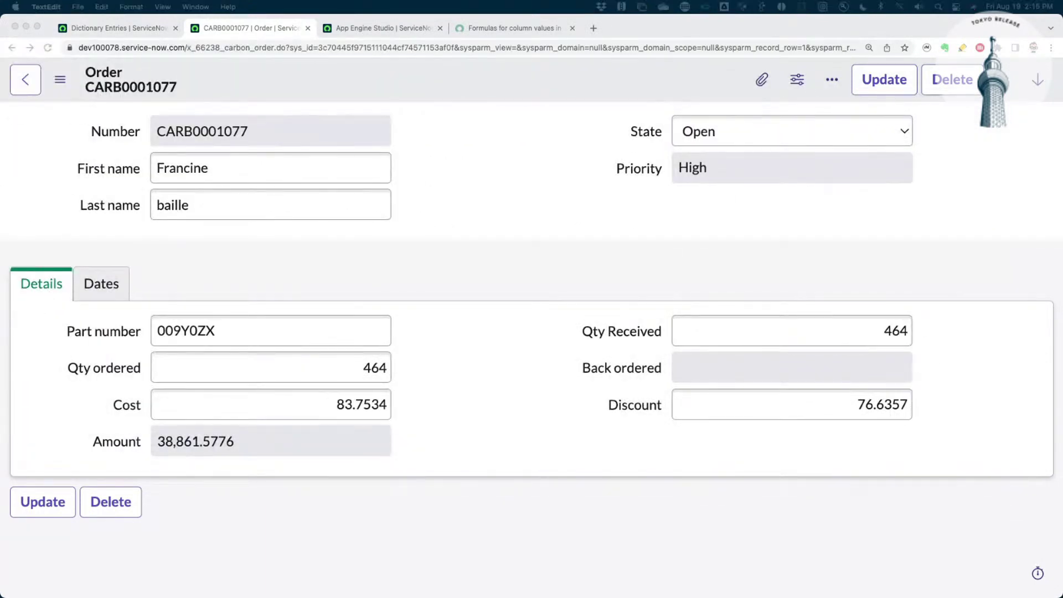
In App Engine Studio, select the Amount field and open its MULTIPLY(qty_ordered, cost) formula for editing
left_click(365, 30)
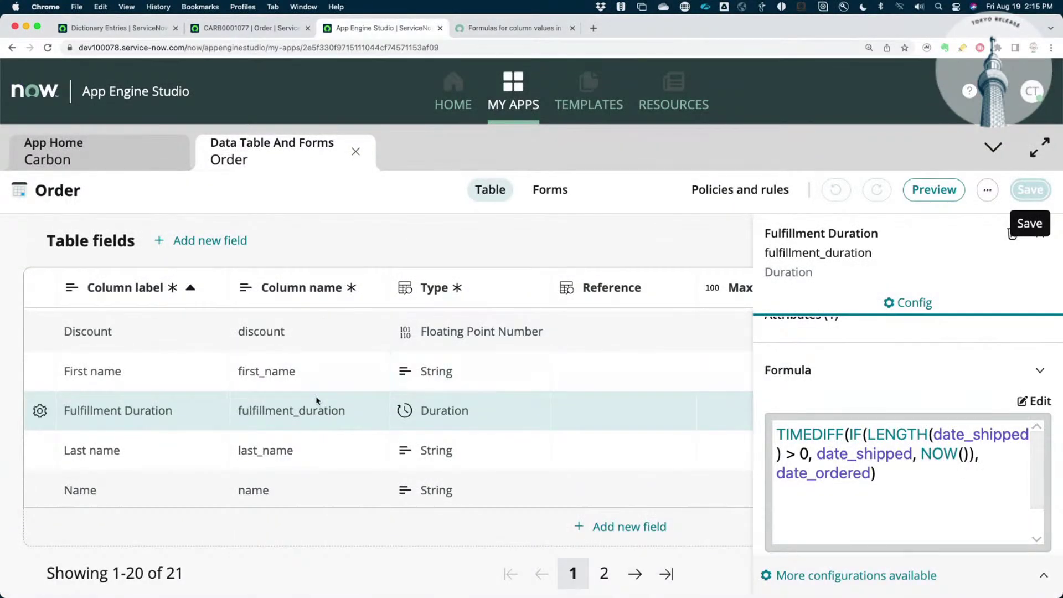
scroll(148, 421, "up", 5)
left_click(114, 334)
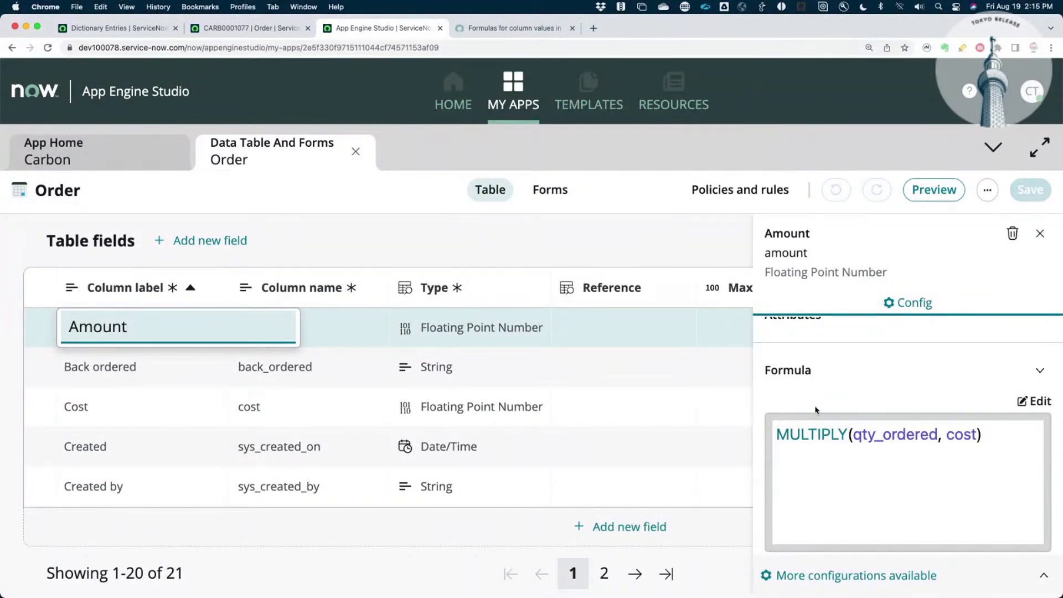
left_click(1033, 401)
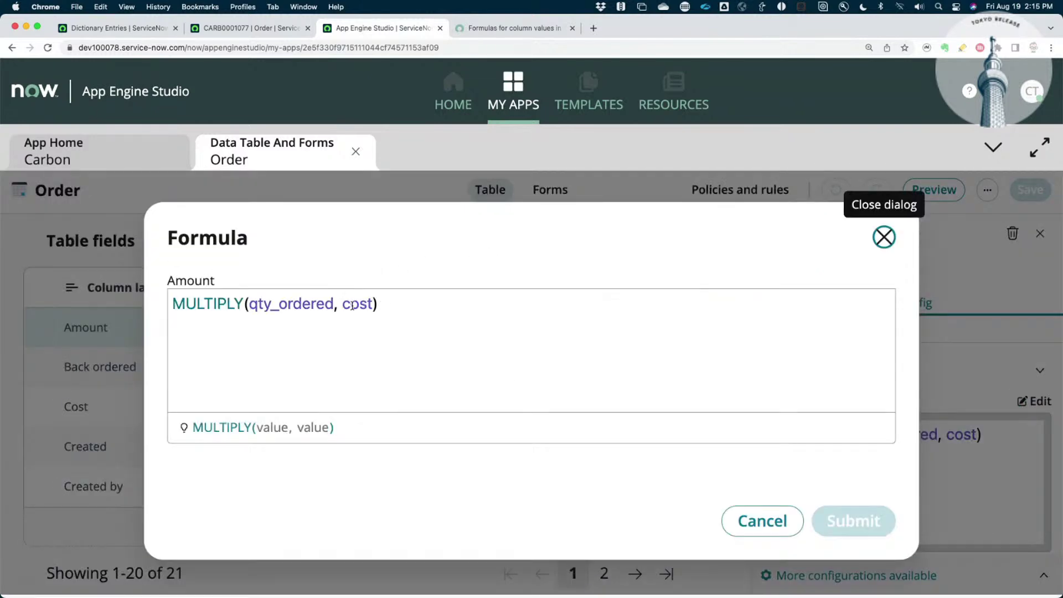
double_click(307, 303)
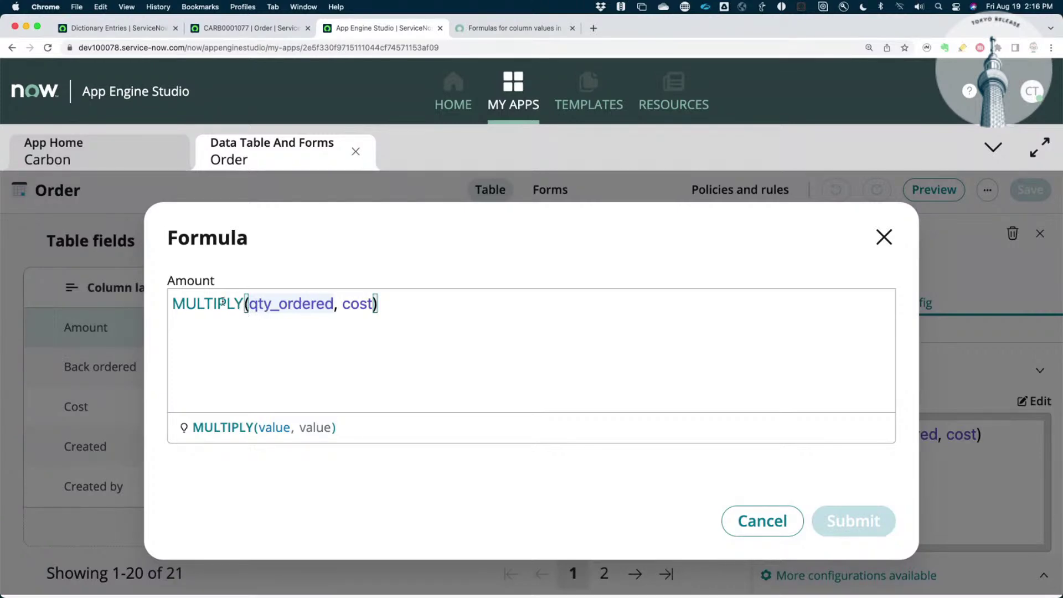
Append ' - (discount / 100 * (qty_ordered * cost))' to the Amount formula using autocompleted field names
triple_click(186, 301)
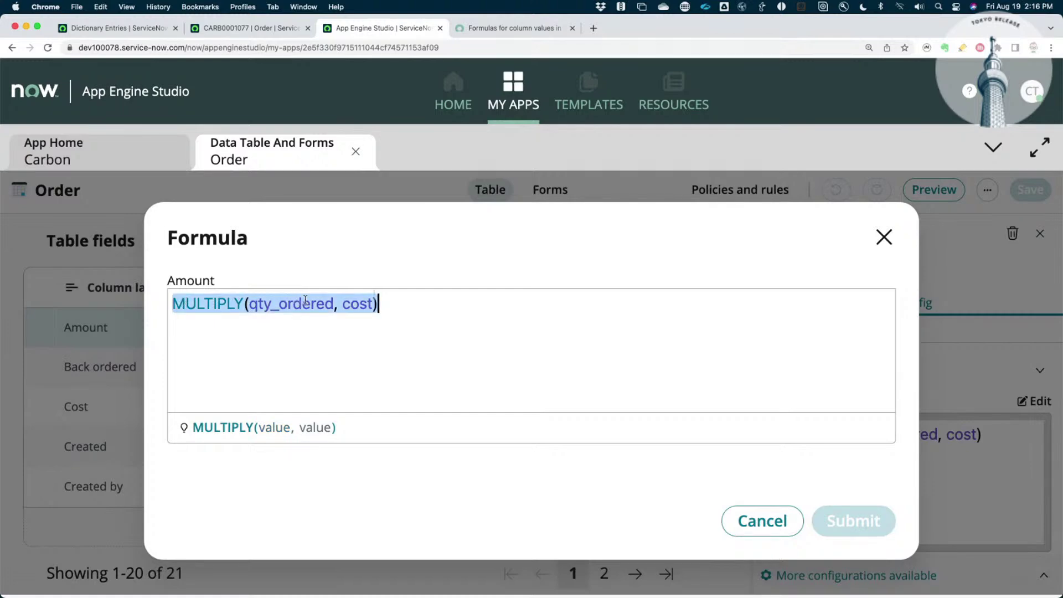
left_click(403, 306)
type("- ")
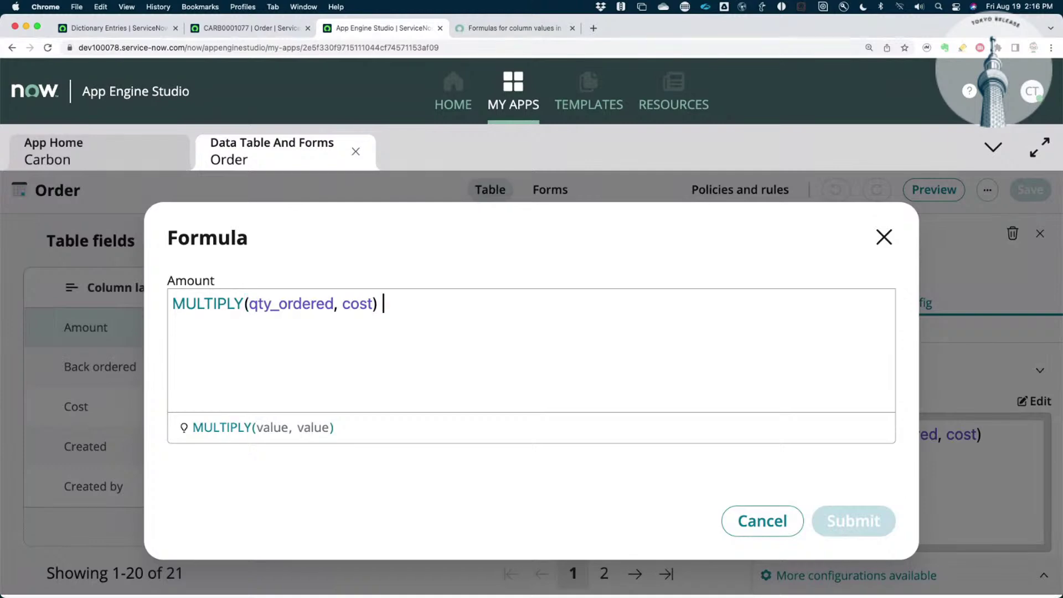
type("(")
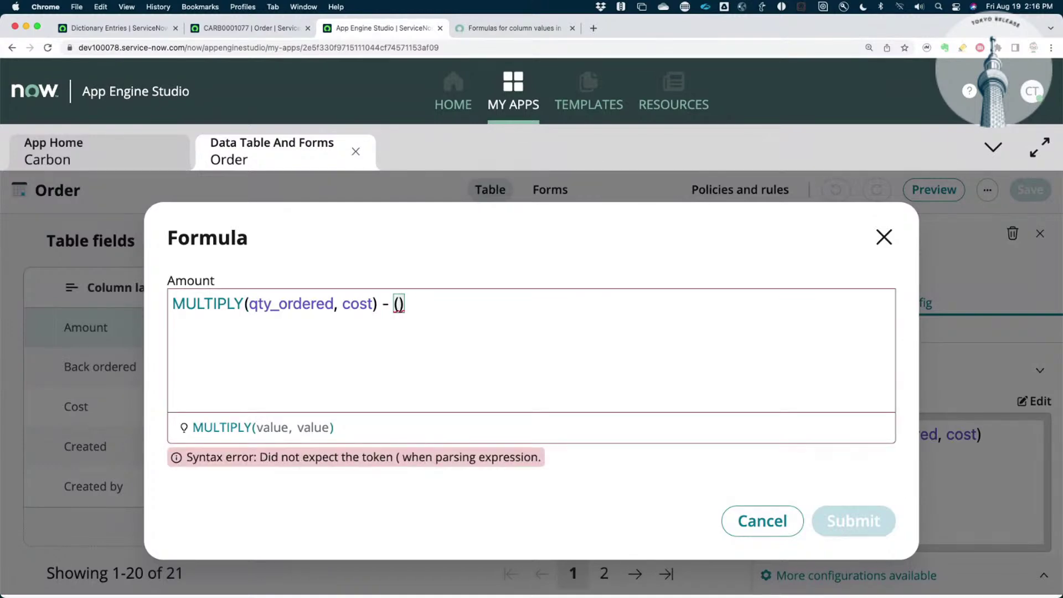
type("d")
left_click(470, 379)
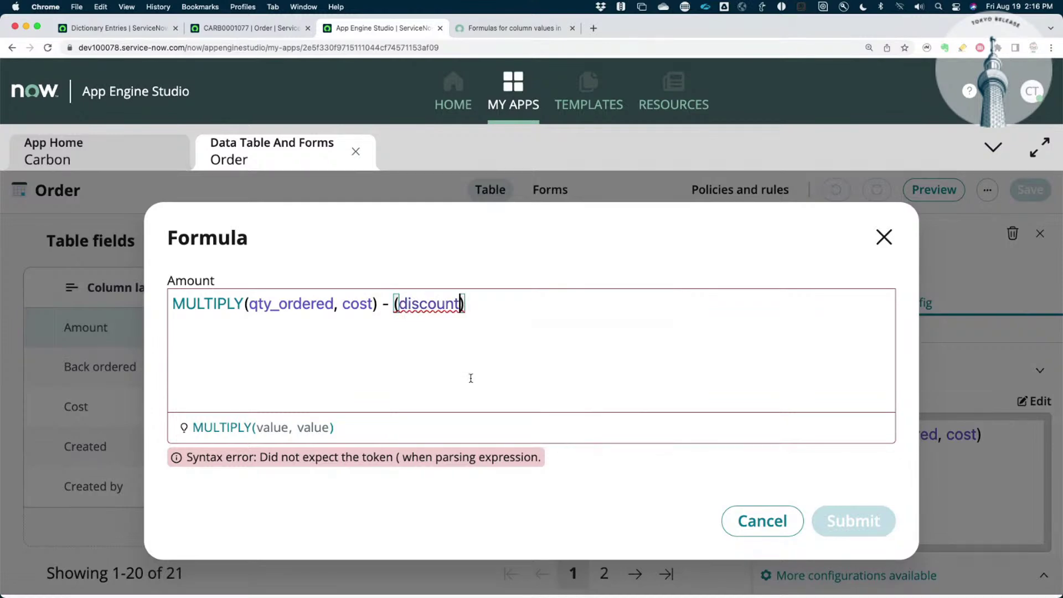
type("/ 100 ")
type("* (")
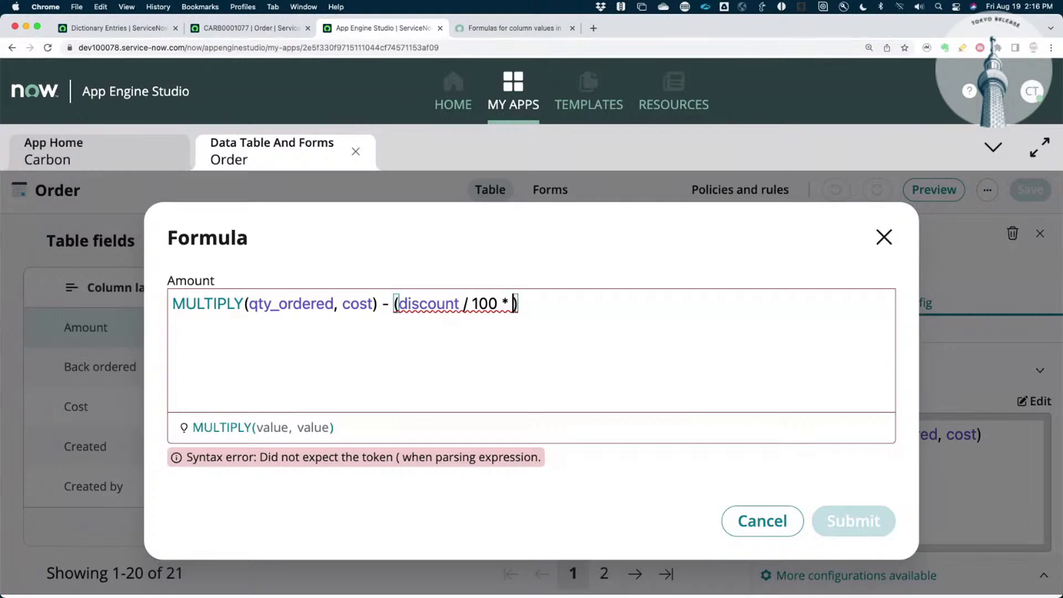
type("qt")
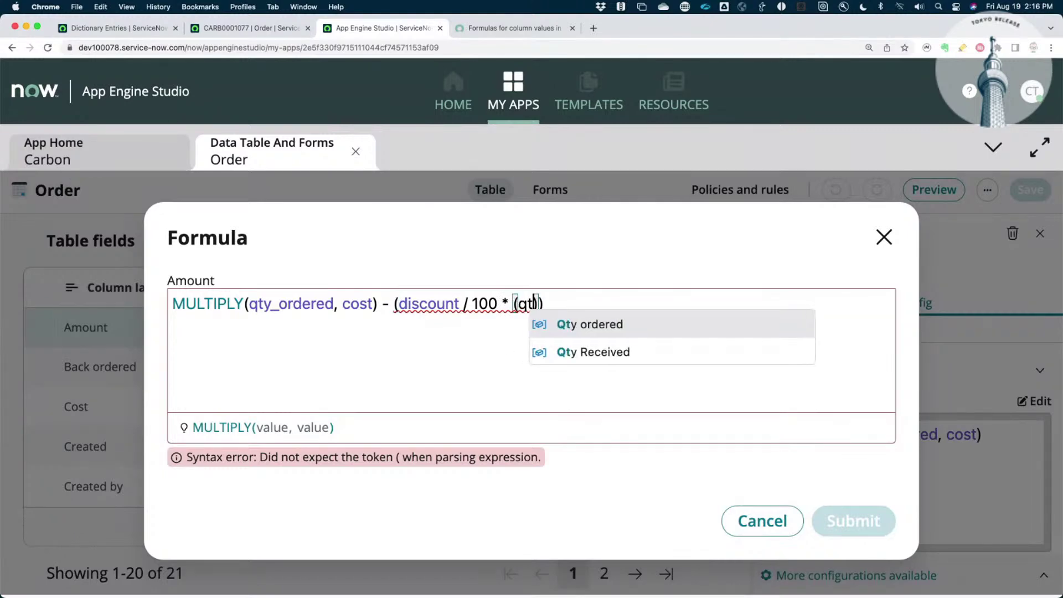
key("Return")
type("&")
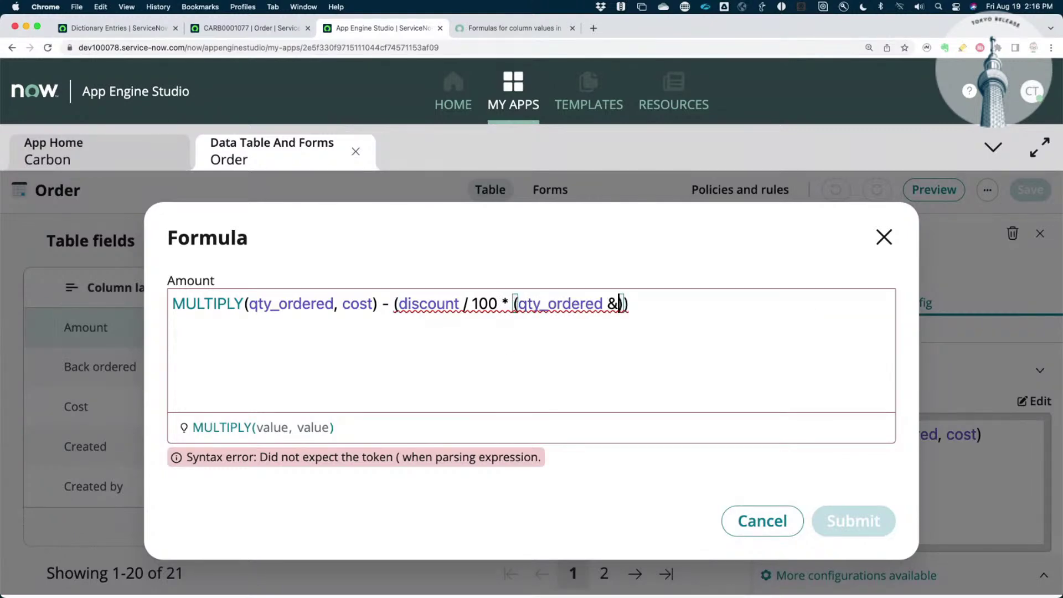
key("BackSpace")
type("* co")
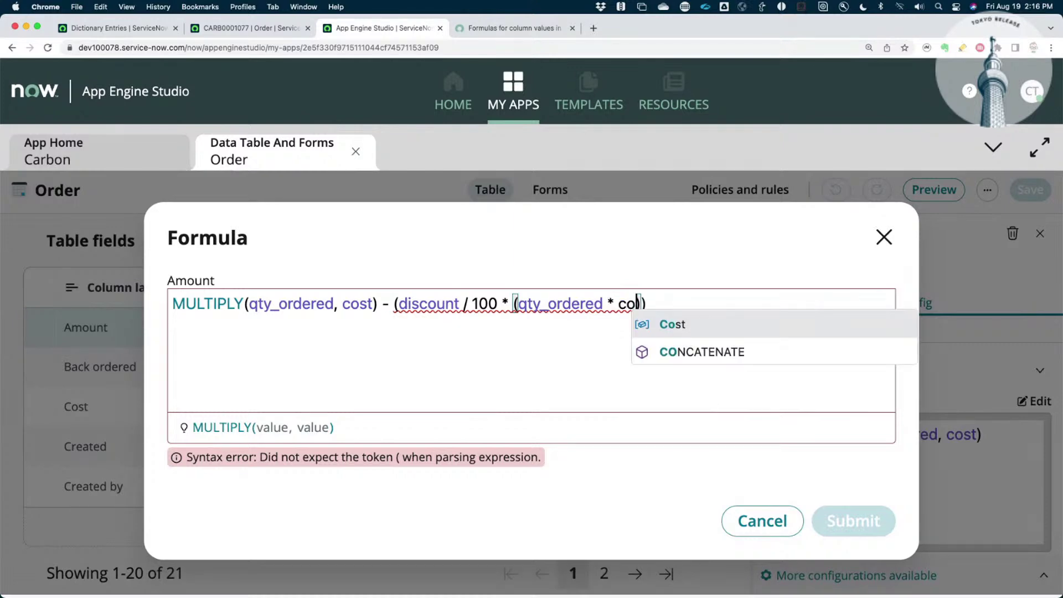
left_click(681, 324)
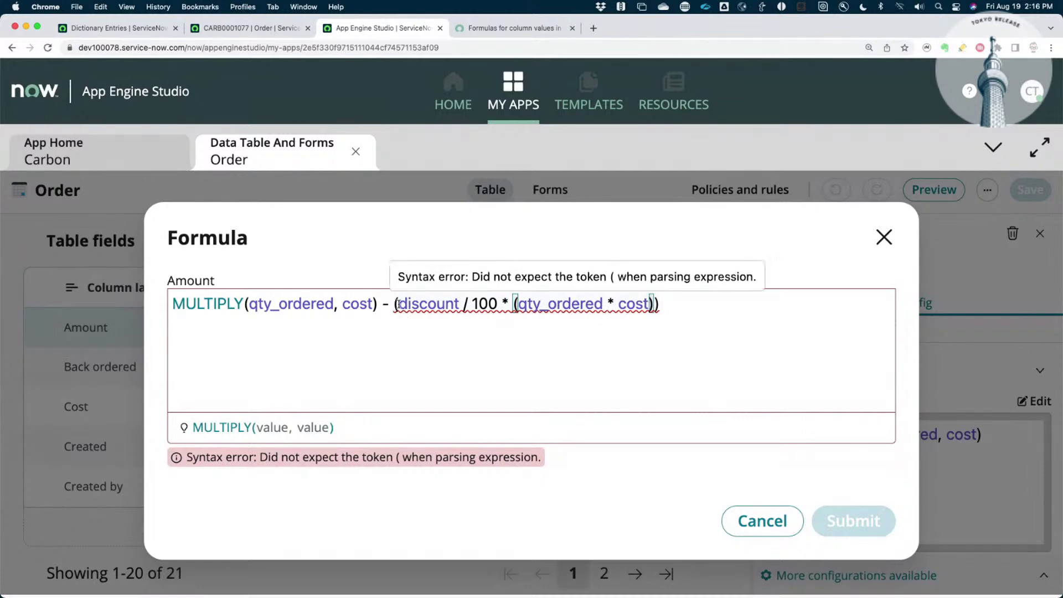
left_click(399, 304)
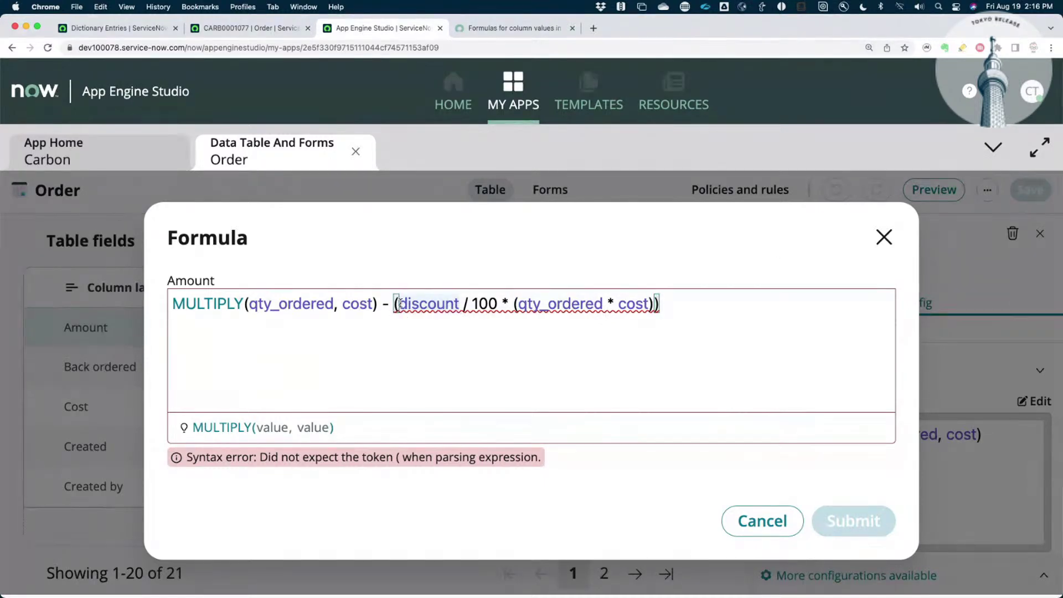
mouse_move(399, 304)
left_mouse_down()
mouse_move(501, 304)
mouse_move(391, 298)
mouse_move(422, 301)
mouse_move(398, 304)
left_mouse_up()
Start a MULTIPLY( call with qty in front of the old quantity-times-cost product
type("divode")
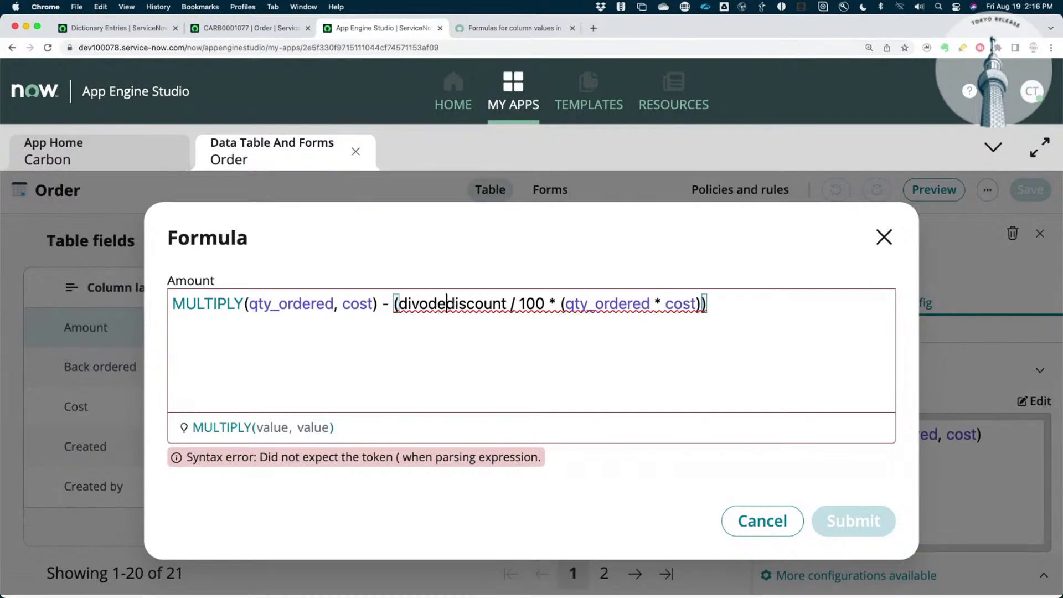
key("BackSpace")
key("BackSpace")
key("BackSpace")
key("BackSpace")
key("BackSpace")
key("BackSpace")
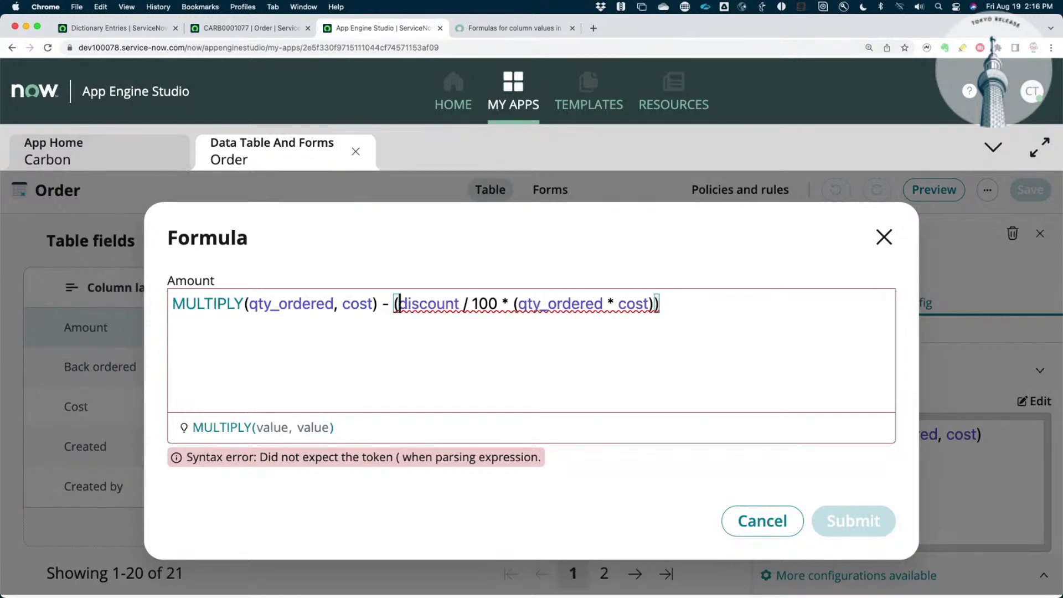
left_click(516, 304)
type("multipl")
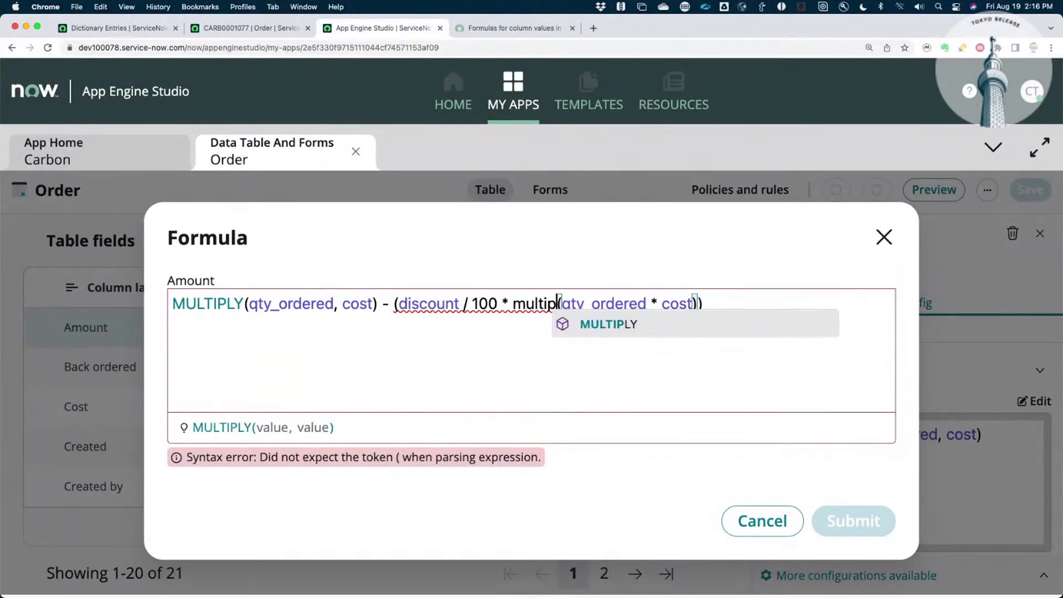
key("BackSpace")
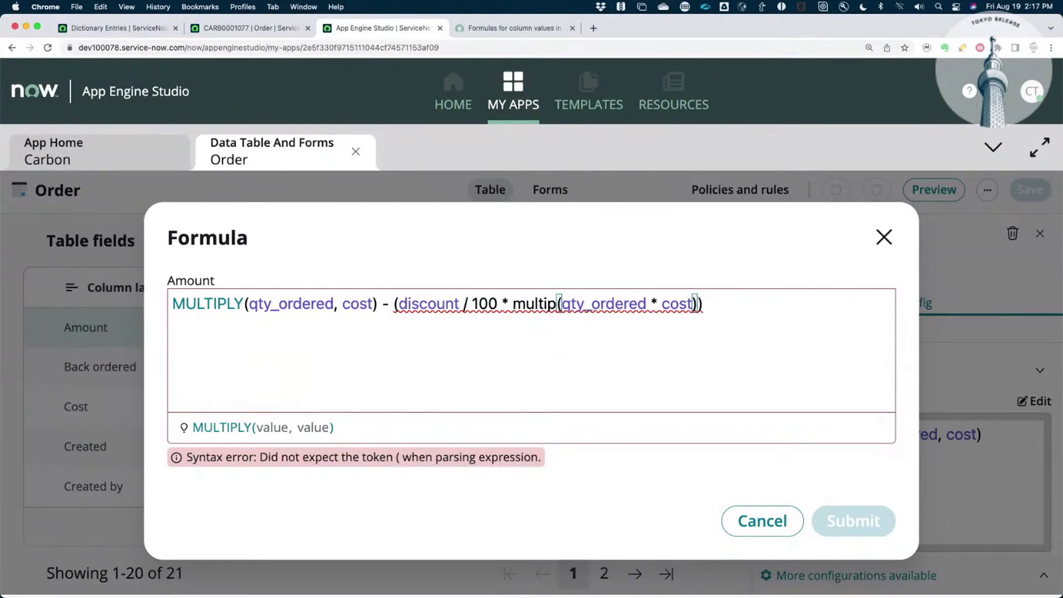
type("l")
key("Return")
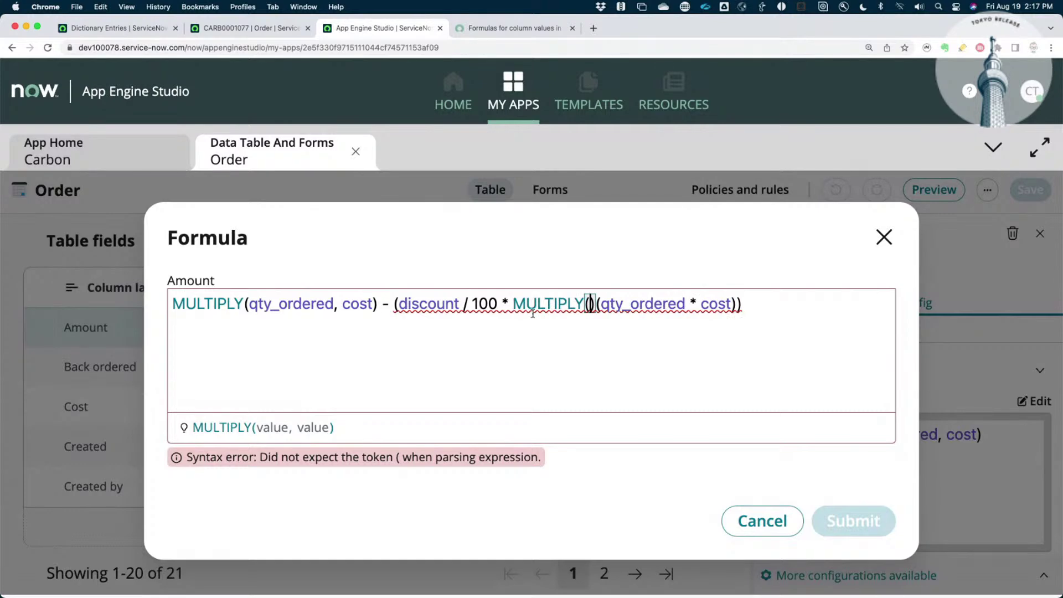
type("qty")
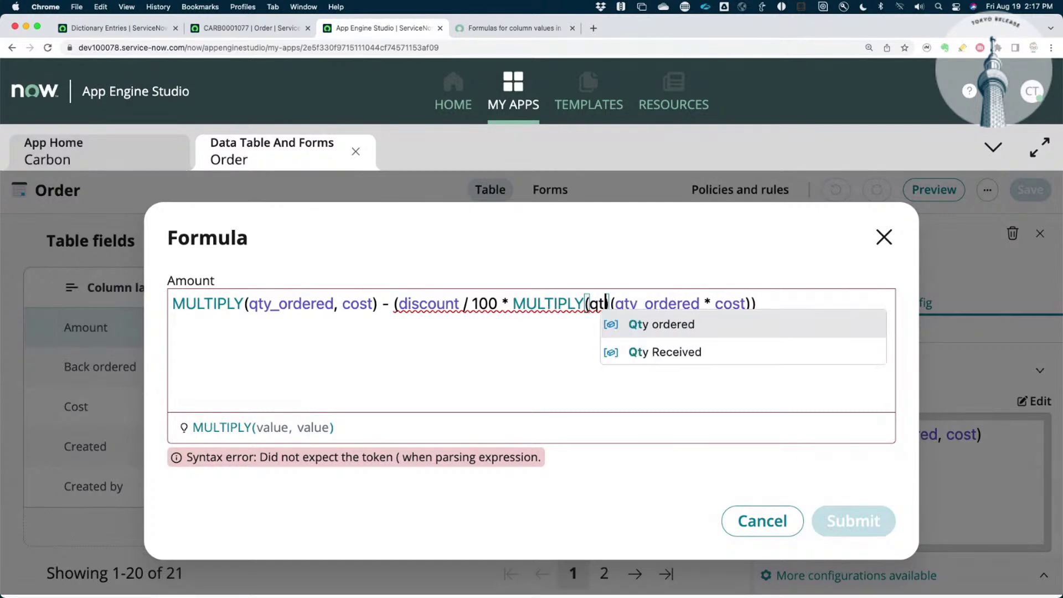
left_click(619, 304)
Complete the inserted call as MULTIPLY(qty_ordered, cost) with autocompleted field names
key("BackSpace")
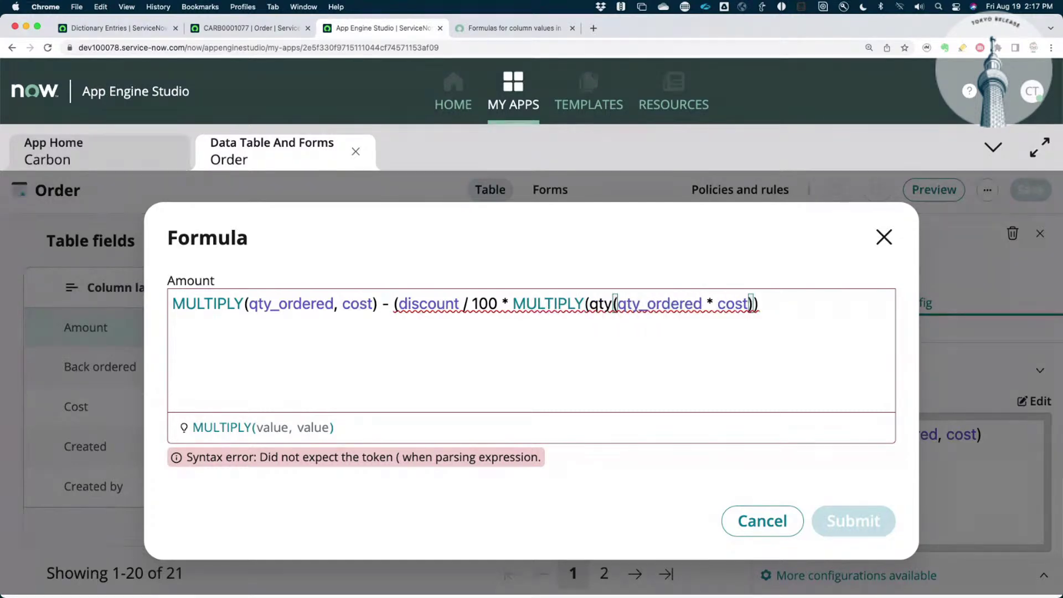
type(")")
key("Left")
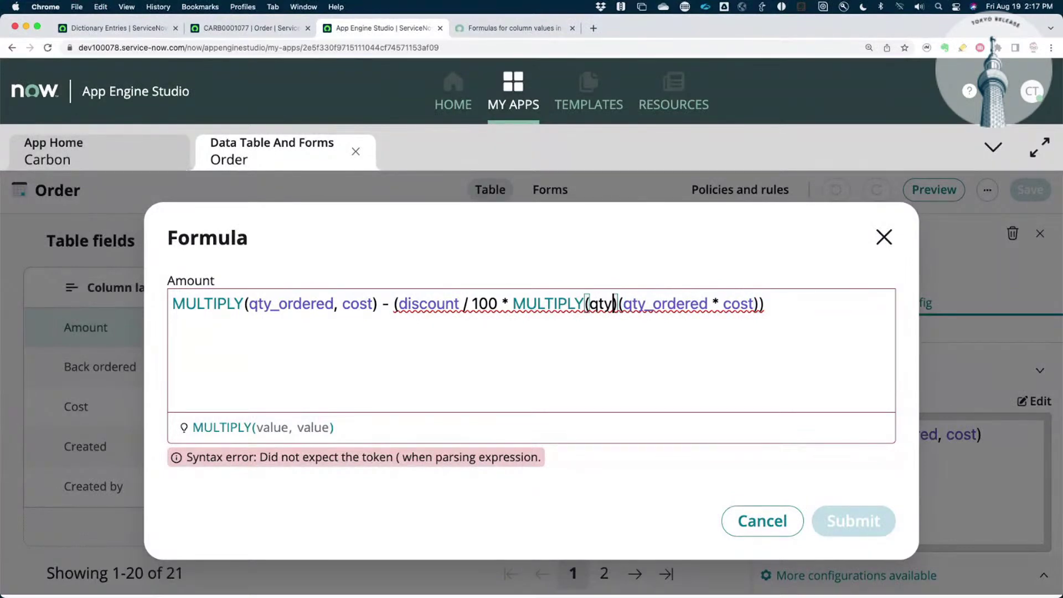
type("_")
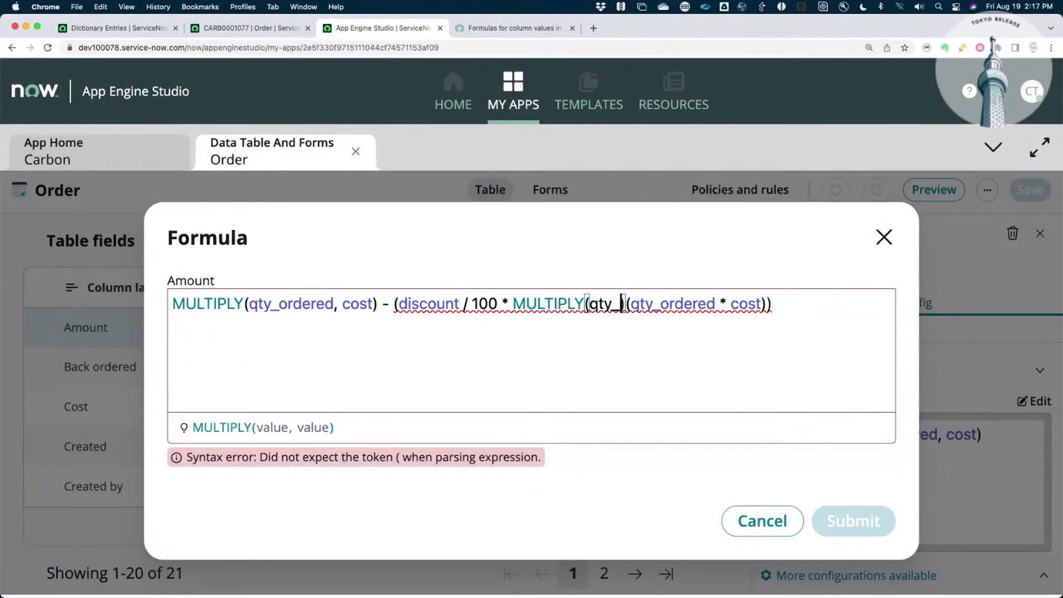
key("BackSpace")
key("BackSpace")
key("BackSpace")
key("Return")
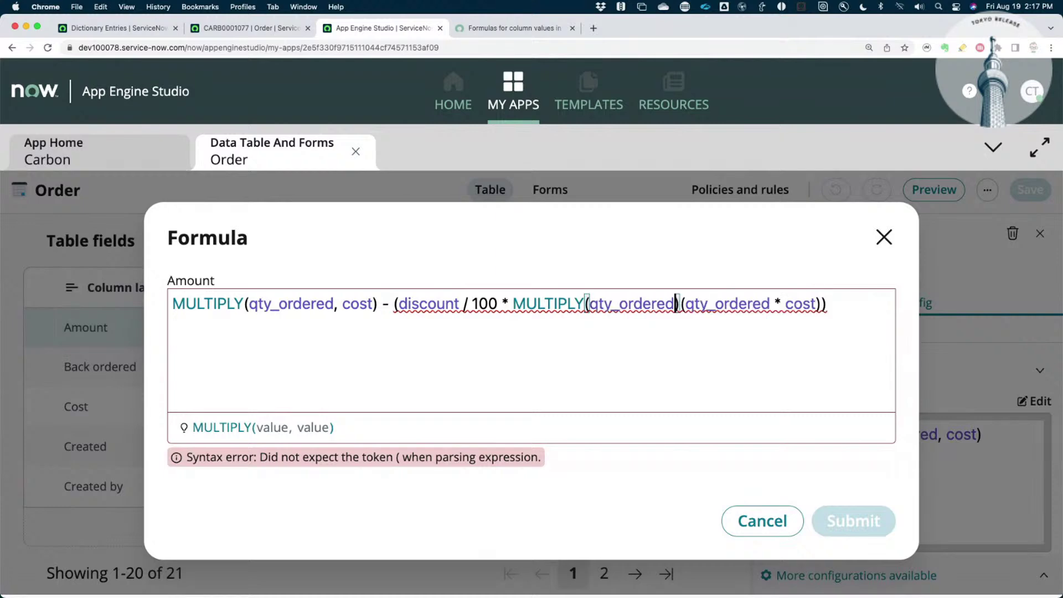
type(", c")
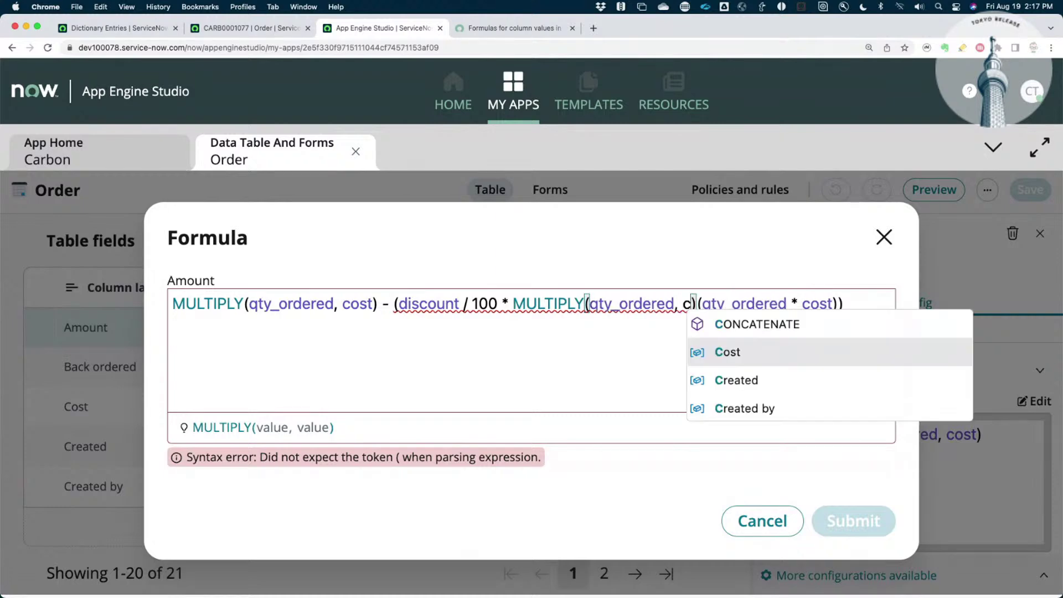
key("Return")
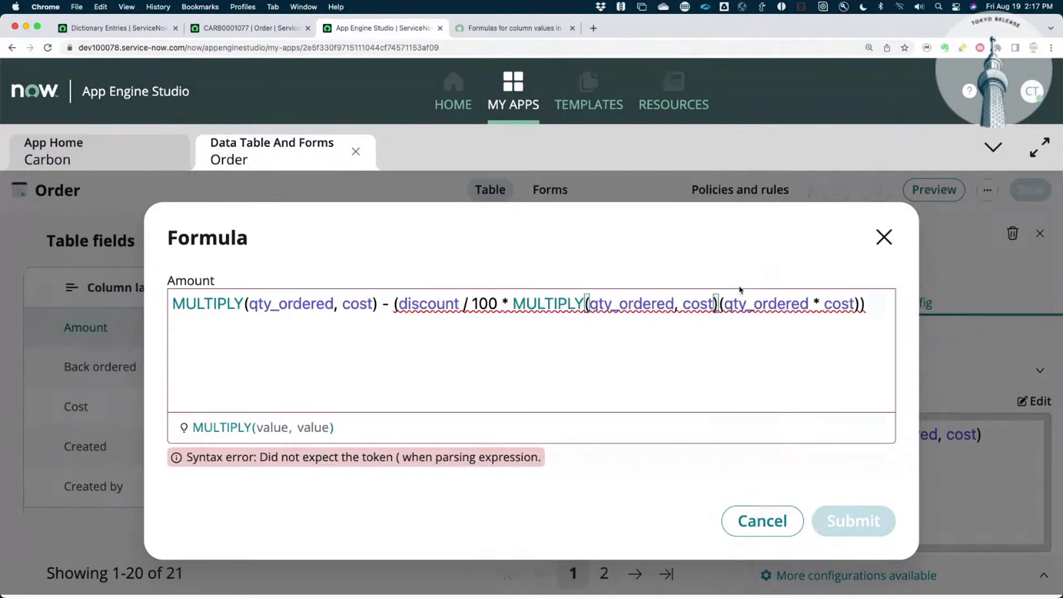
Delete the leftover (qty_ordered * cost) term and select the 'discount / 100' part
left_click_drag(719, 303, 859, 304)
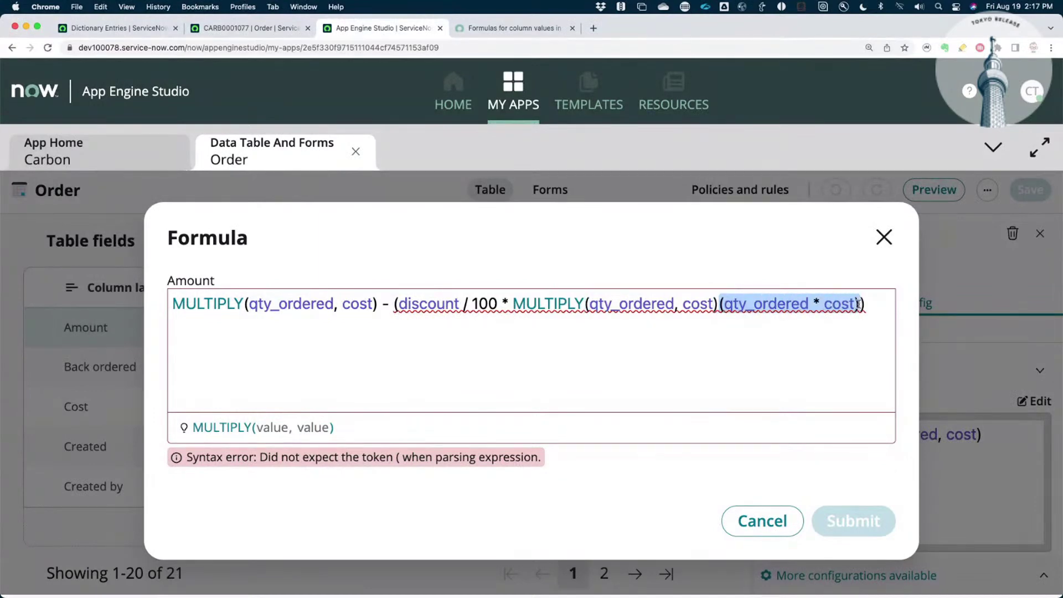
key("BackSpace")
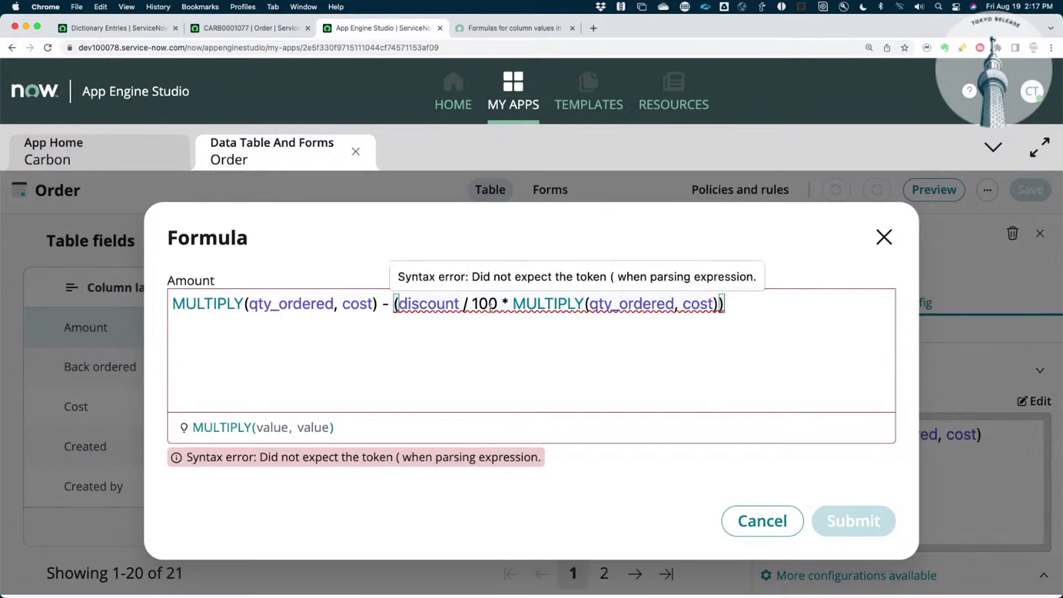
left_click_drag(400, 304, 495, 304)
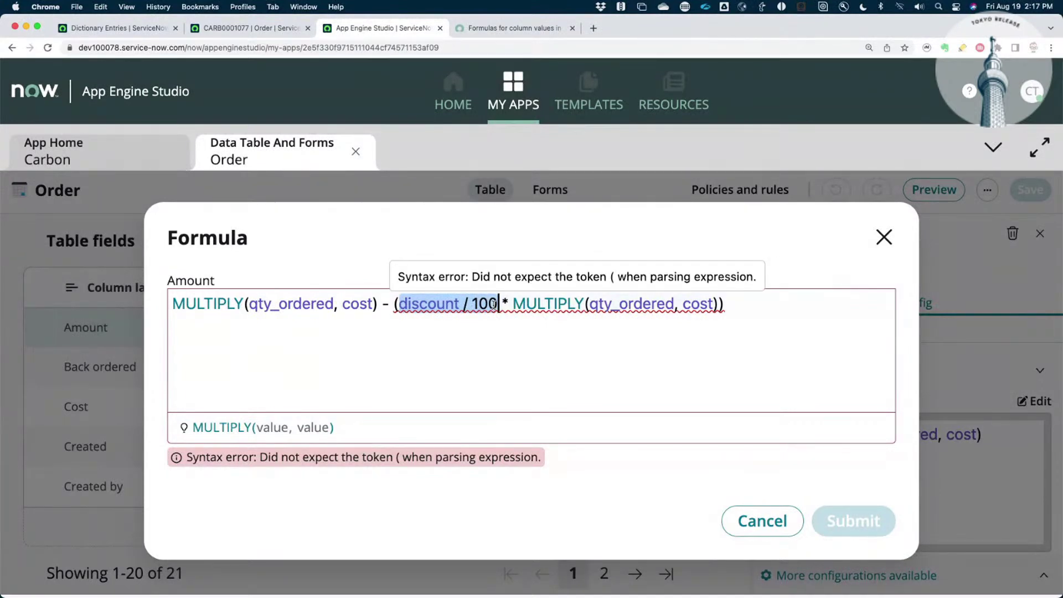
Replace 'discount / 100 *' with 'DIVIDE(discount, 100),' in the Amount formula
key("BackSpace")
type("div")
key("Return")
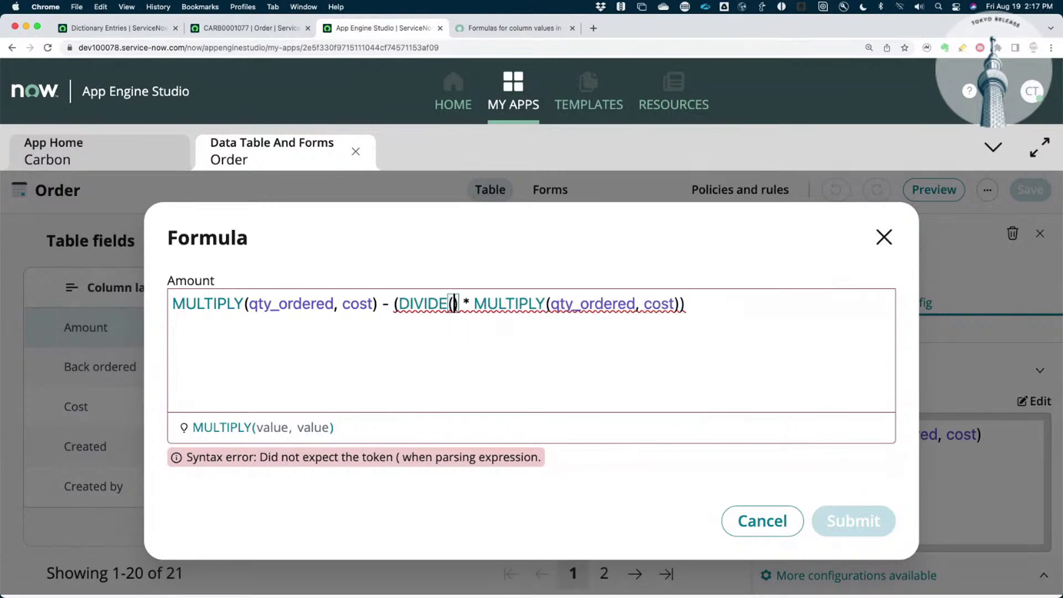
type("disc")
key("Return")
type(", 100")
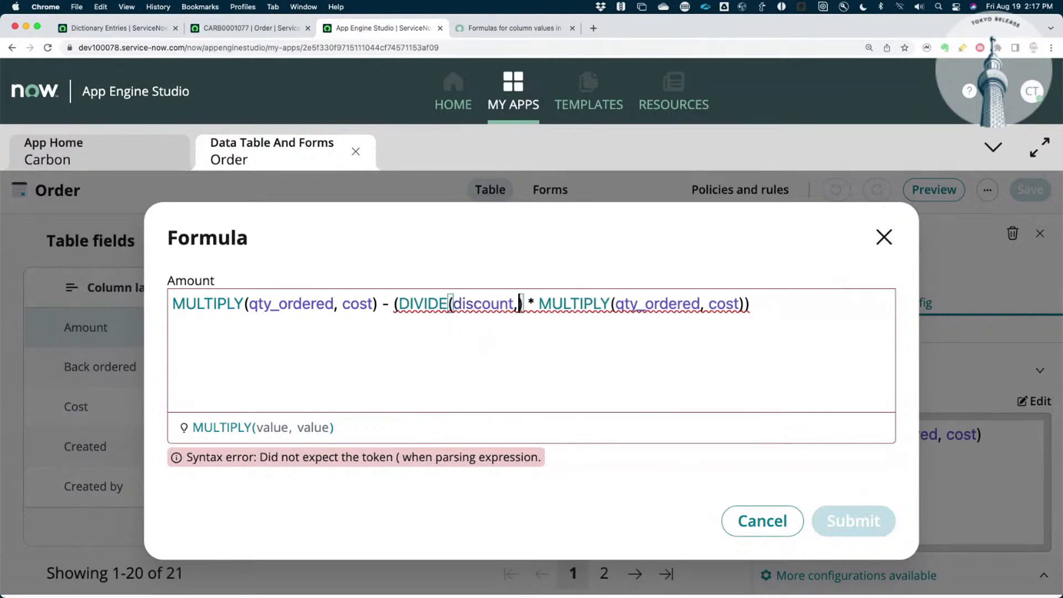
key("Right")
key("Right")
key("Right")
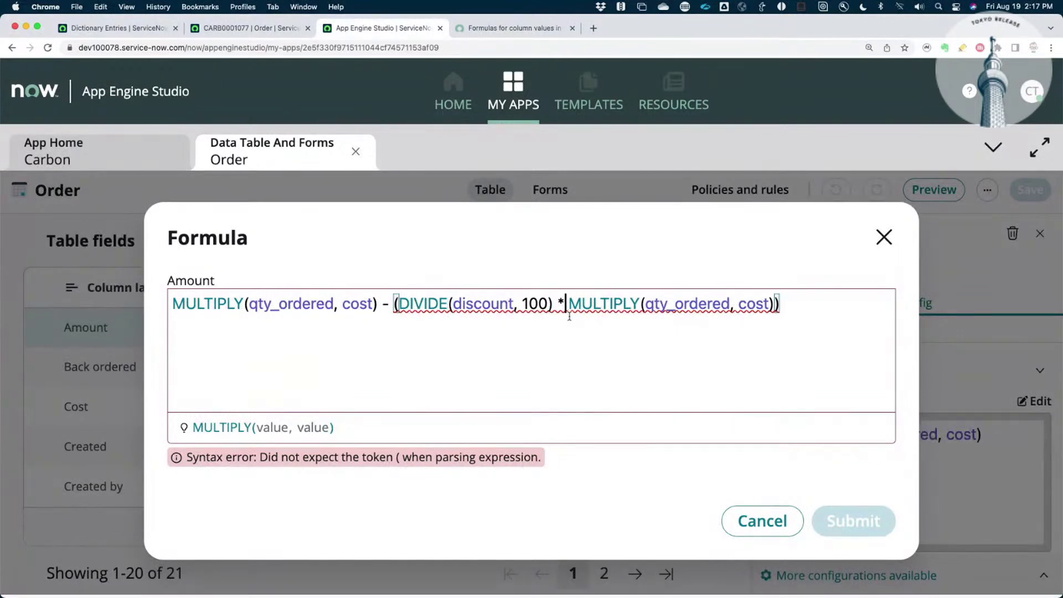
key("BackSpace")
key("BackSpace")
type(",")
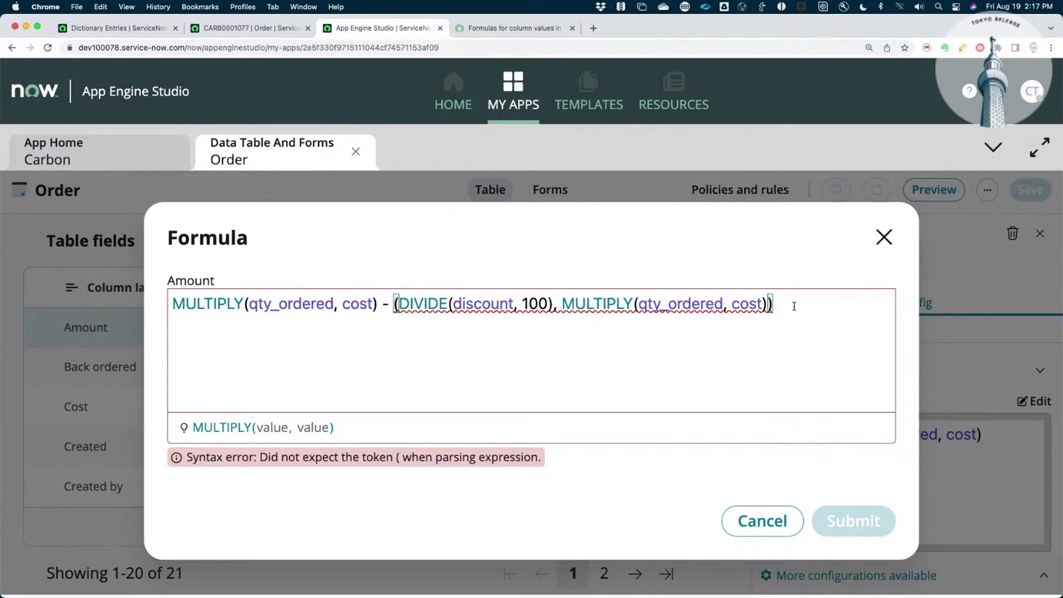
Wrap DIVIDE(discount, 100) and MULTIPLY(qty_ordered, cost) inside a new MULTIPLY() on line two
key("Return")
type("mul")
key("Return")
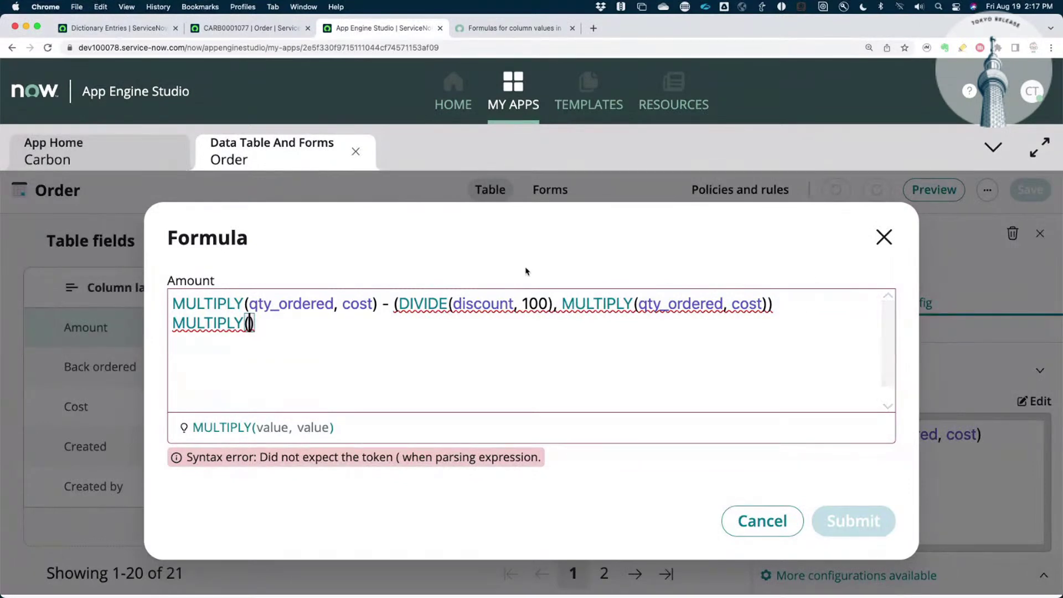
left_click_drag(400, 304, 678, 305)
left_click_drag(764, 305, 766, 306)
key("super+x")
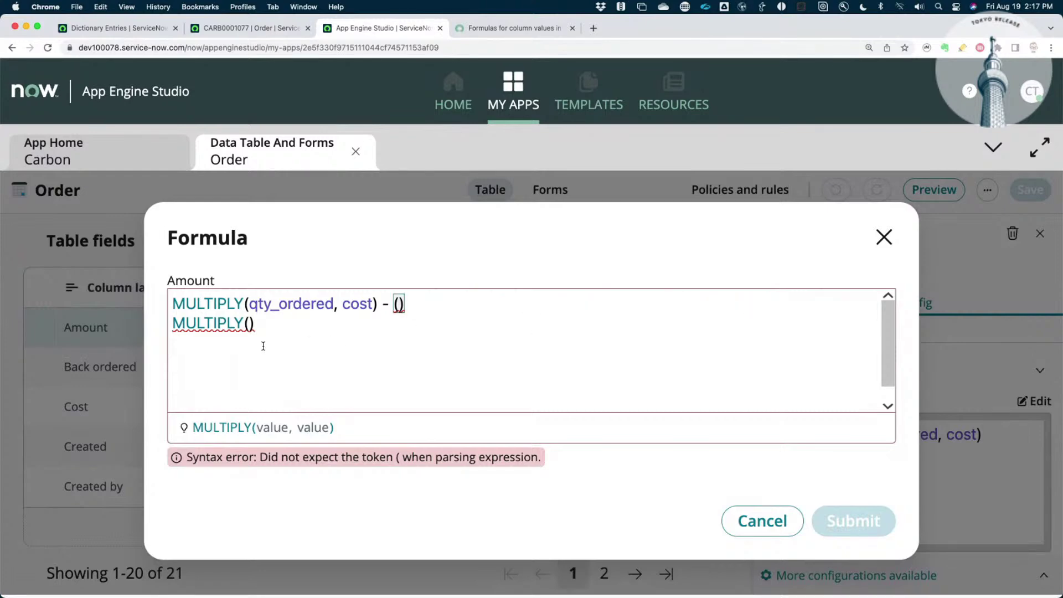
left_click(249, 323)
key("super+v")
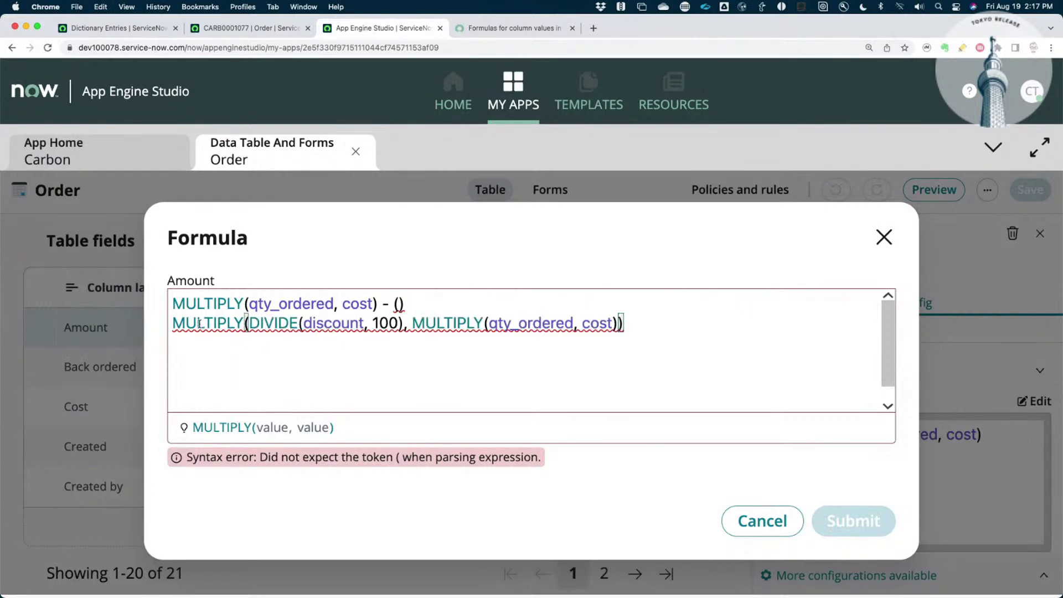
Move the new MULTIPLY expression back into the parentheses on line one
left_click_drag(173, 323, 625, 326)
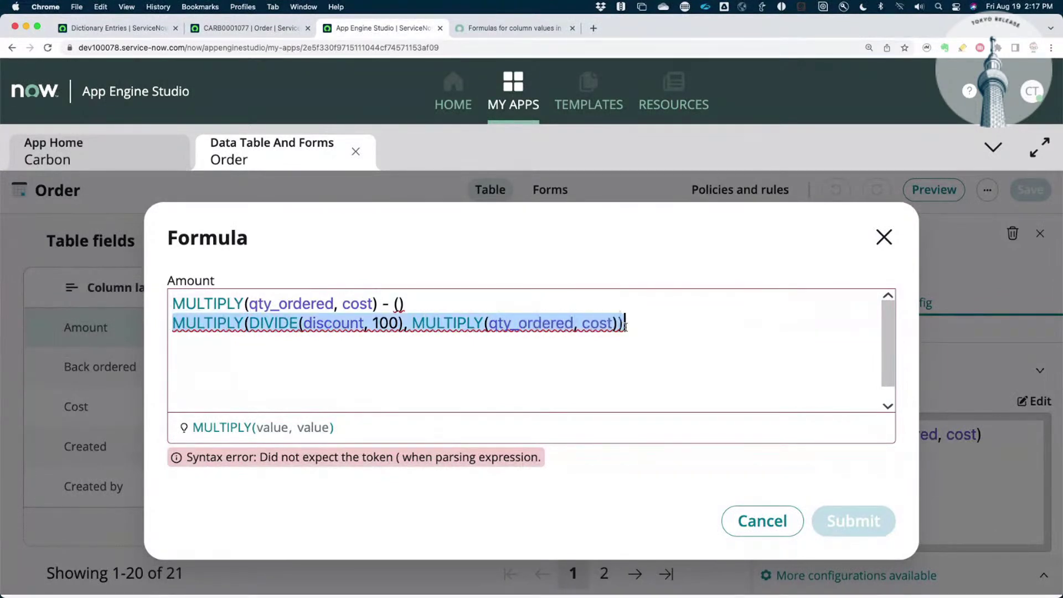
key("super+x")
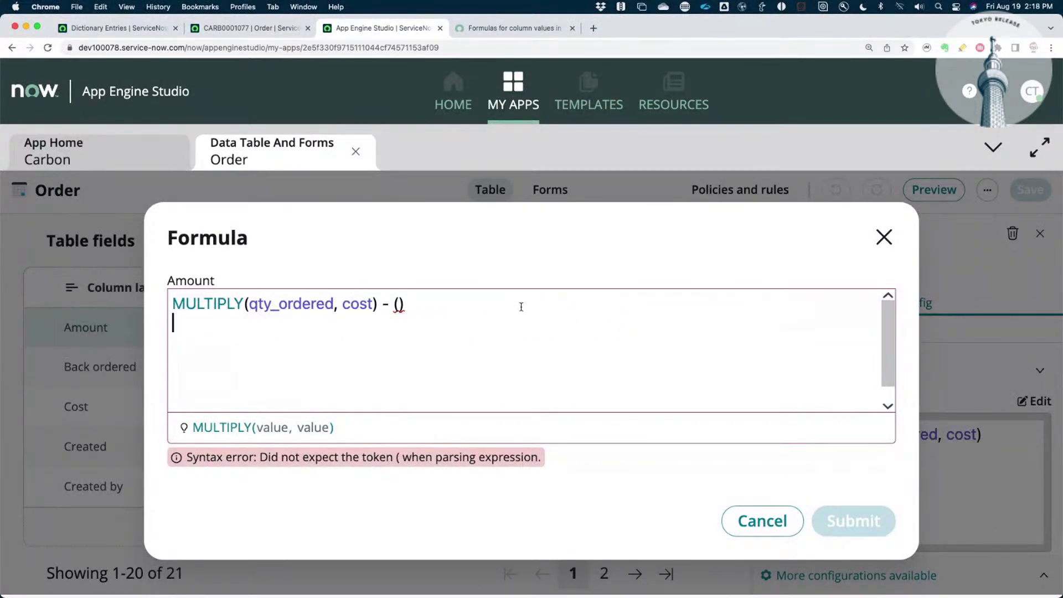
left_click(398, 304)
key("super+v")
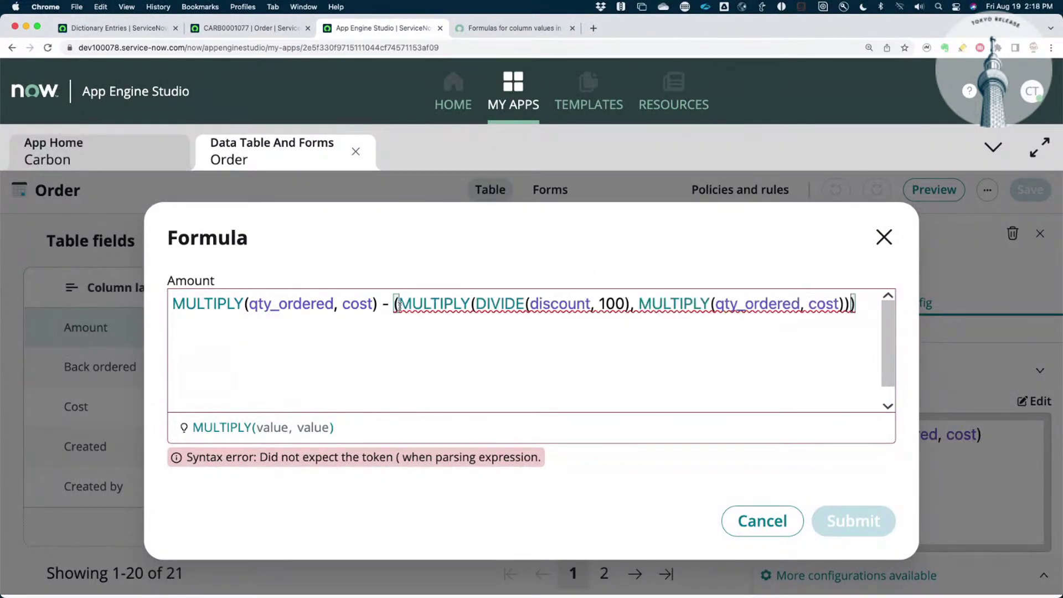
left_click(404, 318)
Remove the extra opening and closing parentheses and submit the formula, which still shows a syntax error
left_click(398, 305)
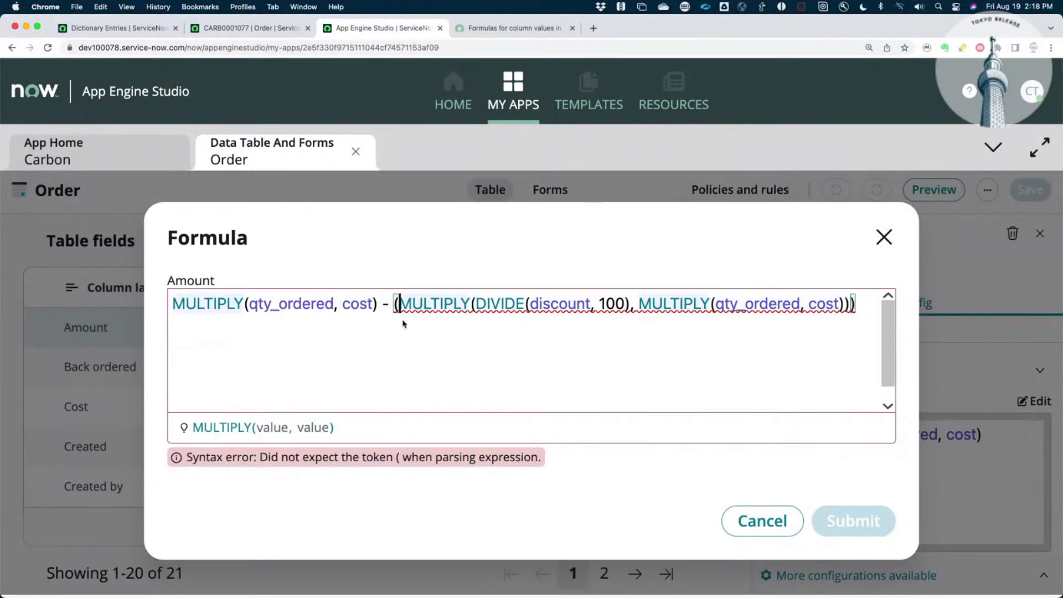
key("BackSpace")
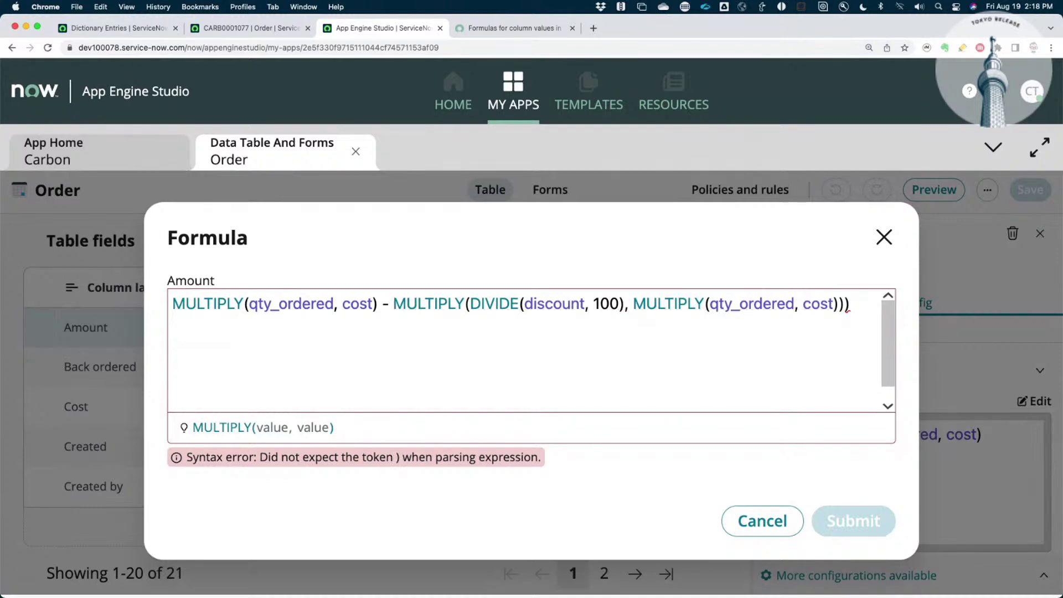
left_click(851, 305)
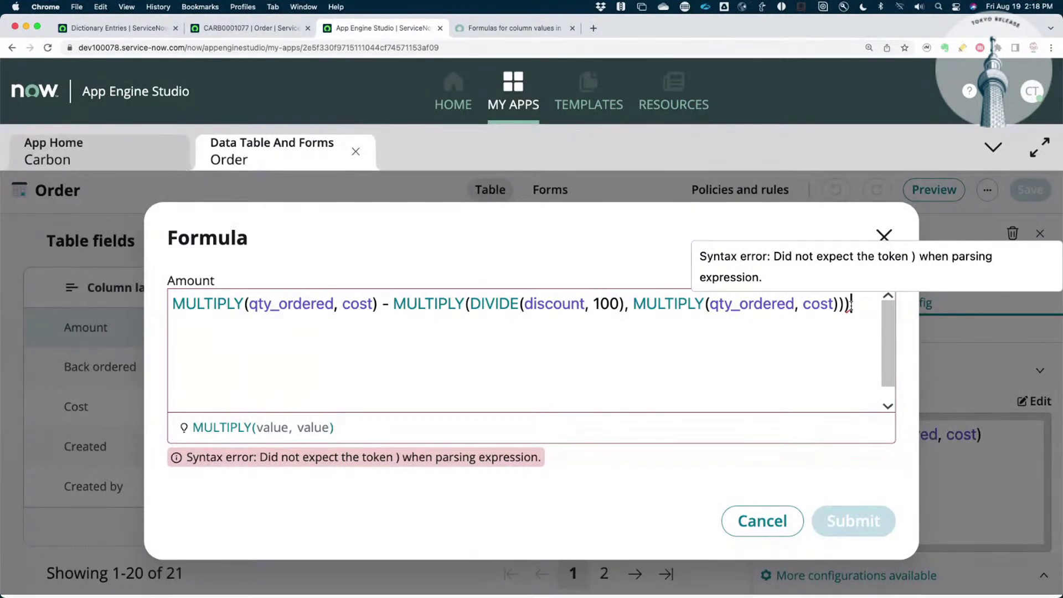
key("BackSpace")
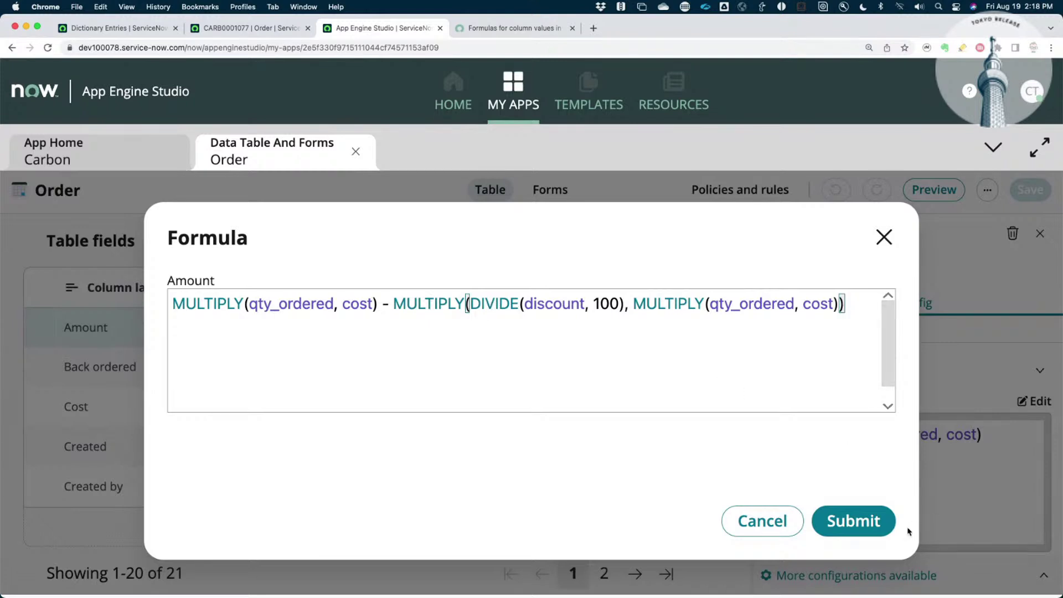
left_click(859, 522)
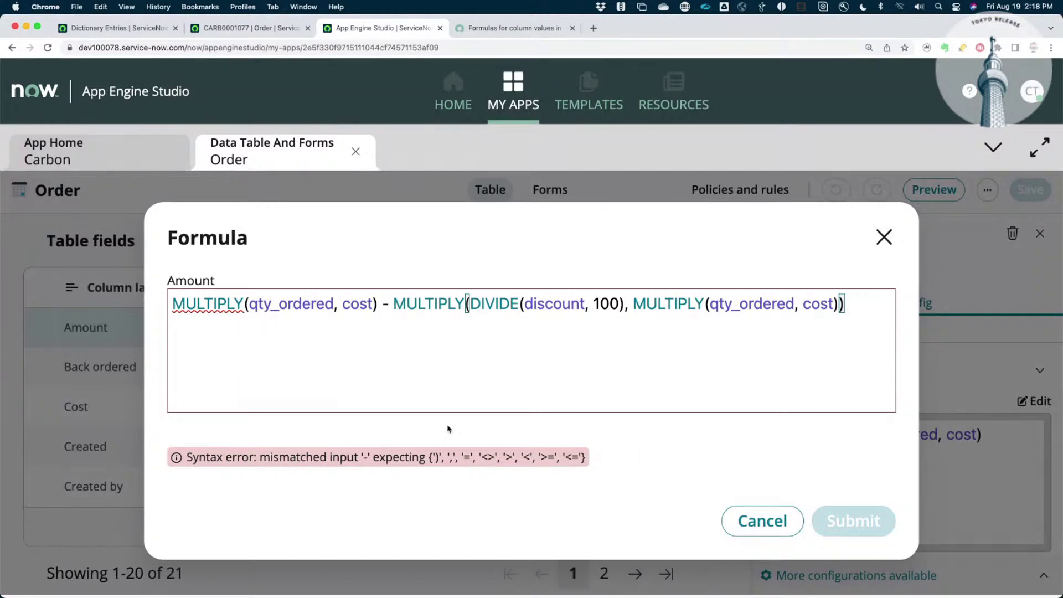
left_click(173, 306)
Rewrite the formula as SUBTRACT(MULTIPLY(qty_ordered, cost), MULTIPLY(DIVIDE(discount, 100), MULTIPLY(qty_ordered, cost)))
type("SUBTRACT")
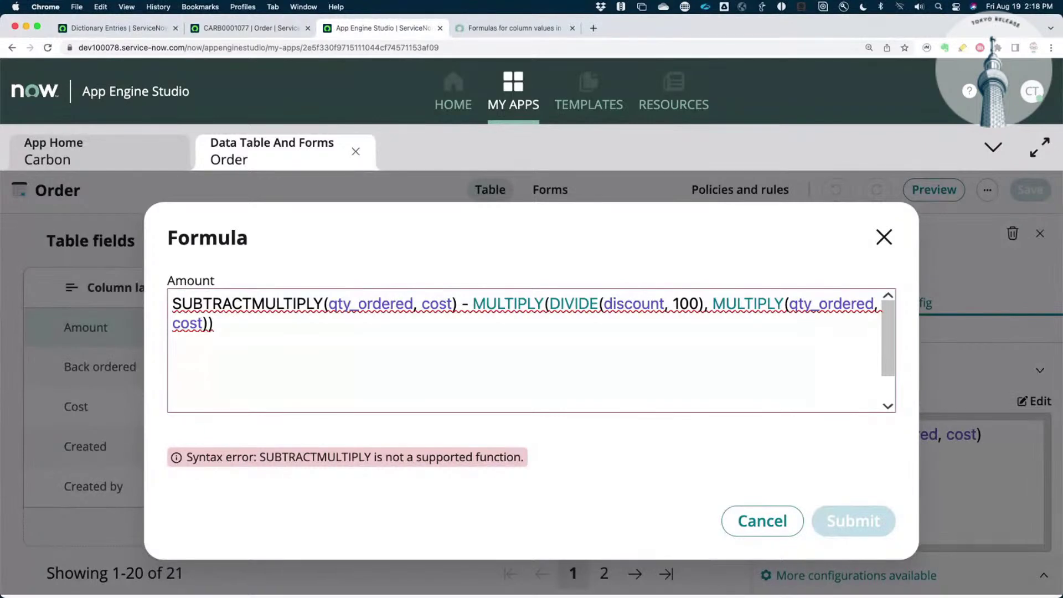
type("(")
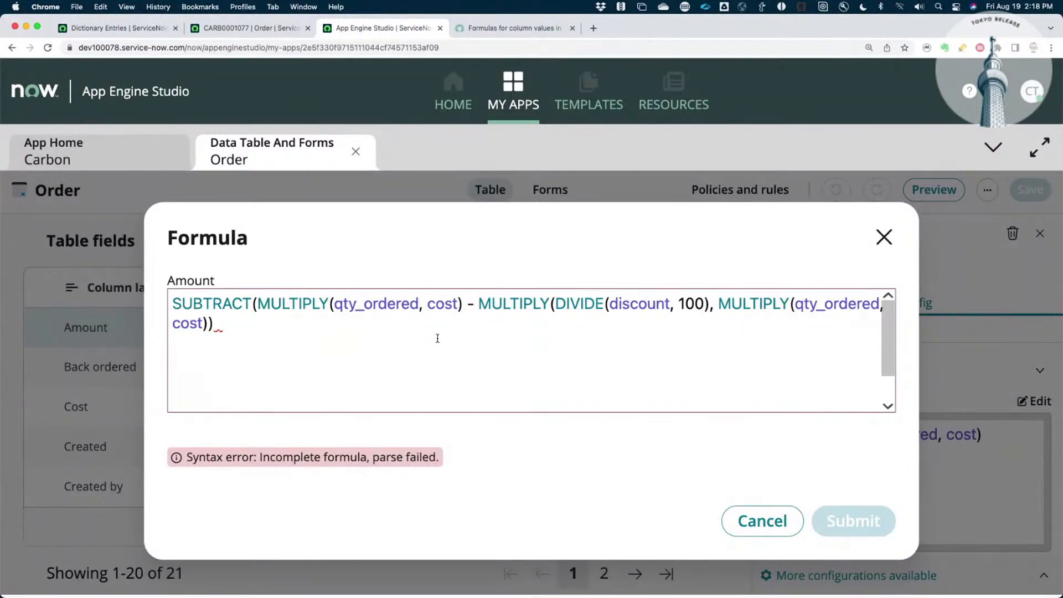
left_click(475, 304)
key("BackSpace")
key("BackSpace")
key("BackSpace")
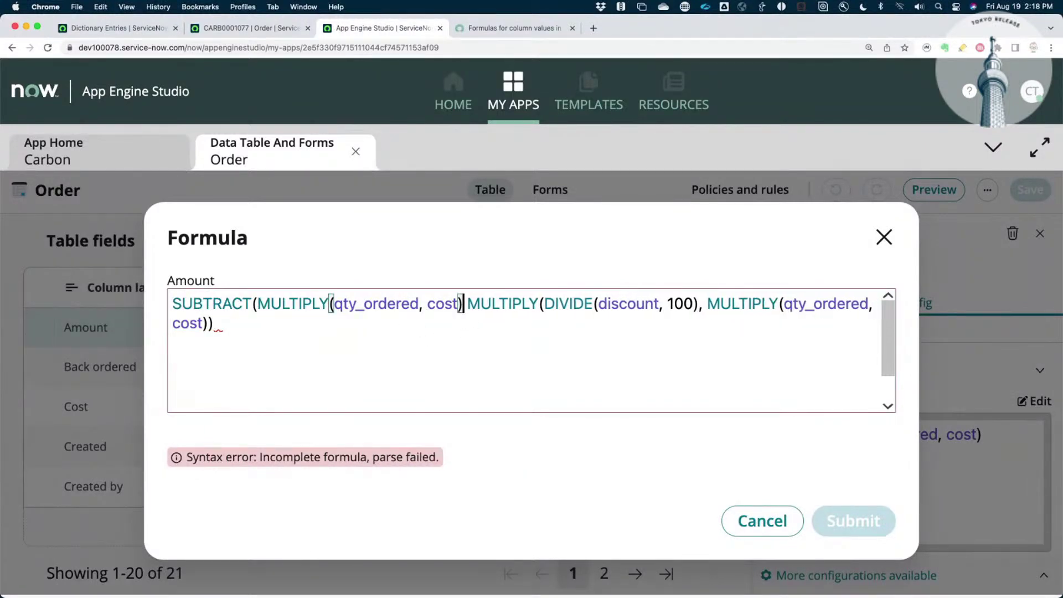
type(",")
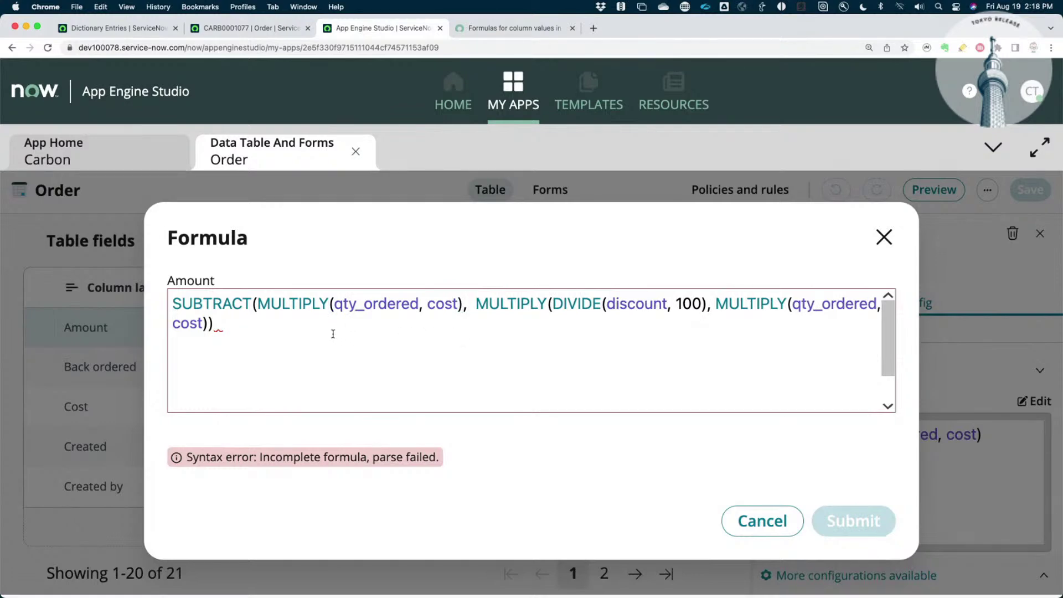
left_click(256, 331)
key("BackSpace")
type(")")
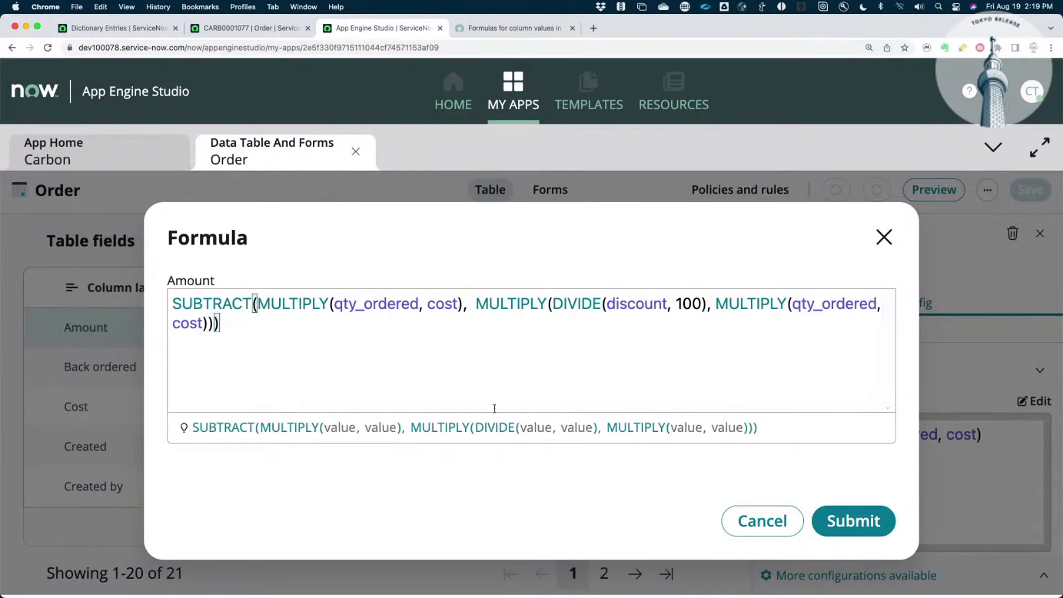
Submit the SUBTRACT formula, save the Order table, and return to order CARB0001077
left_click(872, 523)
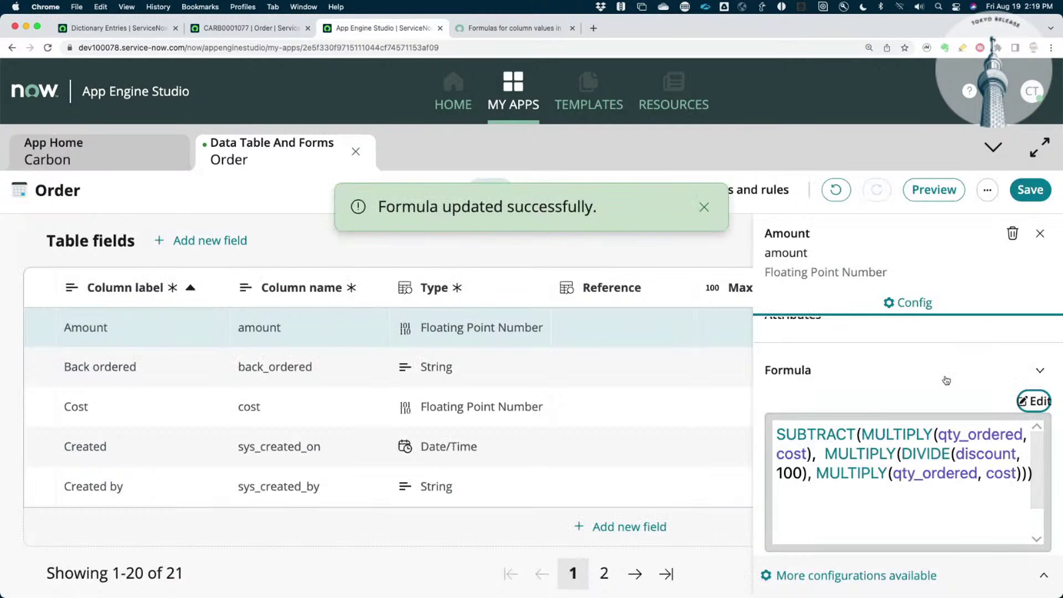
left_click(1037, 191)
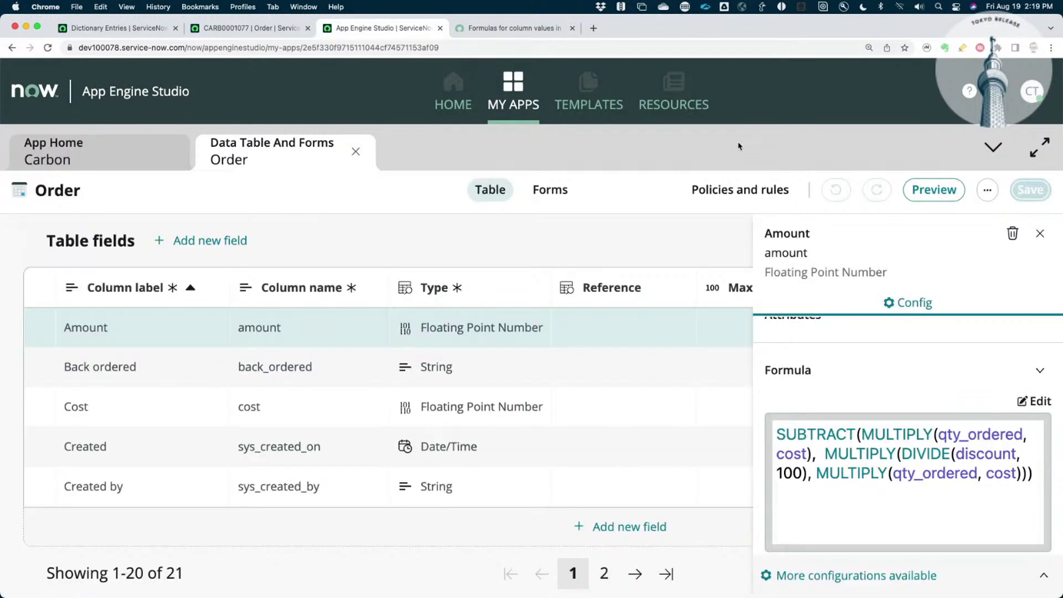
left_click(286, 21)
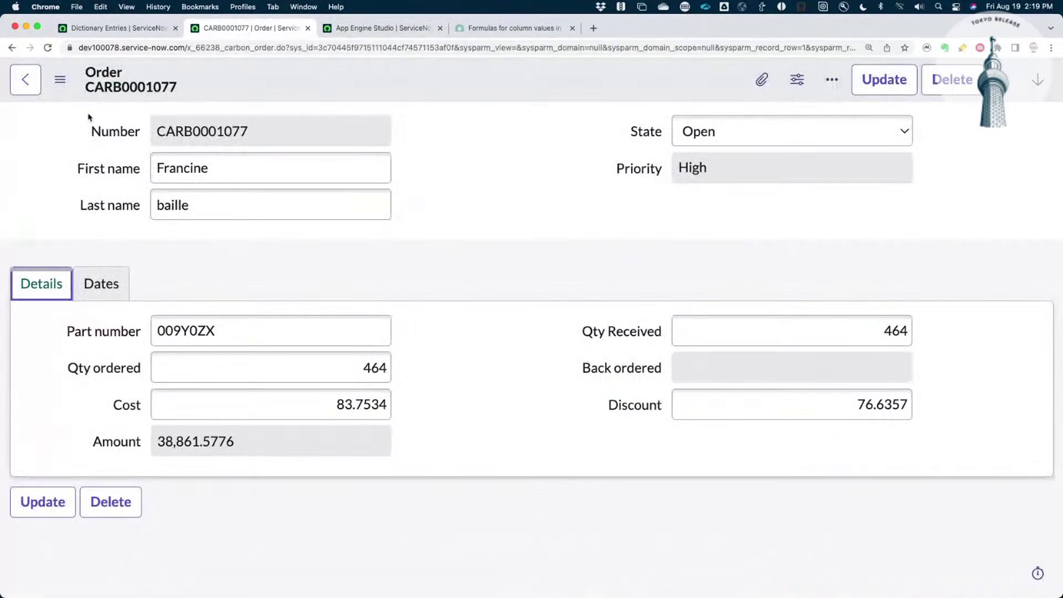
Reload order CARB0001077, set Qty ordered 100, Cost 10 and Discount 10, and save
left_click(60, 79)
left_click(105, 351)
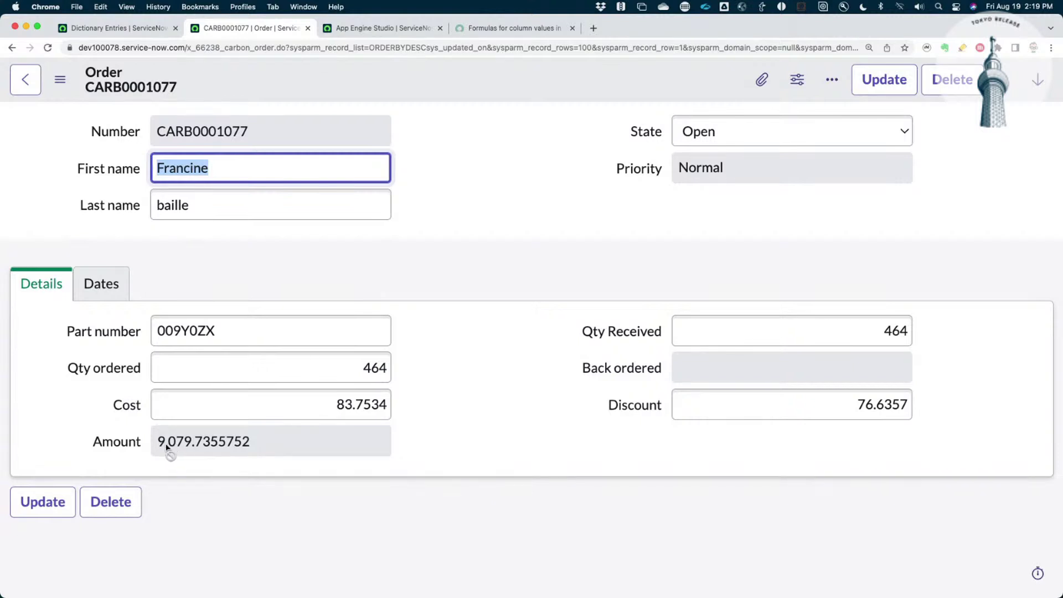
double_click(375, 368)
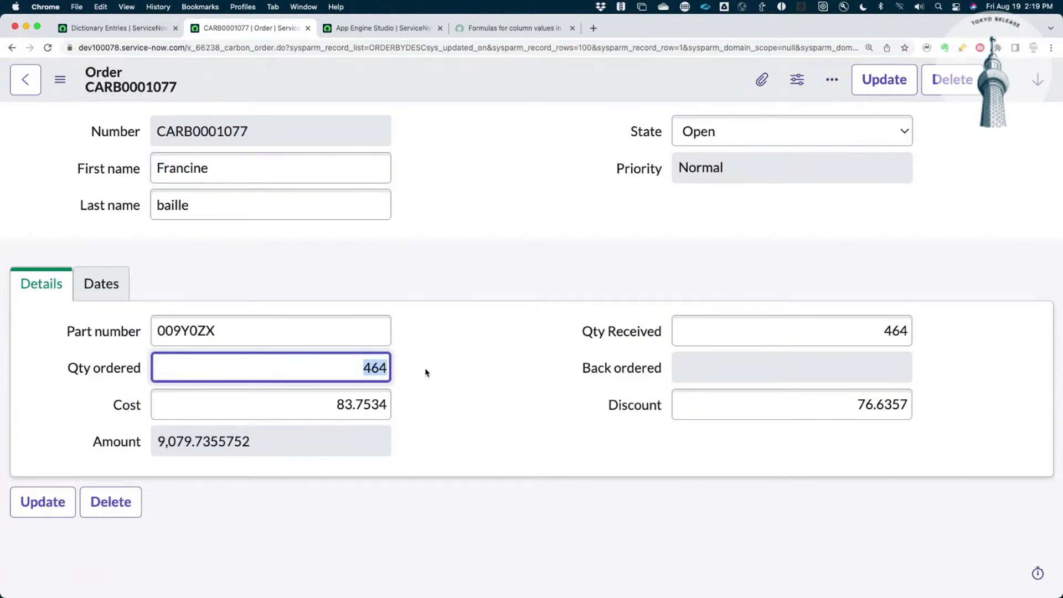
type("1000")
key("BackSpace")
key("Tab")
type("10")
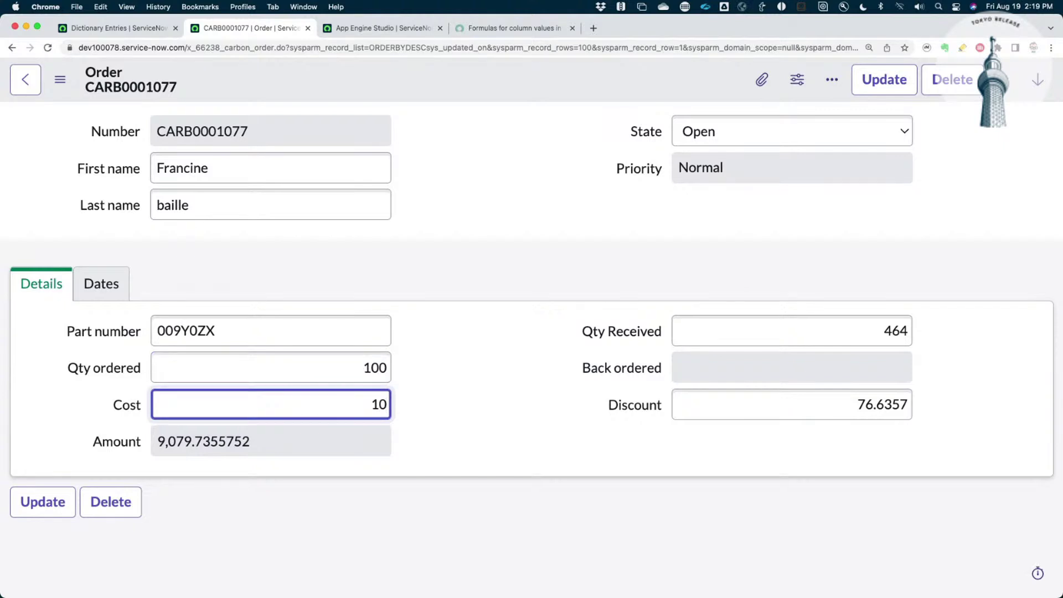
double_click(880, 404)
type("10")
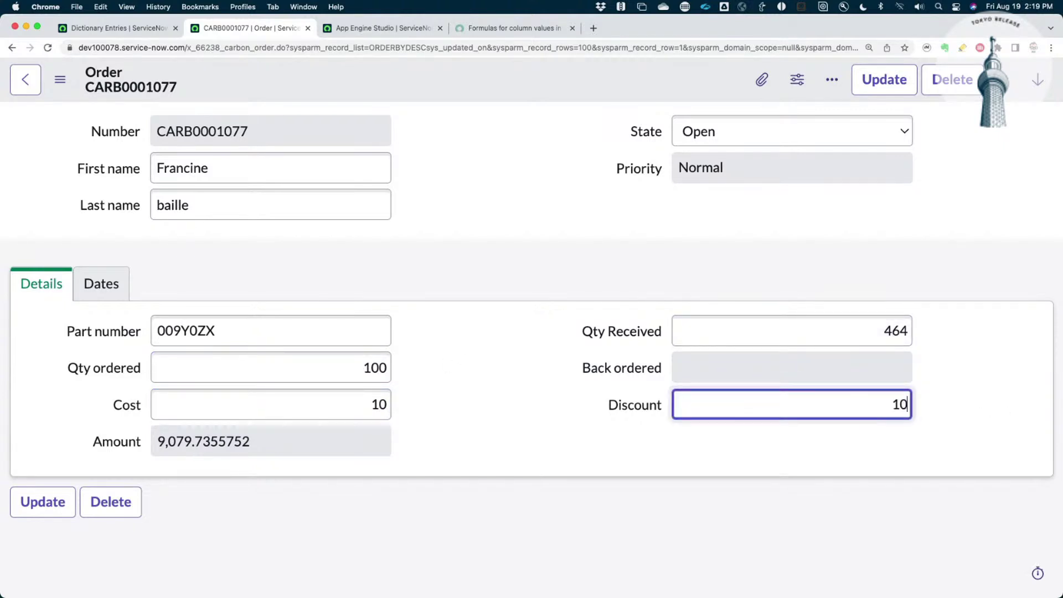
right_click(605, 83)
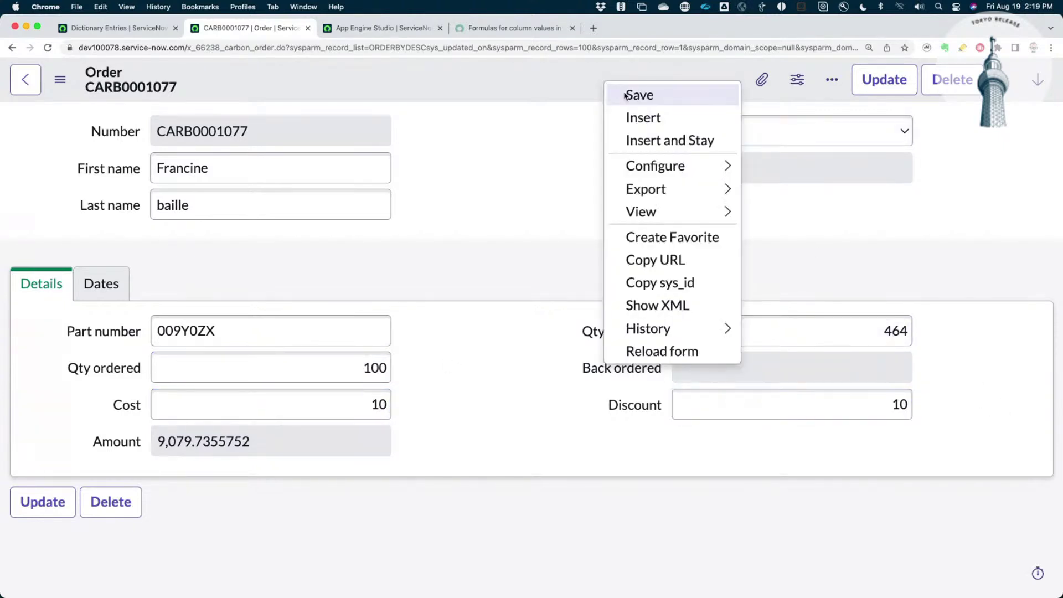
left_click(625, 97)
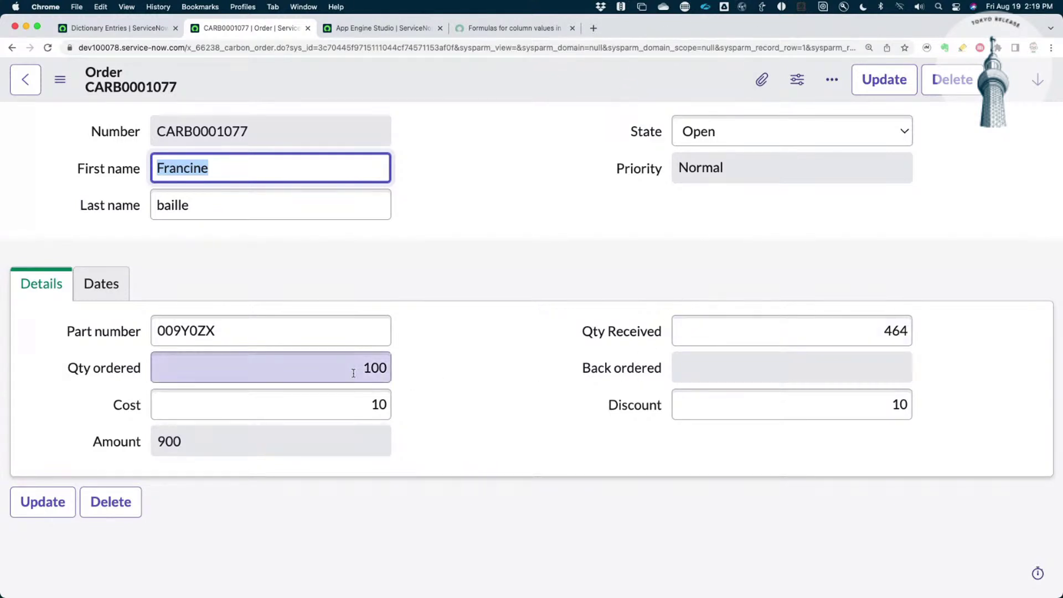
Change Qty ordered to 500 and save, so Amount recalculates to 4,500
double_click(377, 368)
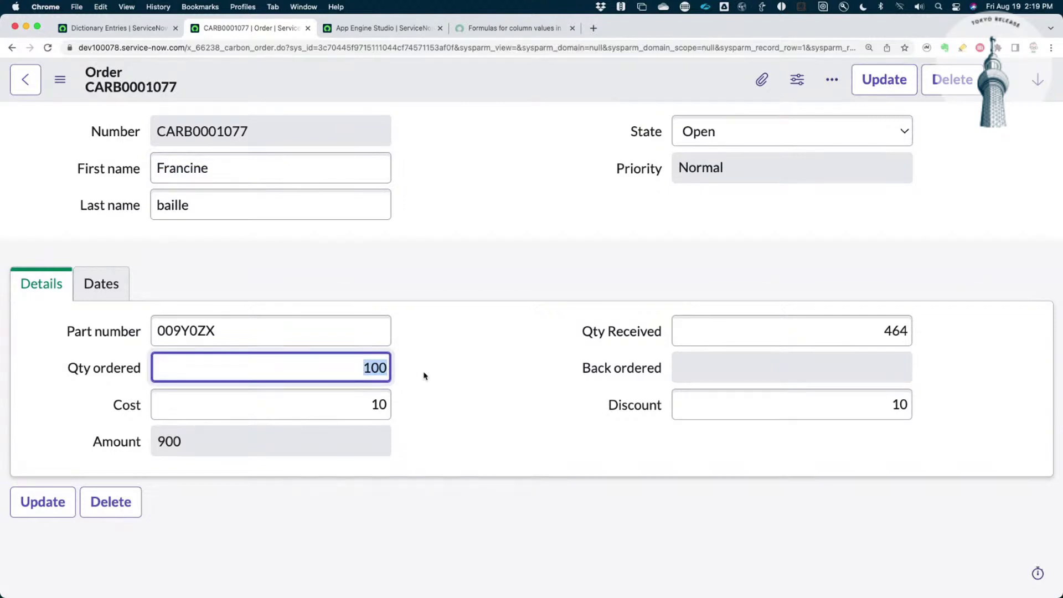
type("500")
right_click(471, 82)
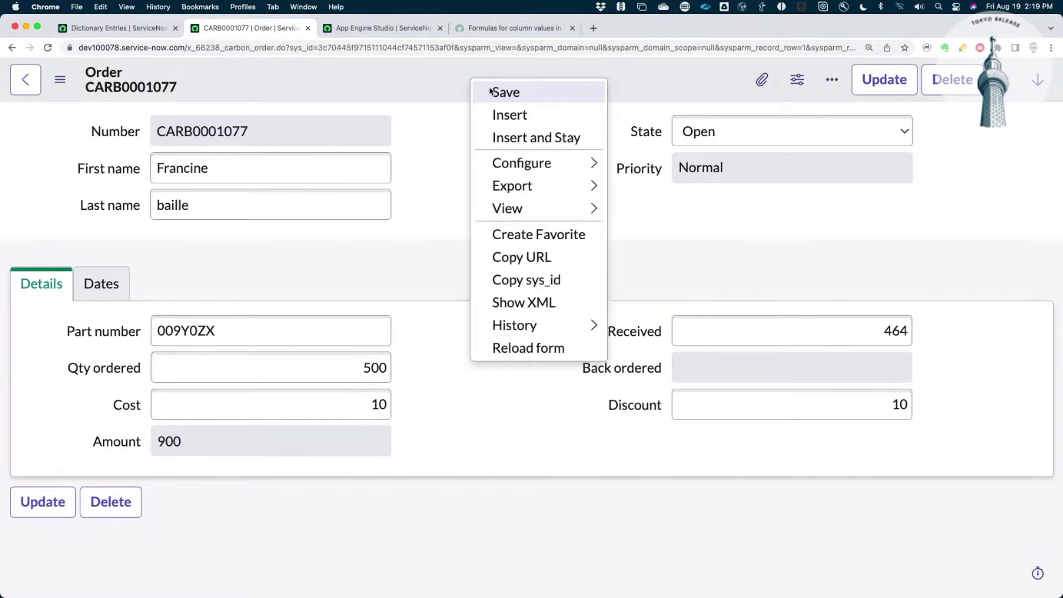
left_click(490, 91)
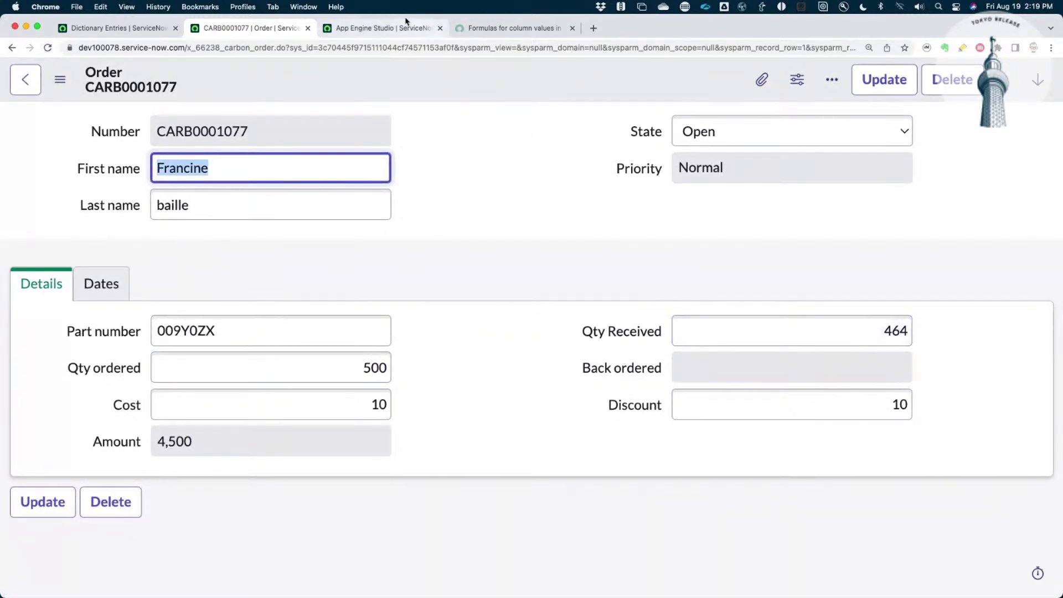
left_click(391, 30)
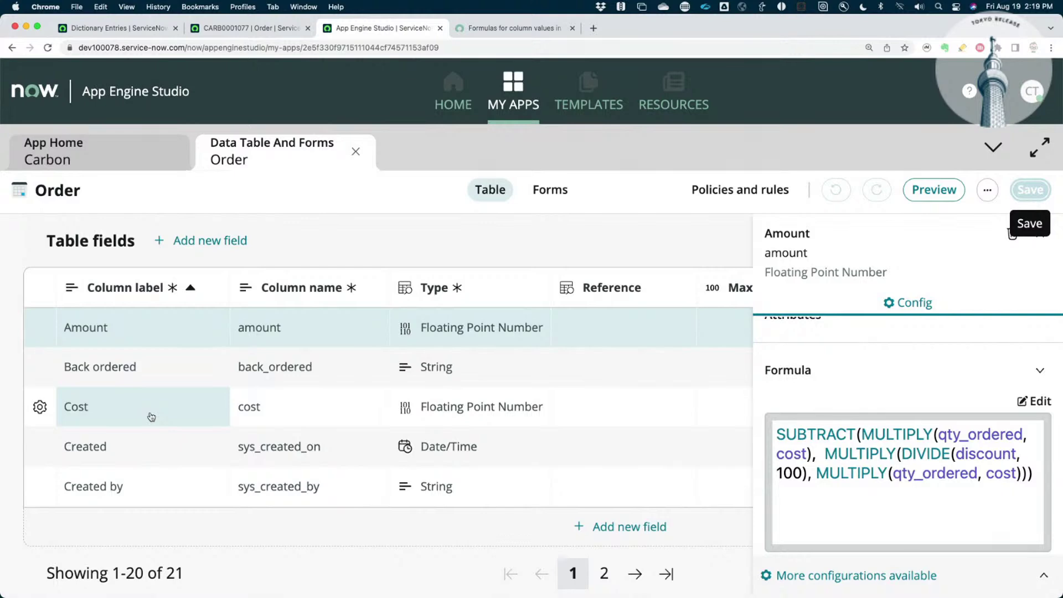
Select the Back ordered field and begin its formula with SUBTRACT and a qty field
scroll(152, 416, "down", 5)
scroll(149, 413, "up", 5)
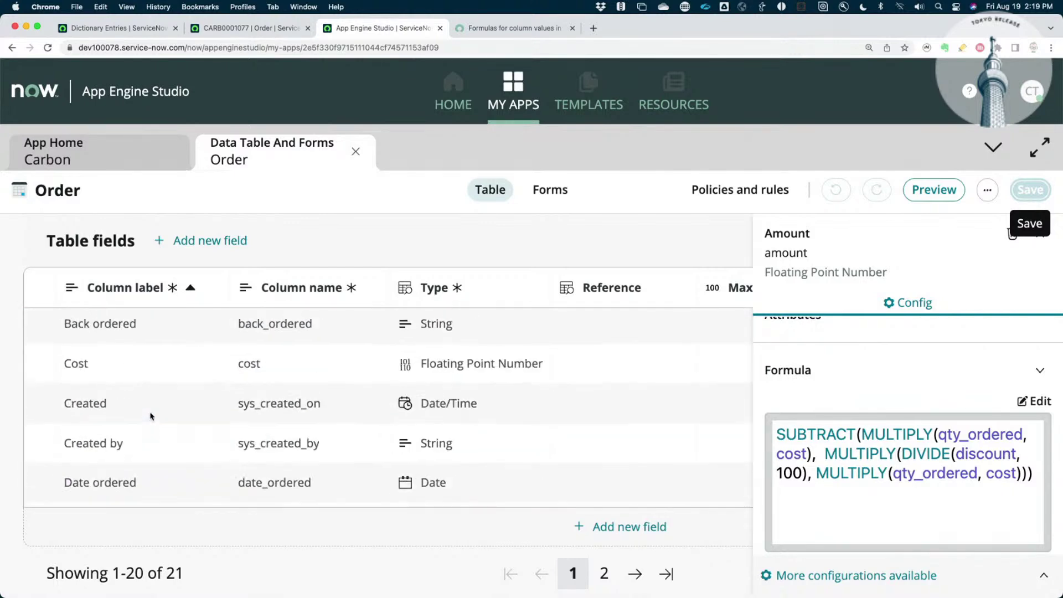
left_click(78, 367)
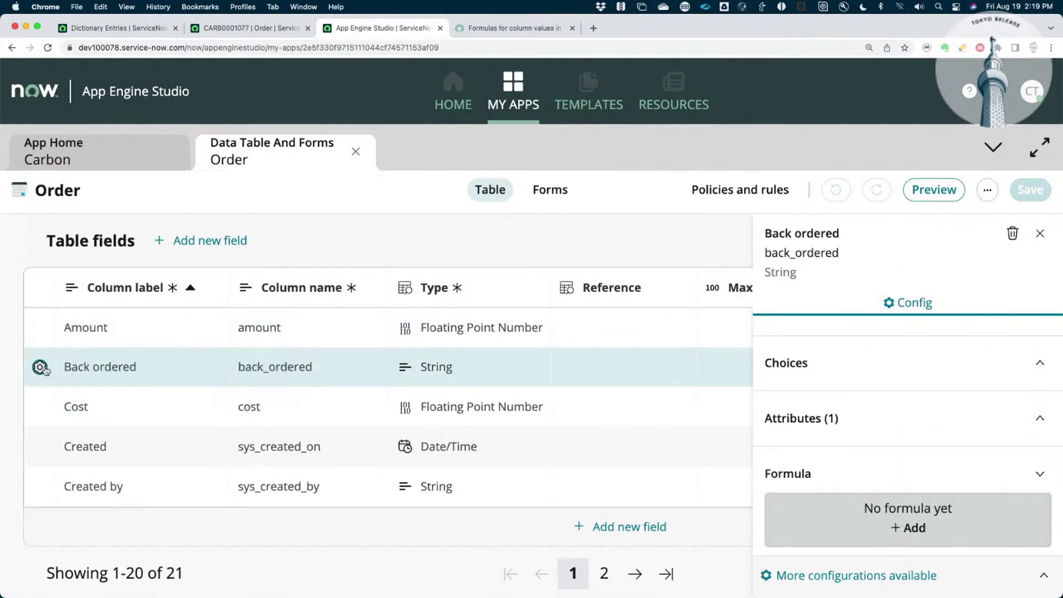
left_click(916, 518)
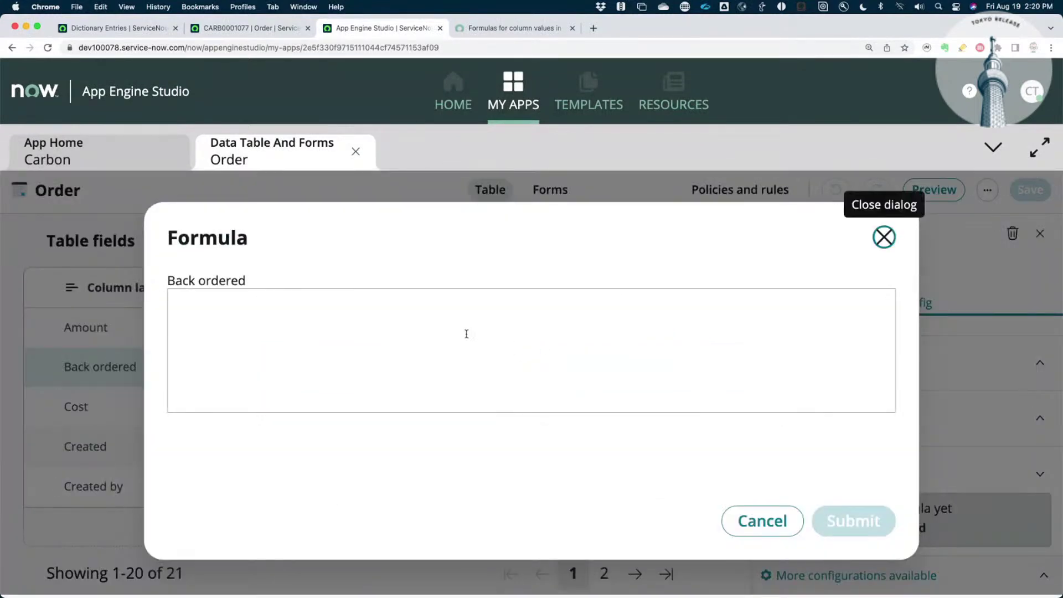
type("sub")
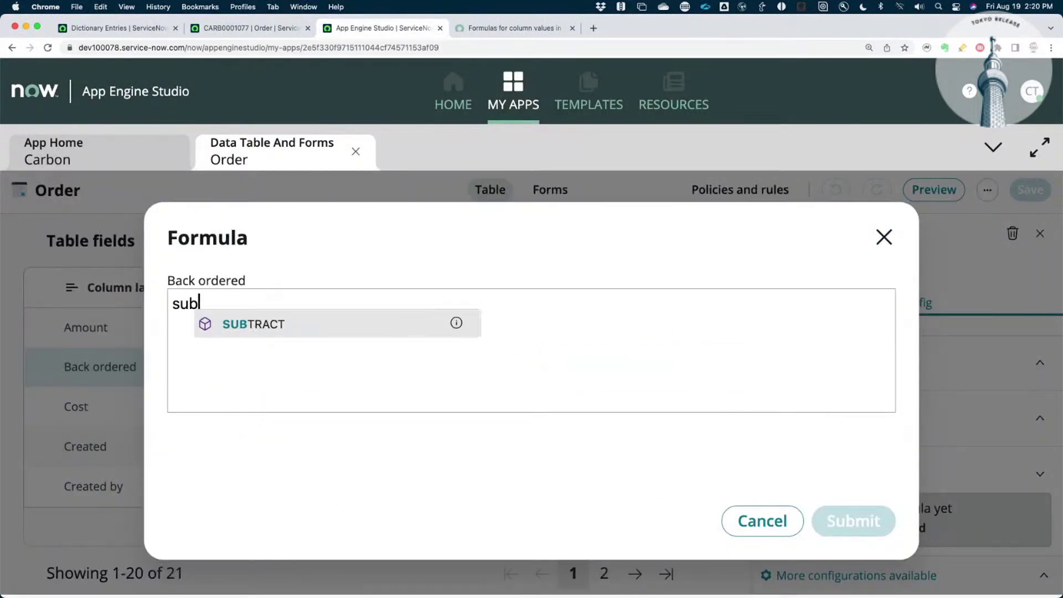
key("Return")
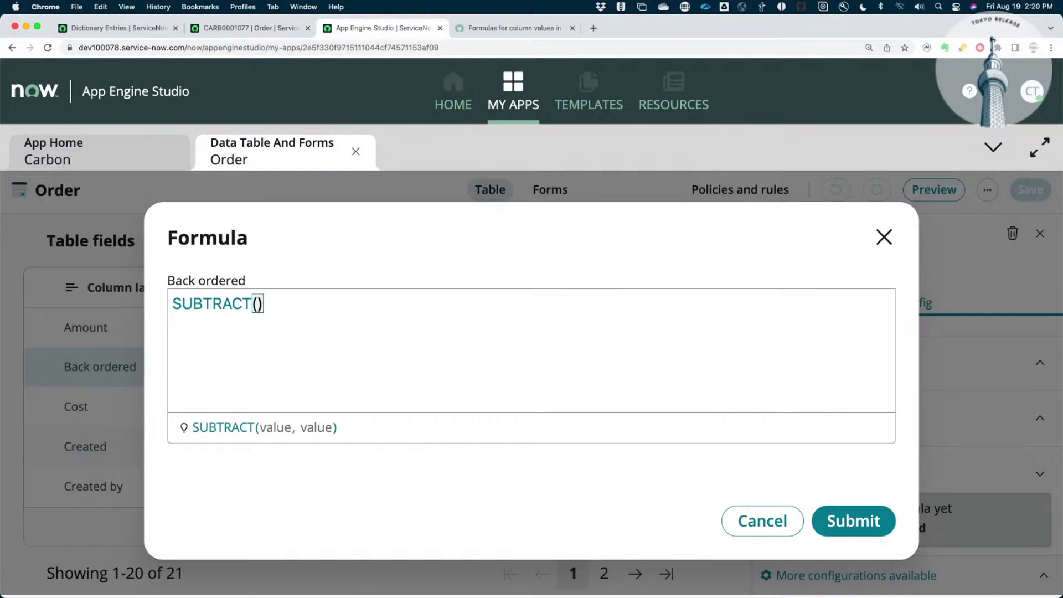
type("qt")
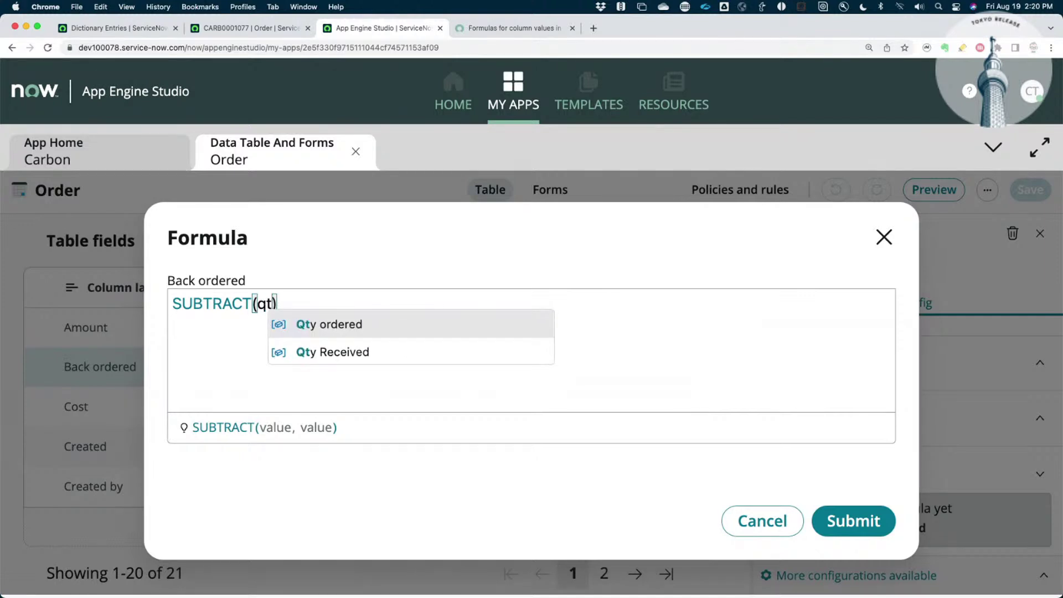
key("Down")
key("Return")
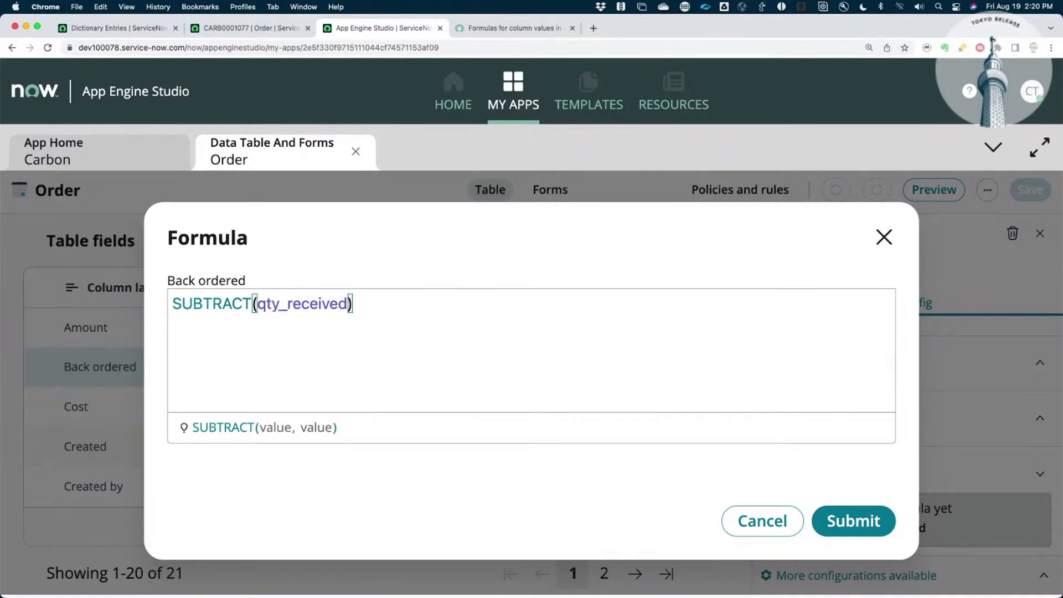
Correct the first SUBTRACT argument to qty_ordered
key("BackSpace")
key("BackSpace")
key("BackSpace")
key("BackSpace")
key("BackSpace")
key("BackSpace")
key("BackSpace")
key("BackSpace")
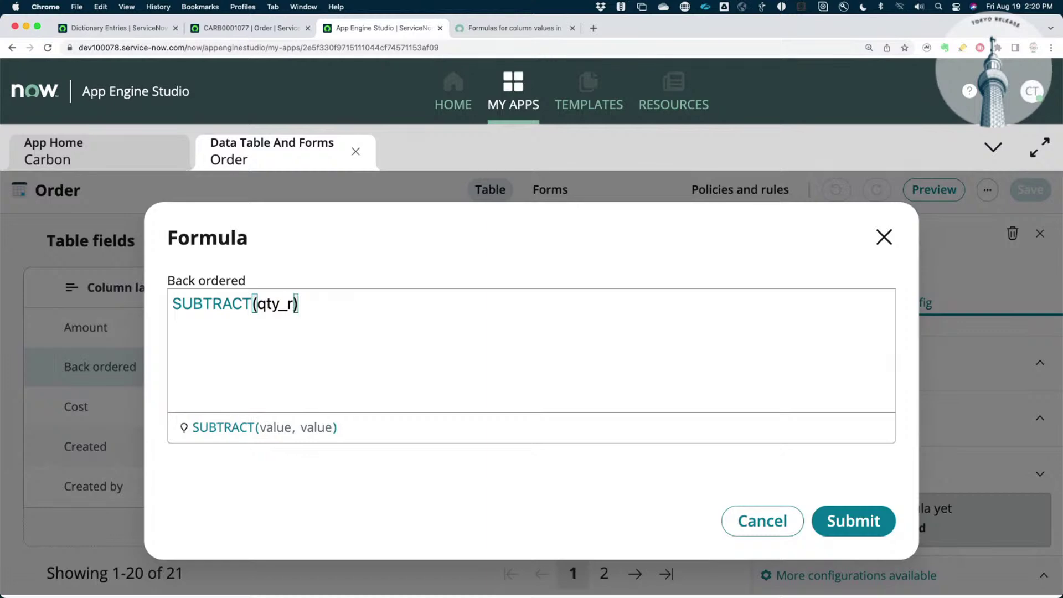
type("o")
key("BackSpace")
key("BackSpace")
key("BackSpace")
key("BackSpace")
key("BackSpace")
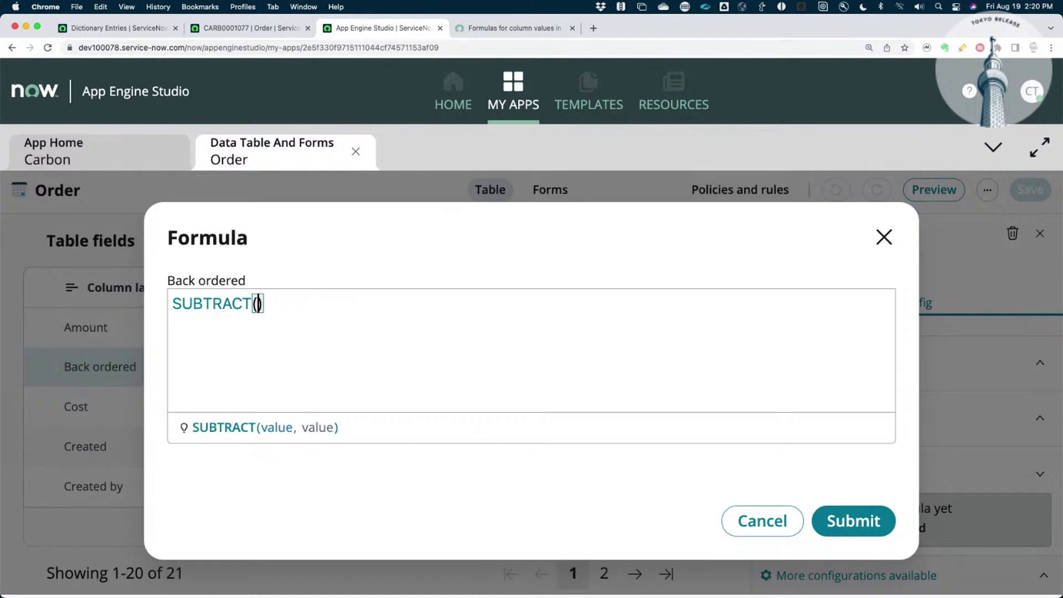
type("wqt")
key("BackSpace")
key("BackSpace")
key("BackSpace")
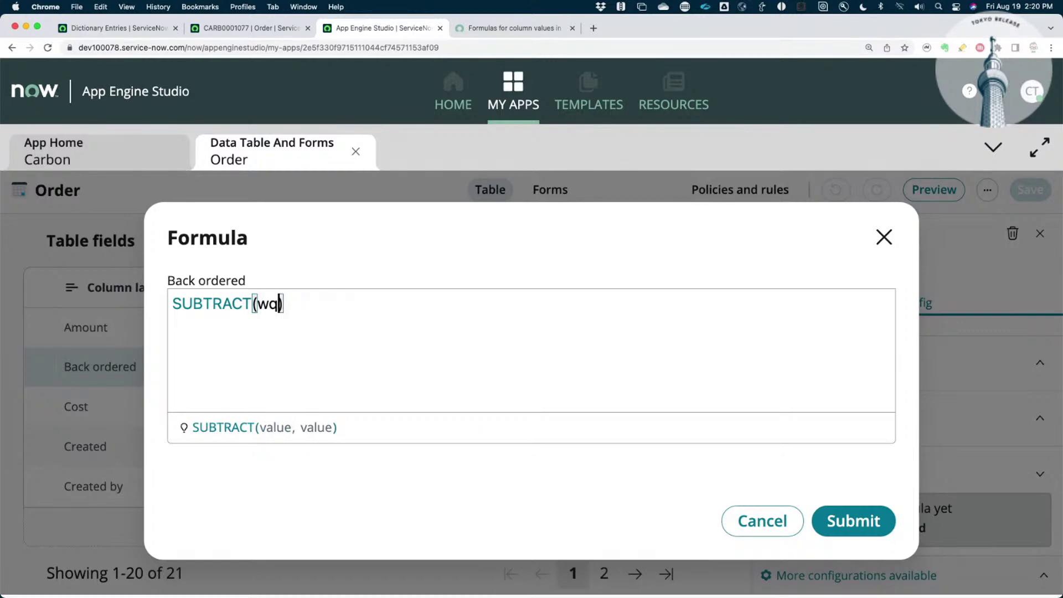
type("qt")
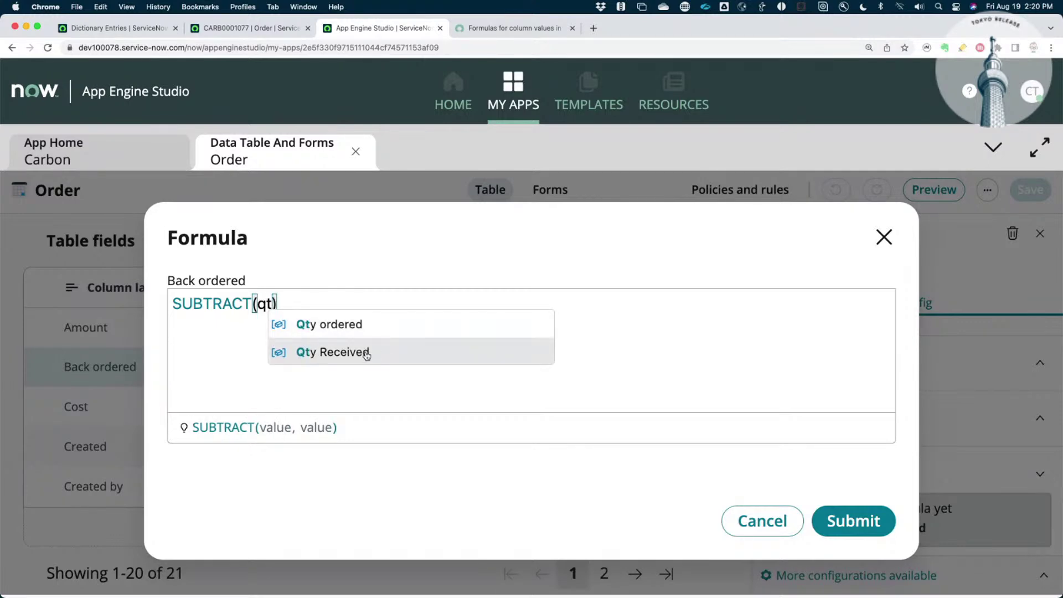
key("Return")
Add qty_received as the second argument and submit SUBTRACT(qty_ordered, qty_received)
type(", qt")
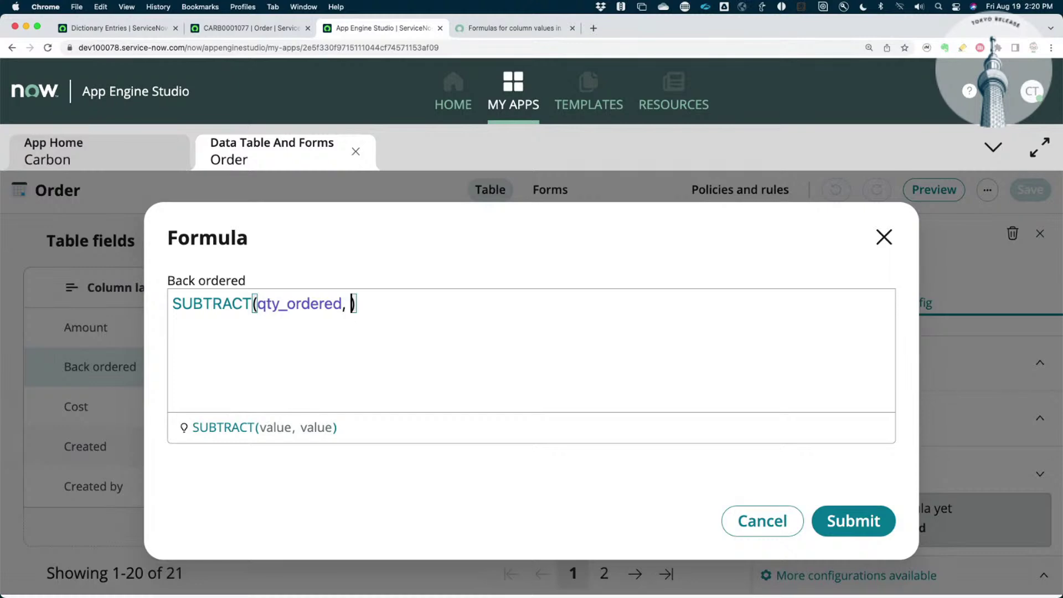
left_click(448, 366)
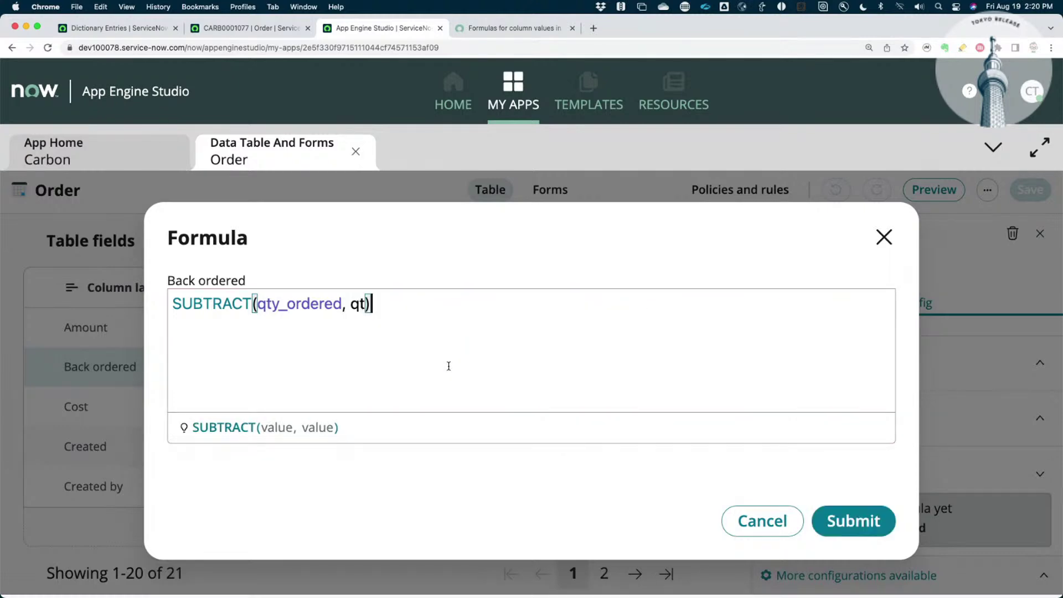
left_click(365, 304)
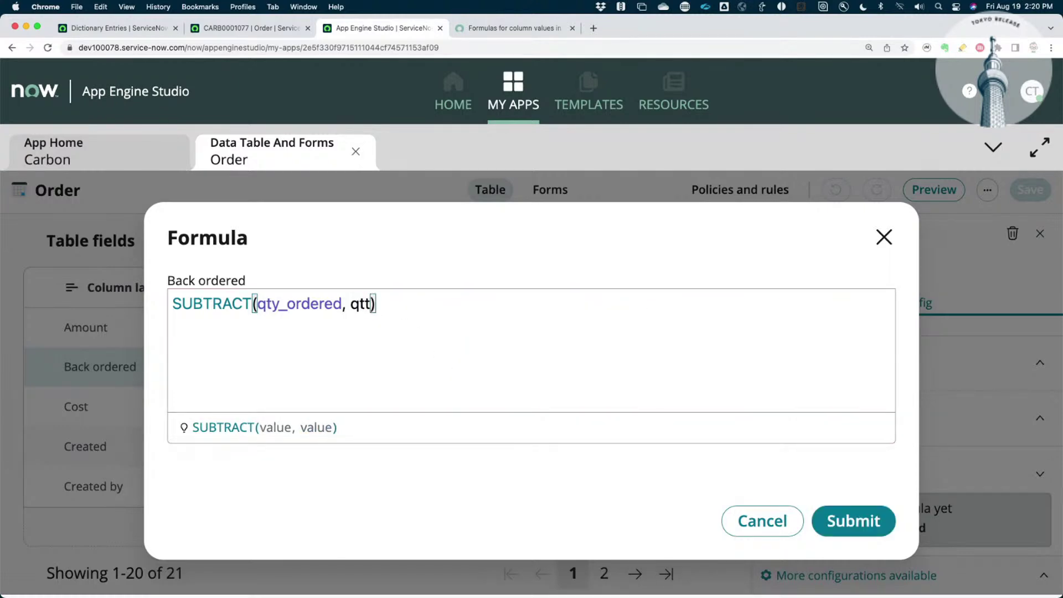
type("y")
left_click(470, 353)
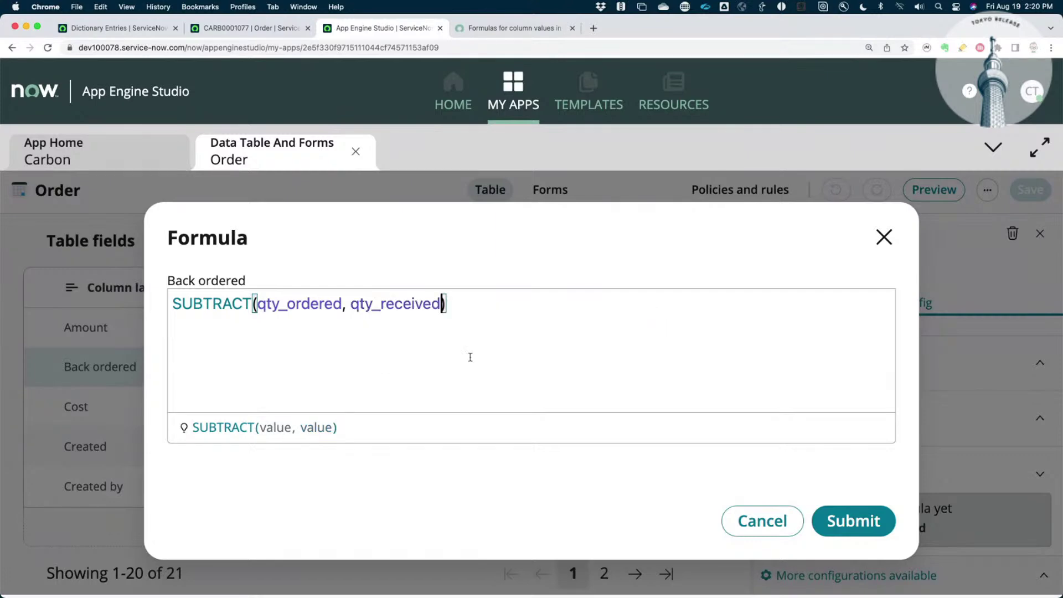
left_click(840, 520)
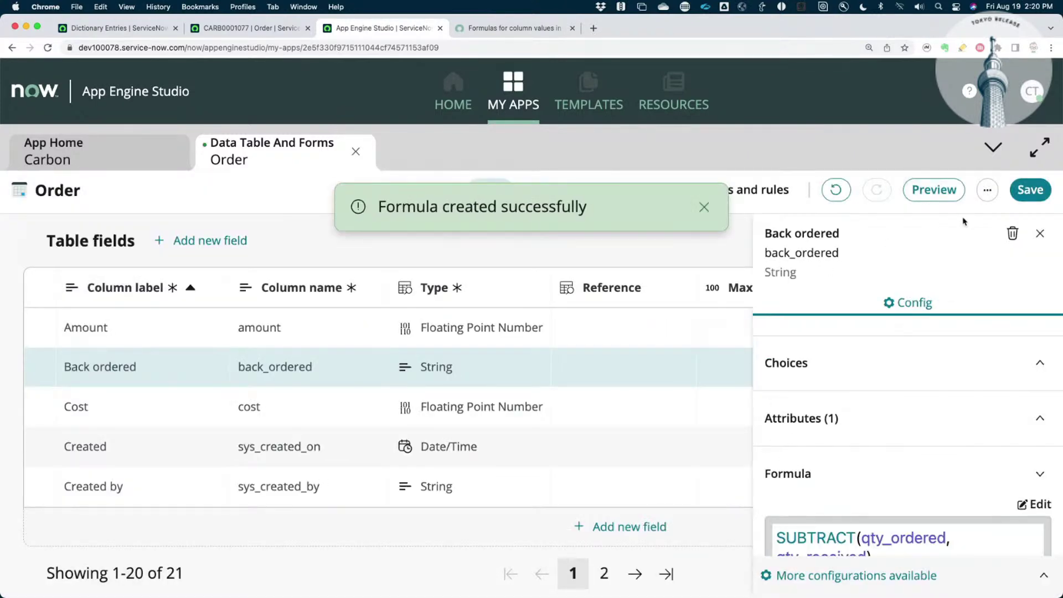
Save the Order table and reload order CARB0001077 to show the Back ordered field
left_click(1028, 190)
left_click(261, 28)
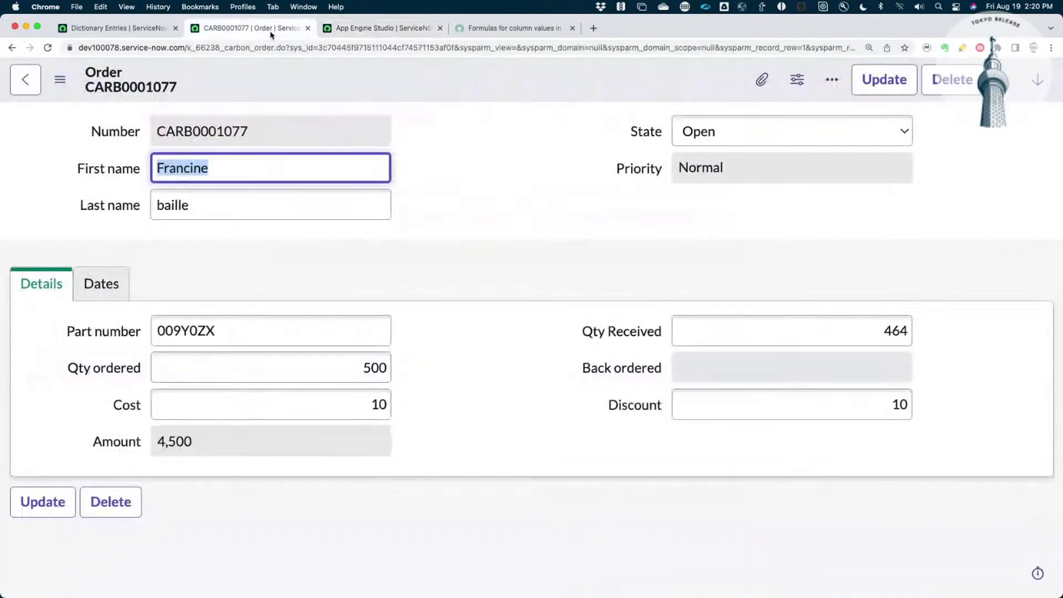
left_click(59, 79)
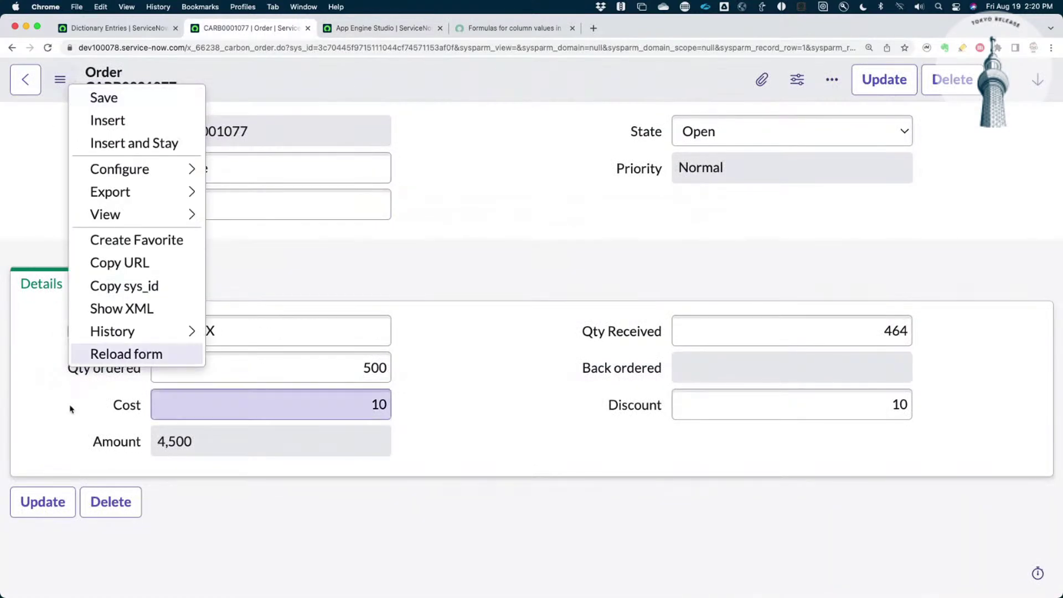
left_click(113, 353)
left_click(60, 80)
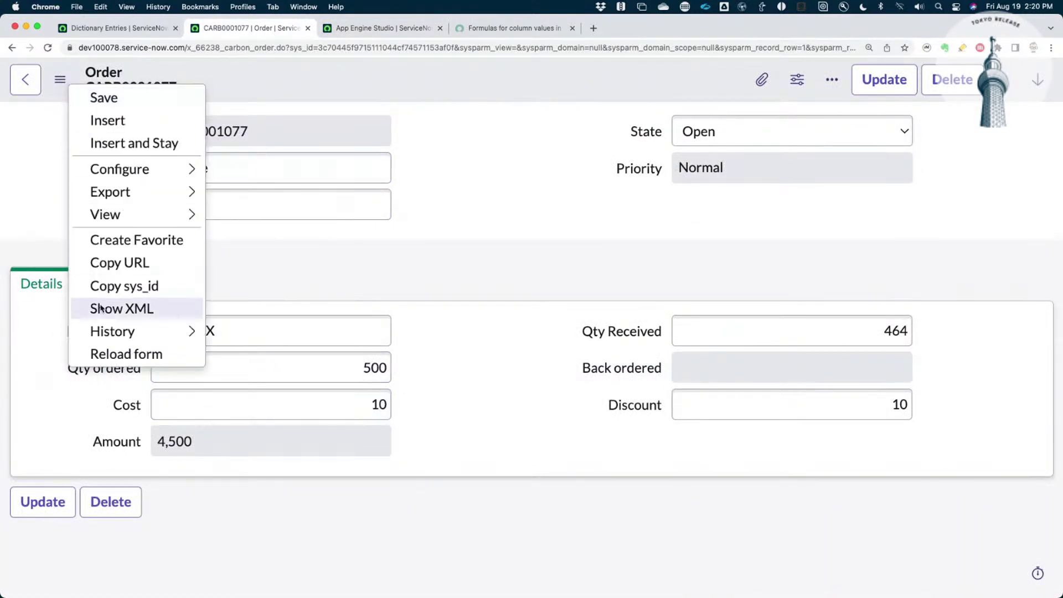
left_click(116, 353)
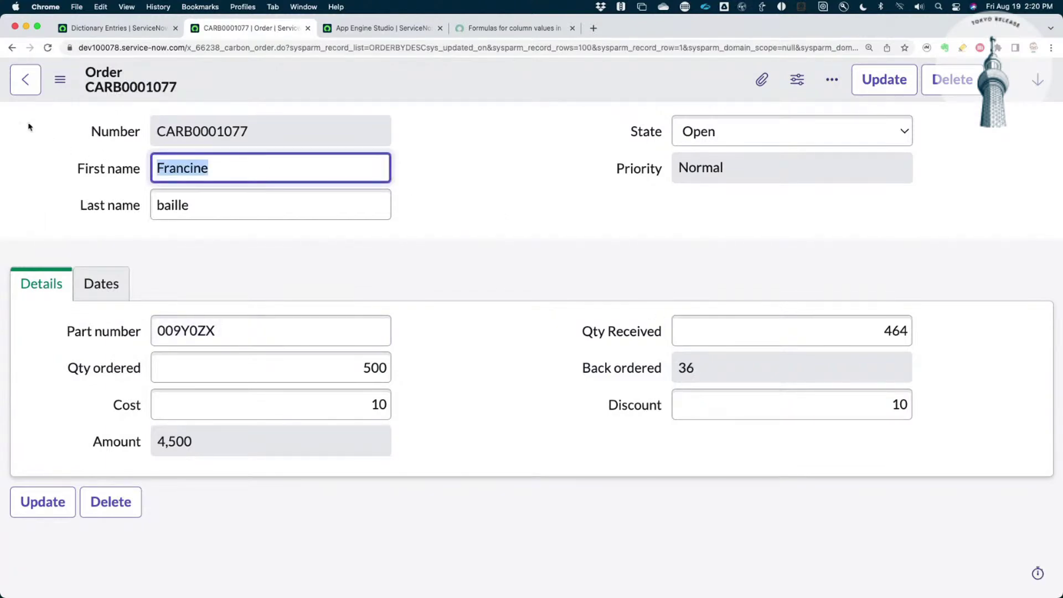
Go back to the Orders list and scroll through the 100 carbon order records
left_click(25, 79)
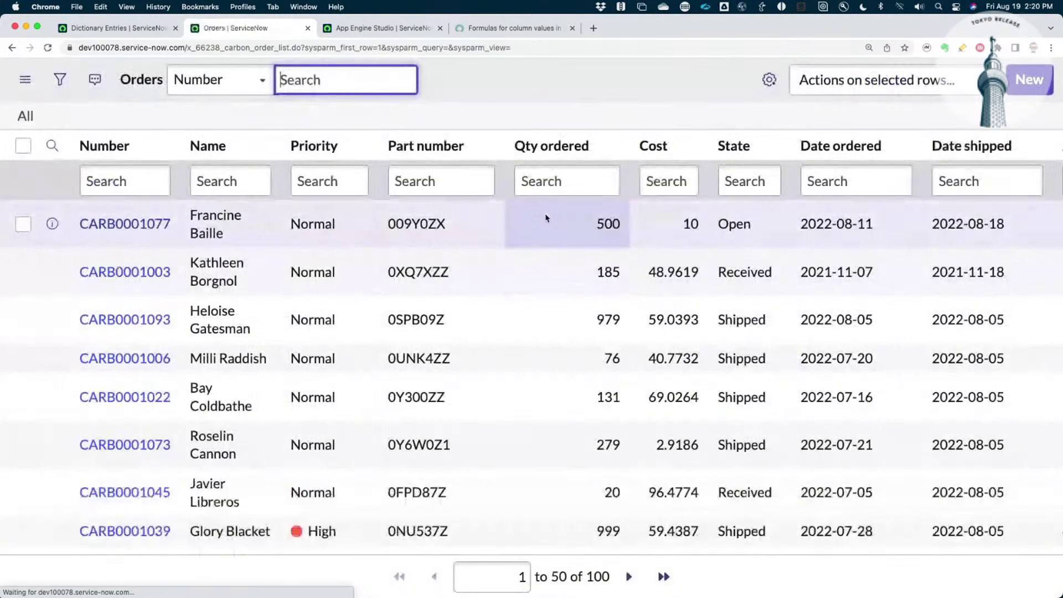
scroll(553, 338, "right", 4)
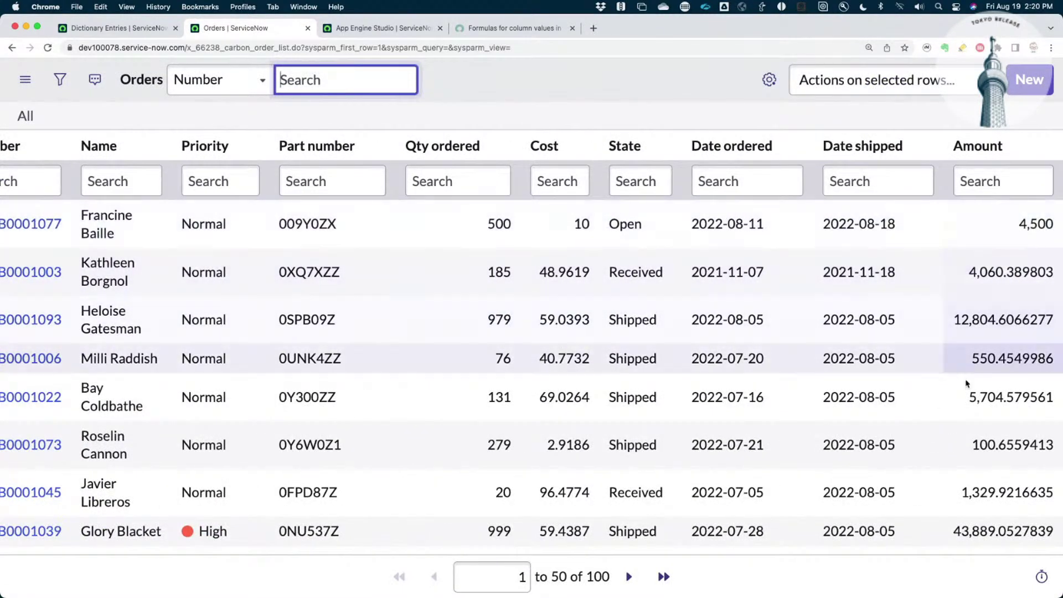
scroll(966, 388, "down", 15)
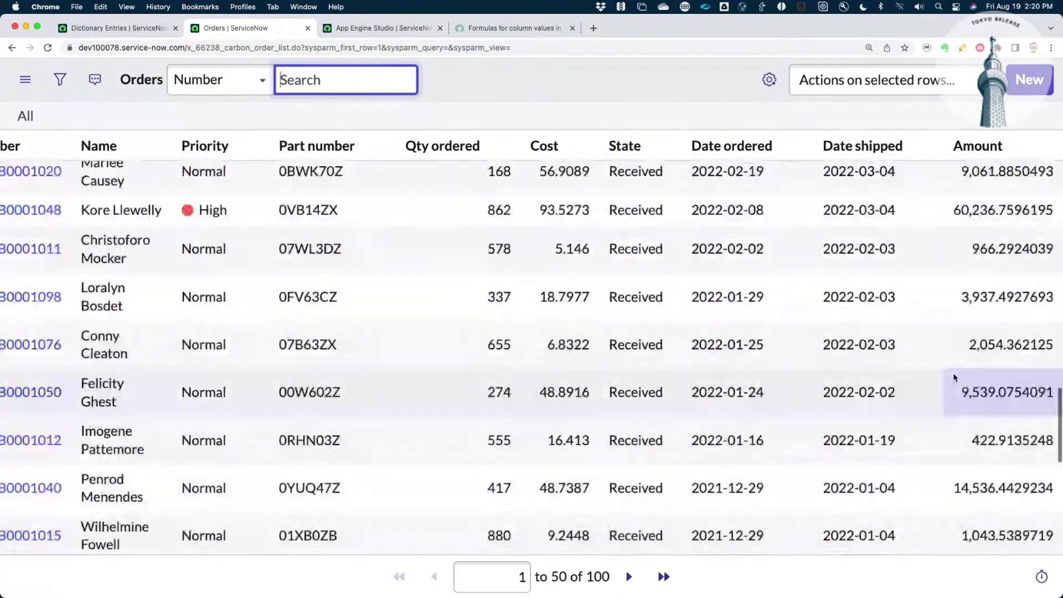
scroll(954, 378, "down", 15)
scroll(953, 380, "up", 20)
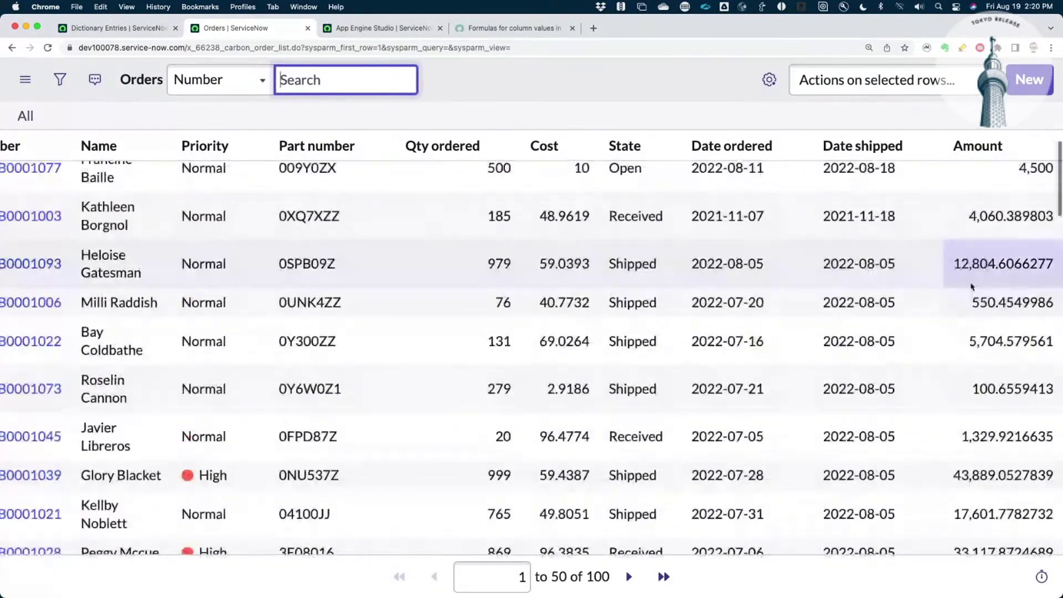
scroll(971, 286, "up", 2)
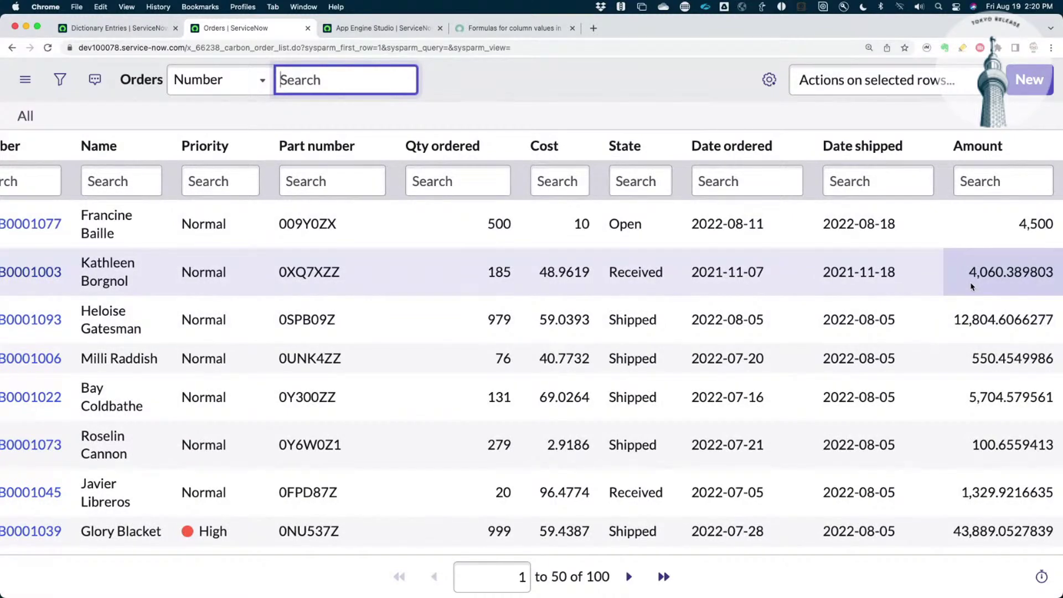
scroll(385, 340, "left", 3)
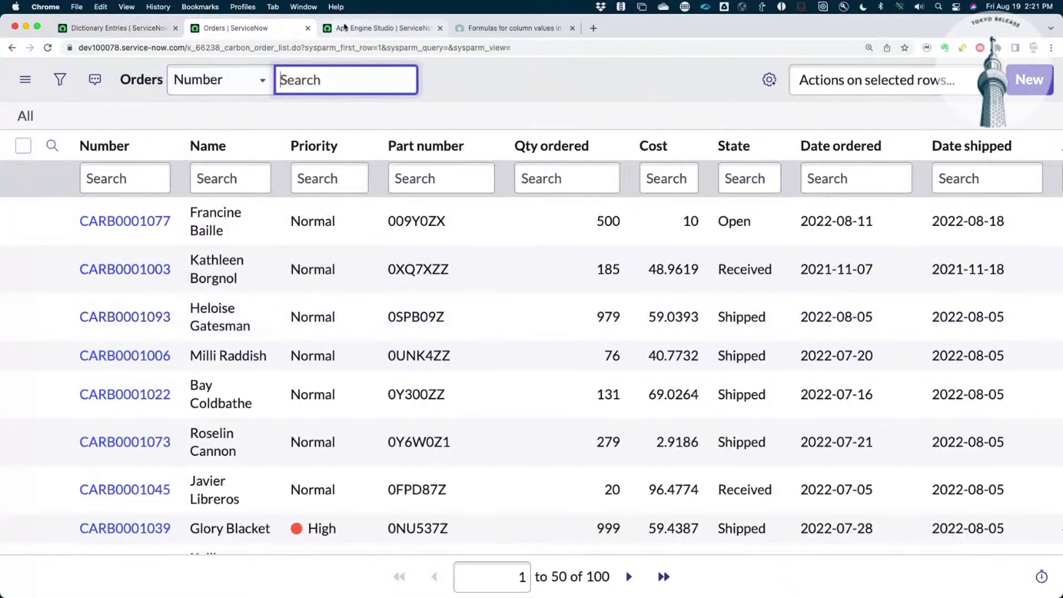
left_click(379, 29)
Open Scripts - Background from the Favorites list
left_click(232, 28)
left_click(116, 27)
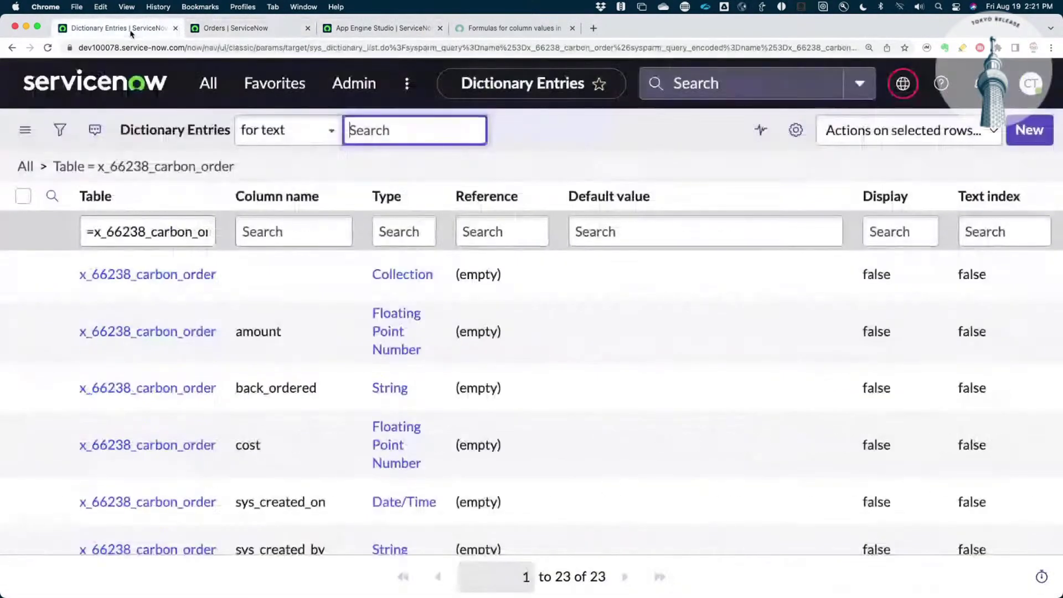
left_click(208, 83)
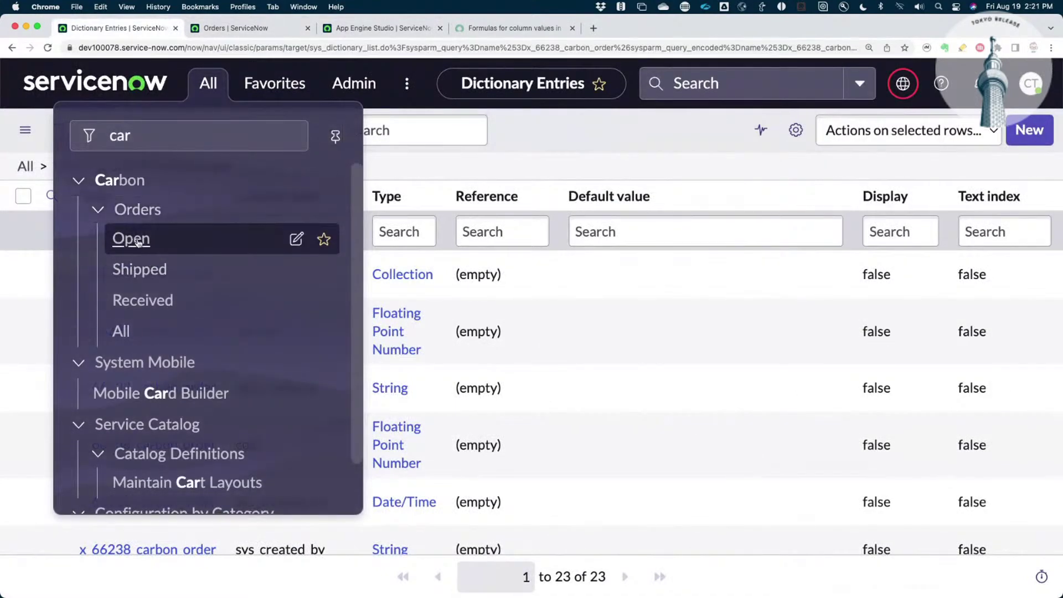
left_click(275, 83)
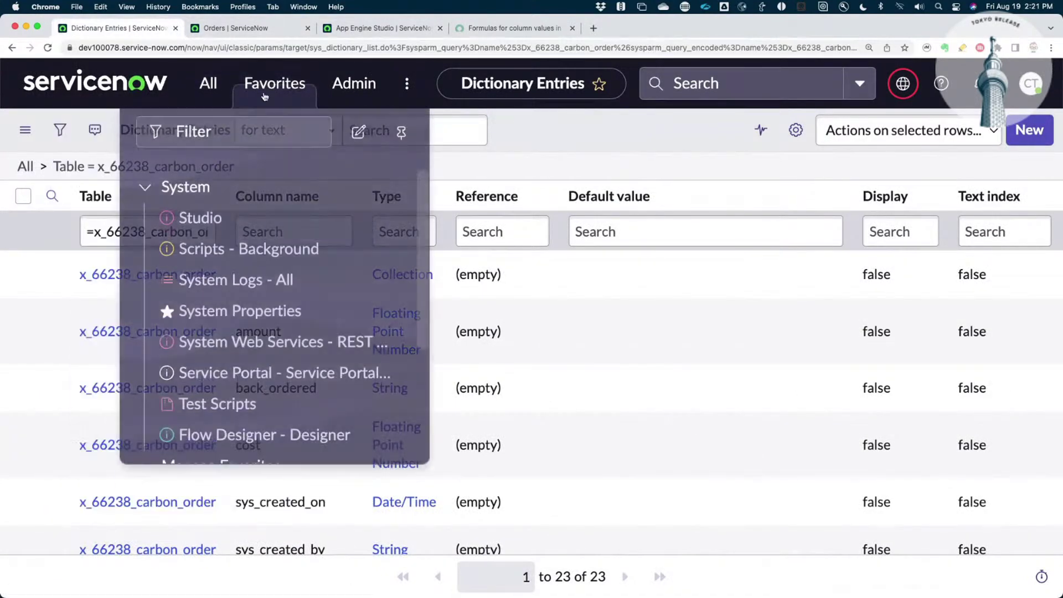
left_click(212, 244)
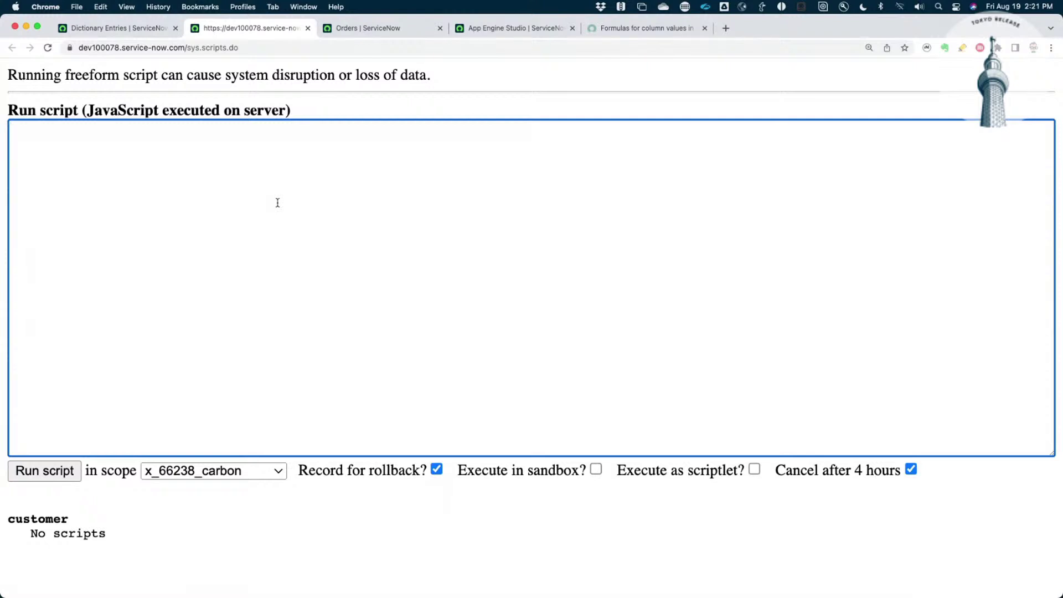
Declare carbonGr as a GlideRecord on x_66238_carbon_order and call carbonGr.query()
type("var acarbonGr = new GlideReocrd")
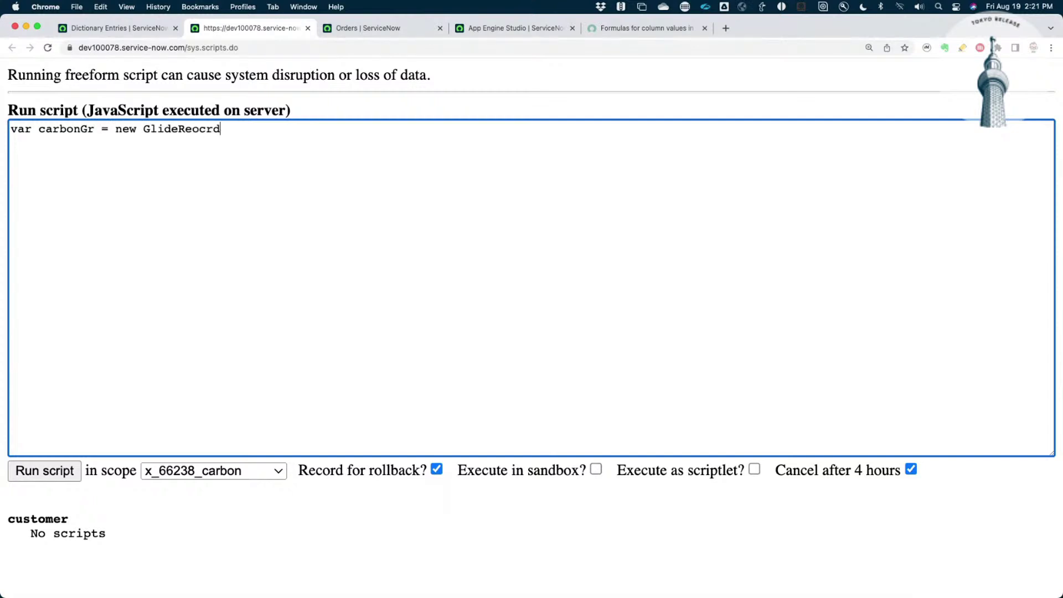
key("super+equal")
key("super+equal")
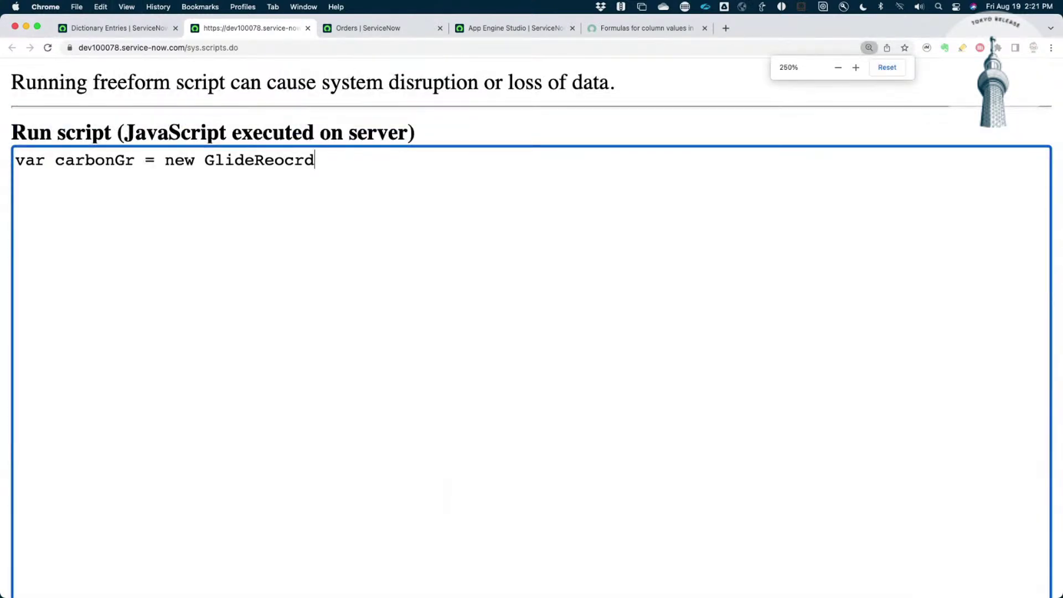
key("BackSpace")
key("BackSpace")
key("BackSpace")
key("BackSpace")
type("cord('")
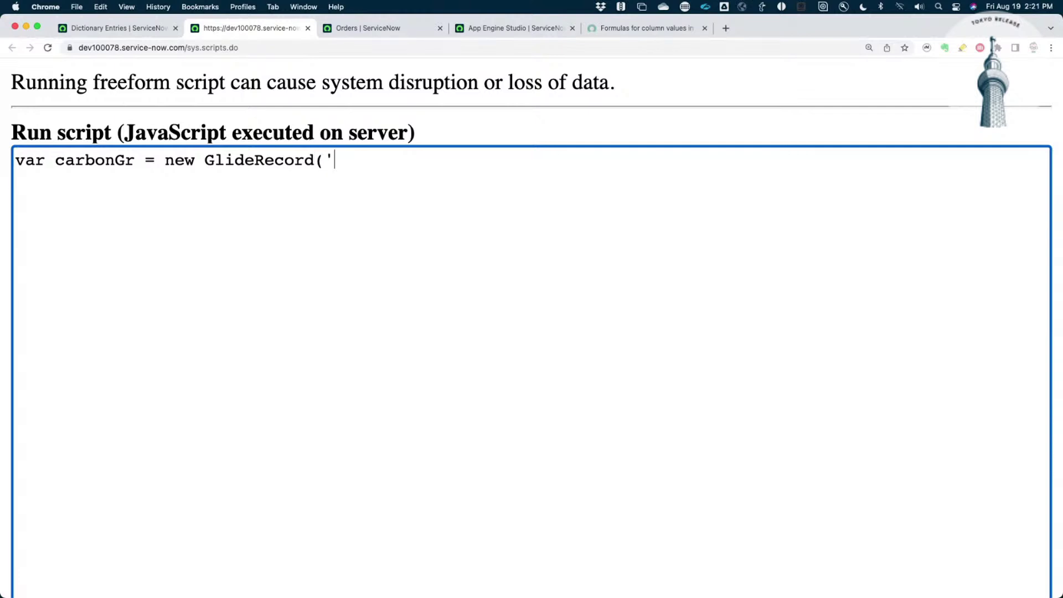
type("x_66238_carbon_or")
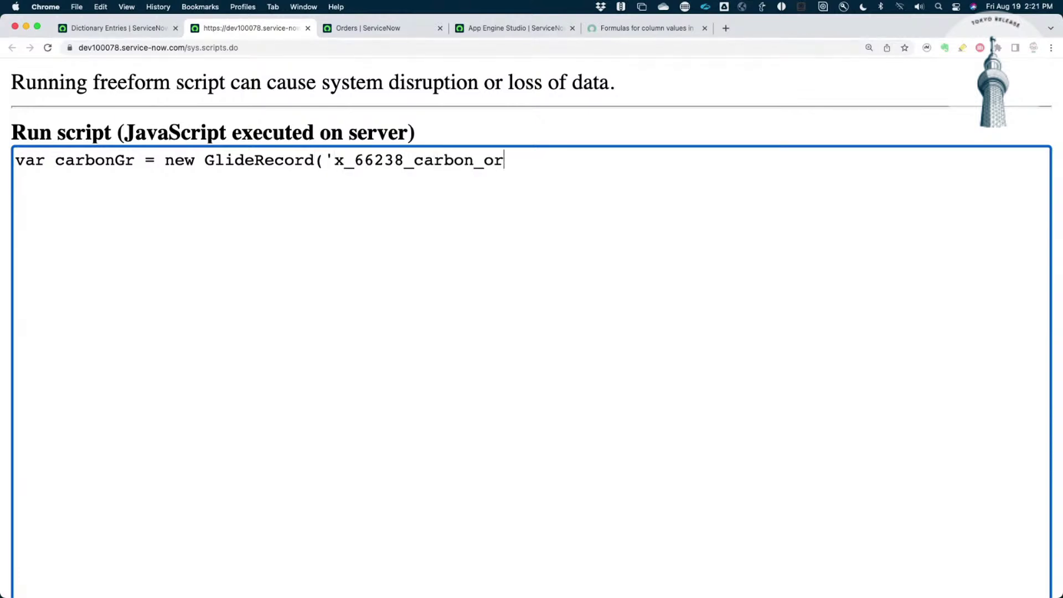
type("der');")
type("carbonGr")
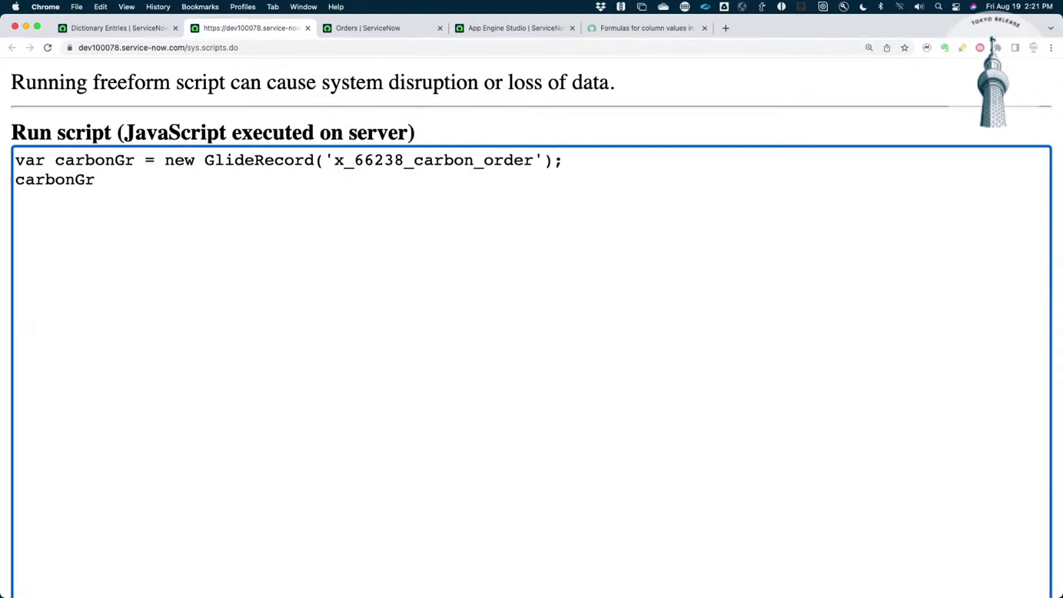
type(".query();")
key("Return")
Add a while (carbonGr.next()) loop that calls carbonGr.forceUpdate(true)
type("carbonGr")
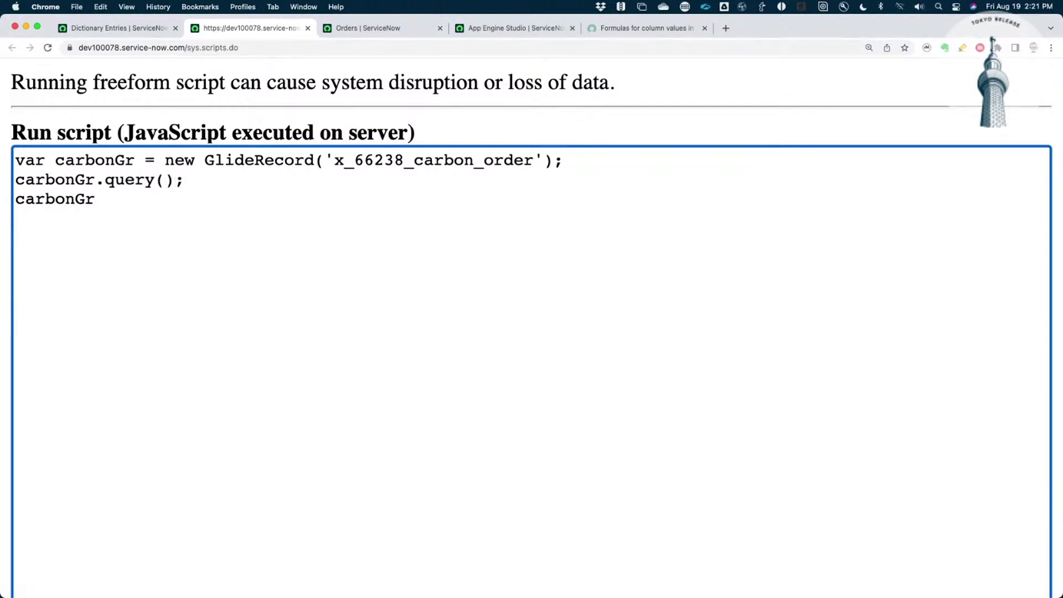
type(".for")
key("BackSpace")
key("BackSpace")
key("BackSpace")
key("BackSpace")
key("BackSpace")
key("BackSpace")
key("BackSpace")
key("BackSpace")
key("BackSpace")
type("while(")
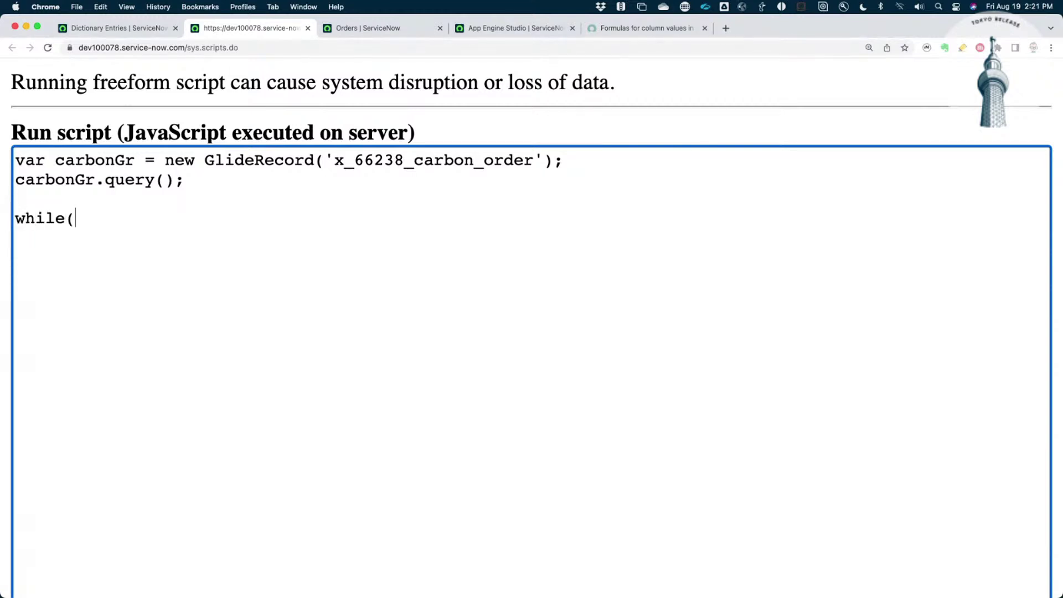
key("BackSpace")
type("(carbonGr.nex")
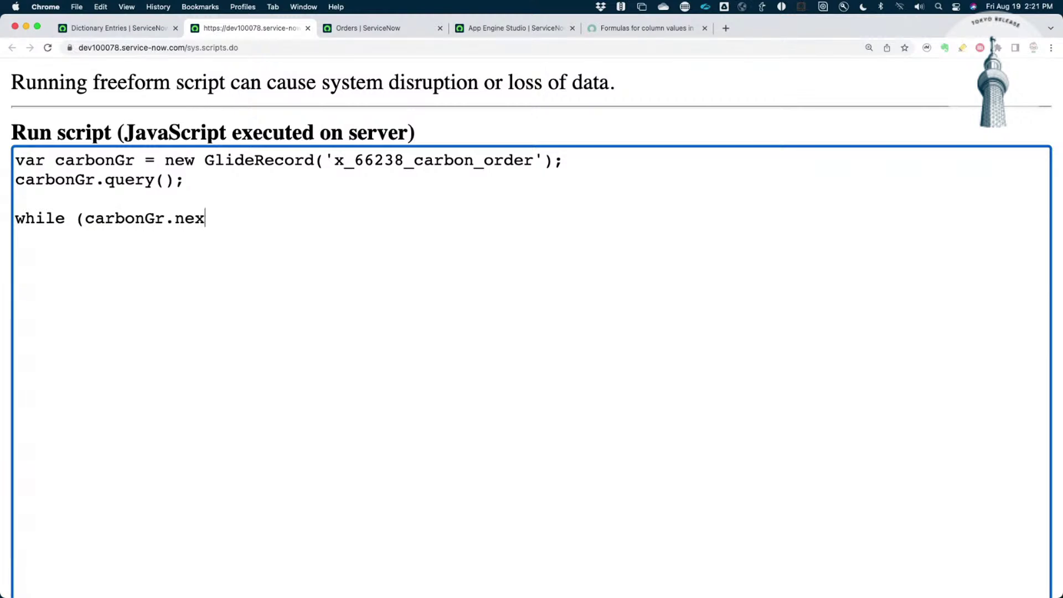
type("t()) {")
key("Return")
key("Return")
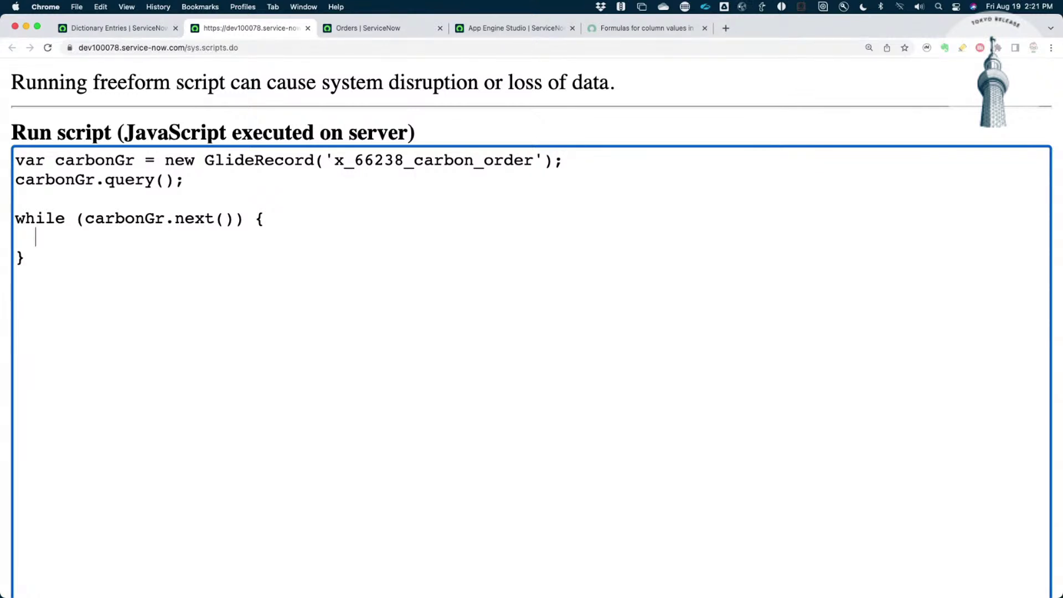
type("carbonGr.")
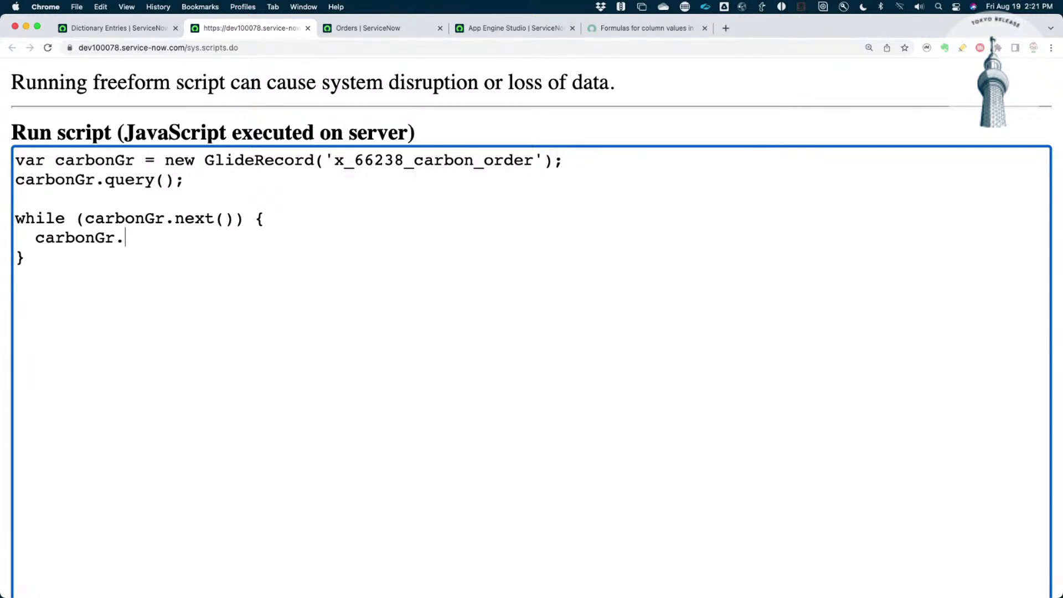
type("forceUpdate(")
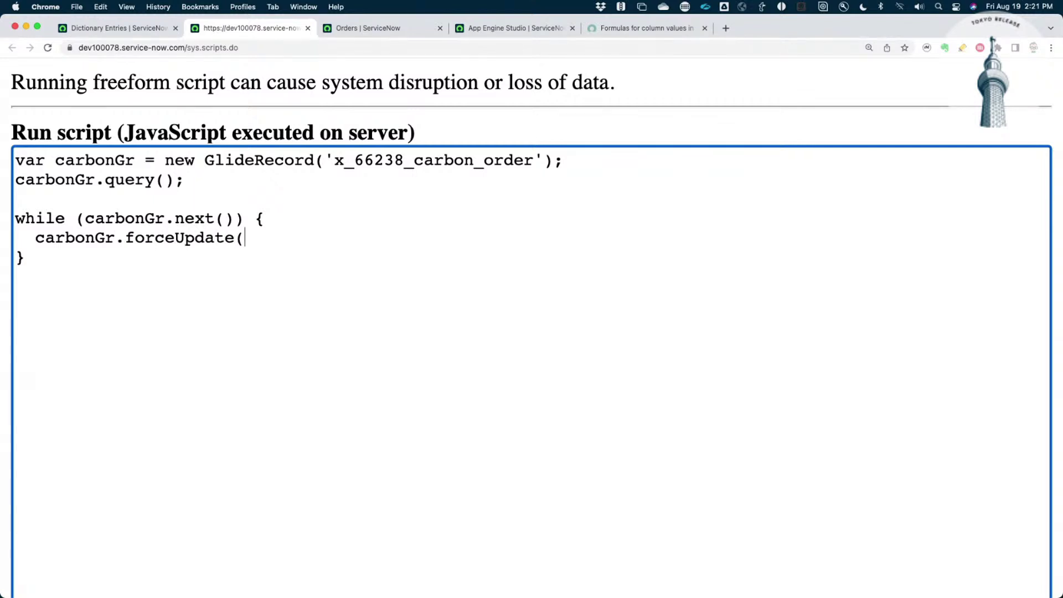
type("true);")
key("Return")
Add a carbonGr system-fields call with the flag false inside the loop
type("ccarbonGr")
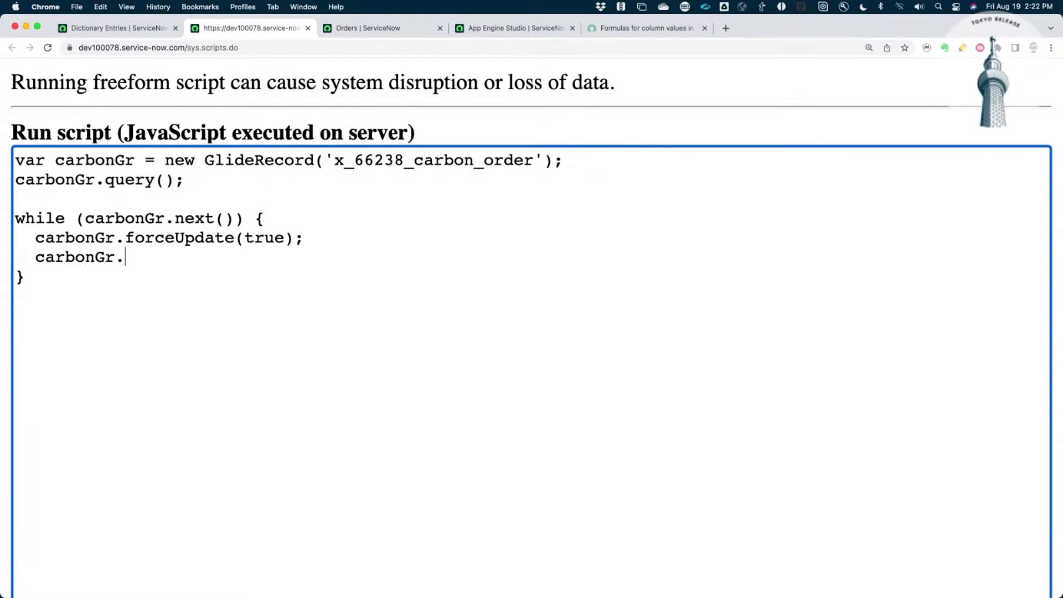
type(".autoSysFIeld")
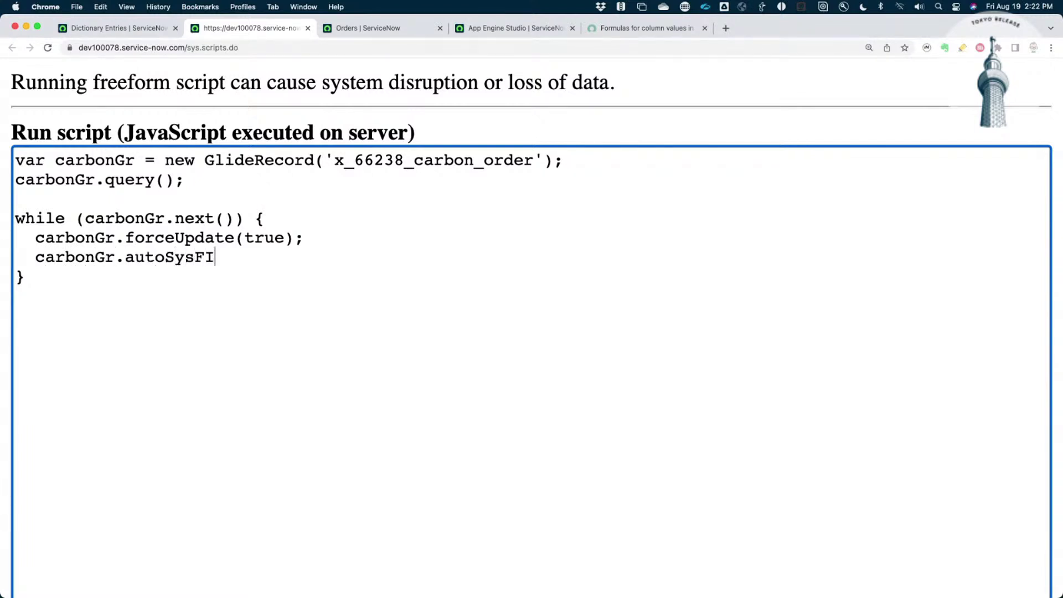
key("BackSpace")
key("BackSpace")
key("BackSpace")
type("ields(true)")
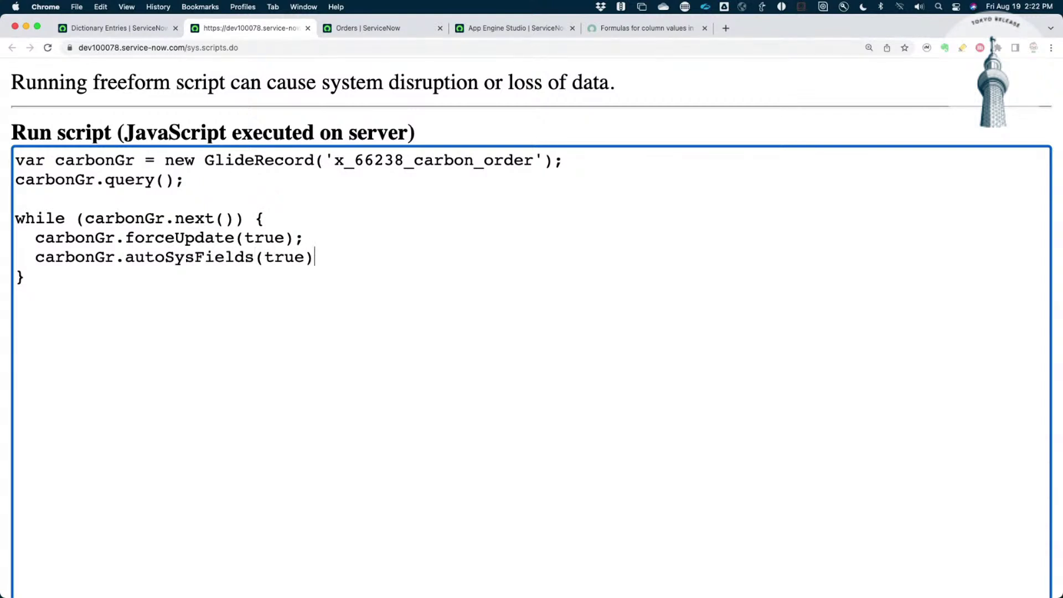
key("BackSpace")
key("BackSpace")
key("BackSpace")
key("BackSpace")
key("BackSpace")
type("false)")
key("BackSpace")
key("BackSpace")
key("BackSpace")
key("BackSpace")
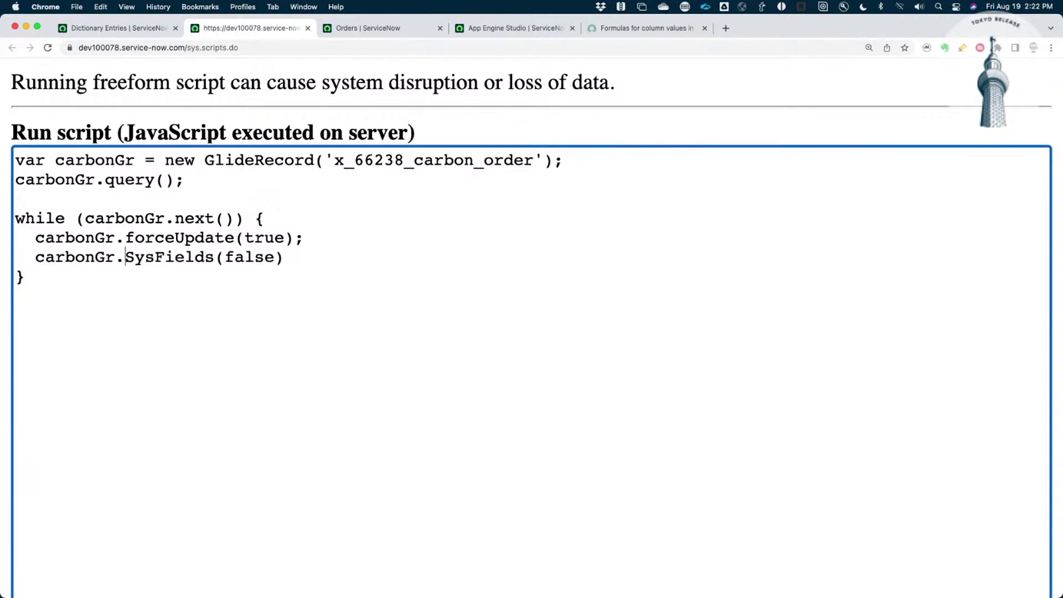
key("super+t")
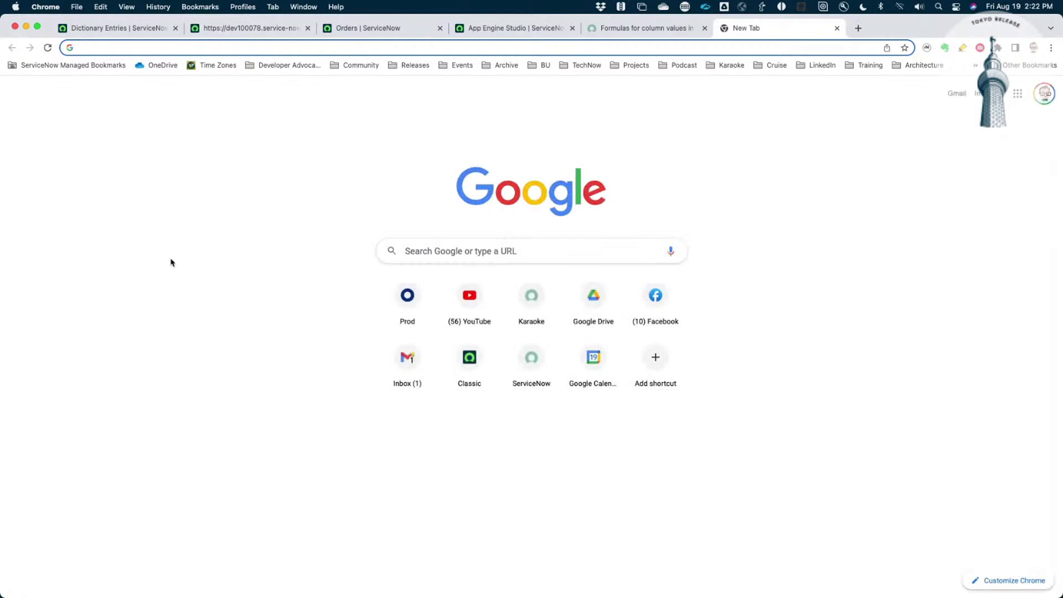
Load the ServiceNow developer site in the new tab
type("do")
key("BackSpace")
key("BackSpace")
type("ev")
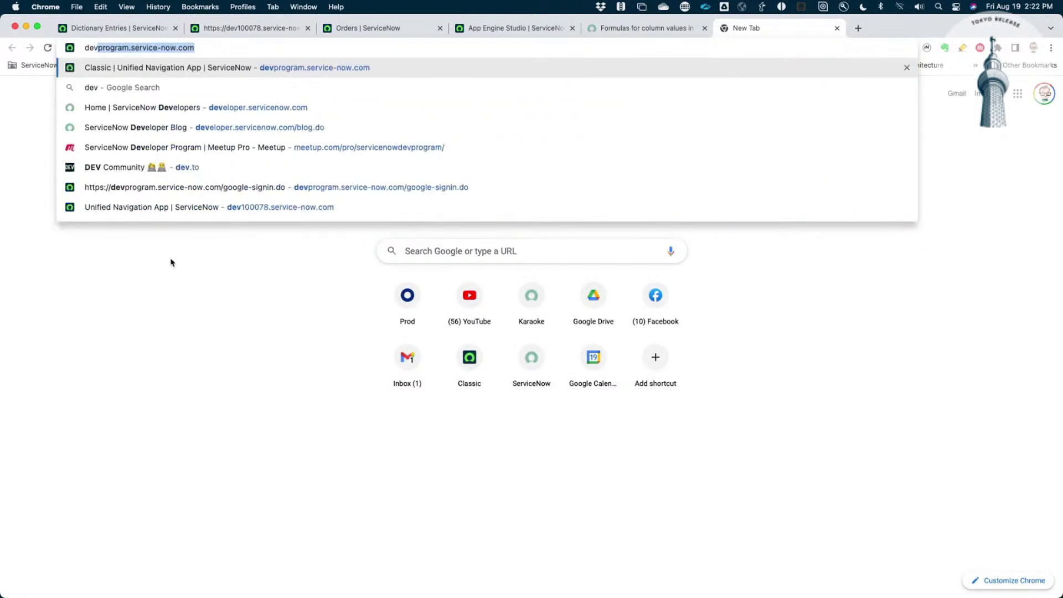
type("el")
key("Return")
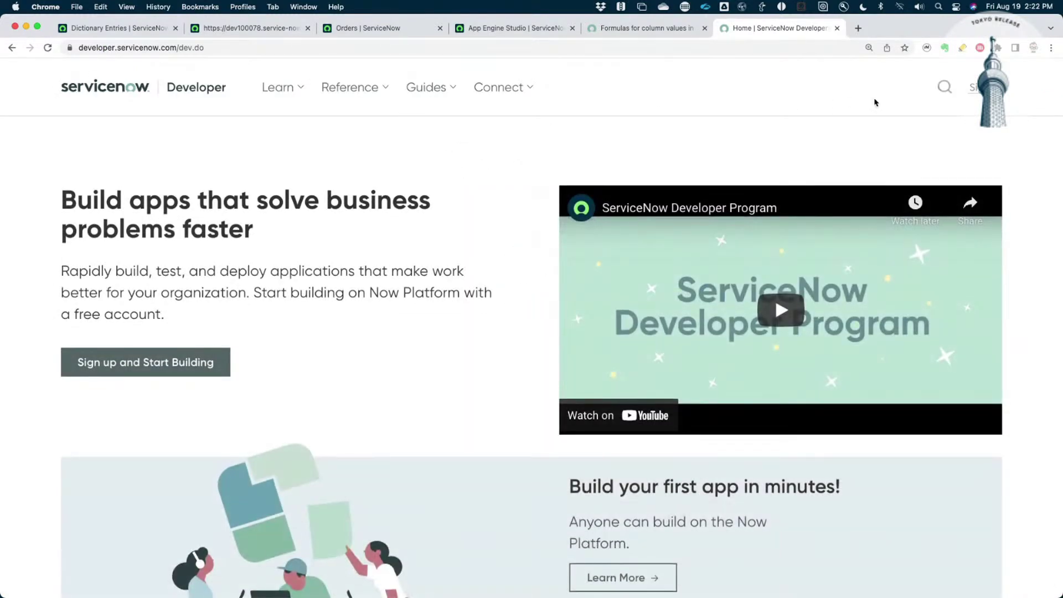
Search the developer site for gliderecord
left_click(944, 87)
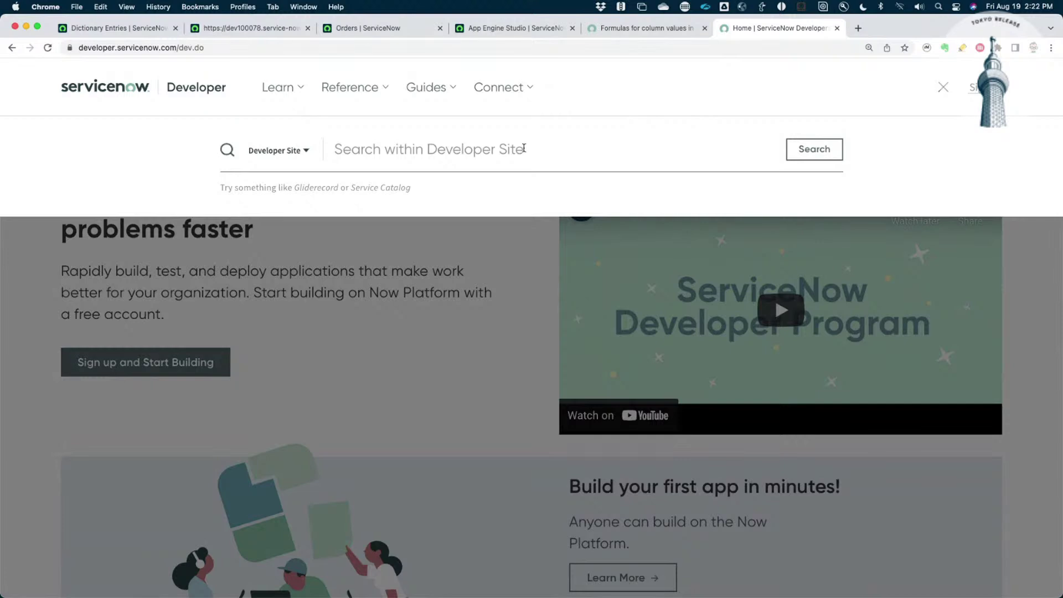
type("k")
key("BackSpace")
type("au")
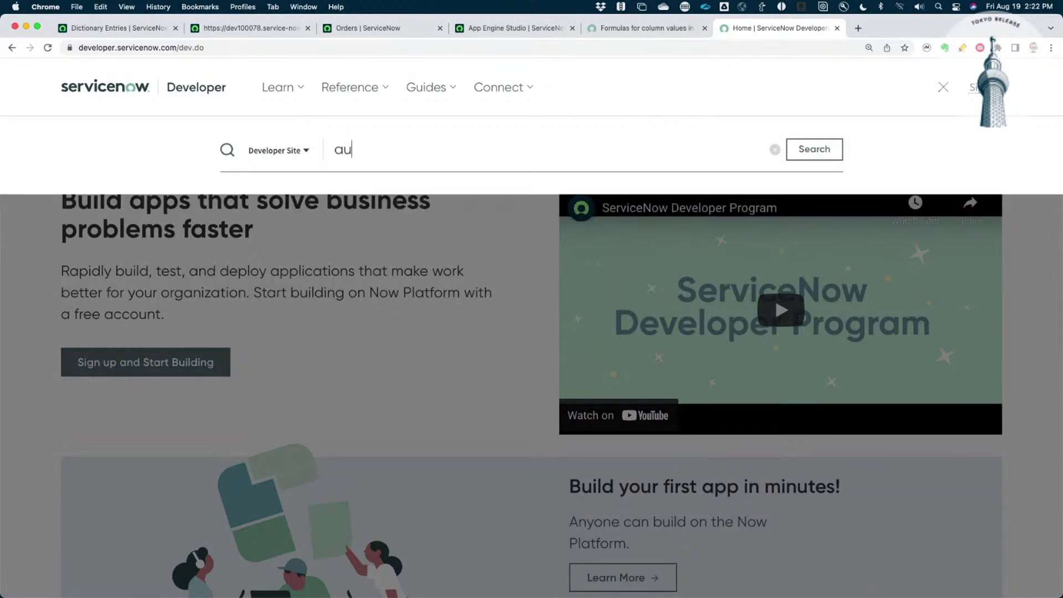
key("BackSpace")
key("BackSpace")
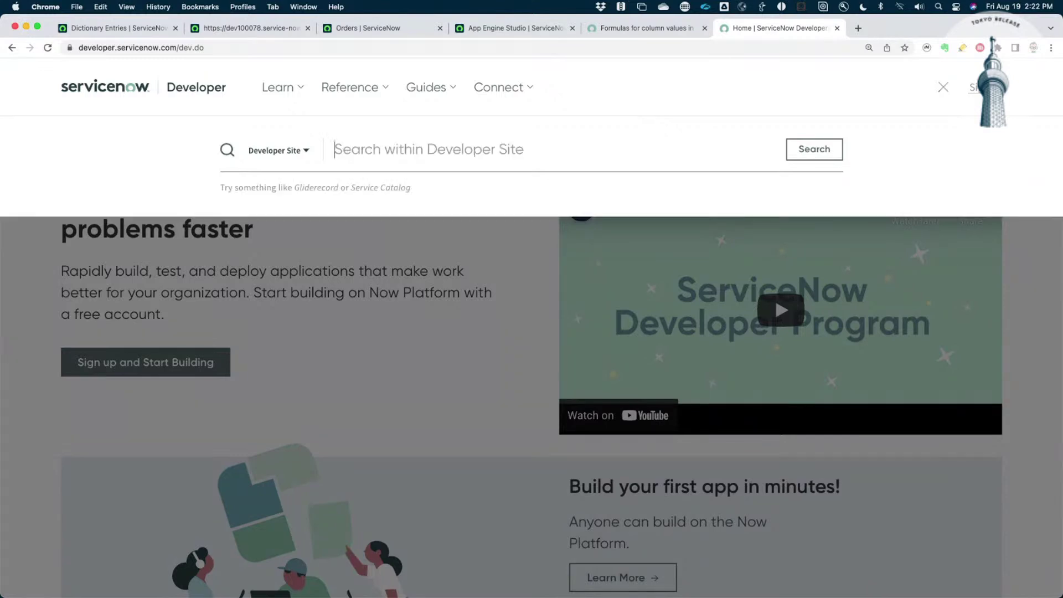
type("gliderecord")
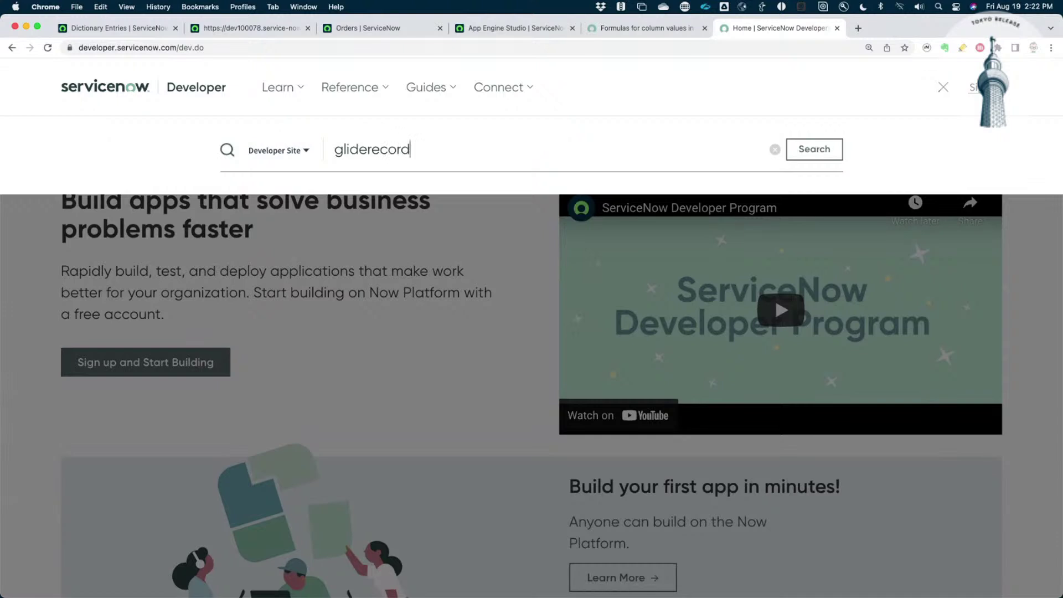
key("Return")
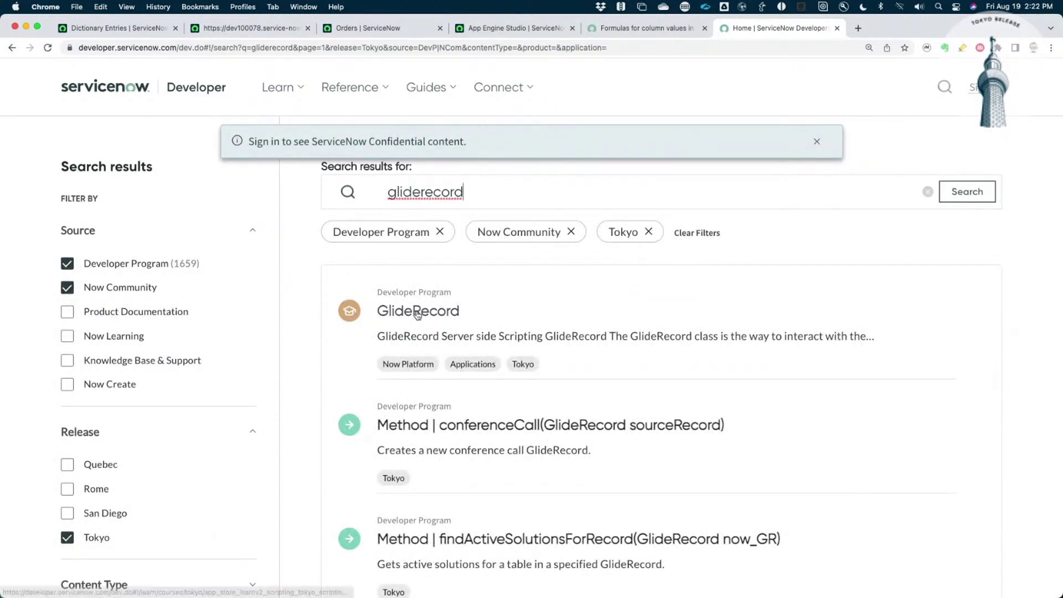
Preview the GlideRecord course result, then return to the search results
left_click(397, 317)
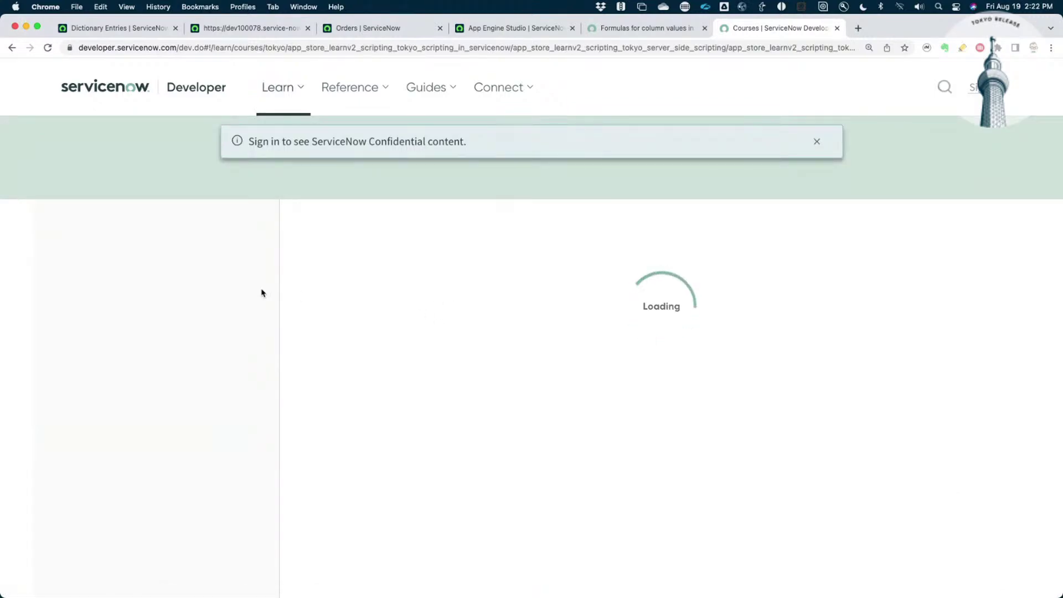
scroll(324, 459, "down", 5)
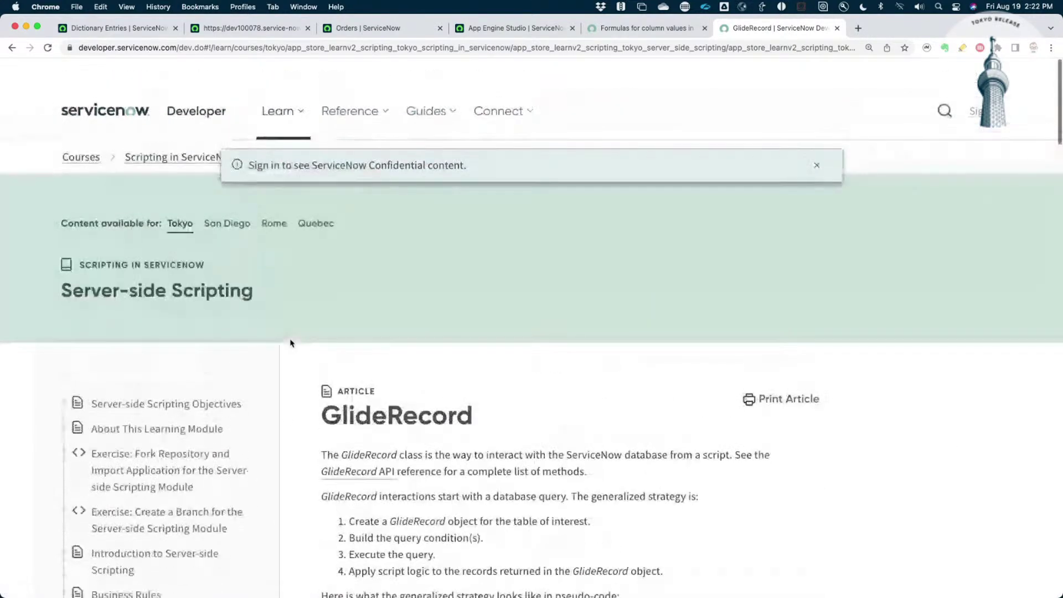
left_click_drag(292, 344, 92, 144)
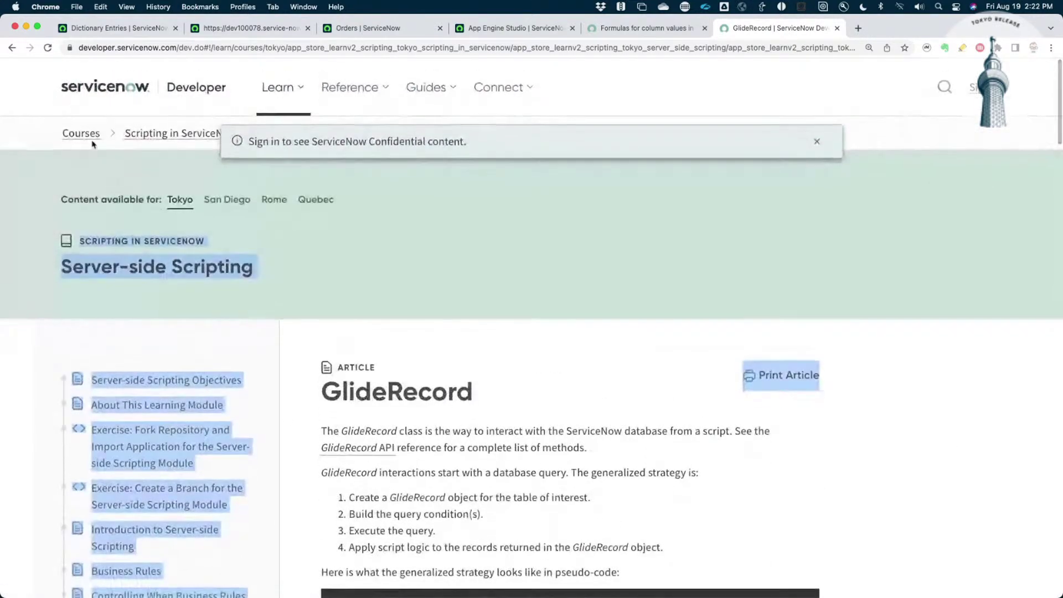
left_click(12, 47)
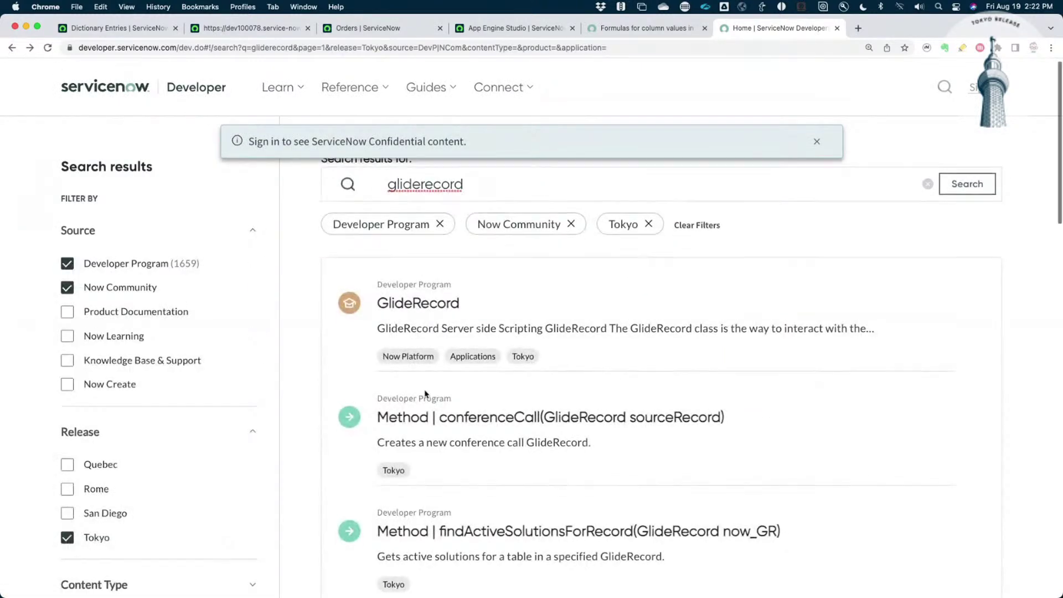
Exclude Now Community results, leaving Developer Program and Tokyo filters
scroll(431, 360, "down", 2)
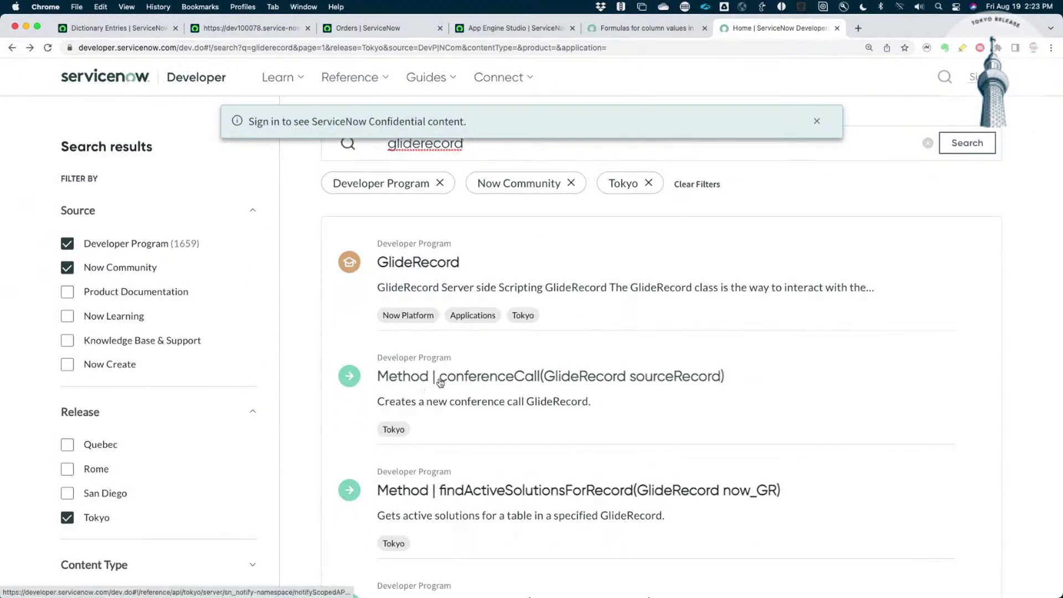
scroll(437, 382, "down", 1)
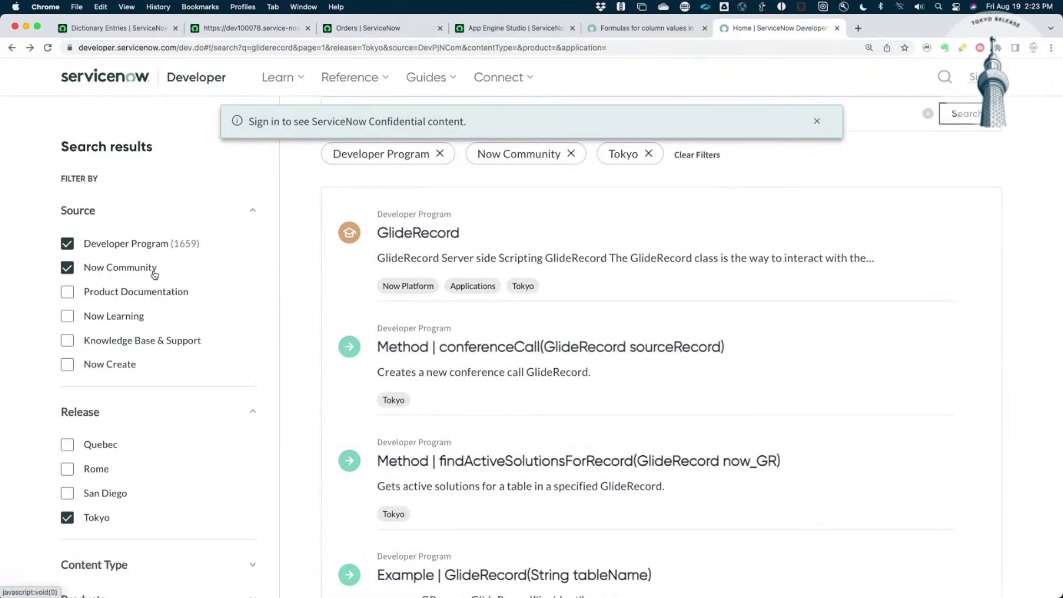
scroll(415, 257, "up", 3)
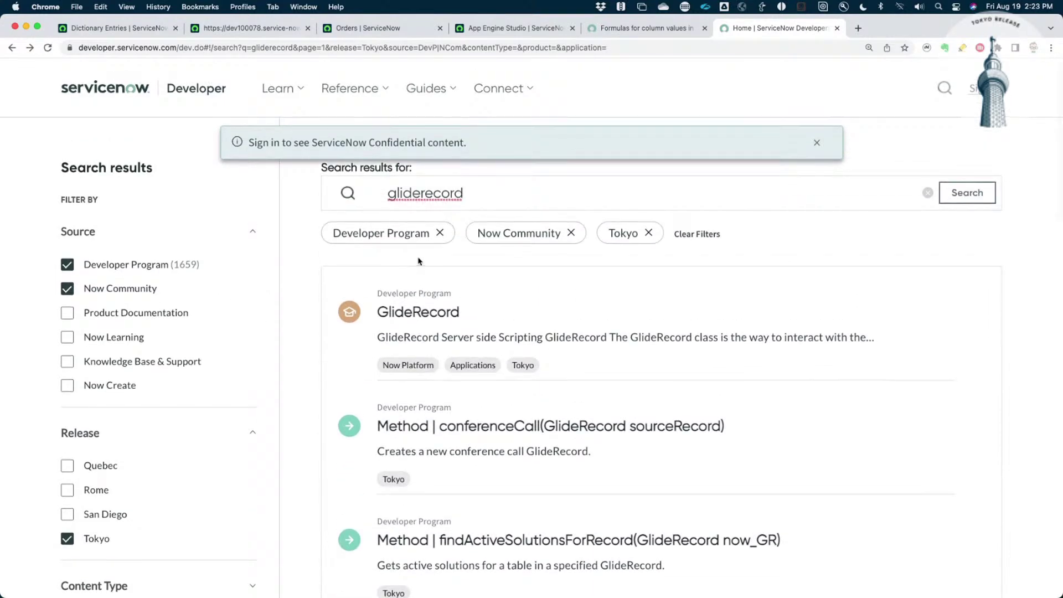
left_click(571, 232)
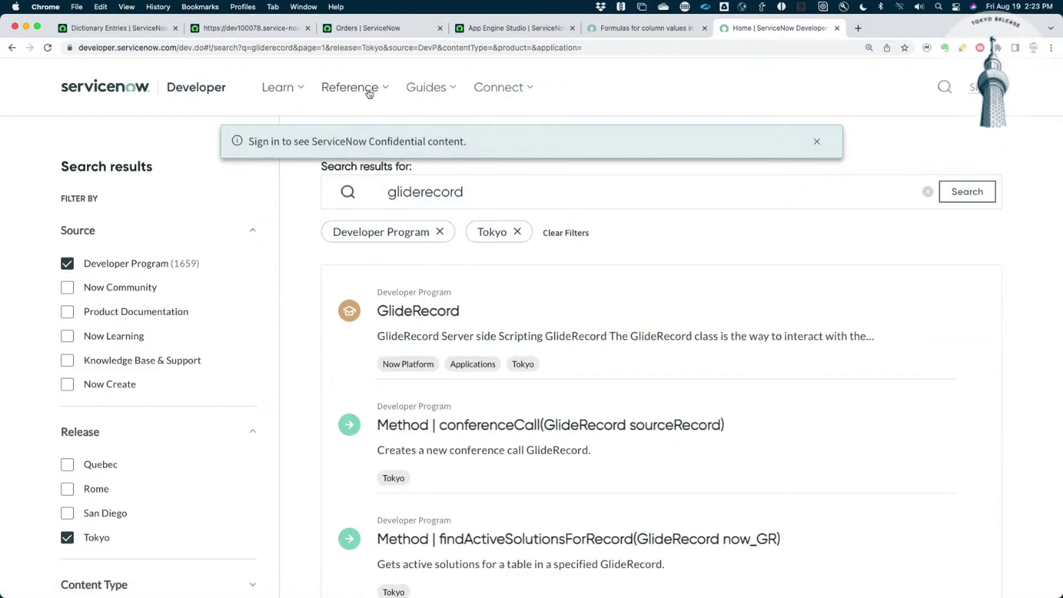
left_click(355, 89)
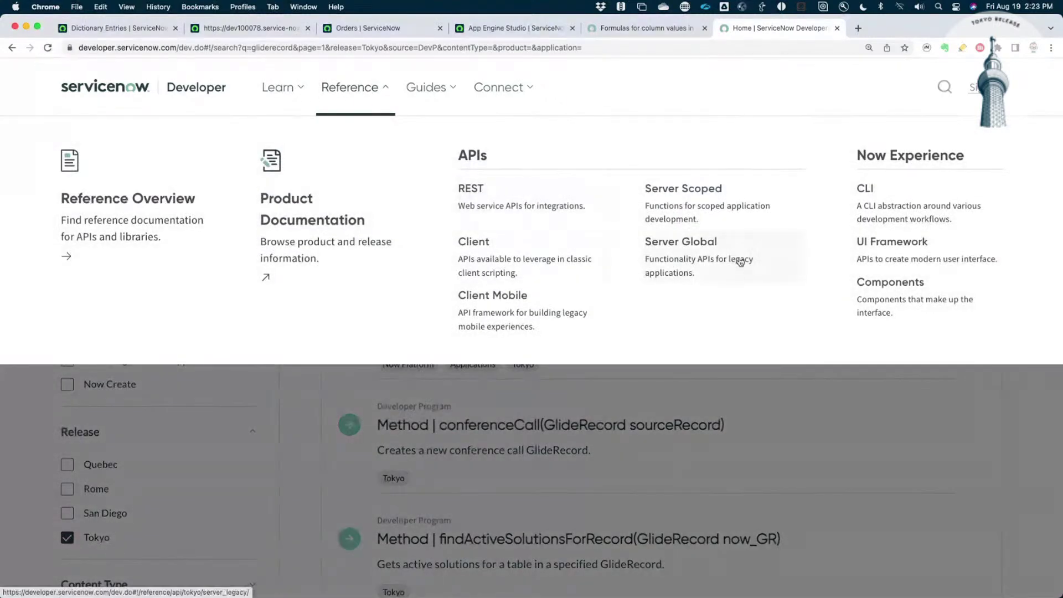
Open the GlideRecord class in the Server Scoped API reference
left_click(685, 202)
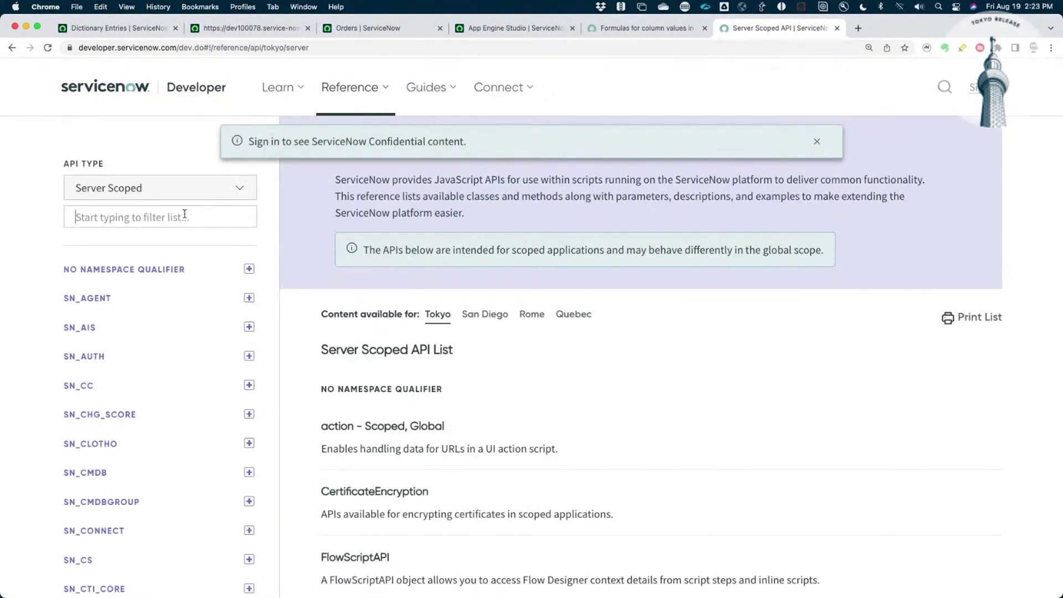
left_click(184, 216)
type("gliderecord")
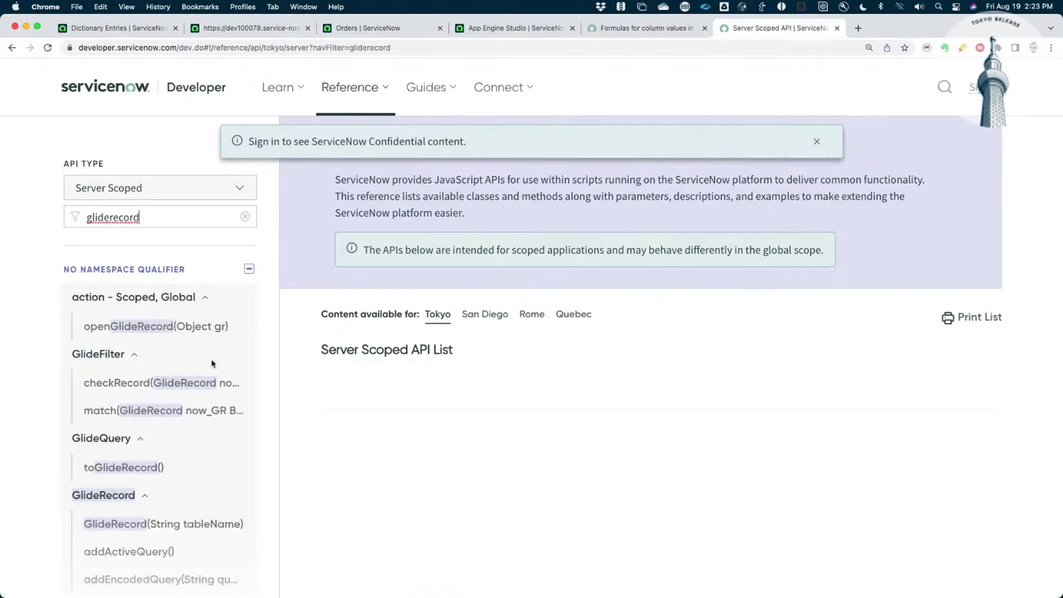
left_click(118, 497)
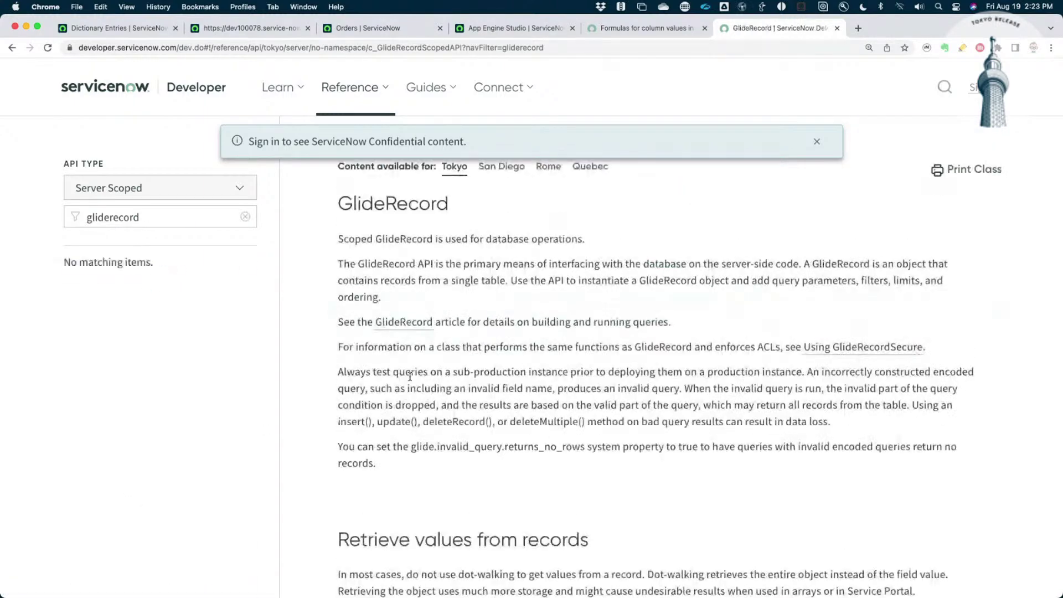
scroll(409, 377, "down", 10)
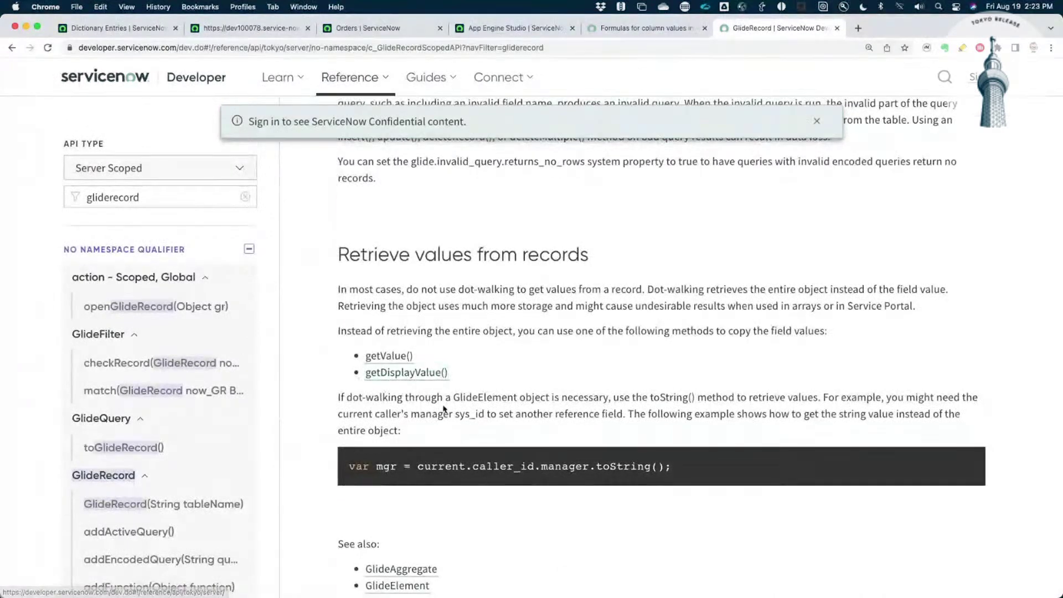
Find the 'force' methods on the GlideRecord page, then go back to the Orders list
key("super+f")
type("auto")
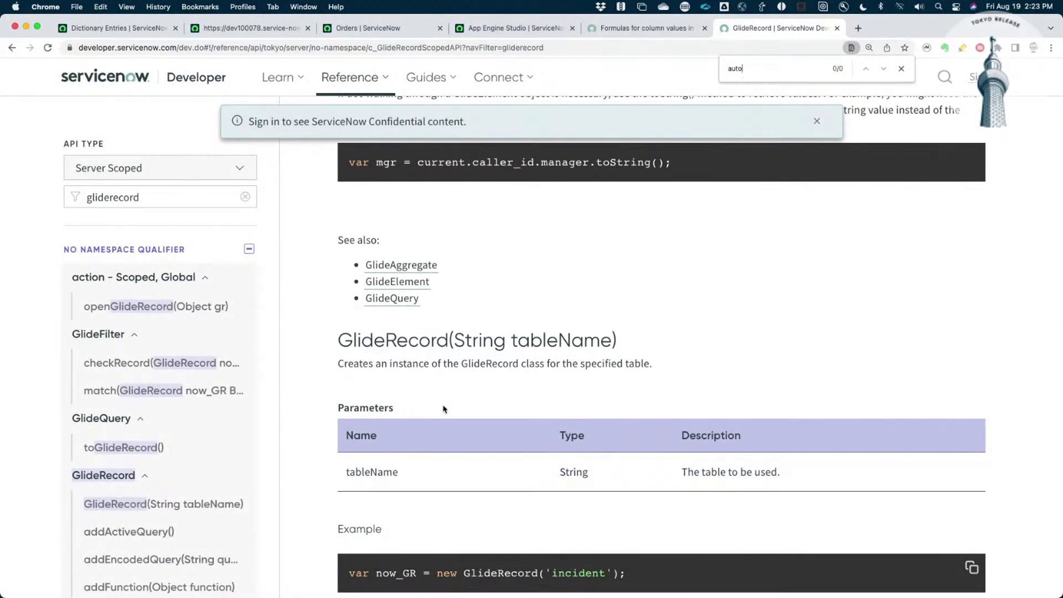
key("BackSpace")
key("BackSpace")
type("force")
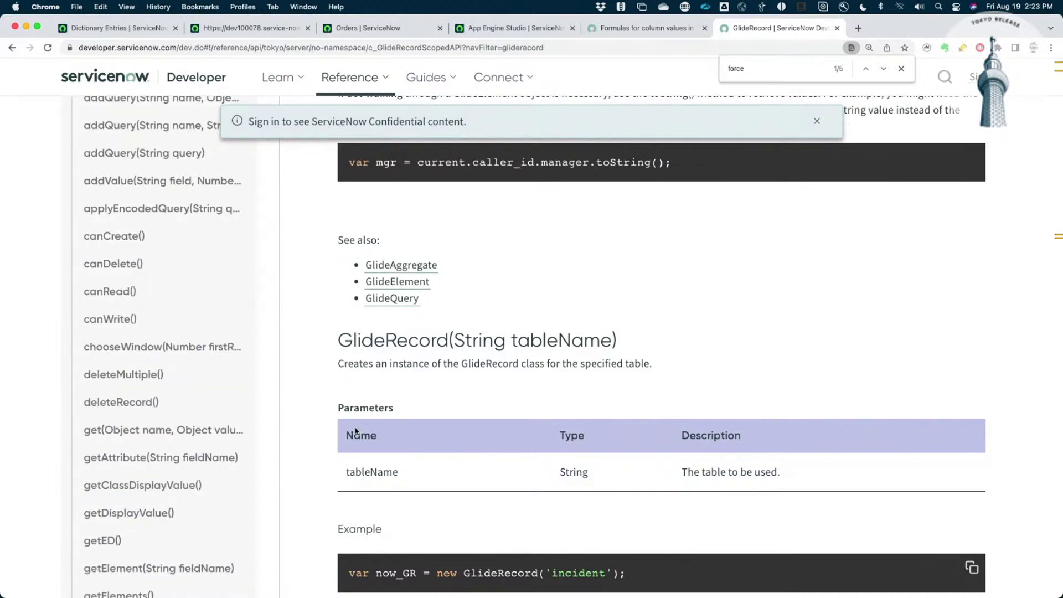
scroll(166, 451, "down", 6)
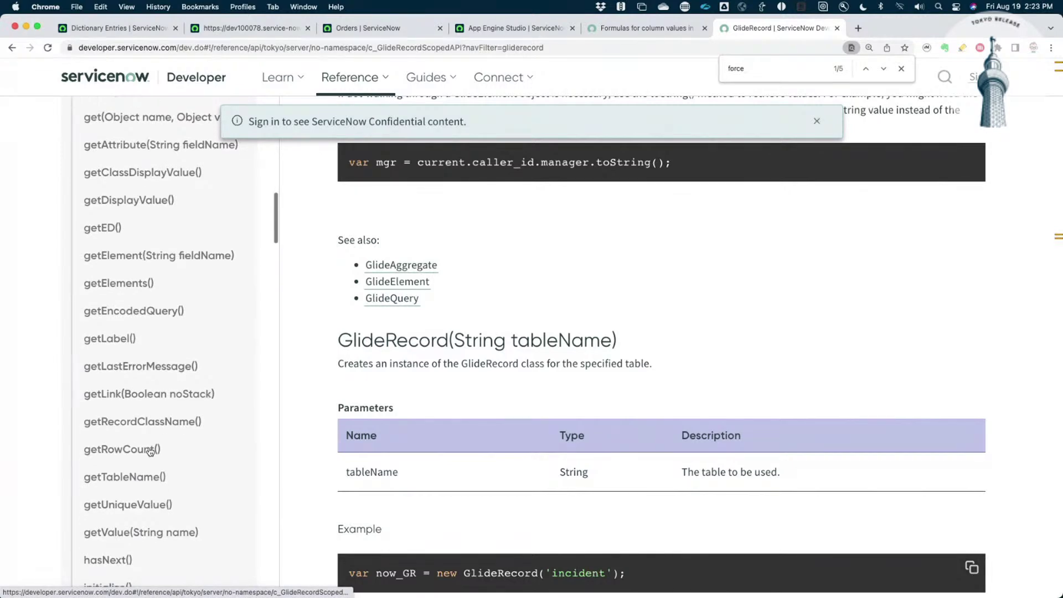
scroll(149, 451, "down", 1)
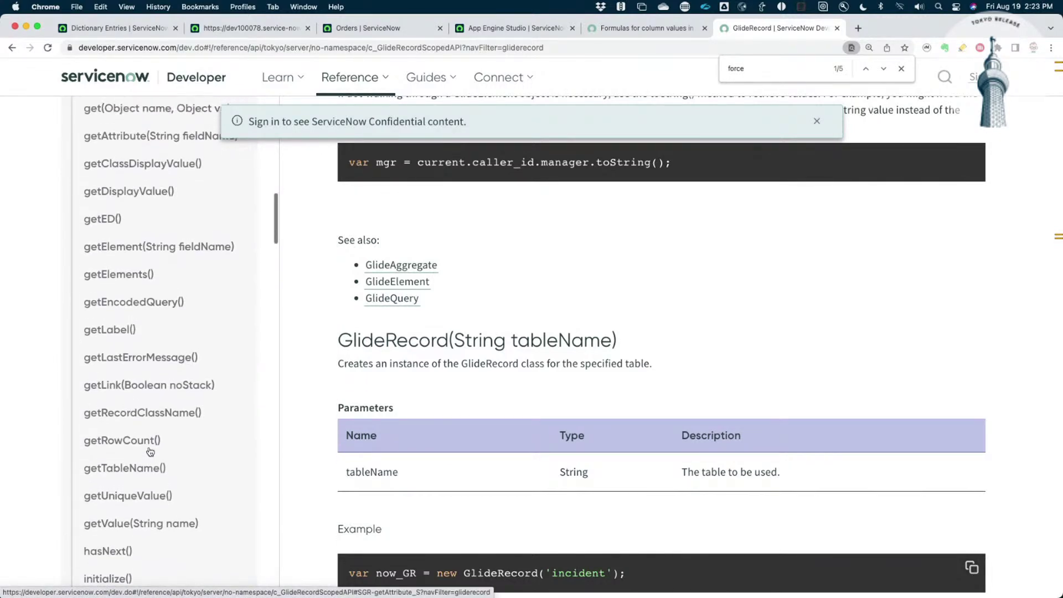
scroll(149, 451, "up", 10)
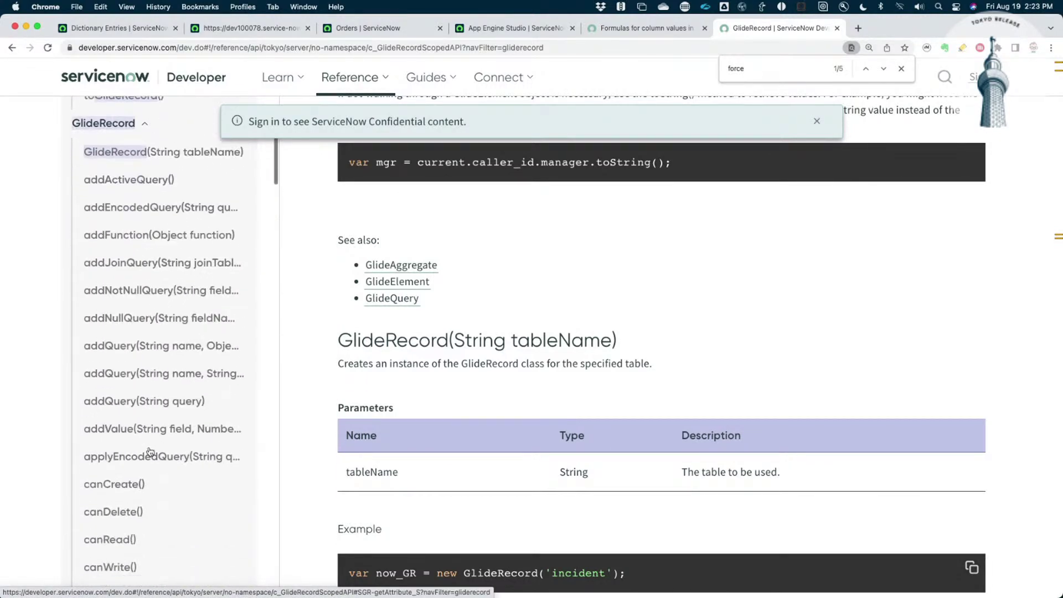
scroll(150, 451, "down", 20)
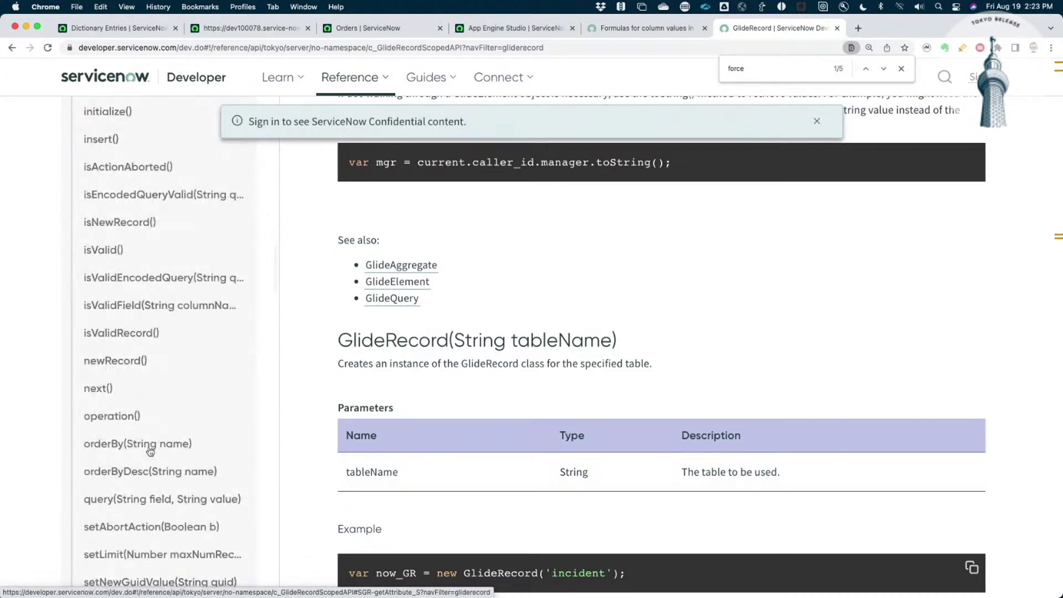
scroll(149, 451, "down", 1)
scroll(150, 449, "up", 10)
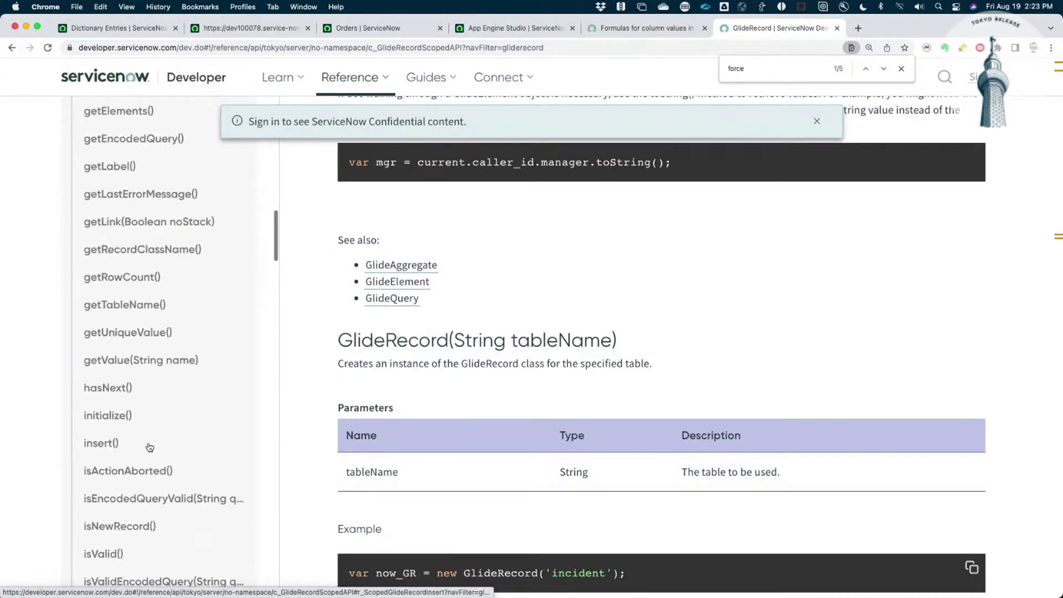
scroll(150, 447, "up", 8)
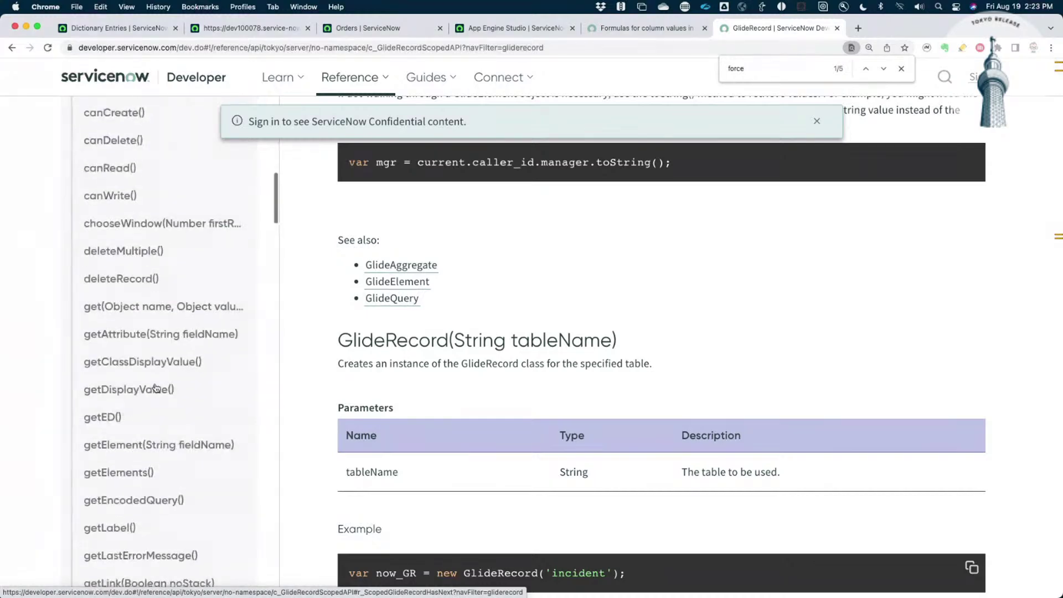
scroll(157, 385, "up", 2)
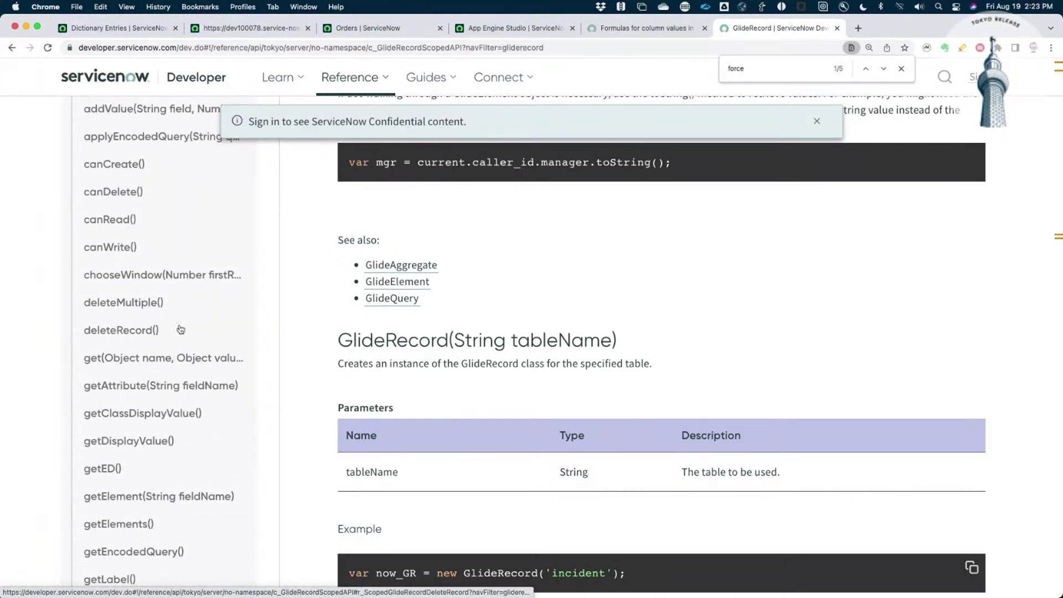
scroll(115, 344, "down", 1)
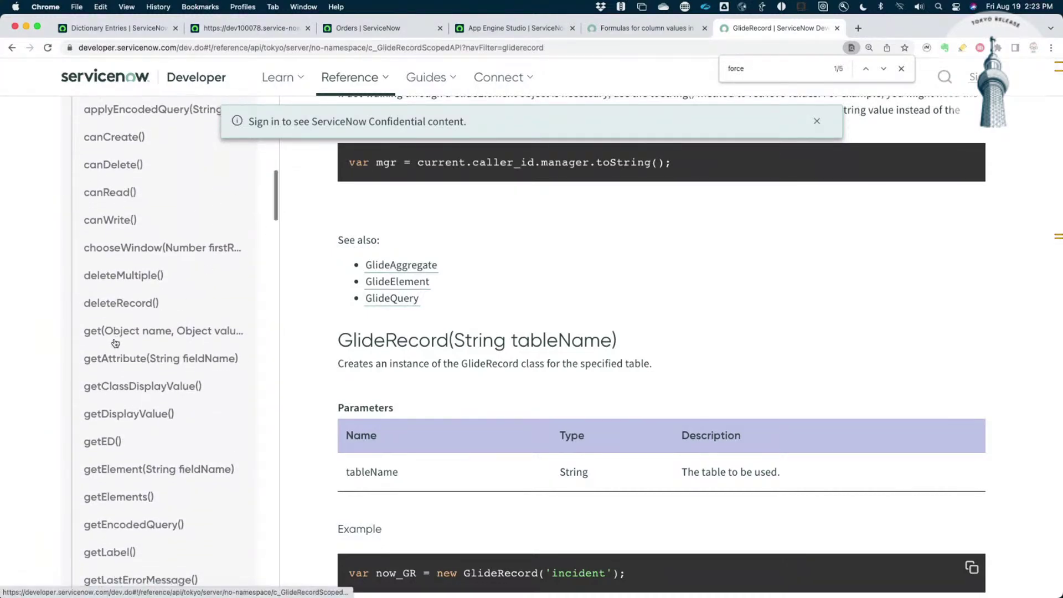
scroll(115, 343, "down", 20)
scroll(115, 343, "up", 9)
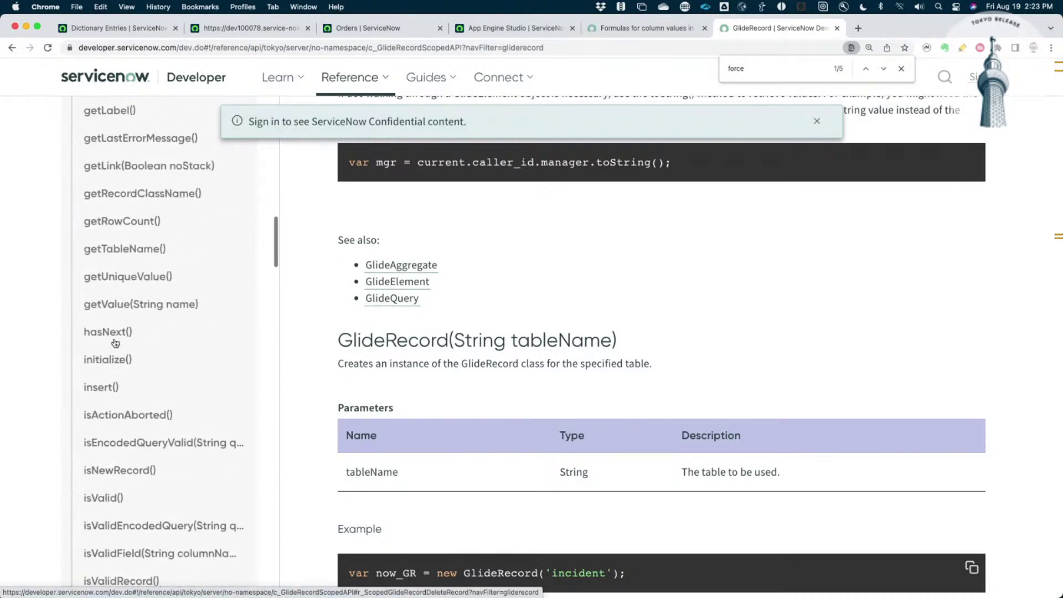
scroll(115, 343, "up", 15)
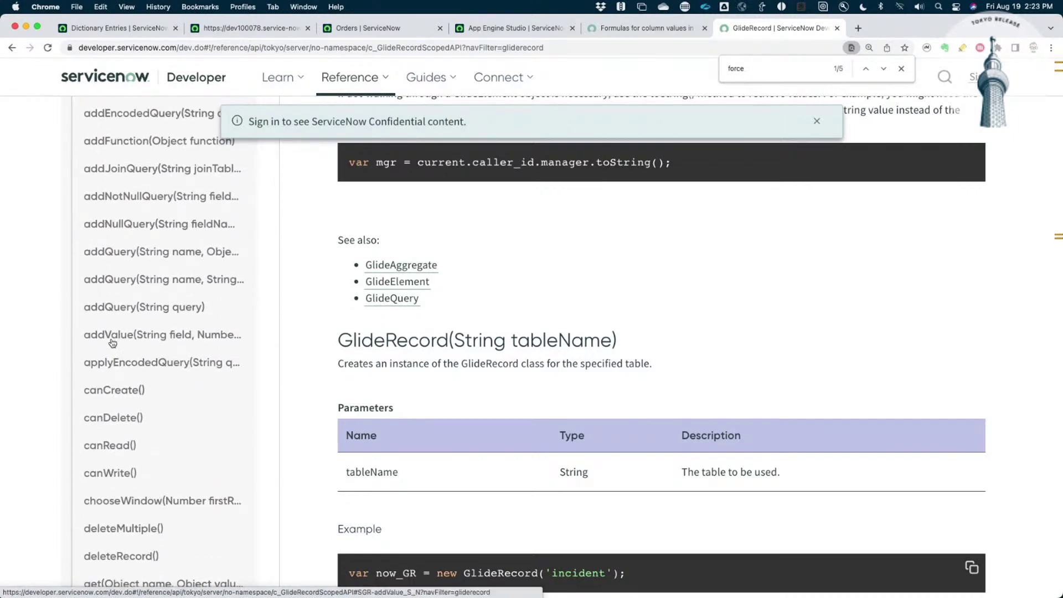
scroll(112, 343, "up", 4)
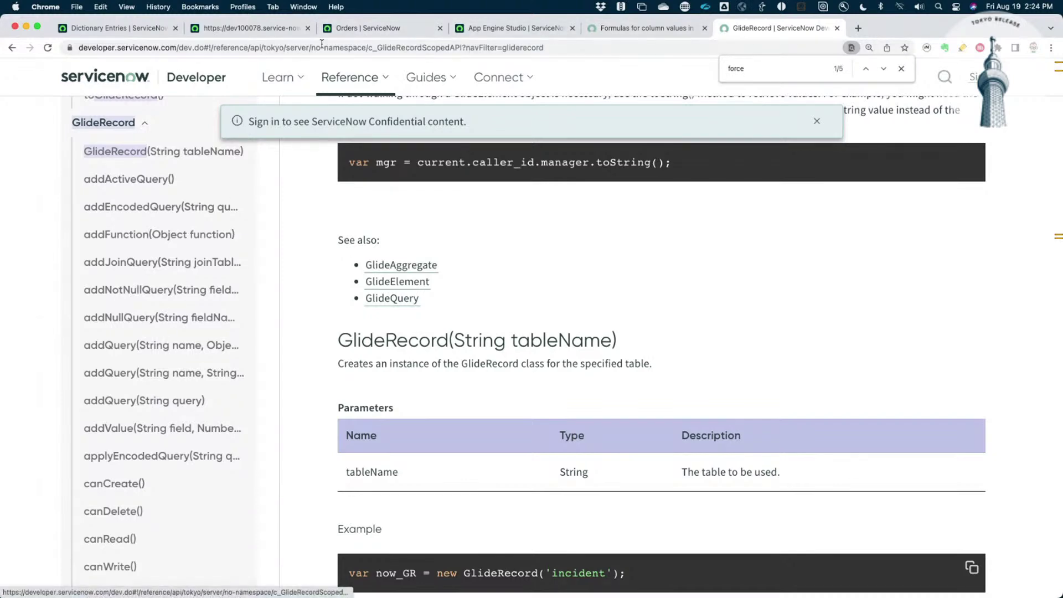
left_click(362, 28)
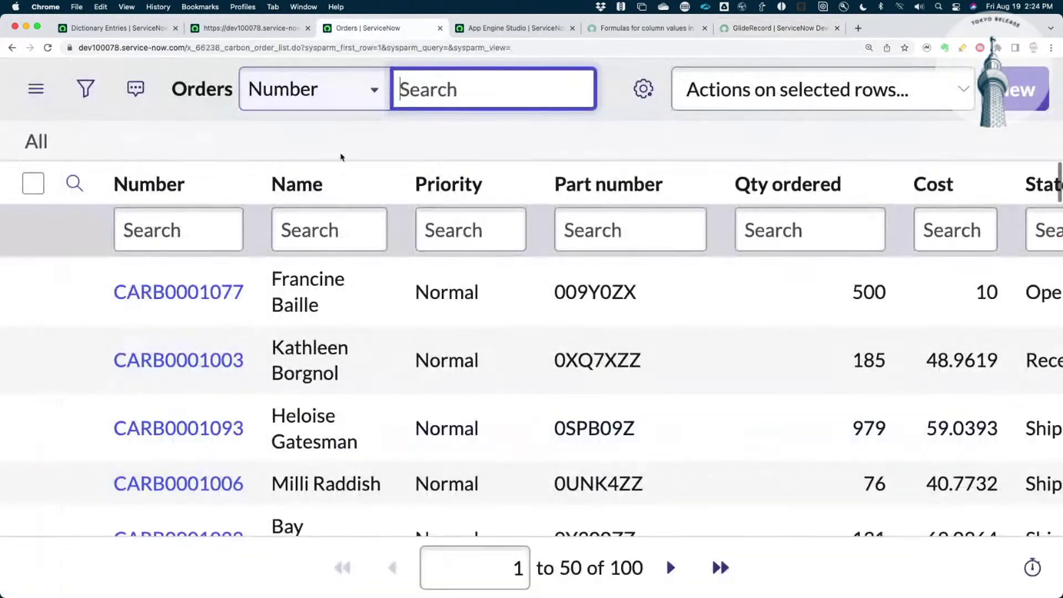
left_click(252, 28)
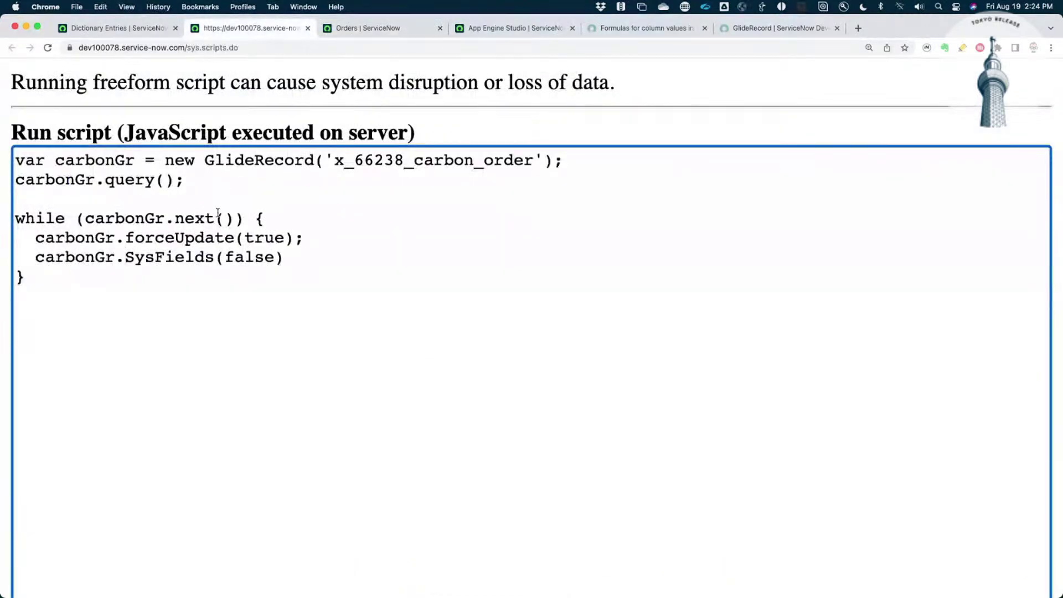
Replace the SysFields line with carbonGr.update(); and rename forceUpdate to setForceUpdate
triple_click(125, 257)
type("c")
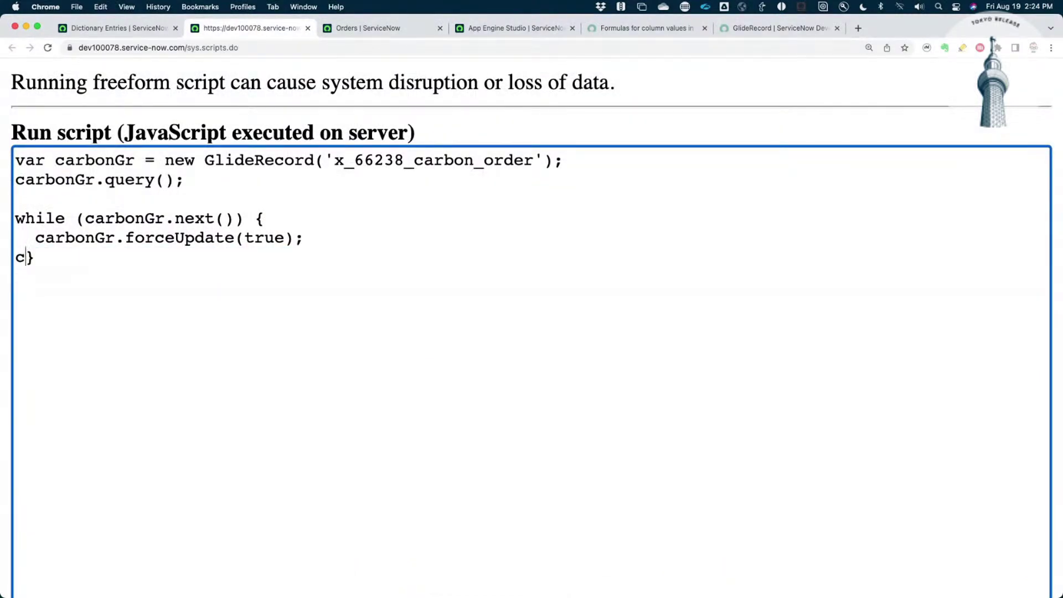
type("ar")
key("BackSpace")
key("BackSpace")
key("BackSpace")
key("Return")
type("carbonGr")
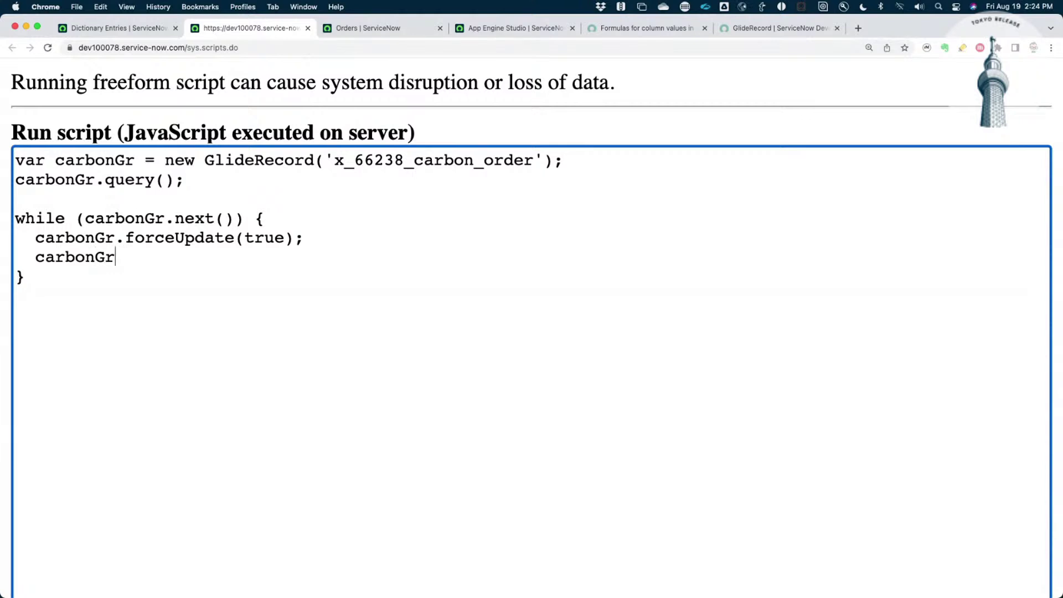
type(".uipdate")
key("BackSpace")
key("BackSpace")
key("BackSpace")
key("BackSpace")
key("BackSpace")
key("BackSpace")
type("date")
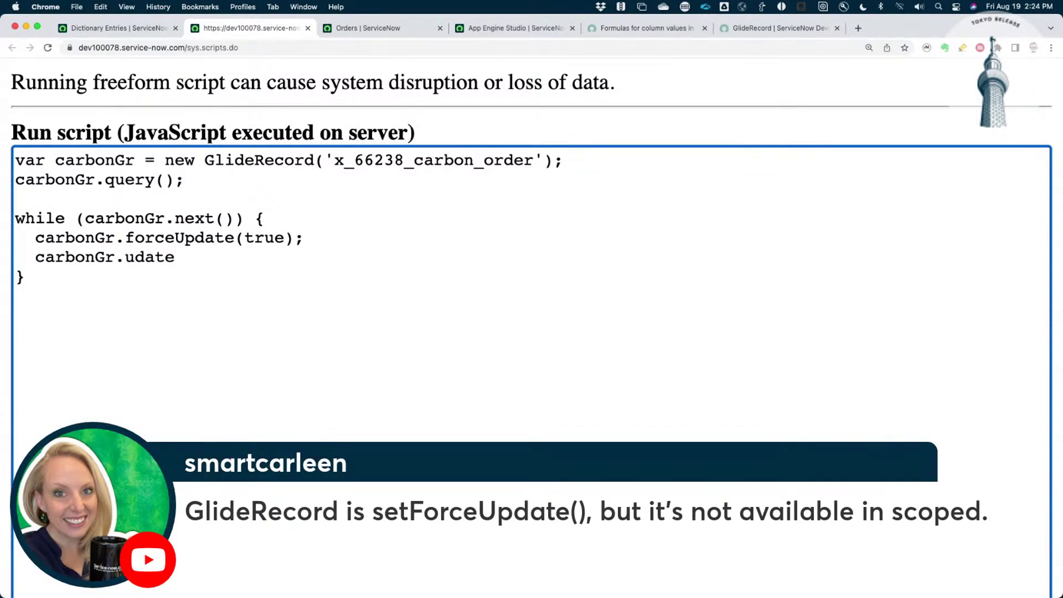
type("set")
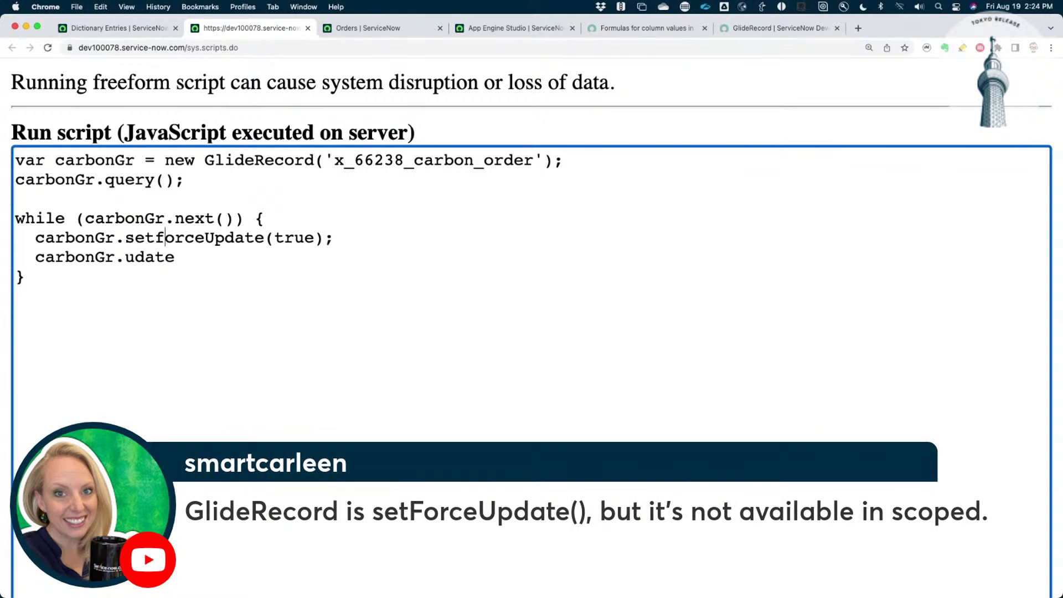
key("BackSpace")
type("F")
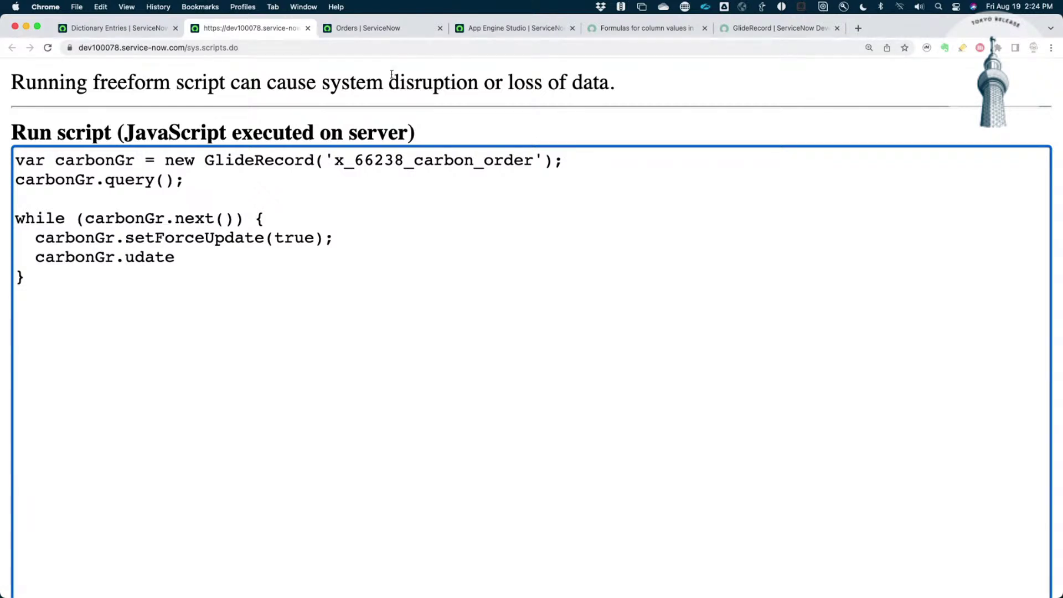
double_click(147, 258)
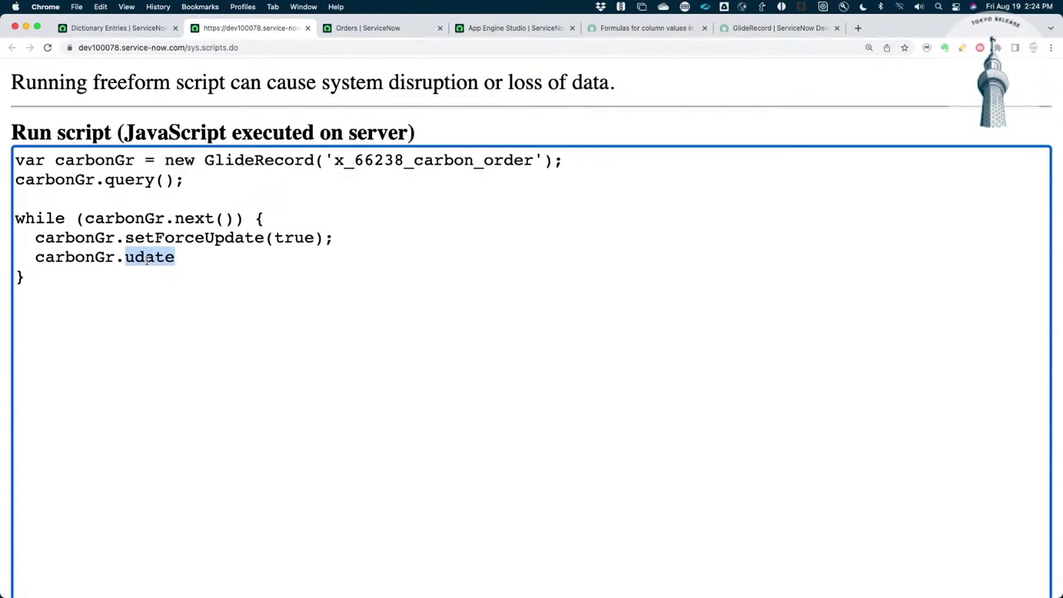
type("update()")
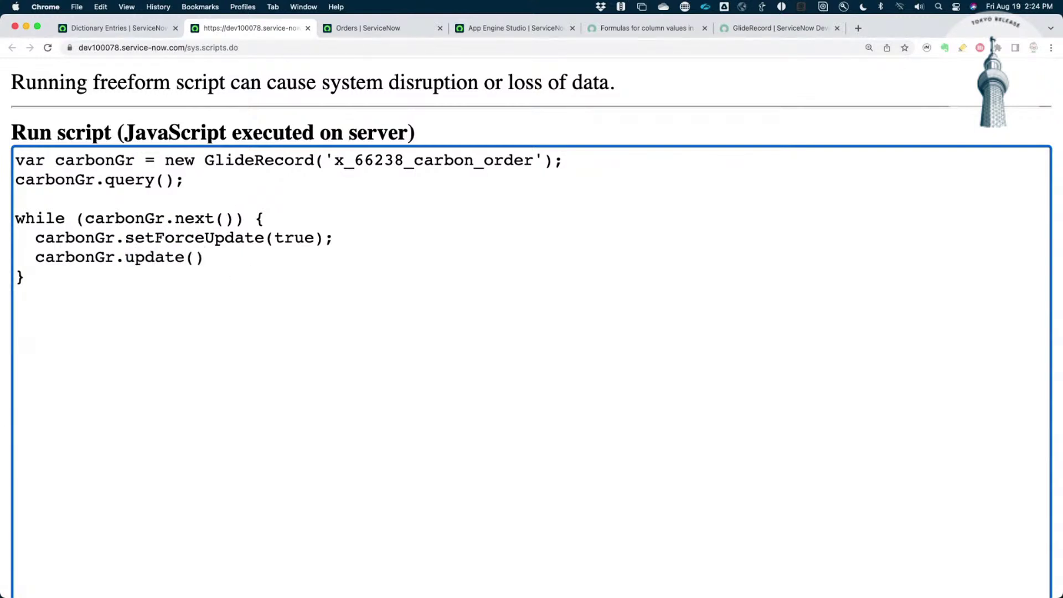
type(";")
scroll(71, 332, "down", 5)
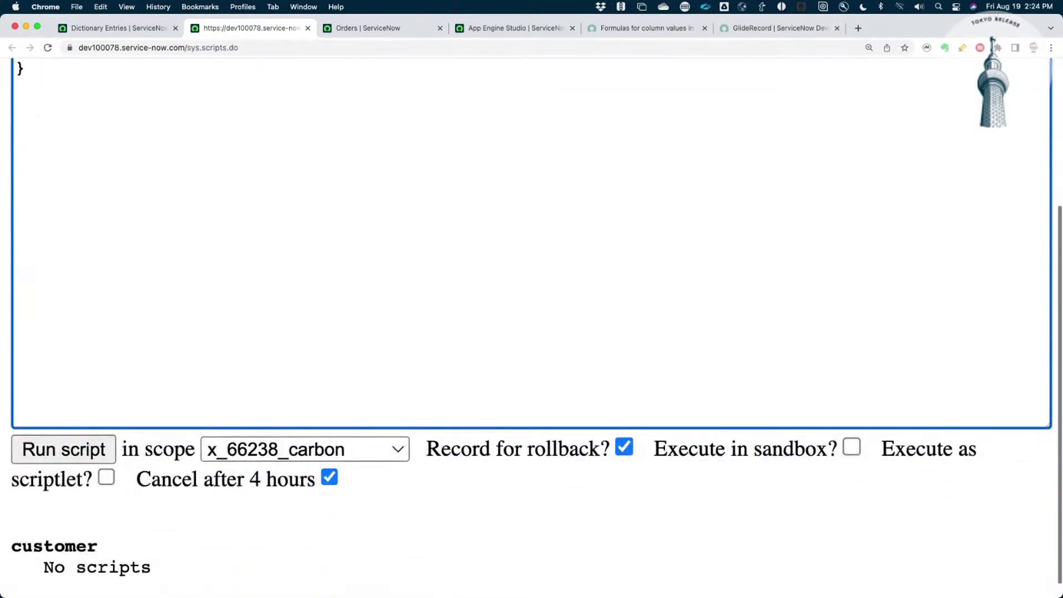
Run the script in the x_66238_carbon scope, hit a MethodNotAllowedException, and return to the editor
left_click(50, 454)
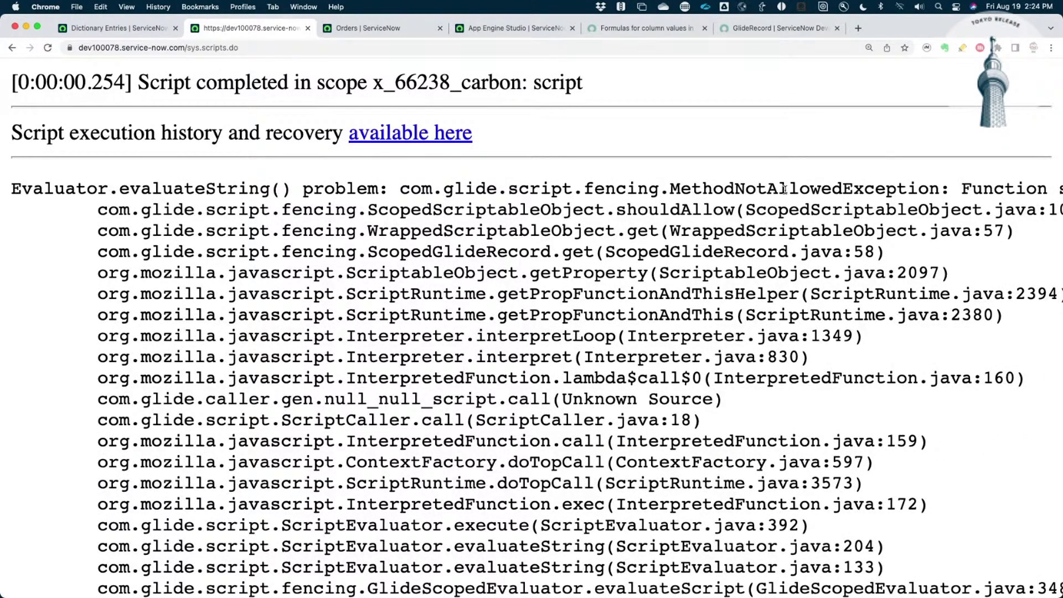
key("super+bracketleft")
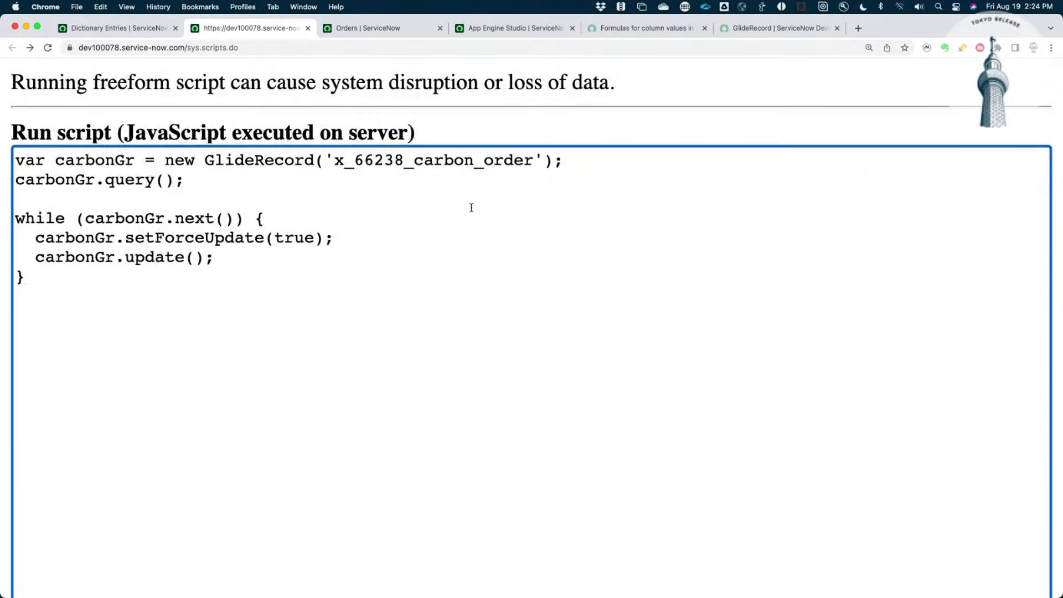
double_click(175, 238)
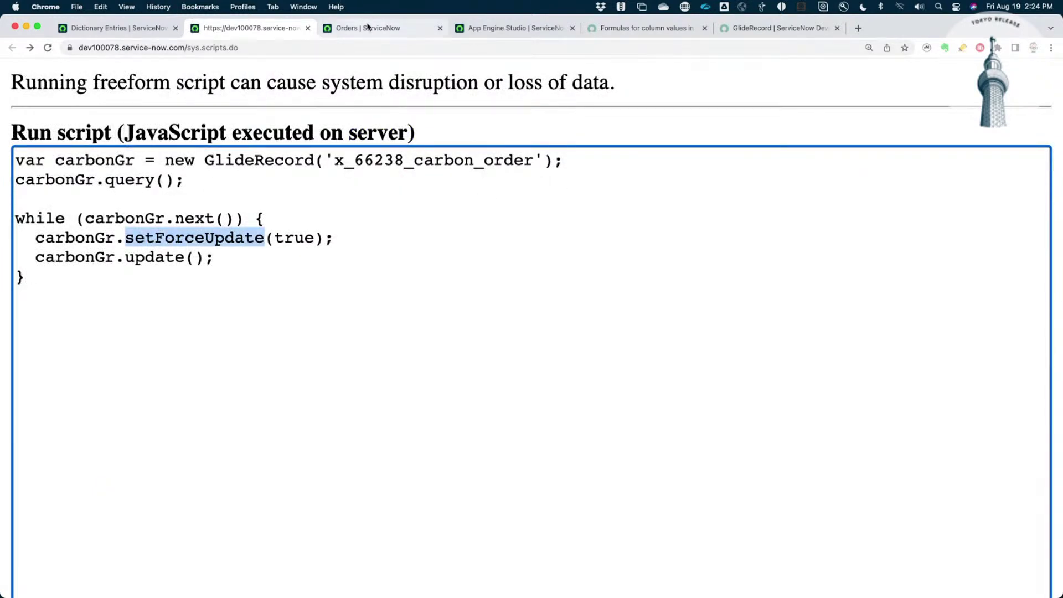
left_click(462, 25)
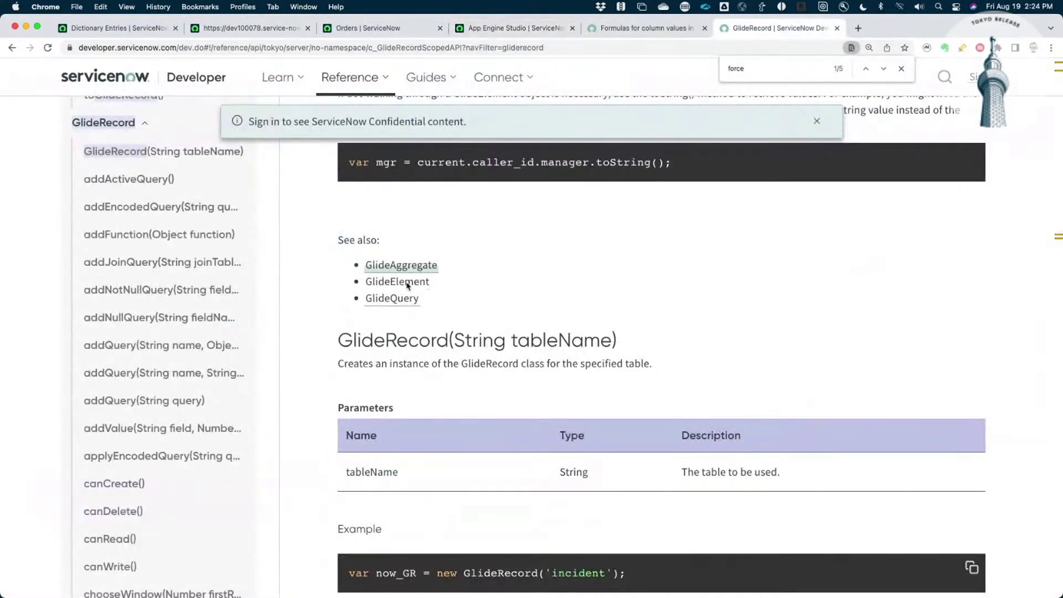
scroll(153, 433, "down", 5)
scroll(153, 432, "down", 3)
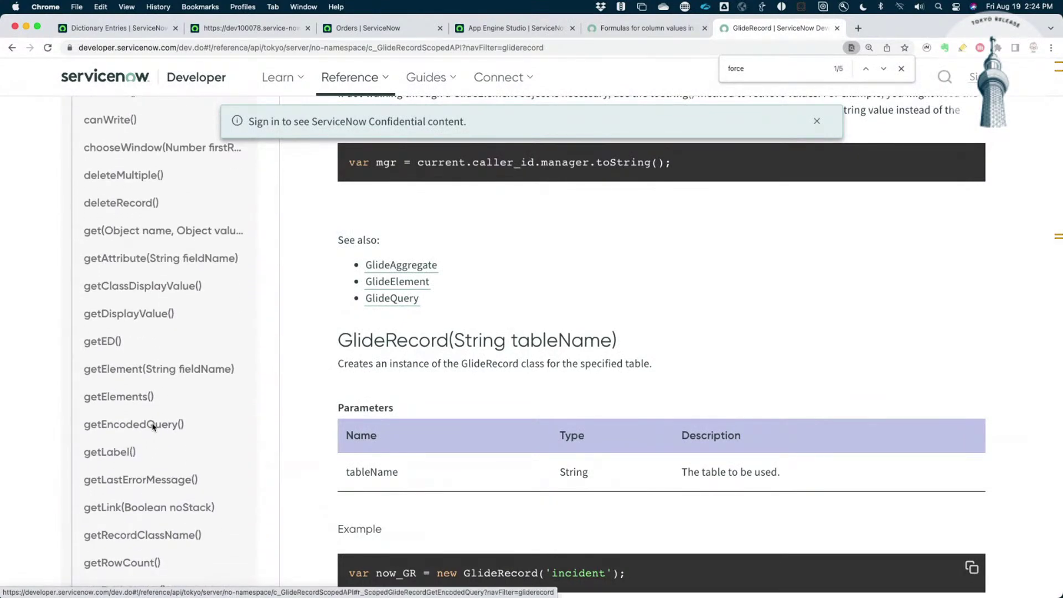
scroll(153, 426, "down", 3)
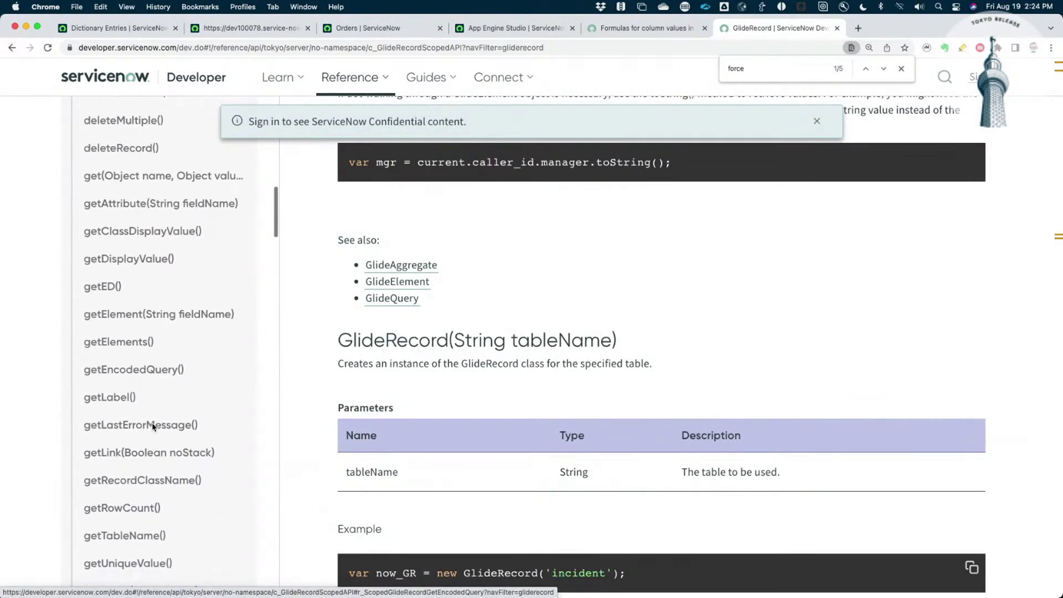
scroll(153, 426, "down", 6)
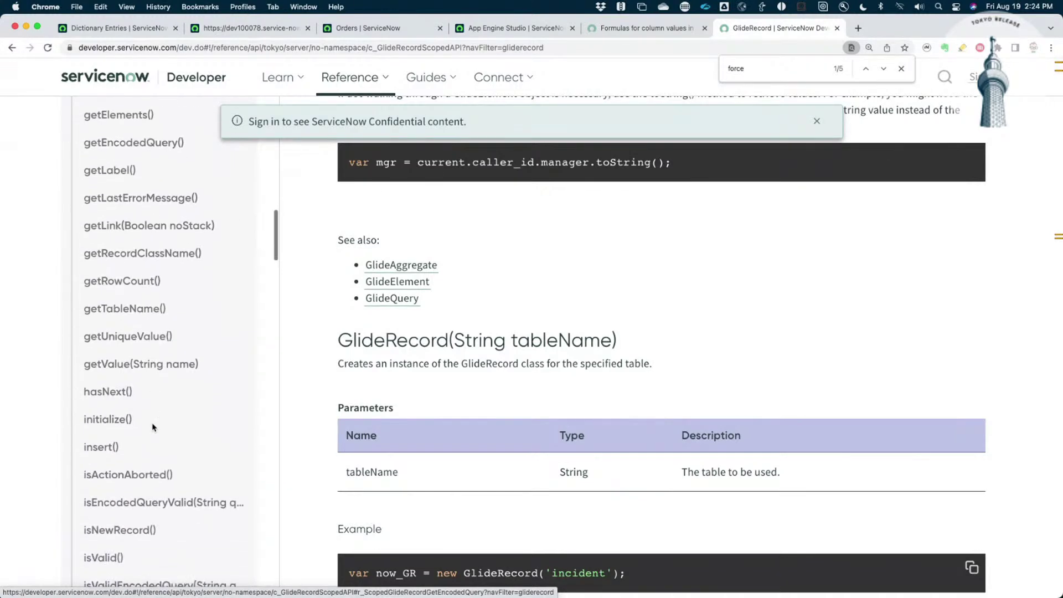
scroll(153, 427, "down", 5)
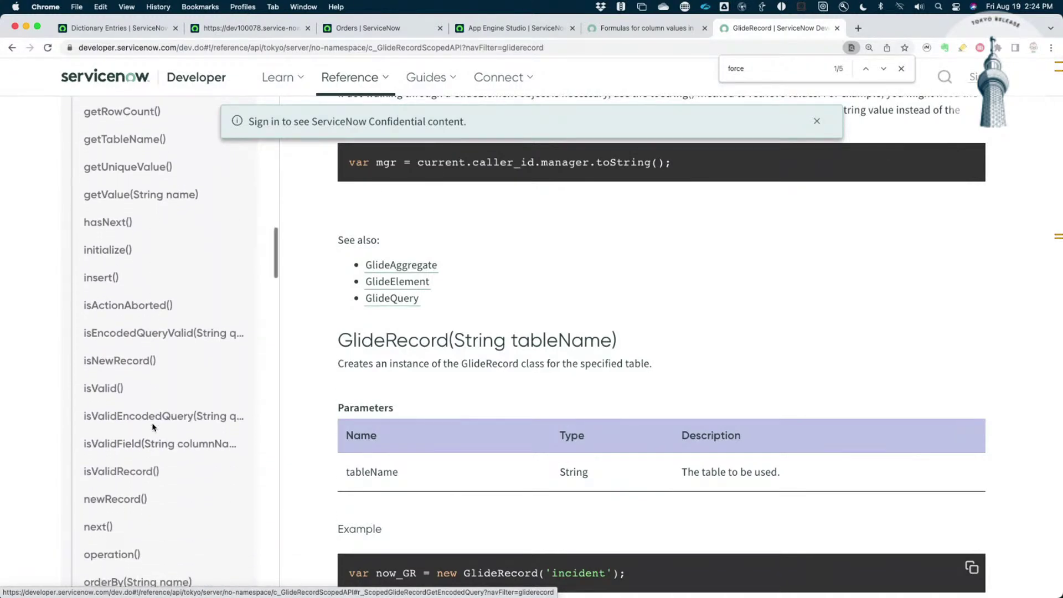
scroll(153, 426, "down", 7)
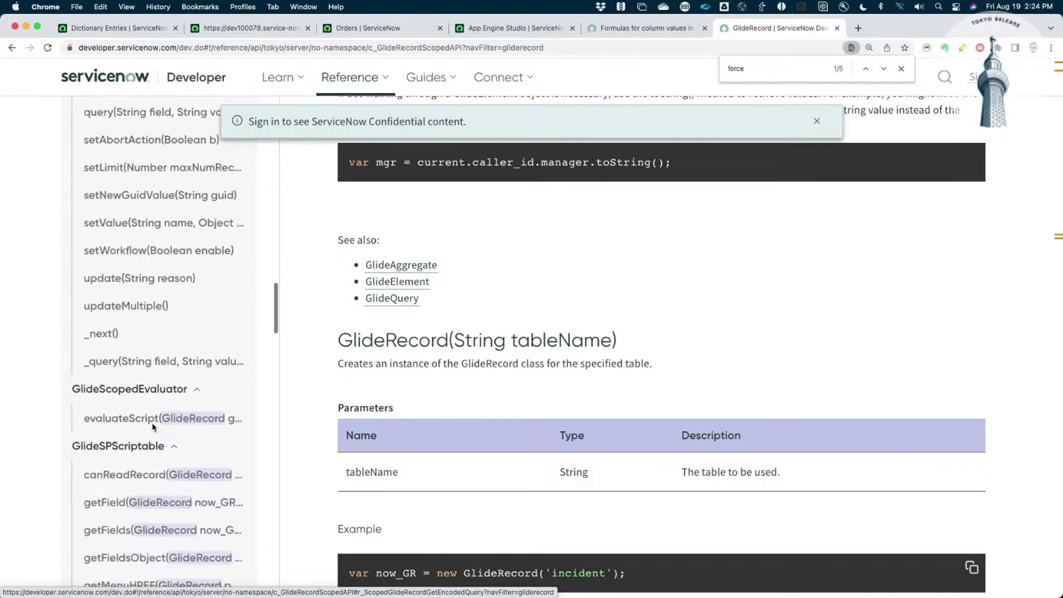
scroll(157, 240, "up", 2)
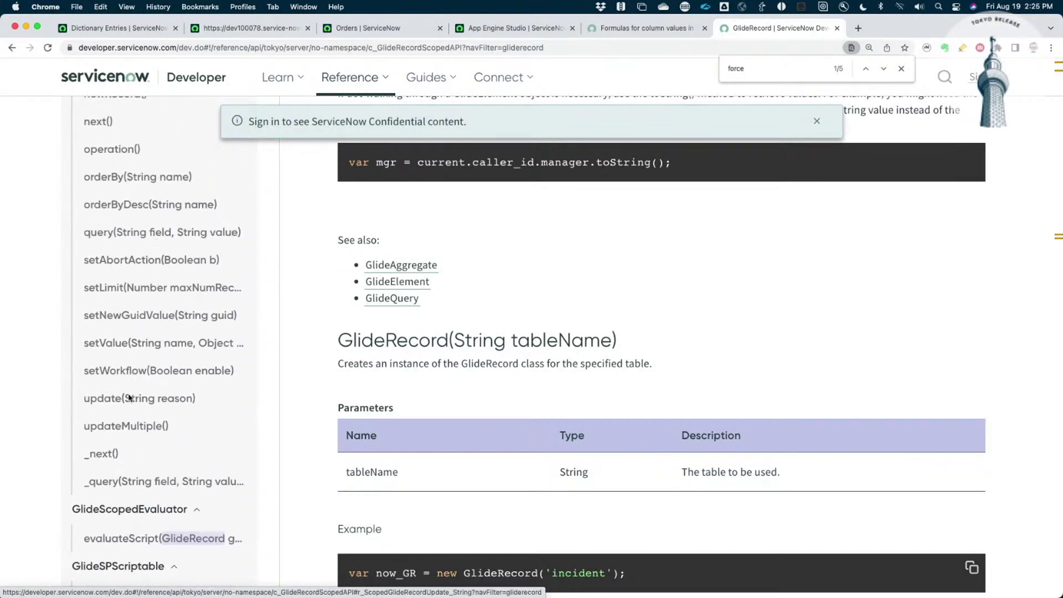
left_click(280, 28)
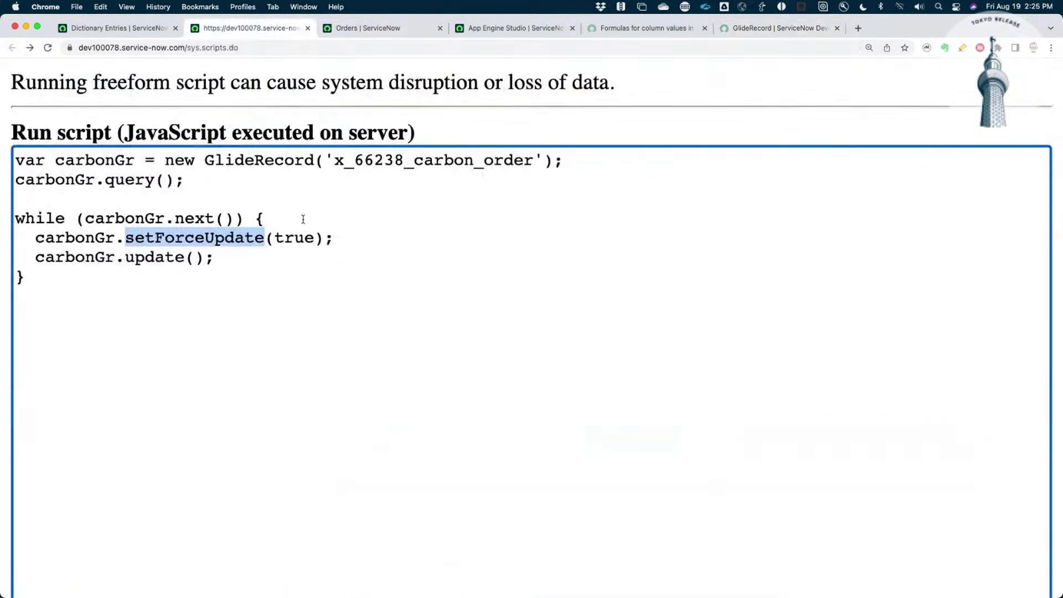
Insert carbonGr.setWorkflow(false); right after the setForceUpdate(true) line
left_click(342, 237)
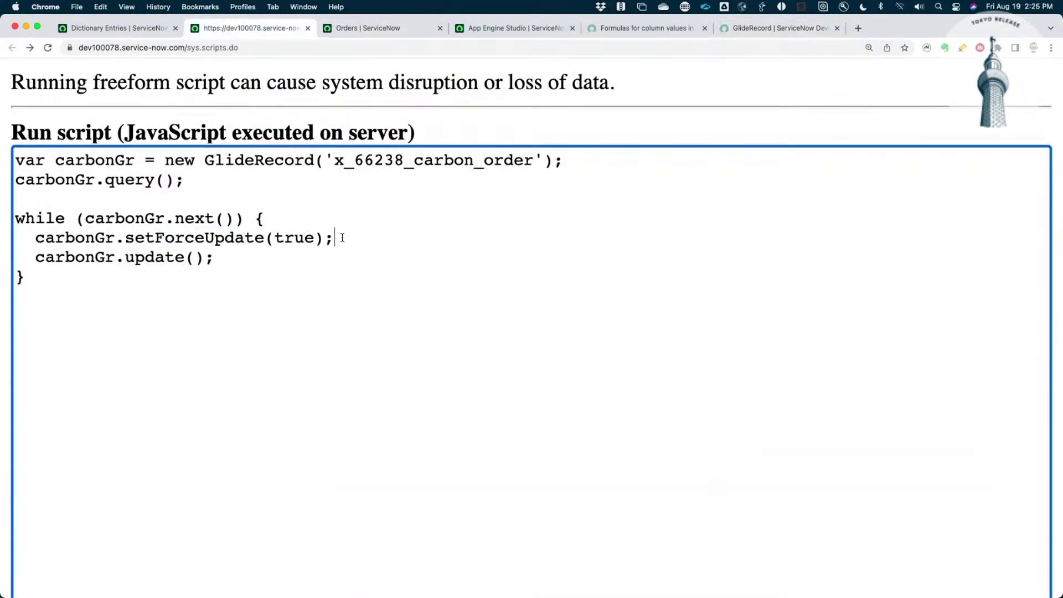
key("Return")
type("s")
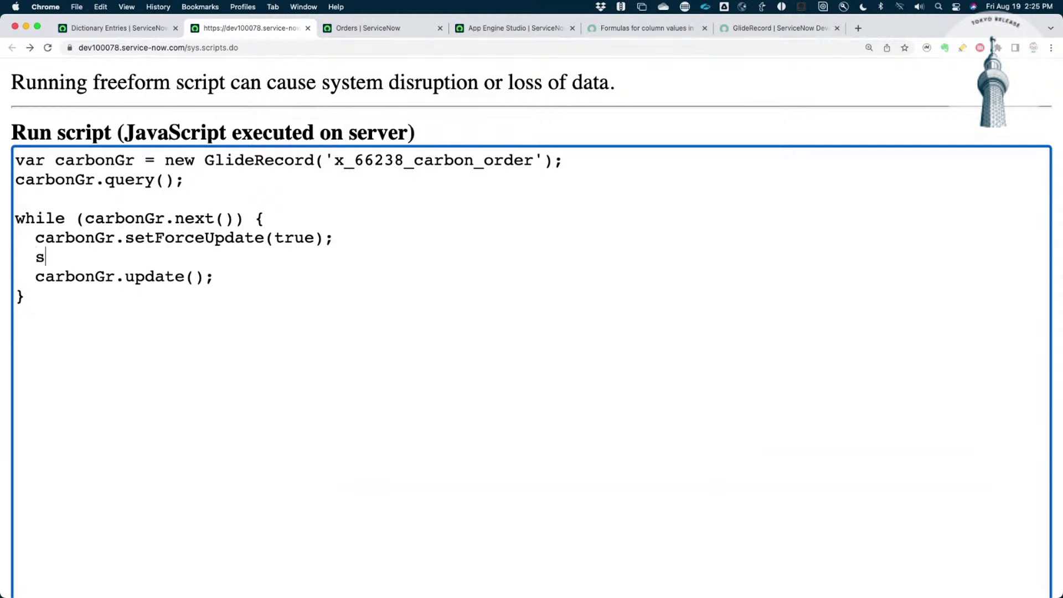
type("et")
key("BackSpace")
key("BackSpace")
key("BackSpace")
type("carbon")
key("BackSpace")
key("BackSpace")
key("BackSpace")
type("bonSet")
key("BackSpace")
key("BackSpace")
key("BackSpace")
type("Gr")
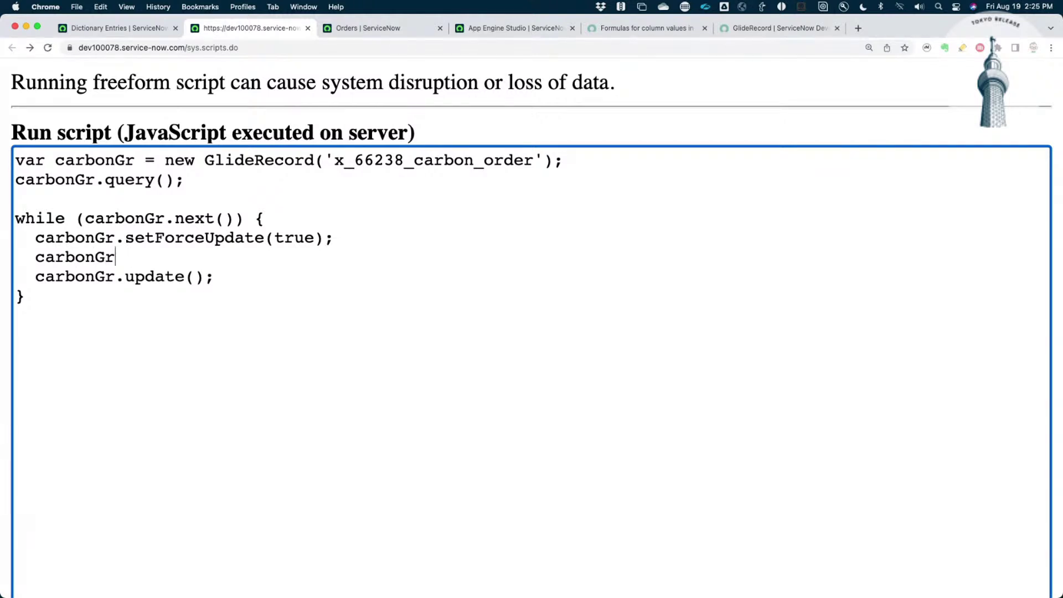
type(".setWorkflow(false);")
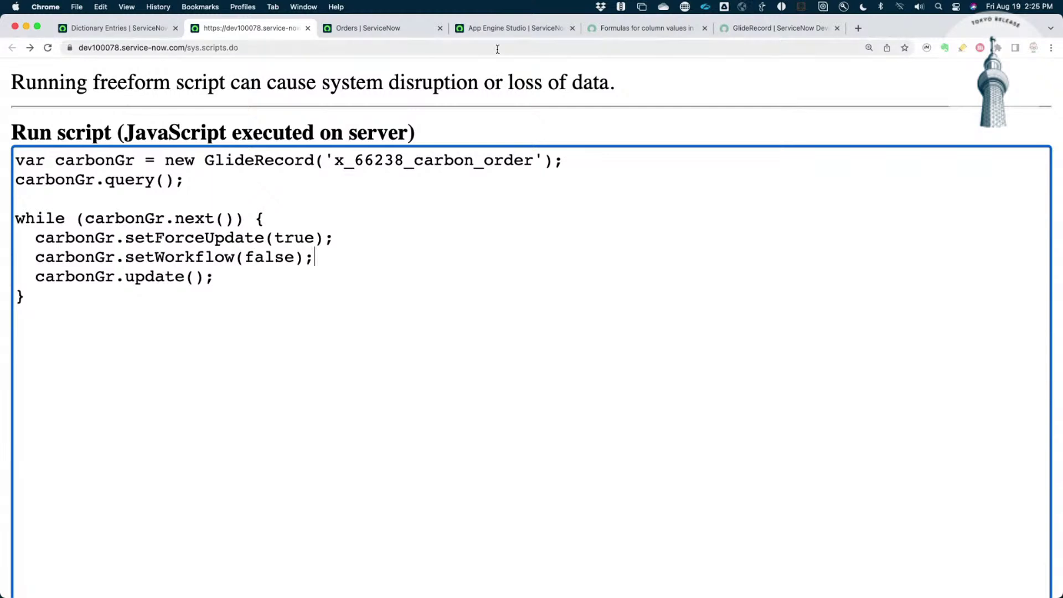
left_click(764, 28)
Browse the Server Global API reference list, then return to the background script
scroll(200, 244, "up", 15)
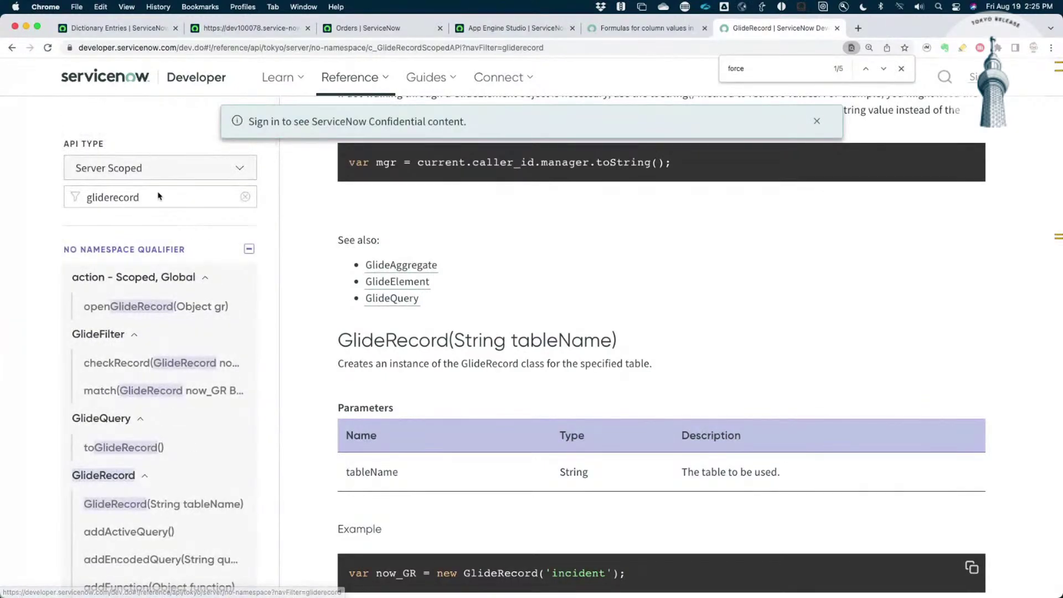
left_click(232, 174)
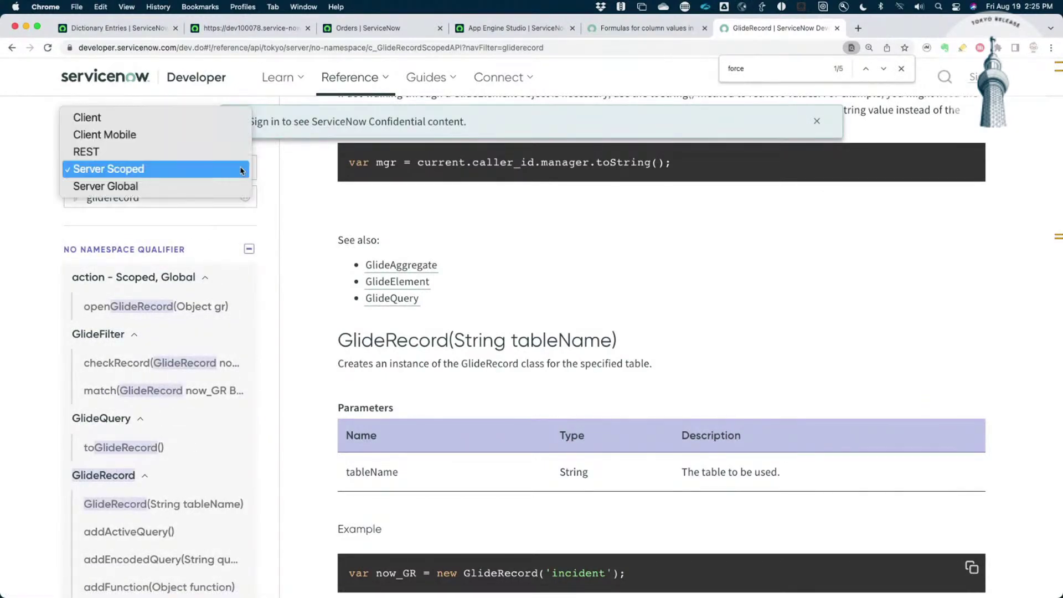
left_click(200, 187)
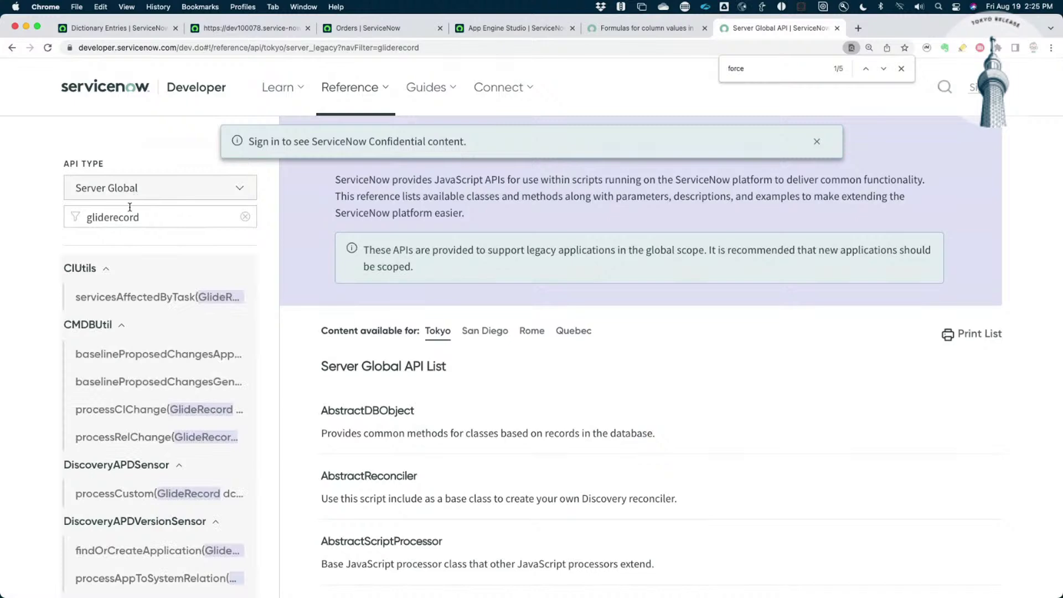
scroll(145, 409, "down", 20)
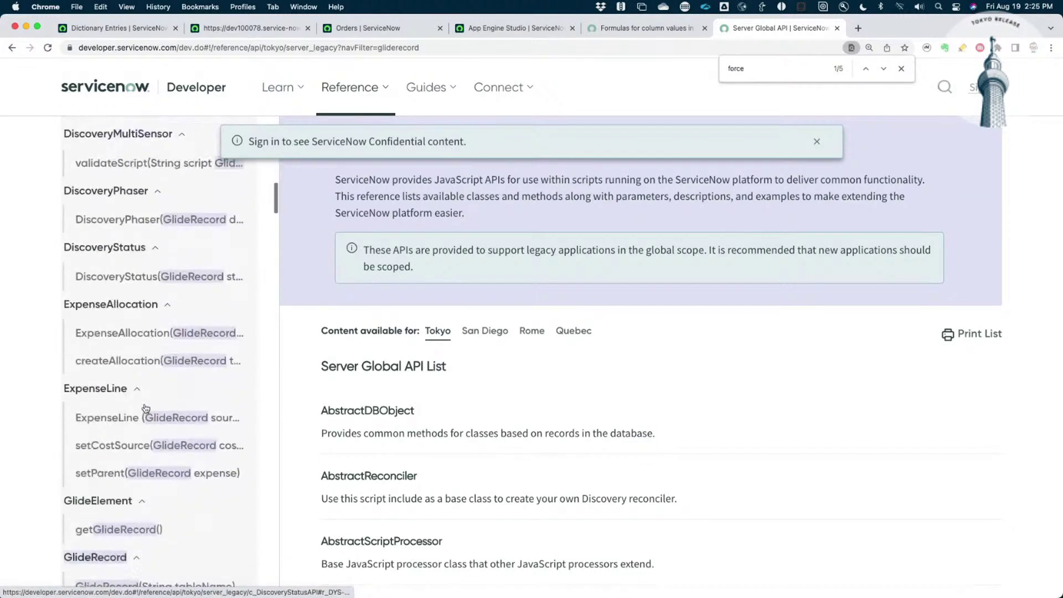
scroll(145, 408, "down", 4)
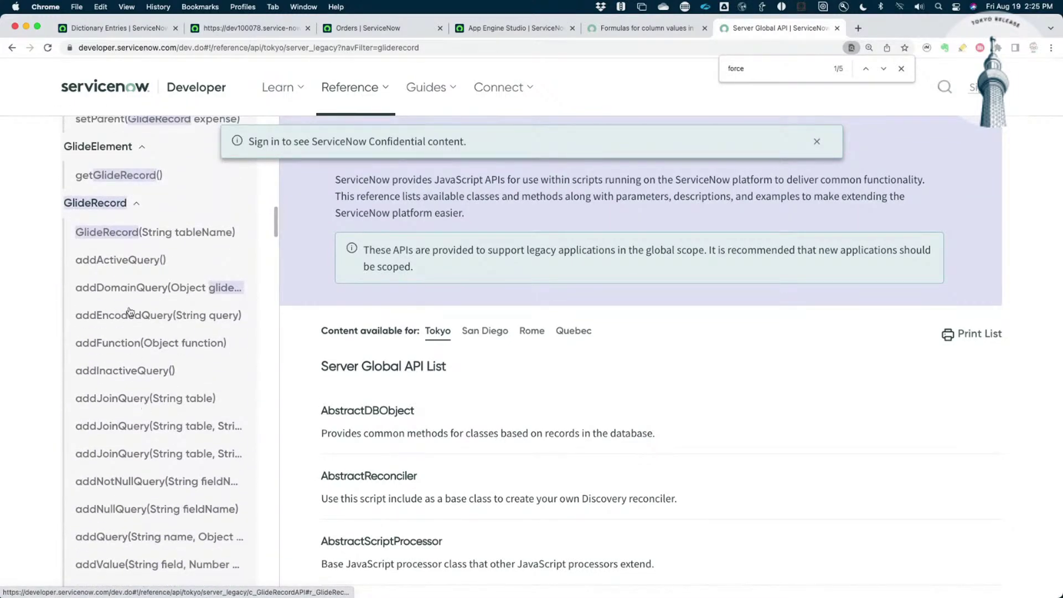
scroll(139, 384, "down", 5)
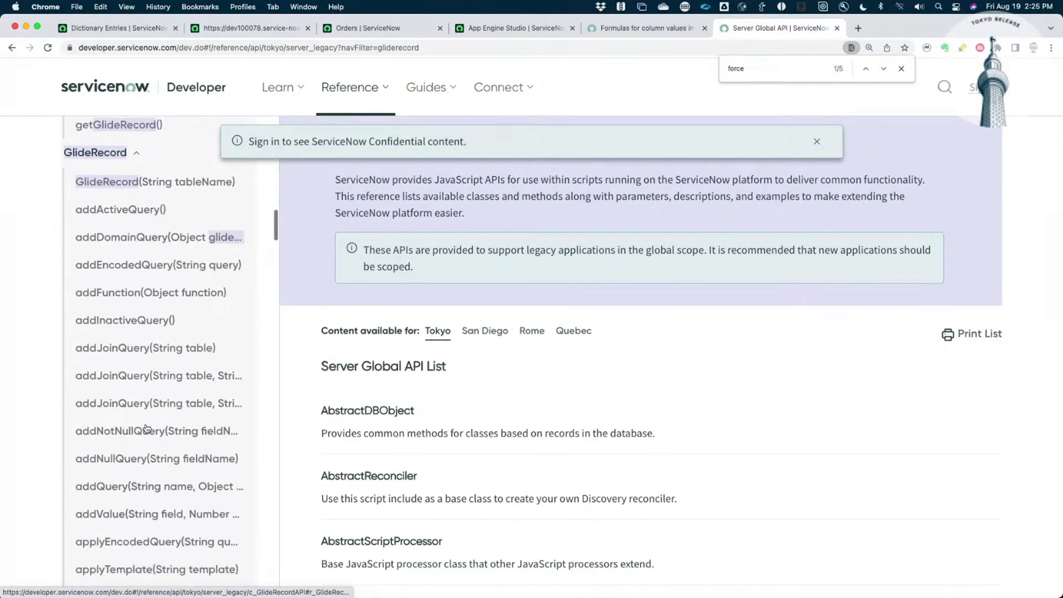
scroll(145, 427, "down", 1)
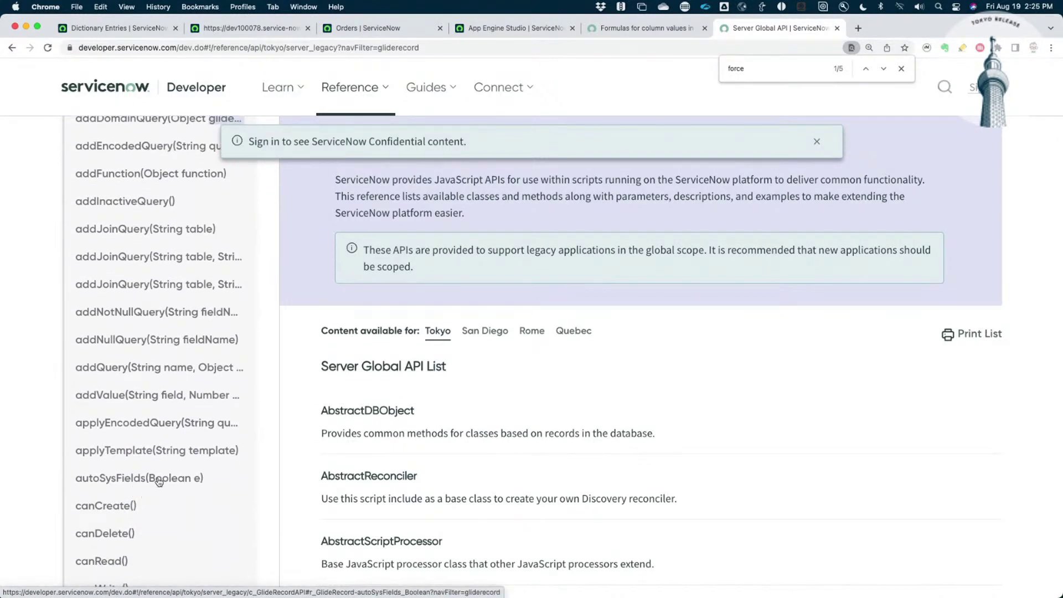
left_click(279, 28)
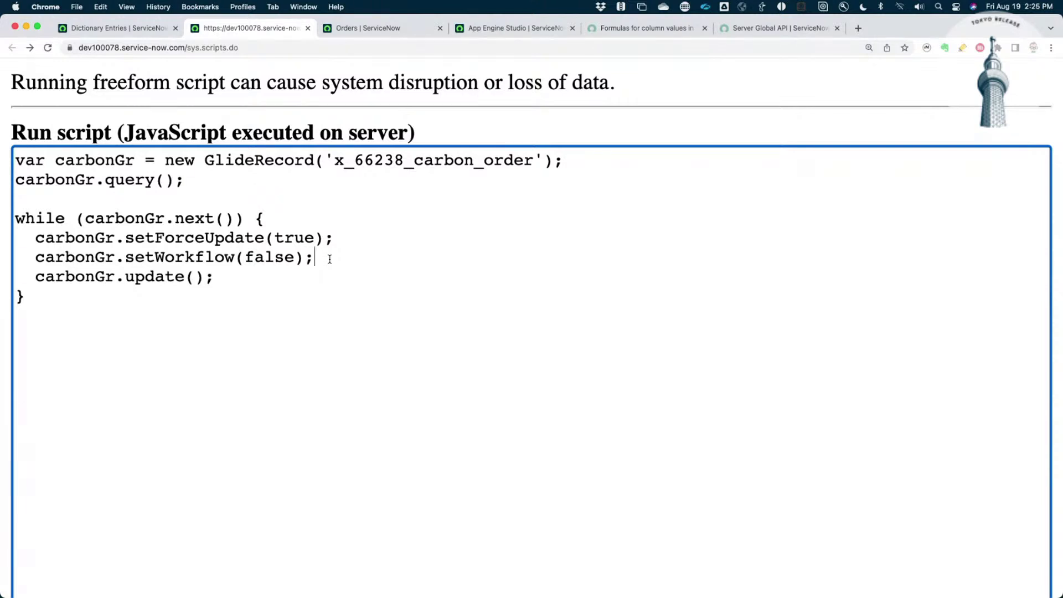
Add carbonGr.autoSysFields(false) before update() and close the App Engine Studio tab
key("Return")
type("car")
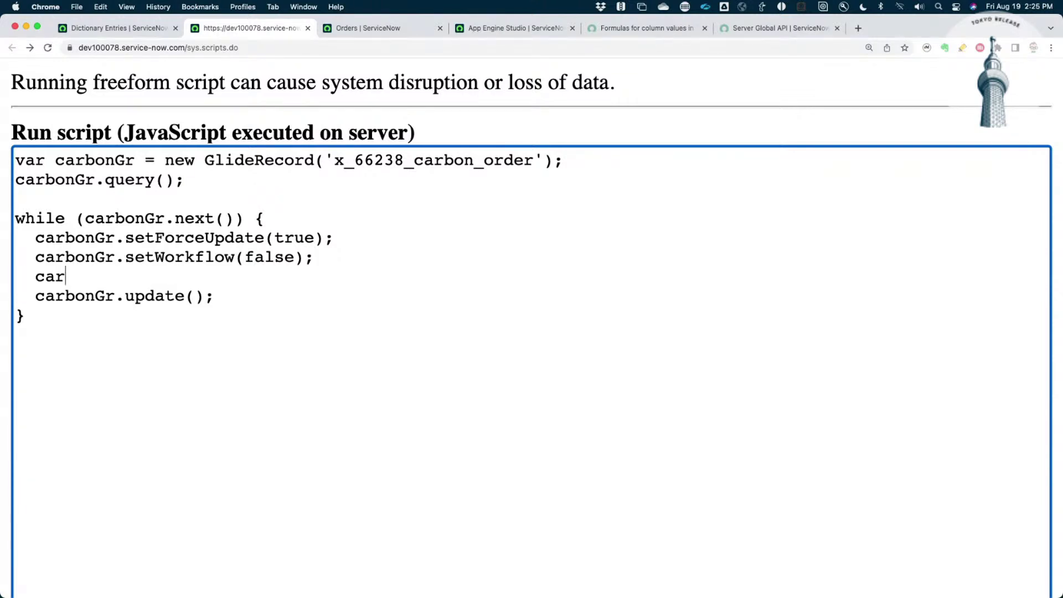
type("bonGr.autoS")
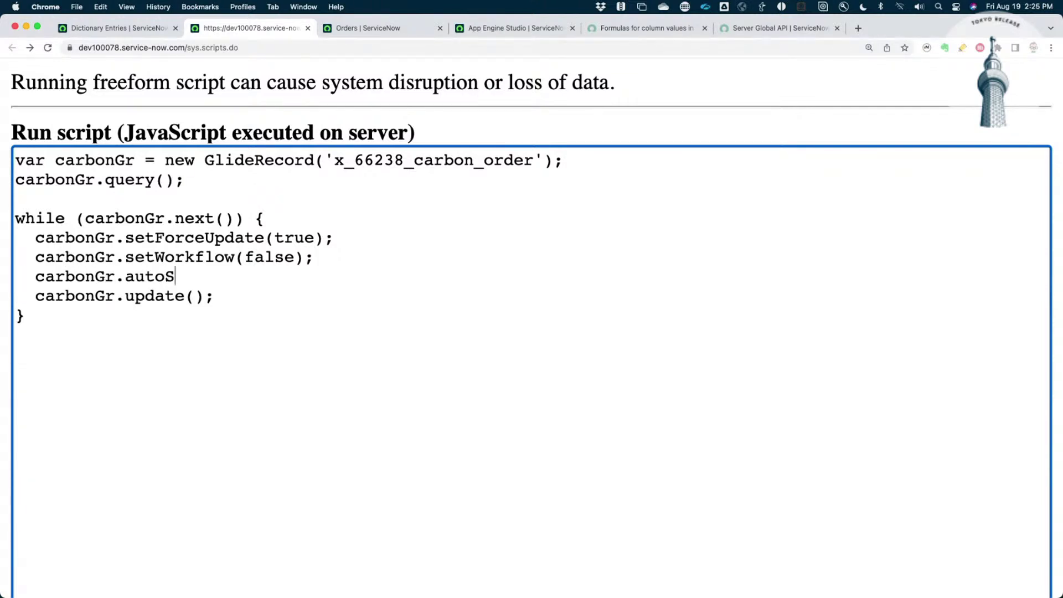
type("ysFields(false);")
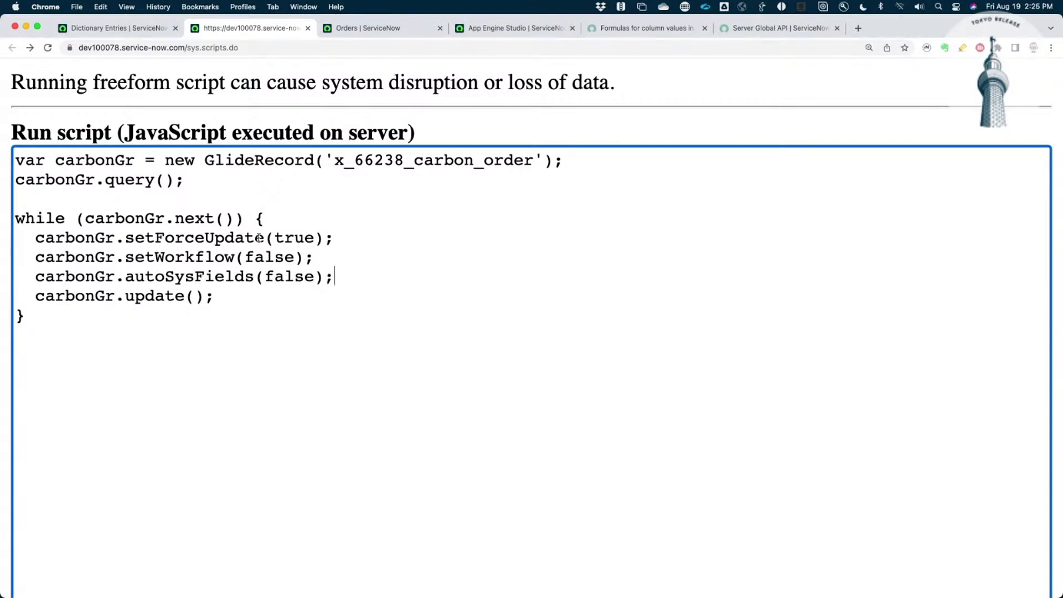
double_click(249, 239)
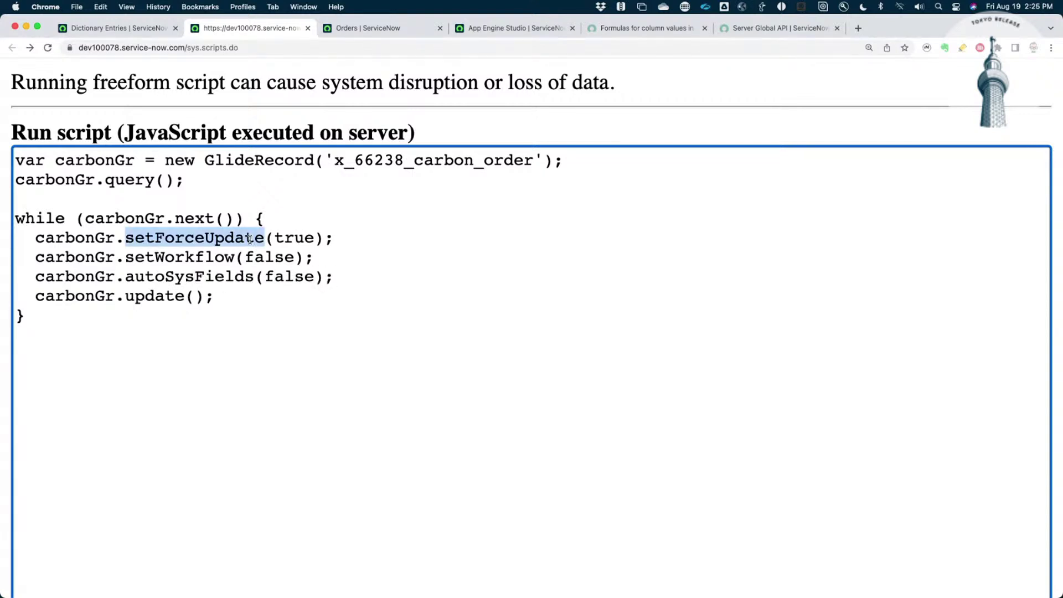
left_click(402, 29)
left_click(506, 29)
key("super+w")
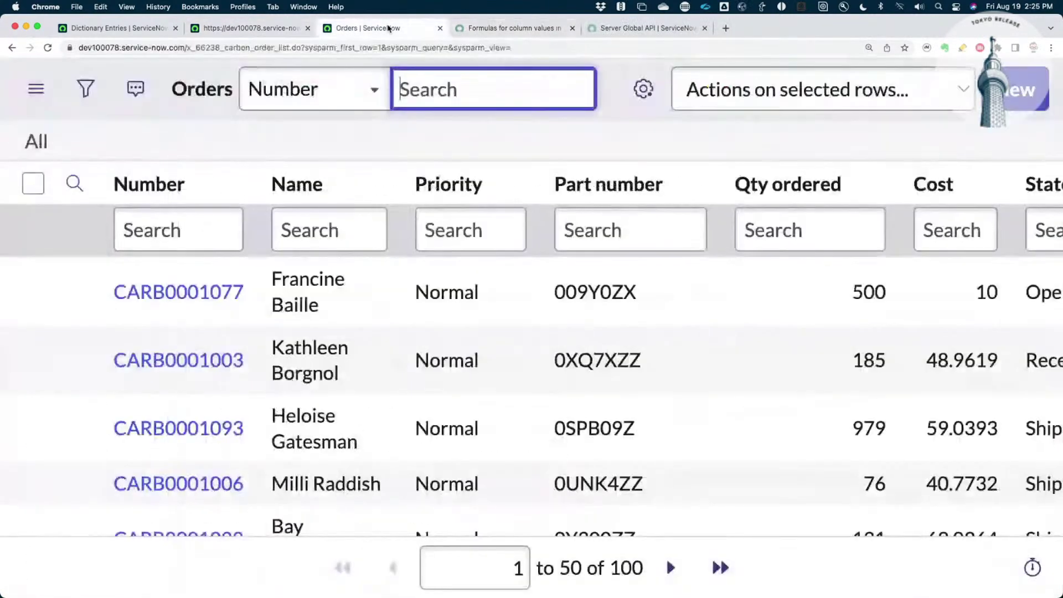
Open the Order table definition from the Number column menu and review its Application Access settings
left_click(390, 29)
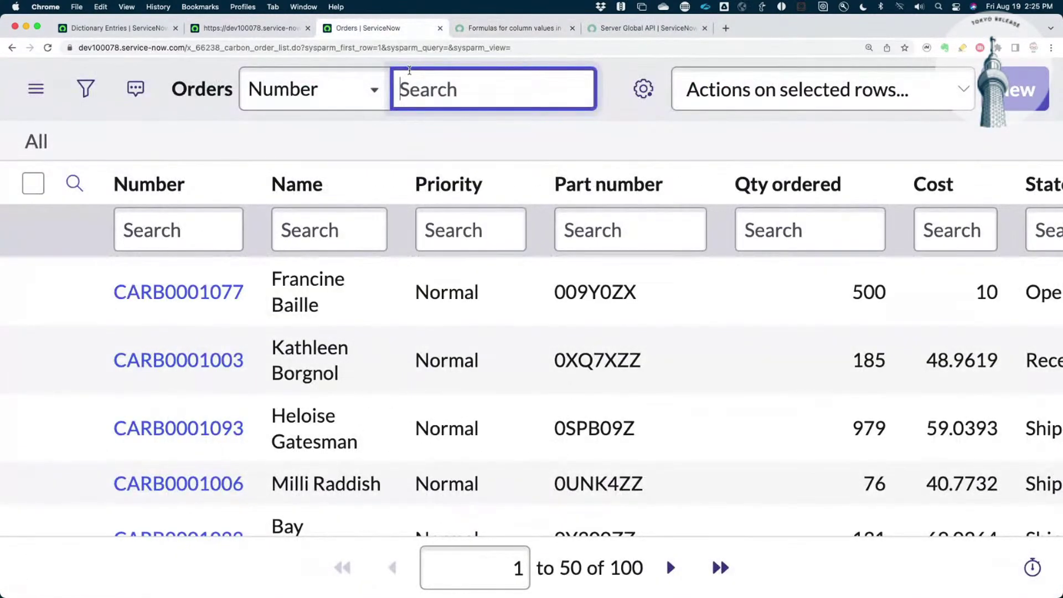
key("super+minus")
key("super+minus")
key("super+minus")
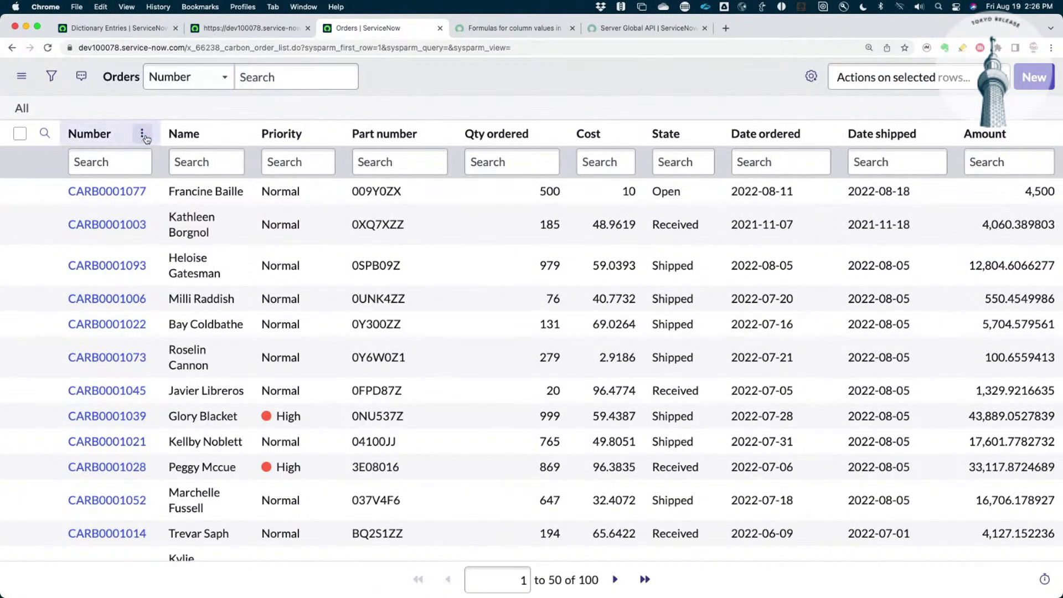
left_click(143, 133)
mouse_move(203, 382)
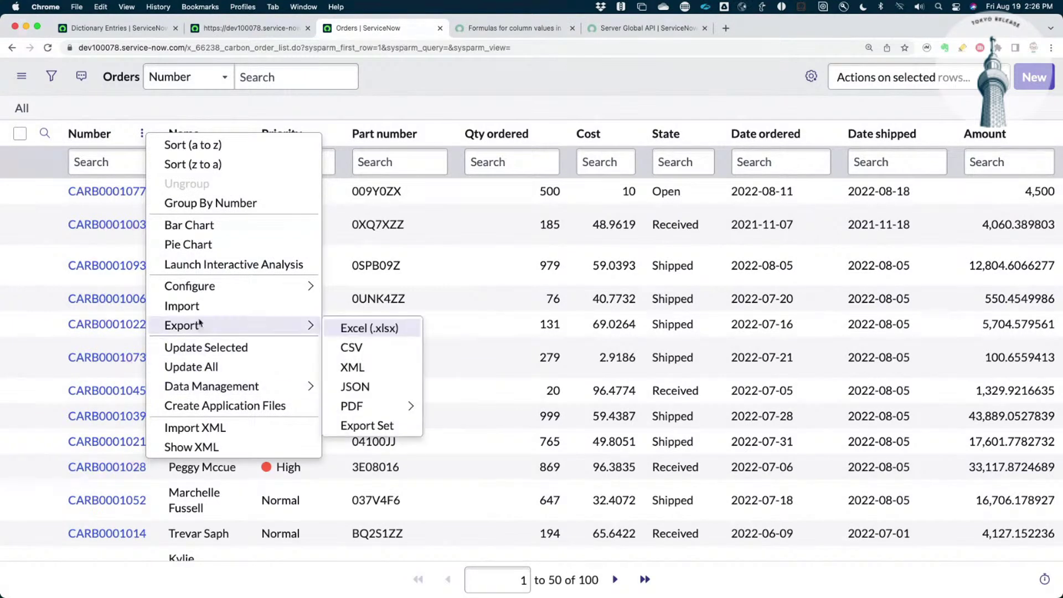
mouse_move(216, 288)
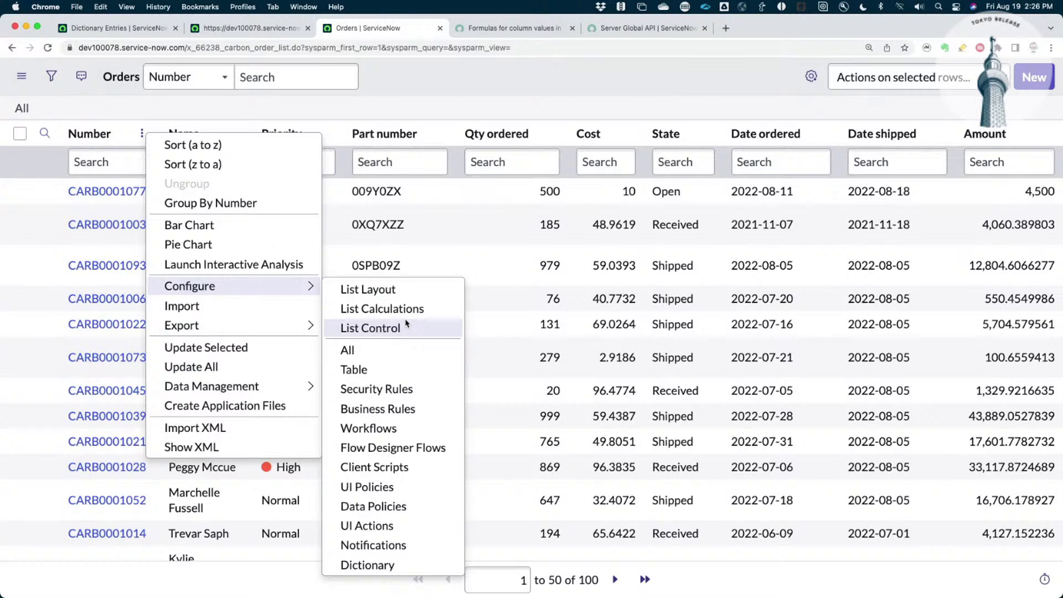
left_click(354, 369)
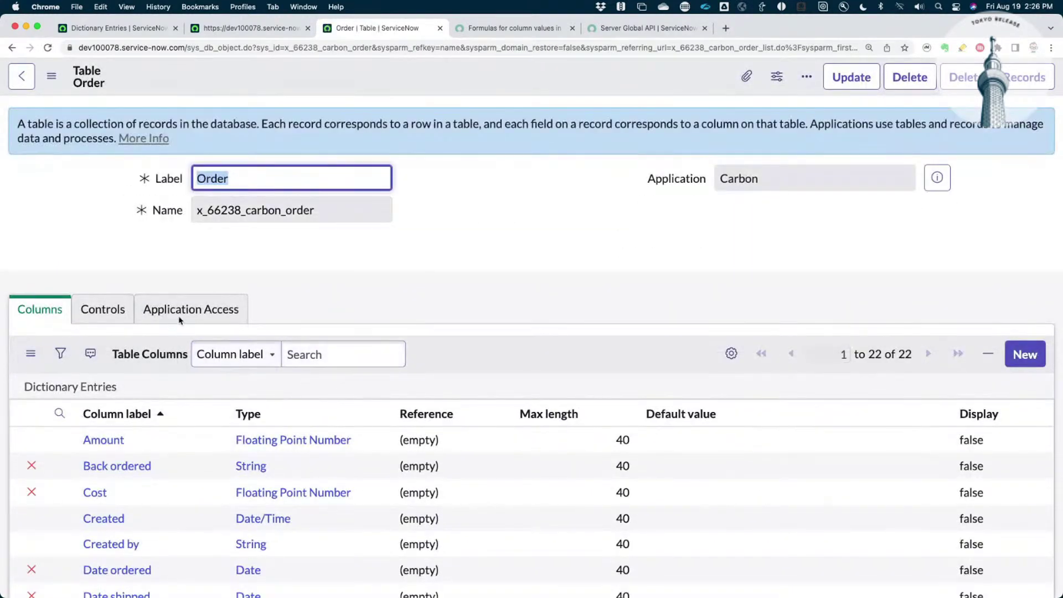
left_click(123, 311)
left_click(194, 314)
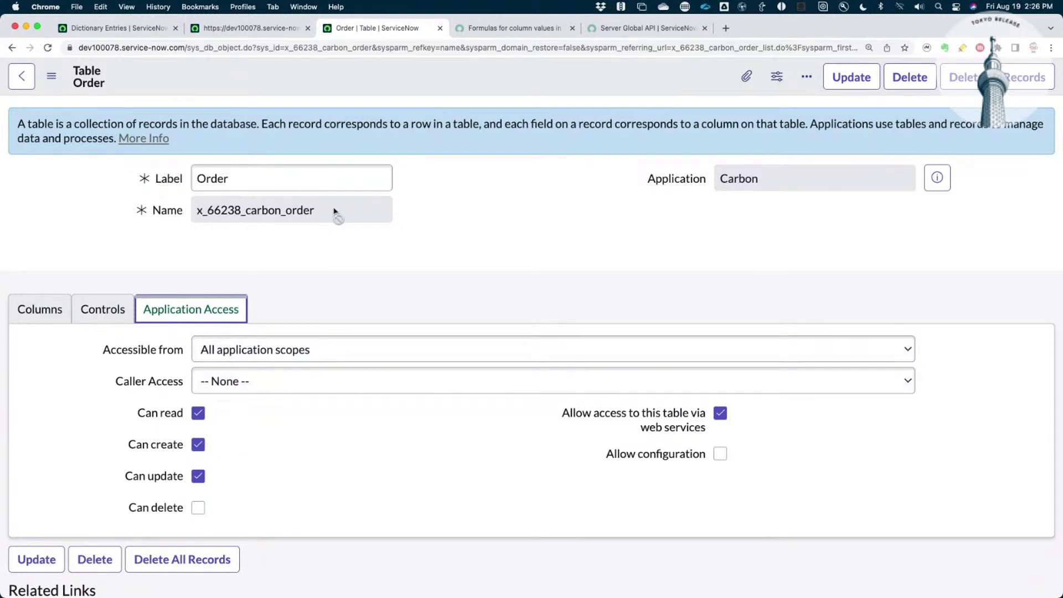
left_click(254, 31)
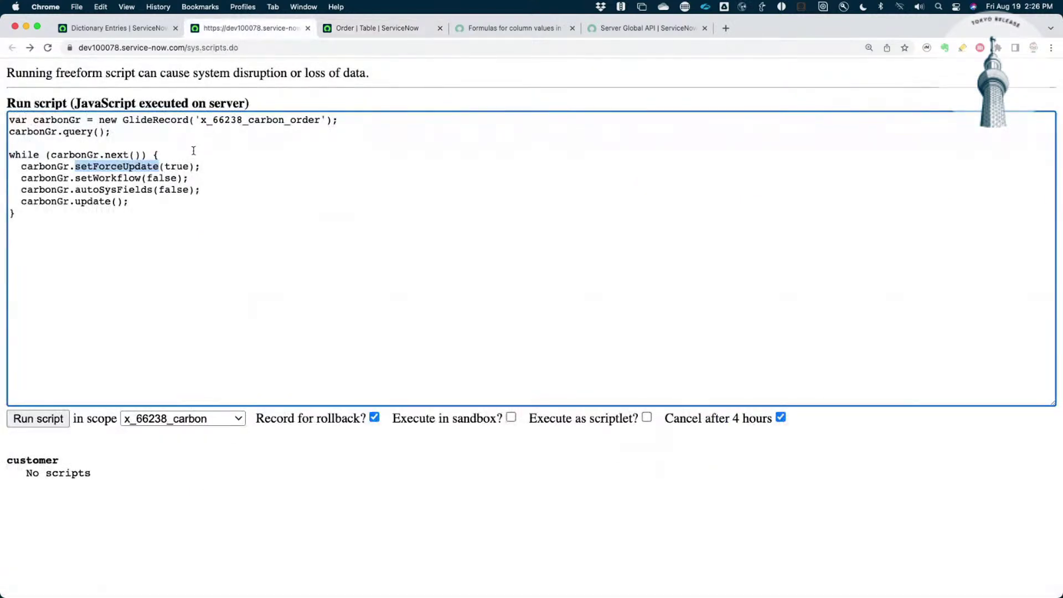
Run the script in global scope, updating all 100 x_66238_carbon_order records
left_click(152, 305)
key("super+a")
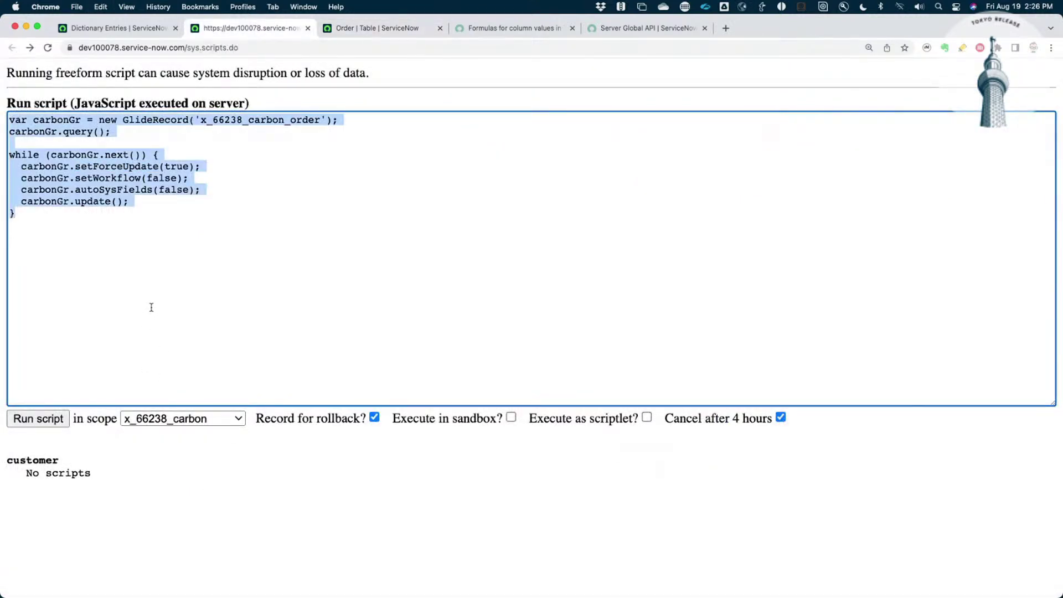
left_click(221, 414)
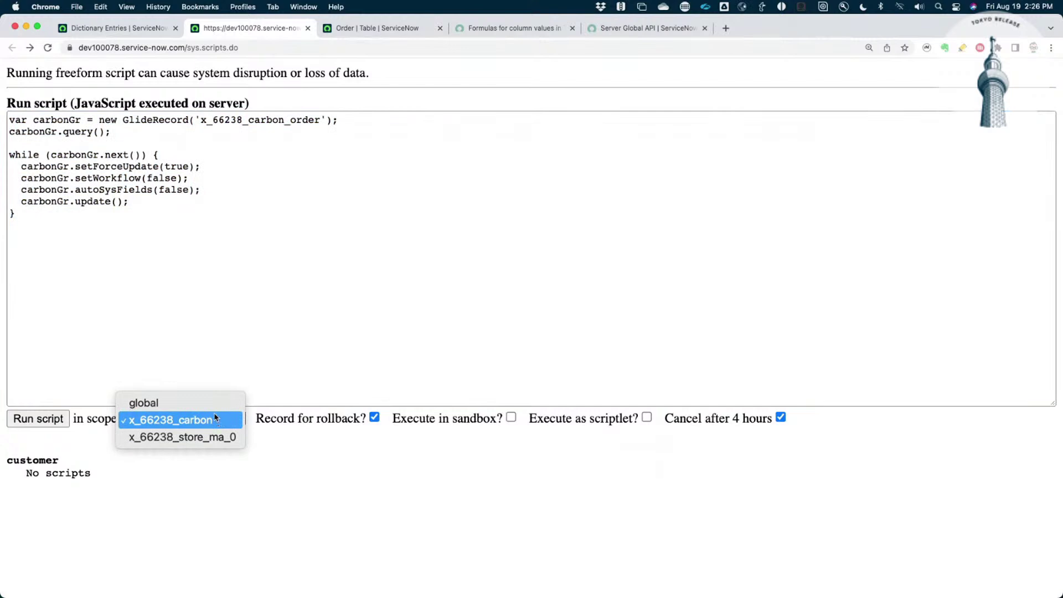
left_click(208, 403)
left_click(49, 421)
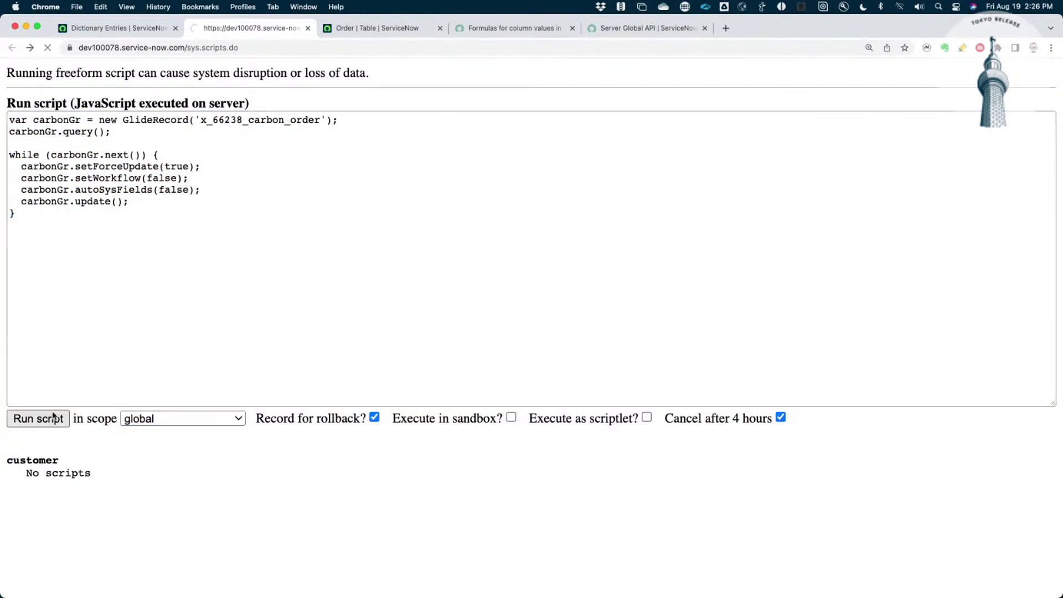
left_click(119, 28)
Open the full carbon Orders list and scroll down to its Sum row
left_click(188, 80)
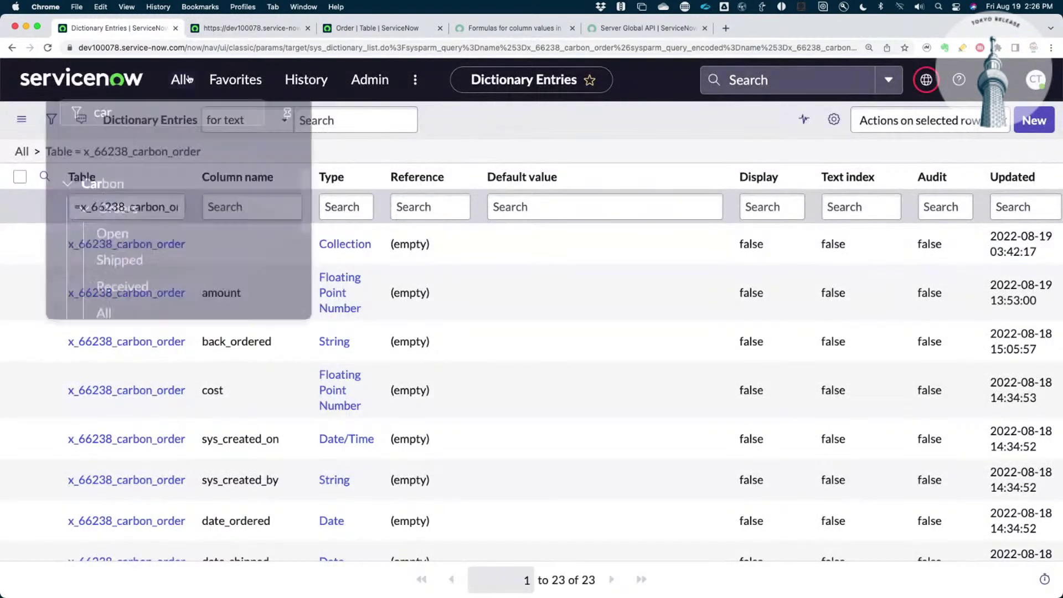
left_click(105, 290)
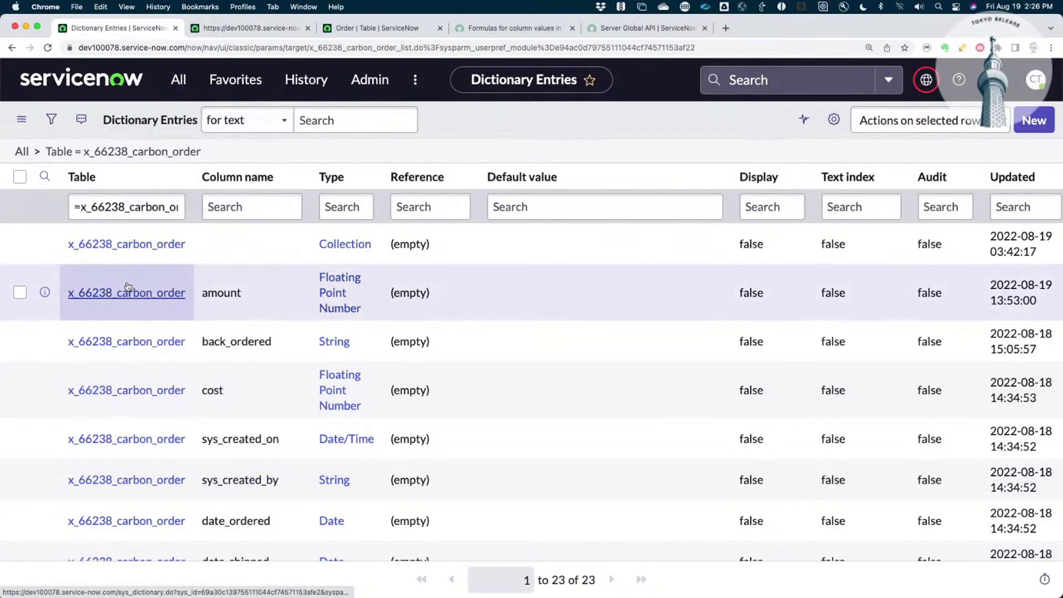
scroll(948, 359, "down", 5)
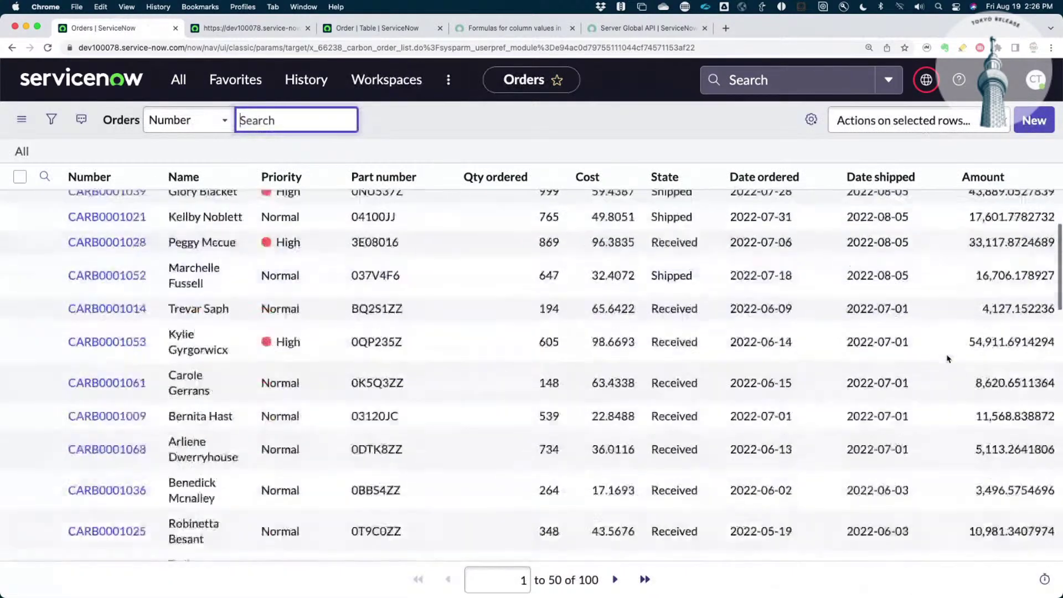
scroll(948, 358, "down", 10)
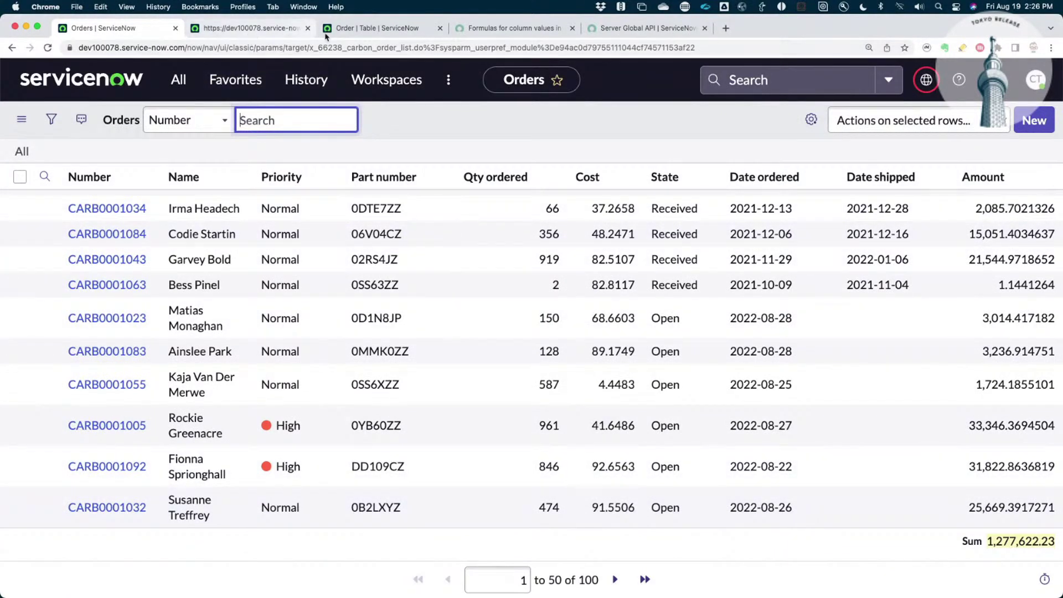
Back on the Order table, leave Accessible from set to All application scopes
left_click(366, 30)
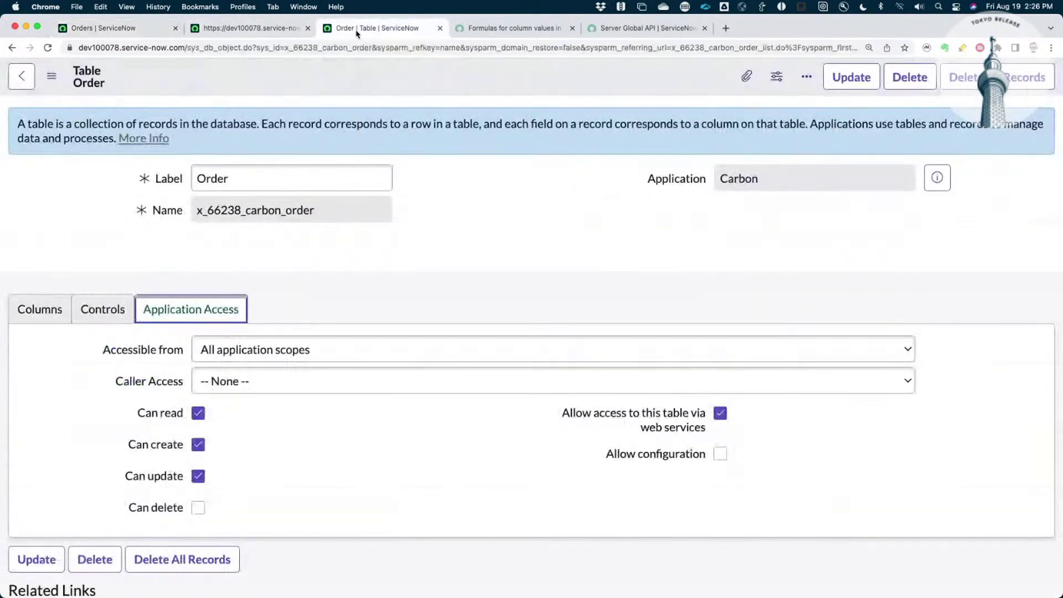
left_click(268, 348)
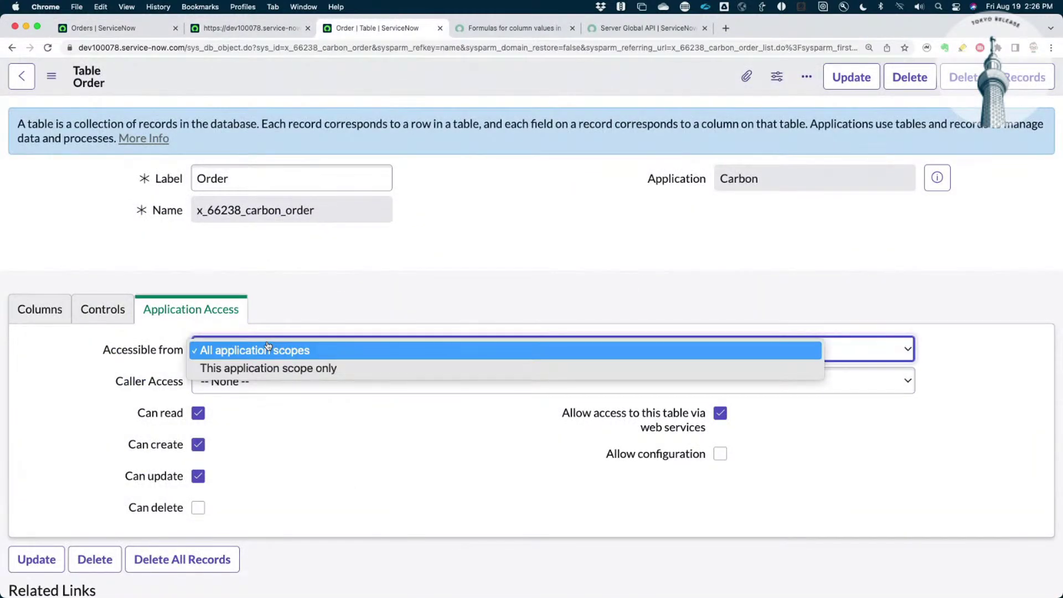
left_click(117, 352)
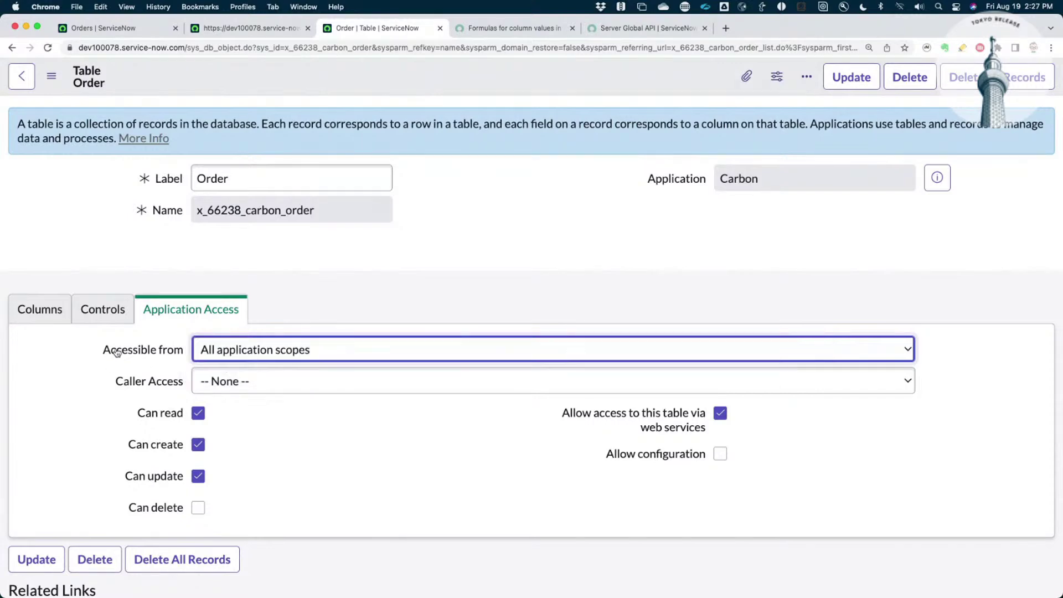